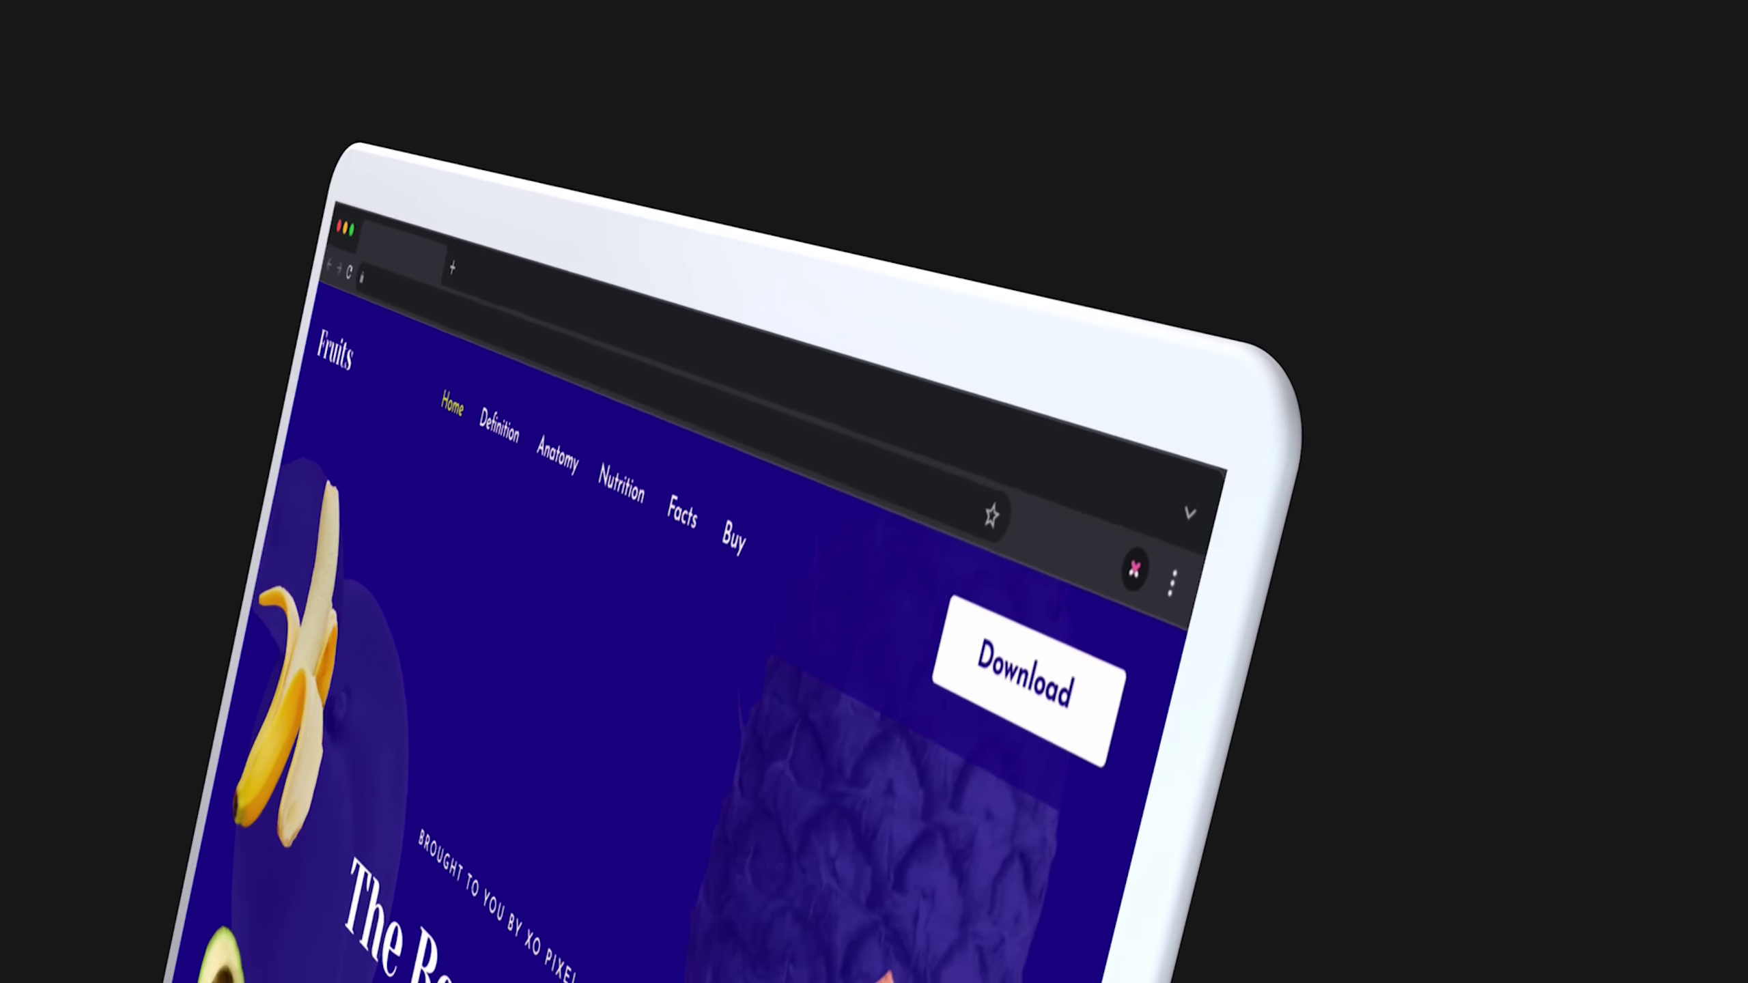
Look through the finished fruit landing page, from the hero heading to the definition section with its text and fruit images.
scroll(757, 964, down, 5)
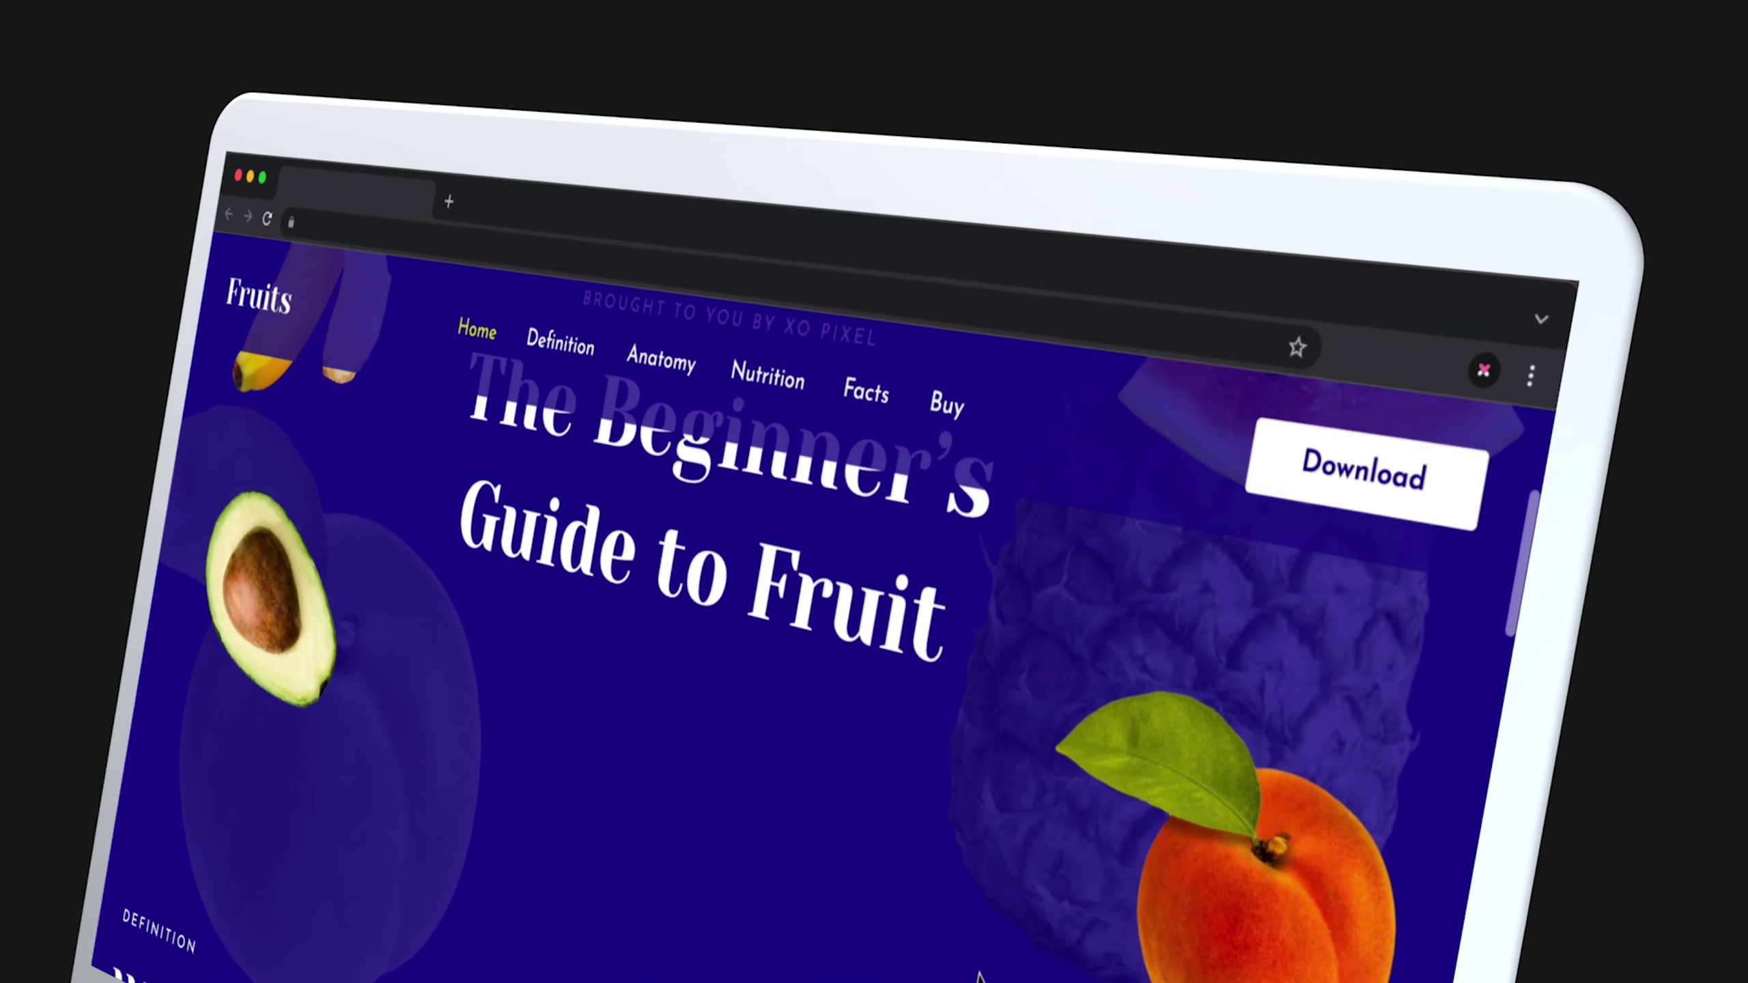
scroll(1032, 936, down, 5)
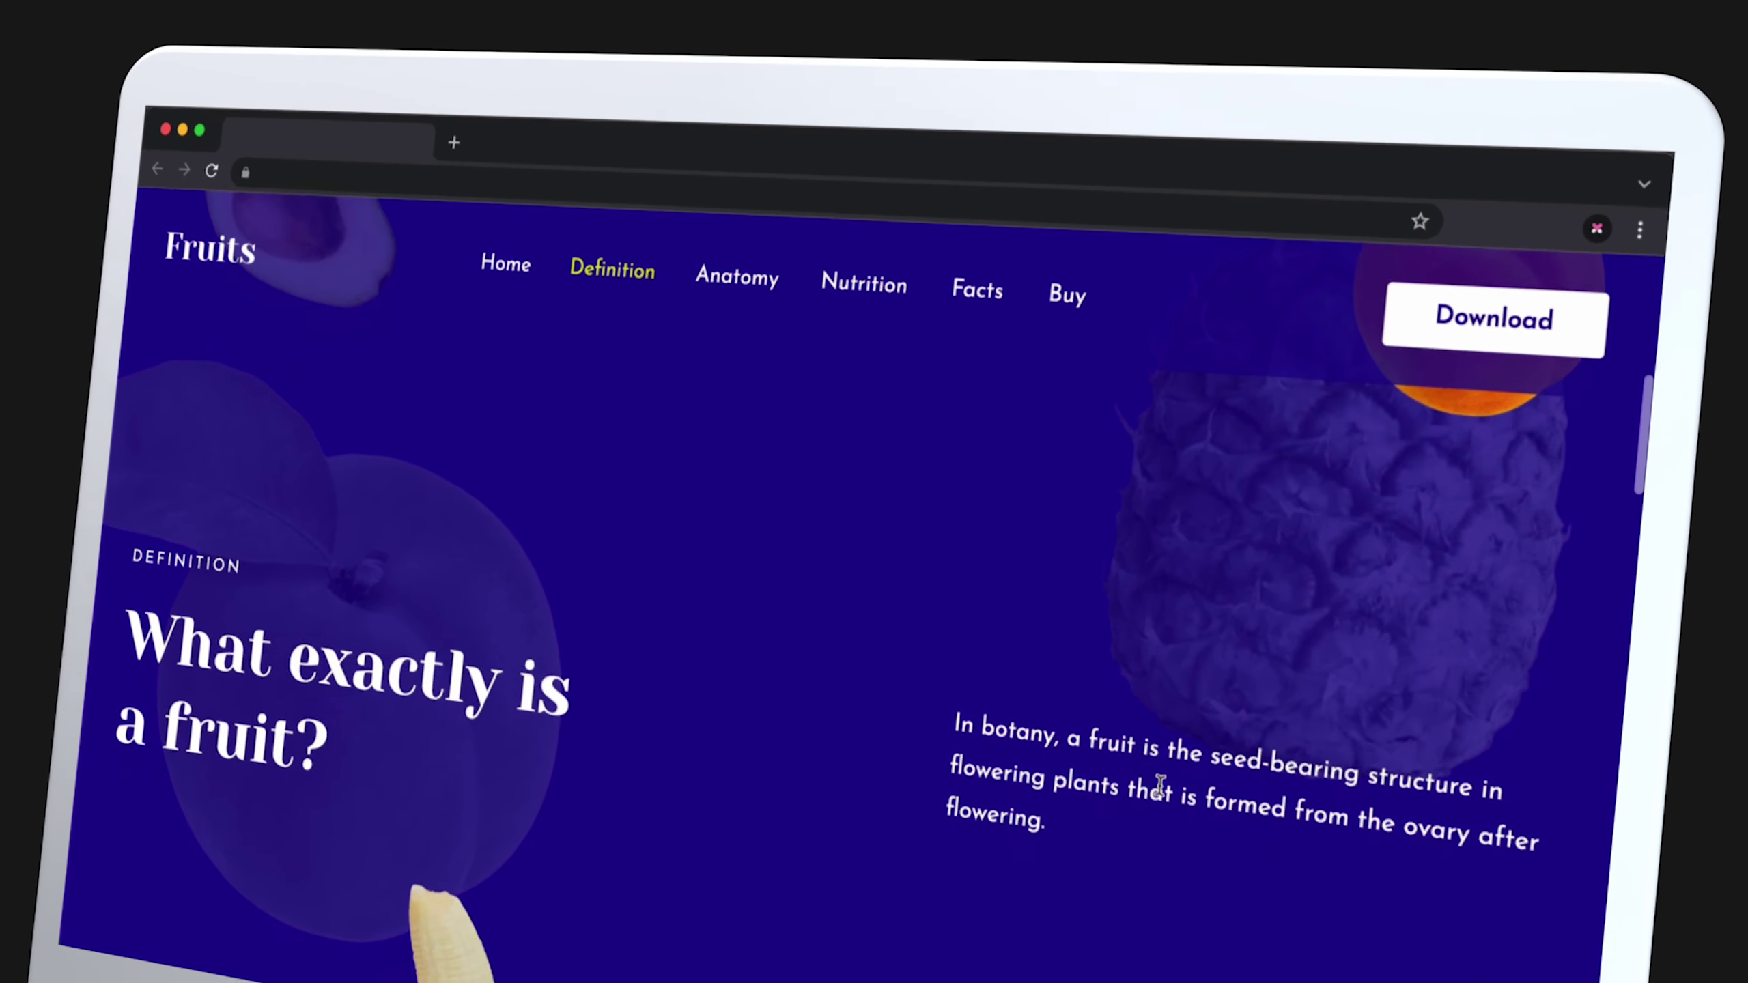
scroll(1540, 830, down, 5)
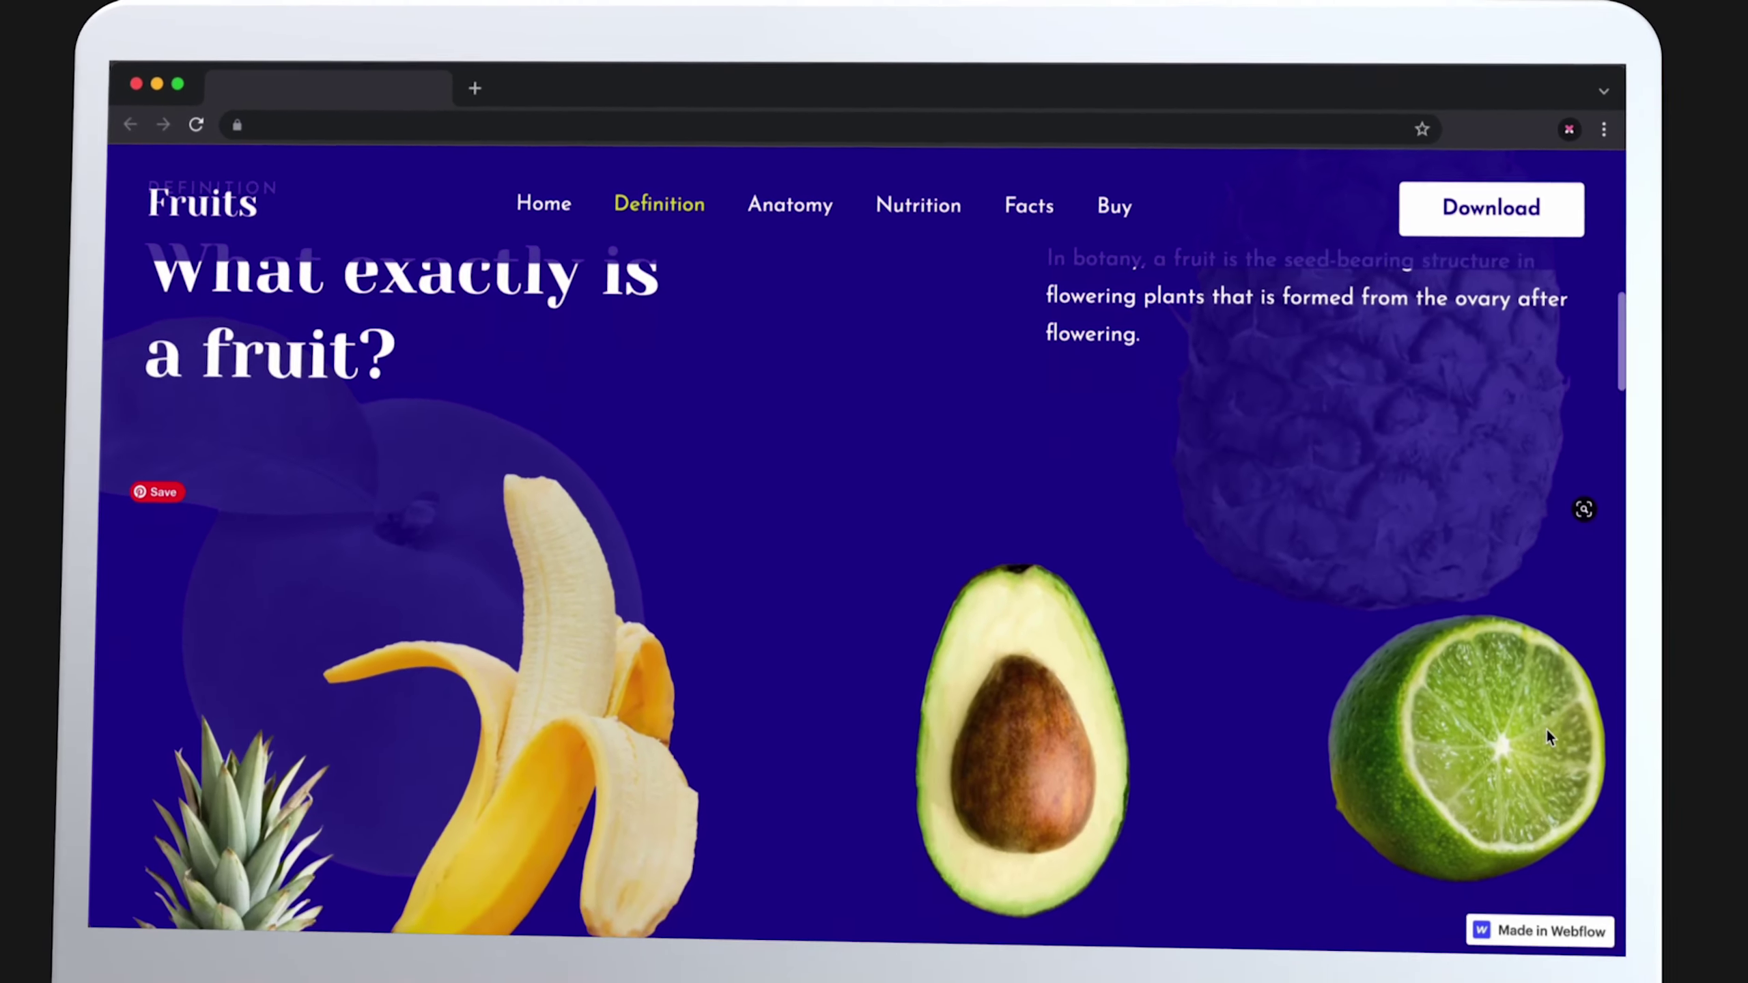
scroll(1543, 691, down, 5)
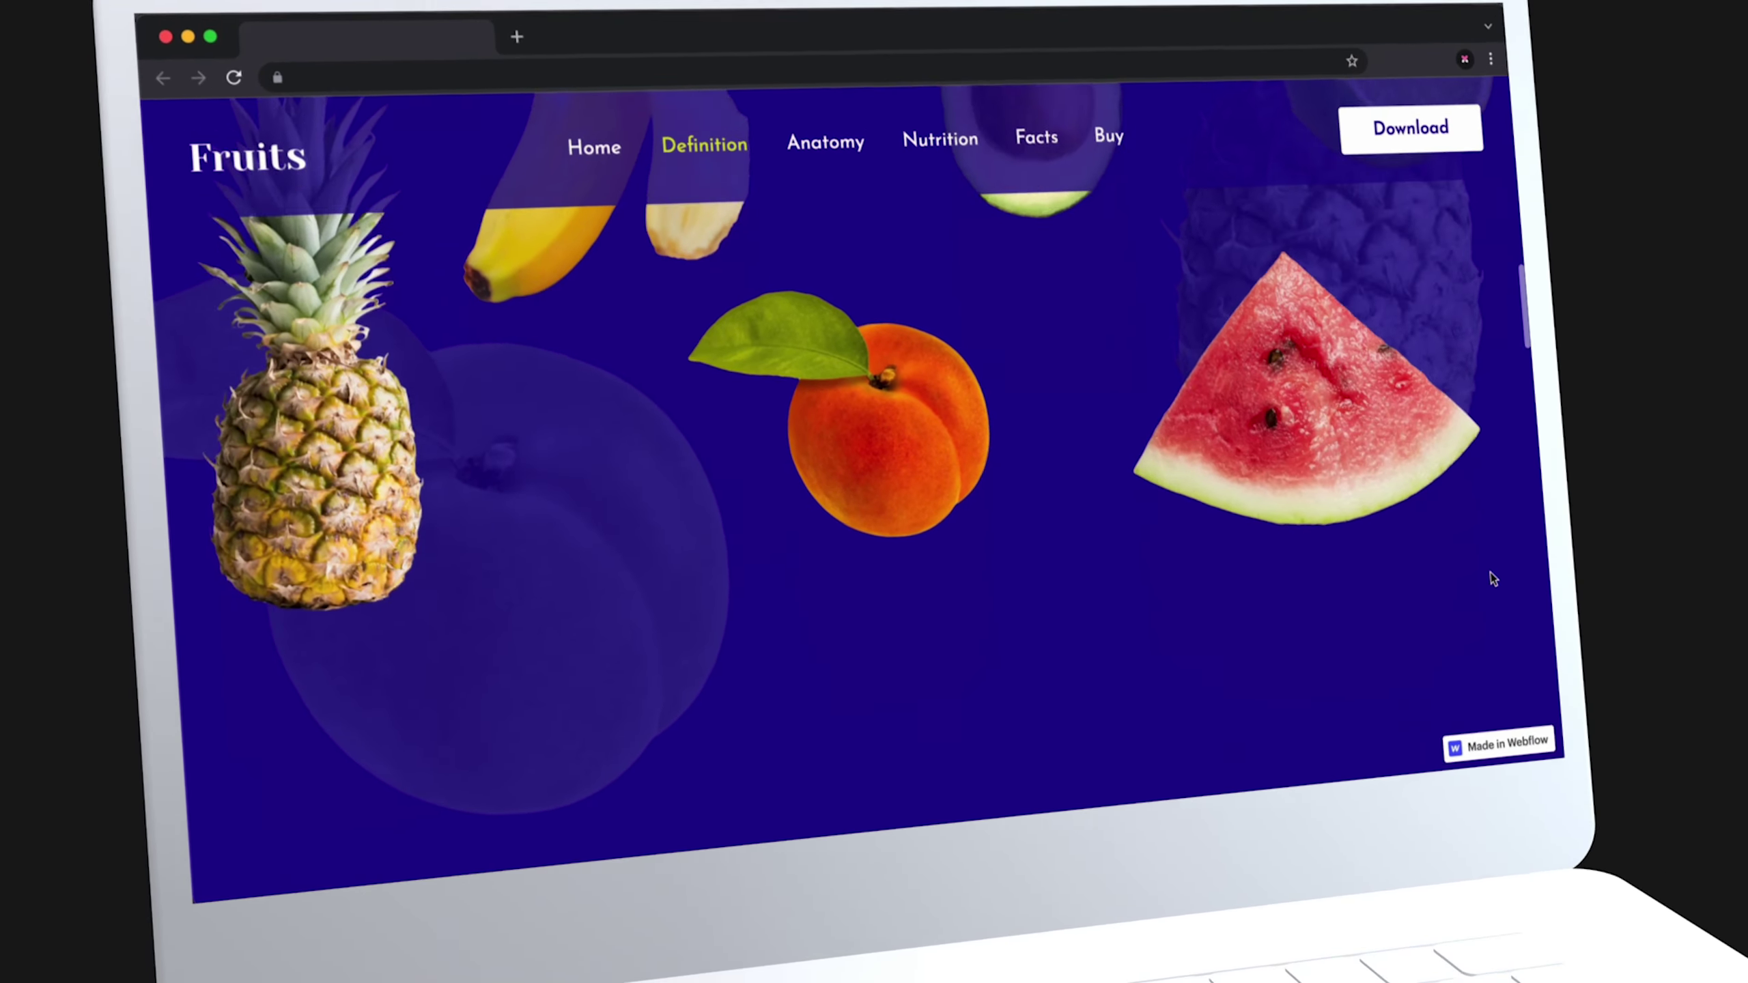
scroll(1469, 546, down, 2)
scroll(1444, 507, up, 8)
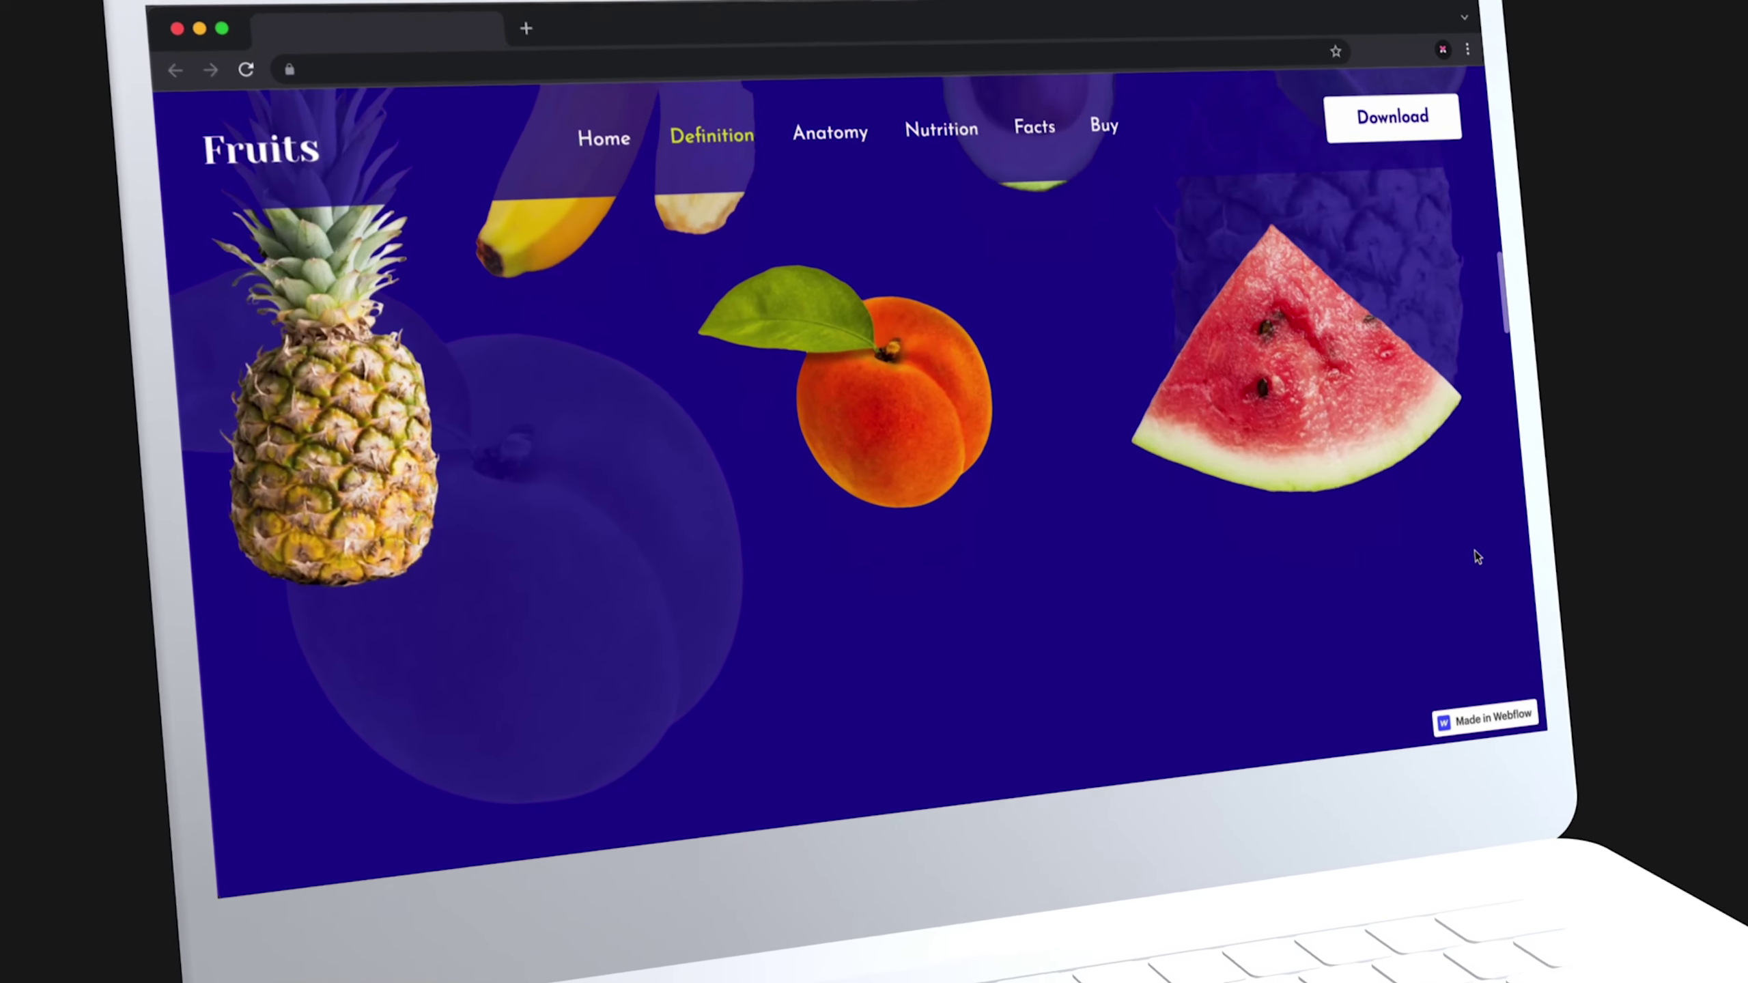
scroll(1506, 605, up, 5)
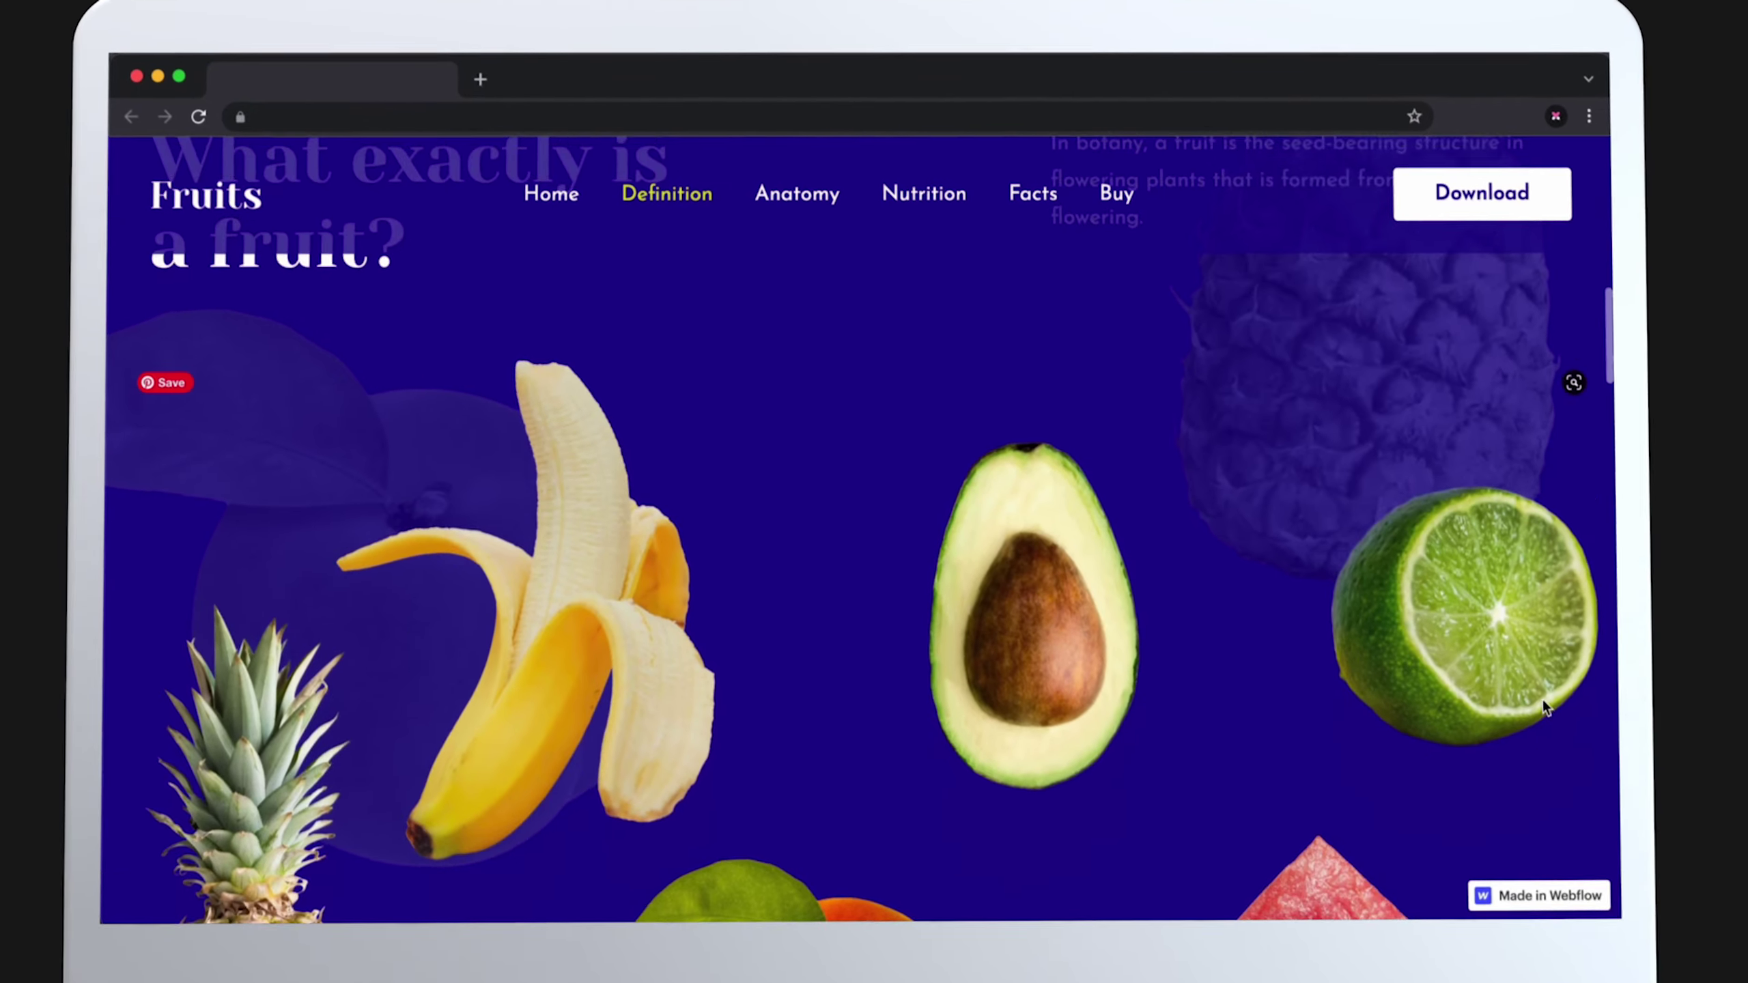
scroll(1545, 743, up, 3)
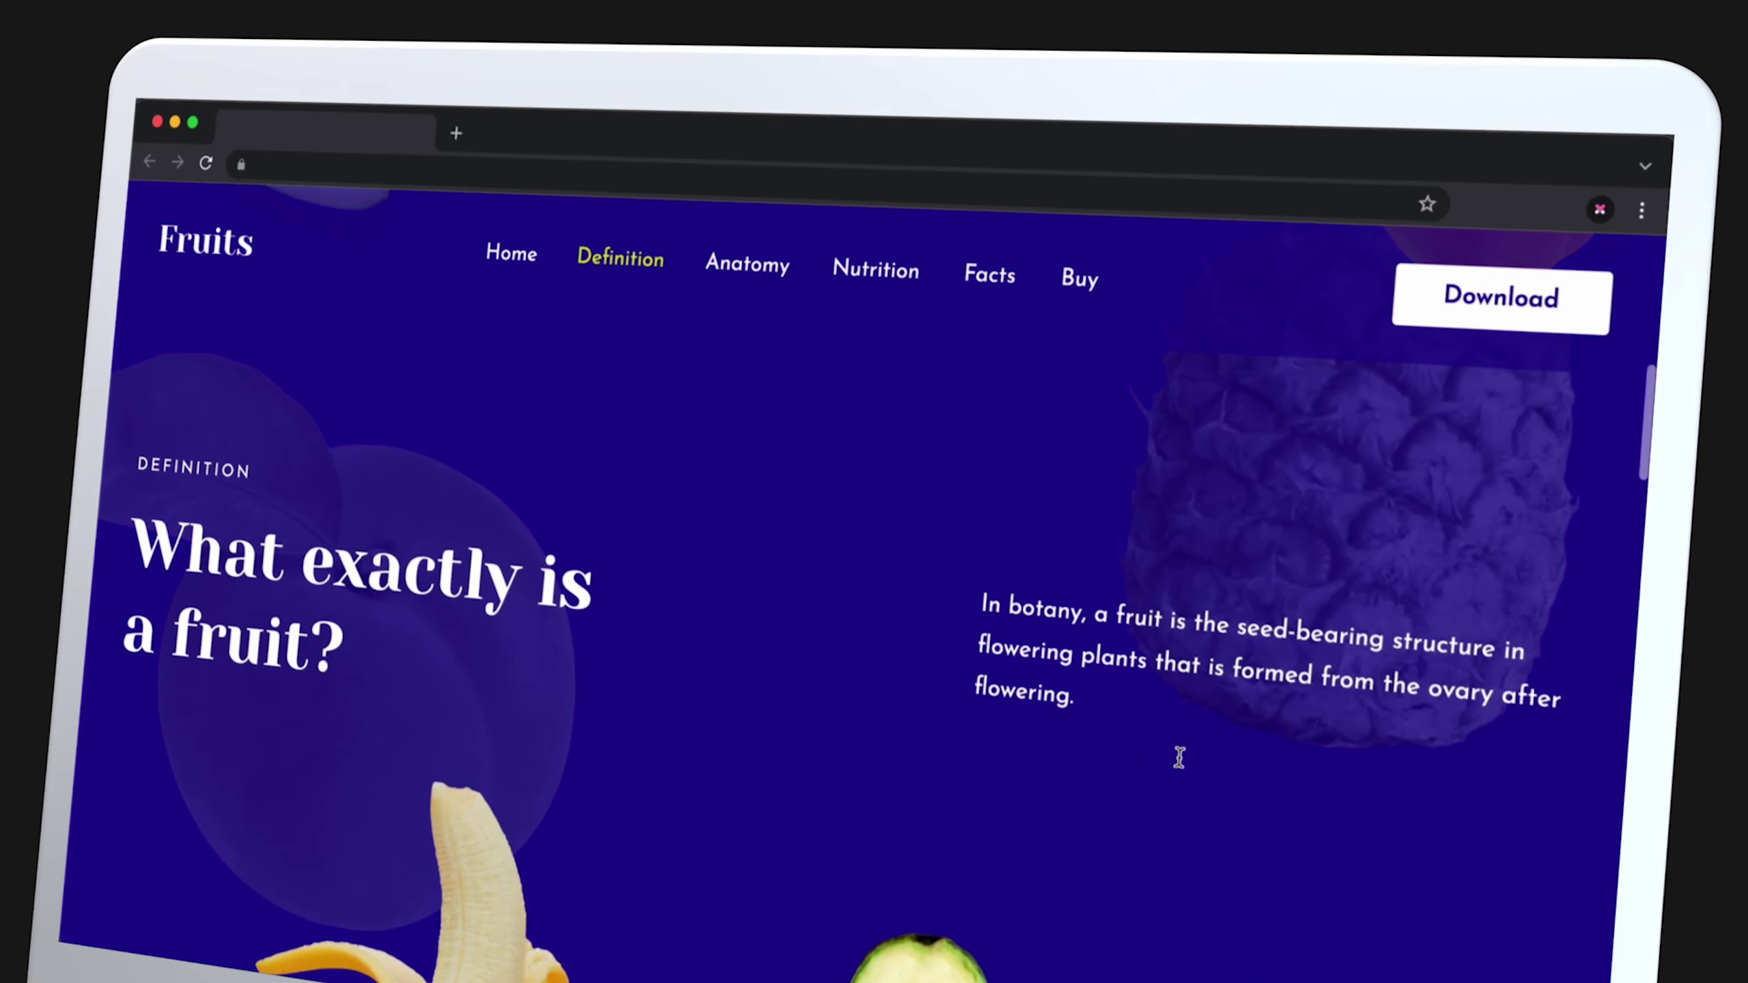
scroll(1149, 801, up, 5)
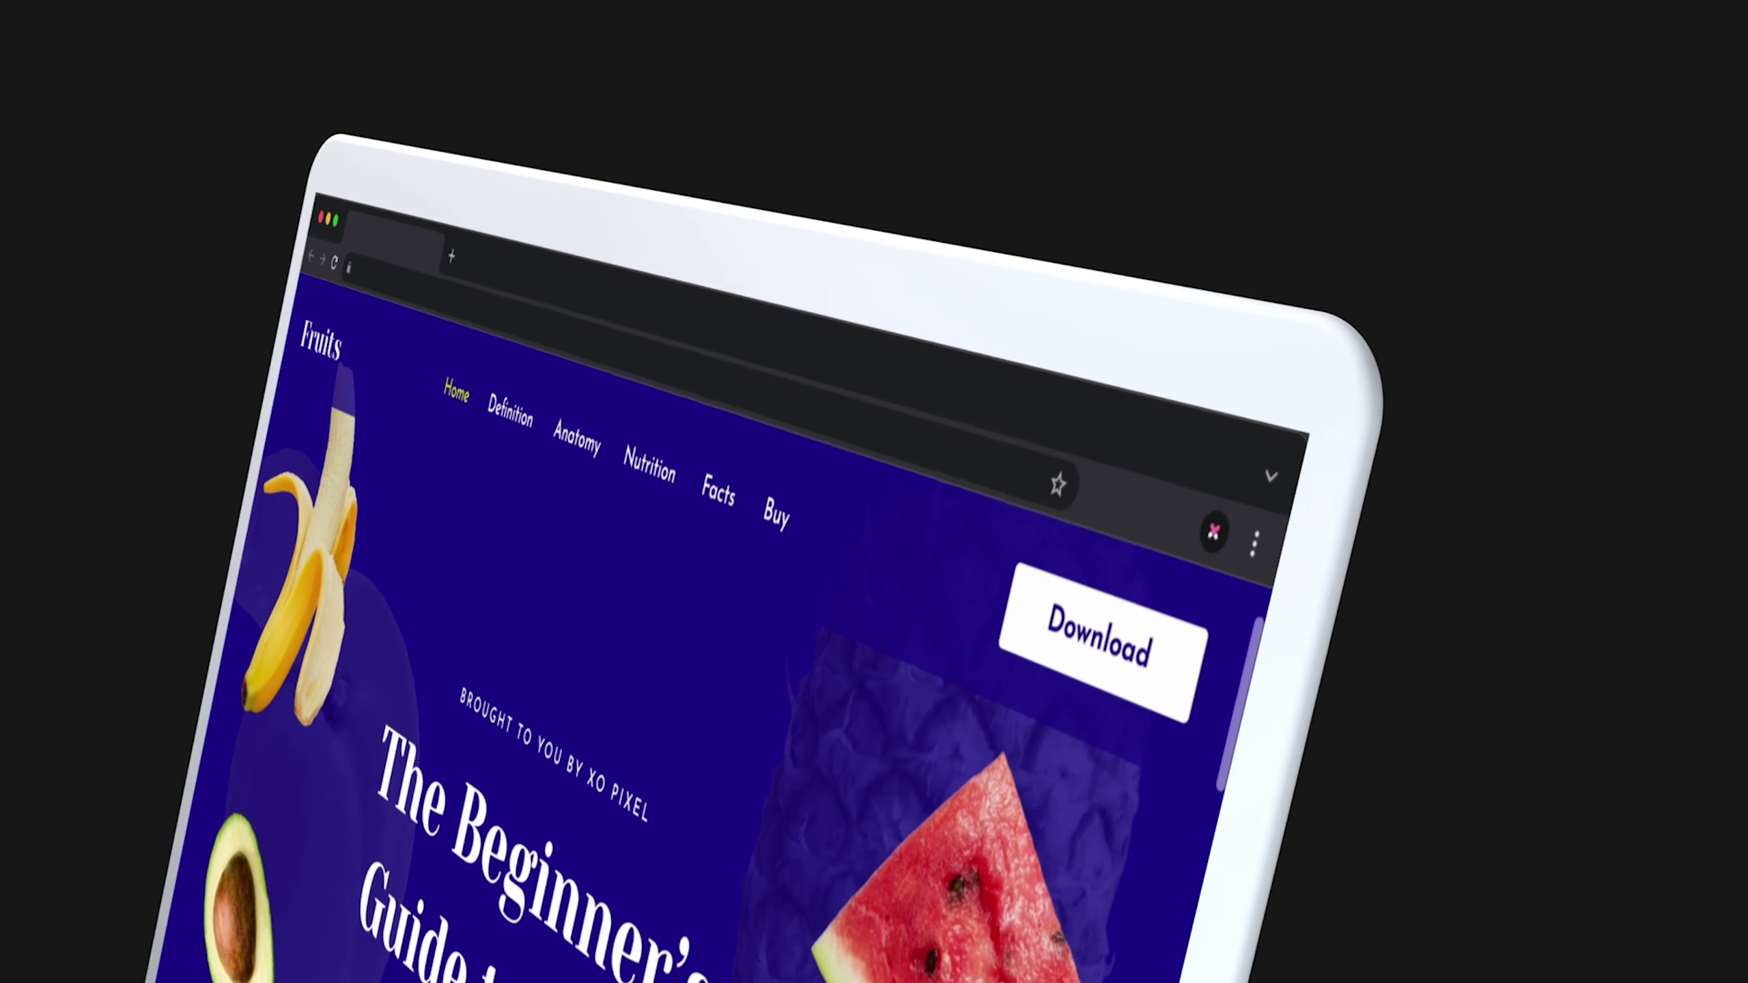
scroll(757, 688, down, 2)
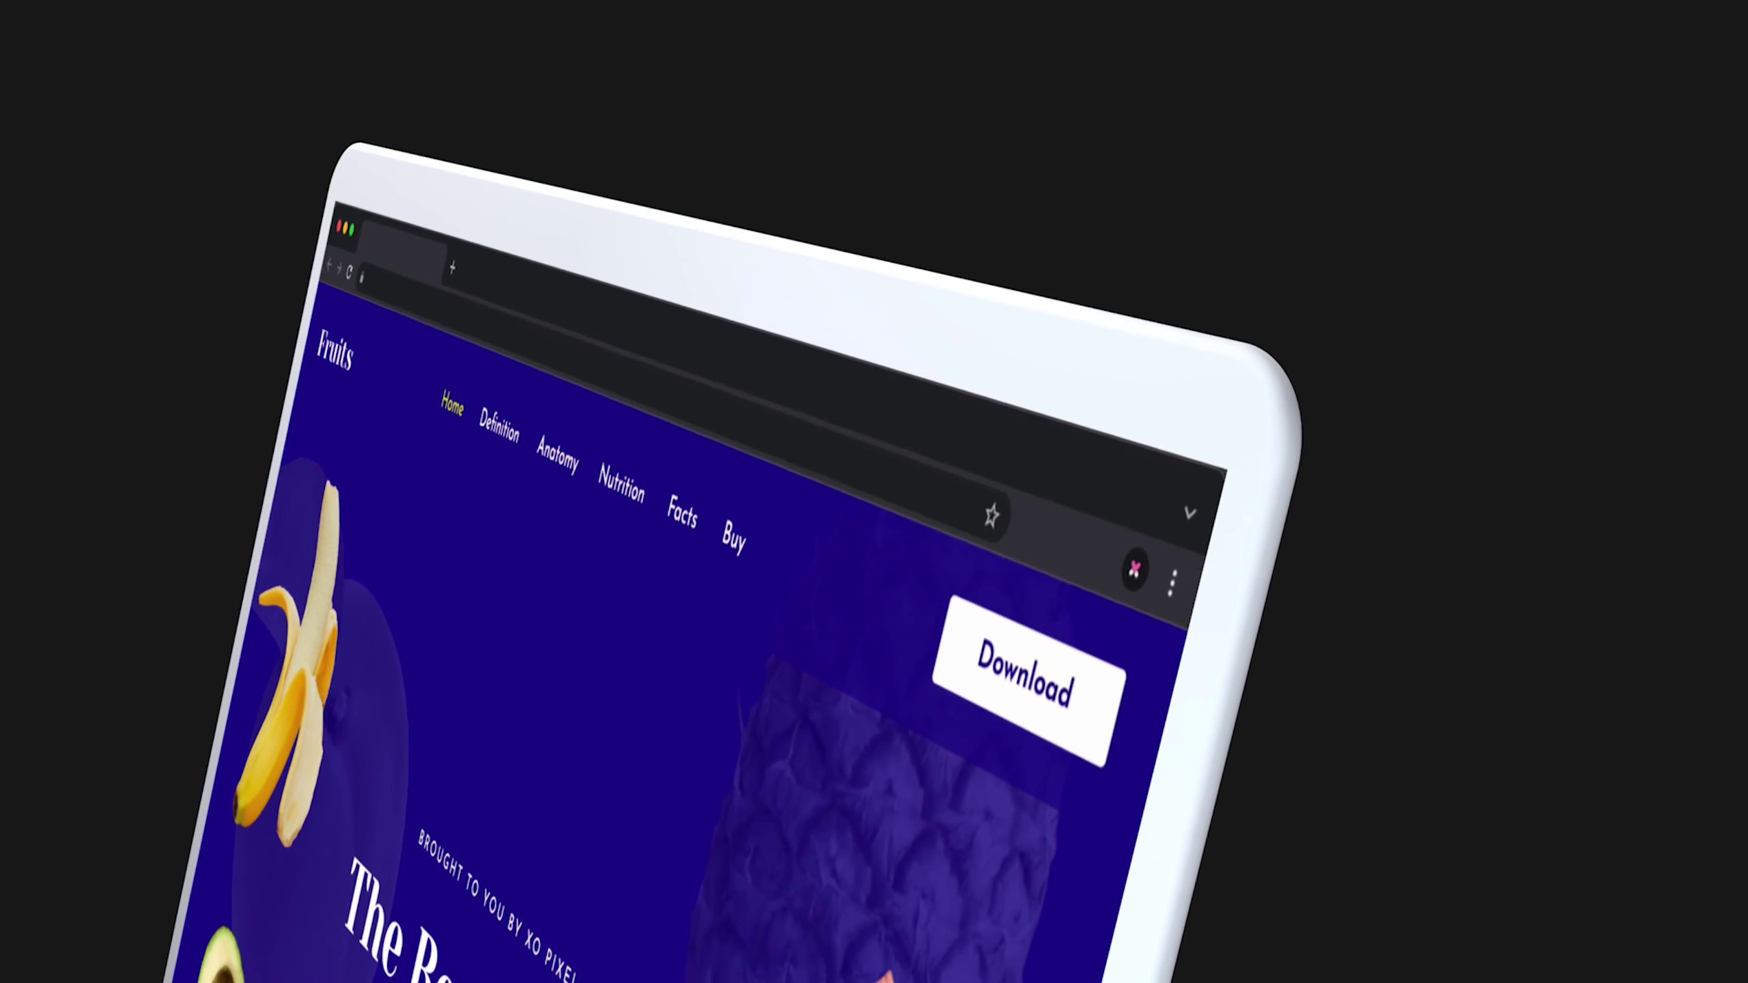
scroll(1035, 932, down, 3)
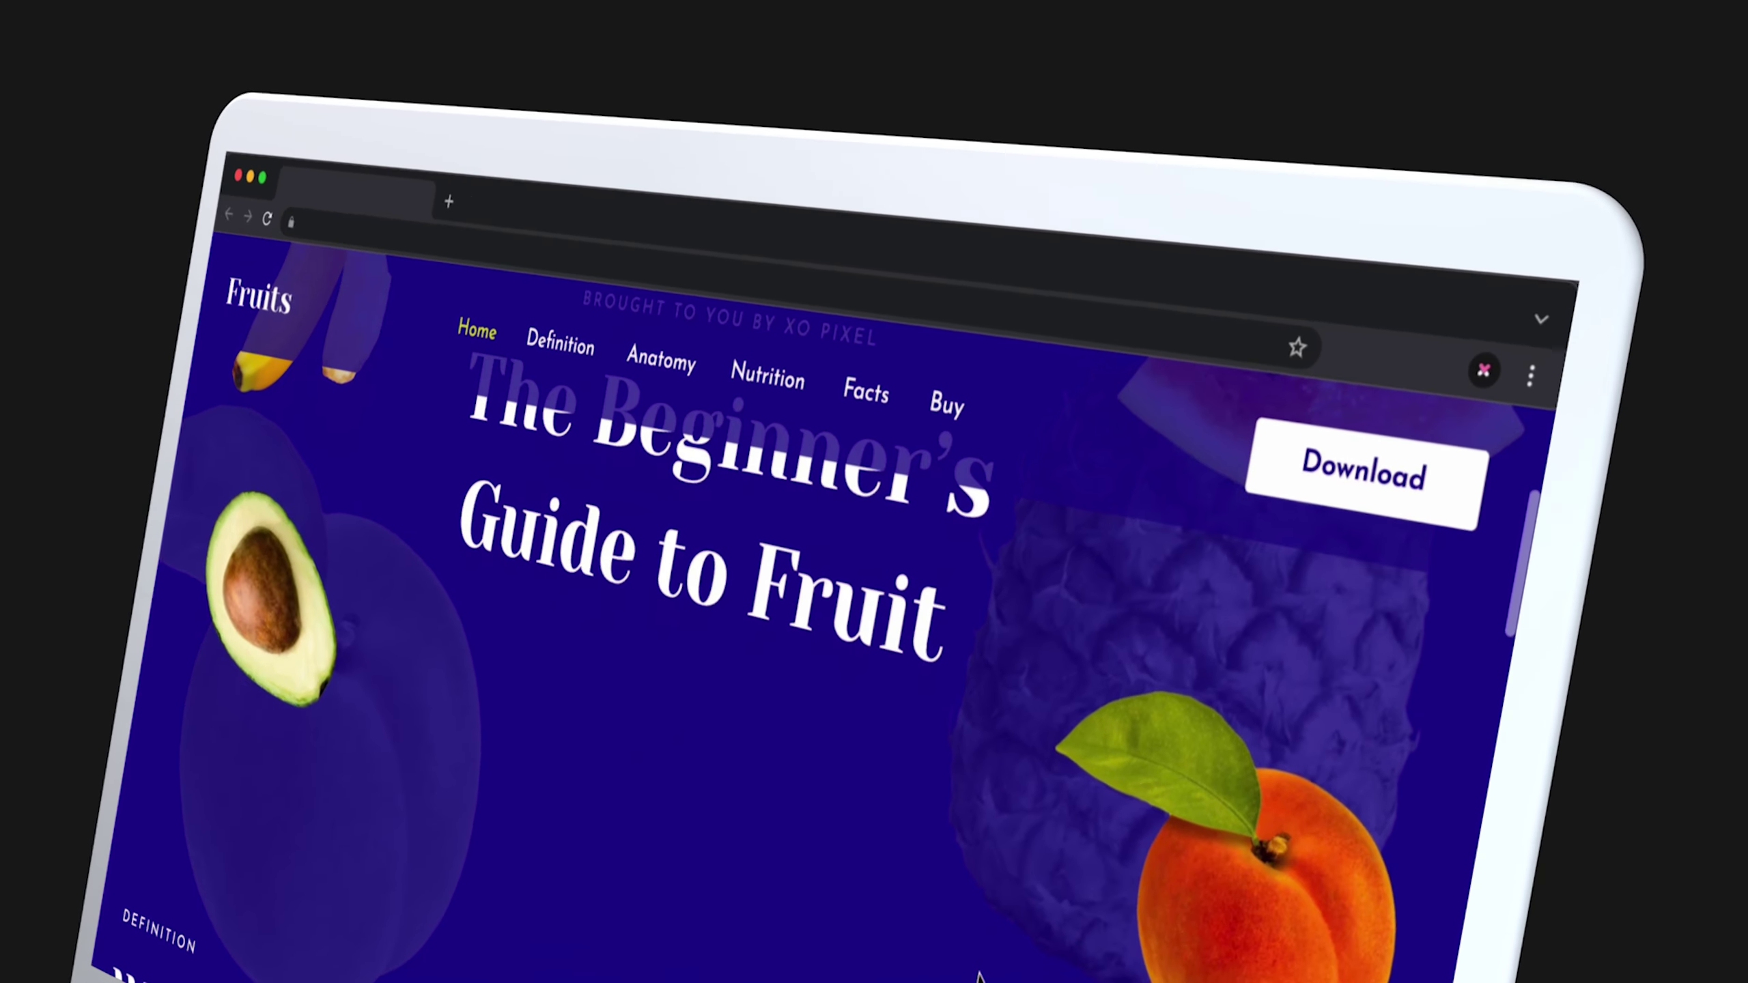
scroll(1036, 932, down, 5)
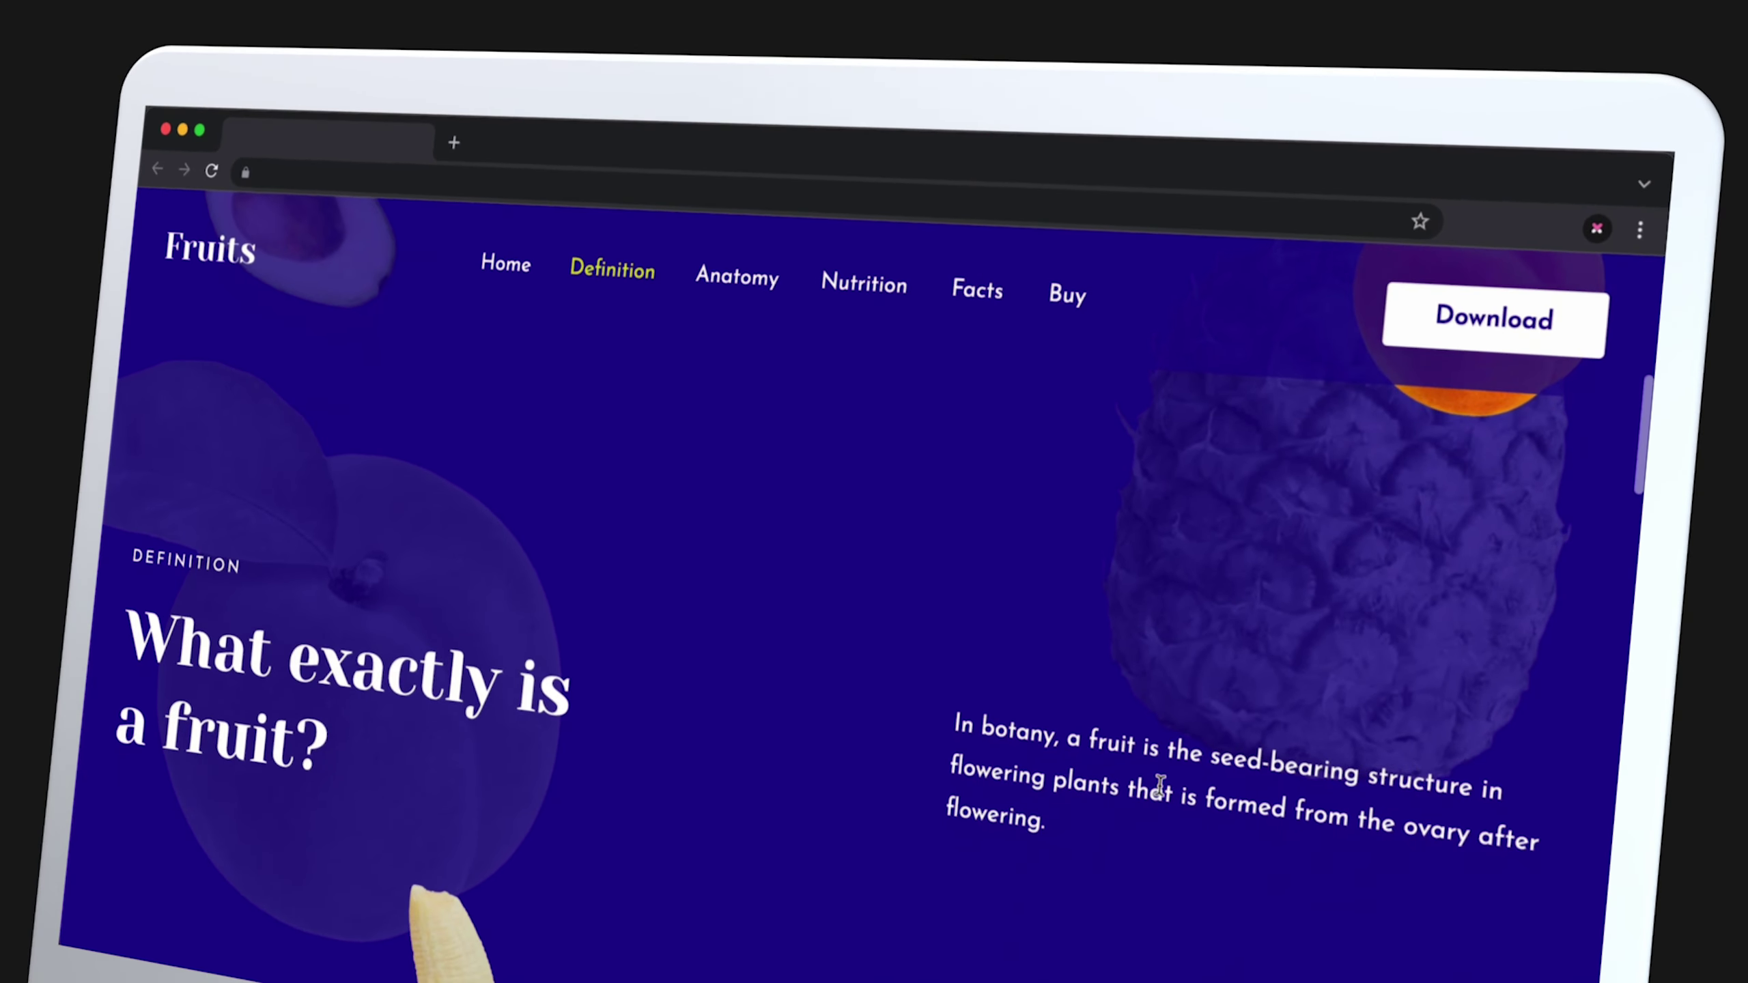
scroll(1403, 850, down, 5)
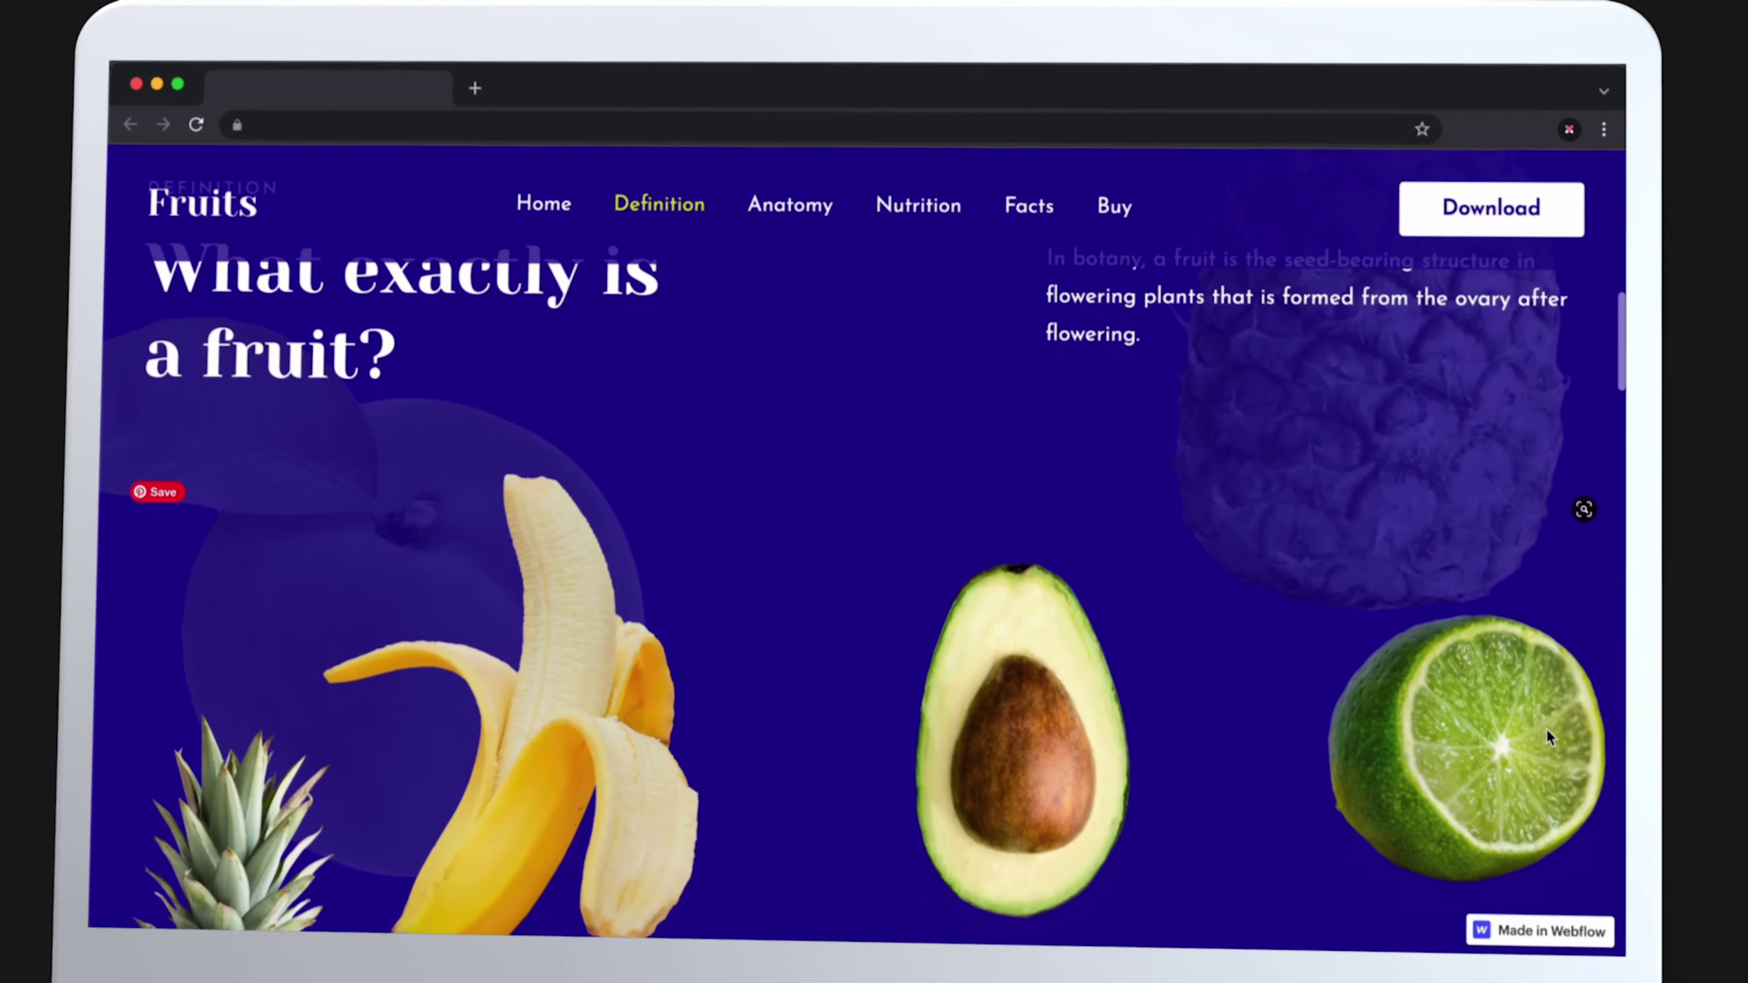
scroll(1544, 692, down, 5)
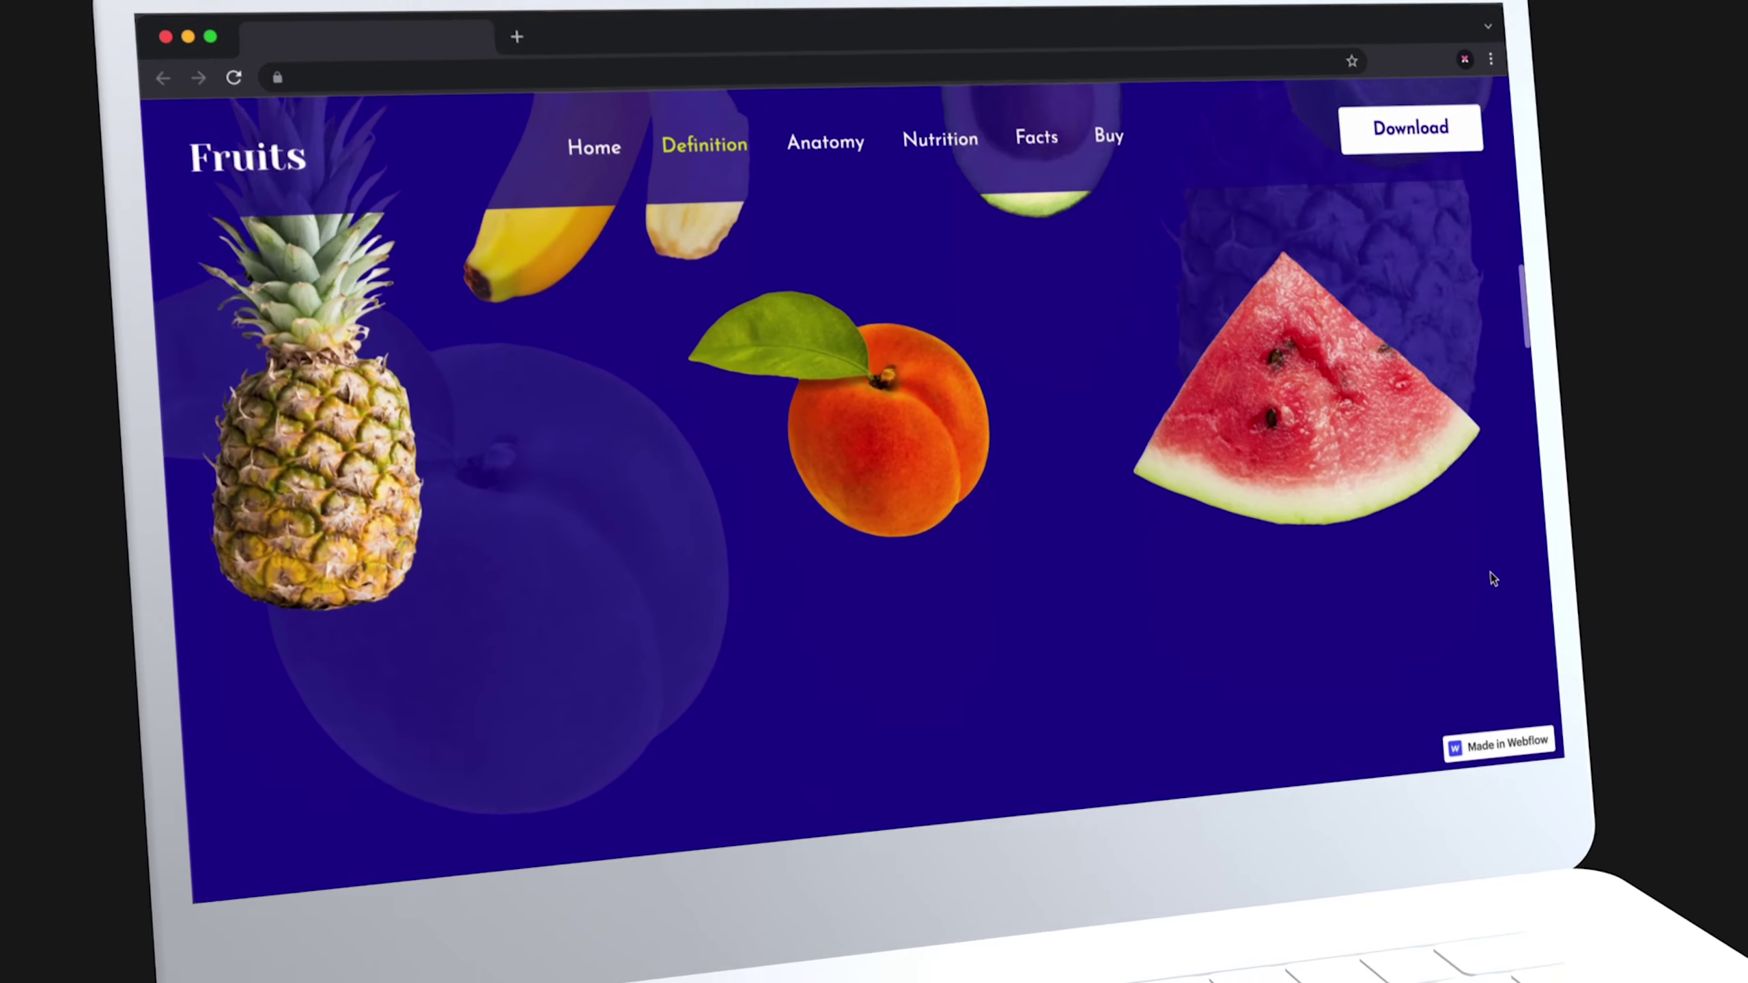
scroll(1452, 523, down, 2)
scroll(1451, 526, up, 5)
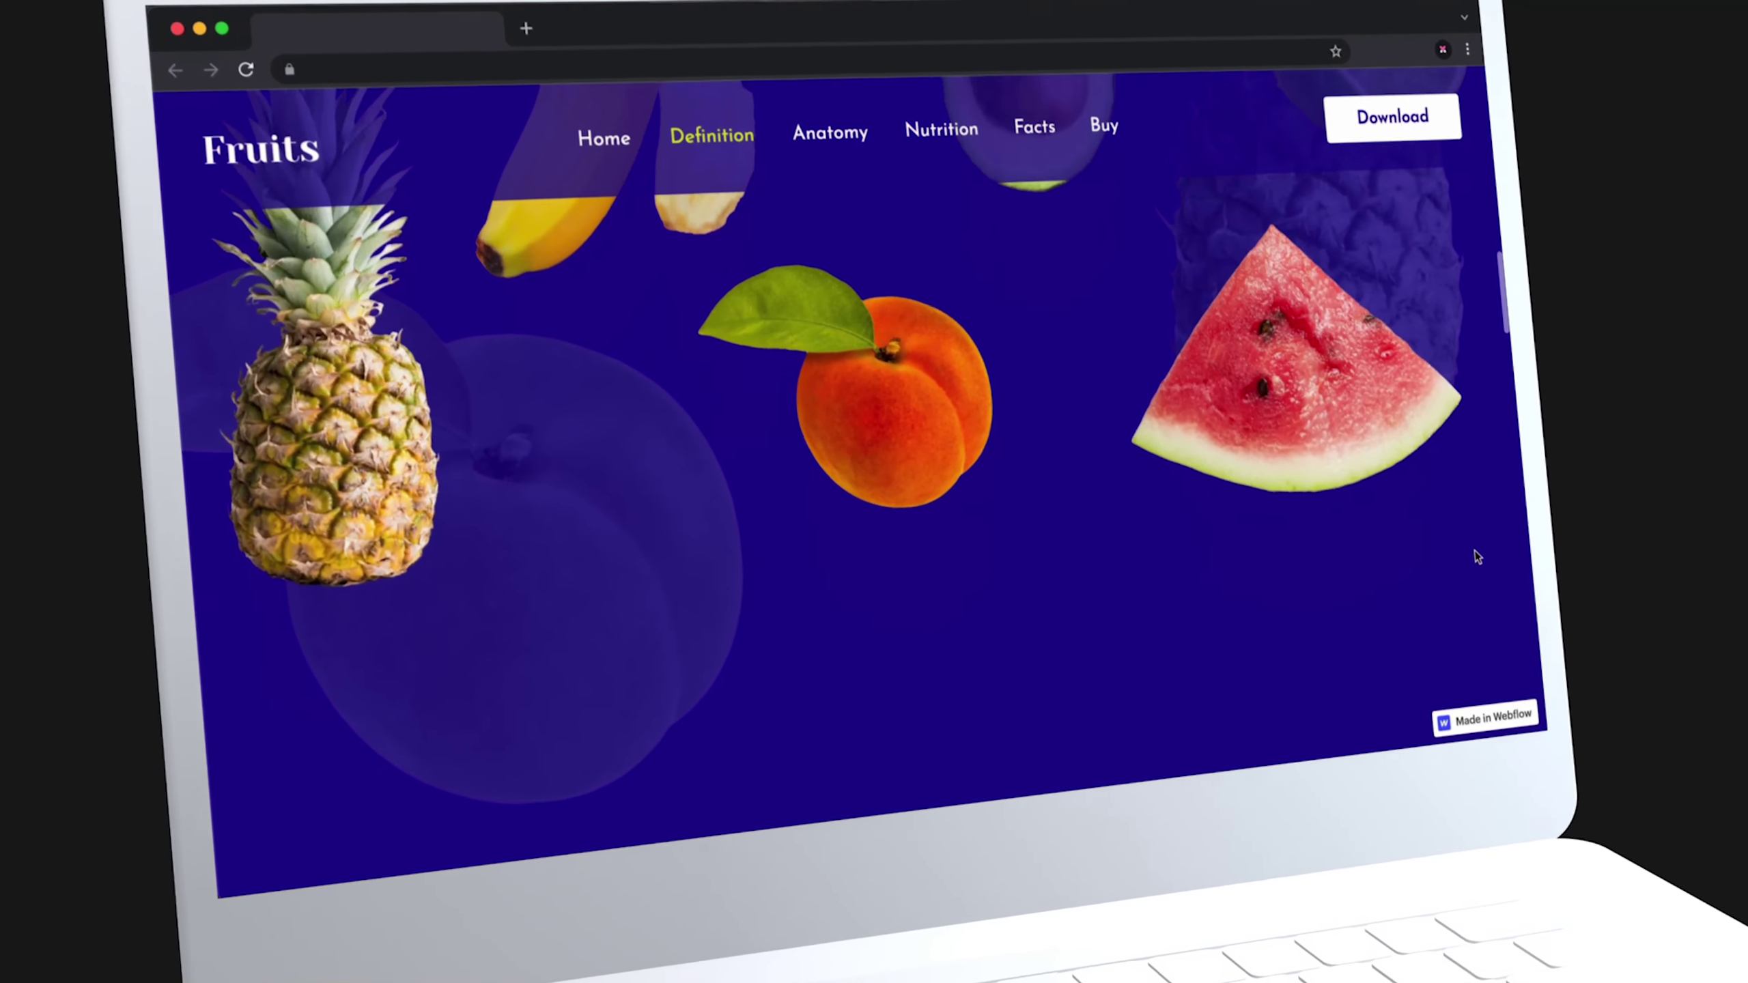
scroll(1499, 591, up, 6)
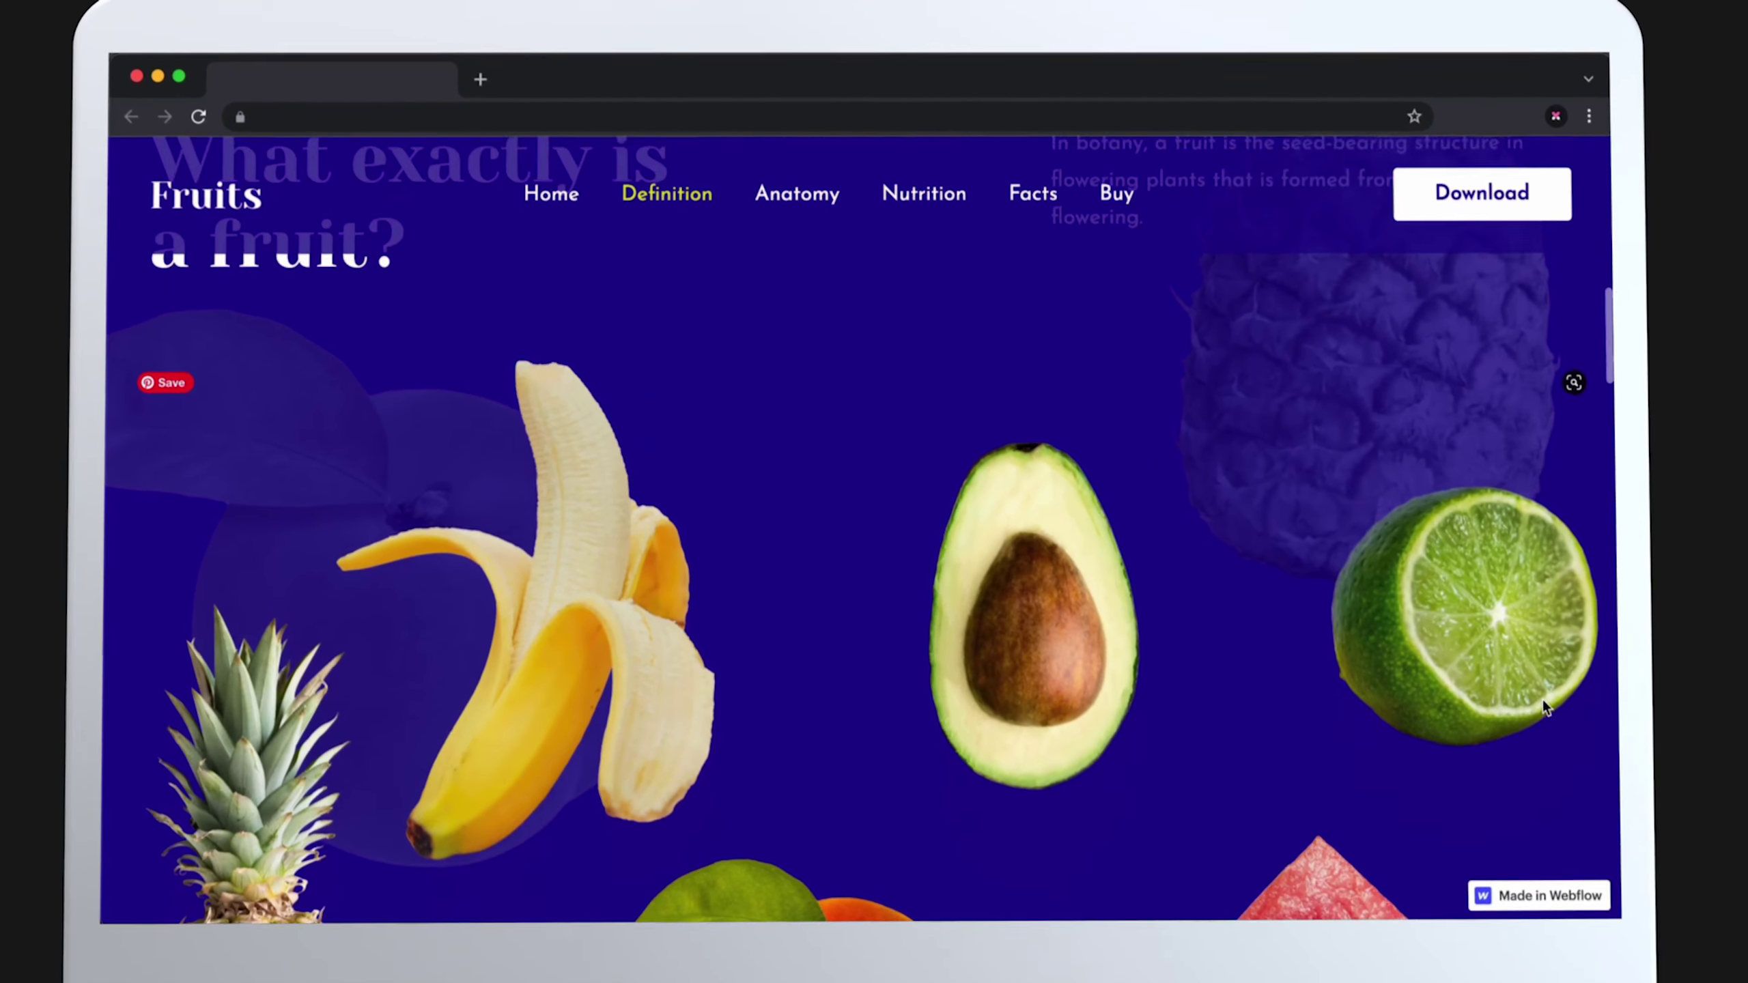
scroll(1548, 748, up, 3)
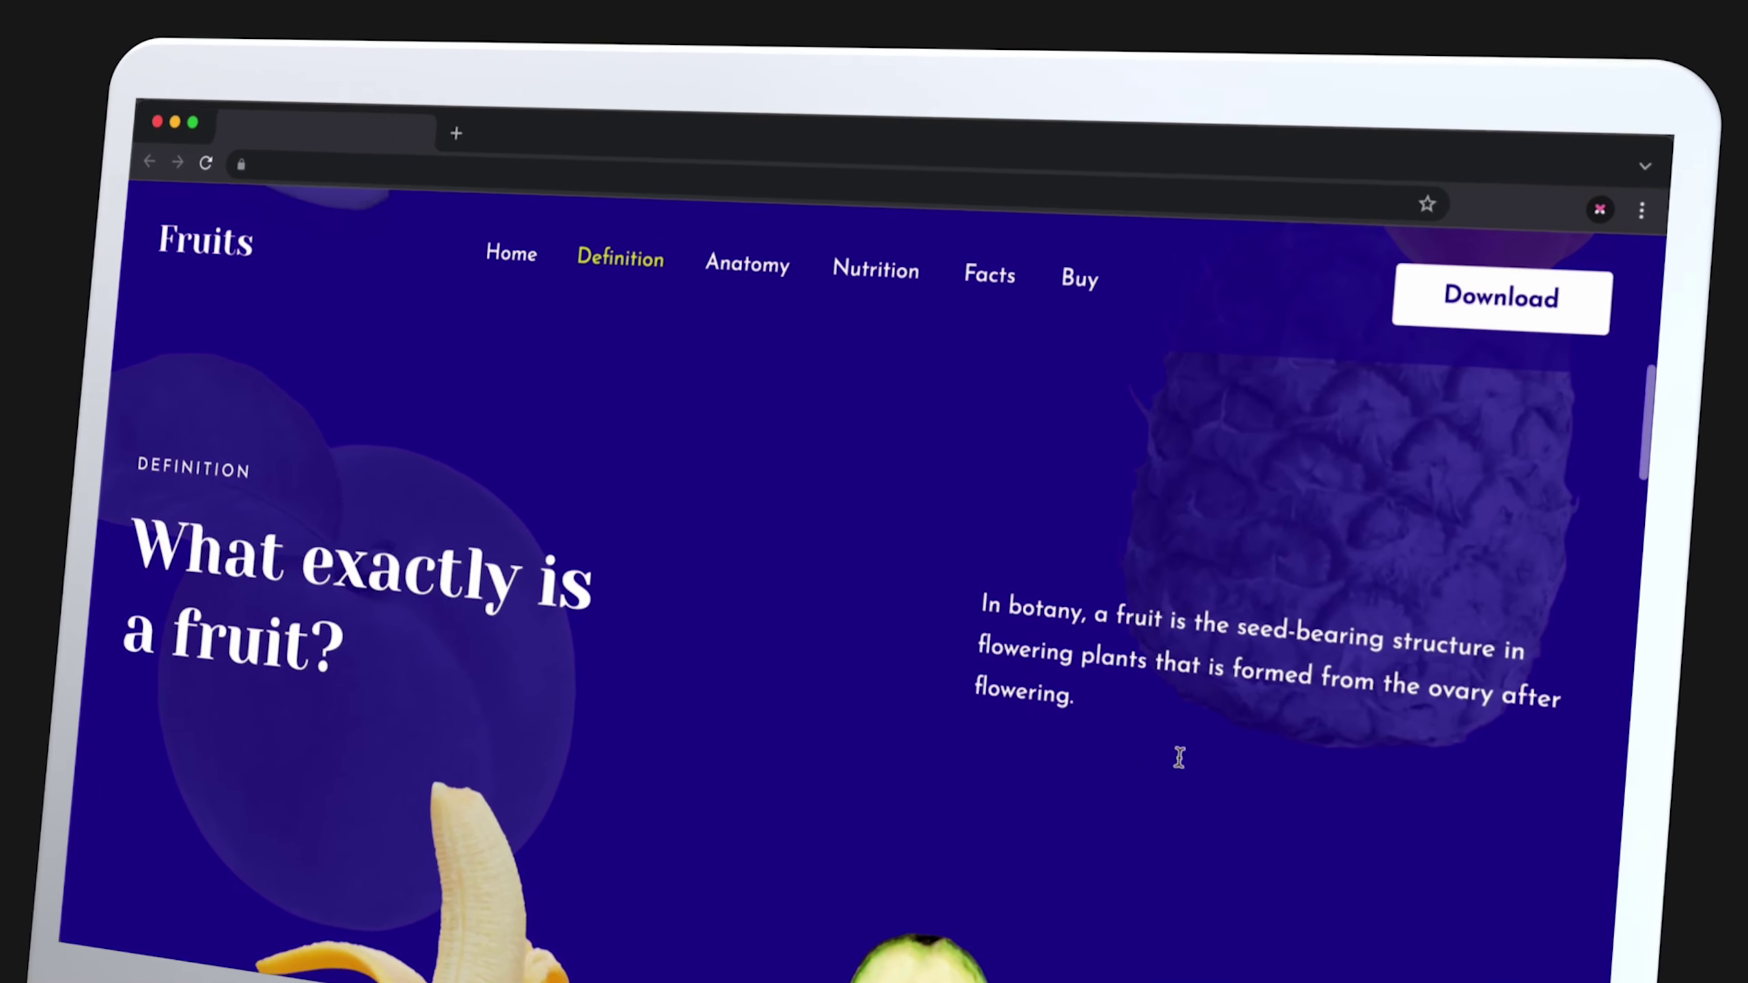
scroll(1151, 799, up, 5)
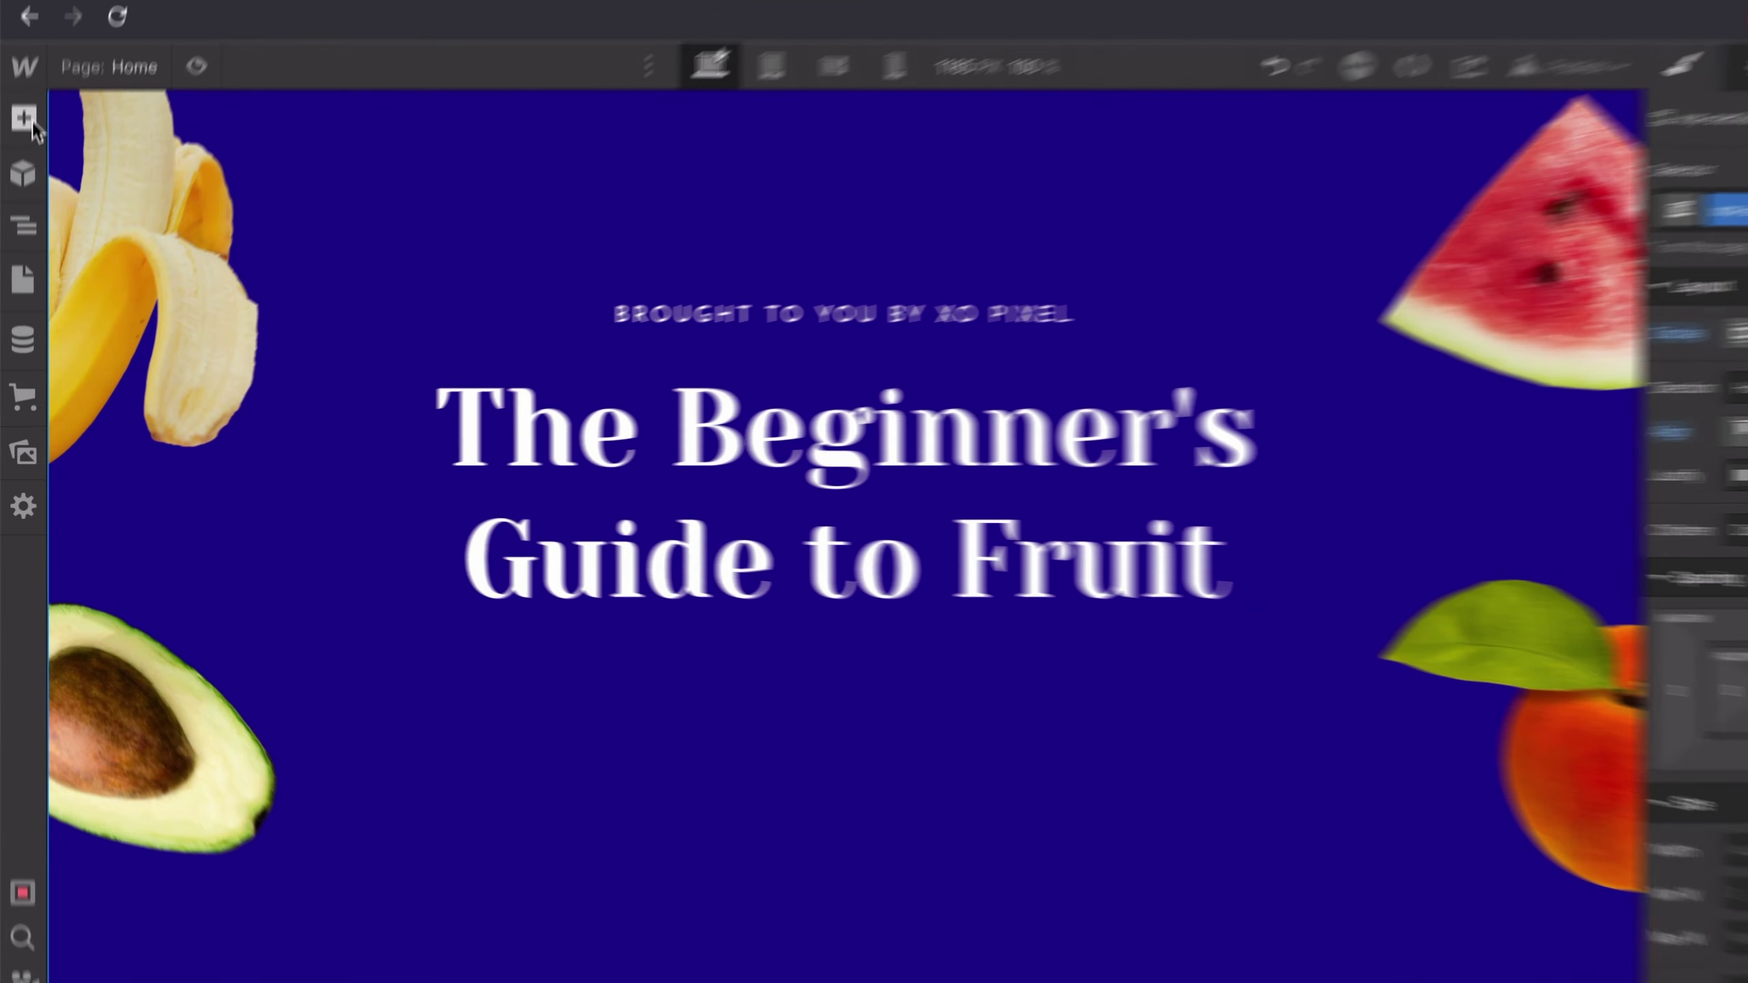
Add a new section below the hero section and assign it the existing class xop-section.
click(25, 164)
drag(141, 258, 921, 949)
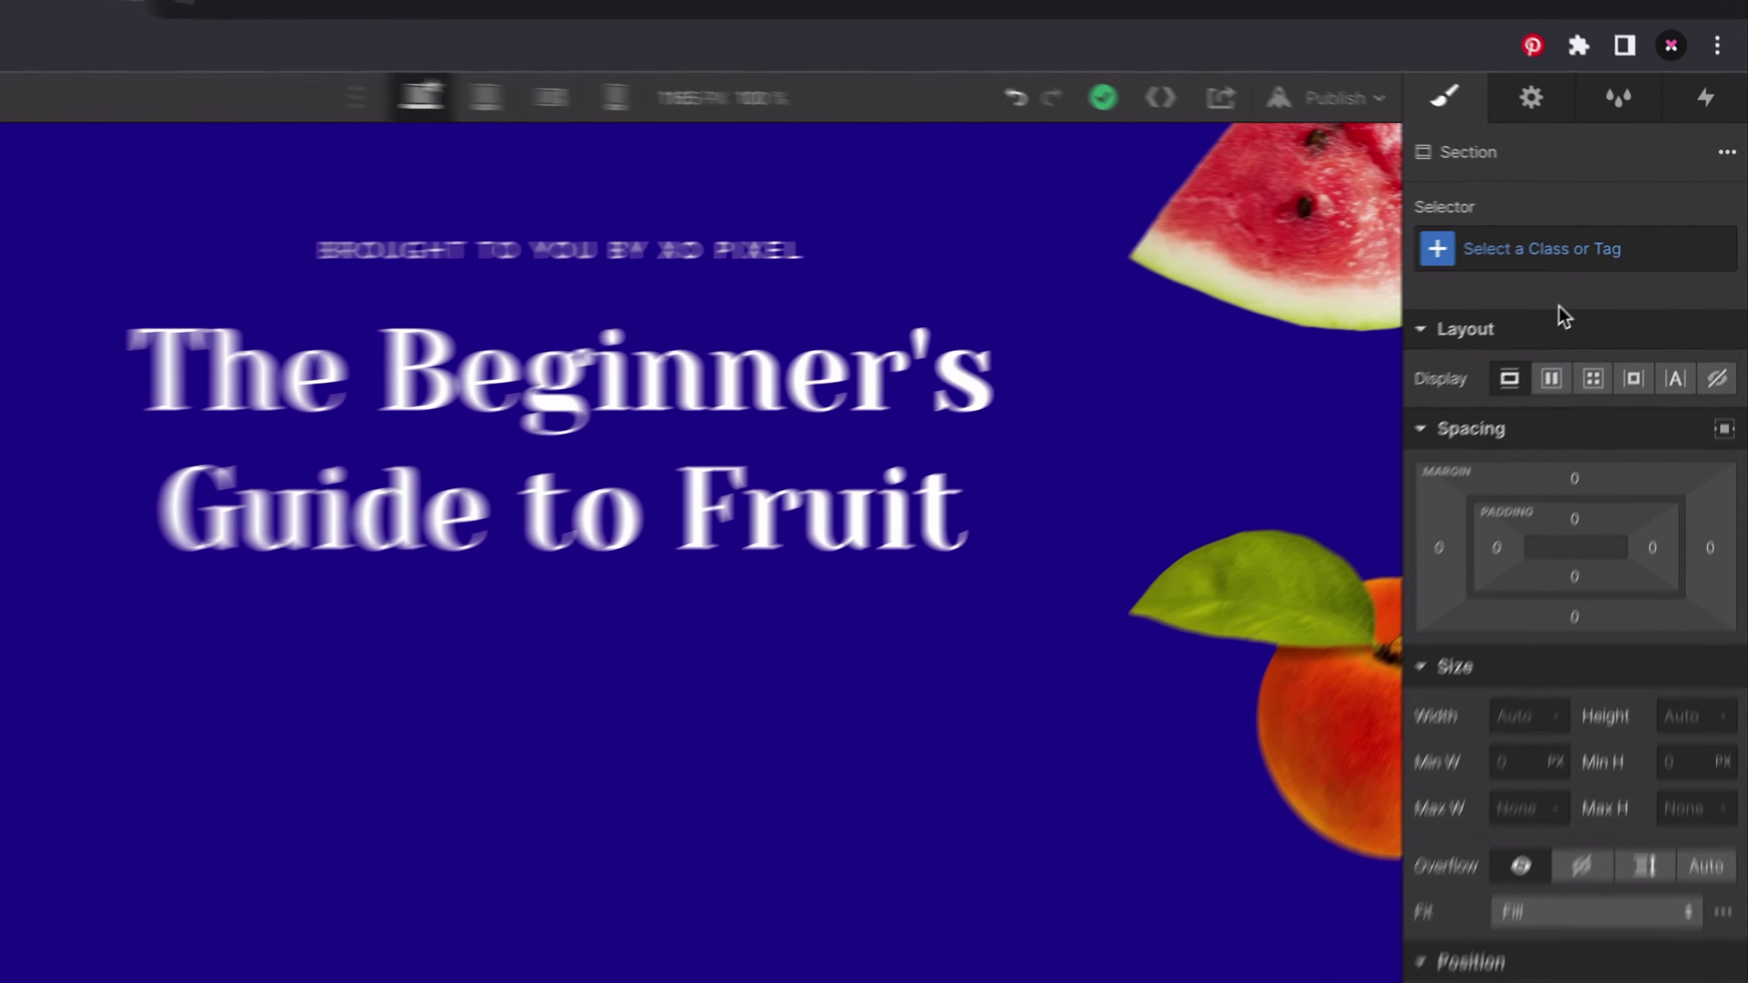
click(1589, 252)
text(xo)
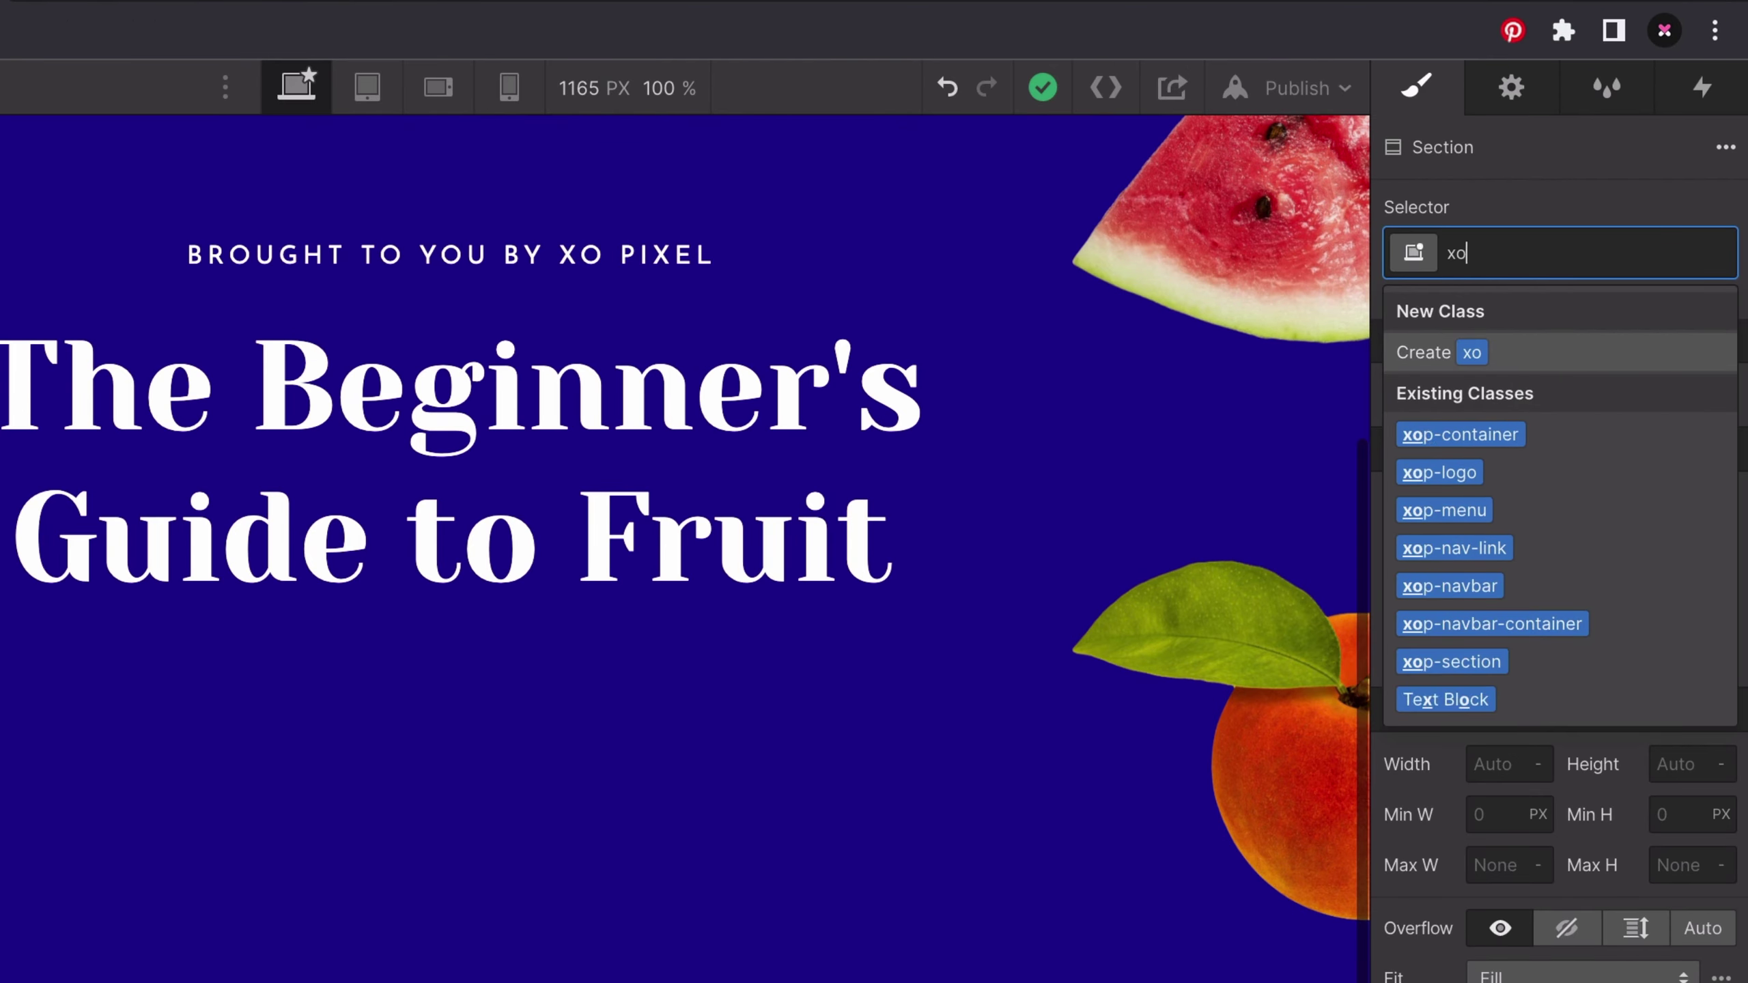
text(p-section)
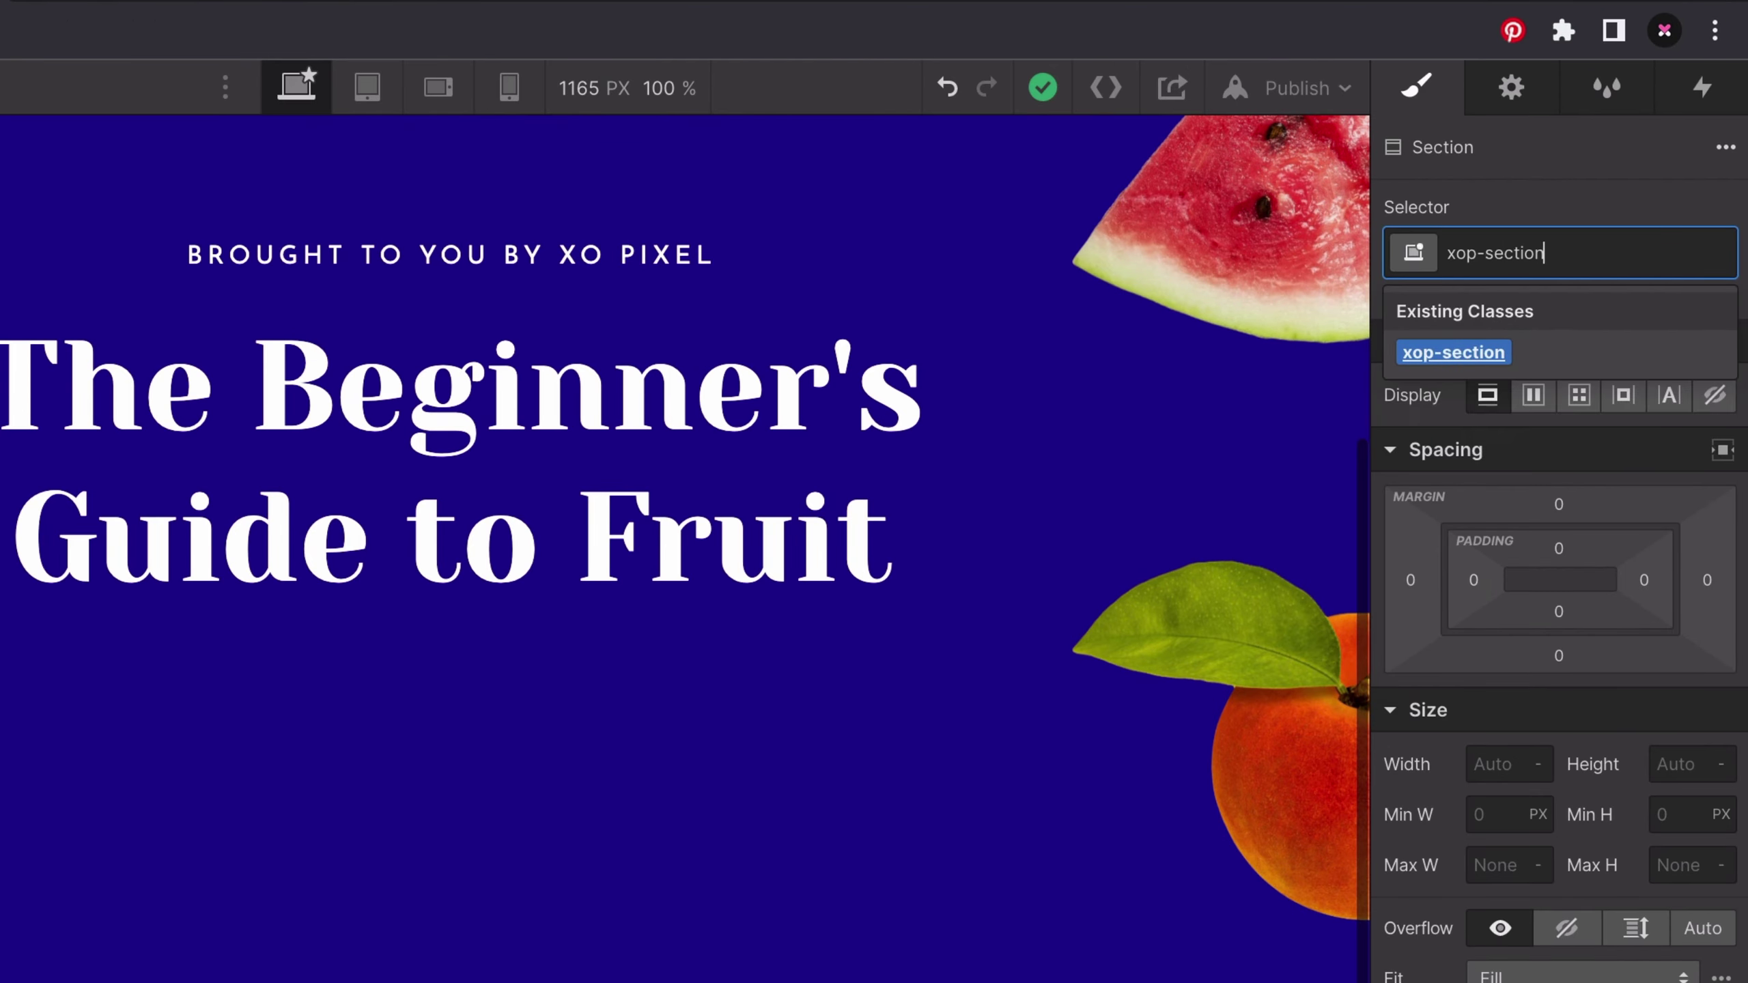
key(Return)
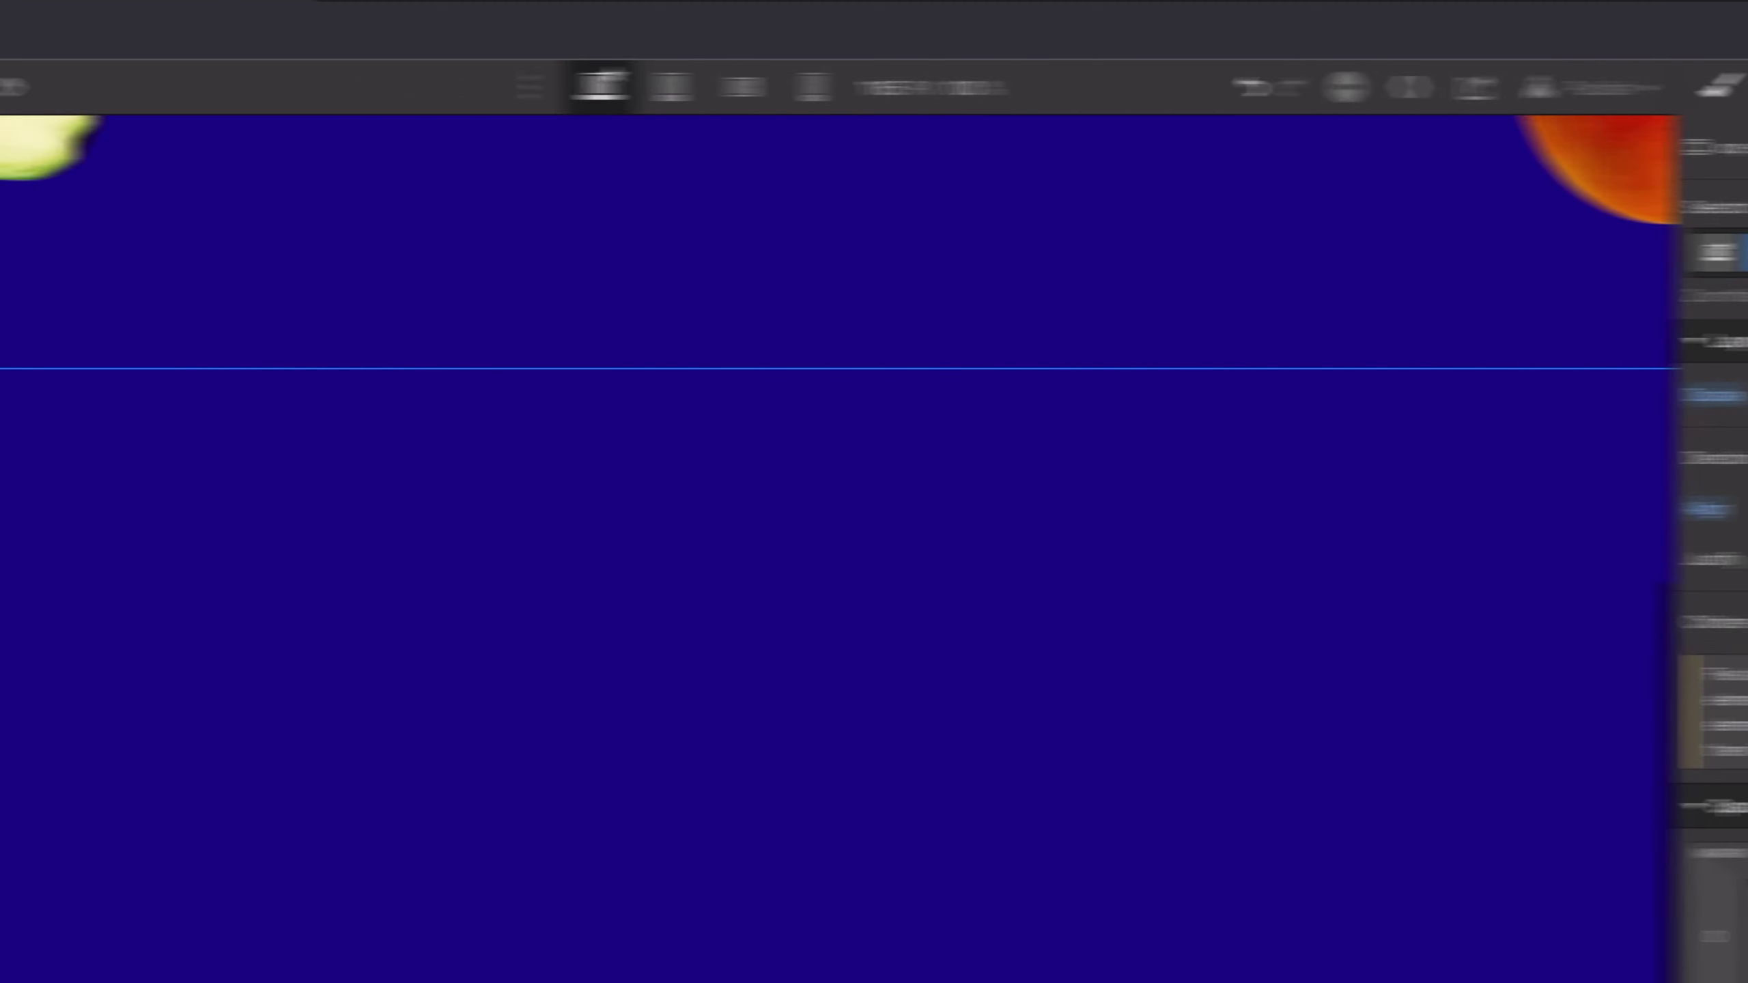
Place a container inside the new section and create the class xop-container-h for it.
click(27, 148)
drag(242, 372, 915, 617)
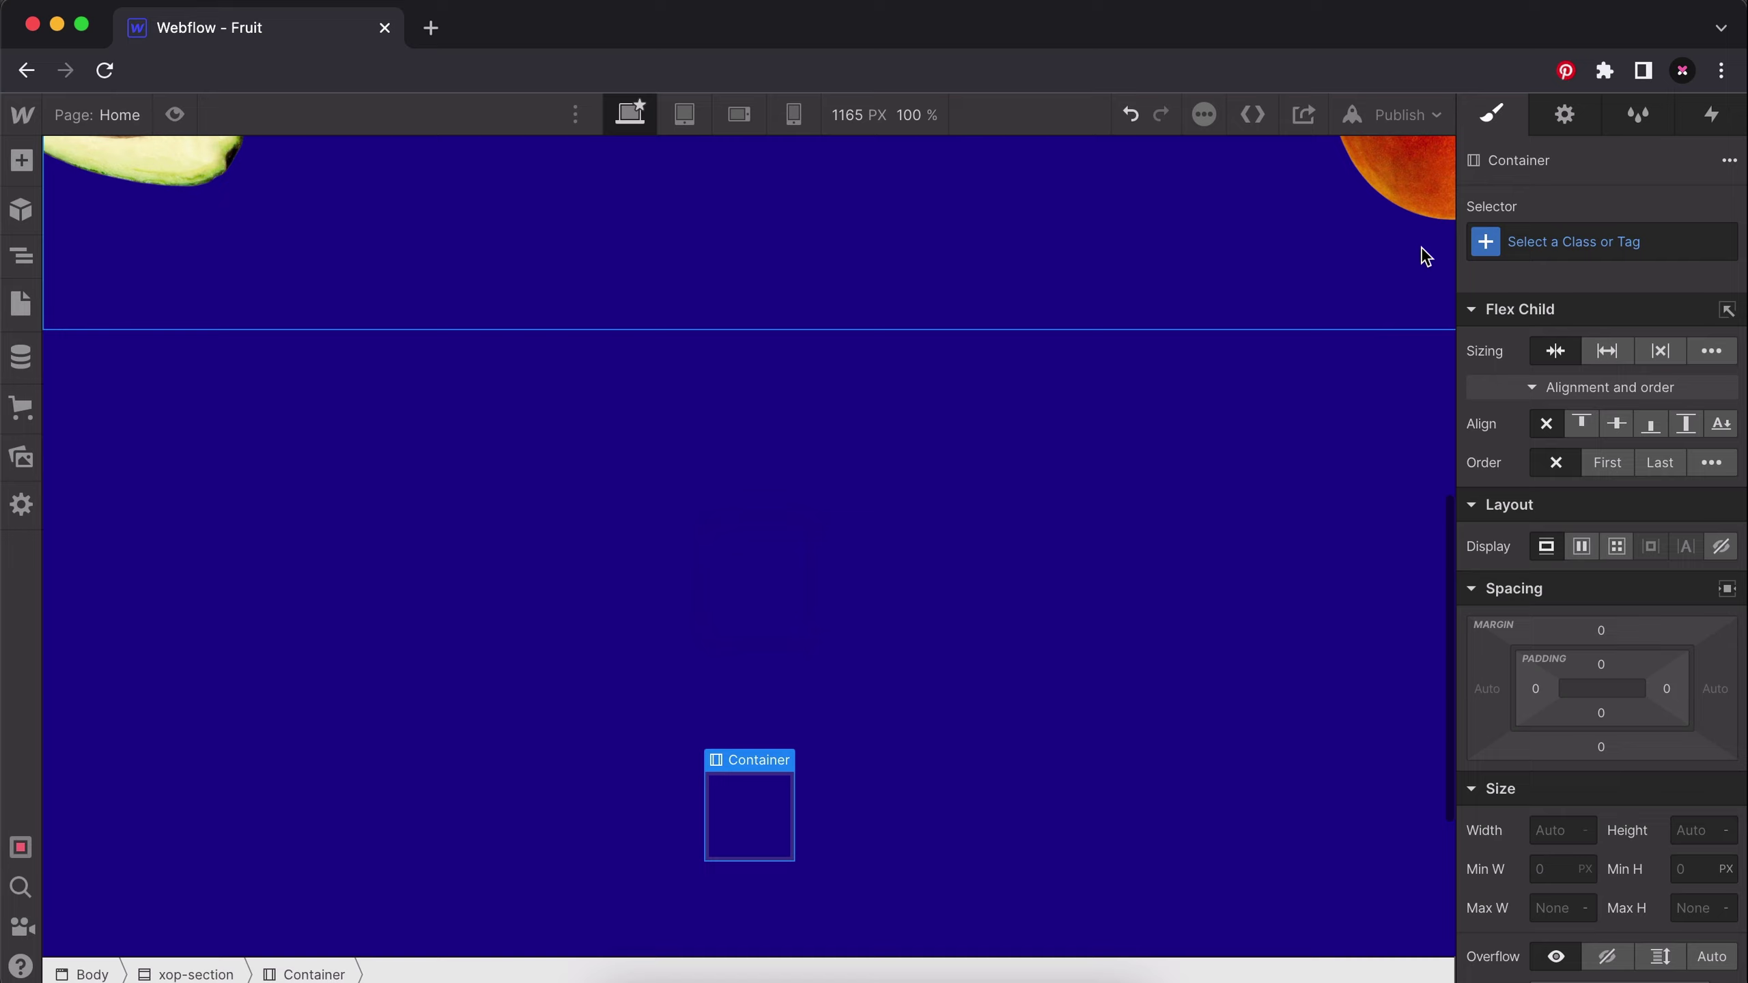
click(1600, 242)
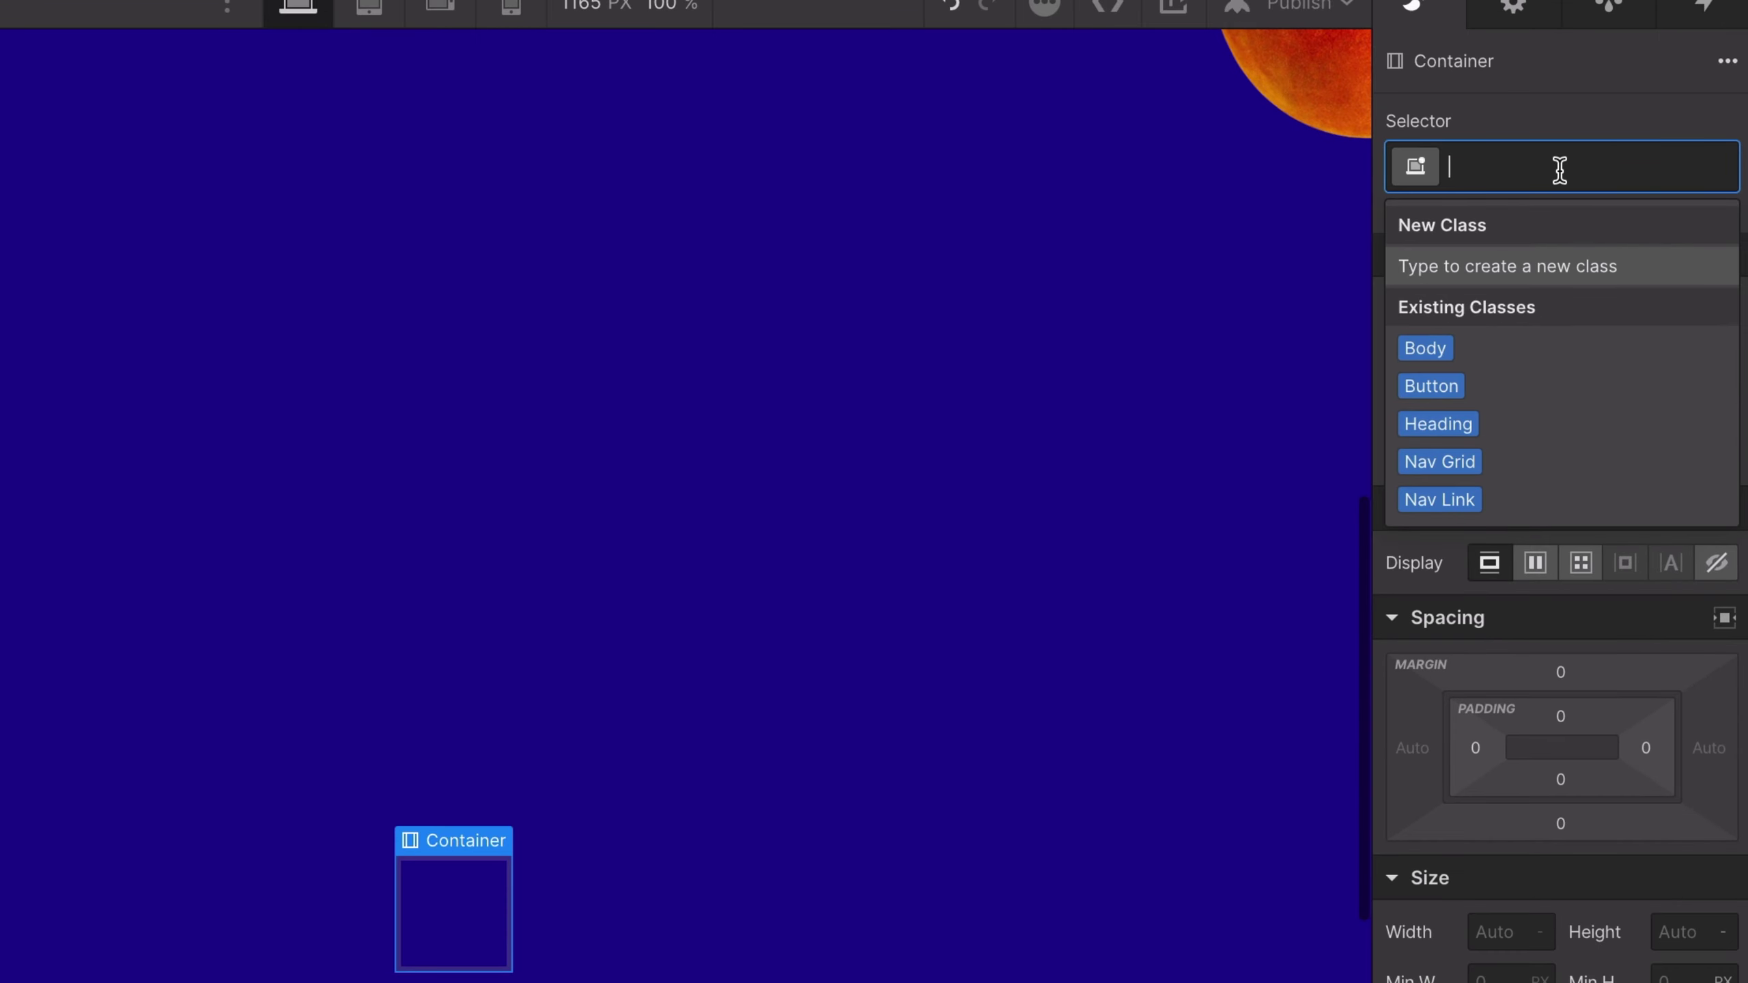
text(xop-)
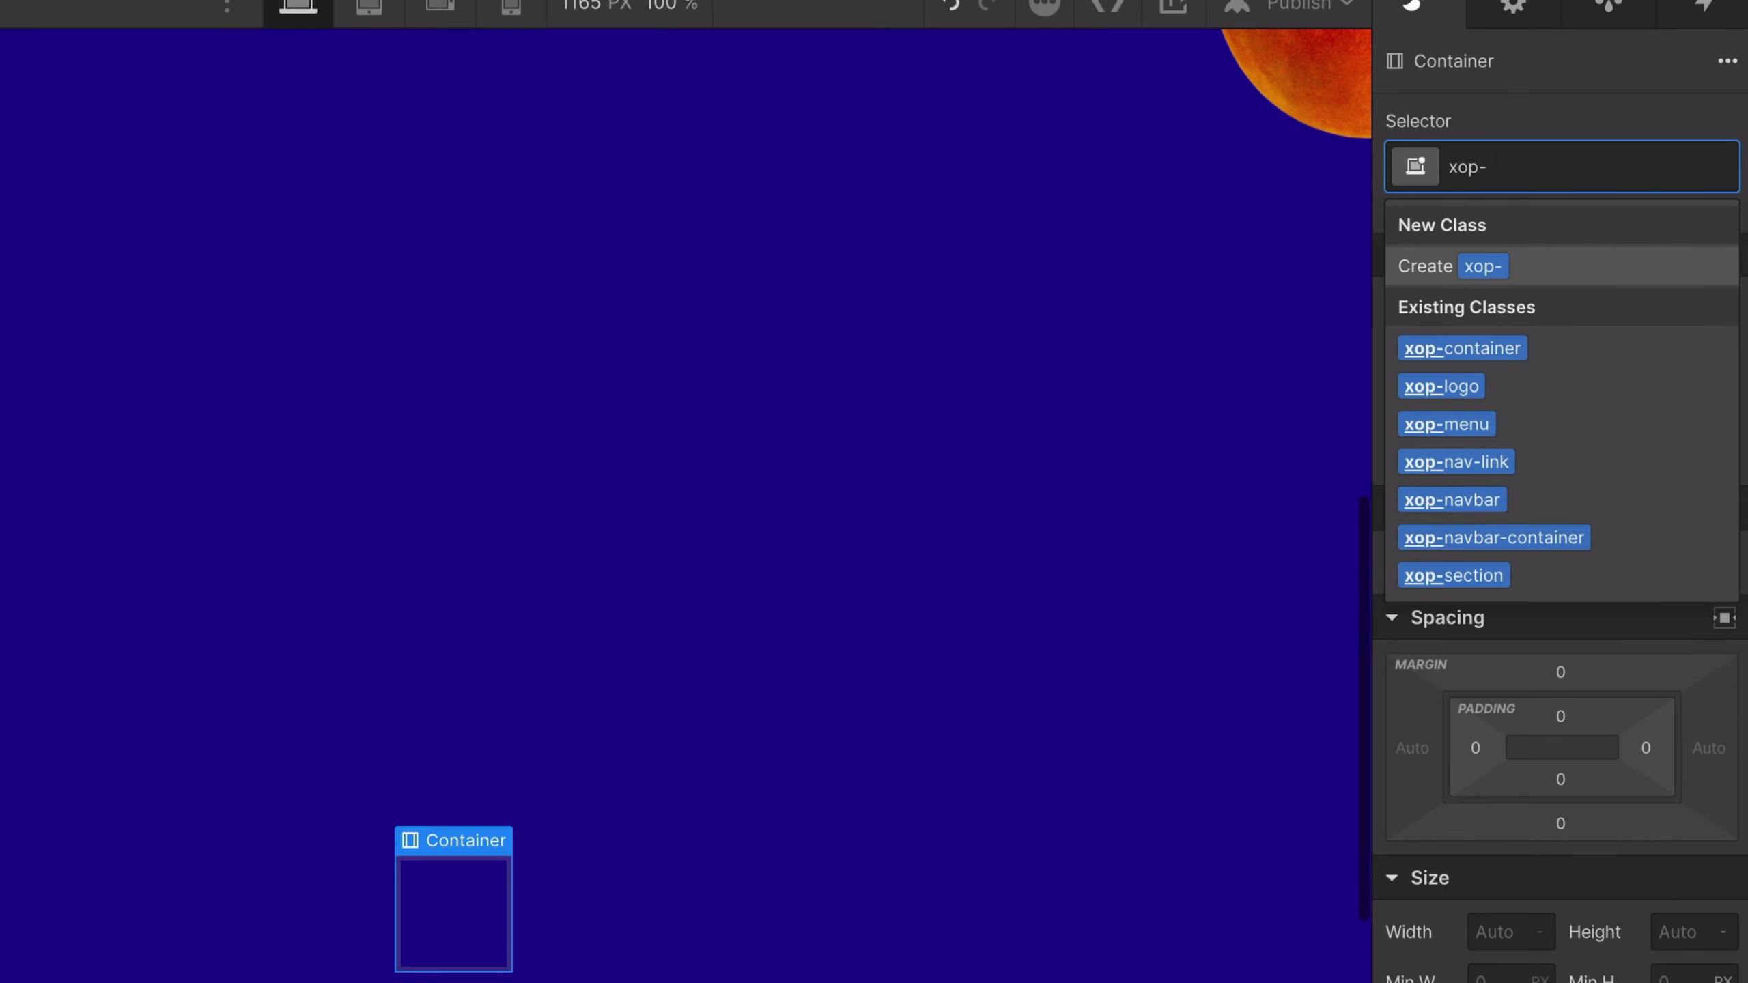
text(container)
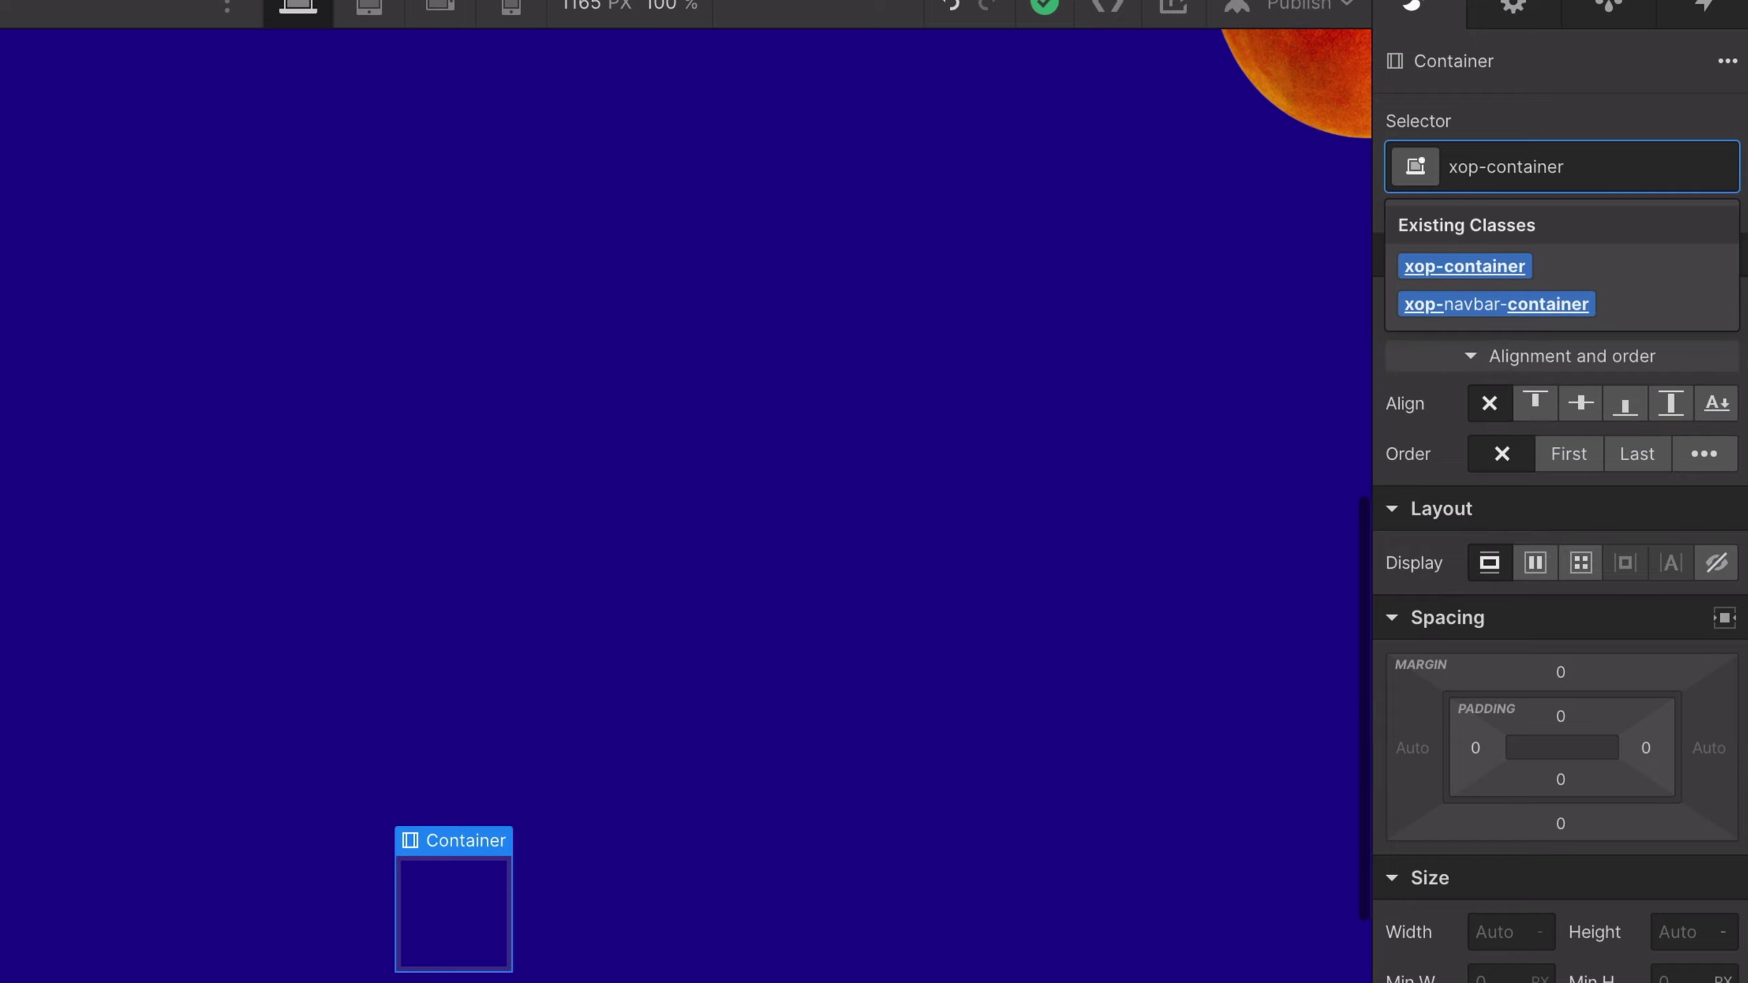
text(-h)
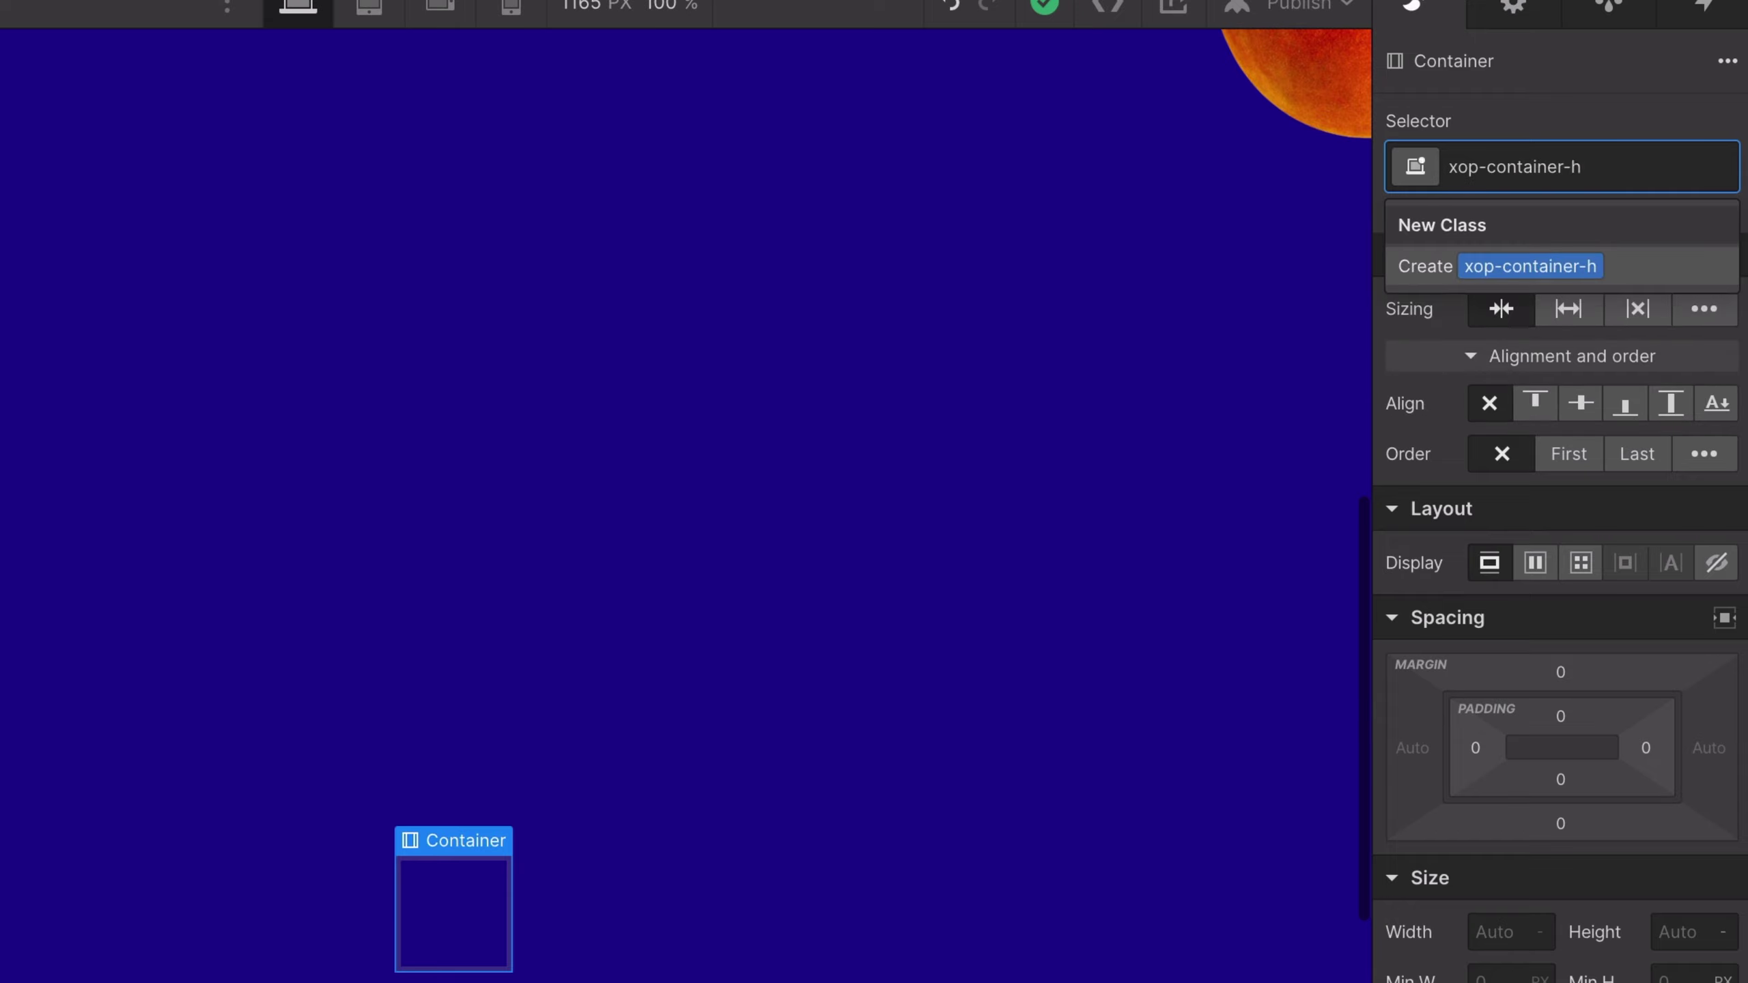
key(Return)
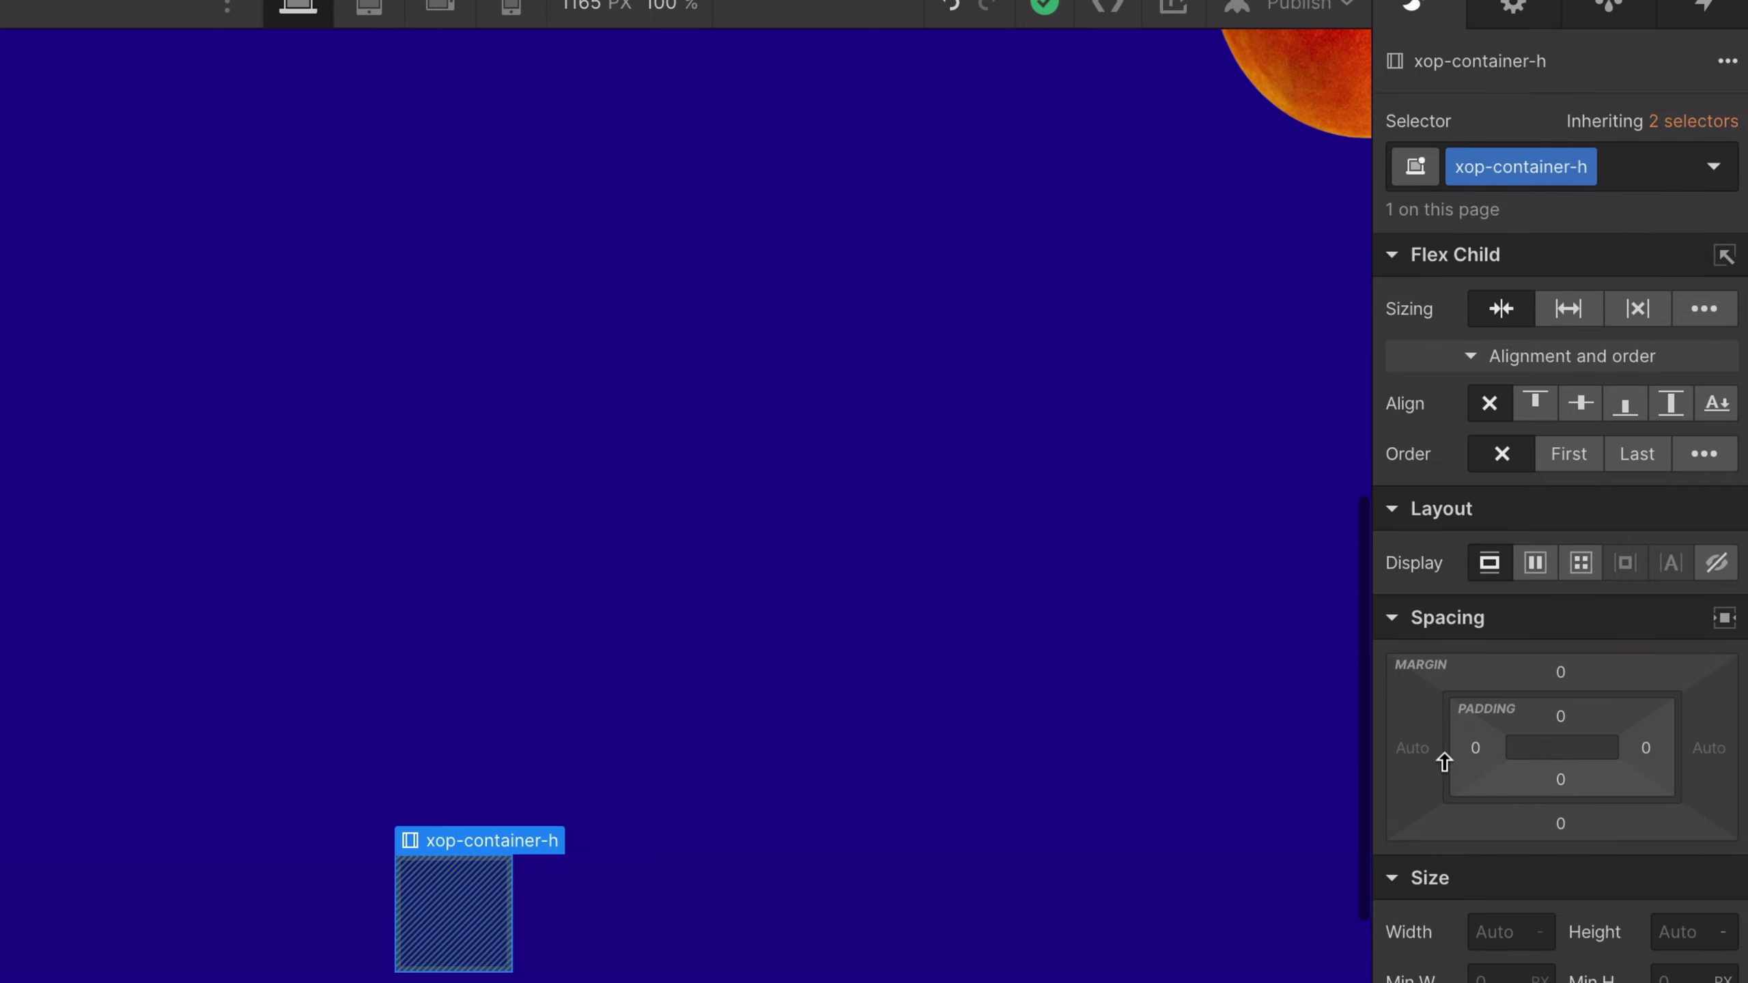
Clear the fixed height from the xop-section class of the new section.
click(596, 492)
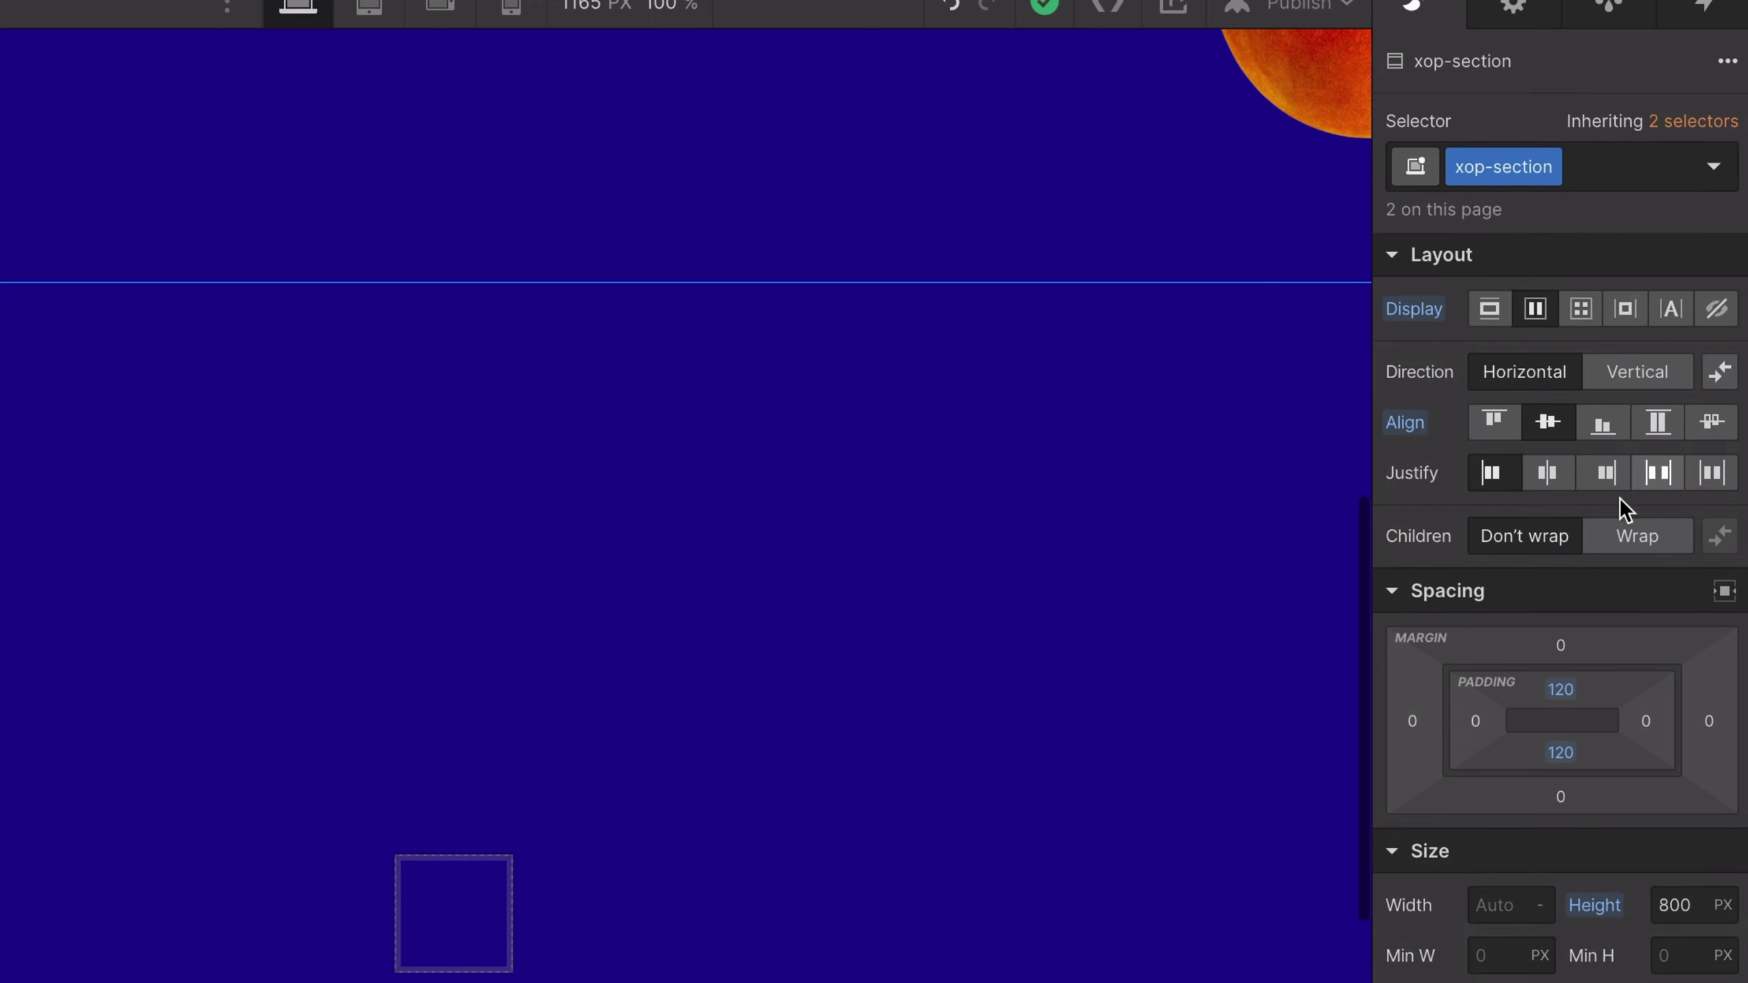
click(1679, 905)
key(BackSpace)
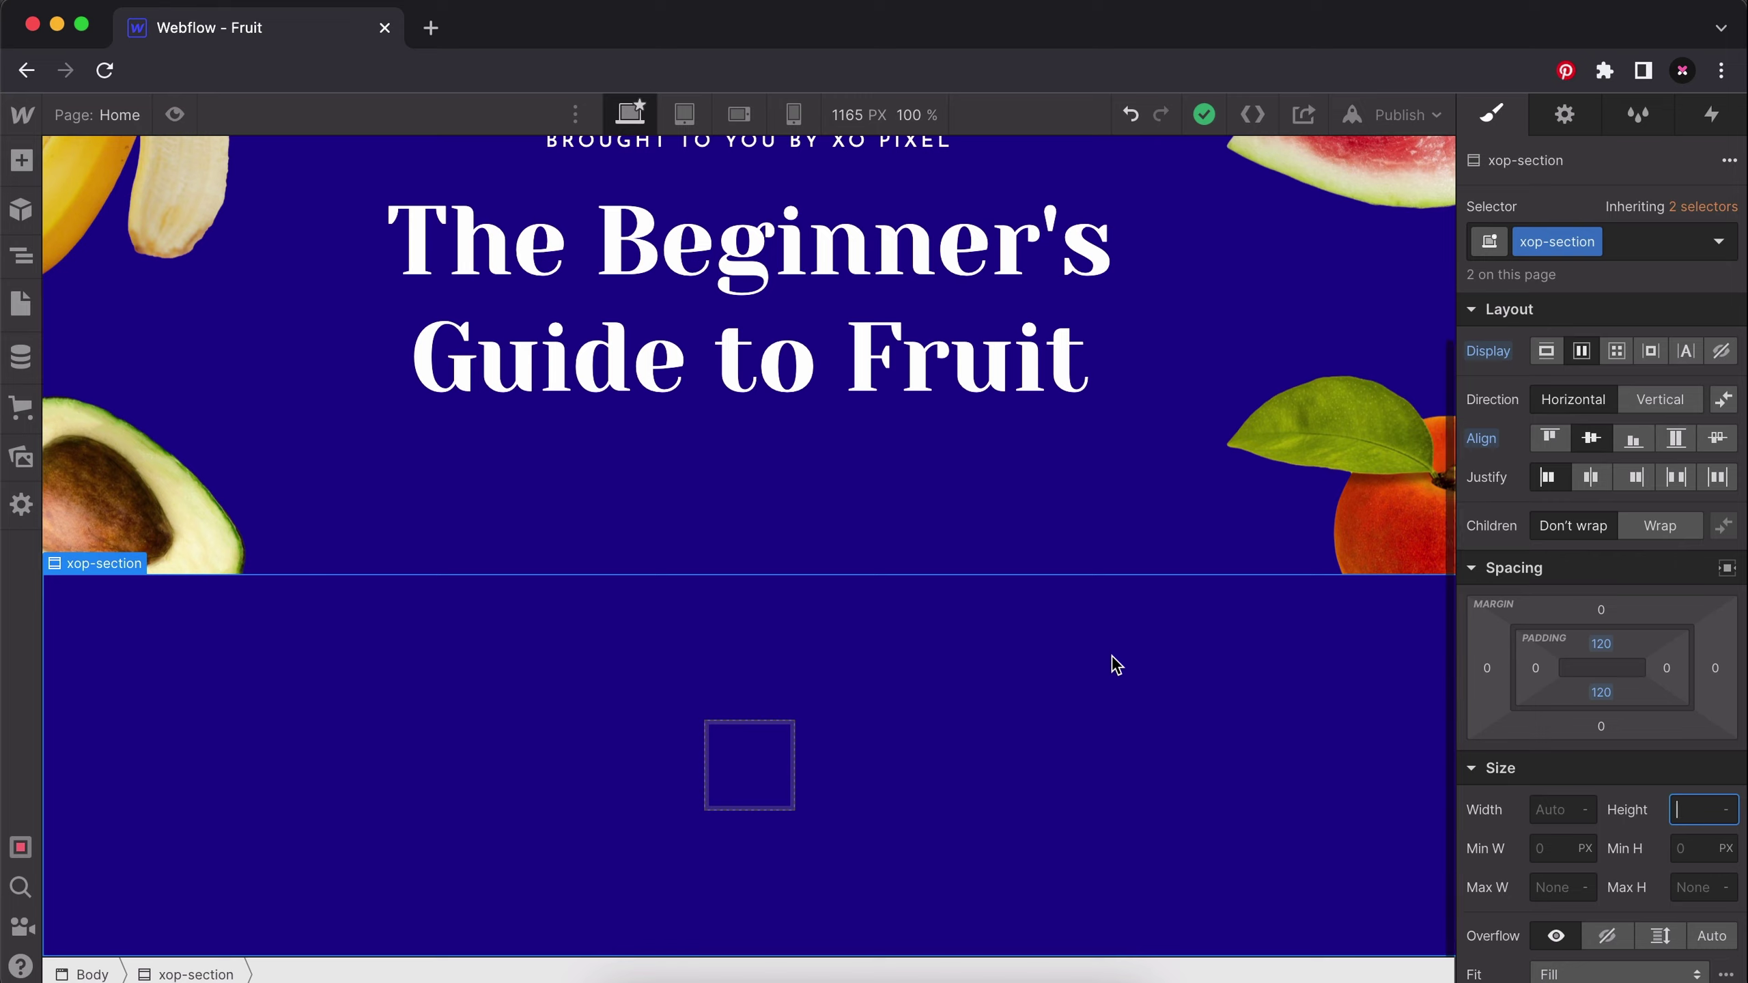
click(1531, 854)
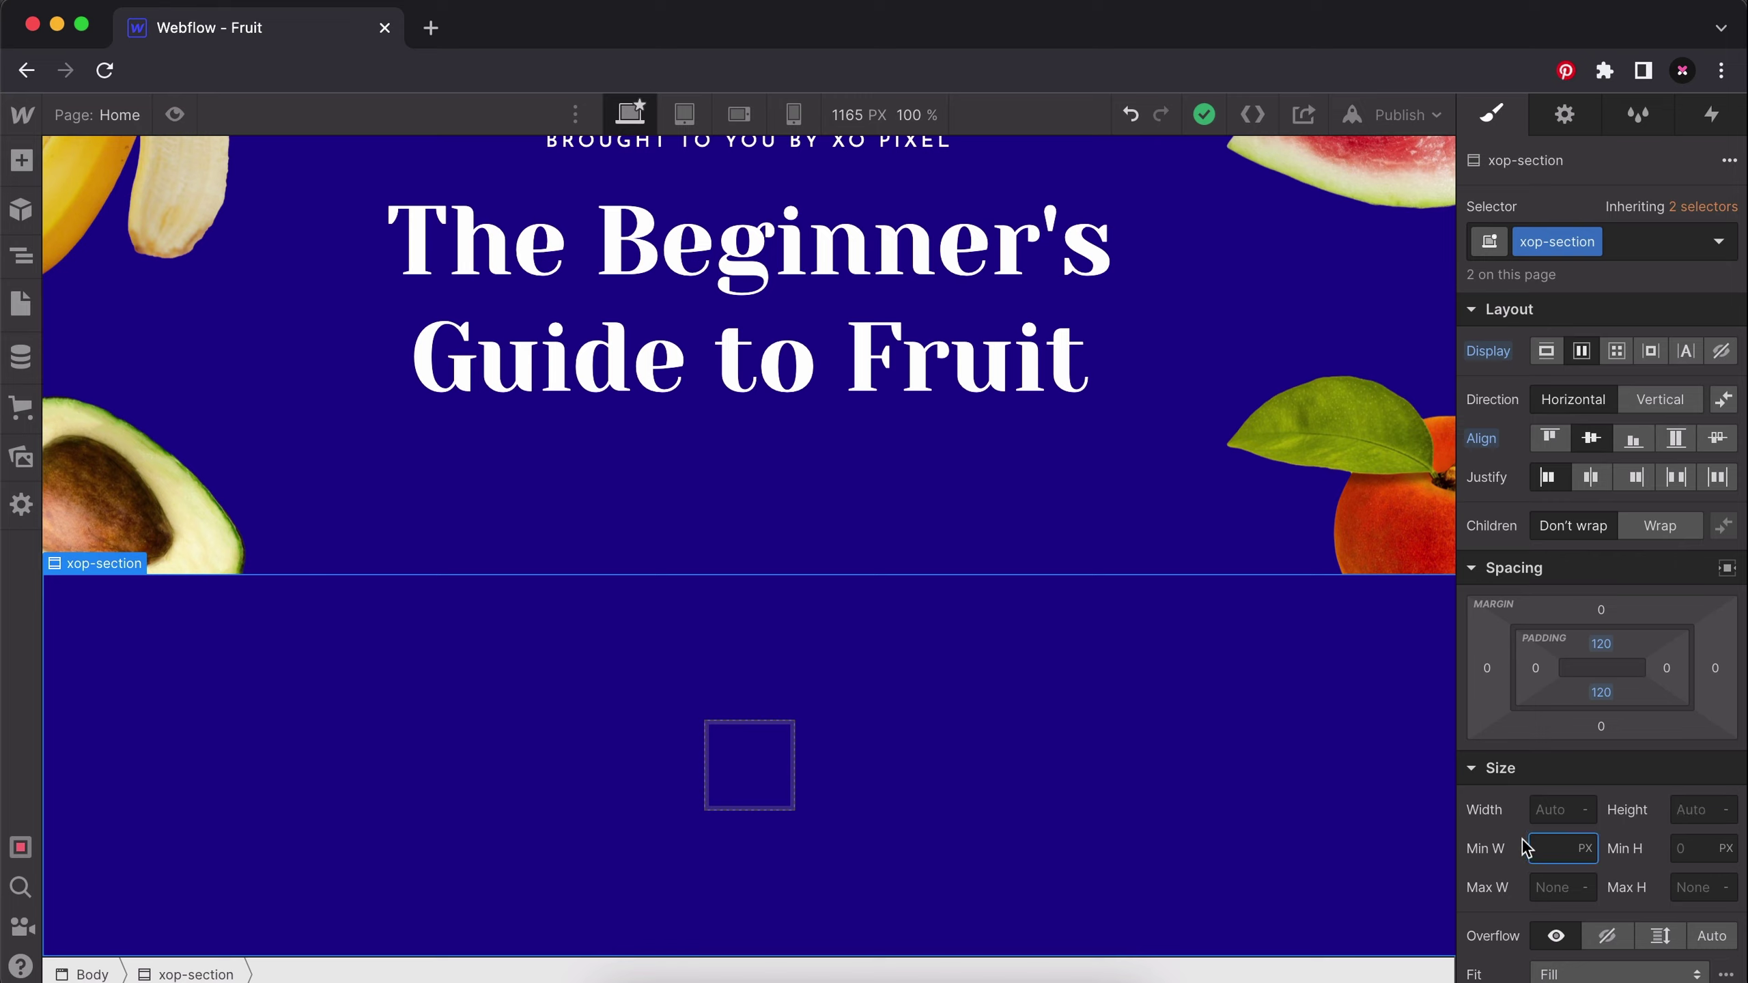
click(810, 750)
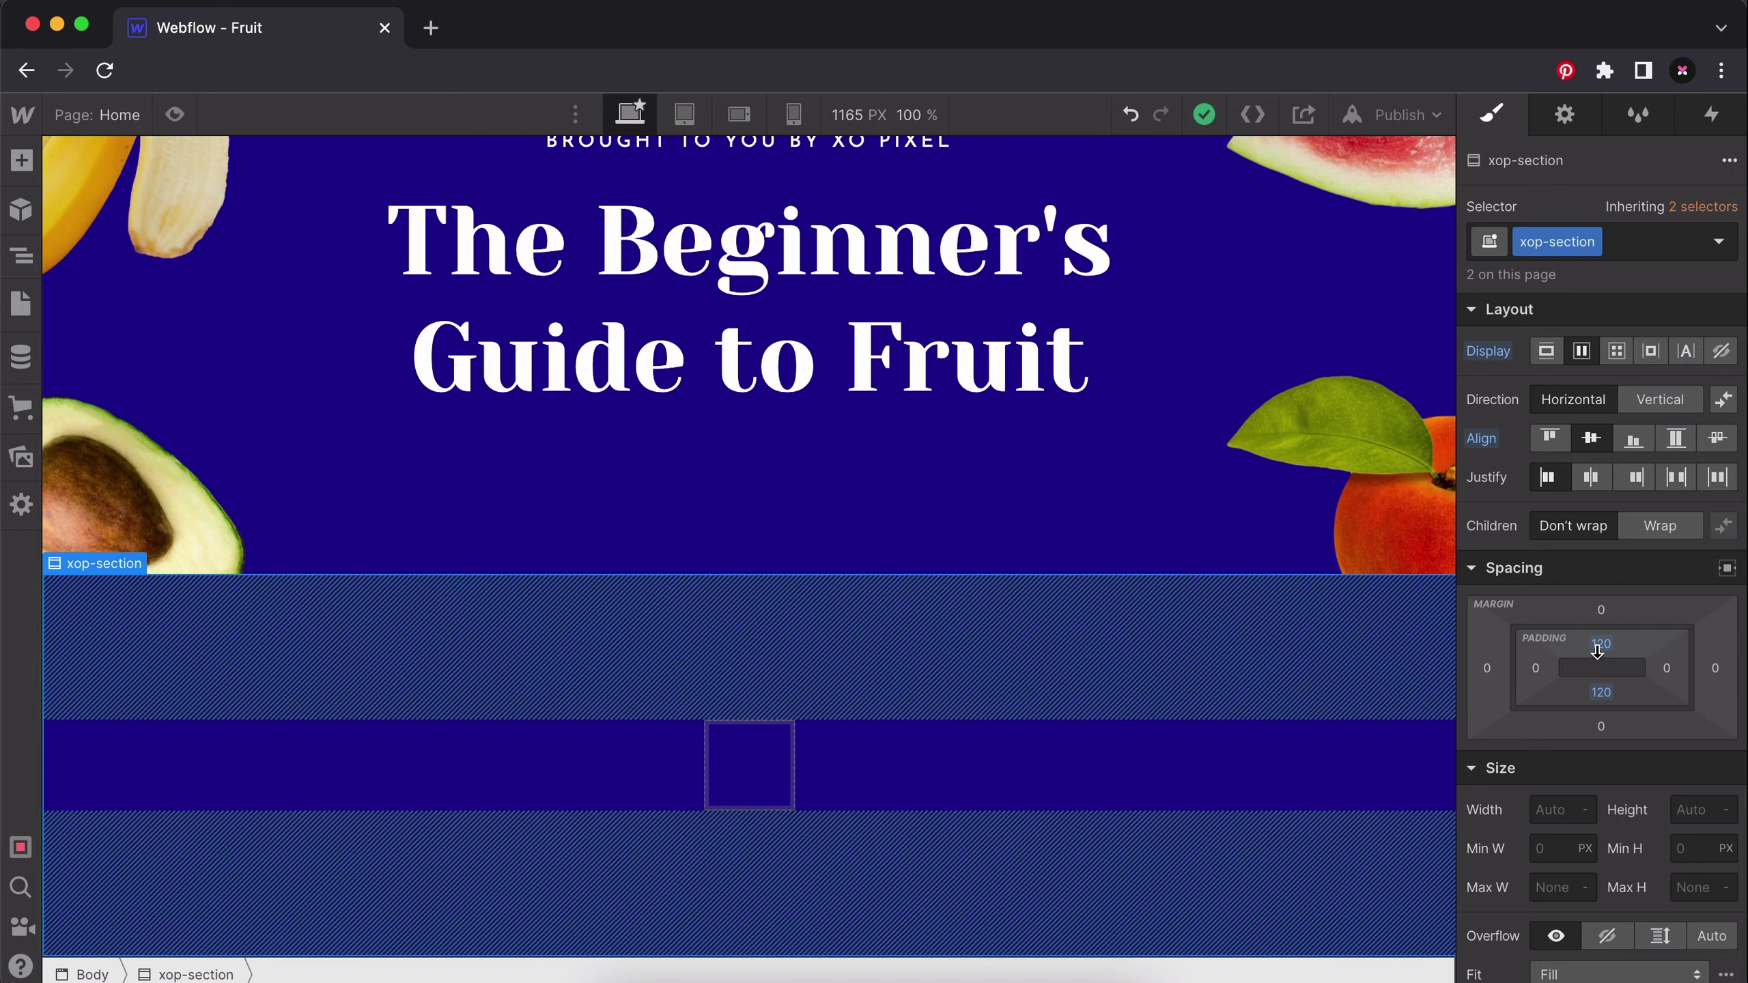
Set the maximum width of the xop-container-h container to 1360 px.
click(774, 778)
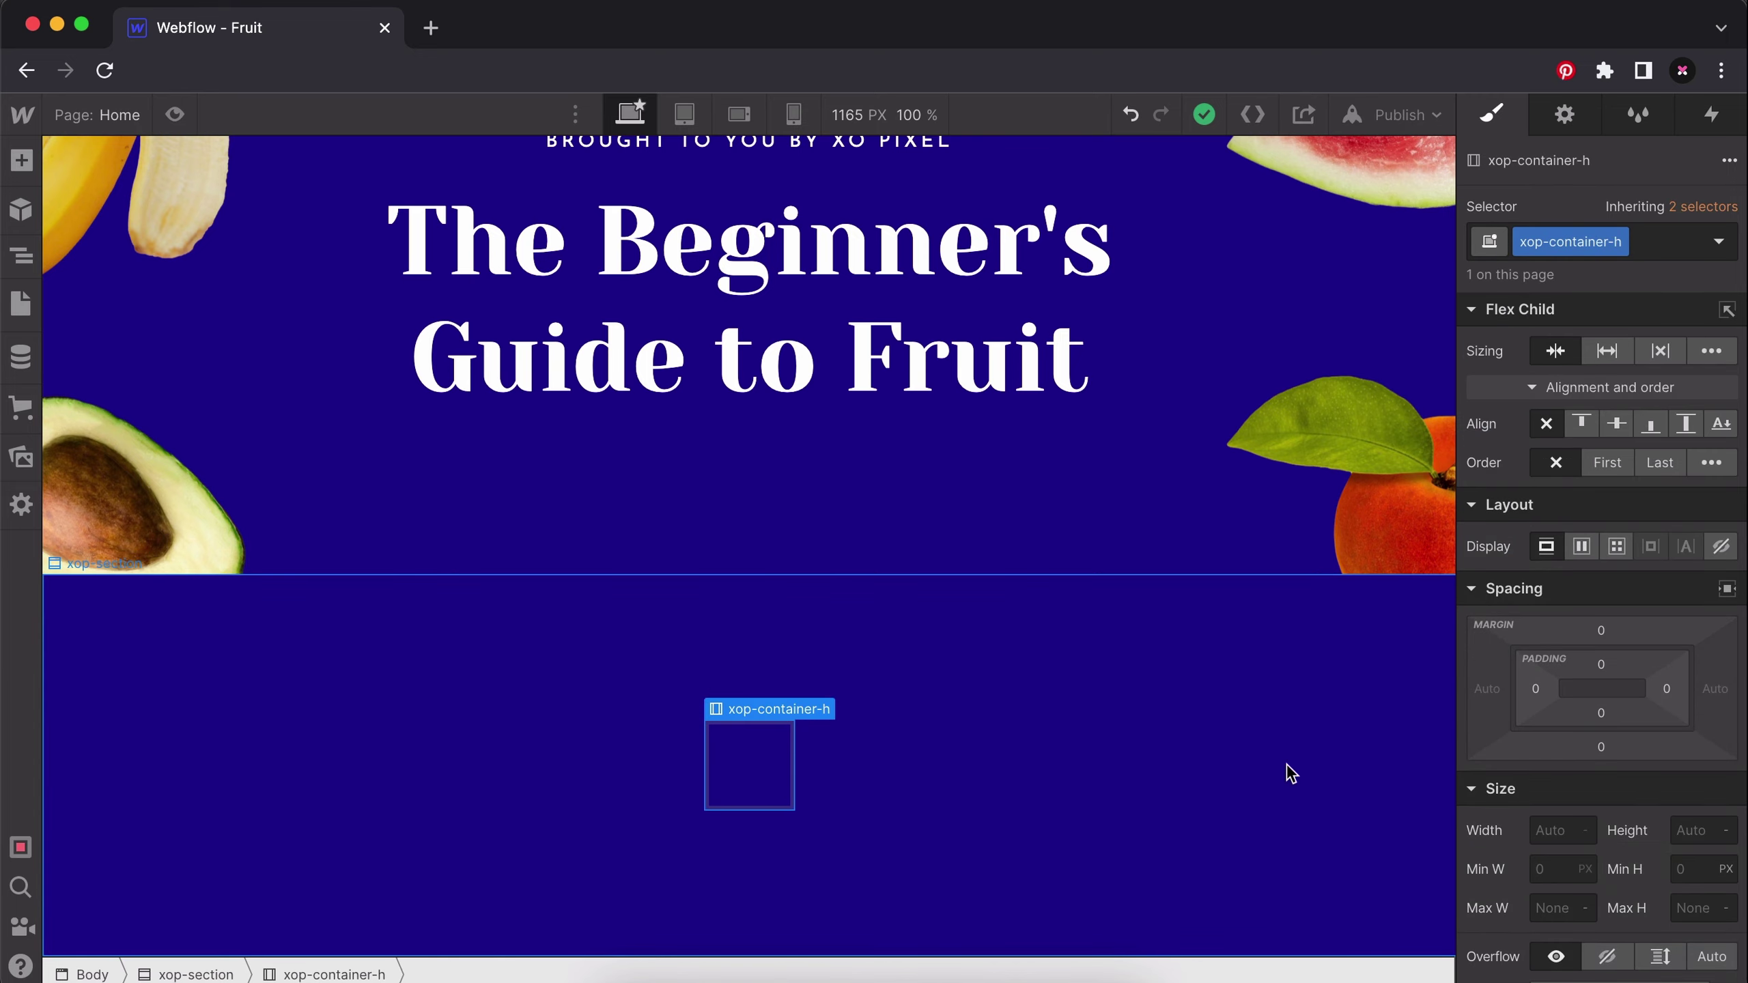
click(1557, 895)
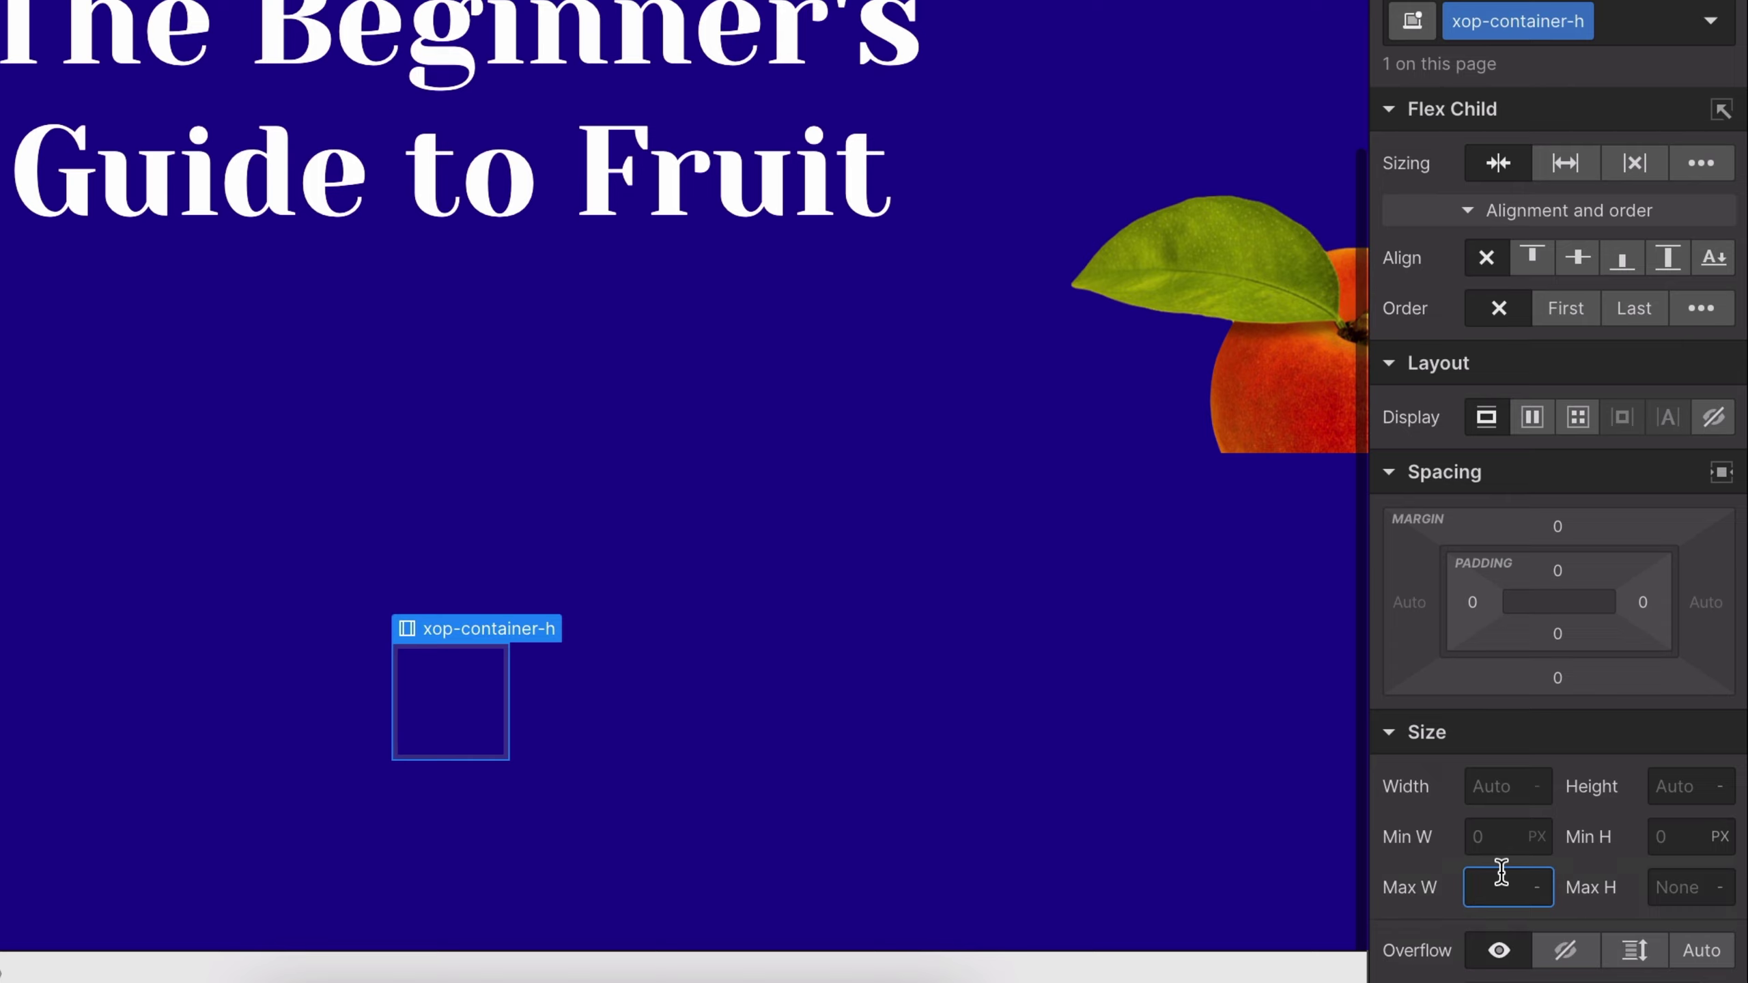
text(1360)
key(Return)
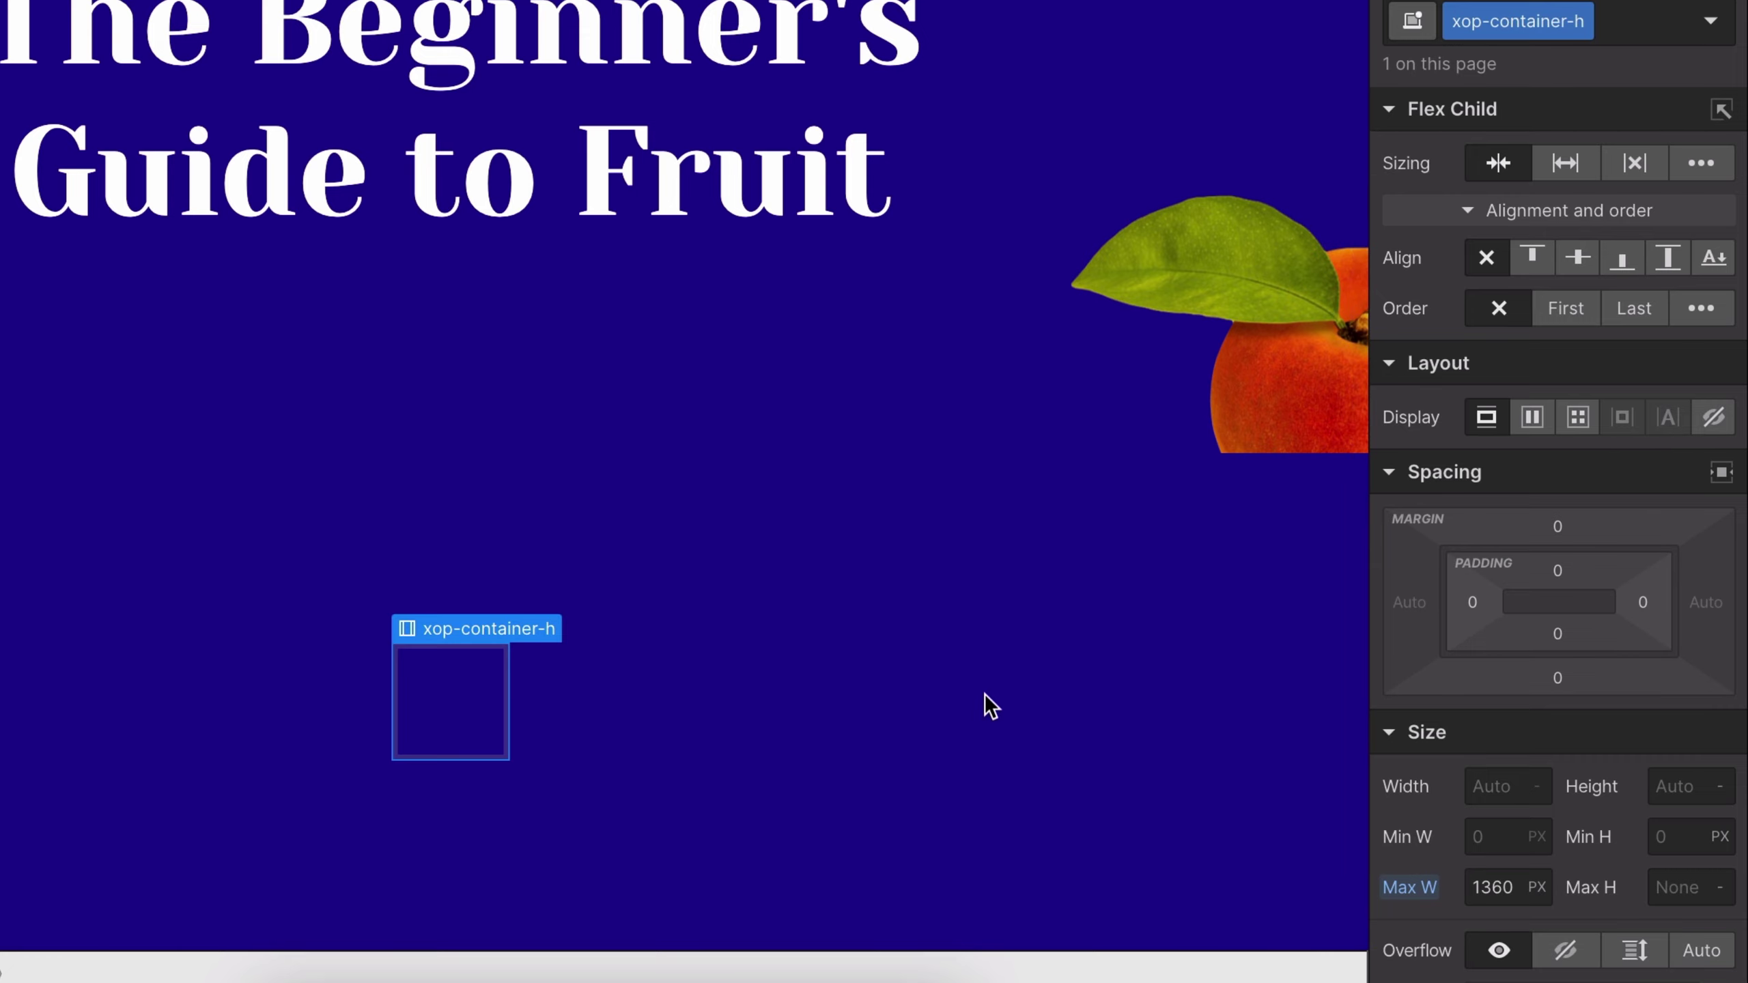
scroll(1465, 743, down, 2)
click(1491, 745)
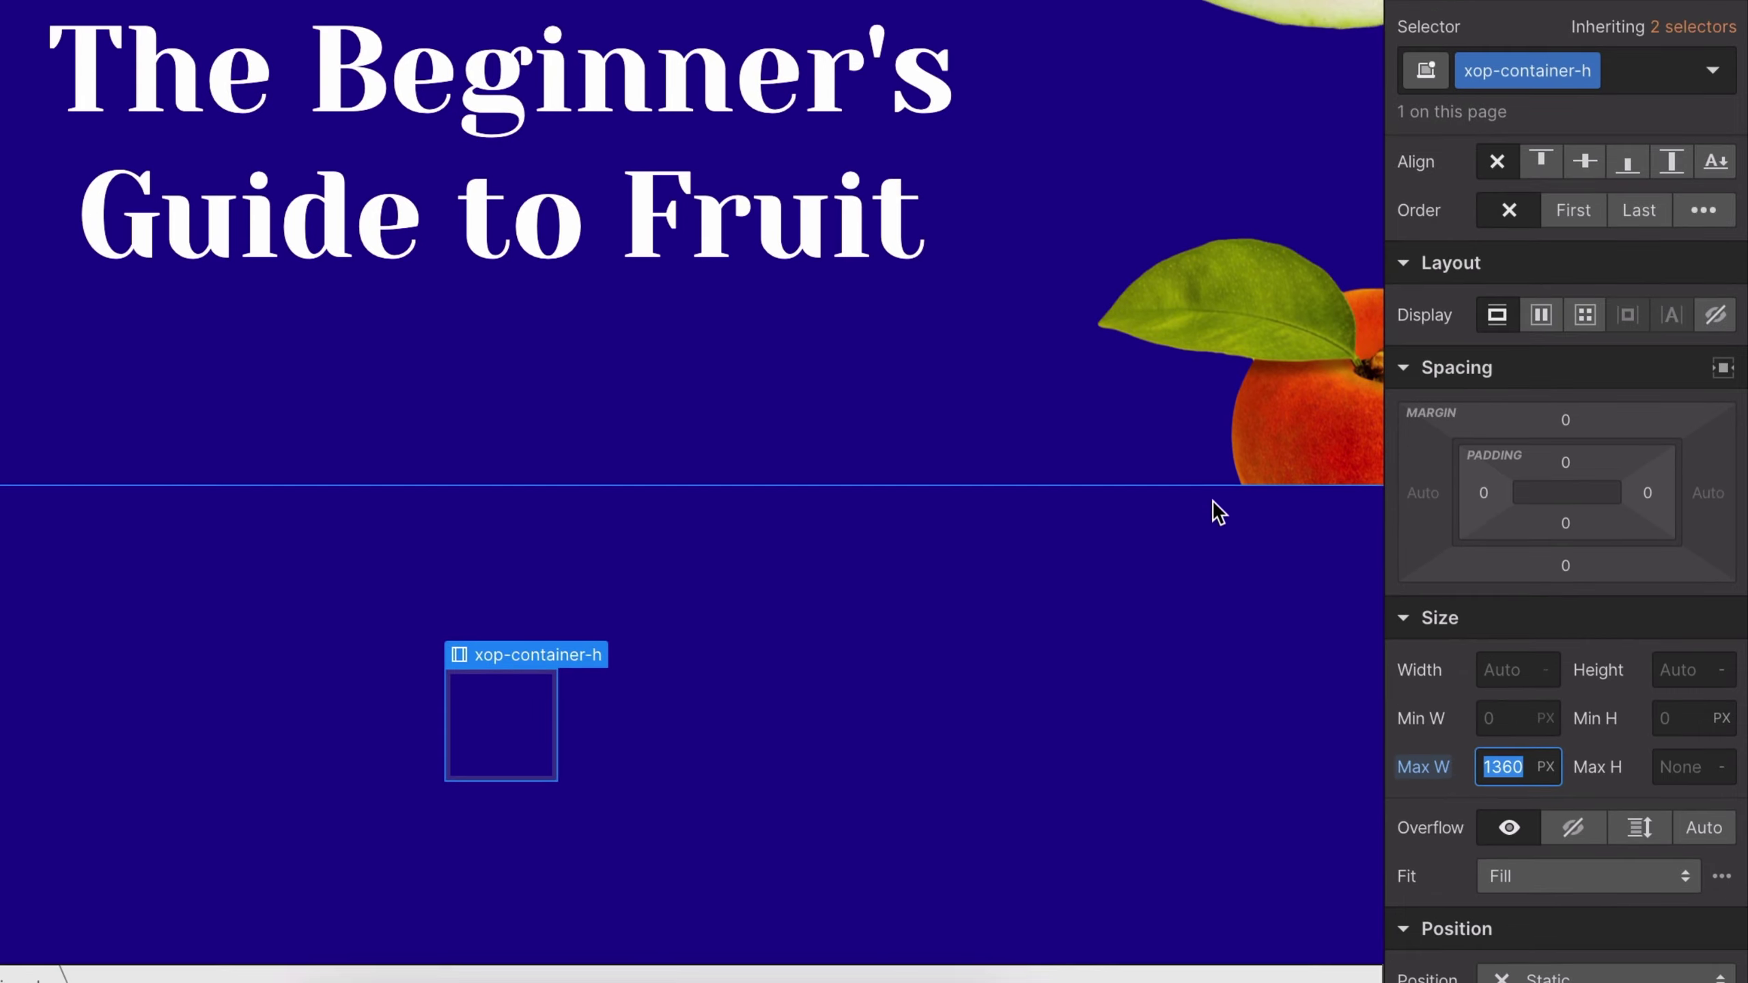
Set the display of the xop-section class on the second section to block.
click(1121, 659)
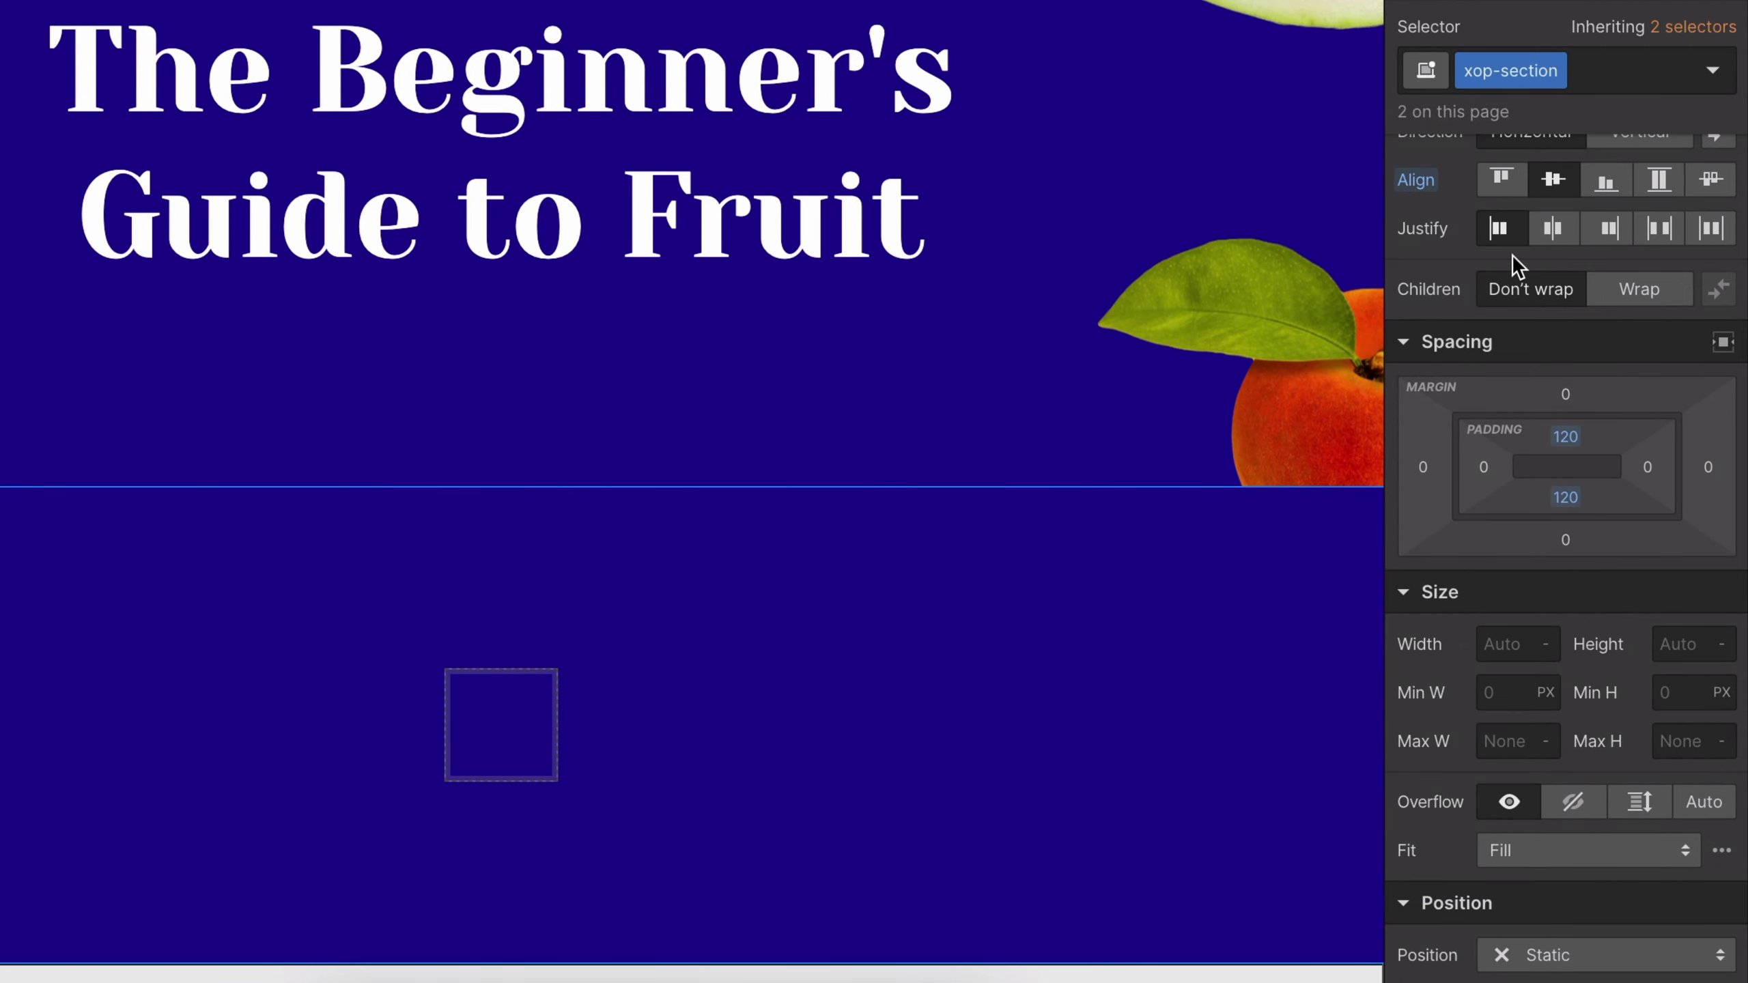
scroll(1511, 254, up, 2)
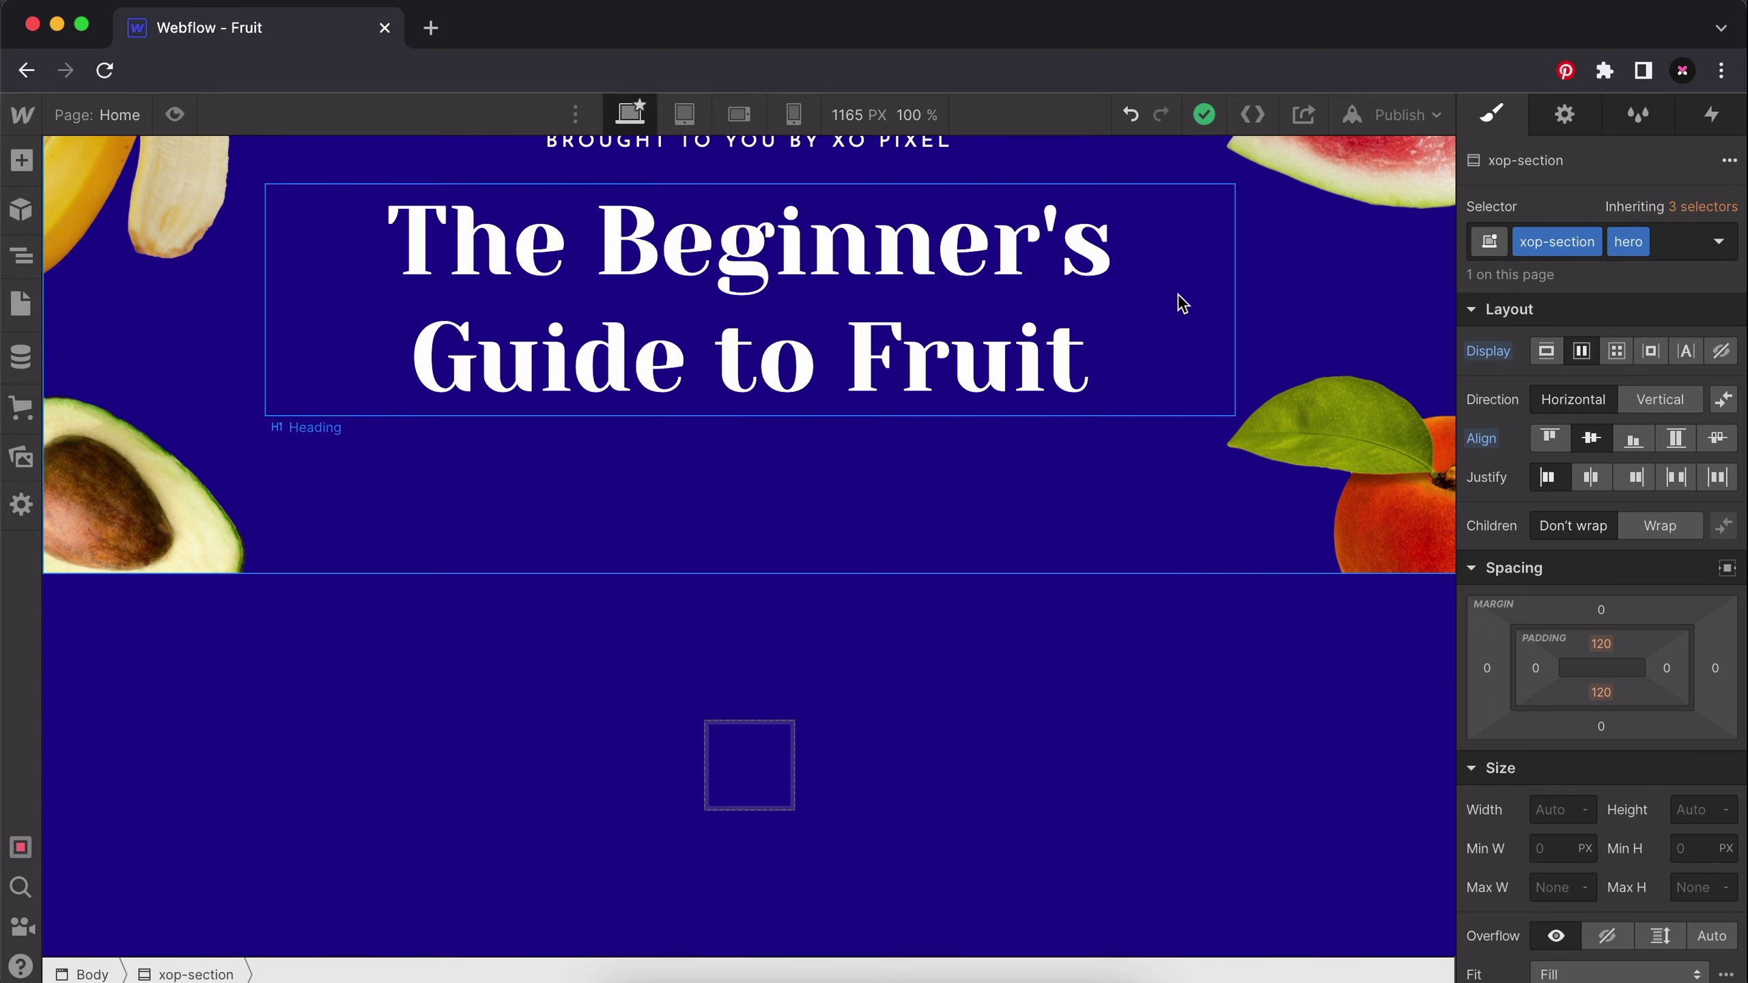
click(1150, 788)
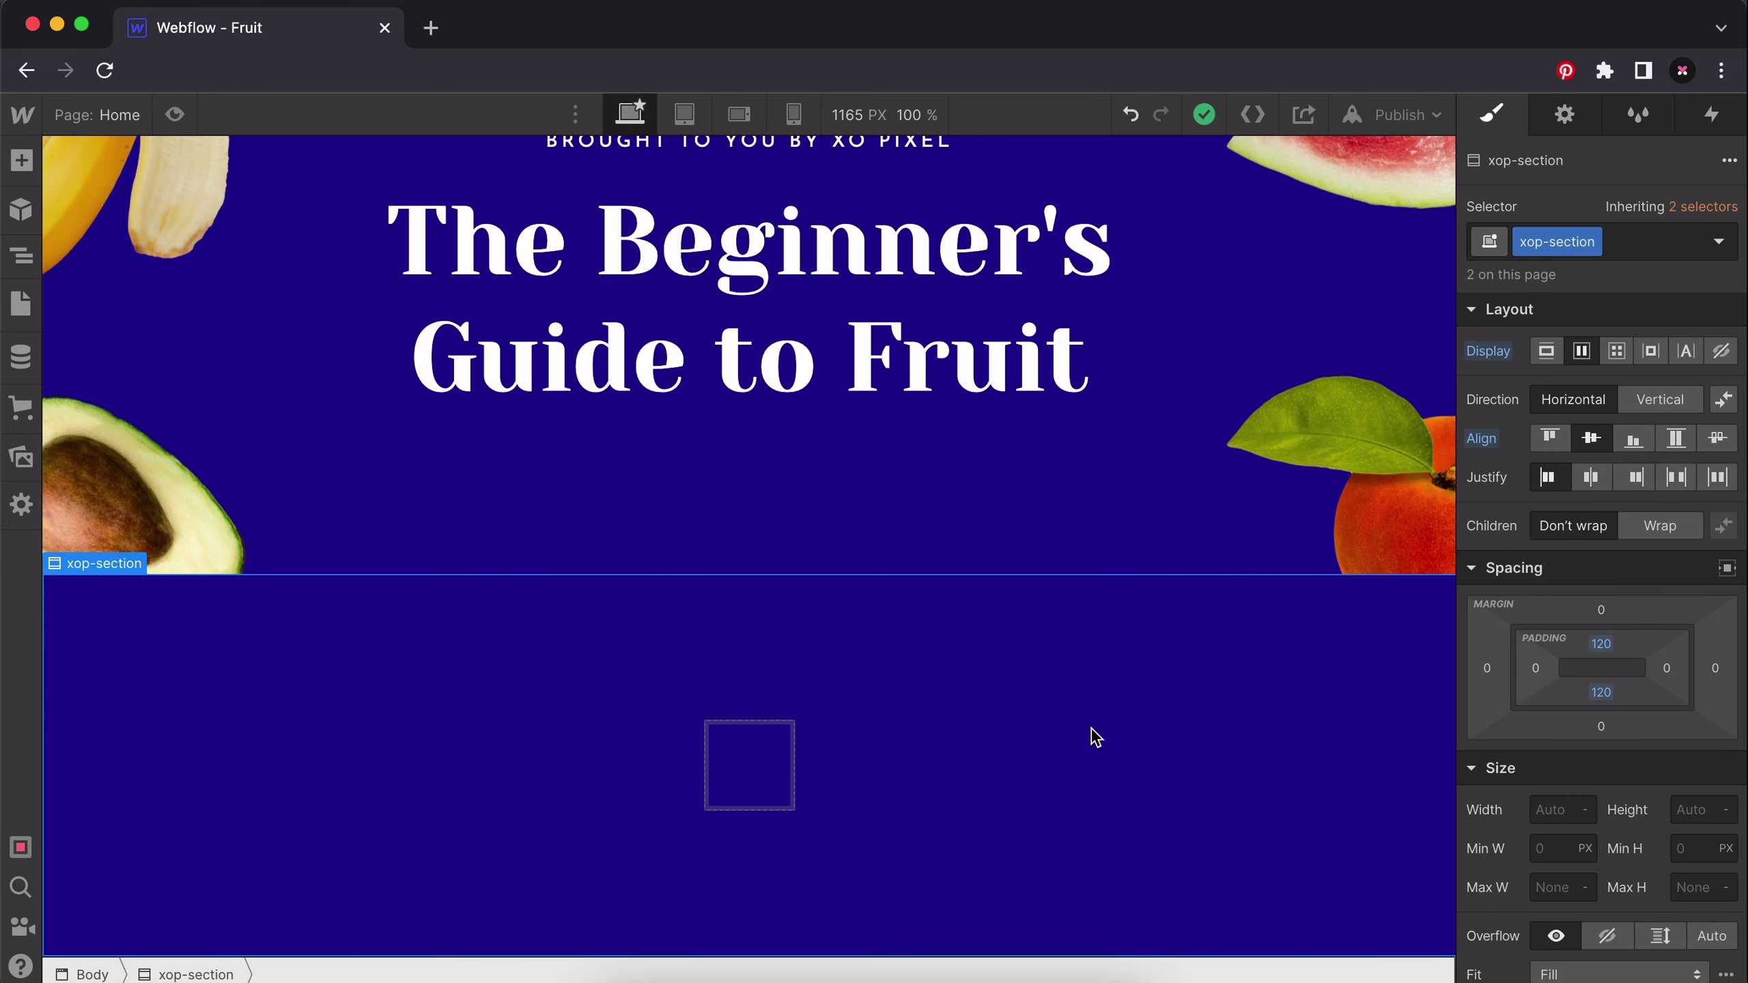
click(1546, 350)
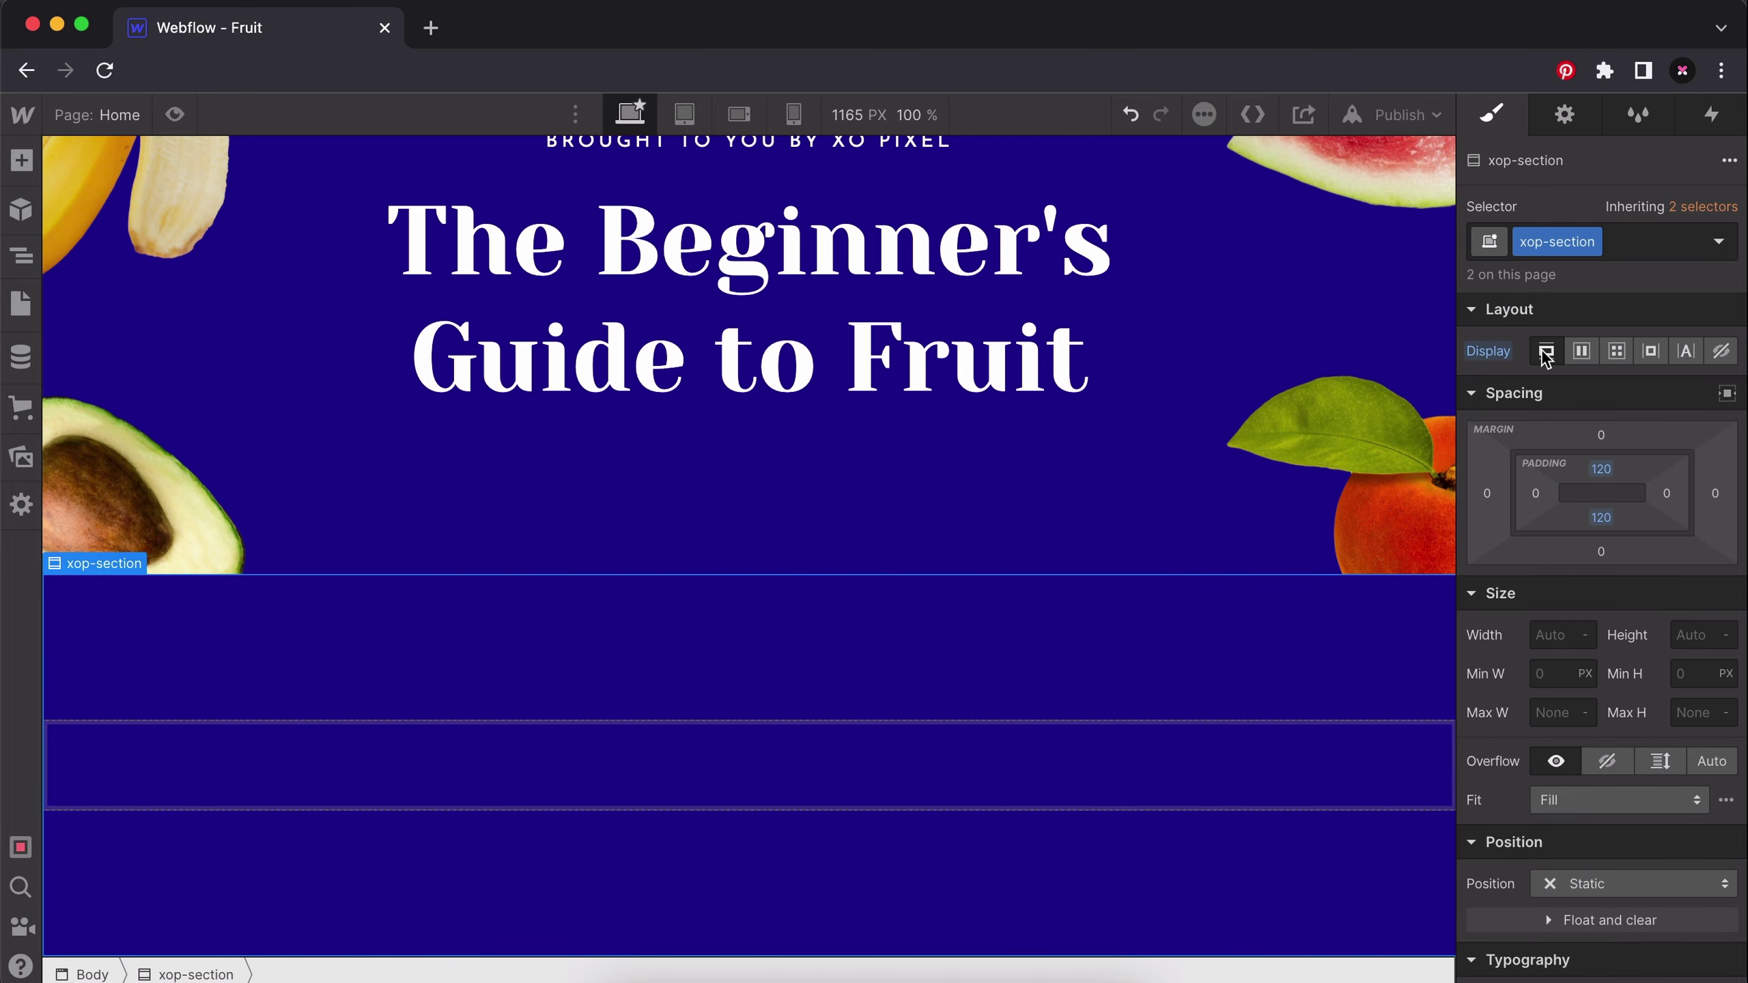
click(1162, 764)
click(1215, 685)
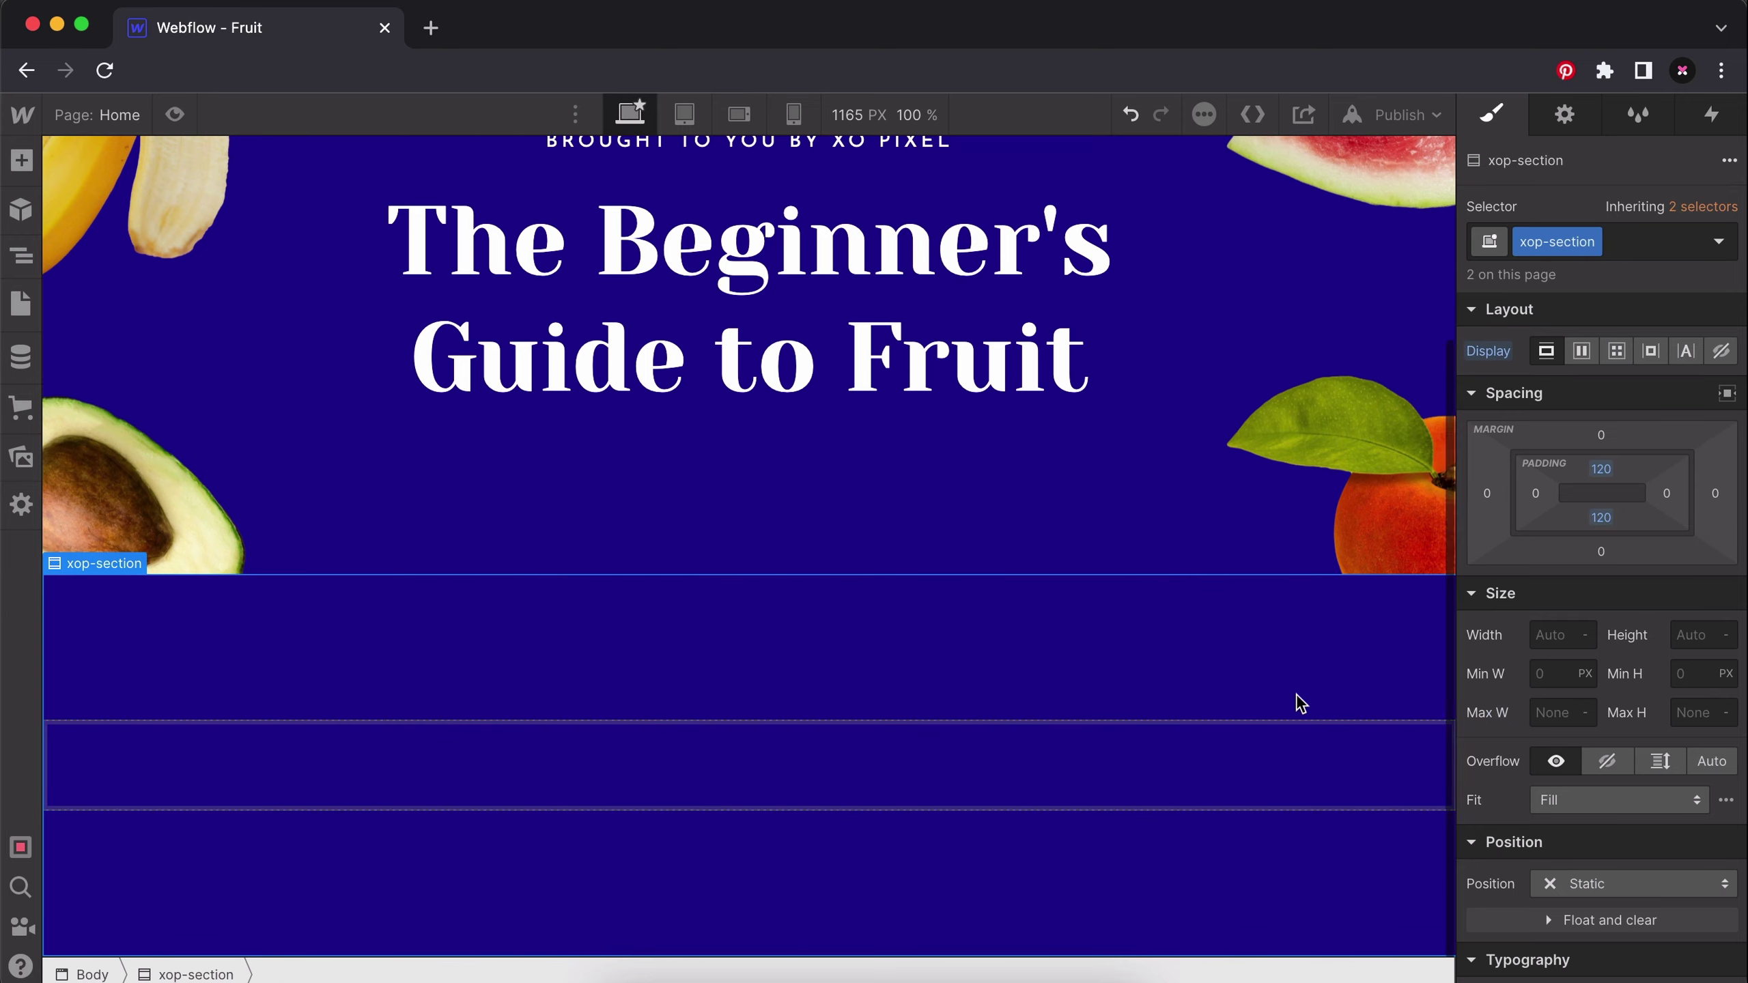
click(1302, 764)
click(1305, 831)
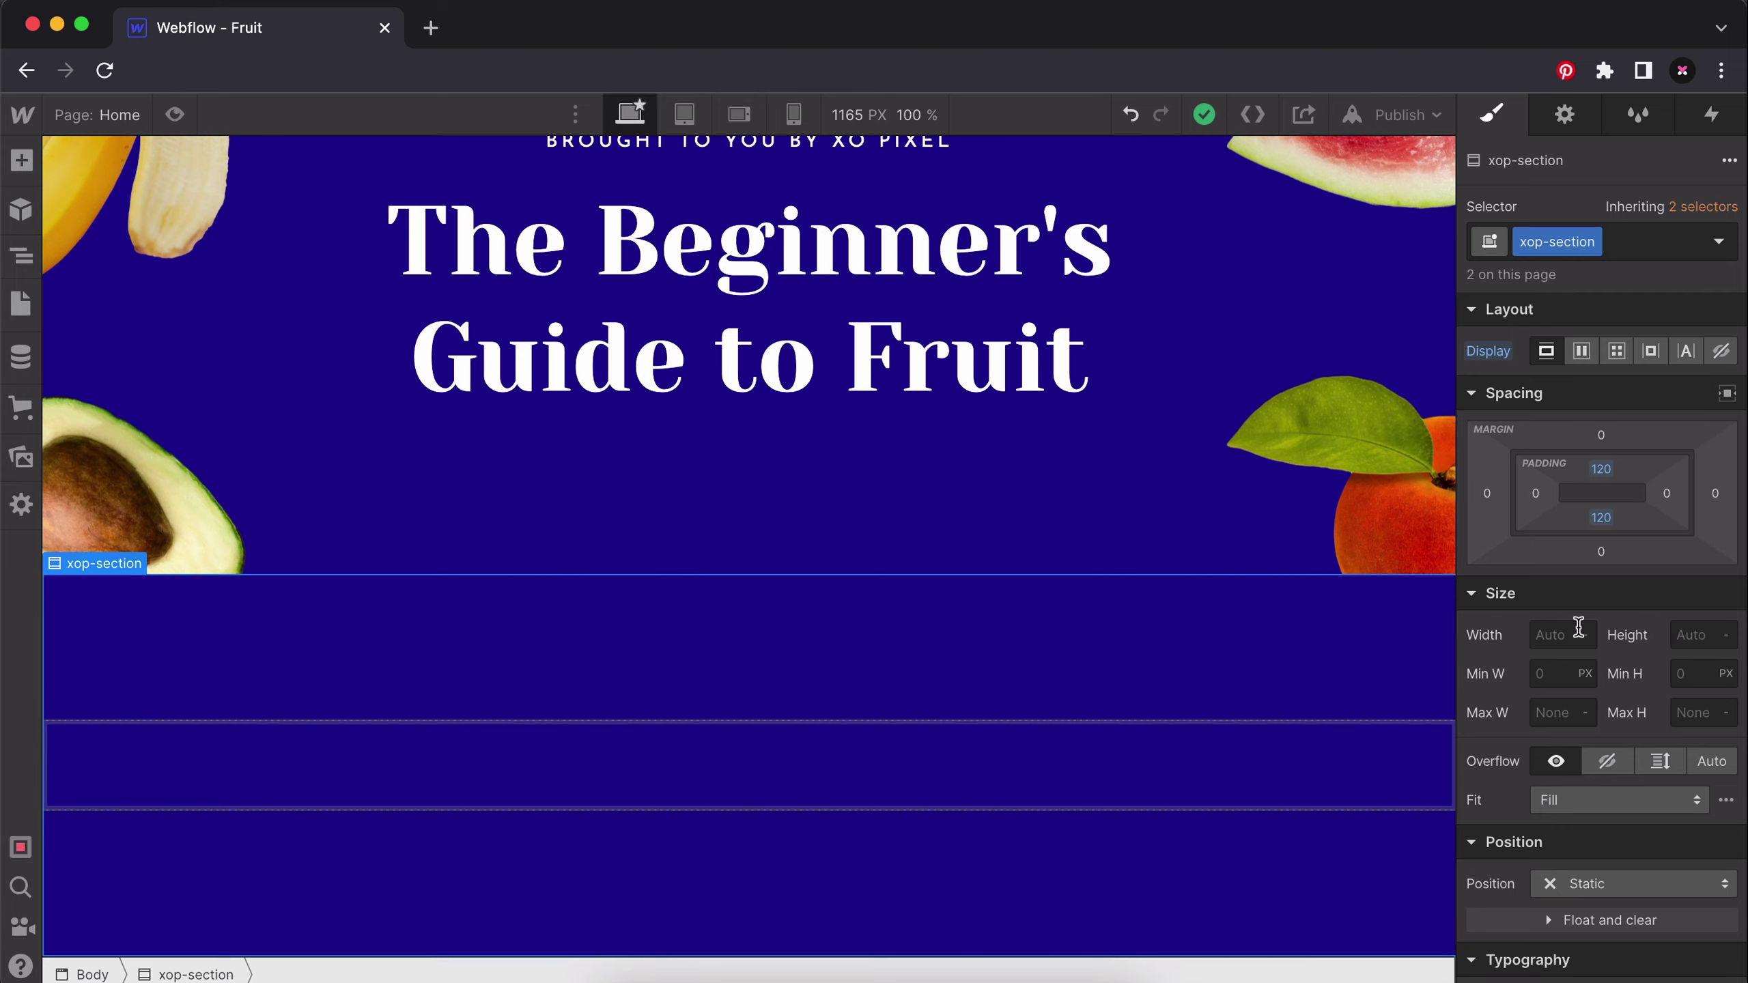
click(1233, 764)
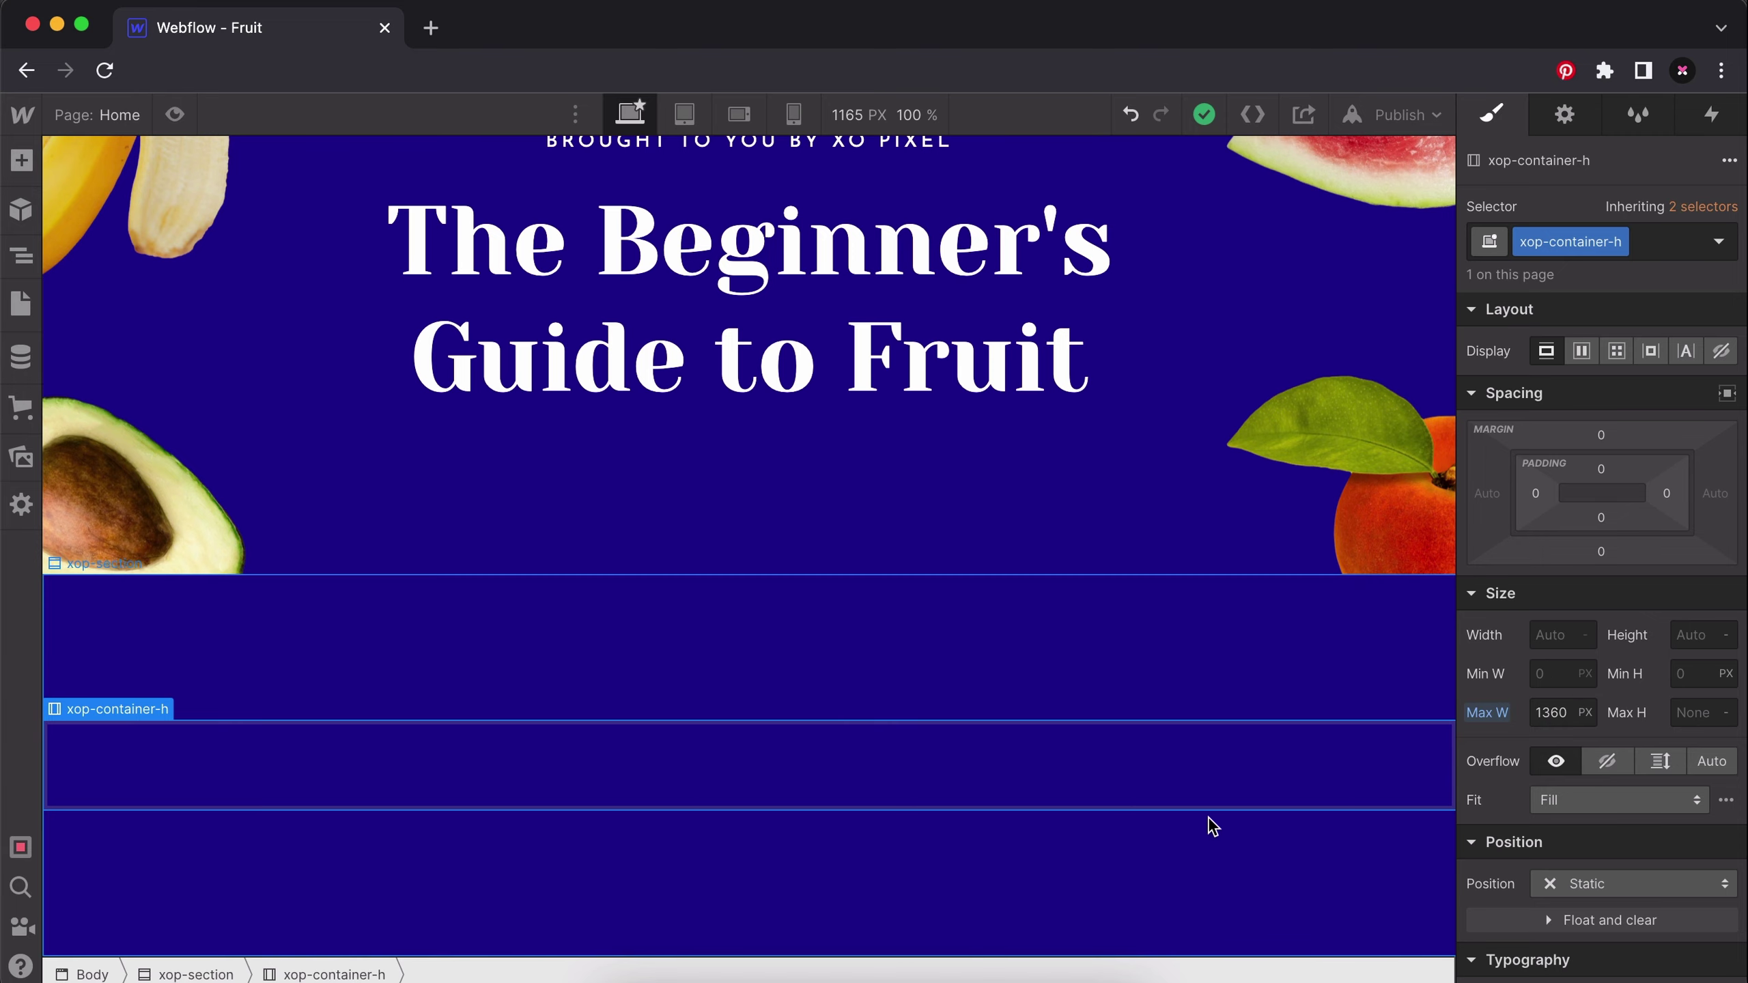
Set the height of the hero section, styled by the hero combo class, to 800 px.
scroll(1199, 337, up, 4)
scroll(1141, 812, down, 2)
click(1140, 810)
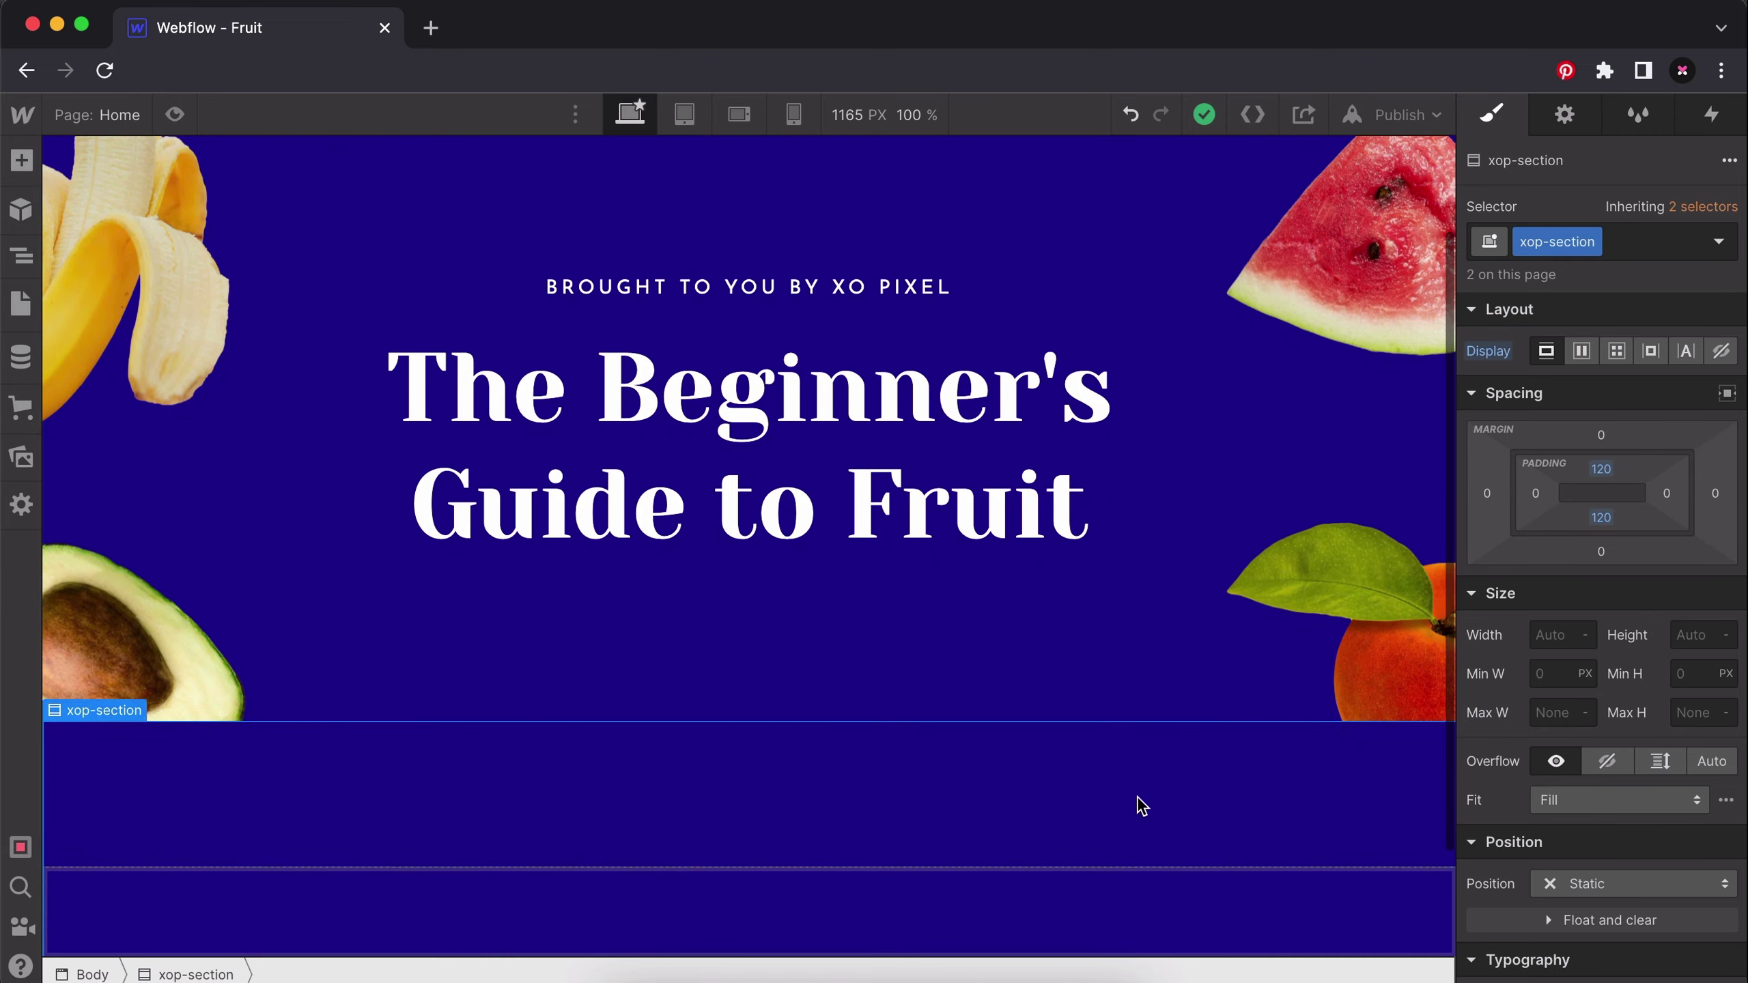
scroll(1177, 686, up, 2)
click(1190, 356)
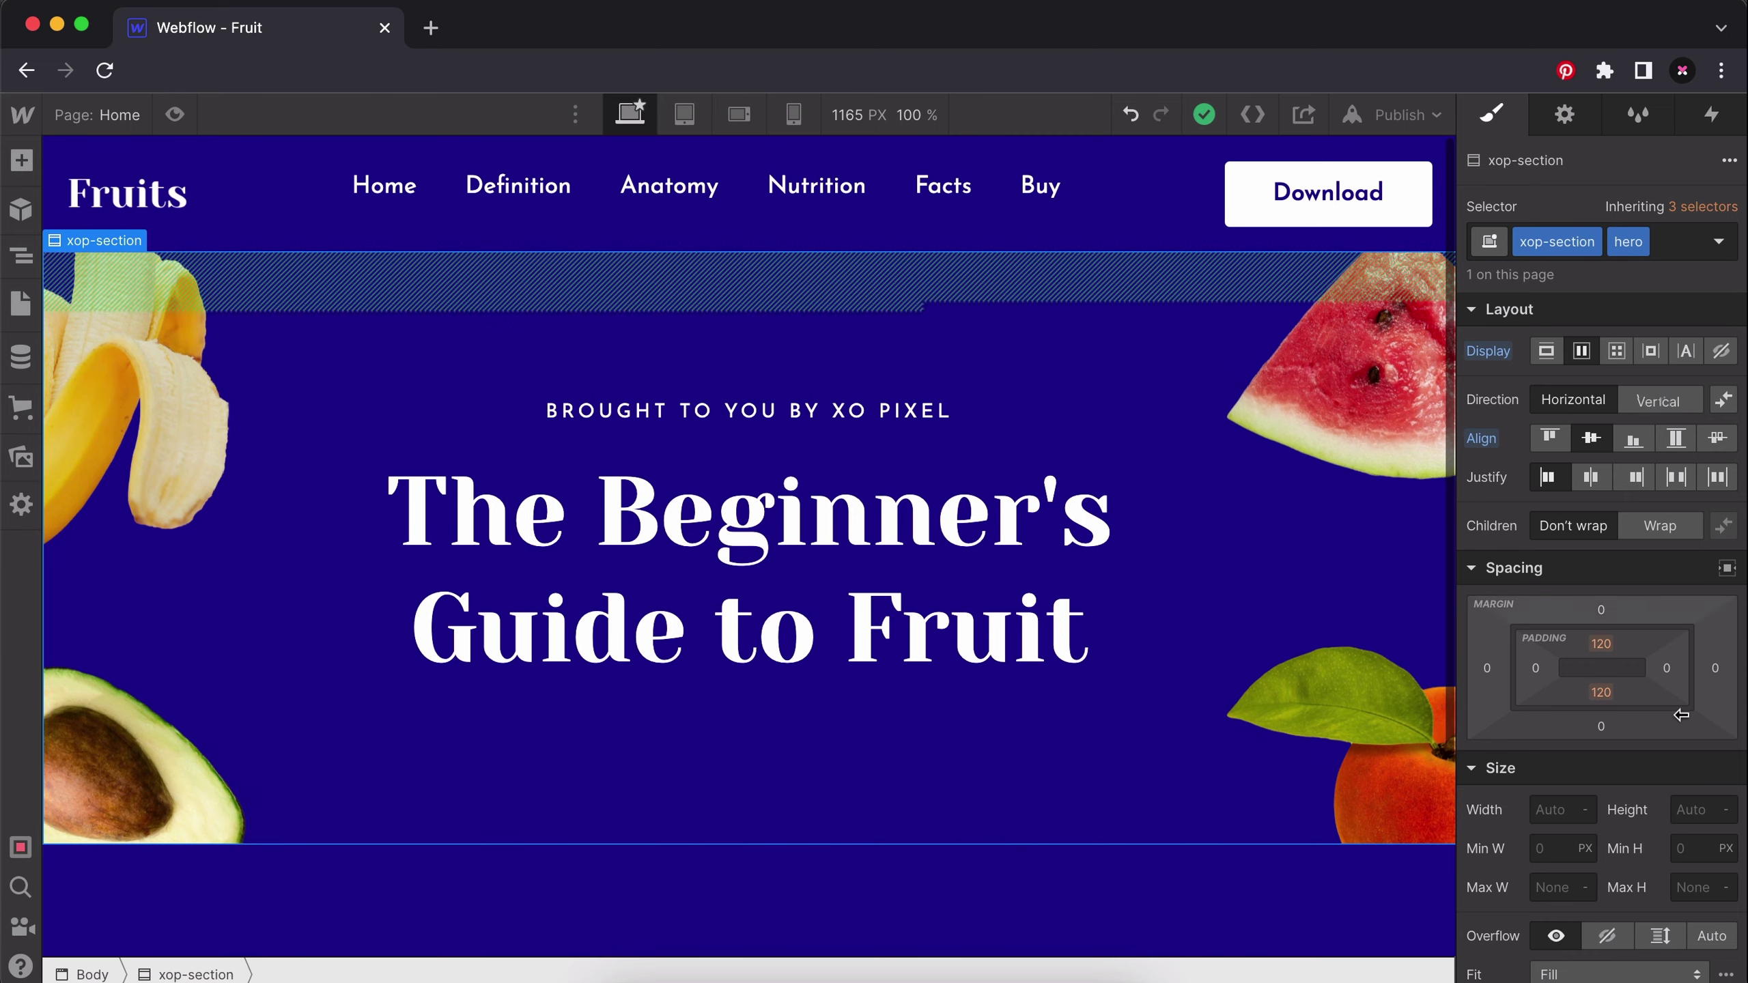
text(00)
key(Return)
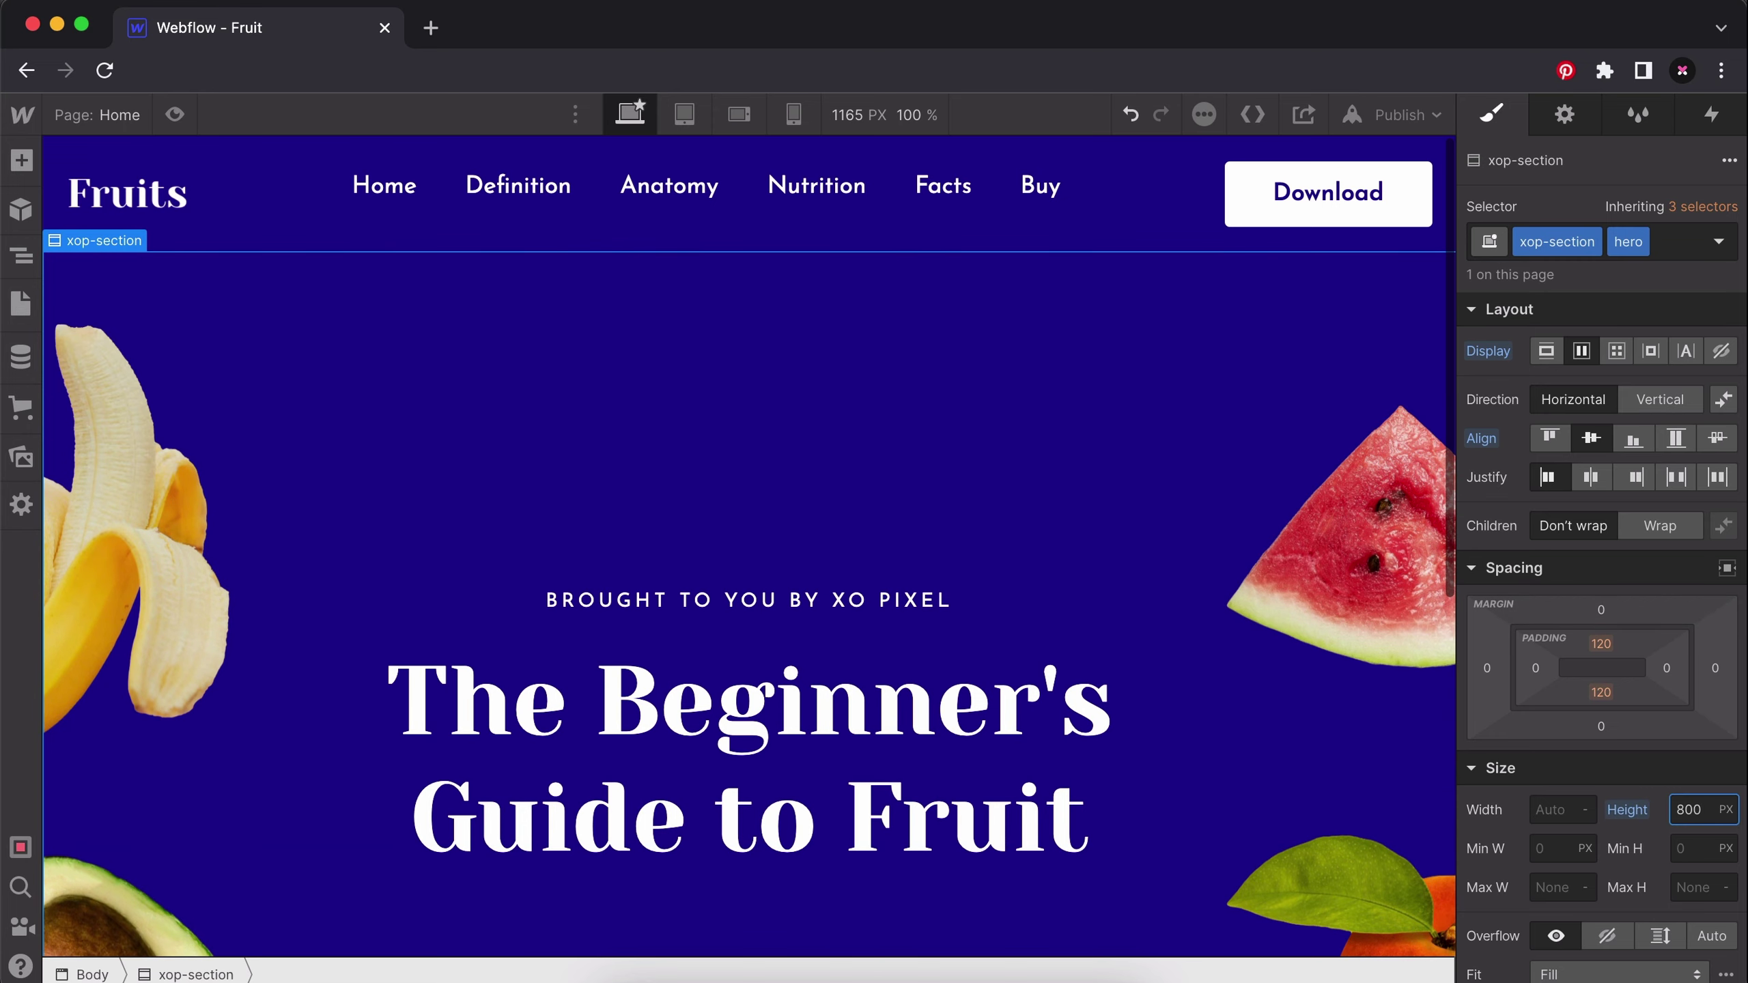
Add a div block inside the xop-container-h container and set its maximum width to 500 px.
scroll(1176, 729, down, 4)
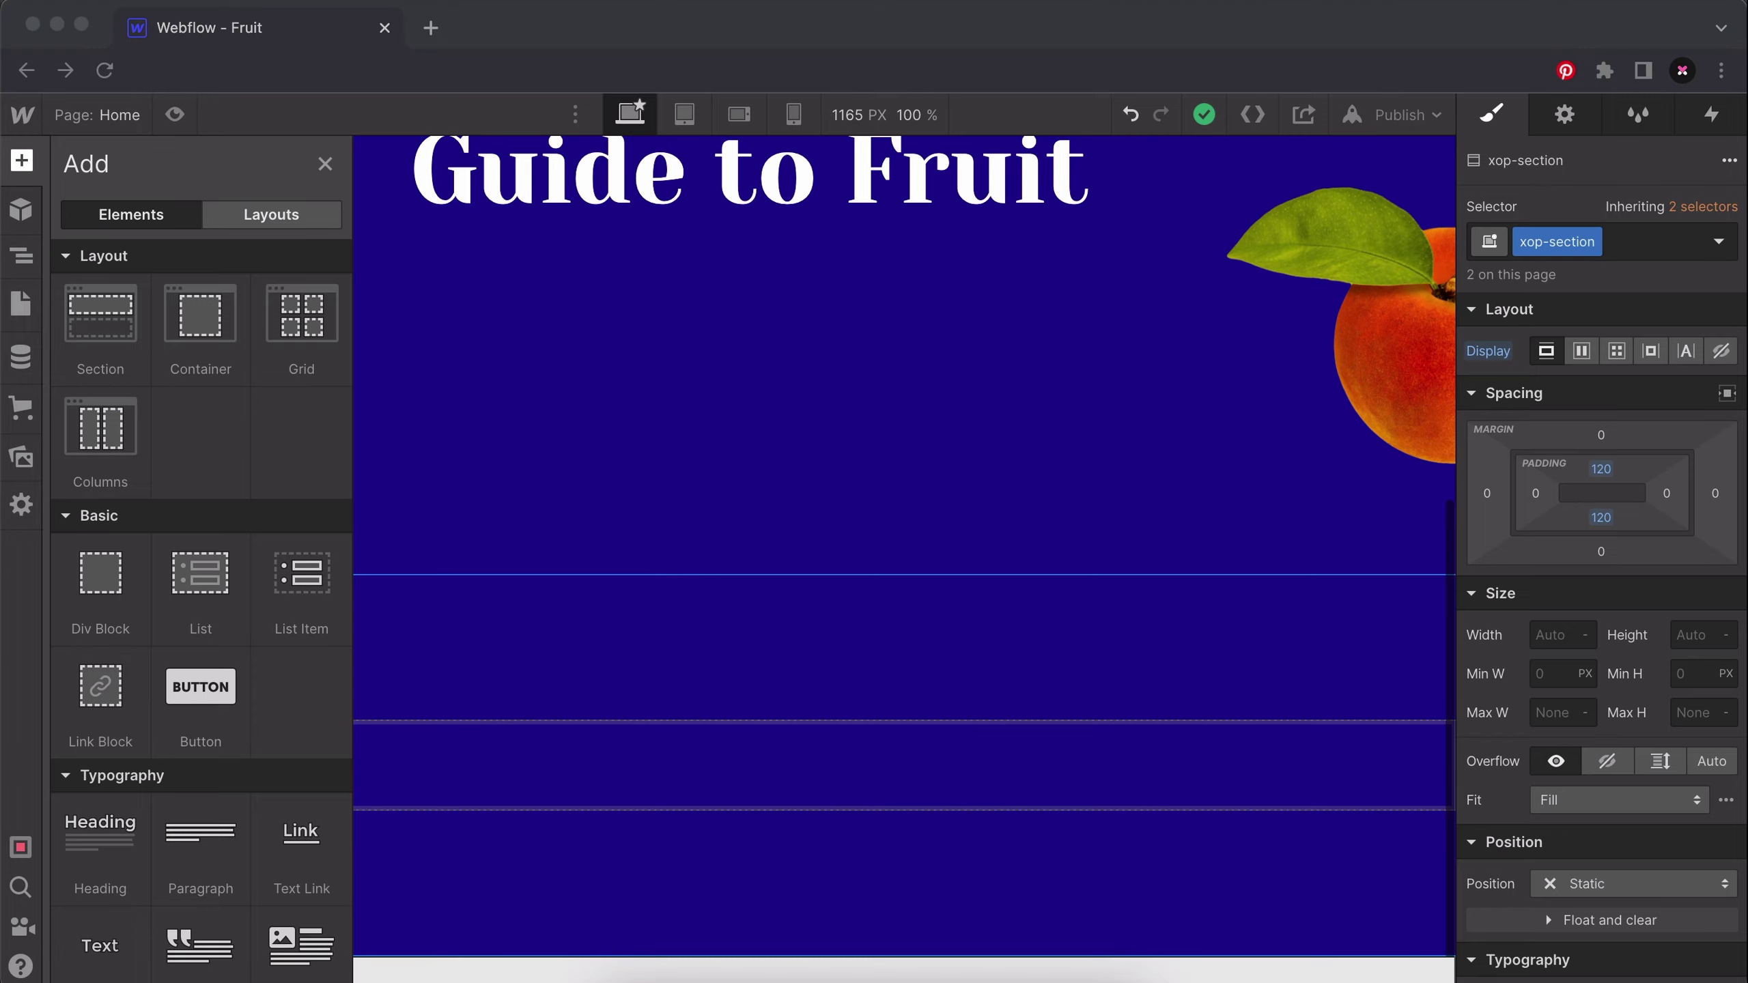
drag(100, 573, 282, 752)
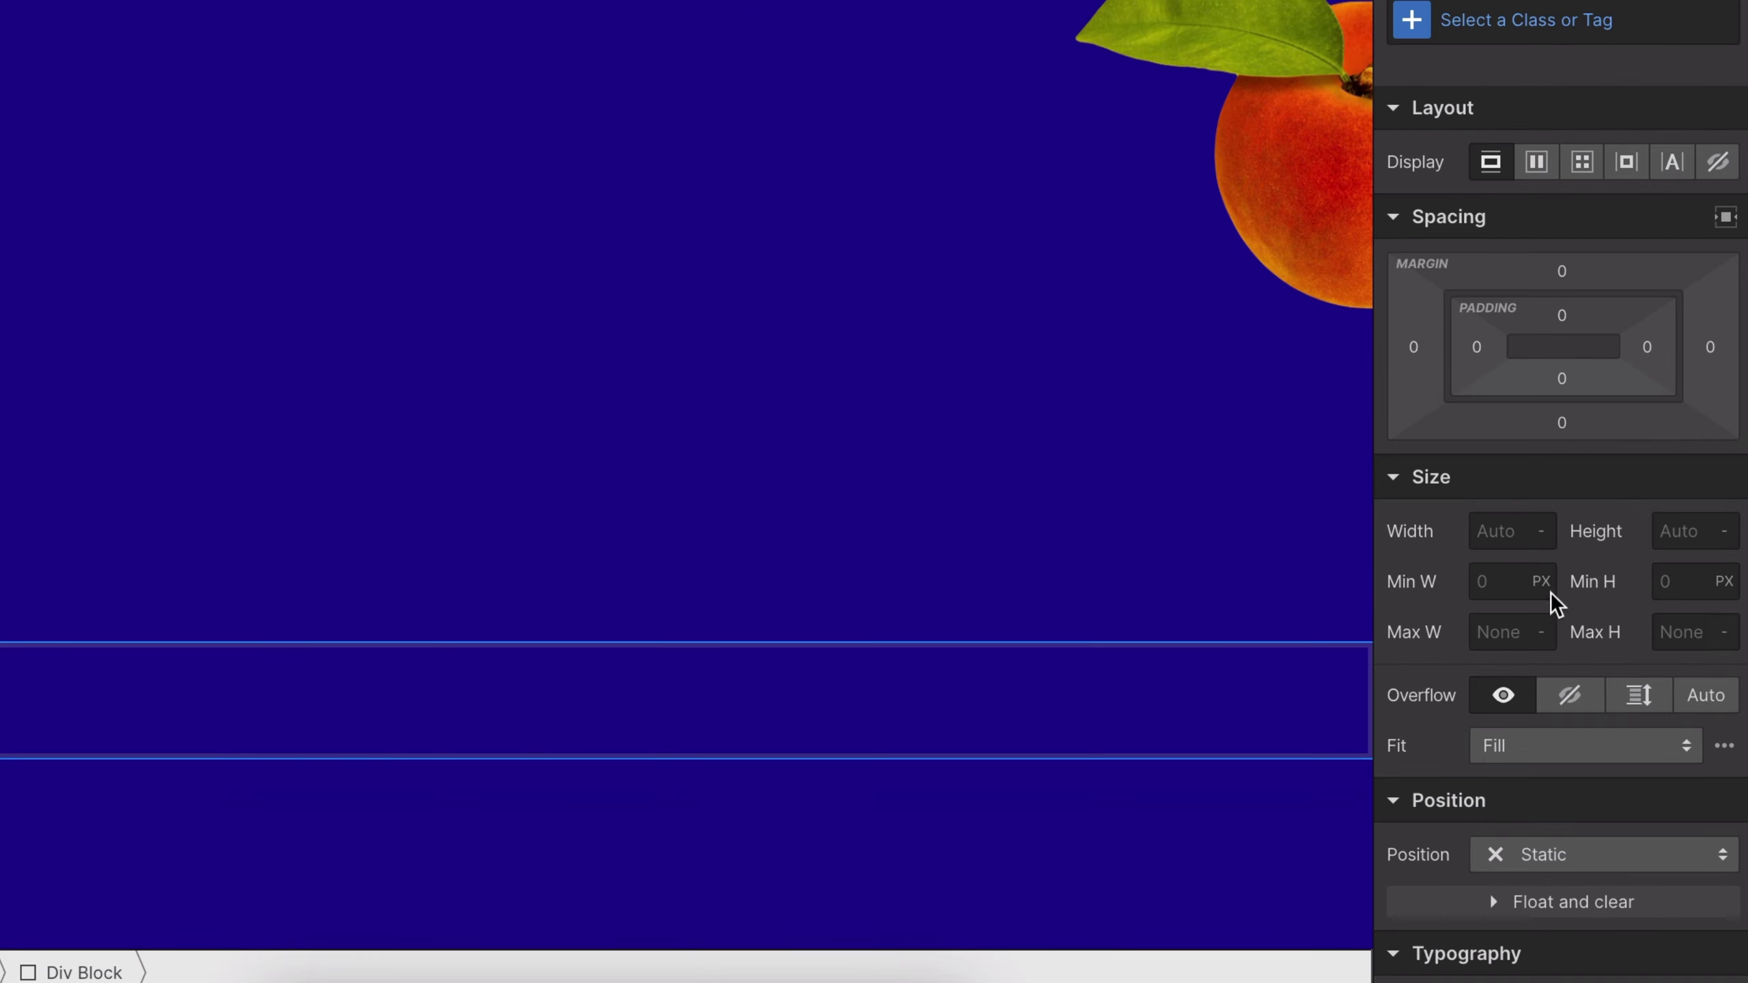
click(1569, 703)
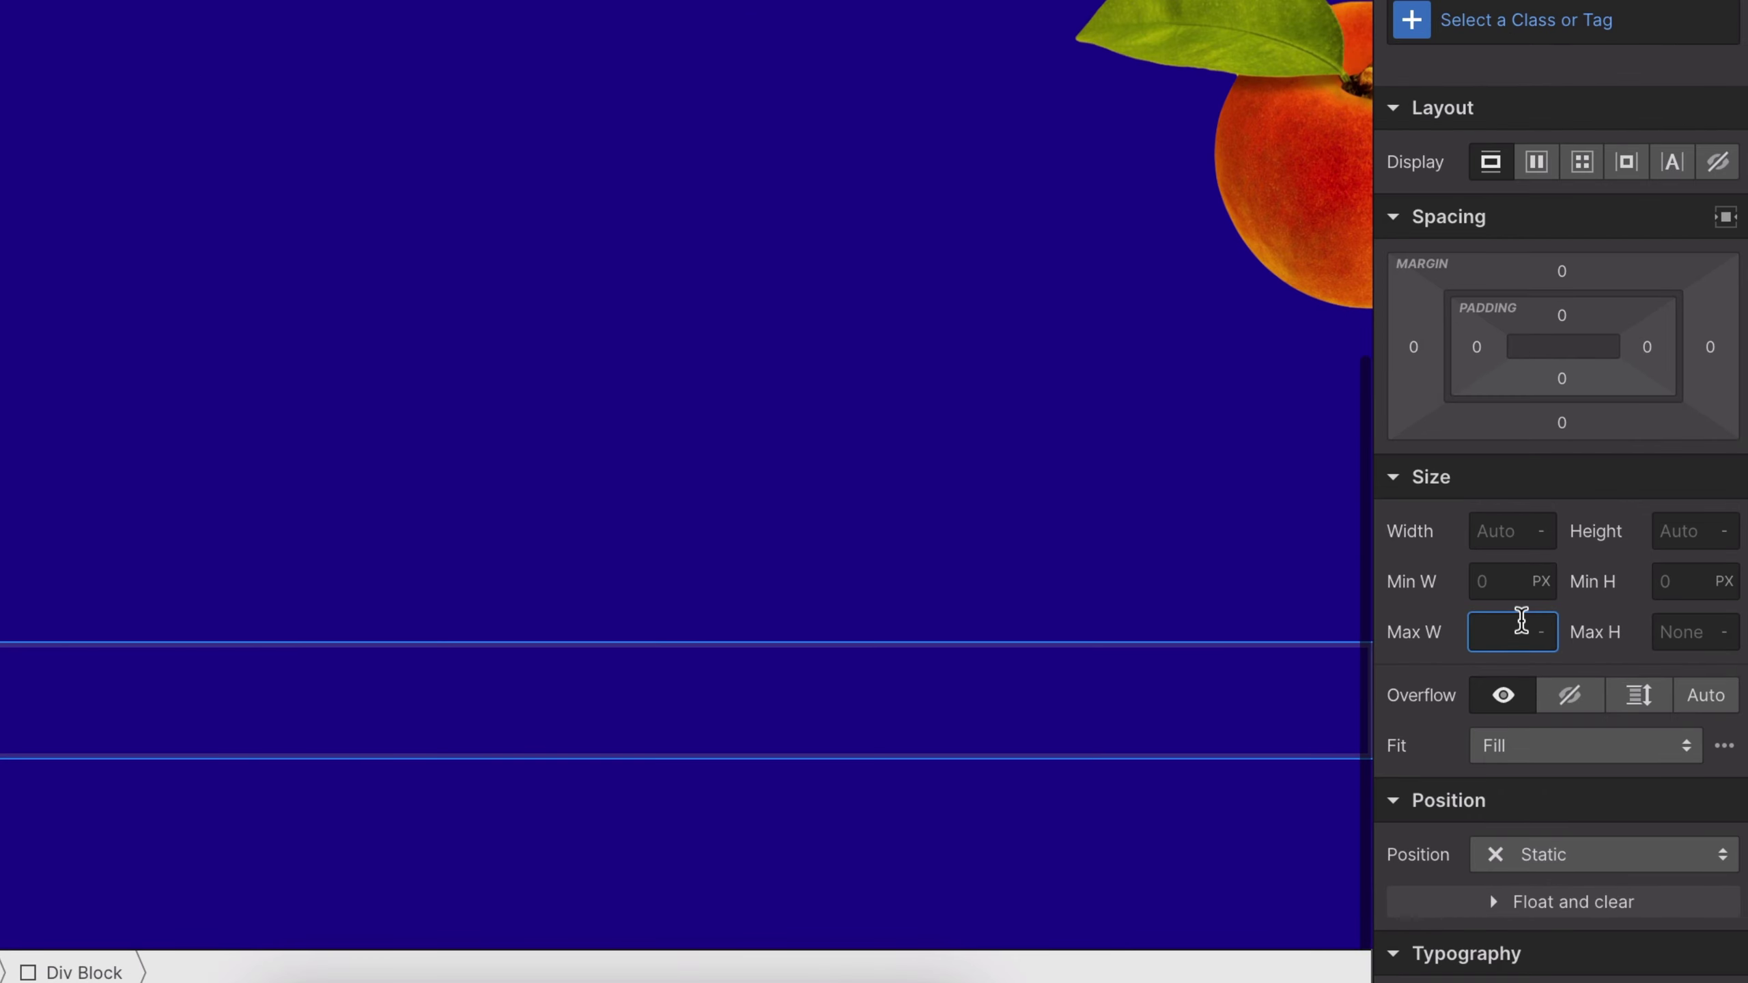
text(500)
key(Return)
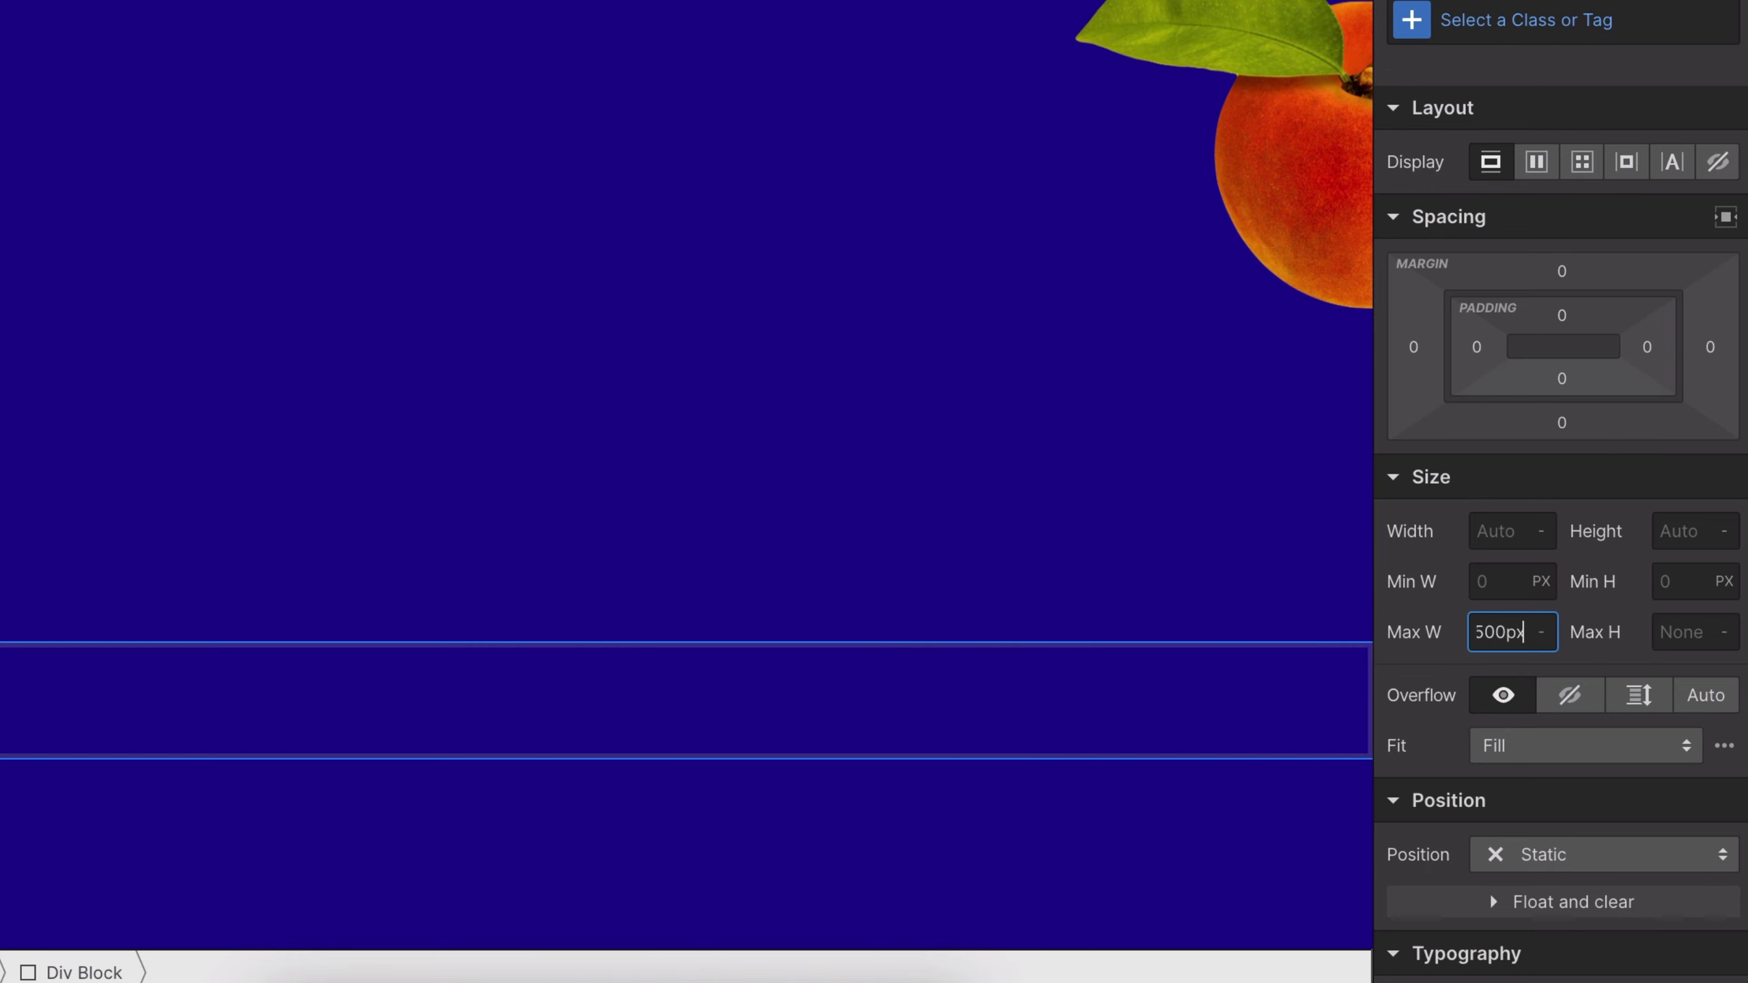
Rename the class of the new div block to xop-heading.
click(1514, 19)
click(1517, 61)
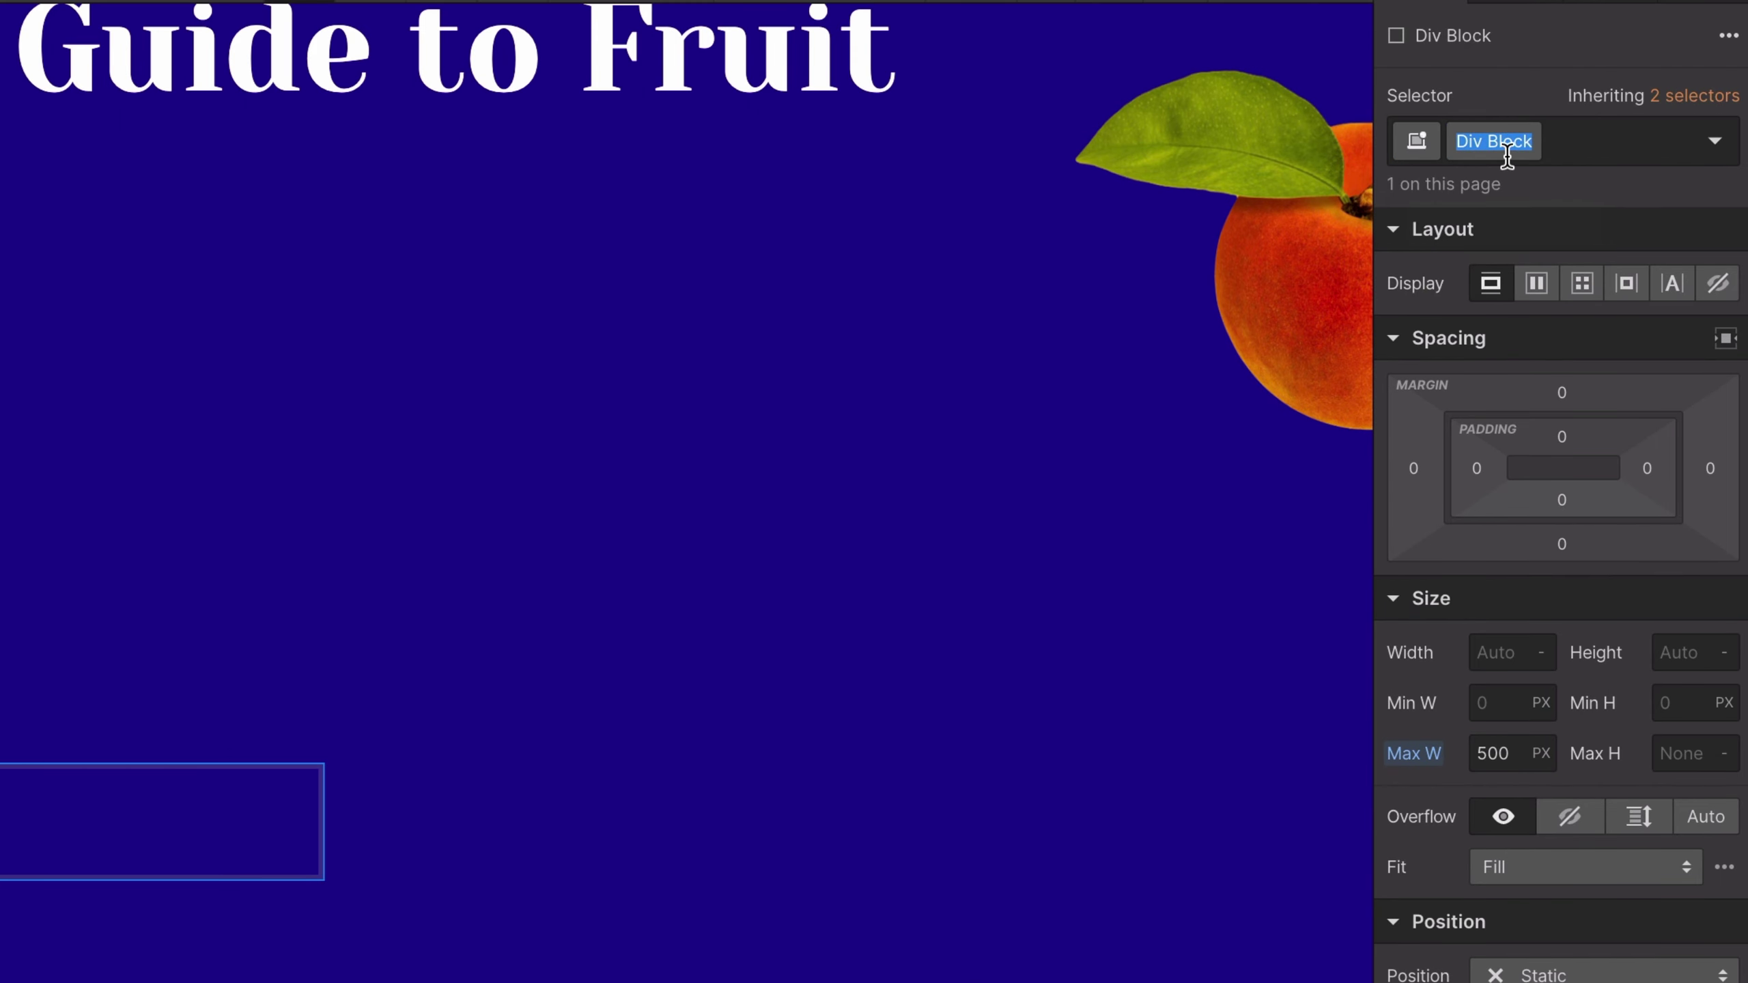
text(xop-heading)
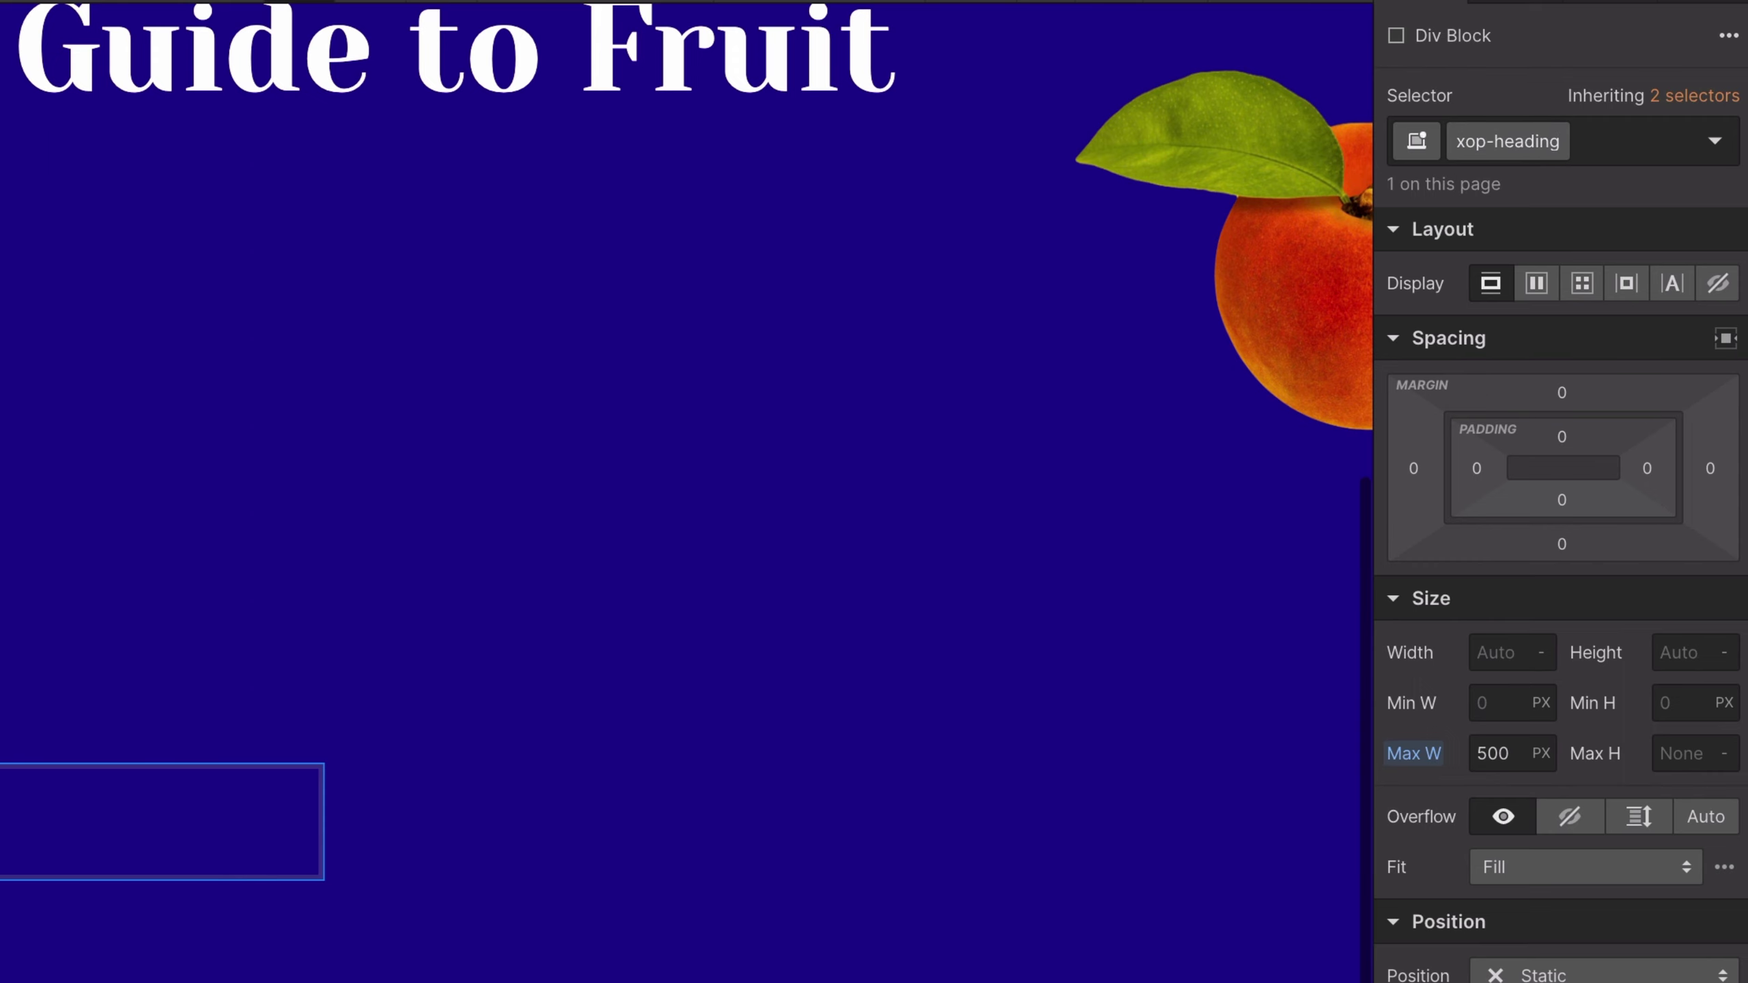
key(Return)
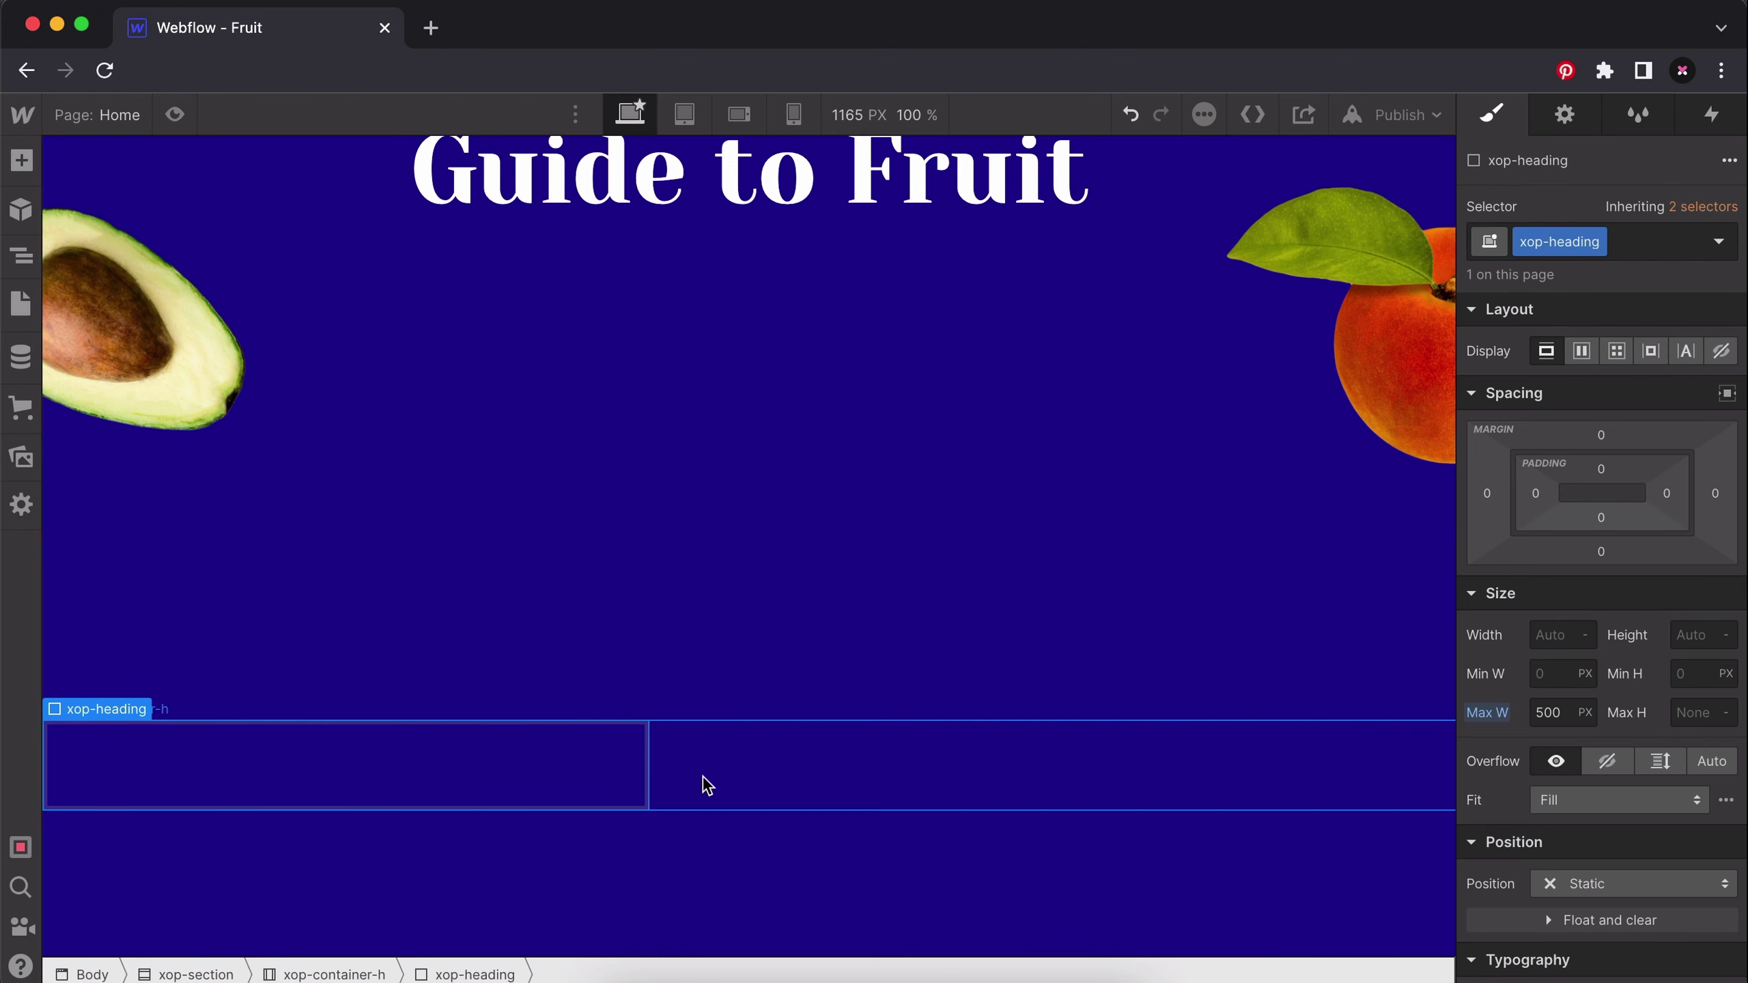
Place a heading inside the xop-heading div block and make it an H2.
click(22, 161)
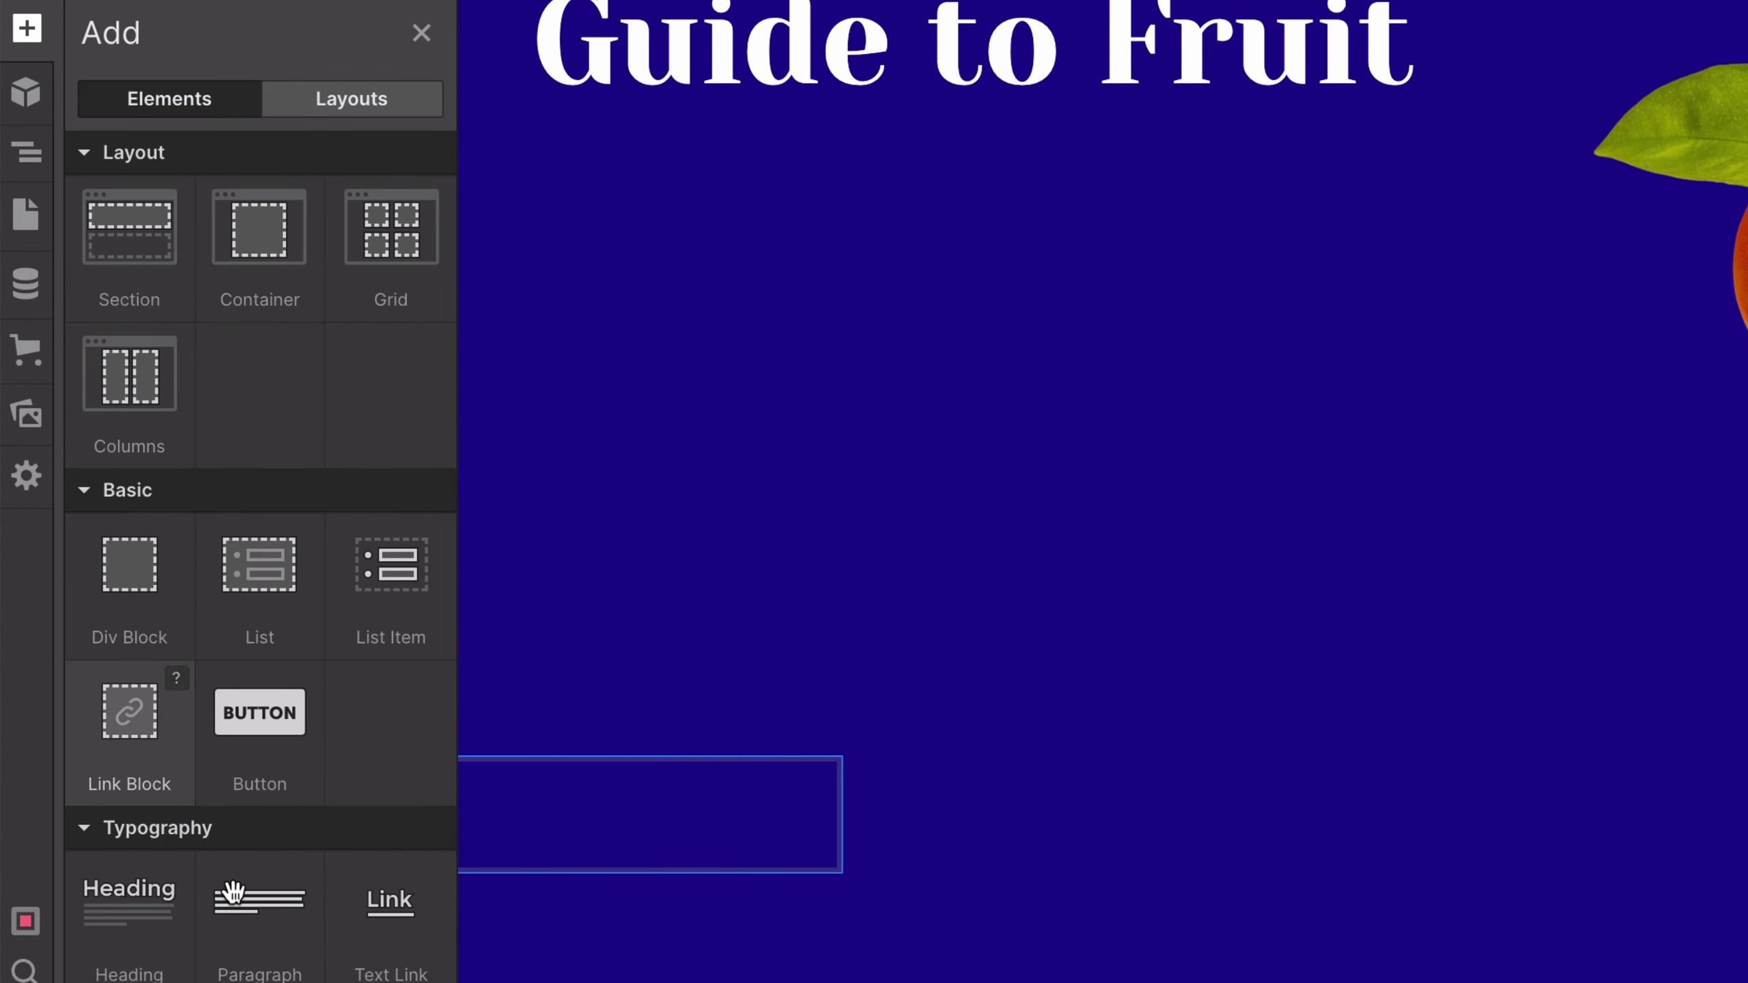
scroll(232, 893, down, 3)
drag(218, 753, 687, 797)
click(169, 949)
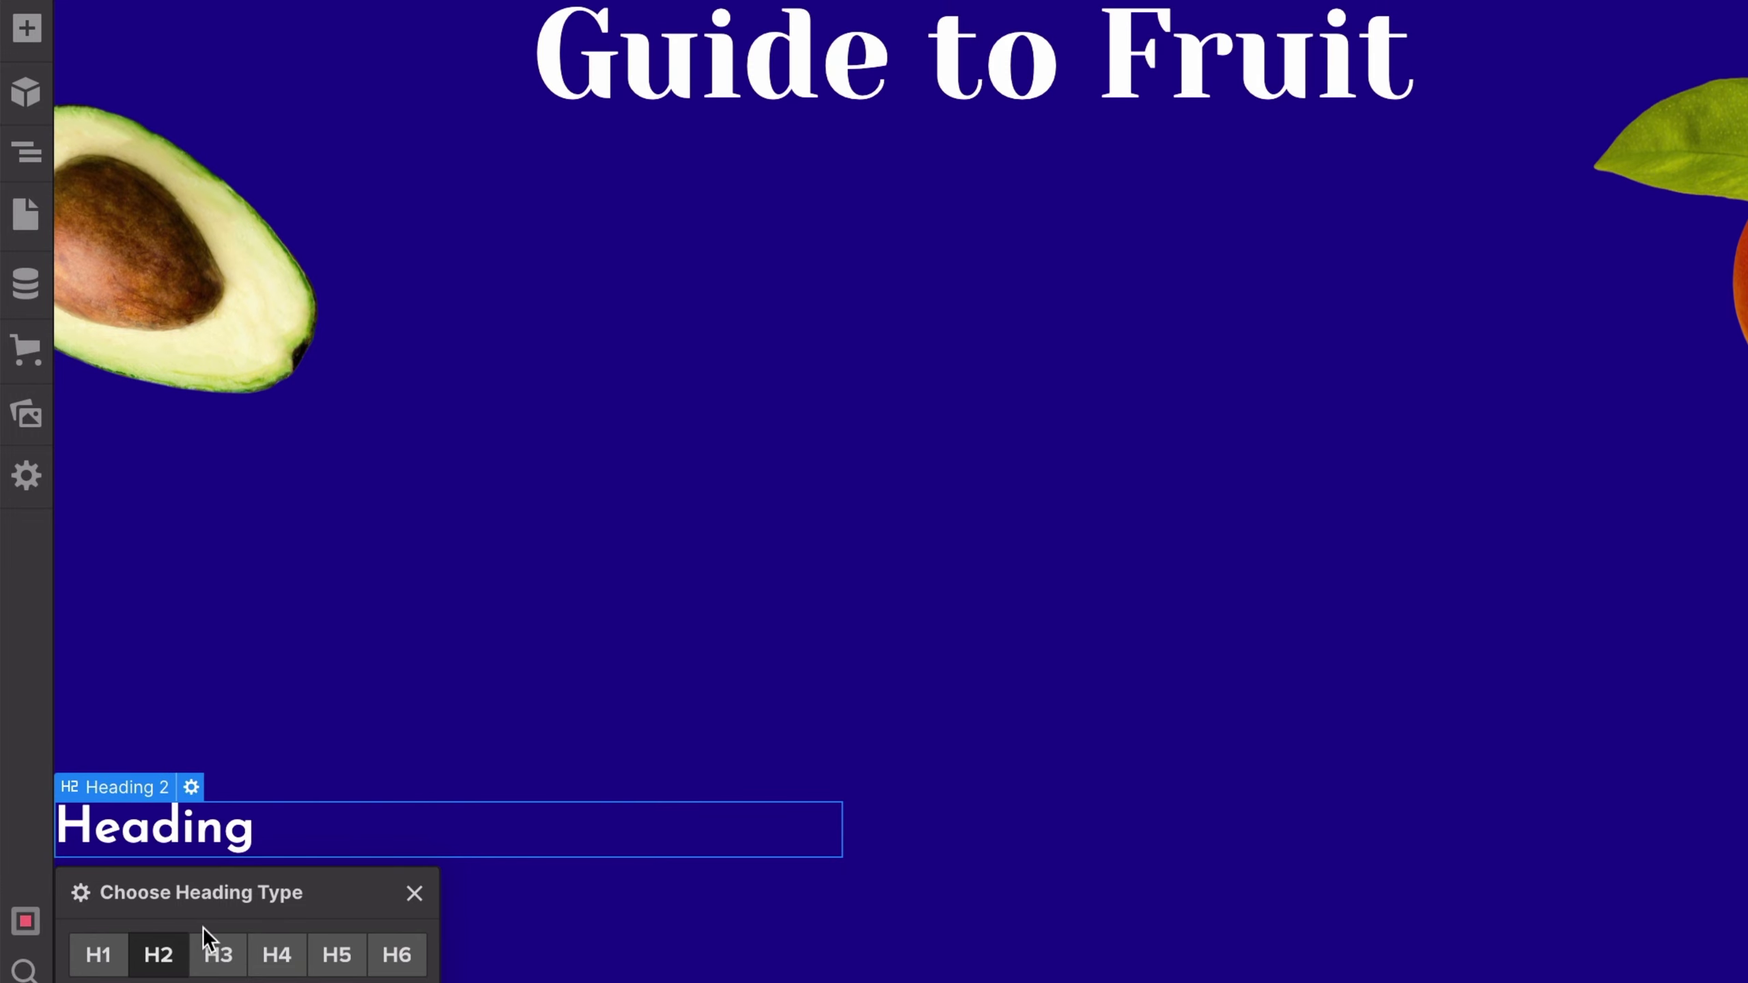
Replace the H2 placeholder text with "What exactly is a fruit?".
double_click(362, 843)
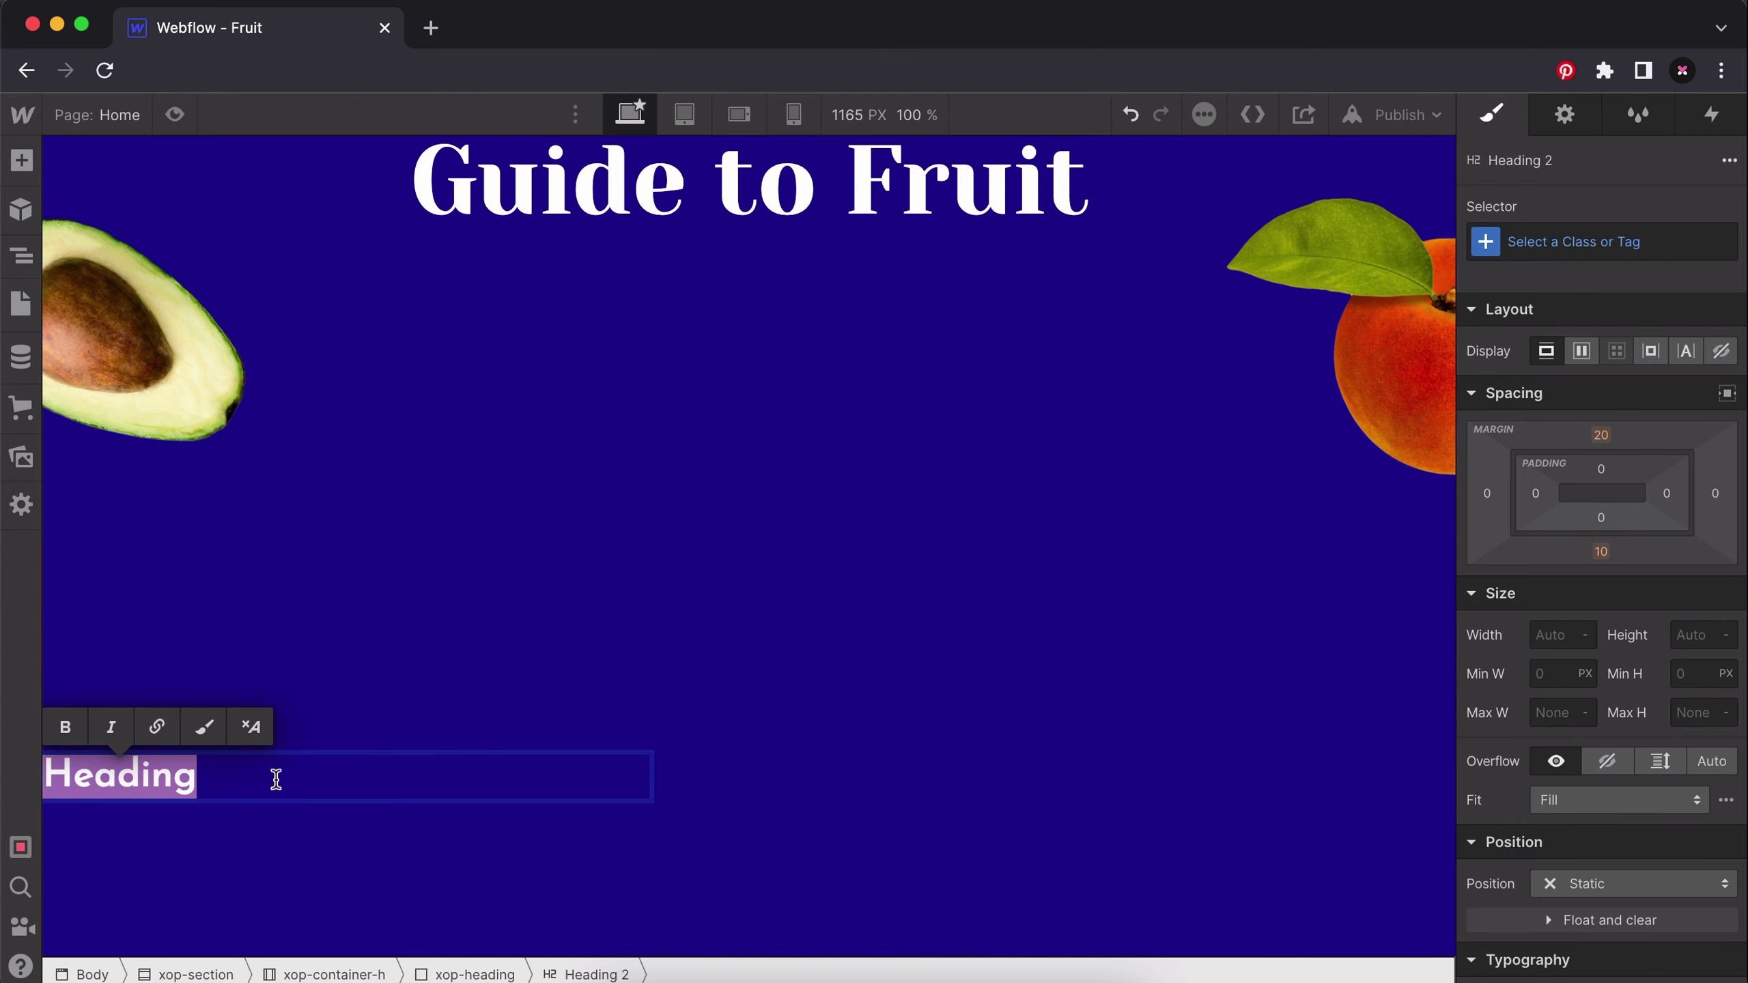
text(Wha)
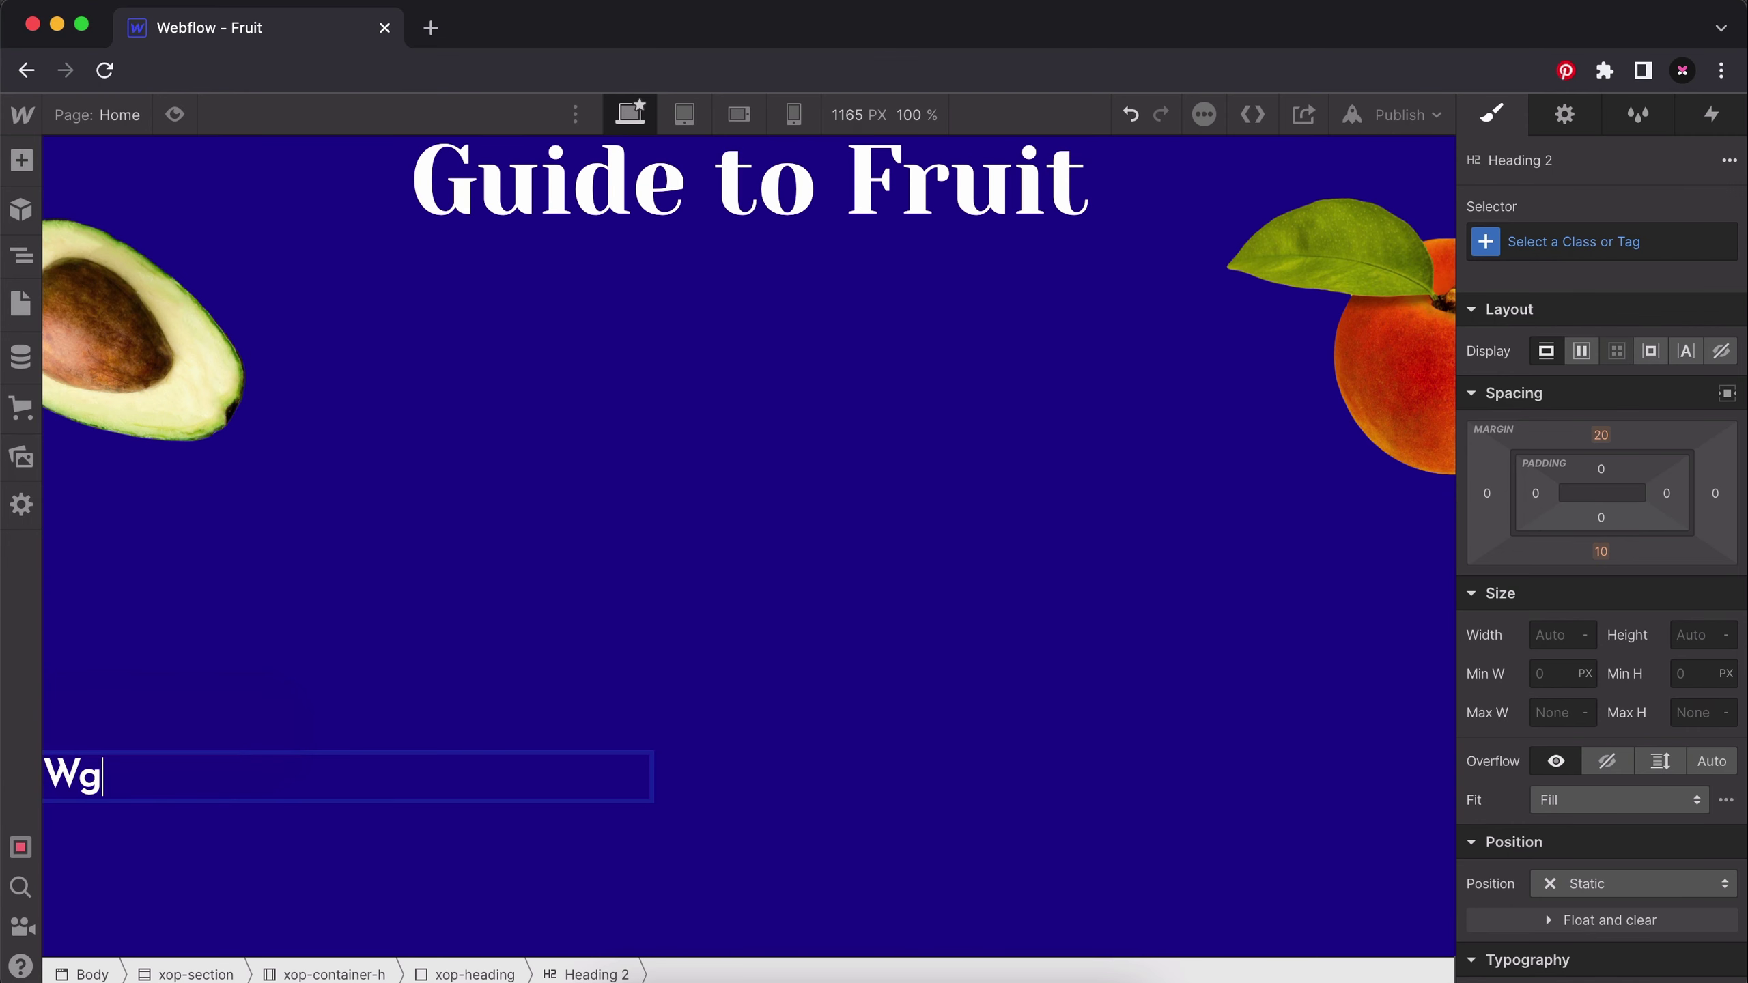
text(t exactly s)
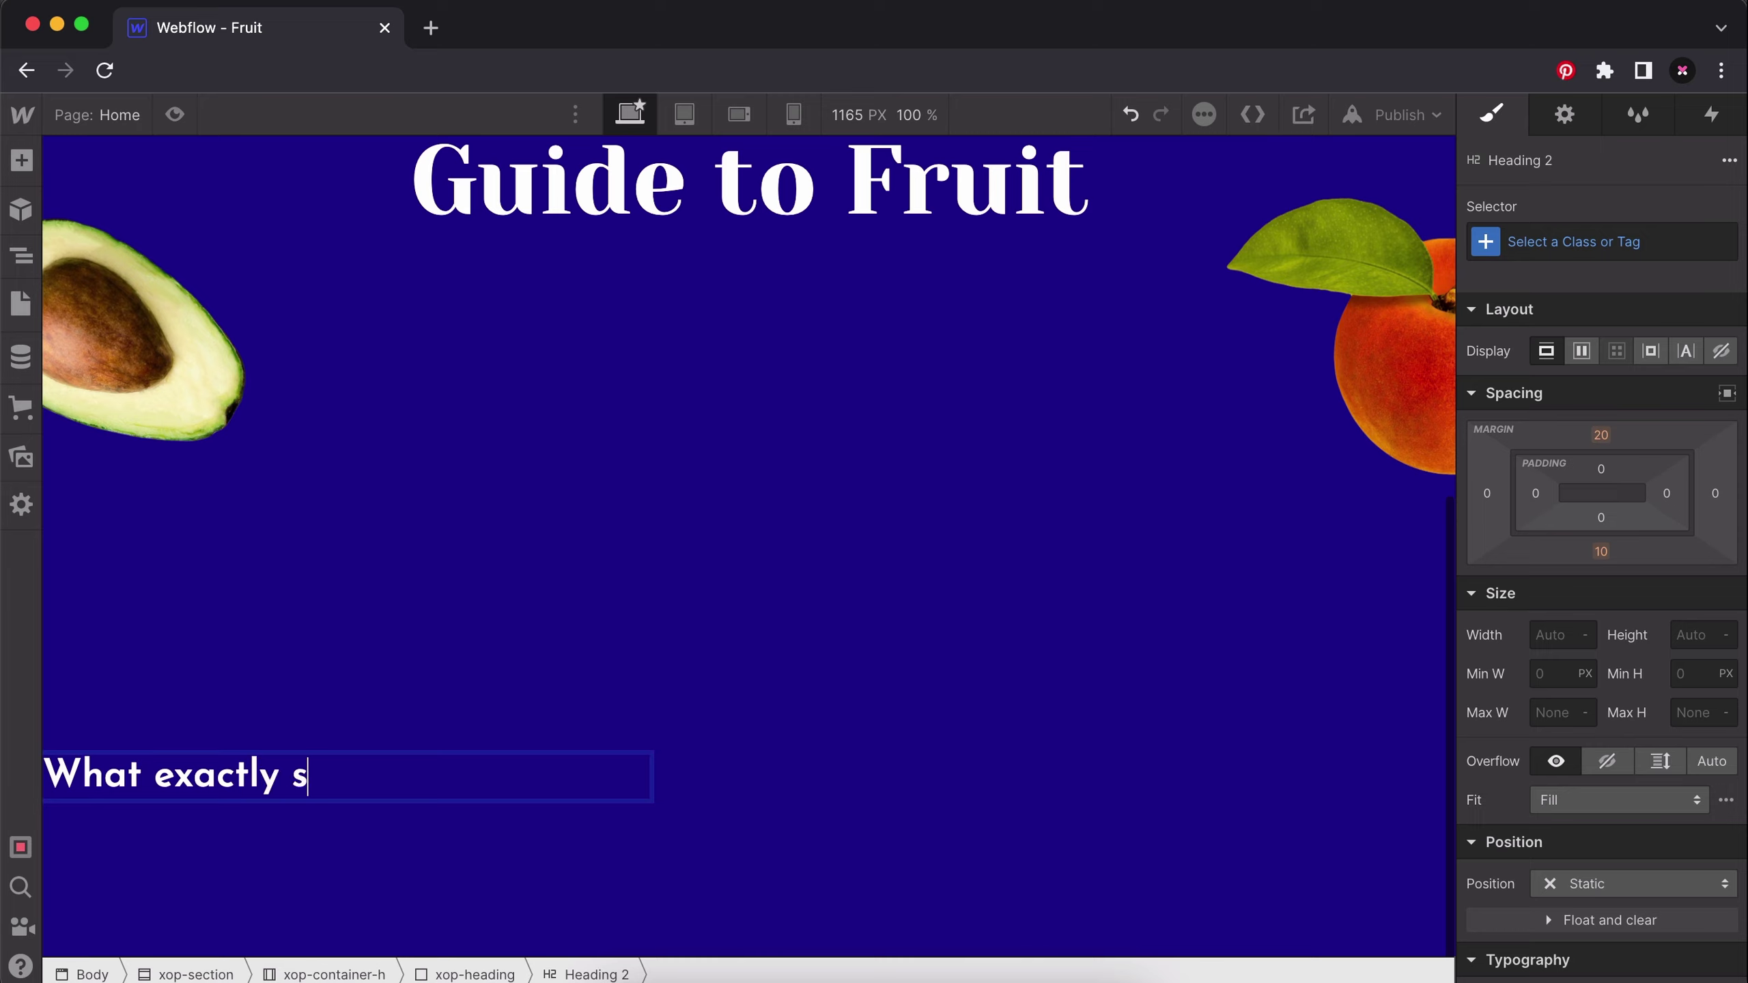
key(BackSpace)
text(is a fruit)
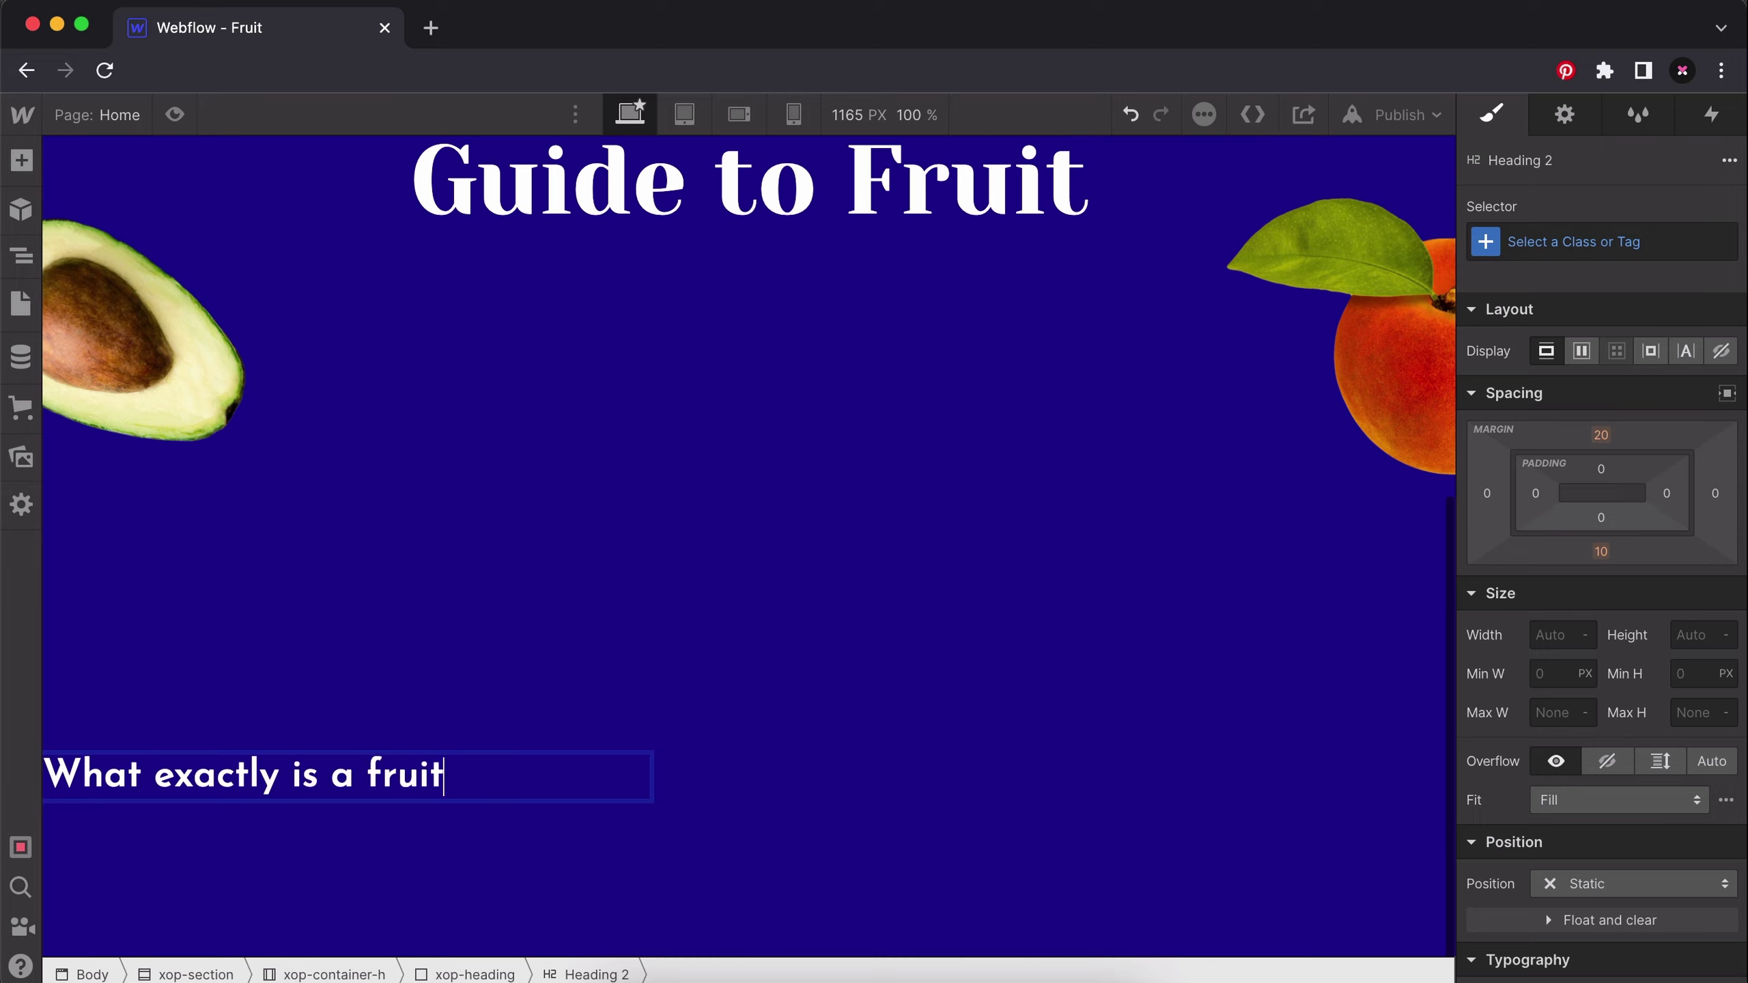
text(?)
key(Escape)
Style the H2 heading with the Yeseva One font, a size of 4 rem and a line height of 1.3.
click(1603, 443)
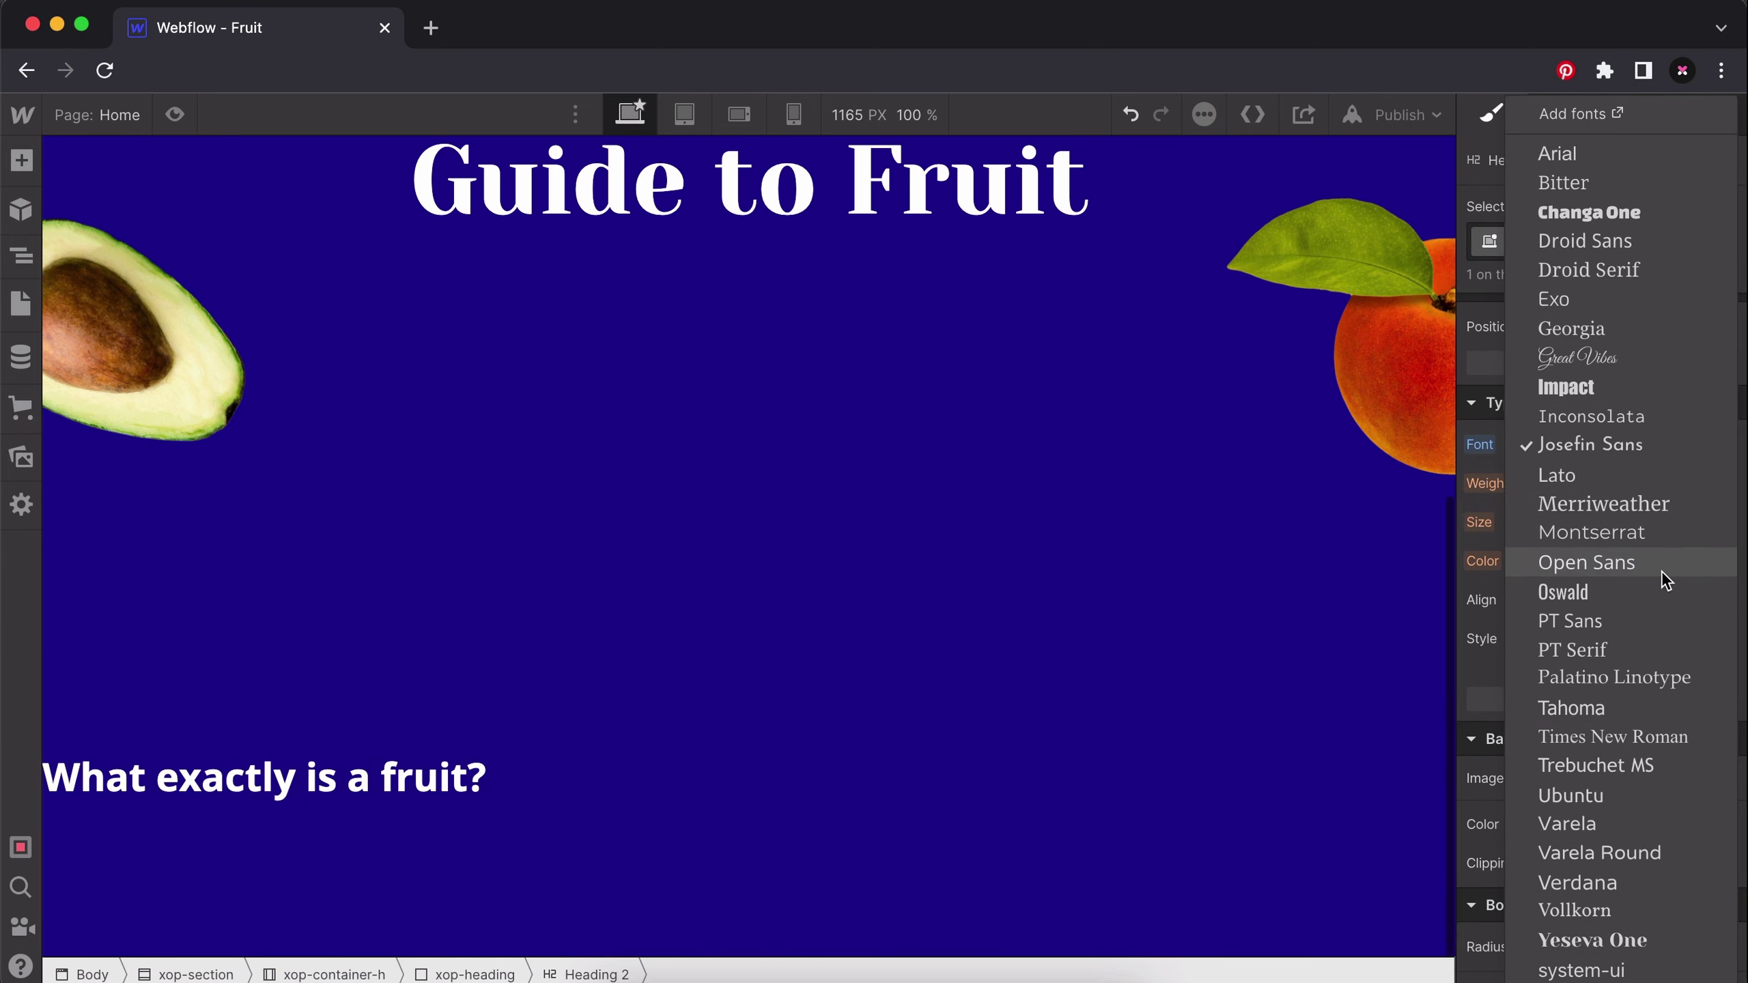
click(1612, 940)
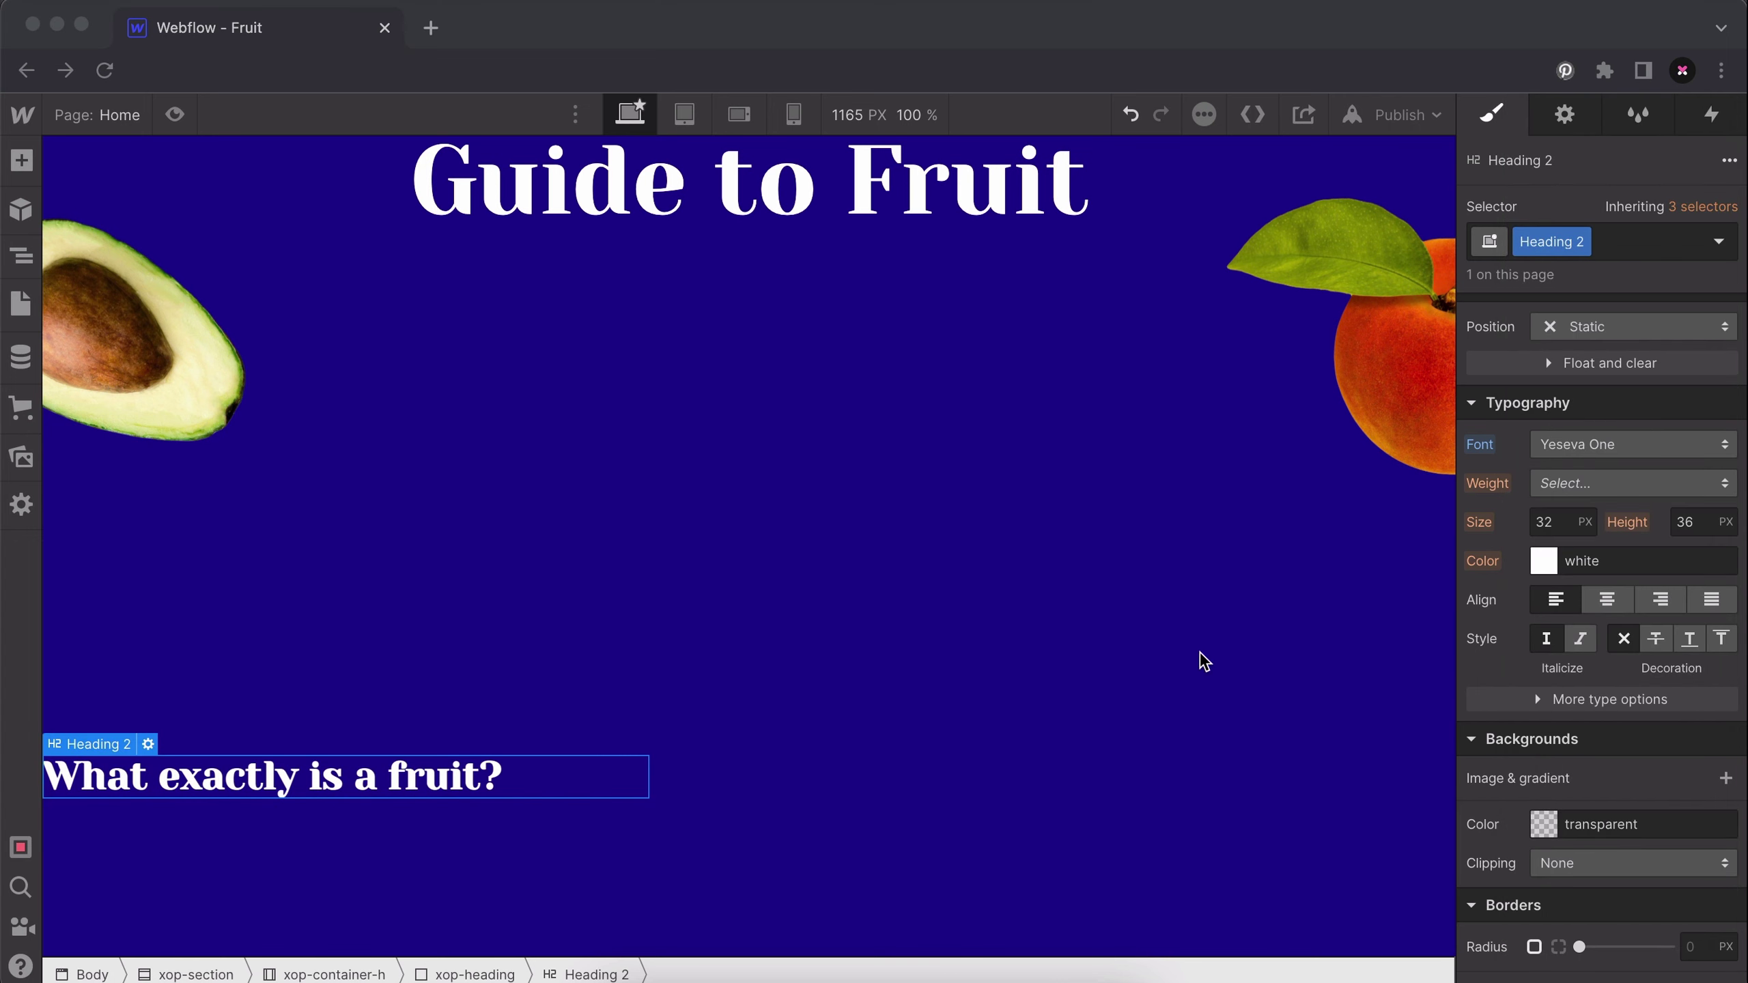
click(1559, 521)
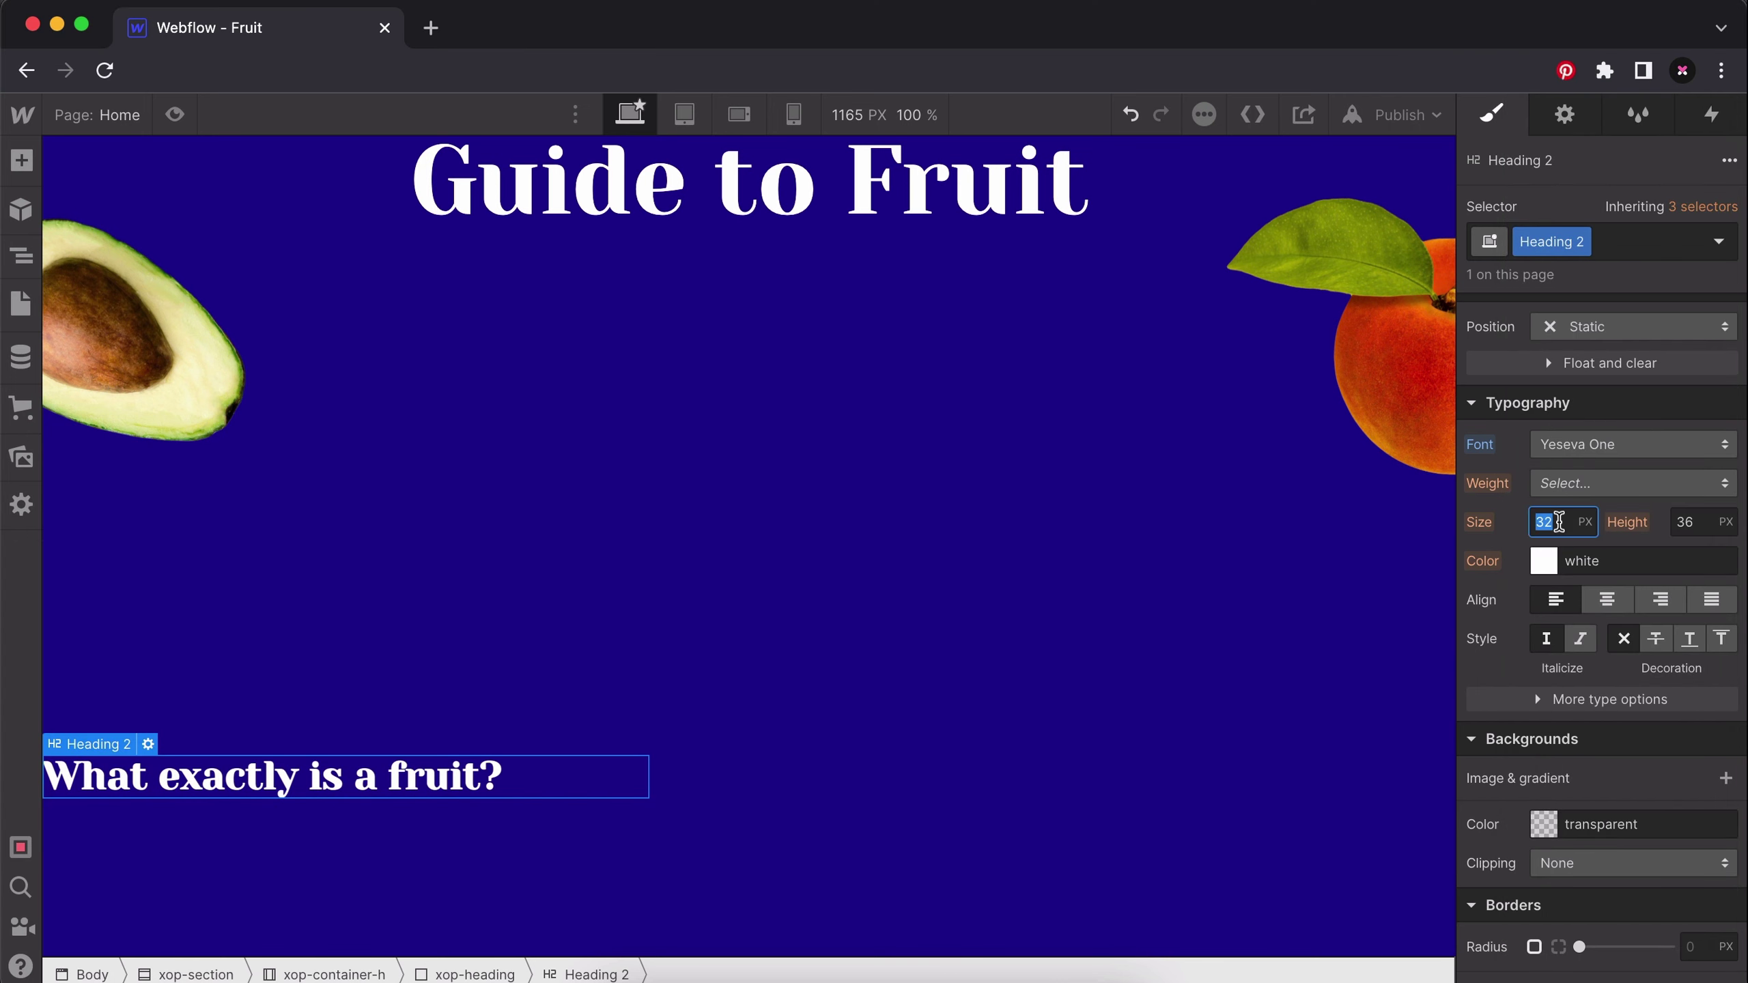
text(4rem)
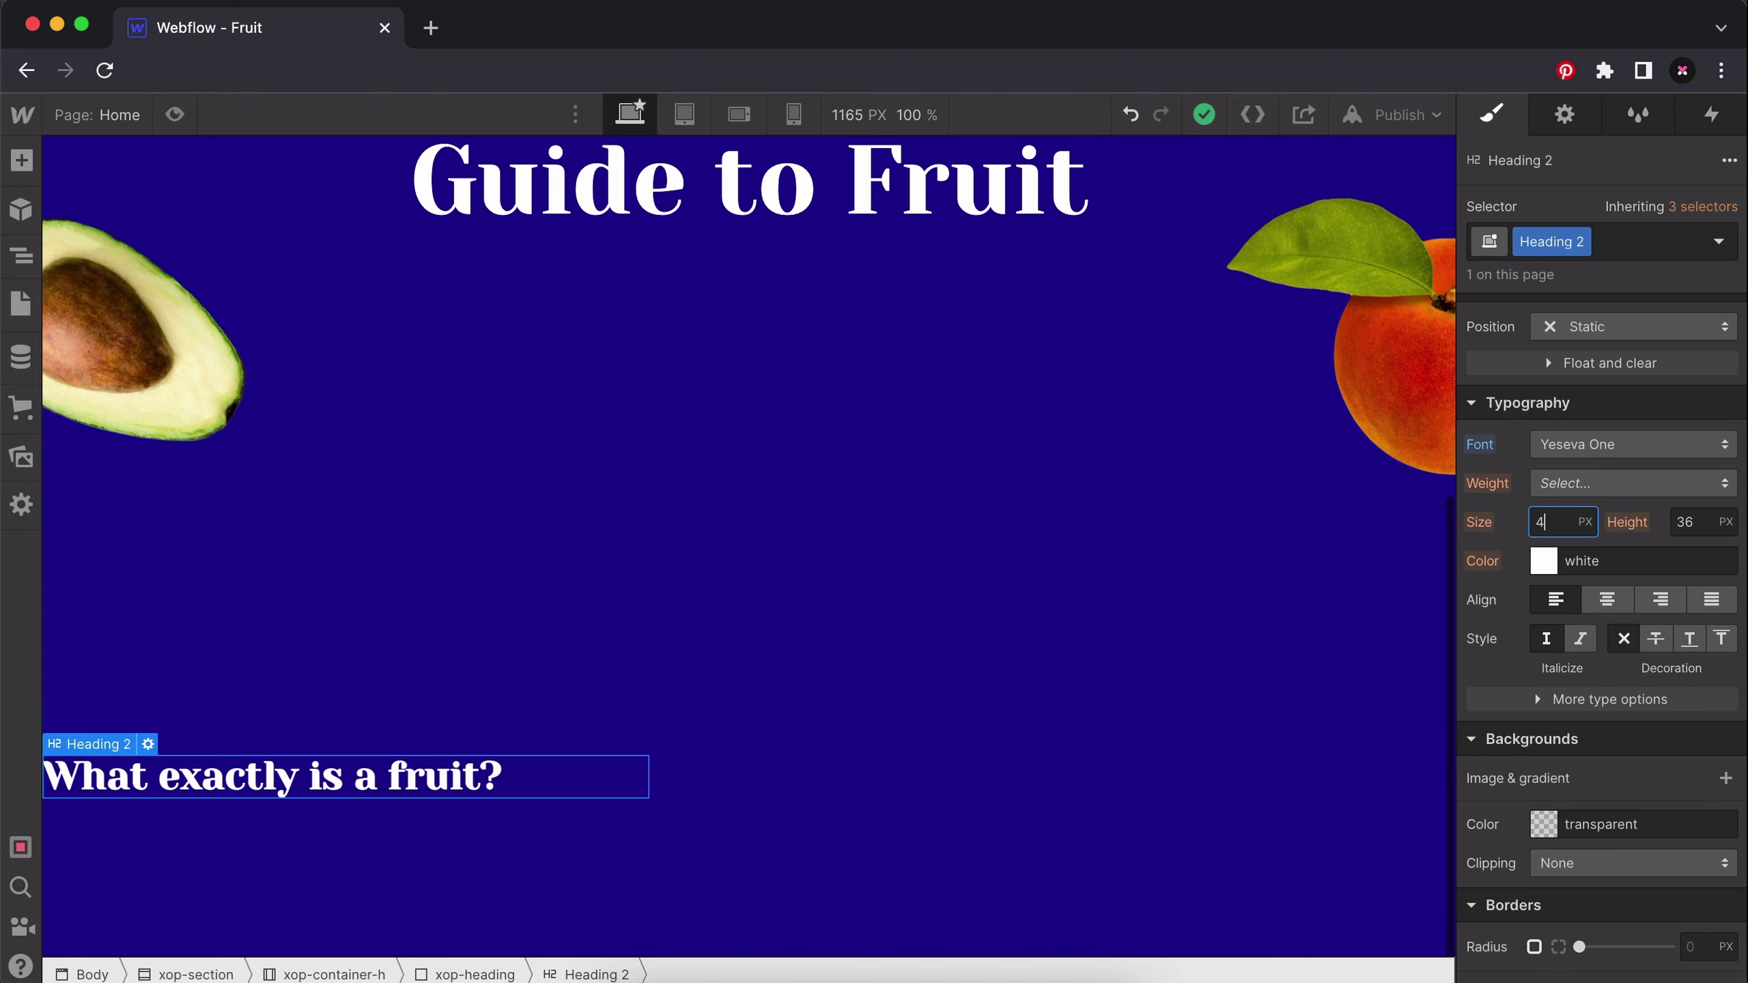
key(Tab)
text(1.3)
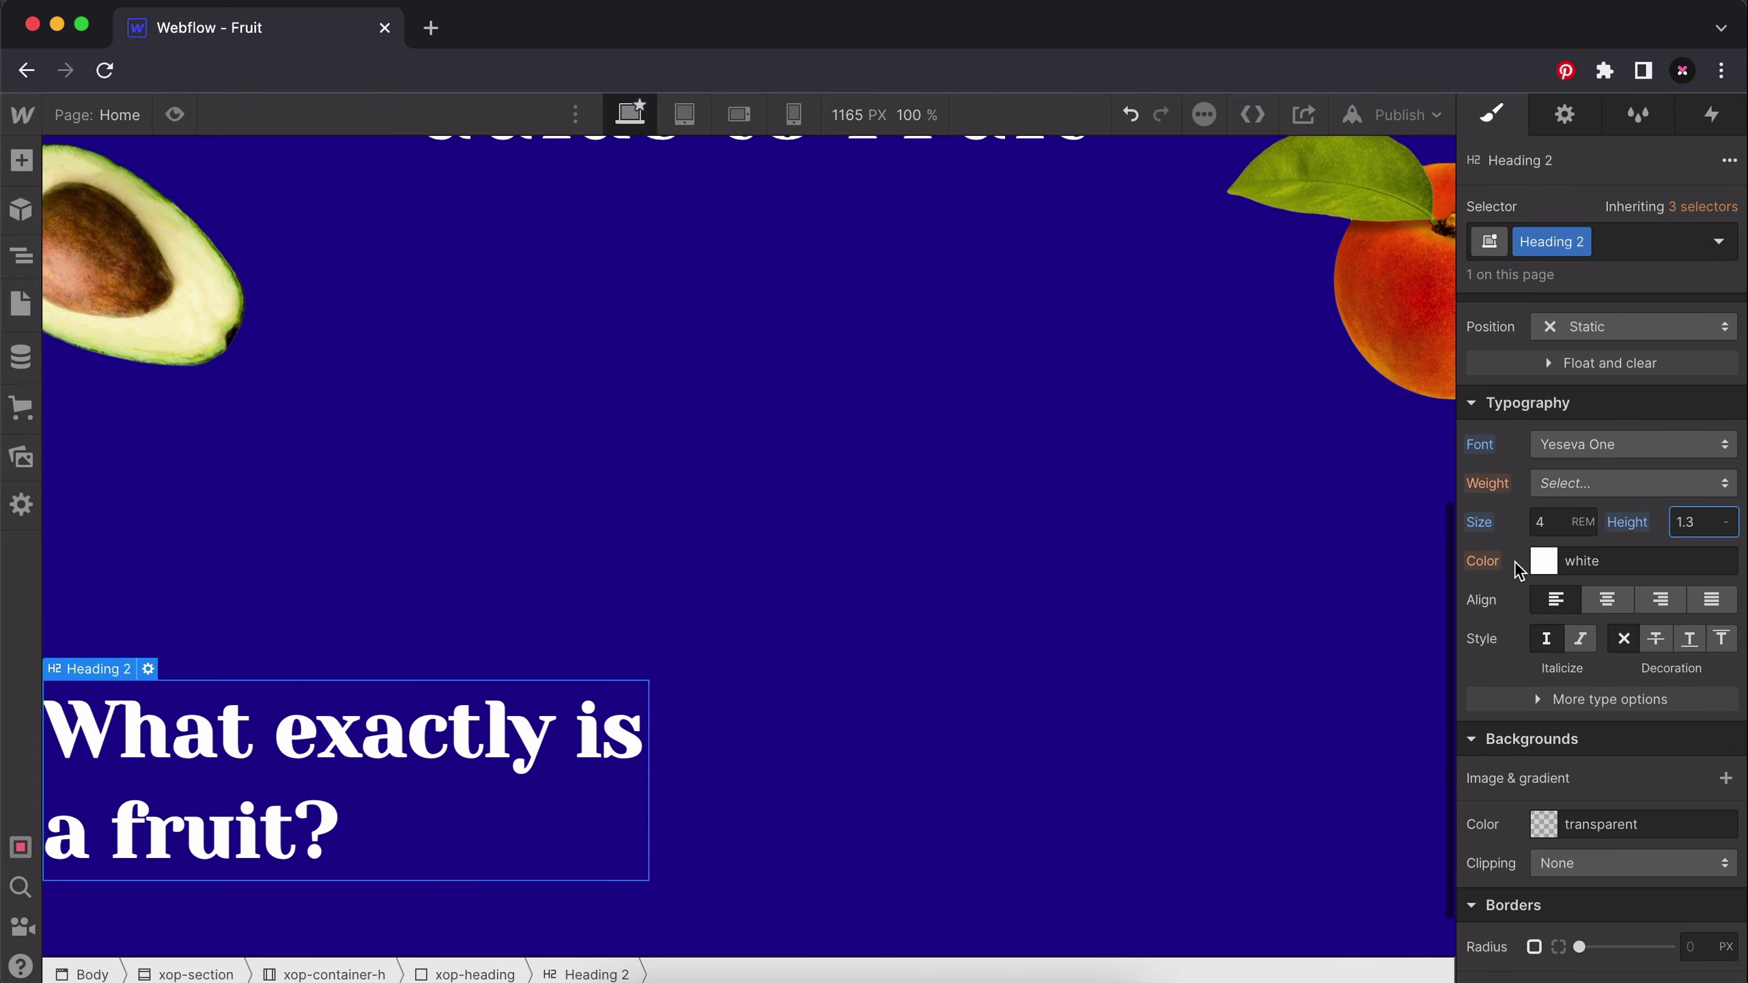
Add a text block above the H2 heading and enter "Definition" as its text.
click(22, 159)
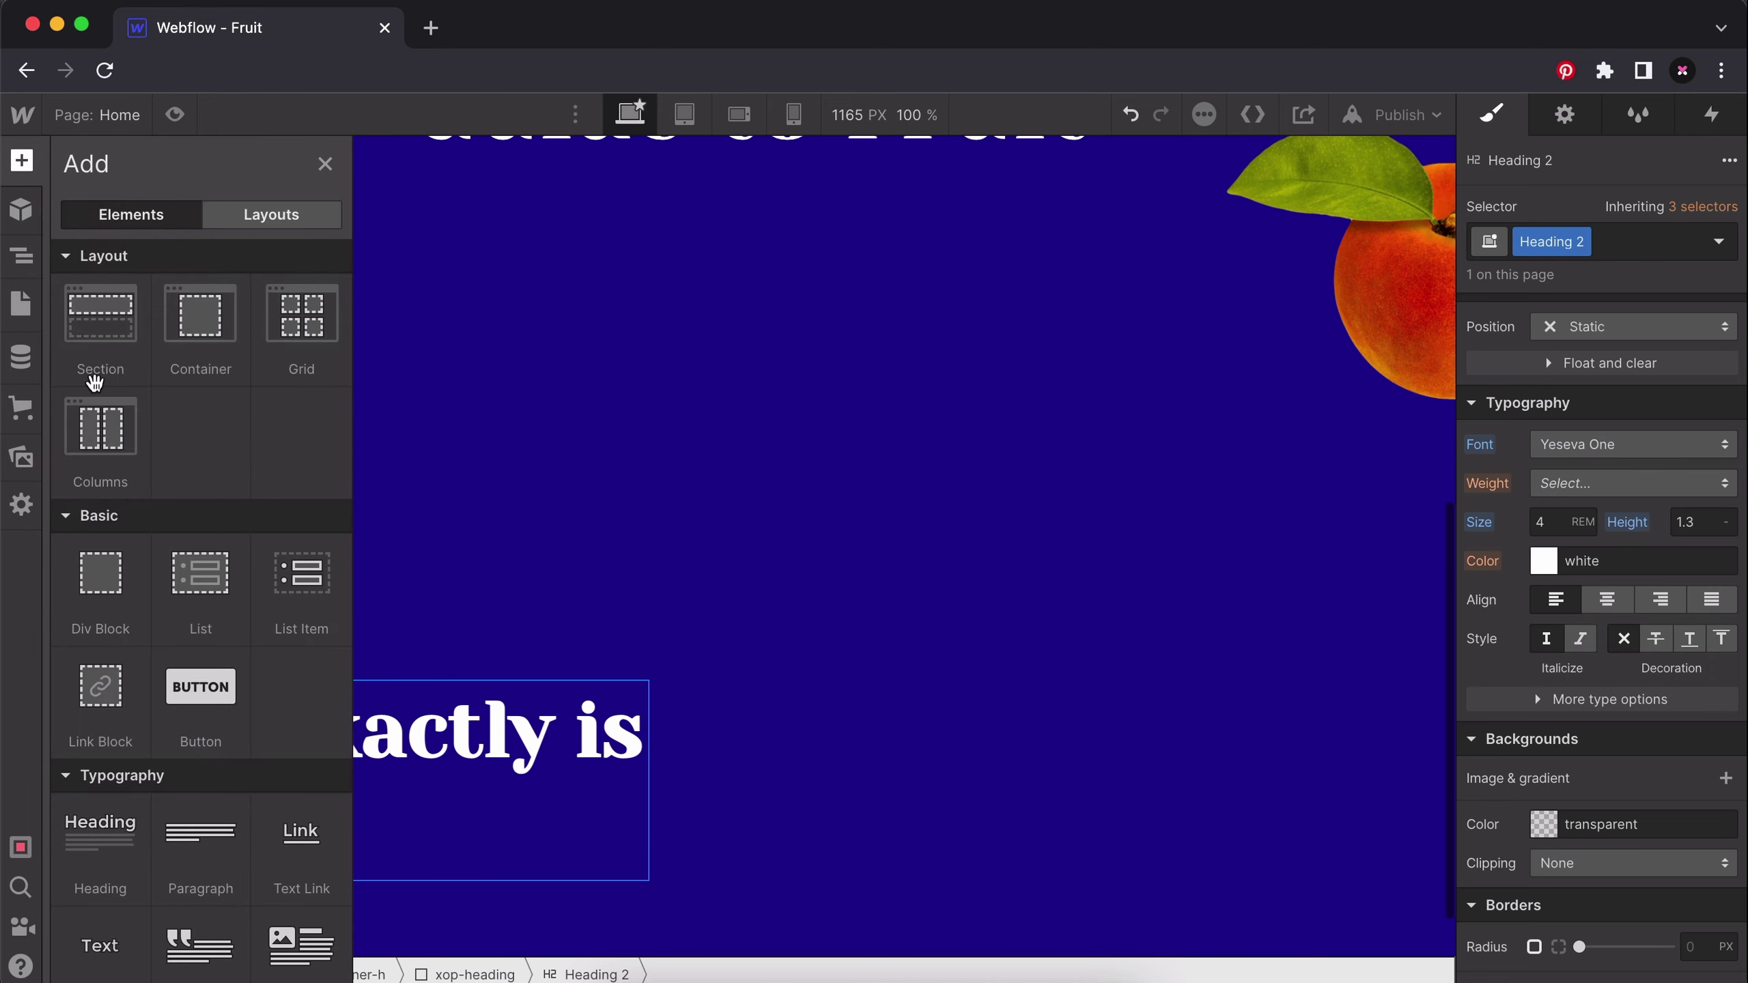
scroll(120, 824, down, 2)
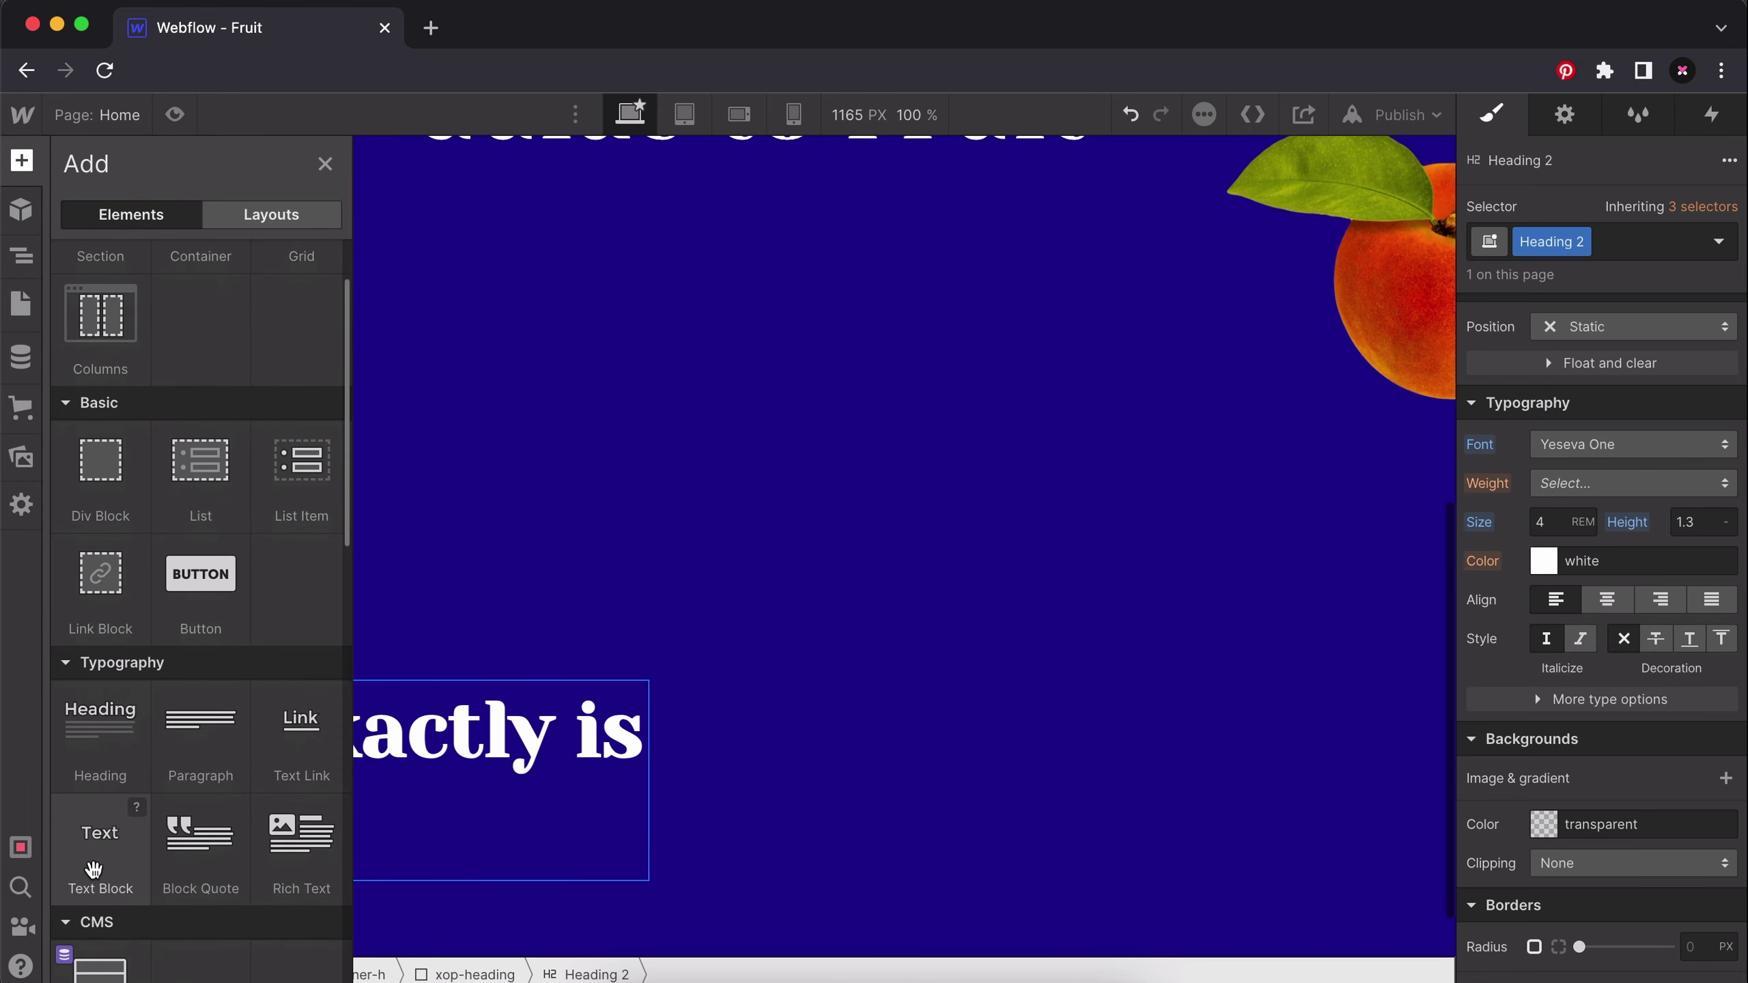
drag(92, 869, 385, 688)
text(Defin)
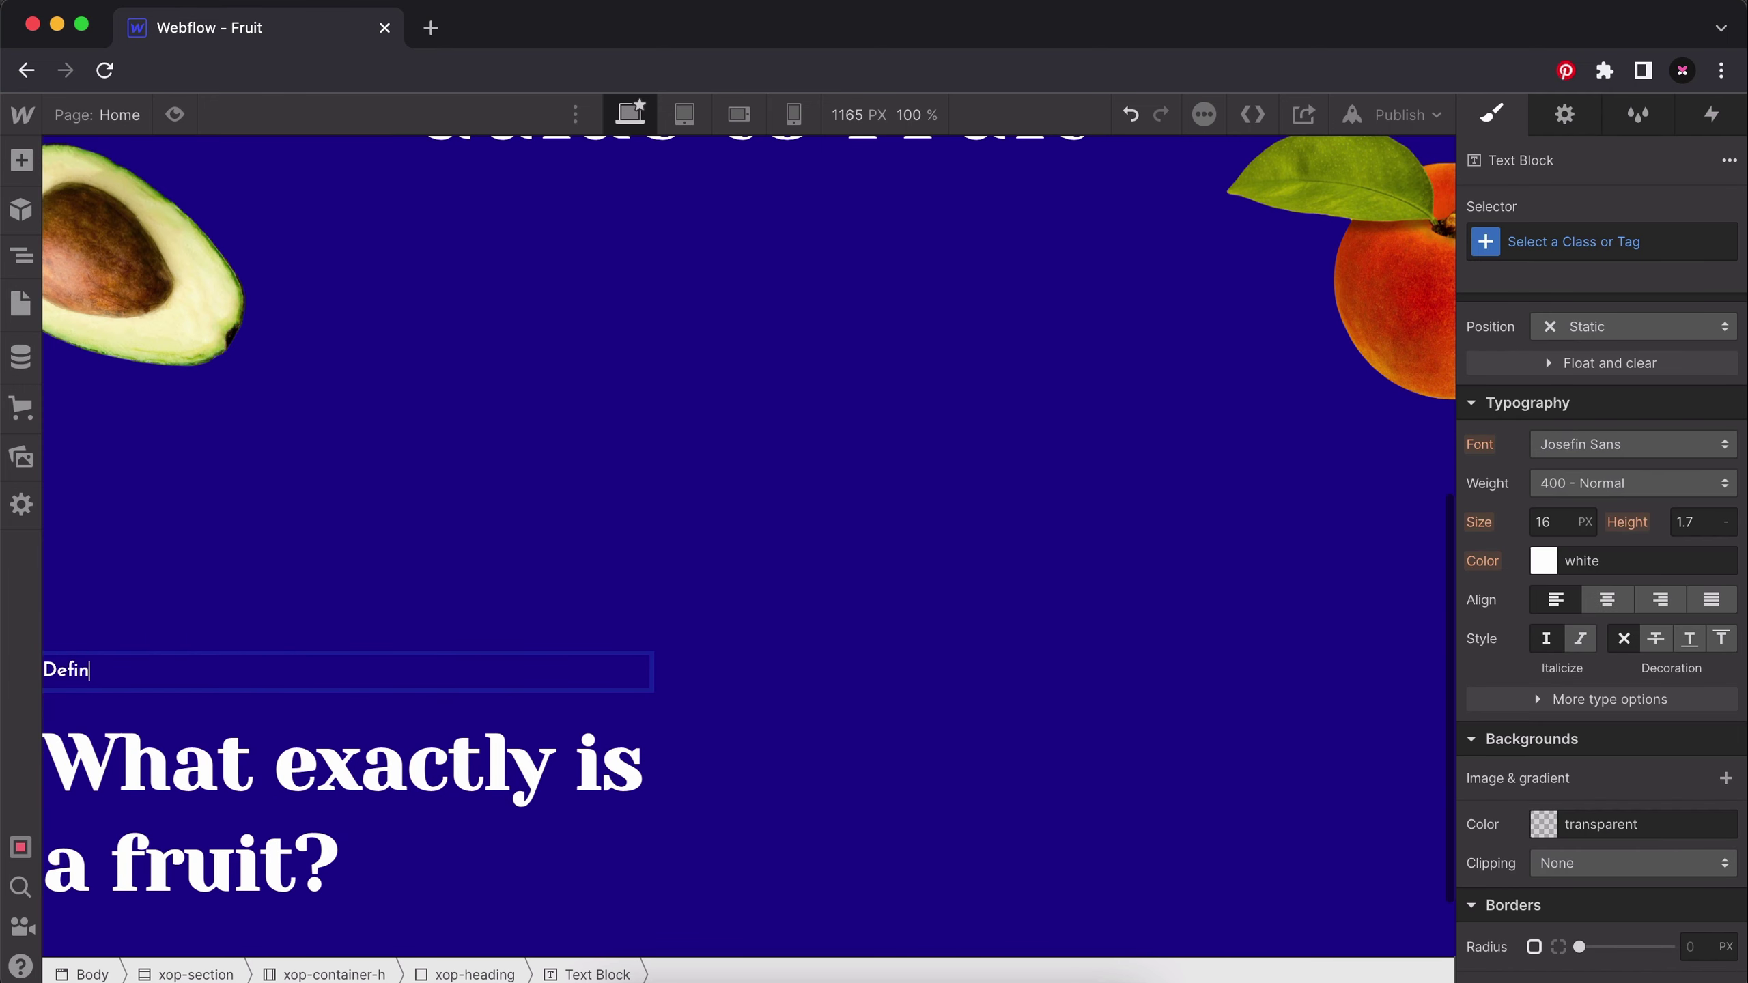
text(ition)
Assign the existing class xop-eyebrow to the "Definition" text block.
scroll(956, 336, up, 8)
click(956, 334)
scroll(460, 620, down, 10)
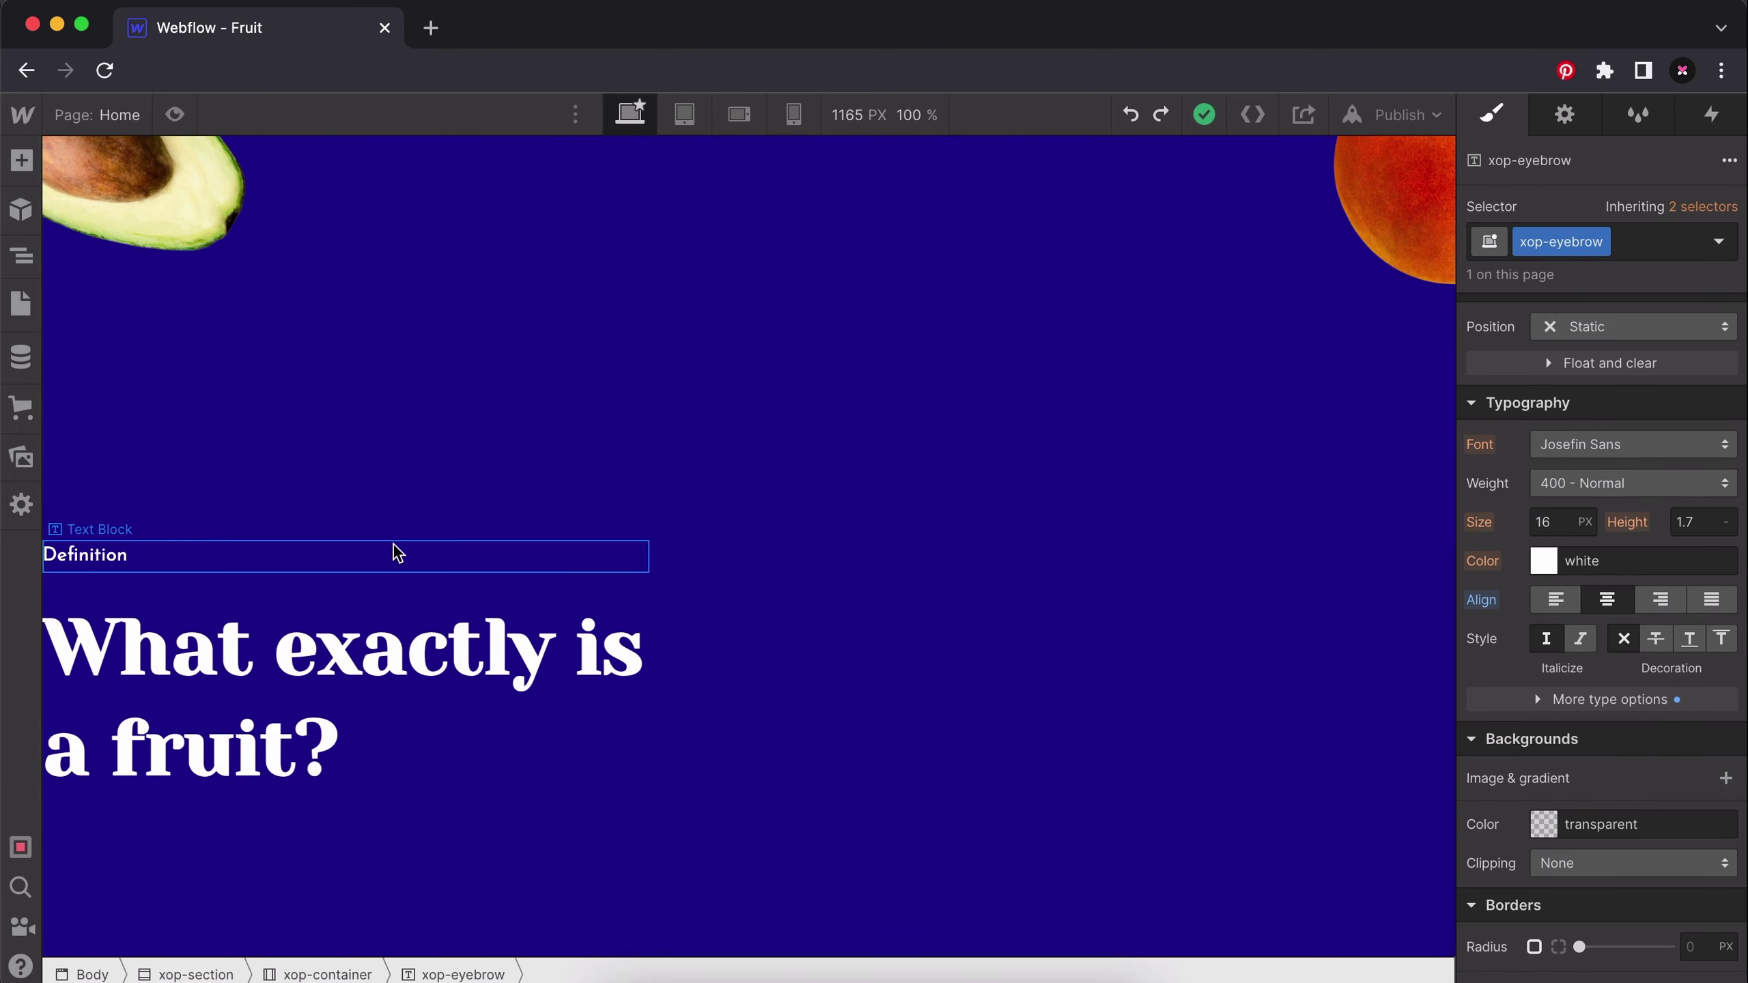
click(456, 551)
click(1542, 241)
text(xop-e)
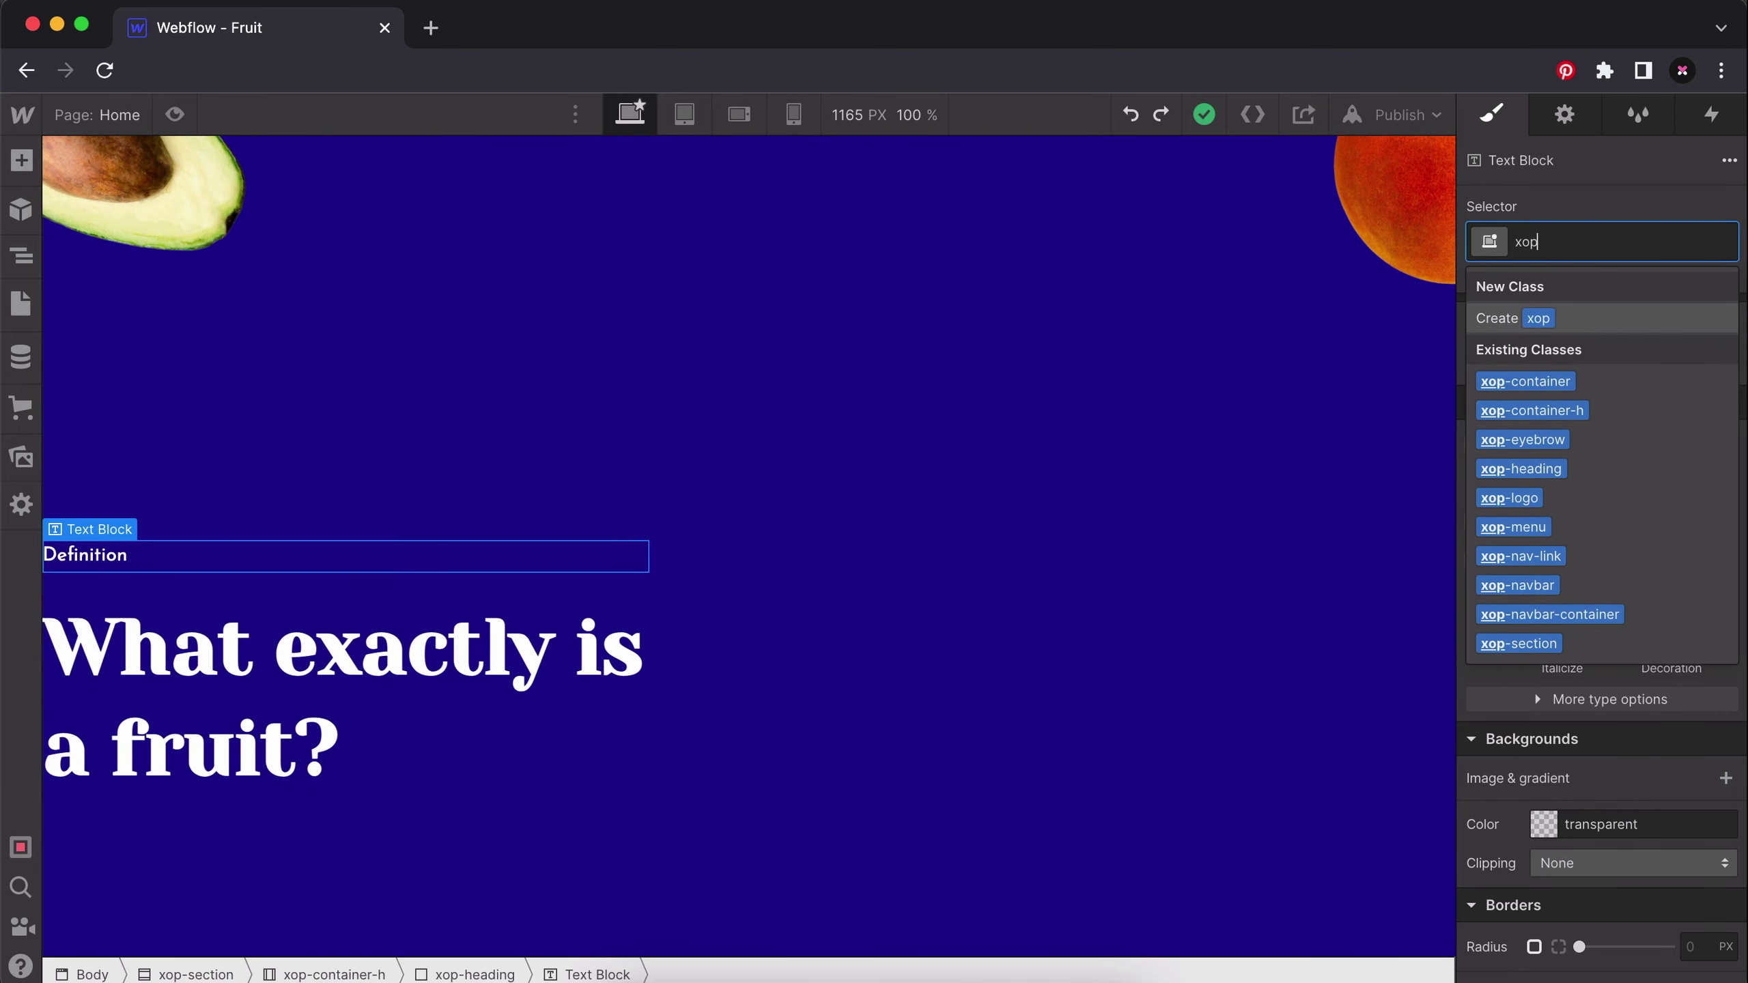
click(1541, 380)
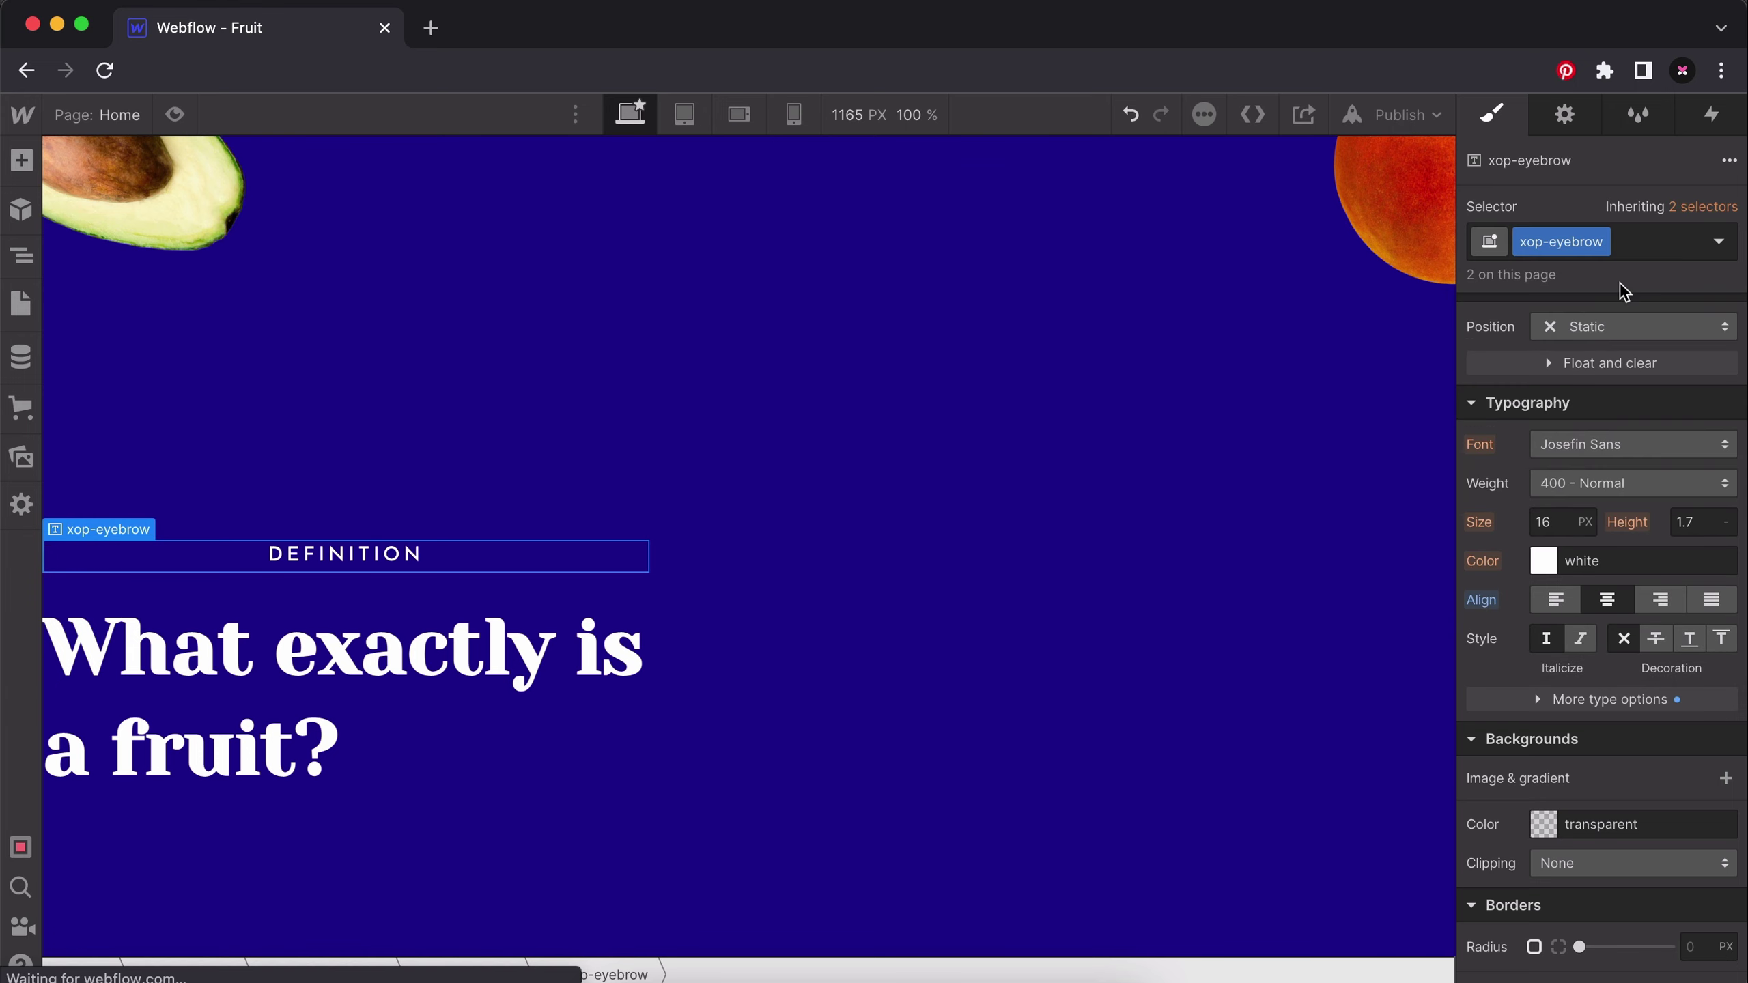
Add a combo class "left" to the "Definition" eyebrow text and align its text left.
click(1636, 244)
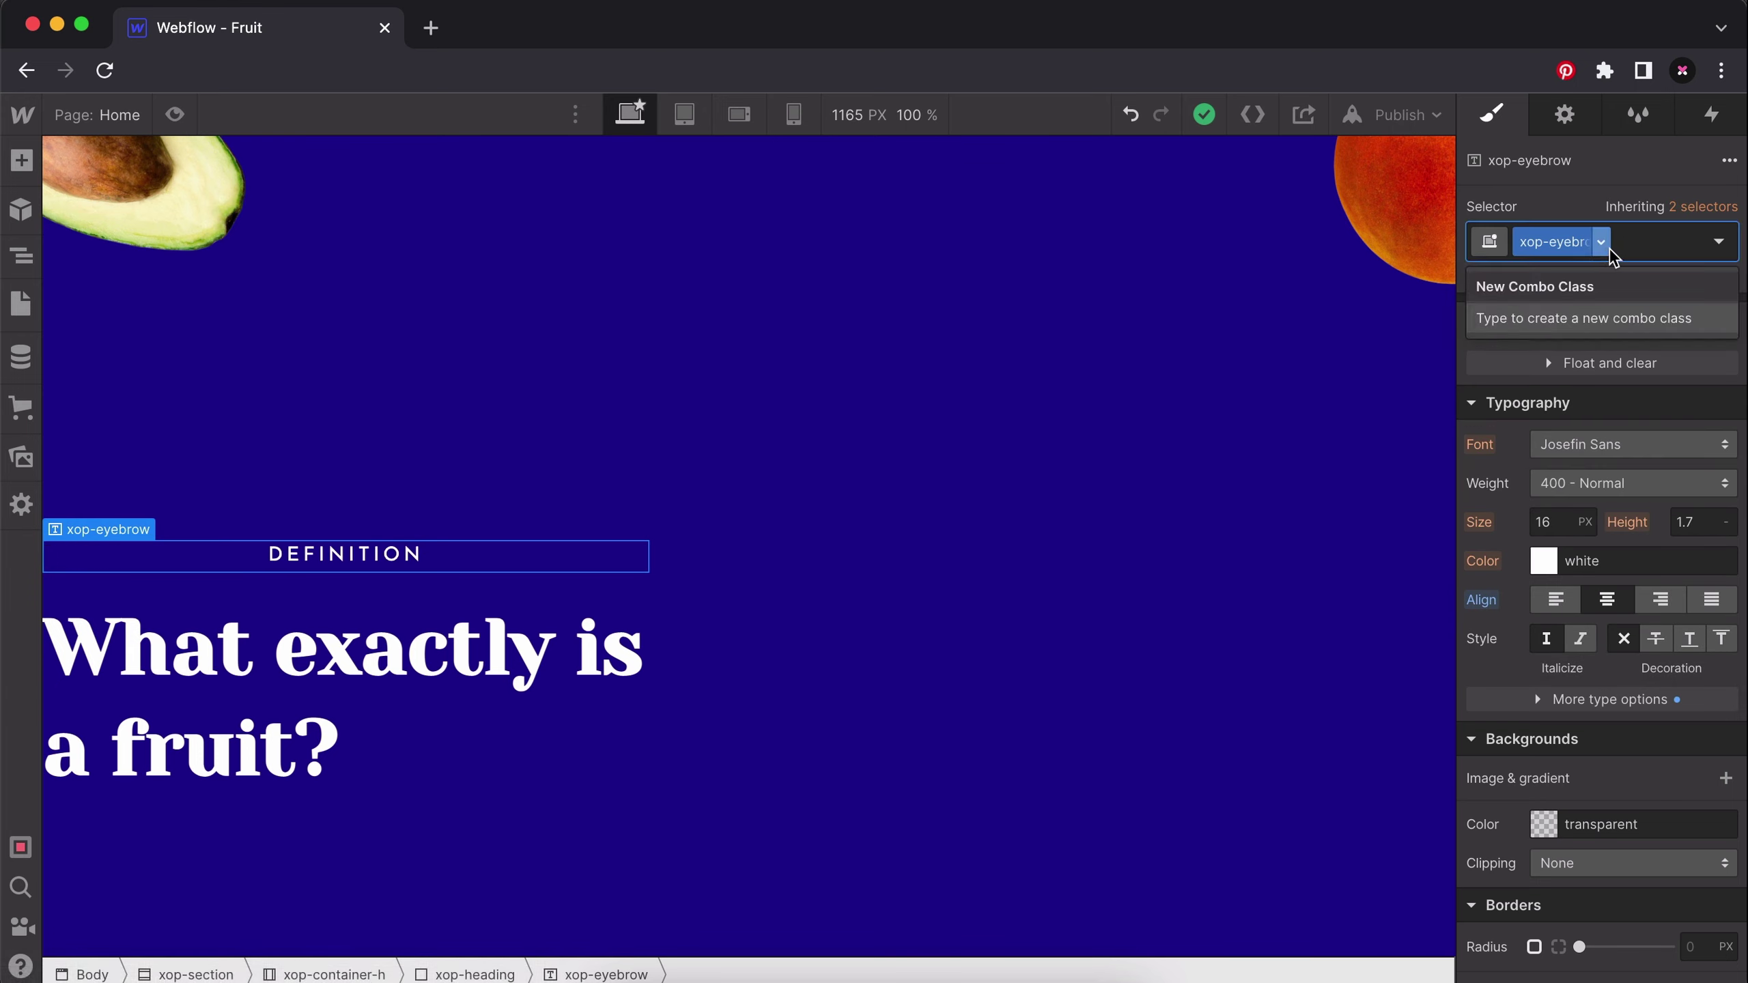
text(left)
key(Return)
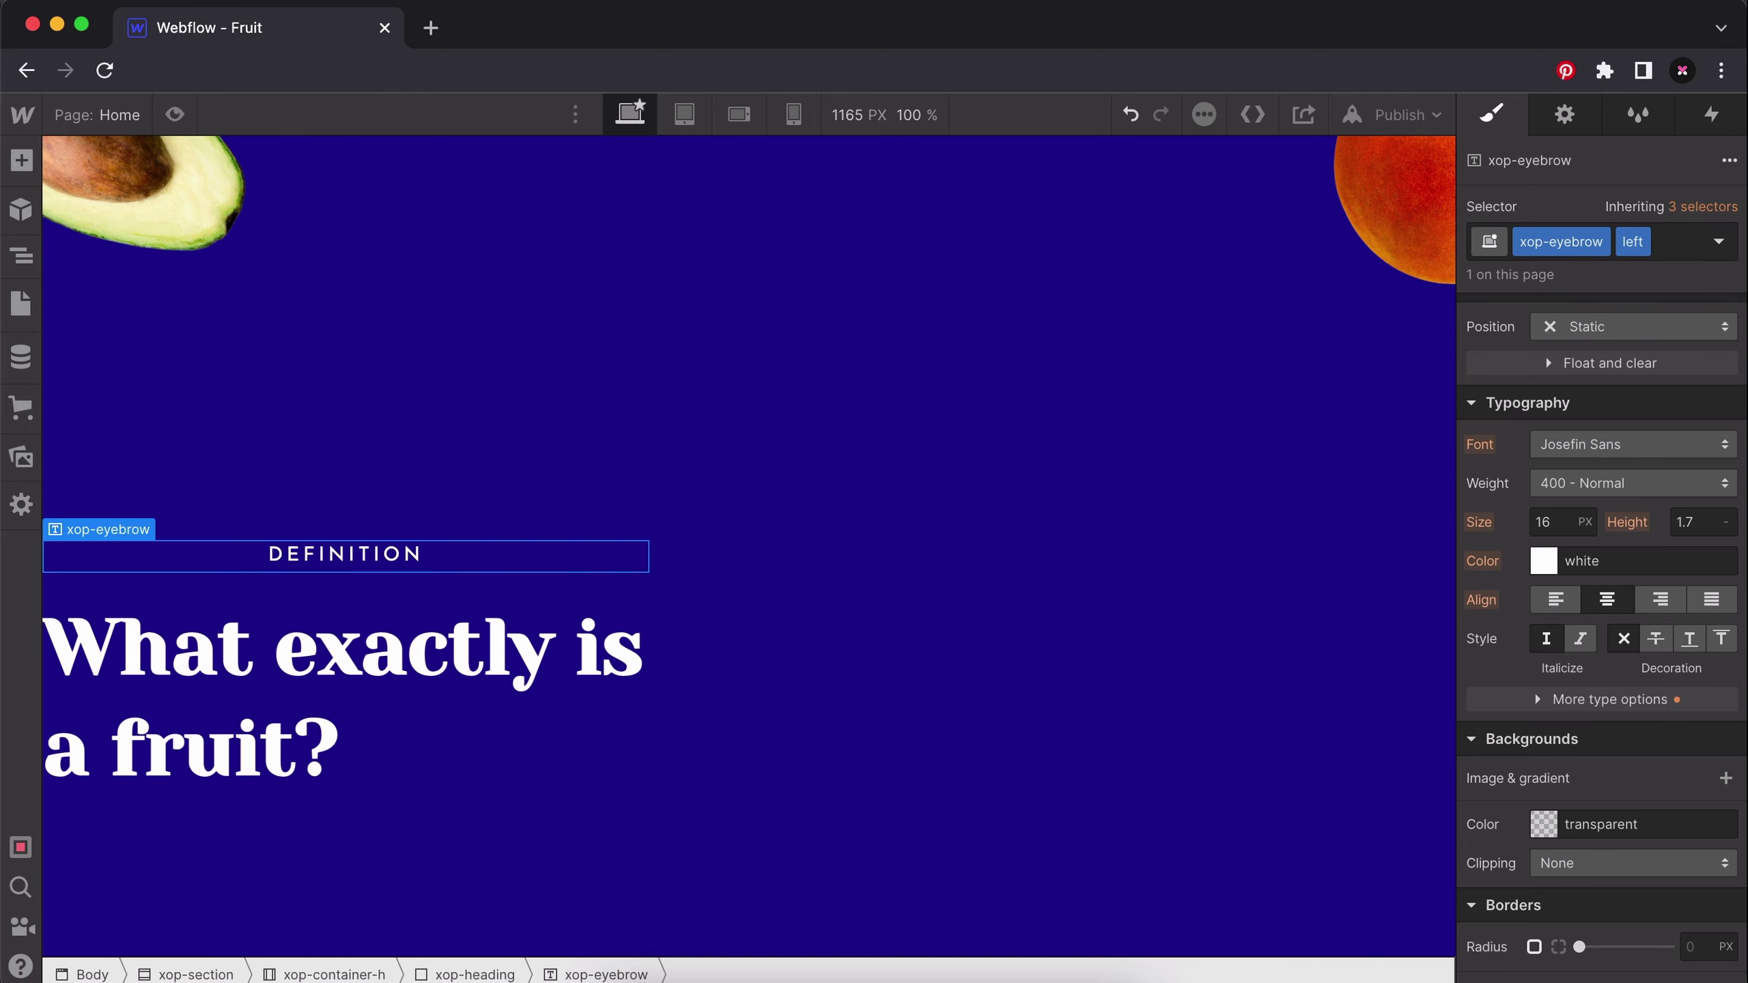
click(1555, 598)
scroll(1163, 484, up, 10)
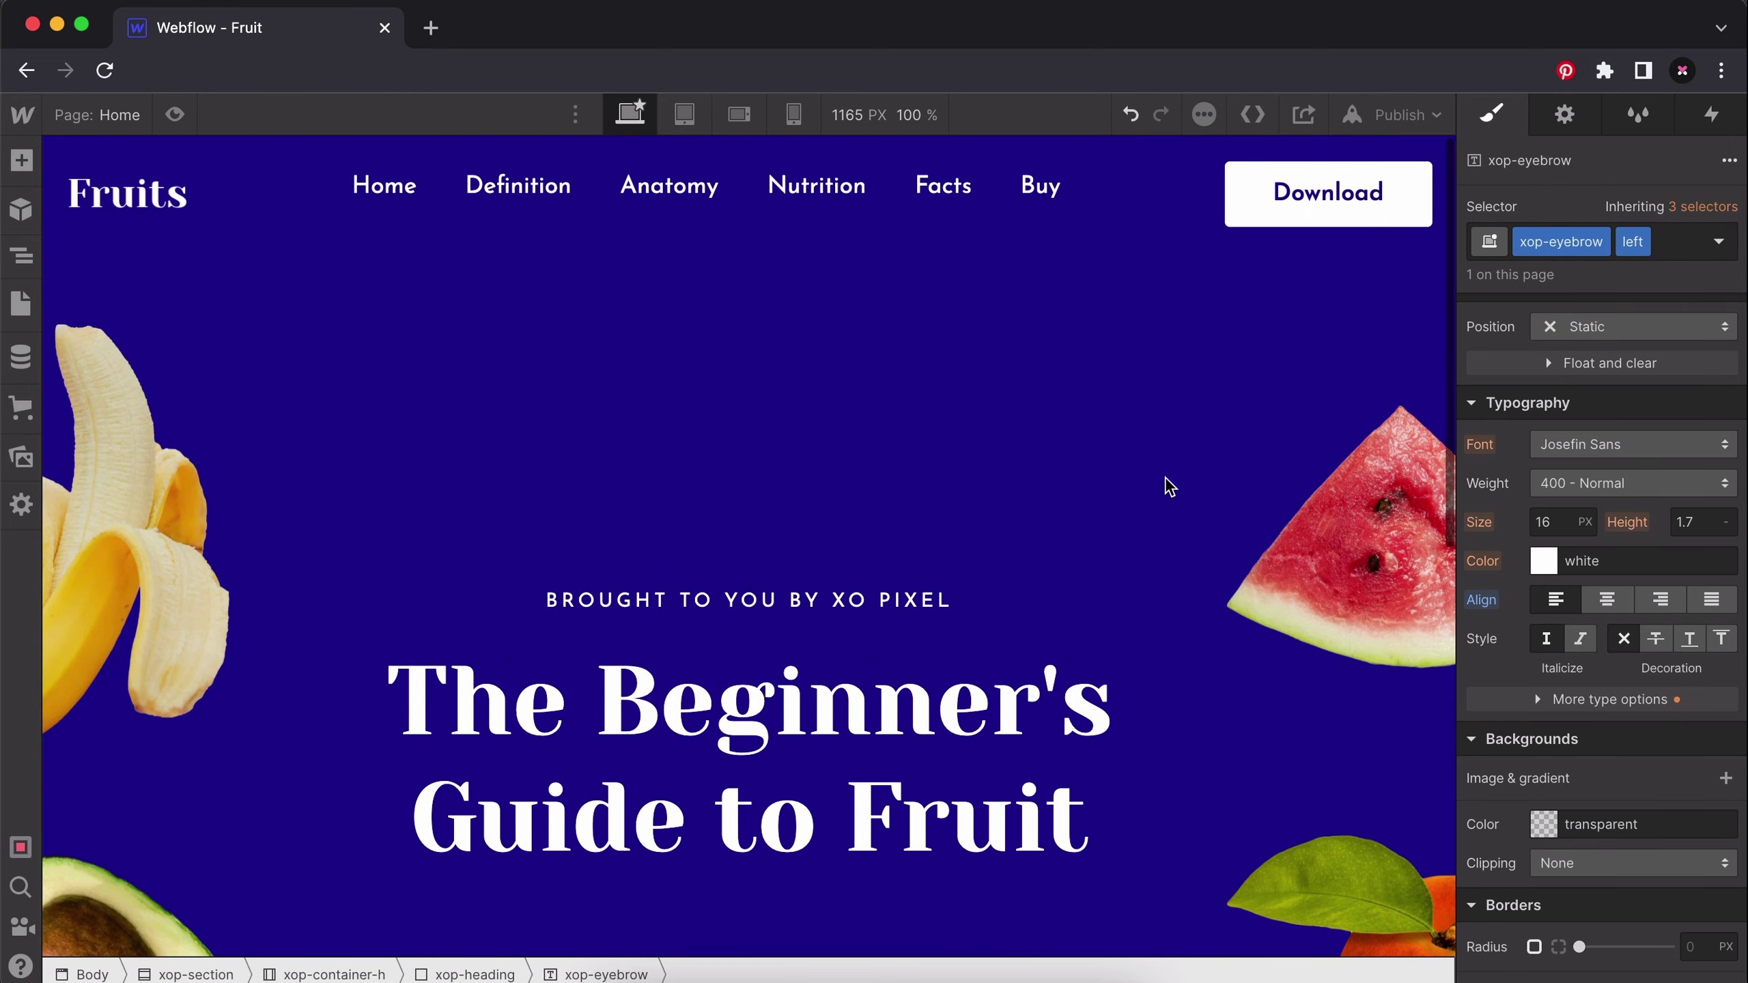
scroll(1168, 485, down, 10)
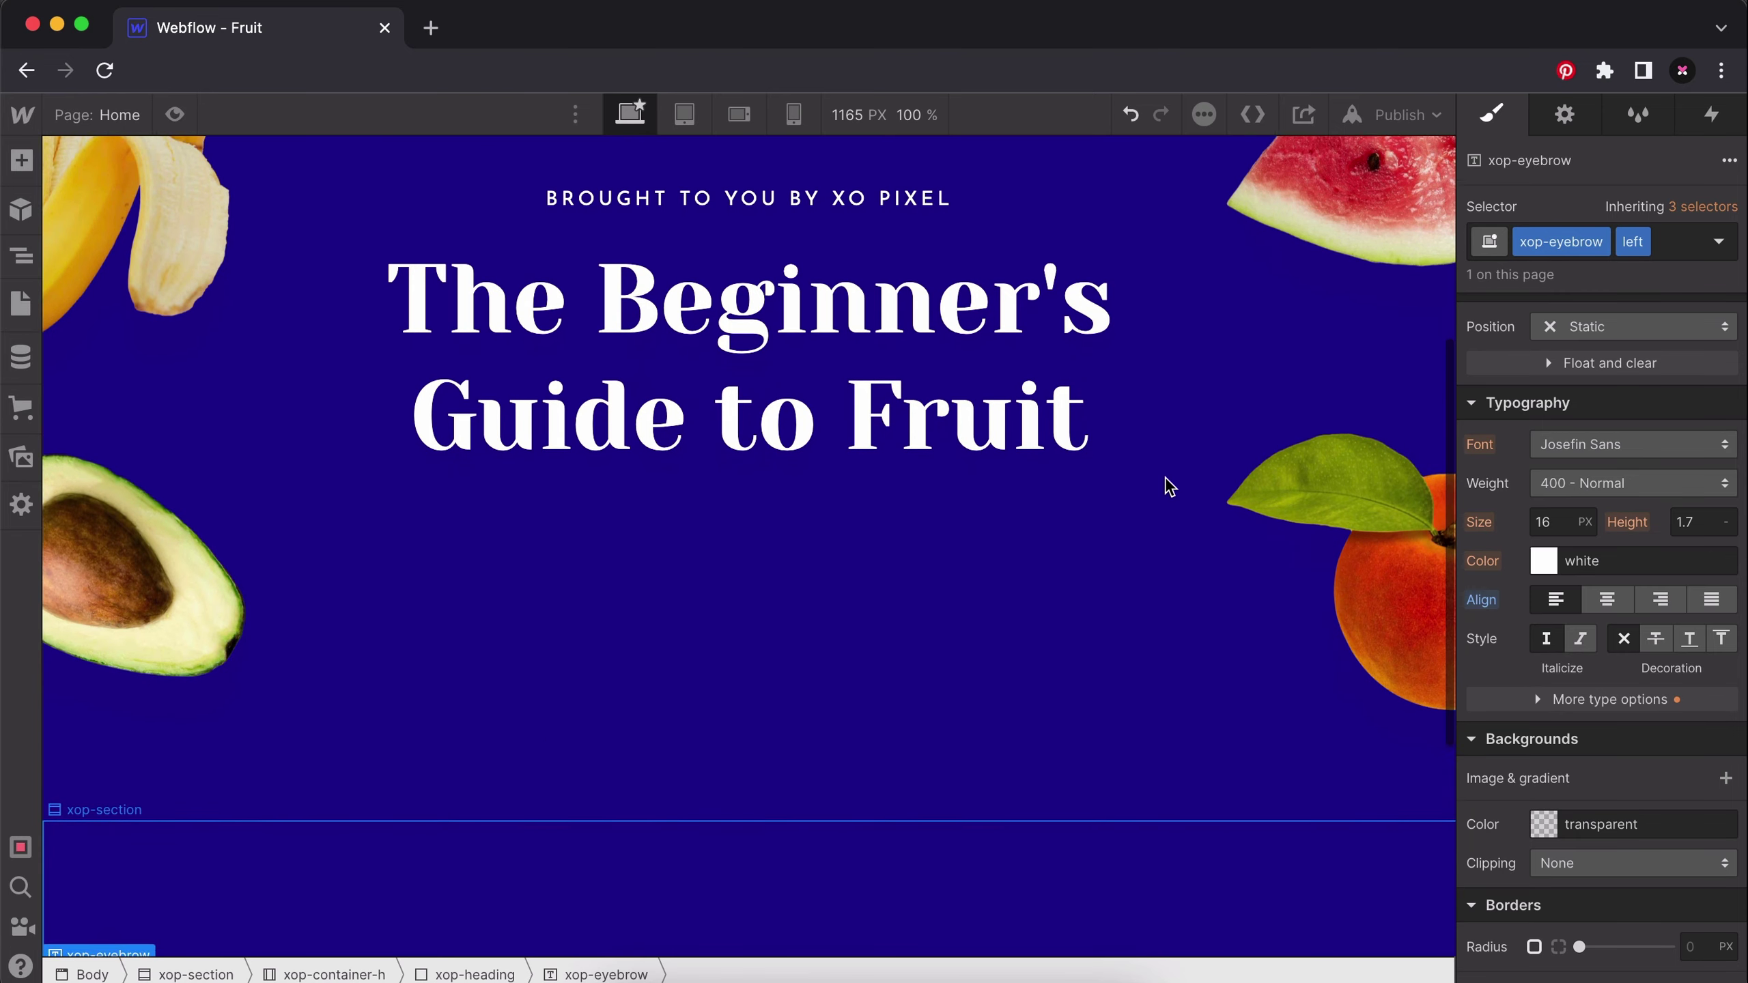
scroll(1168, 486, down, 3)
mouse_move(1641, 245)
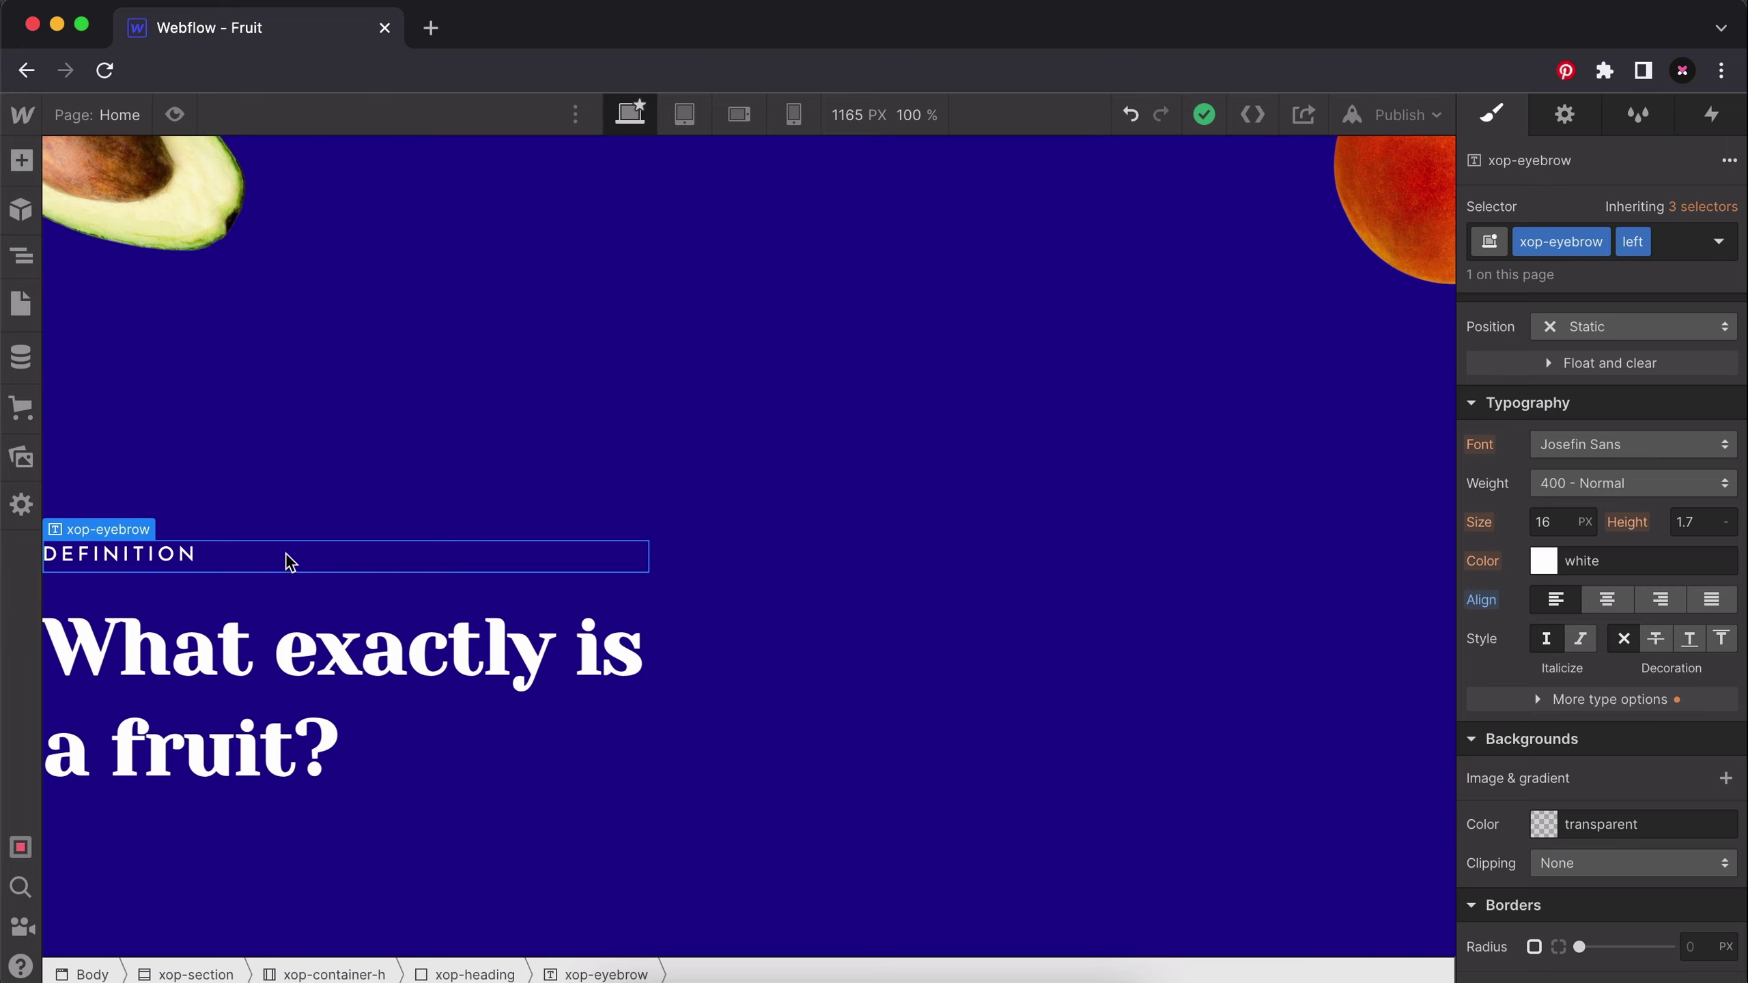
Add a paragraph below the heading block reading "In botany, a fruit is the seed-bearing structure in flowering plants that is formed from the ovary after flowering.".
click(22, 160)
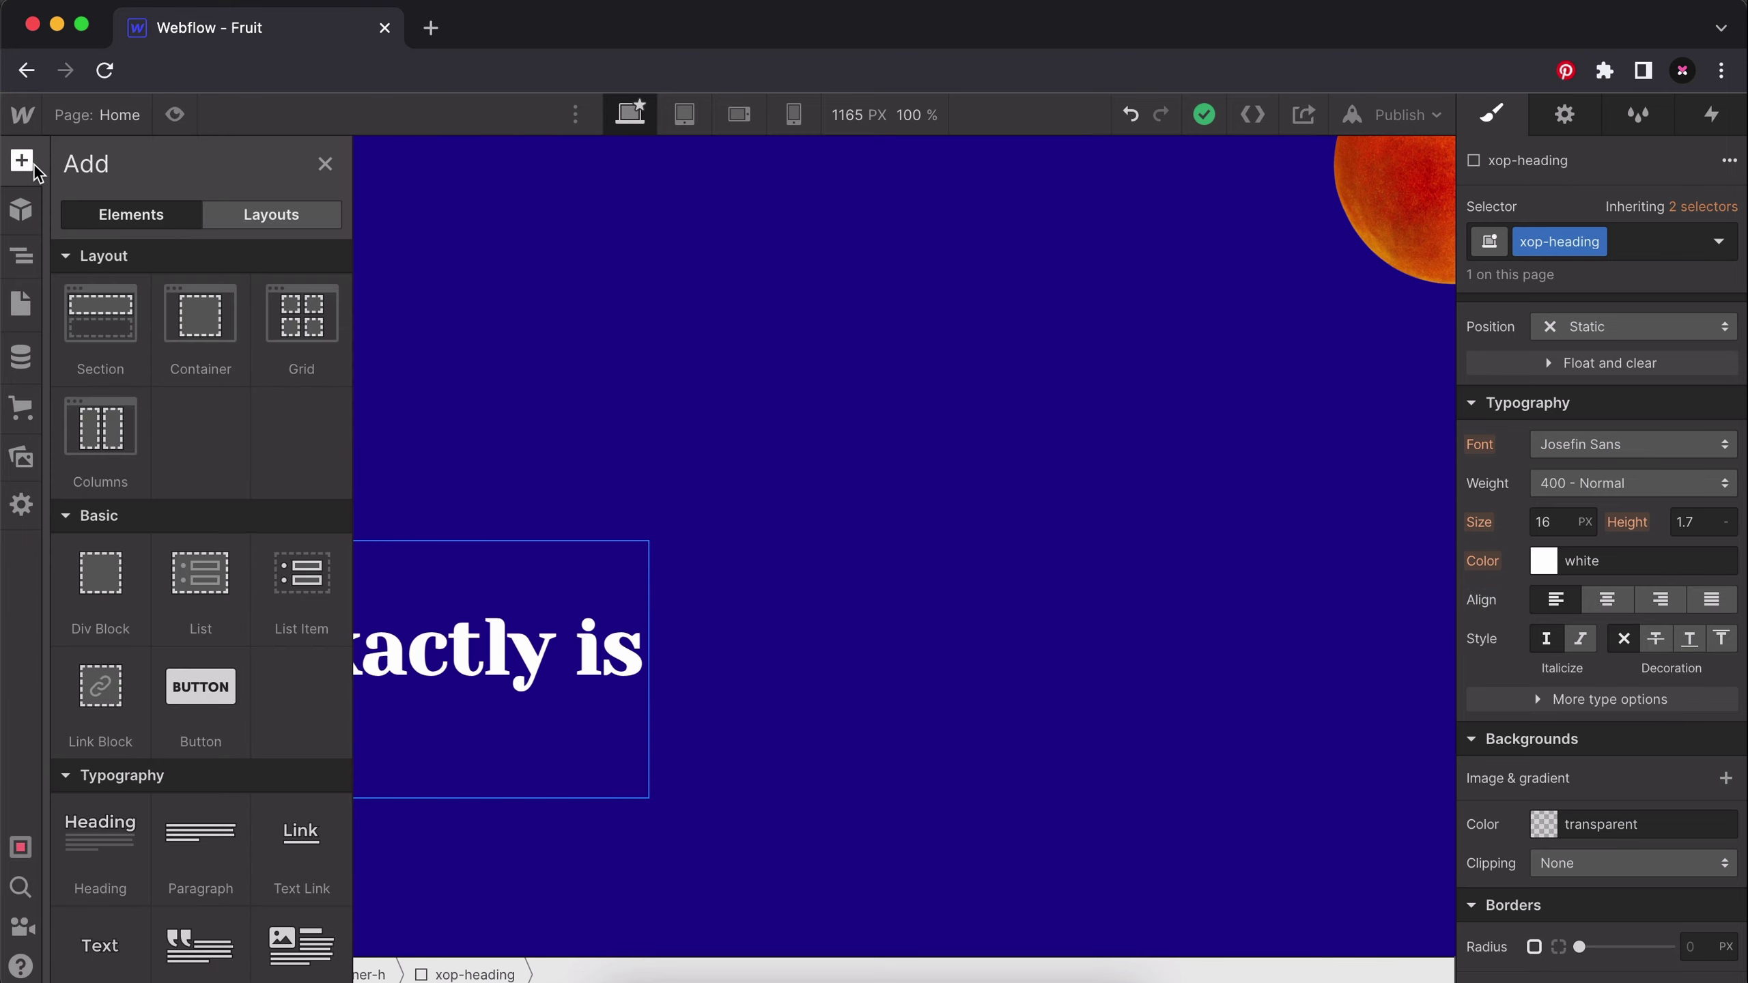
drag(151, 830, 990, 640)
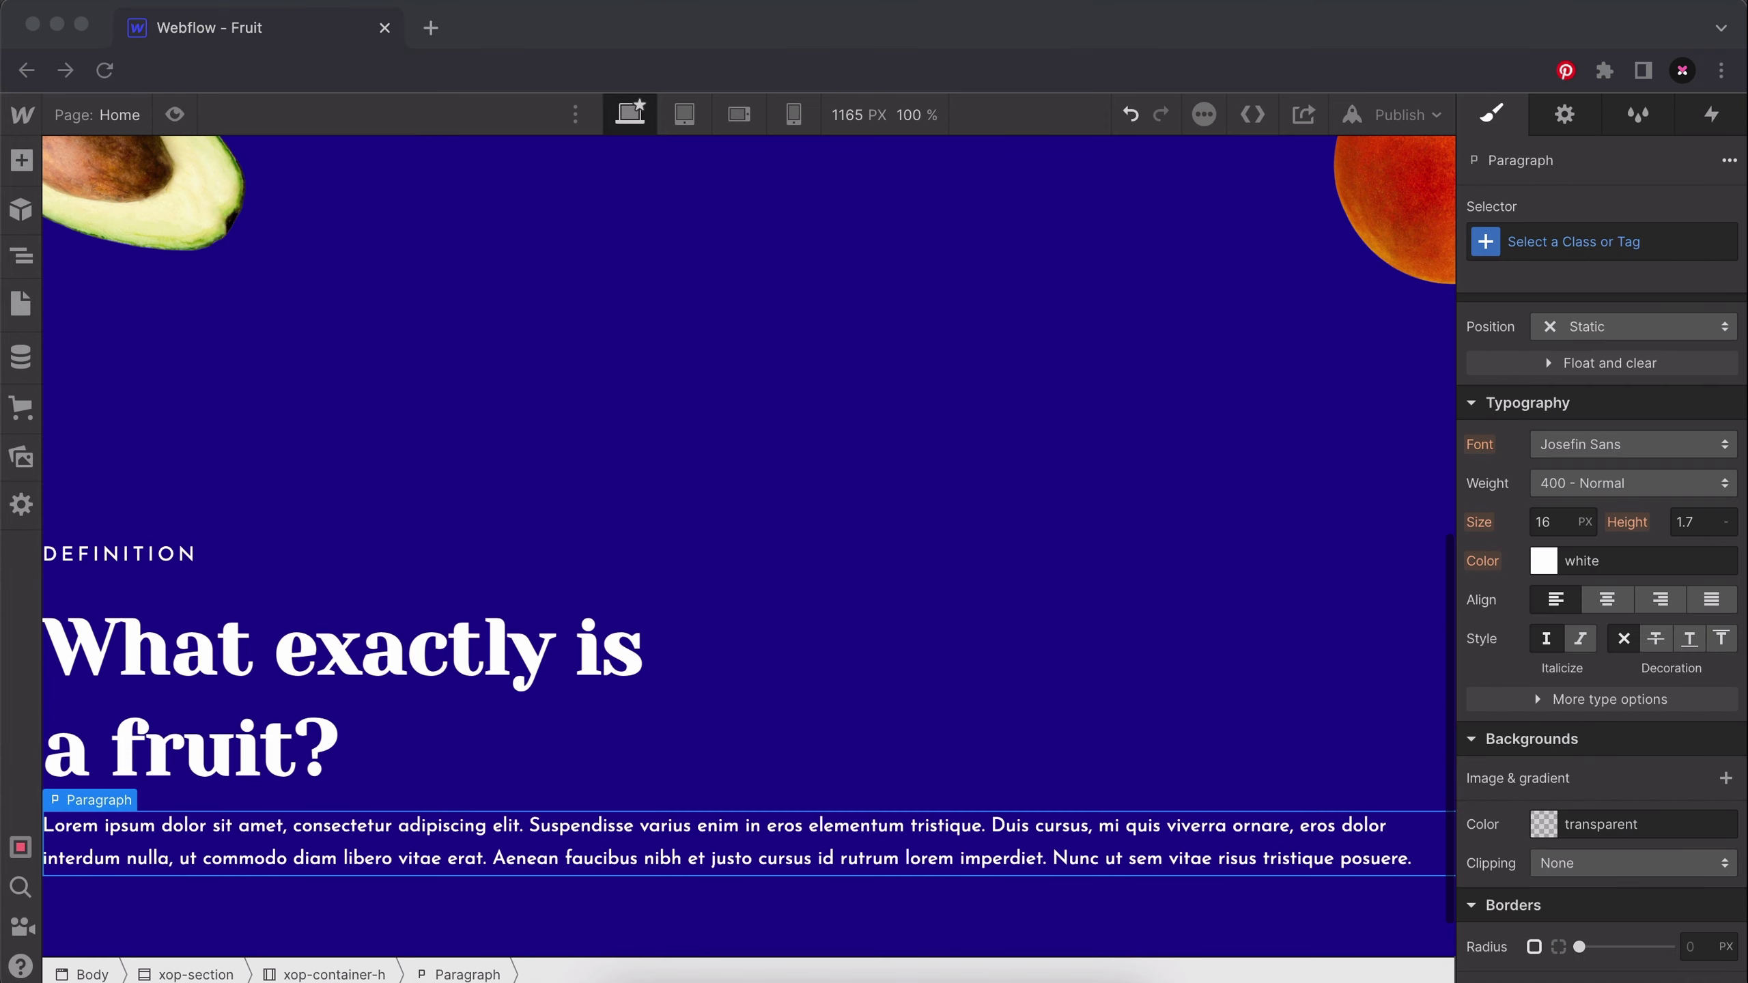
double_click(750, 828)
text(In botany, a fruit is the seed-bearing structure in flowering plants that is formed from the ovary after flowering.)
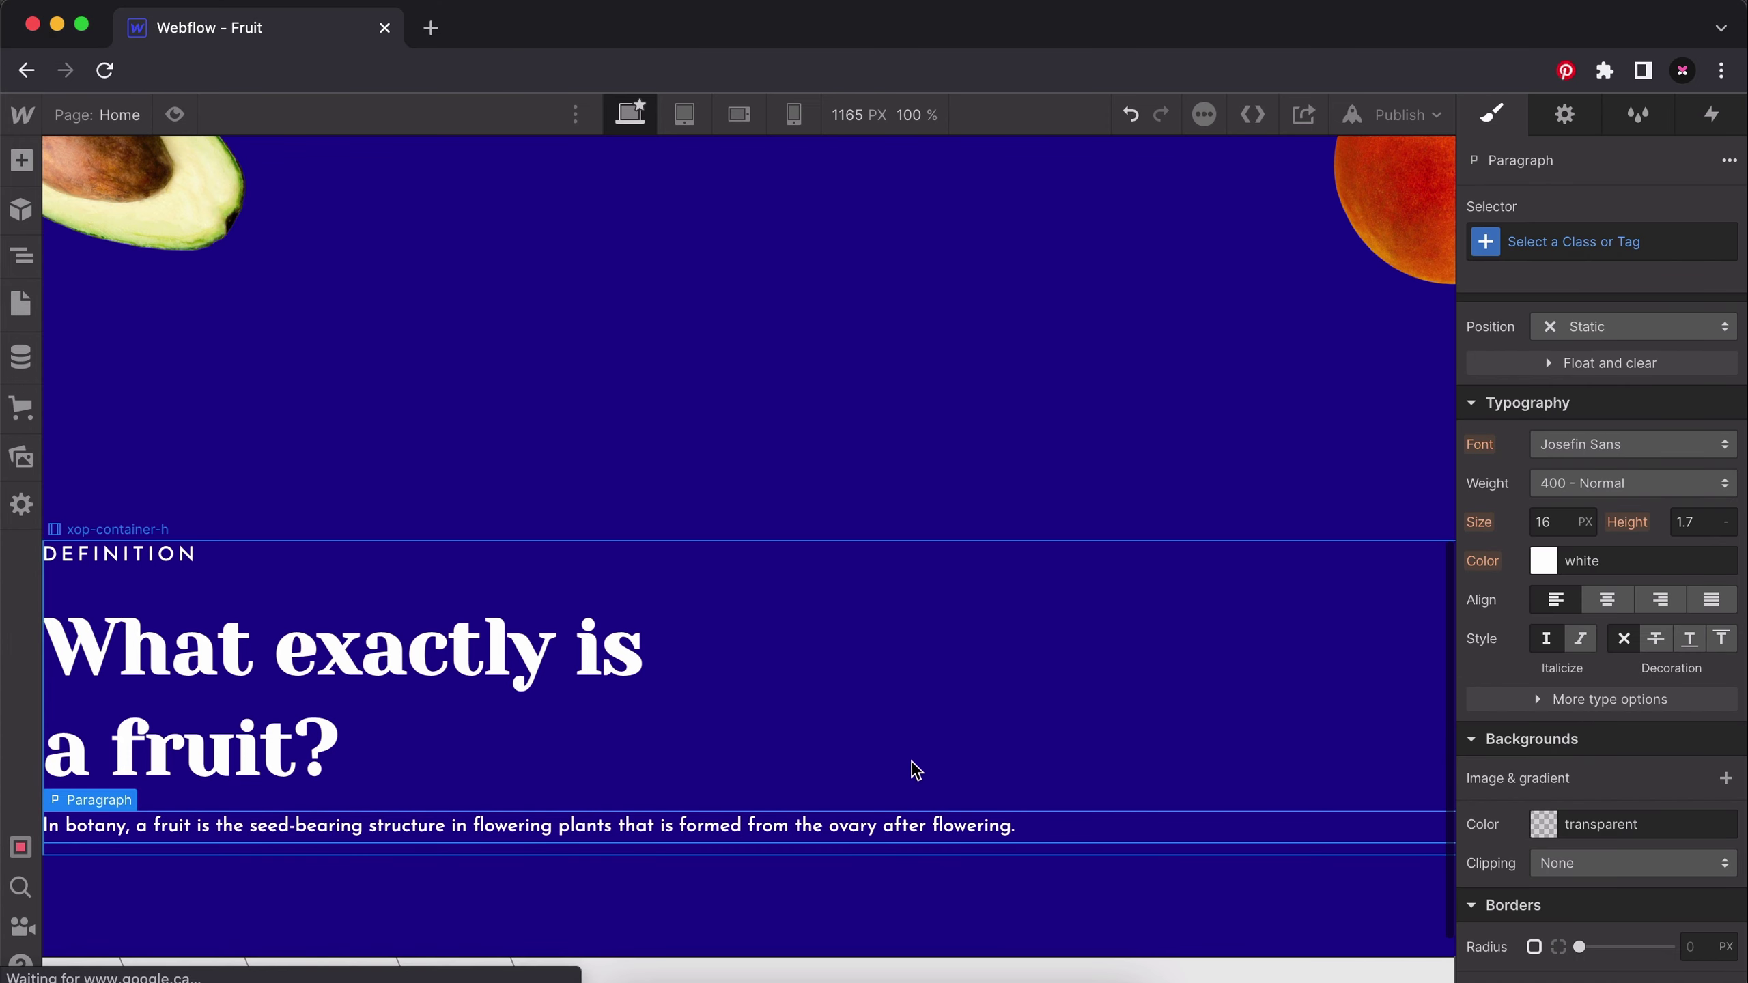
Set the new paragraph's font size to 1.5 rem.
click(1552, 523)
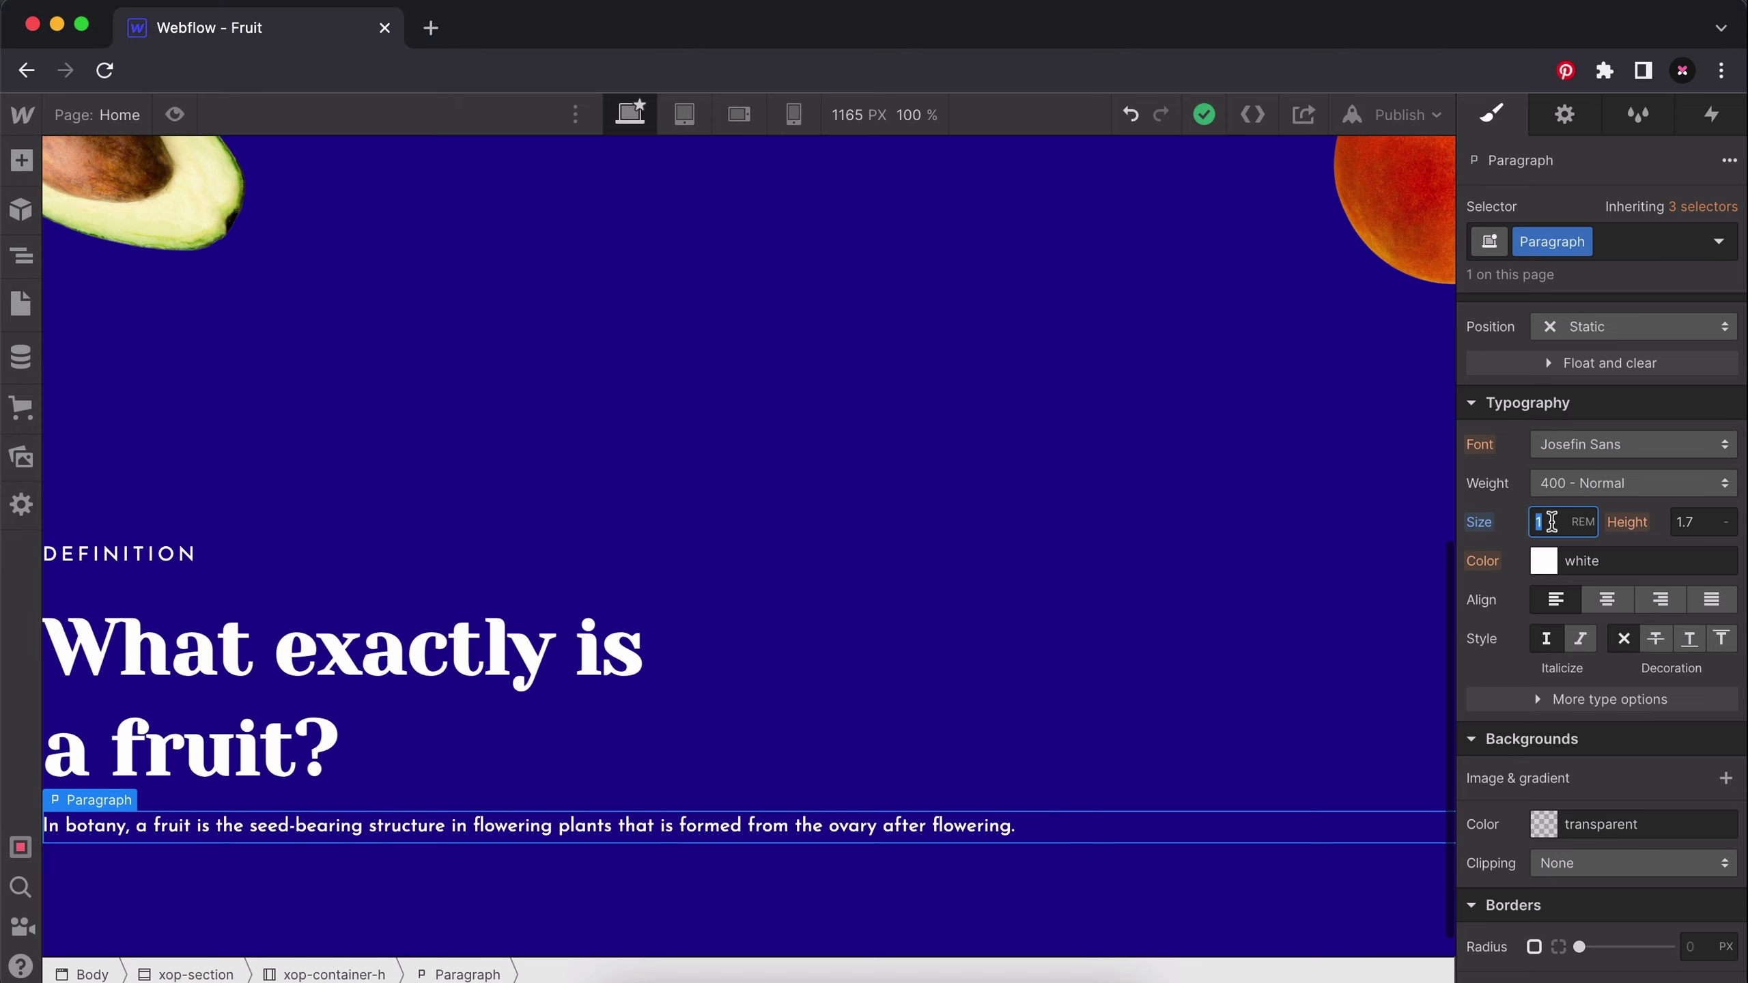
text(1.5)
key(Return)
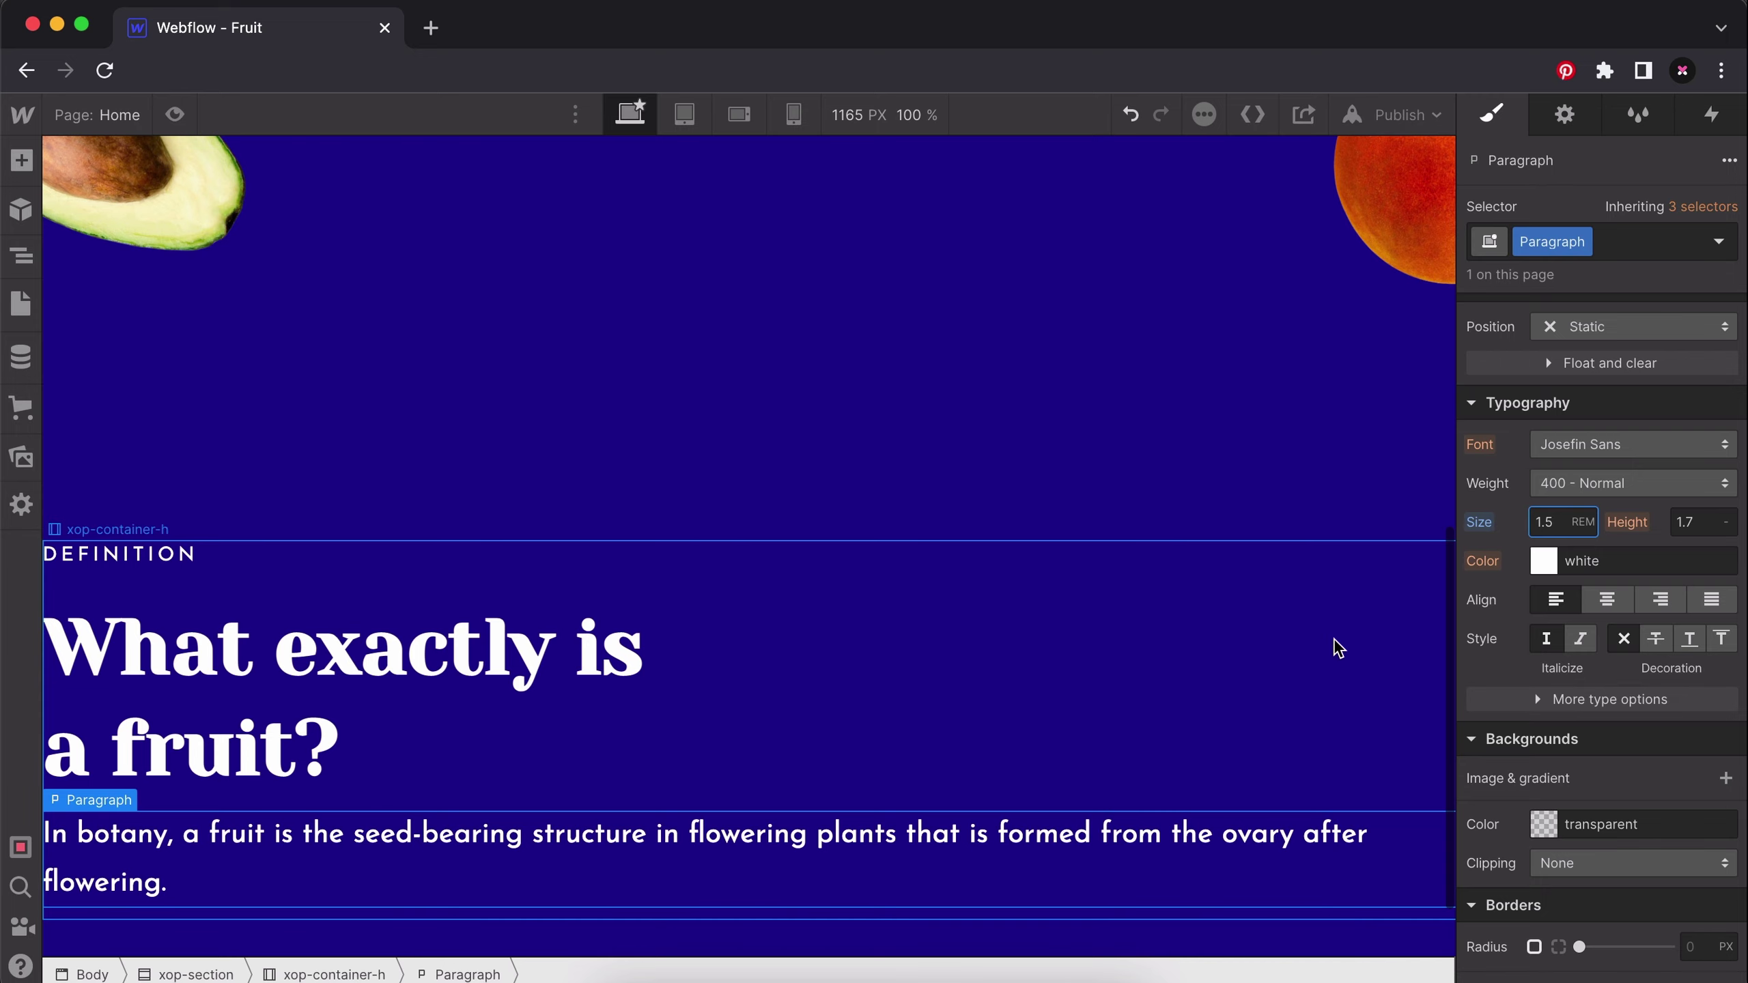
Rename the paragraph's class as xop-p.
click(1552, 241)
click(1558, 275)
text(xop)
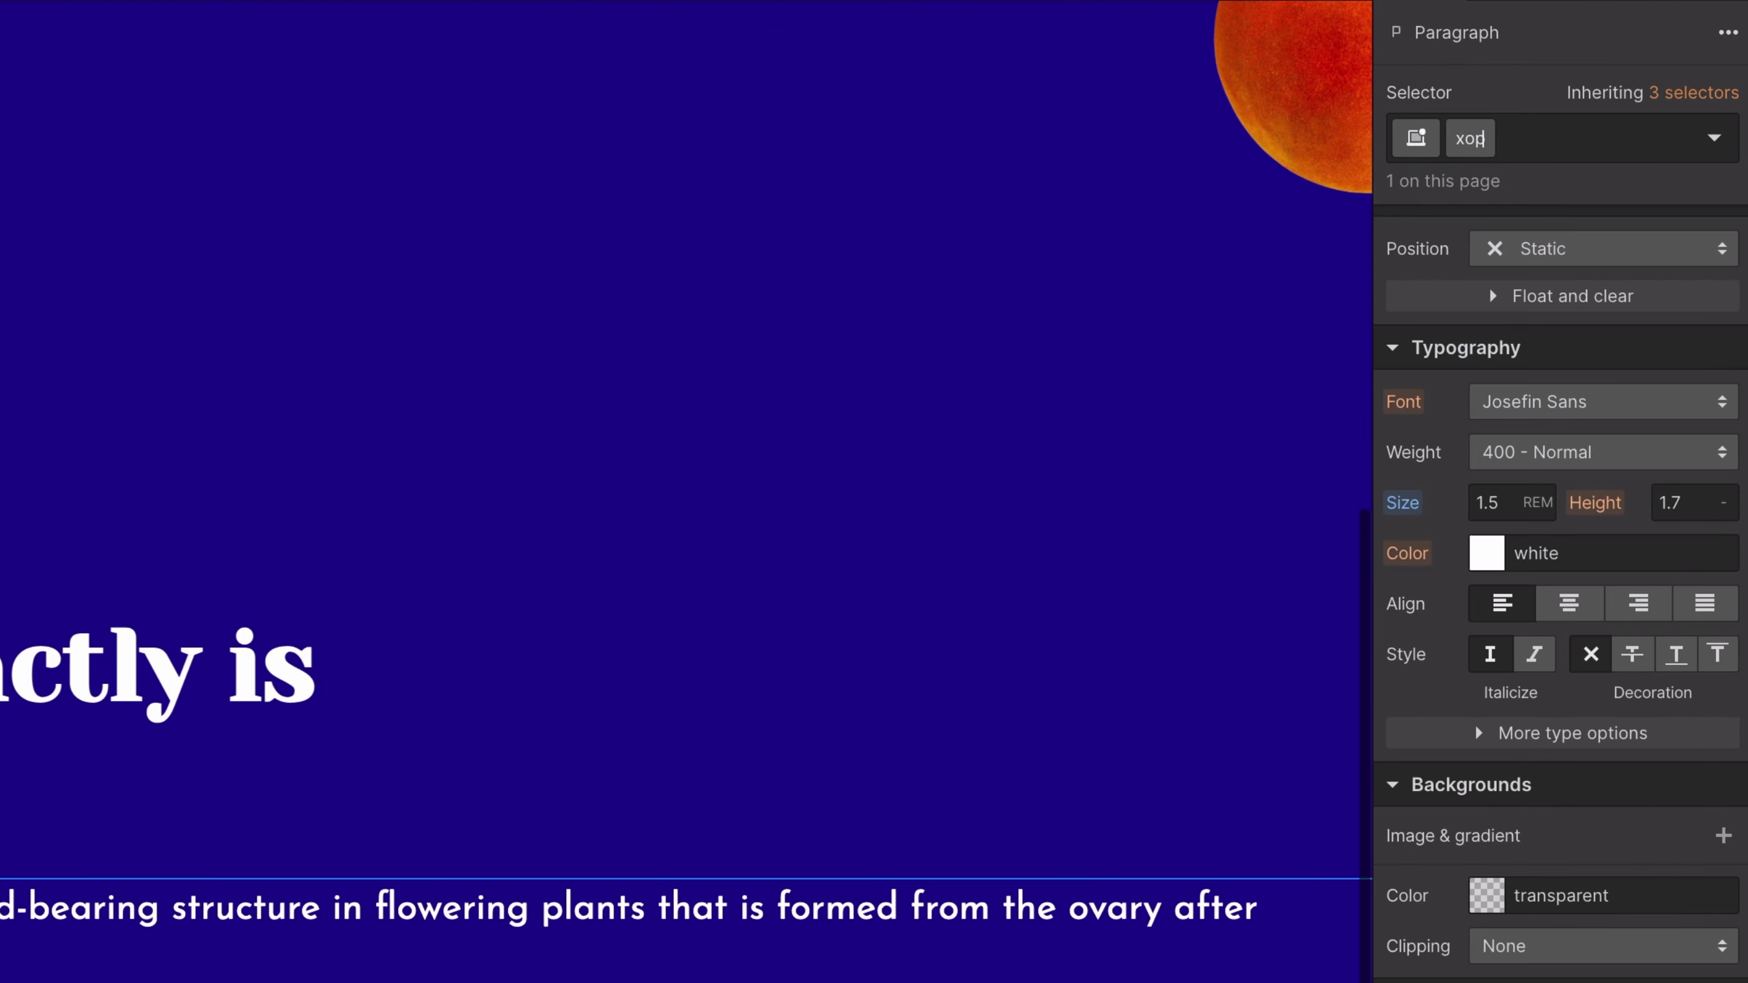
text(-p)
key(Return)
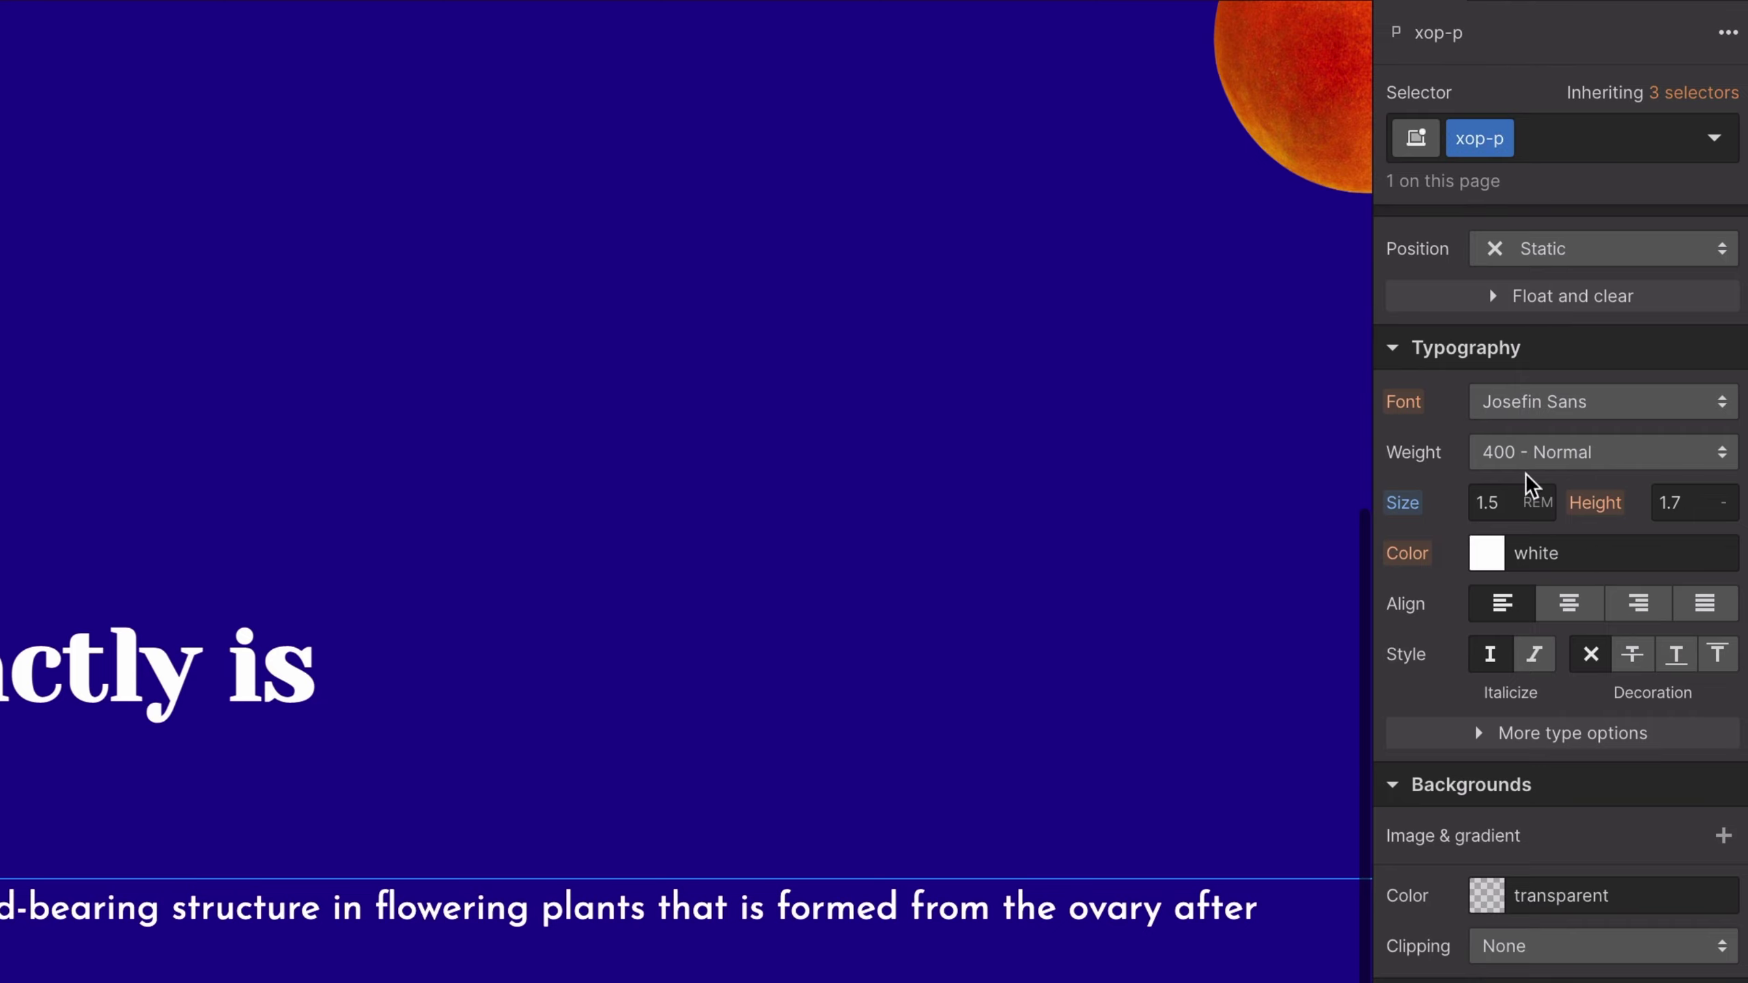
Limit the xop-p paragraph to a maximum width of 500 px.
scroll(1520, 482, up, 10)
click(1517, 735)
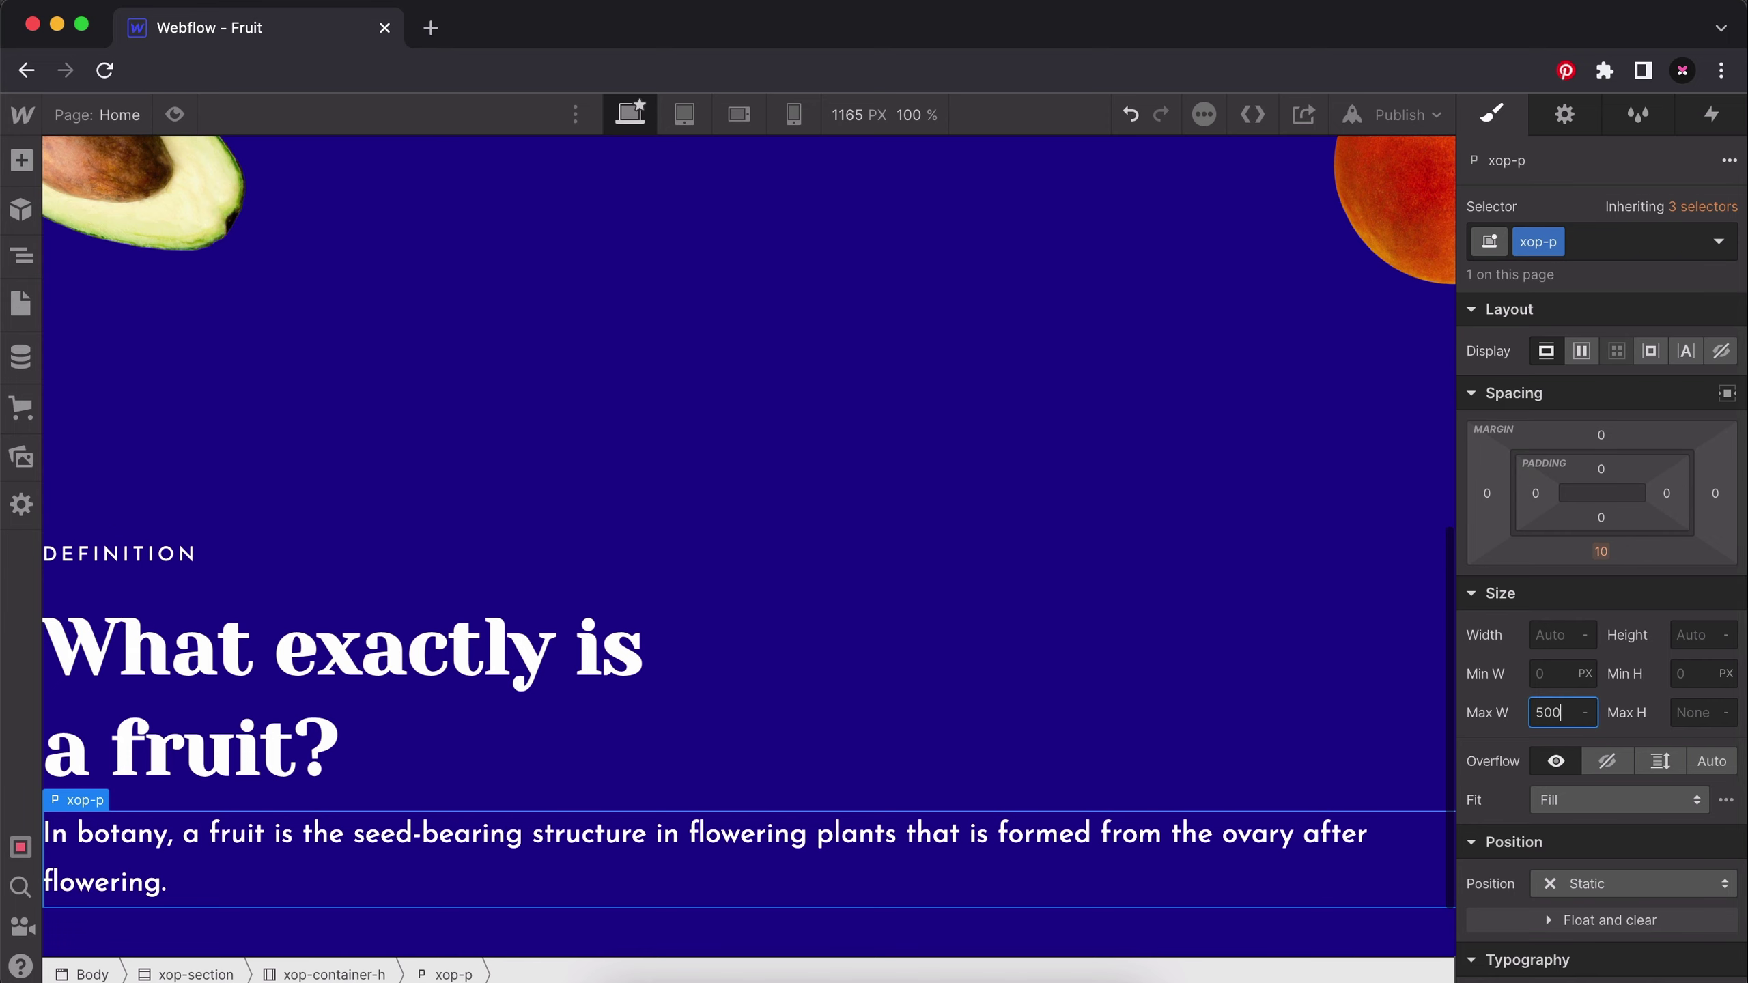
key(Return)
scroll(1101, 609, down, 1)
Make xop-container-h a horizontal flex layout with its children justified by space between.
click(1101, 609)
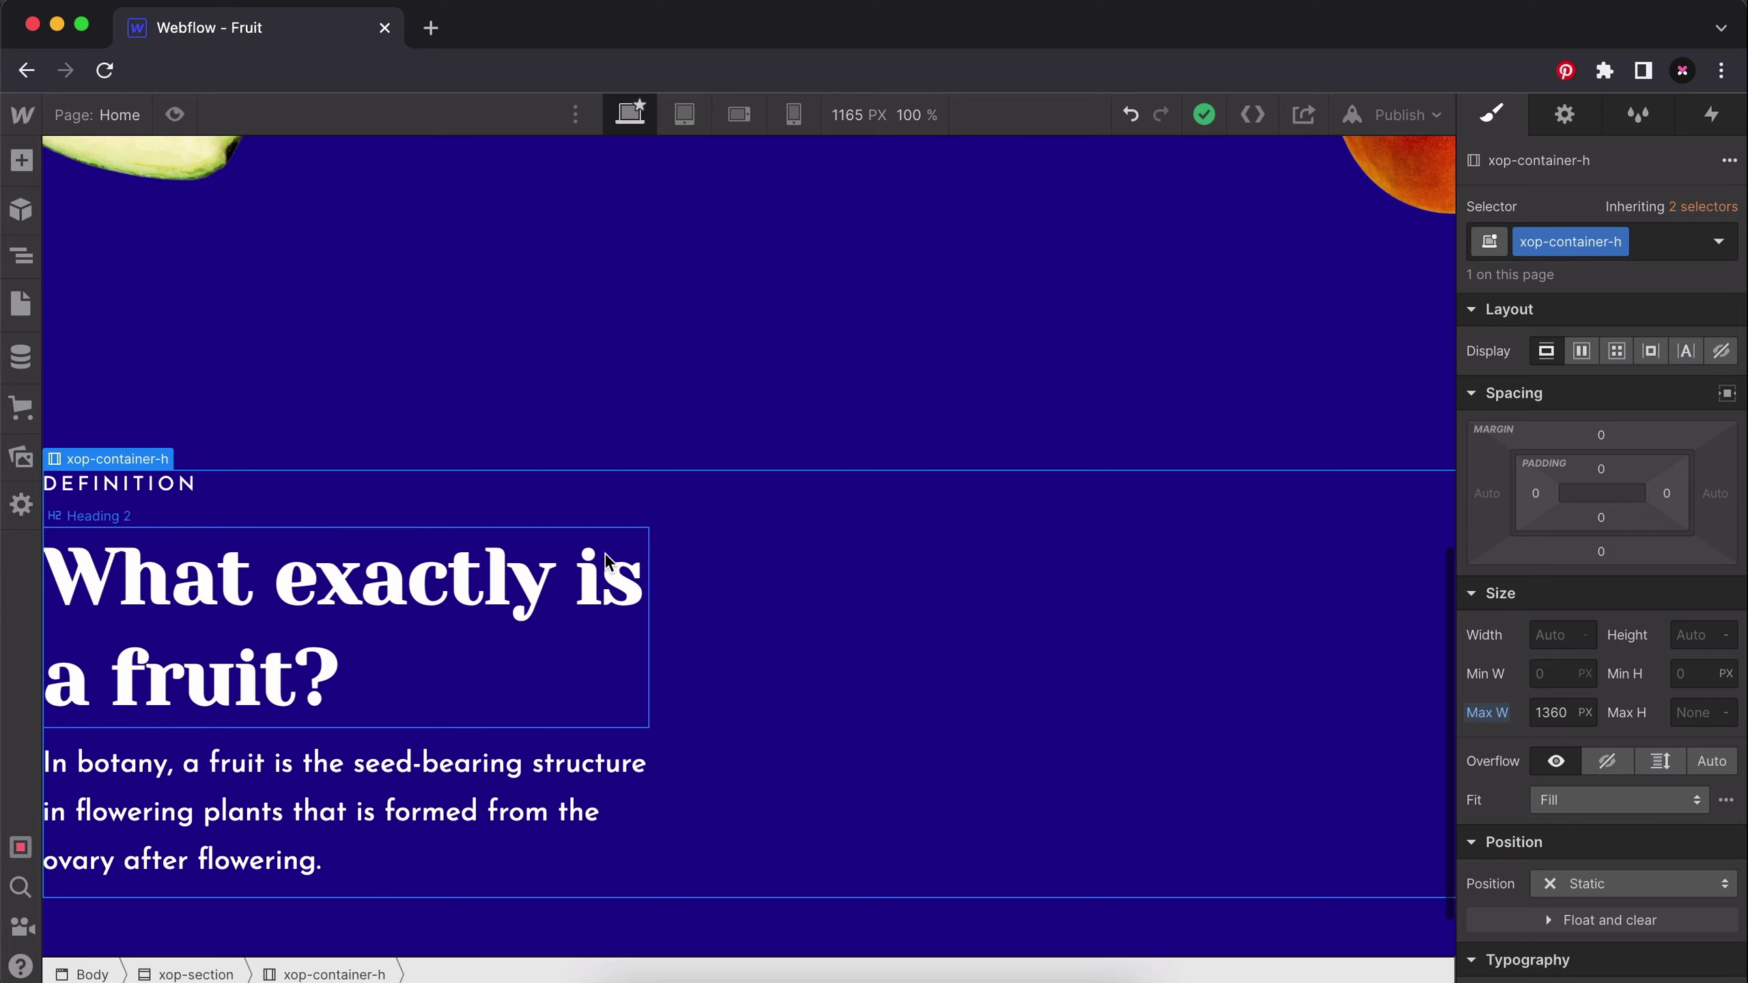
click(647, 522)
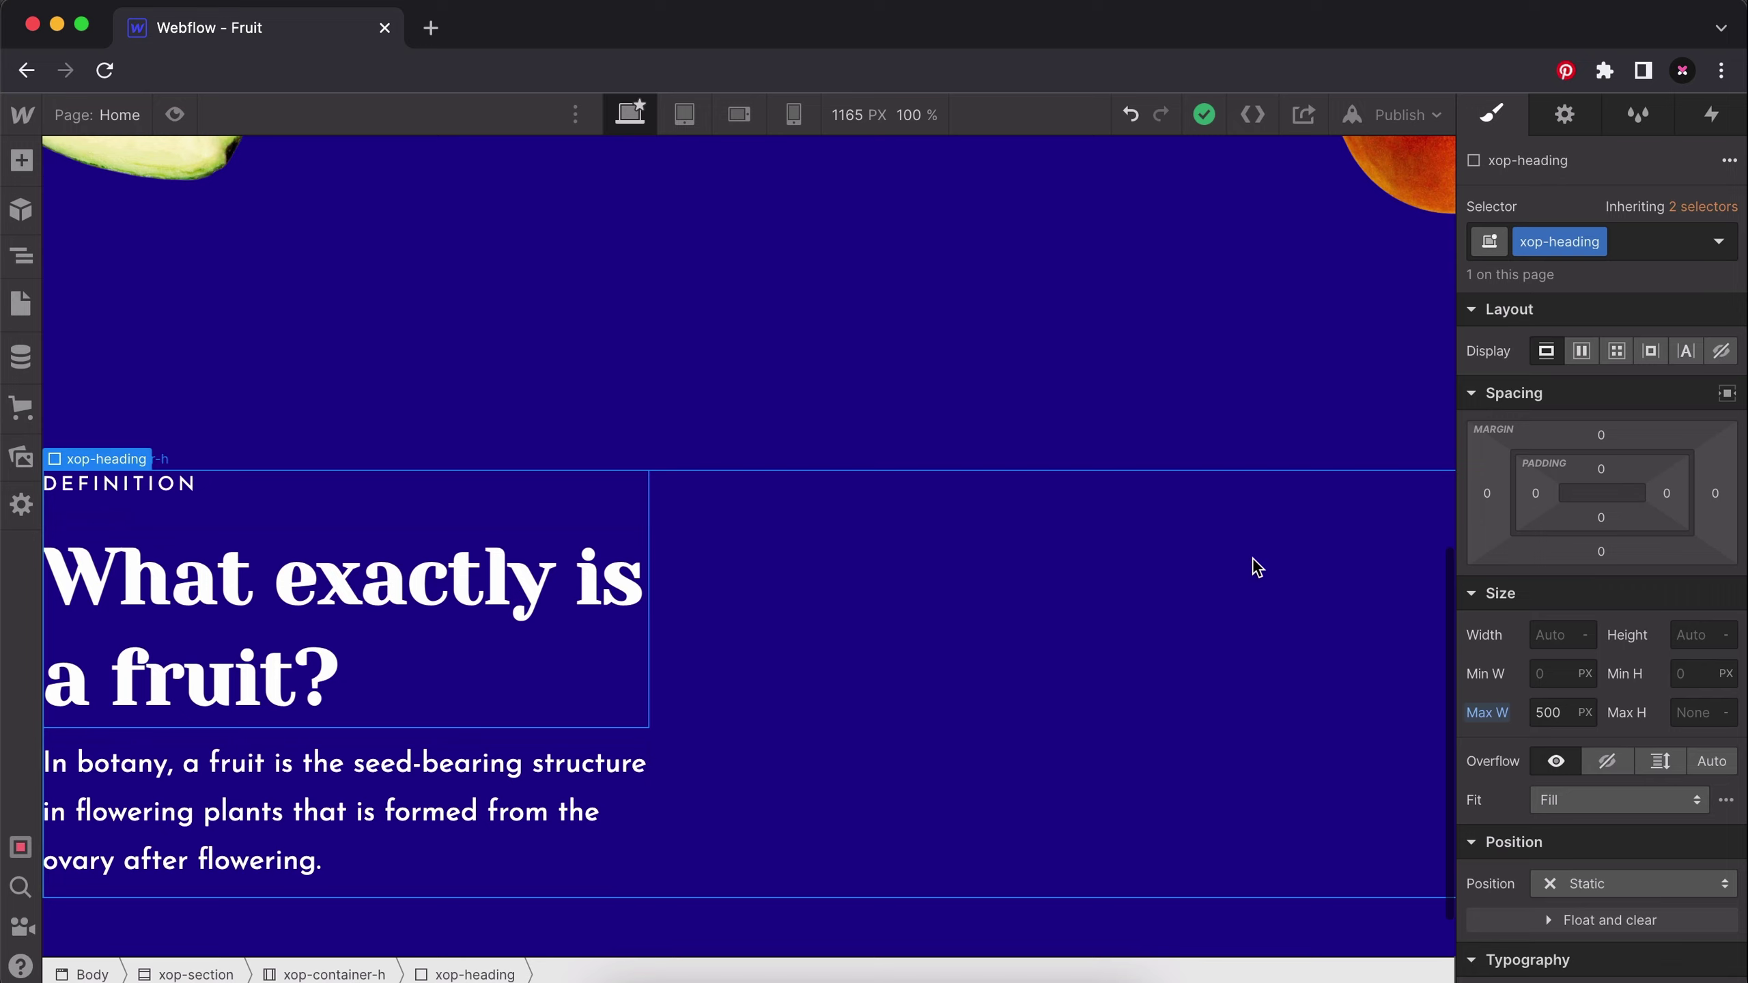
click(810, 587)
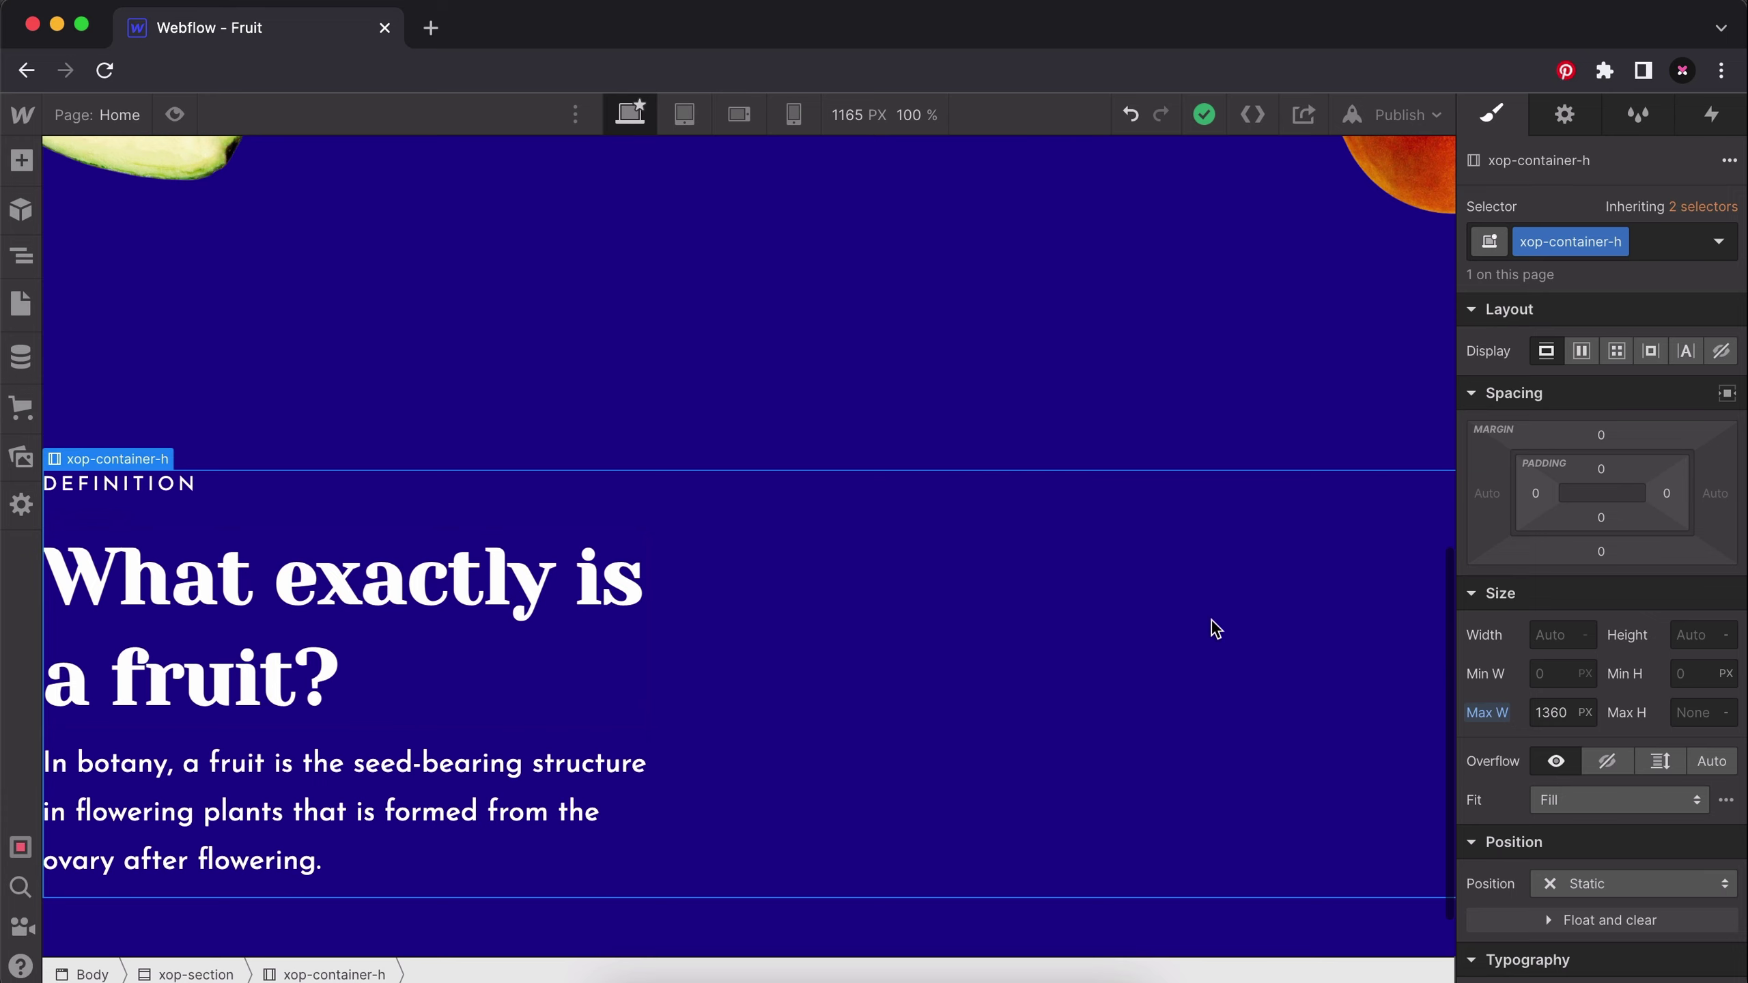
click(1581, 352)
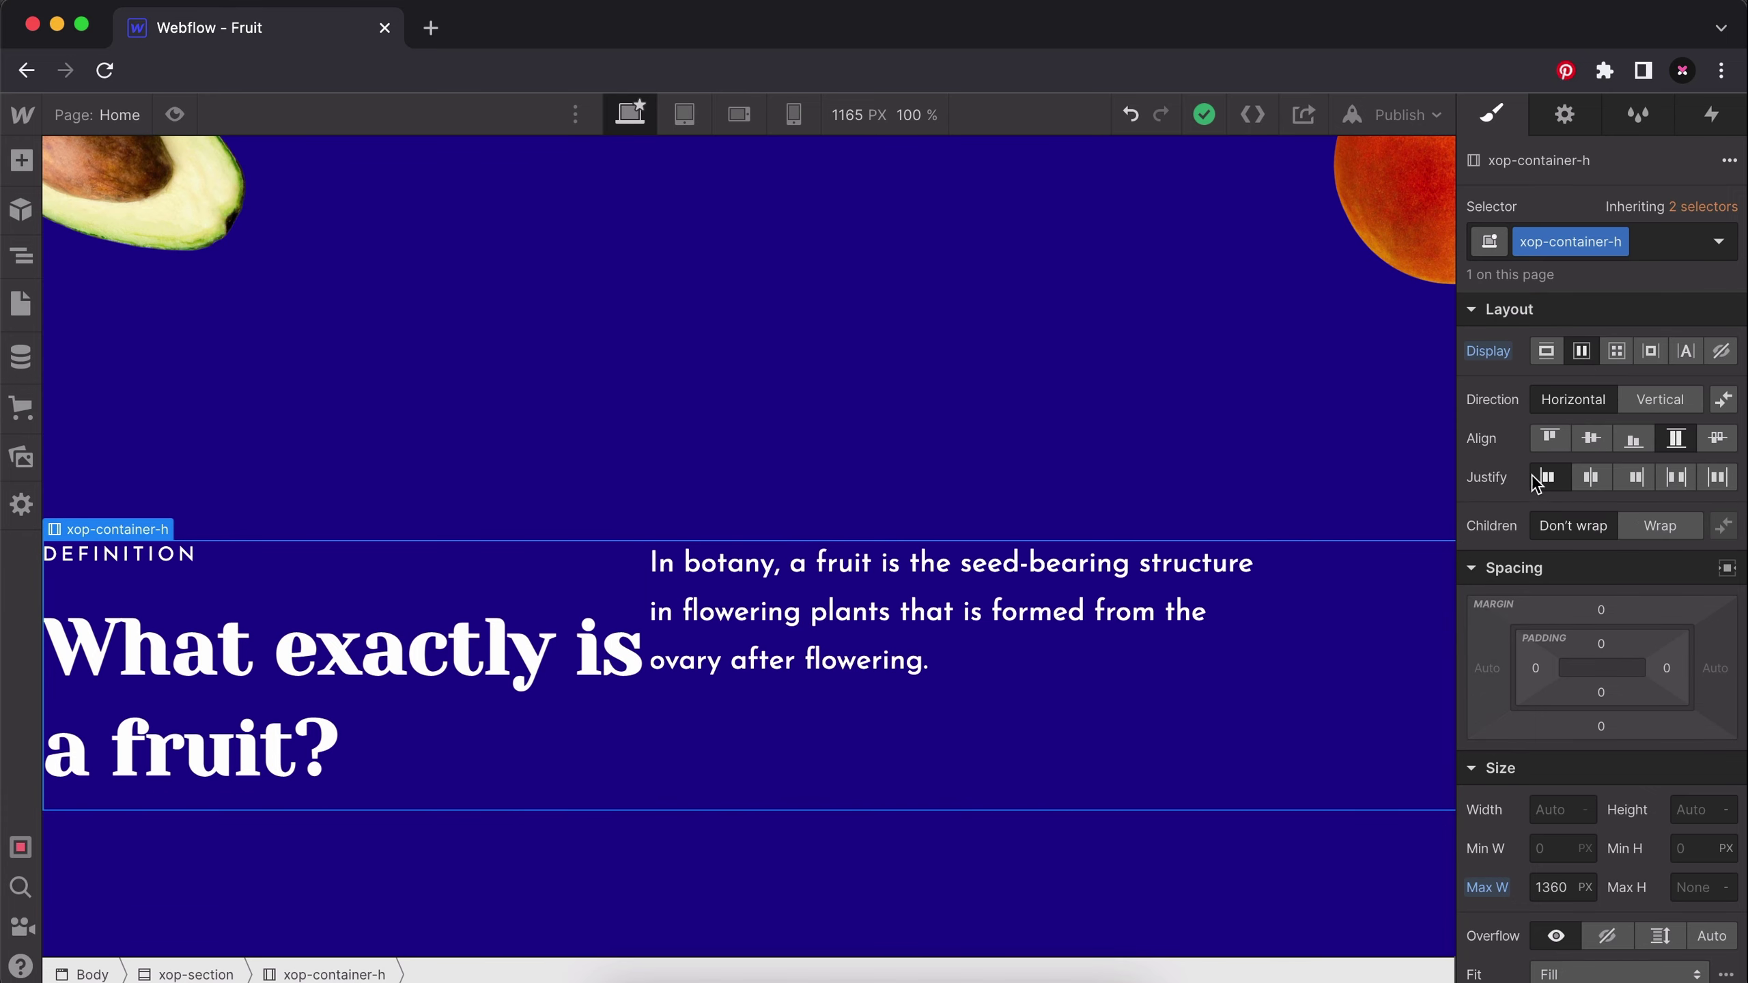
click(1676, 478)
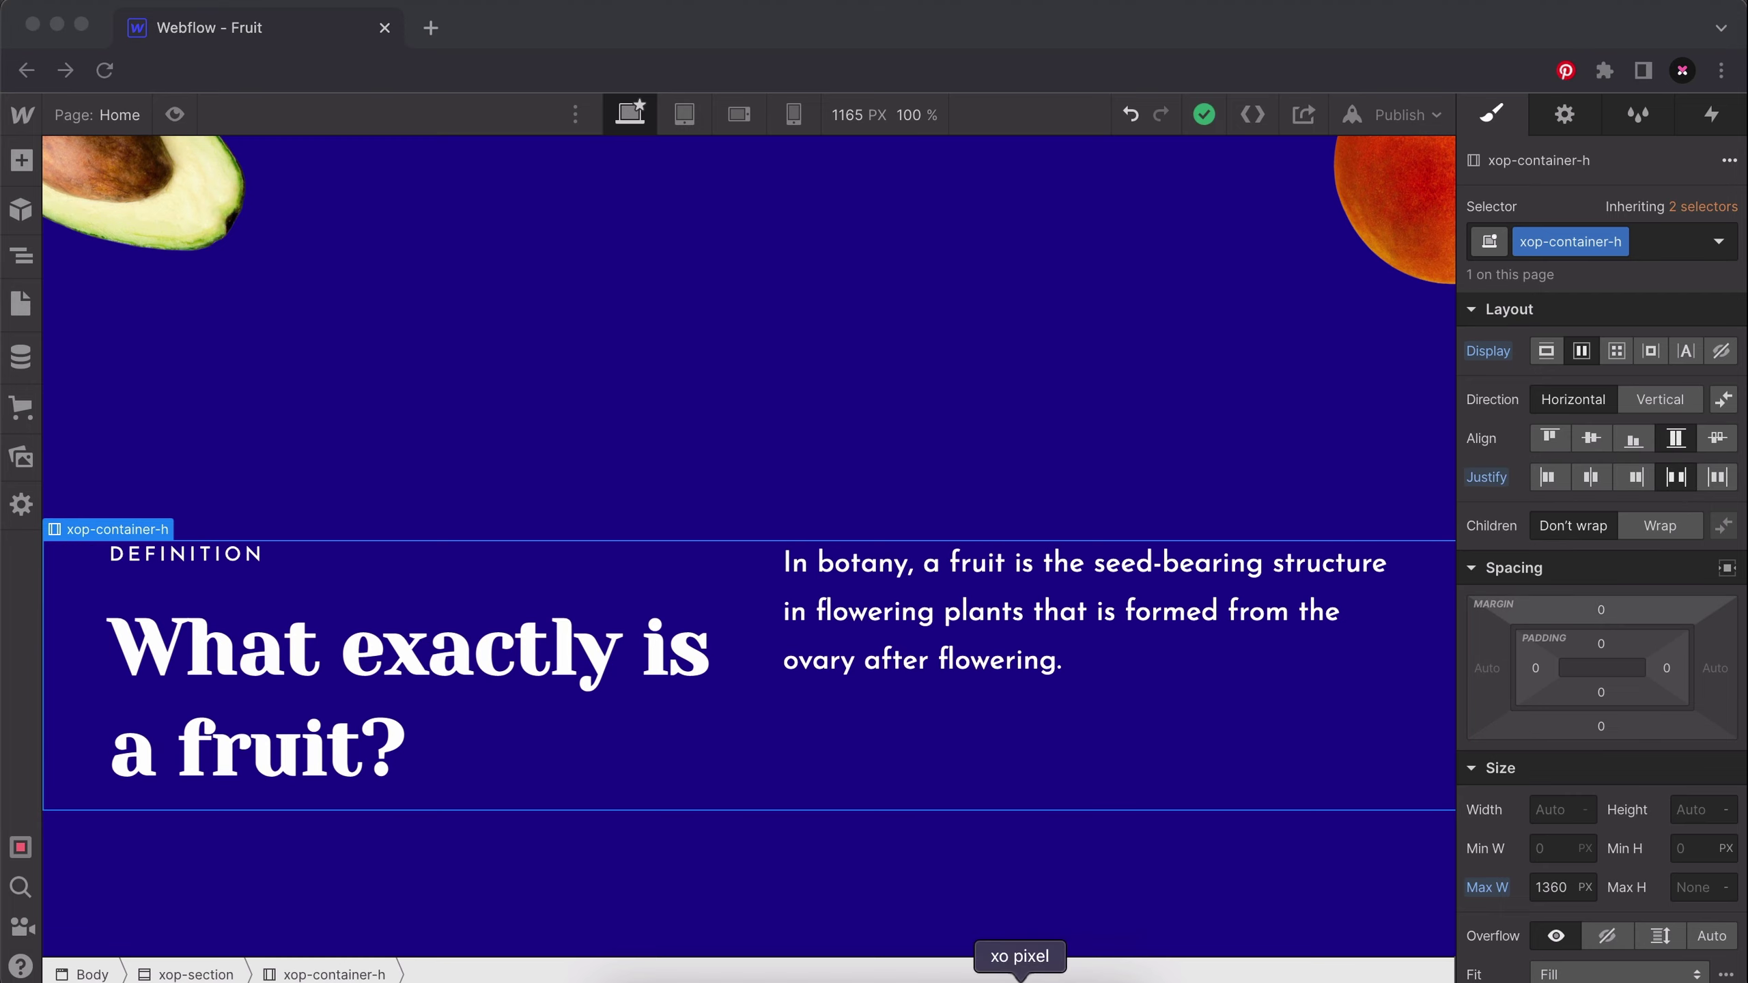
Set the flex order of the xop-heading block to First and of the xop-p paragraph to Last.
click(513, 757)
click(159, 674)
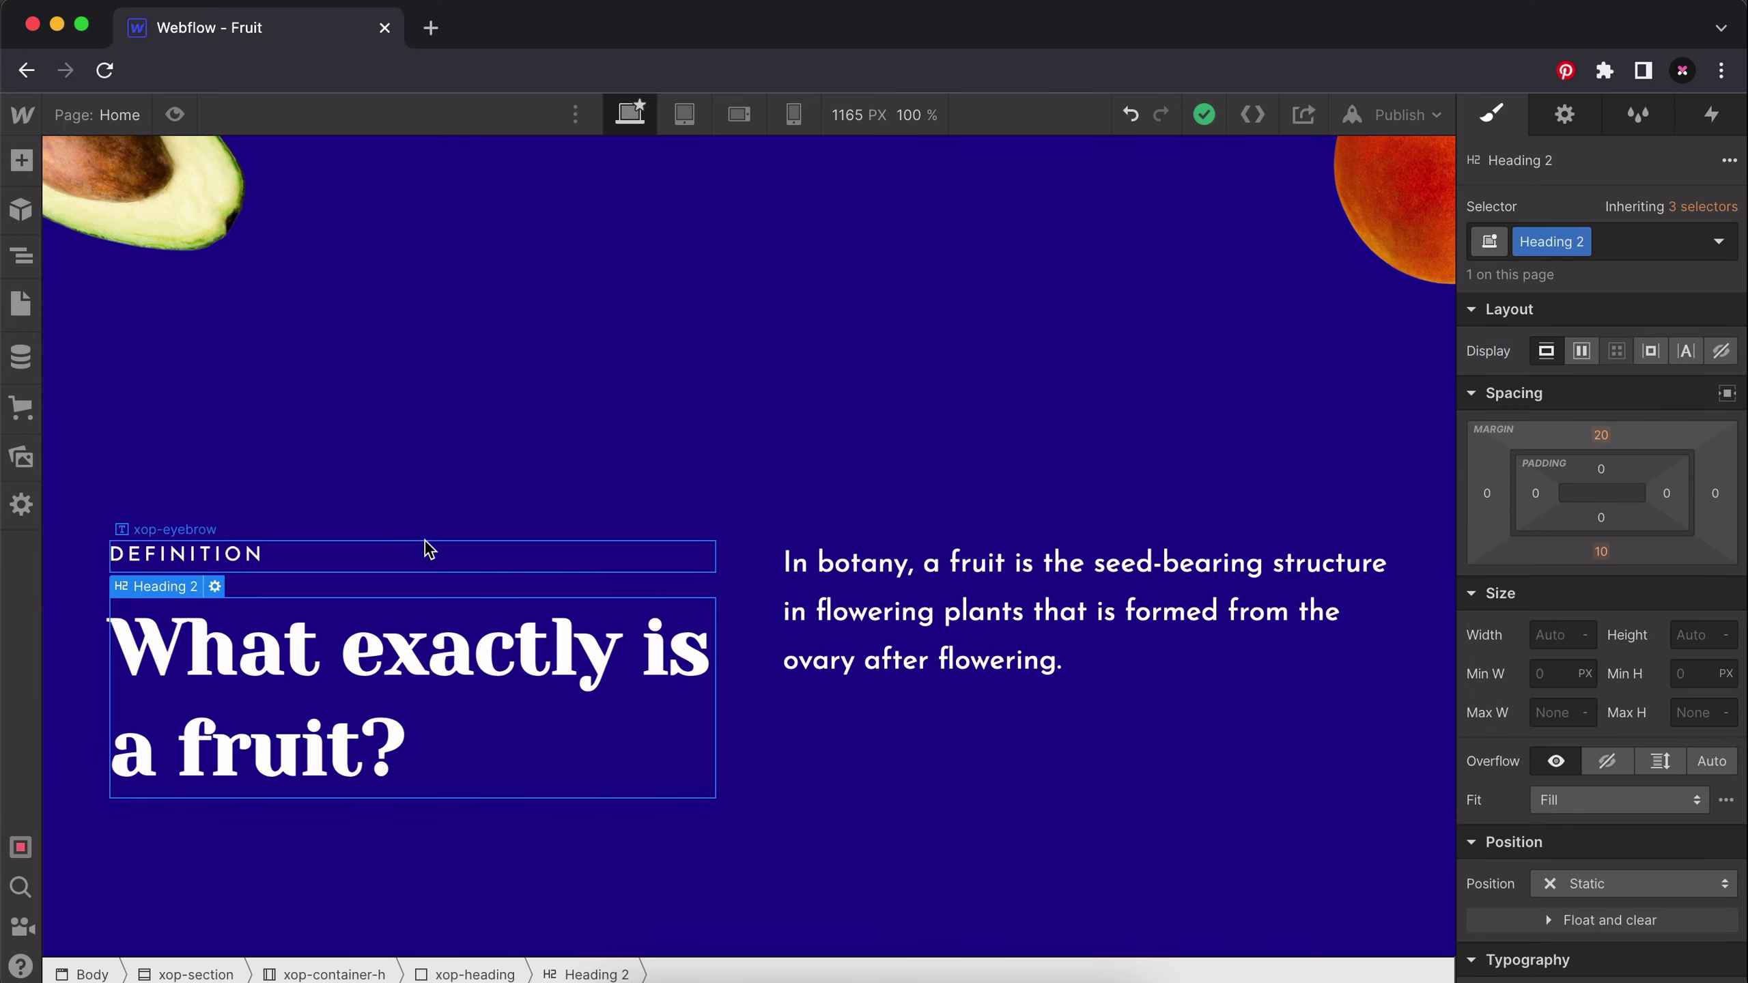
click(671, 582)
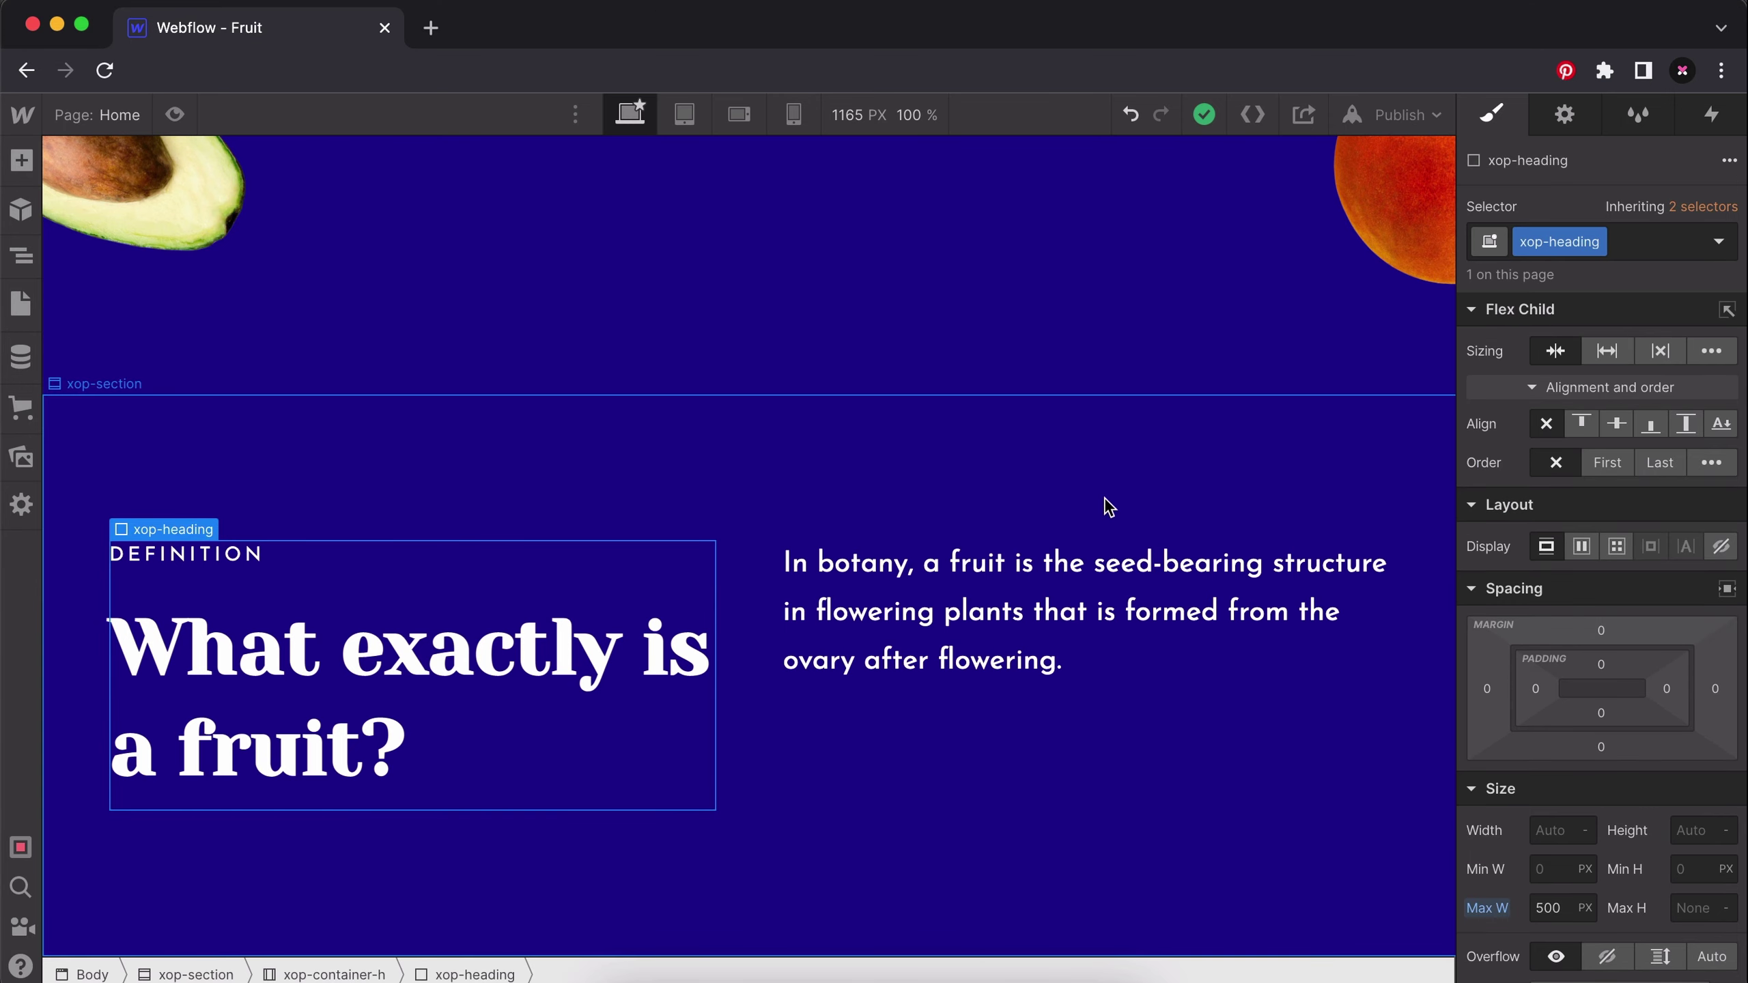
click(1610, 463)
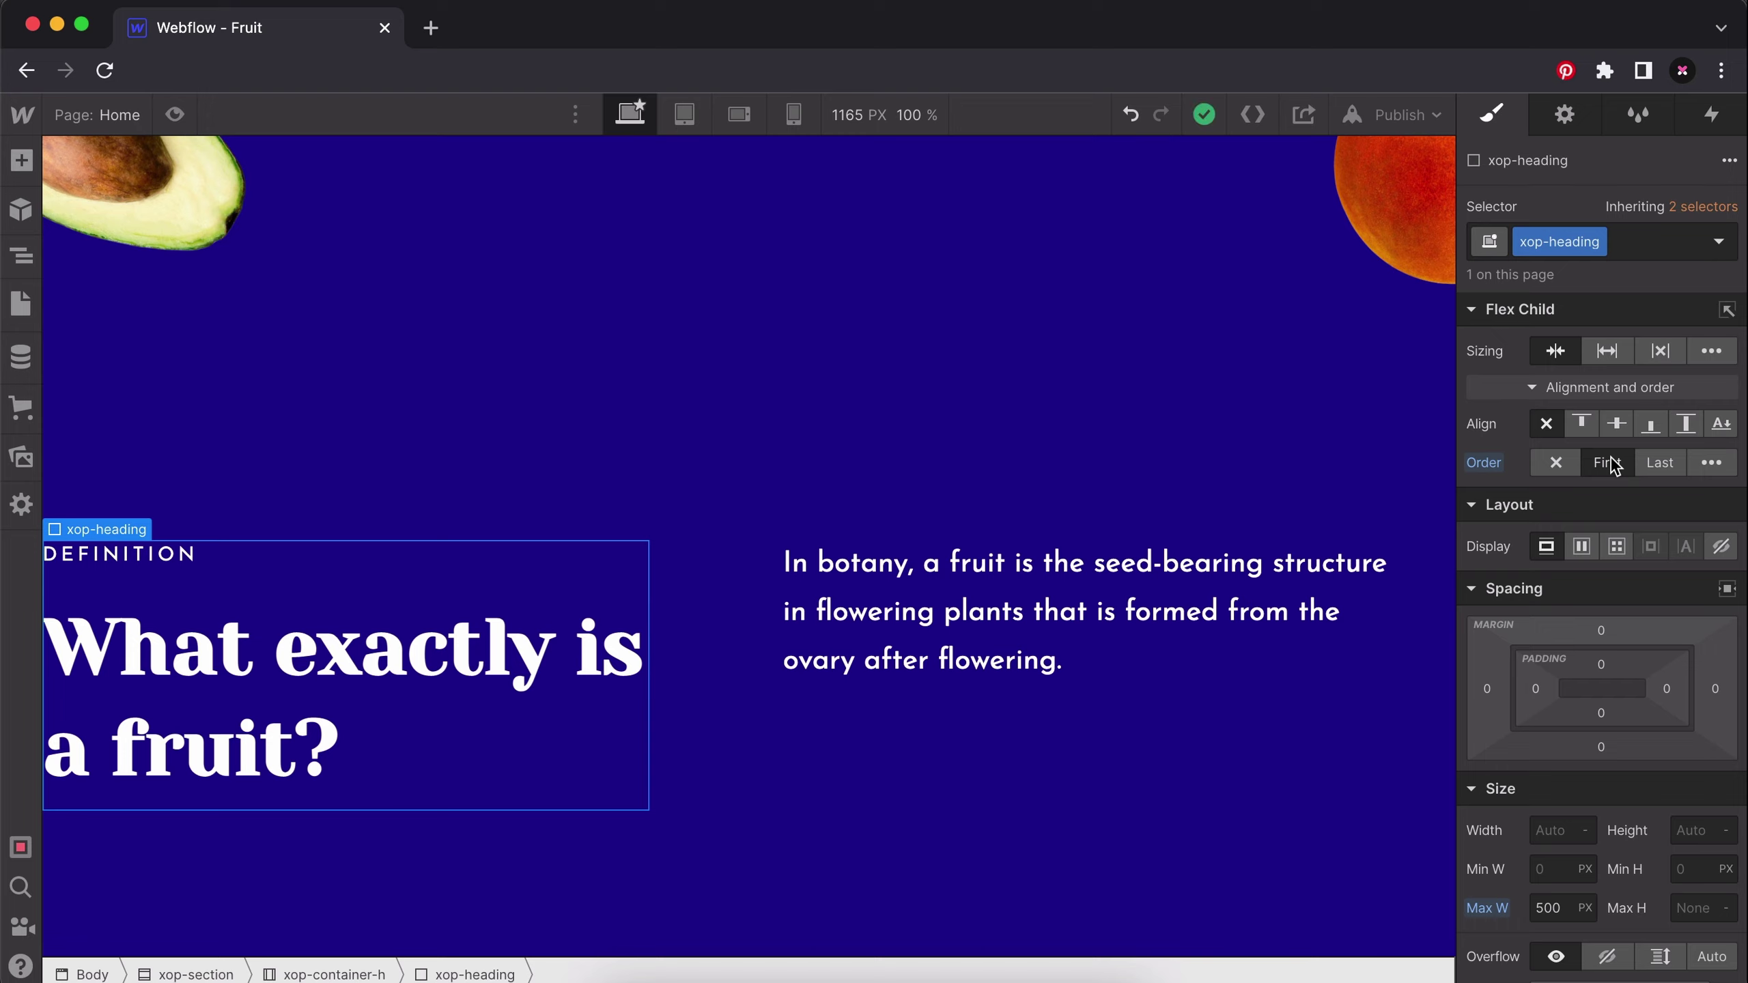
click(1120, 673)
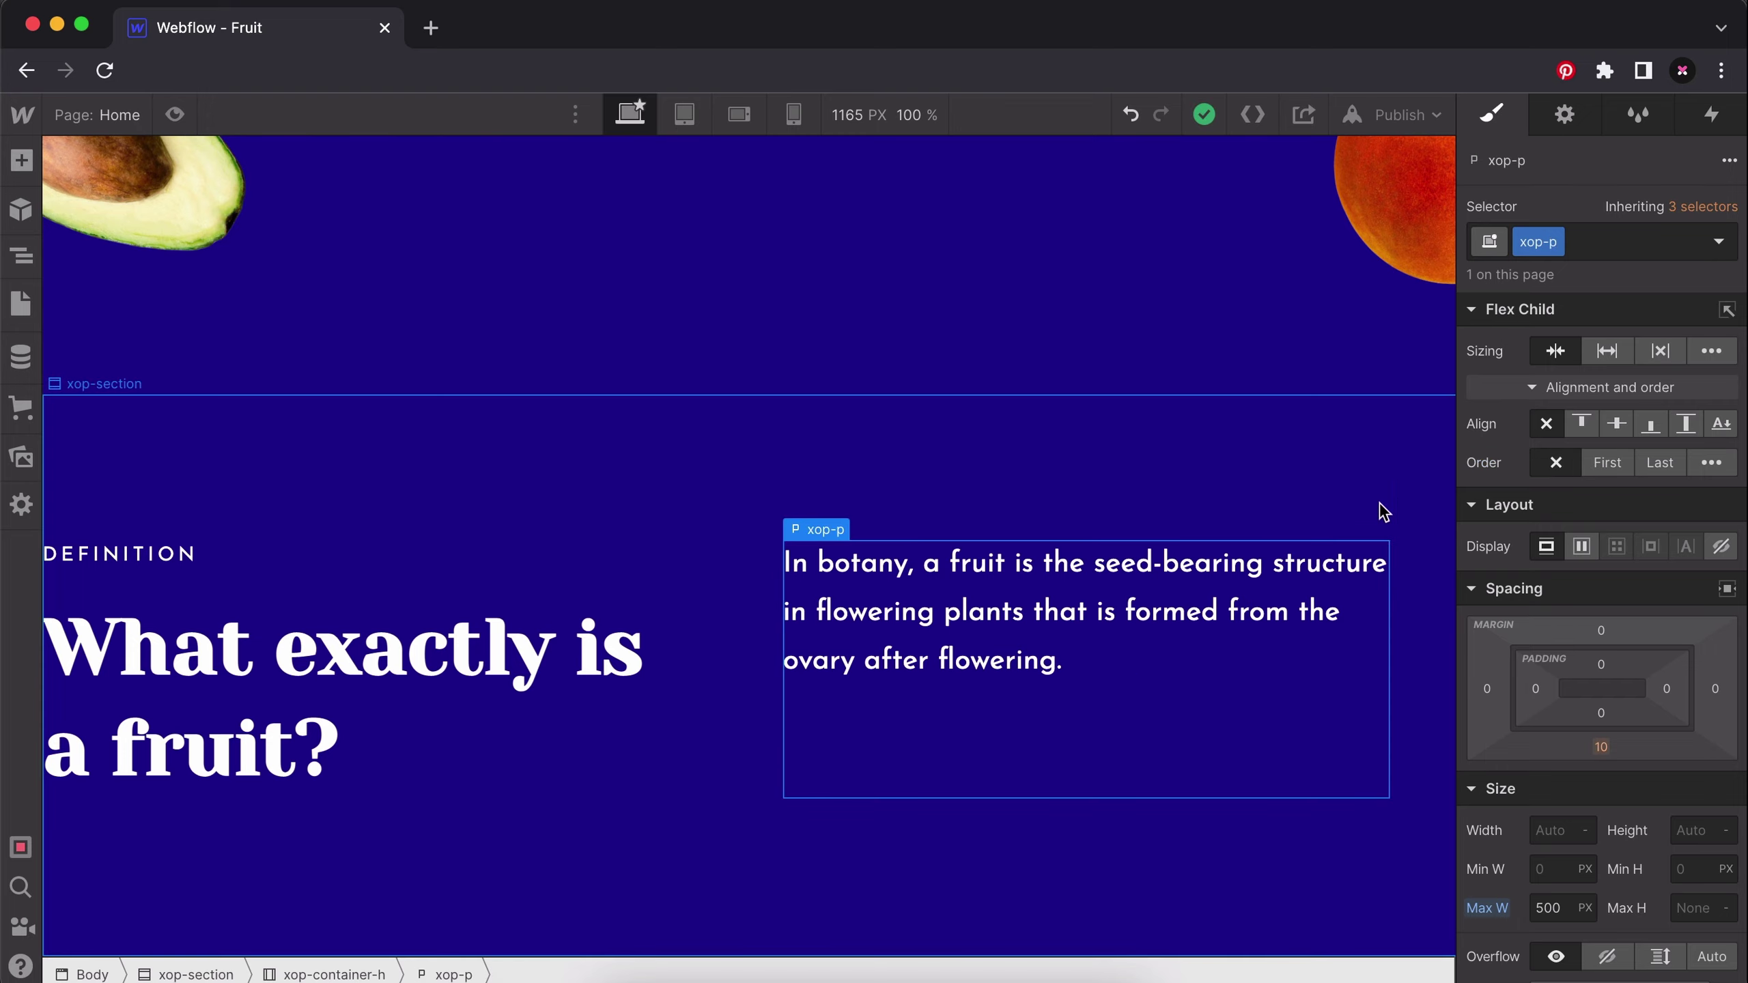
click(1660, 463)
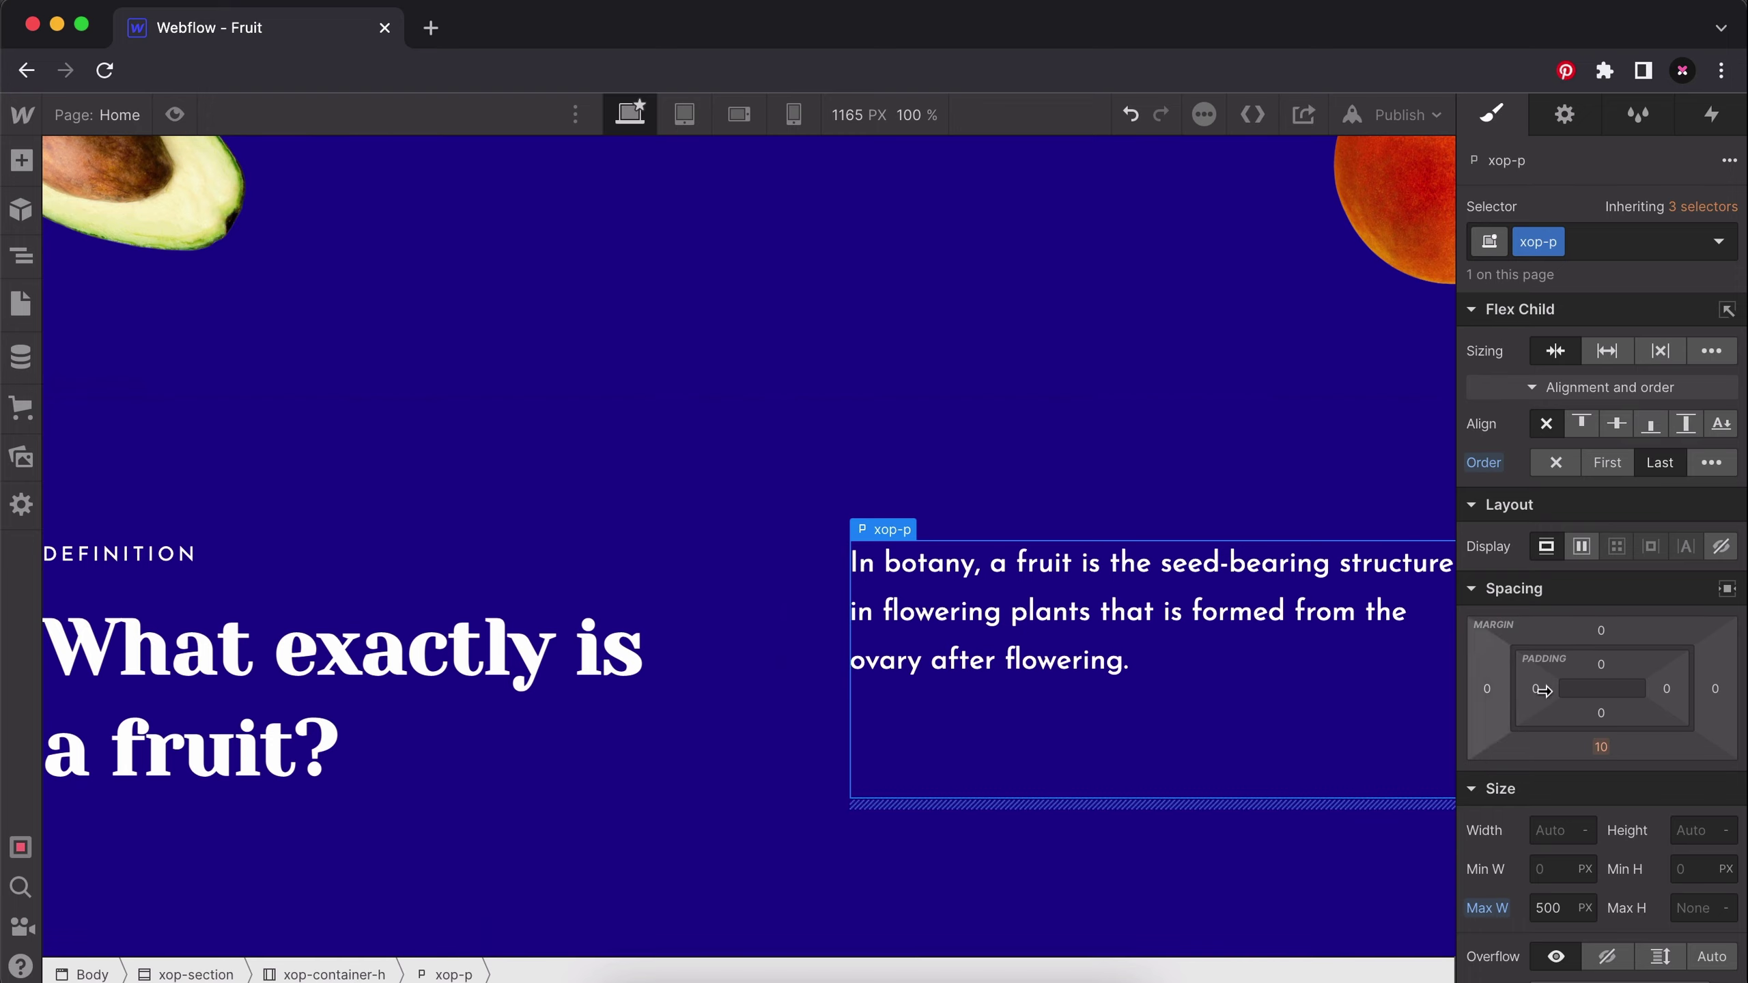
Set the bottom margin of the xop-p paragraph to 0 px.
click(1603, 744)
click(1566, 817)
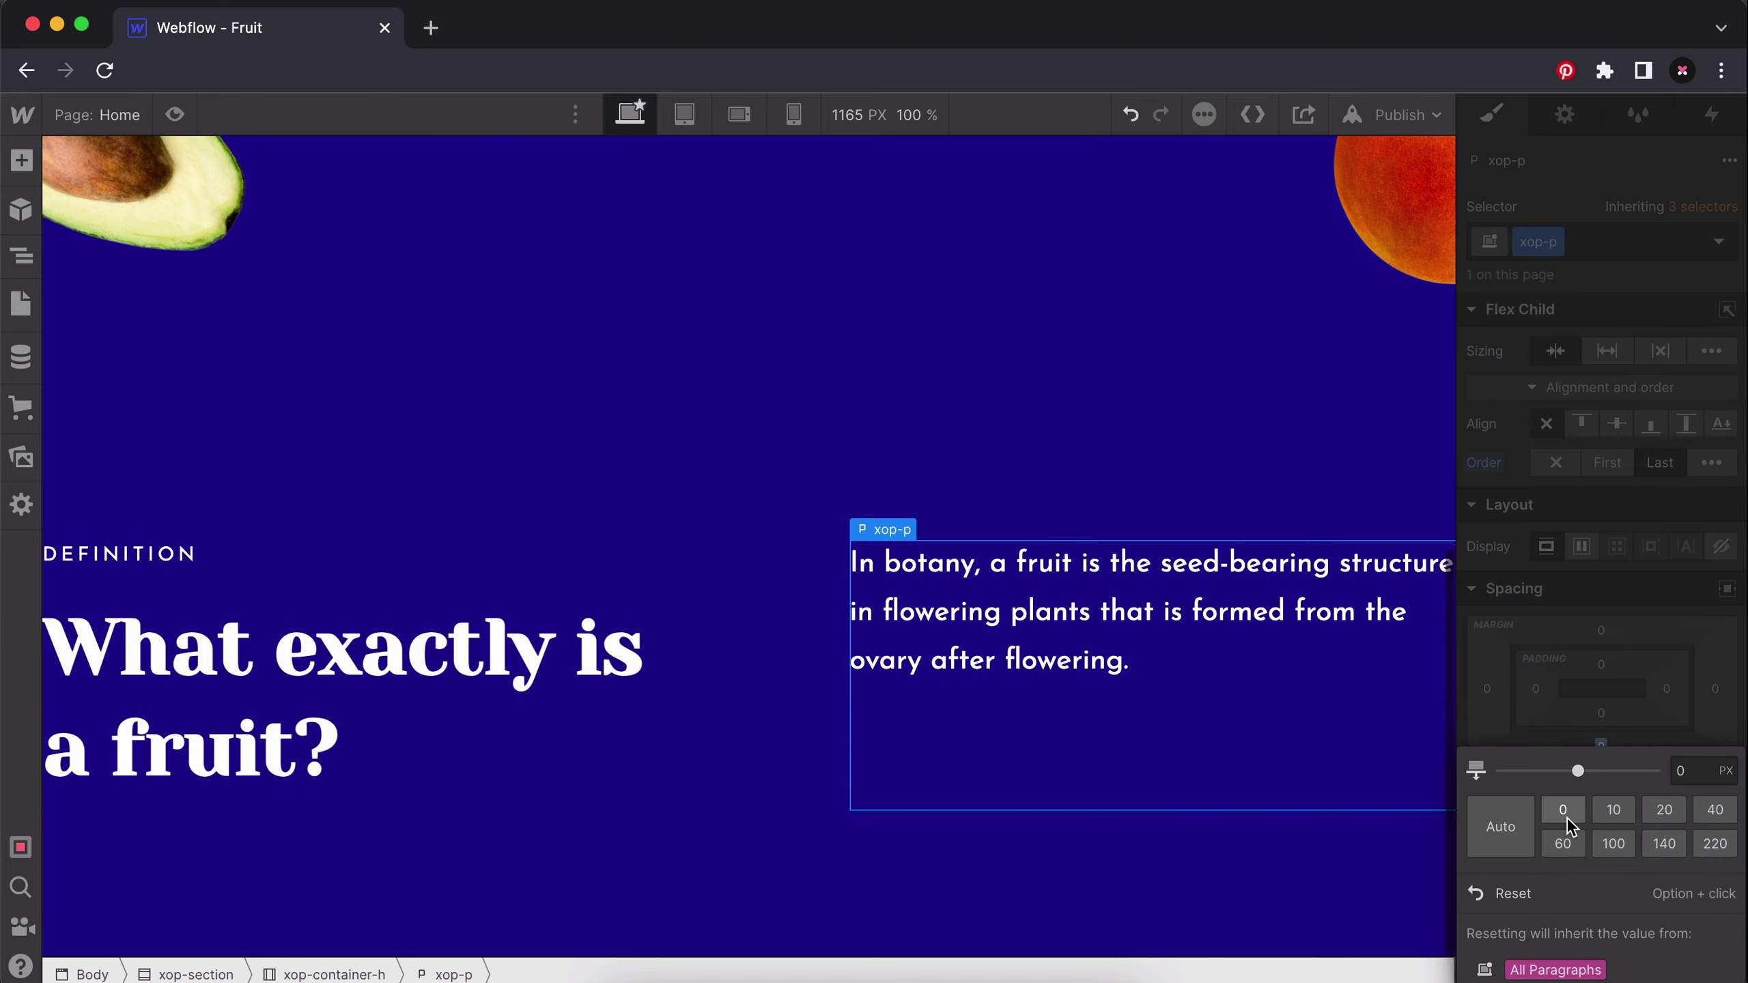
click(1124, 492)
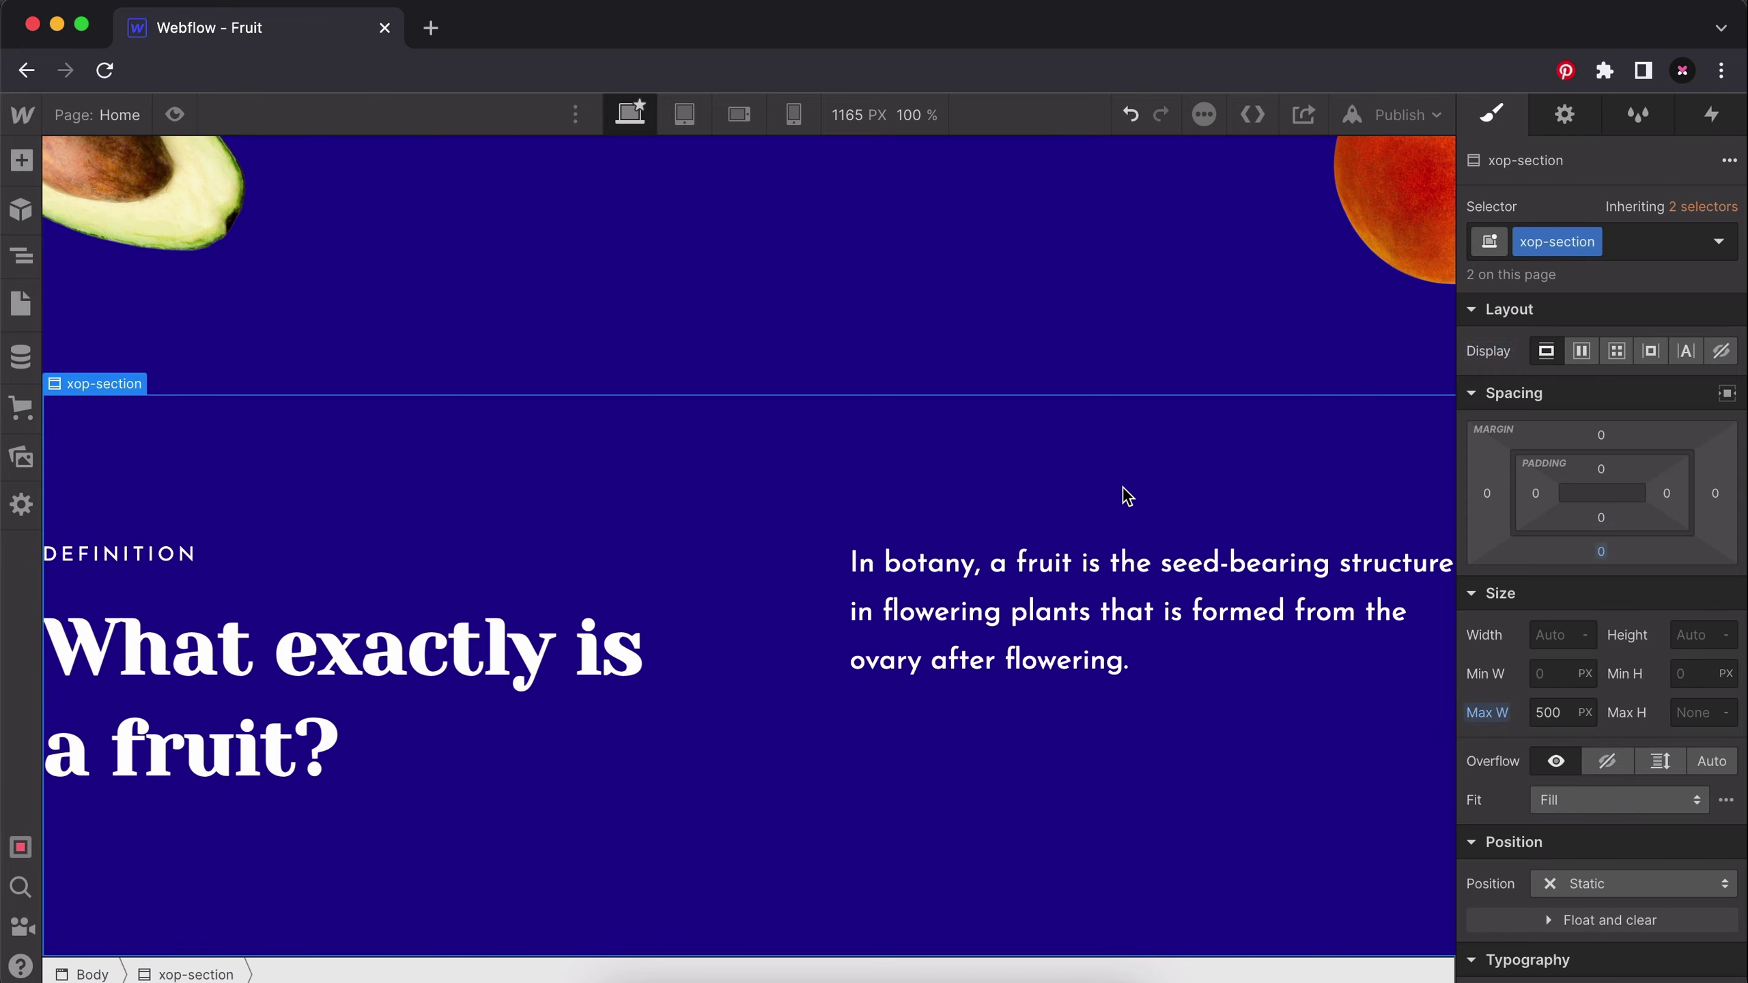
click(1093, 587)
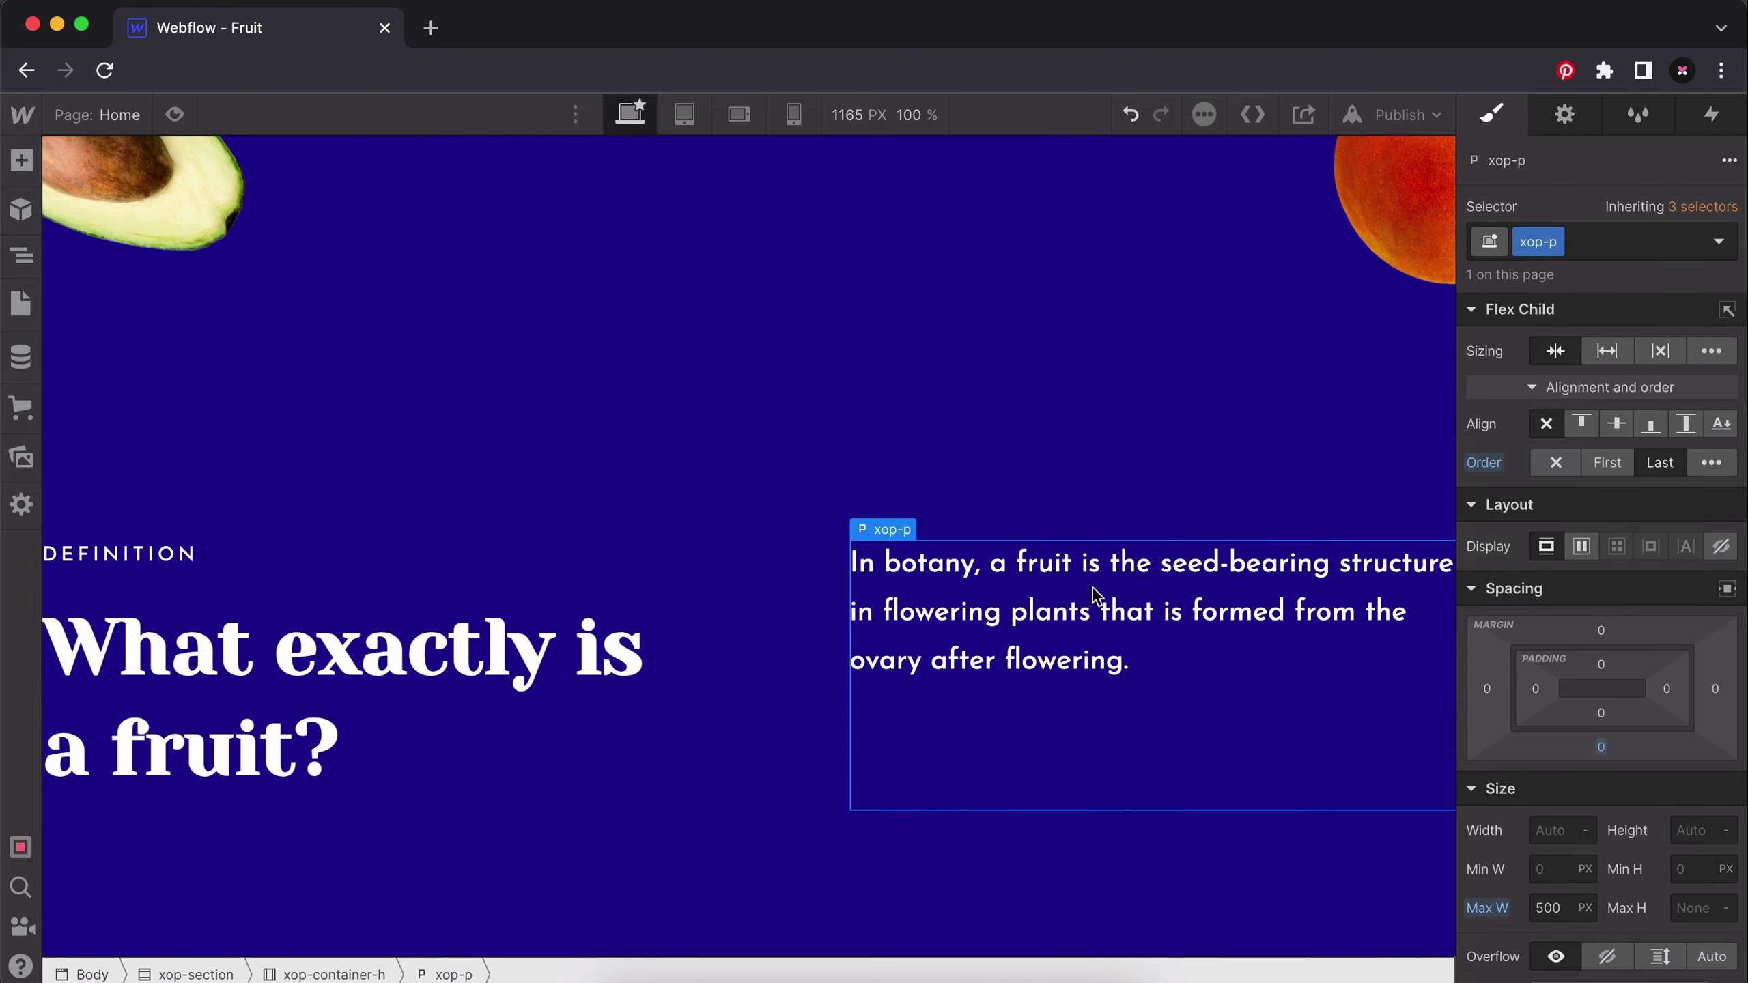
double_click(1142, 647)
scroll(1631, 829, down, 3)
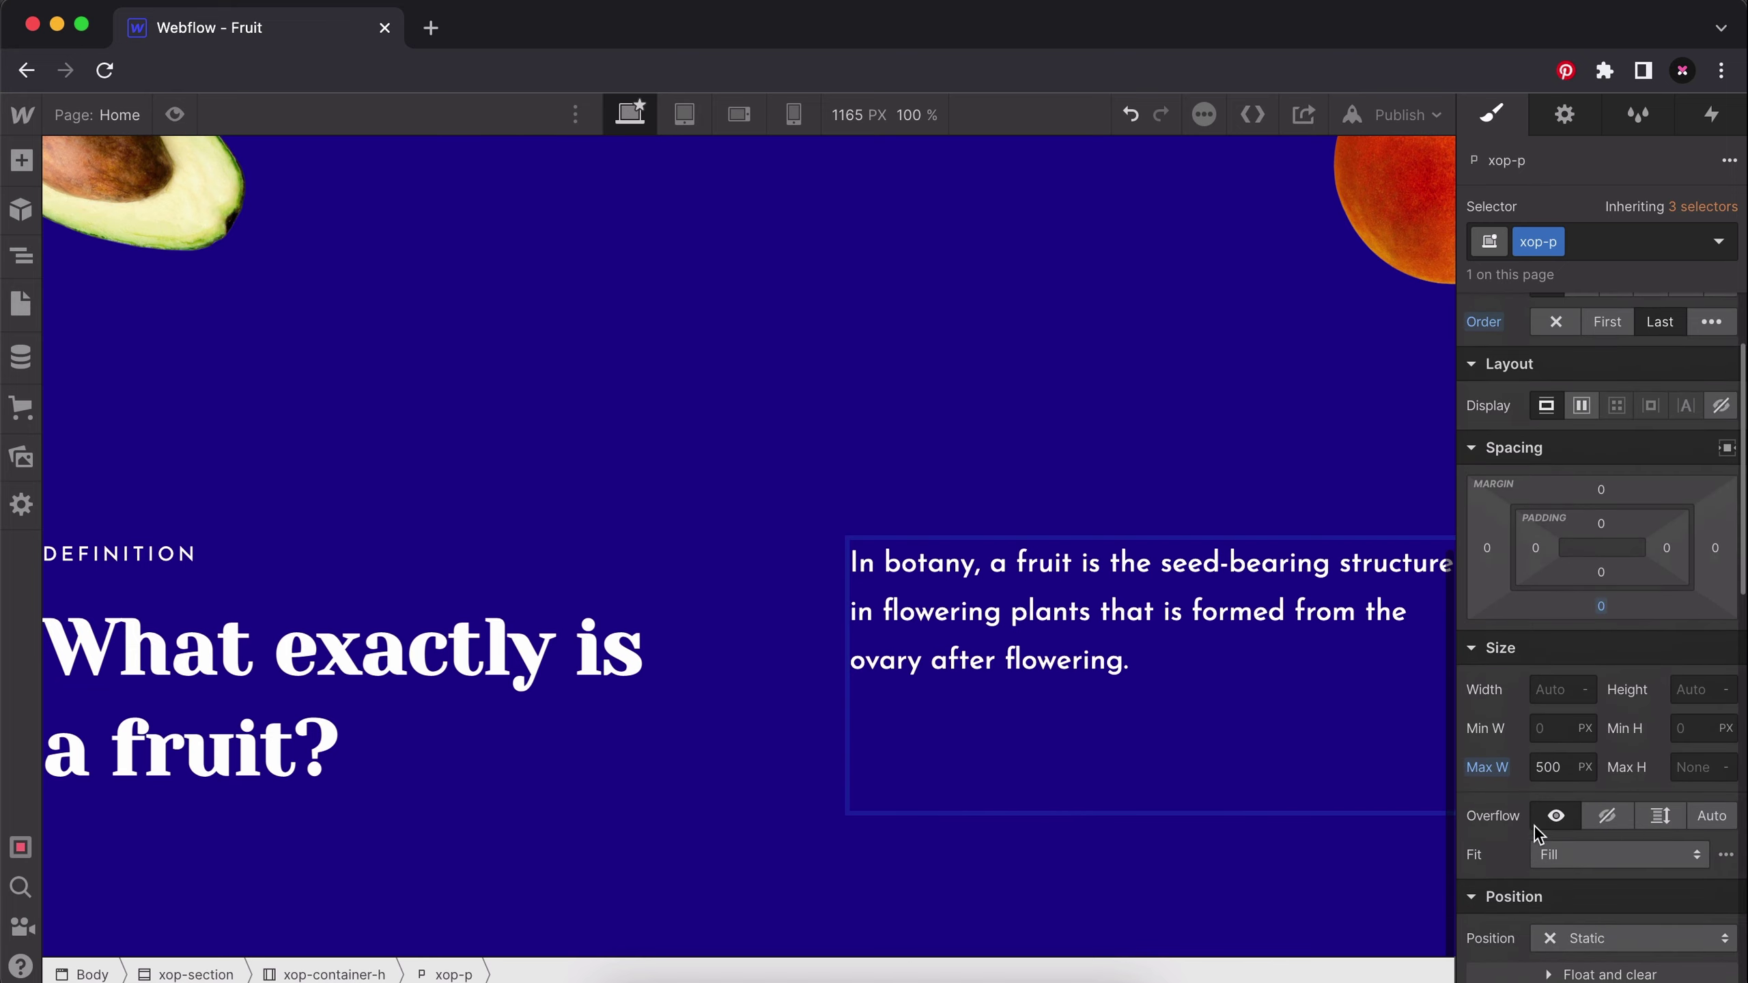
Center the flex children of xop-container-h vertically and check the layout in preview mode.
click(593, 789)
click(713, 753)
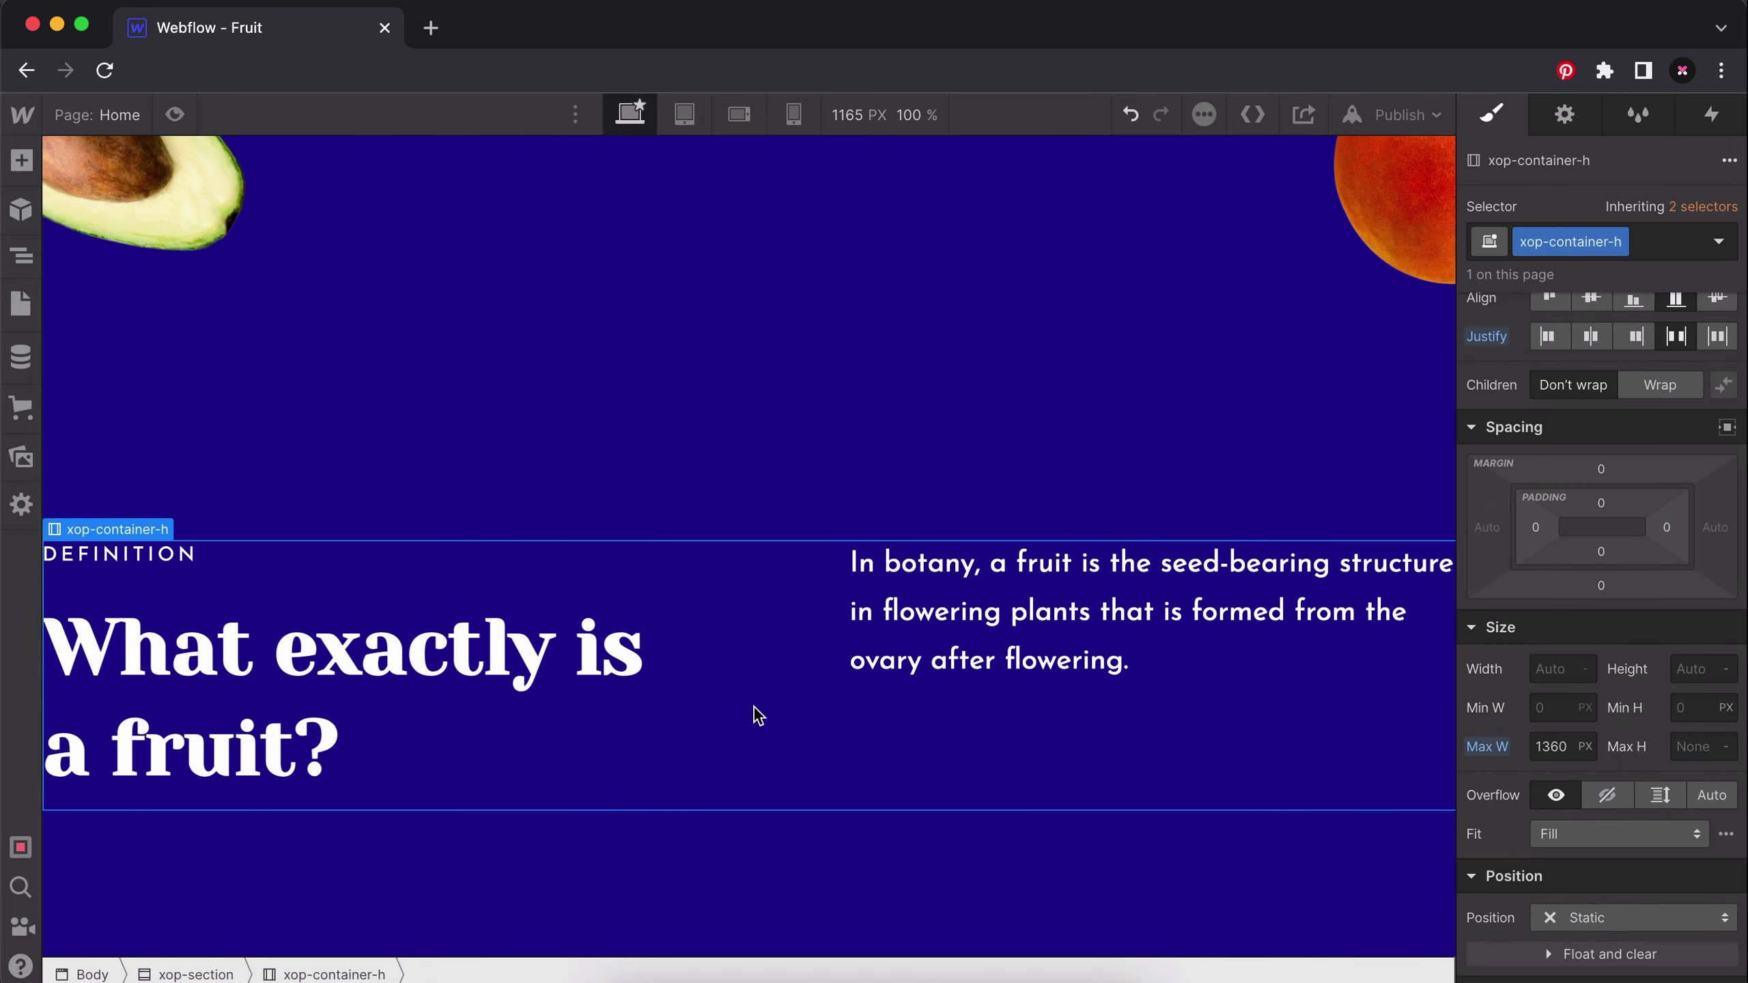
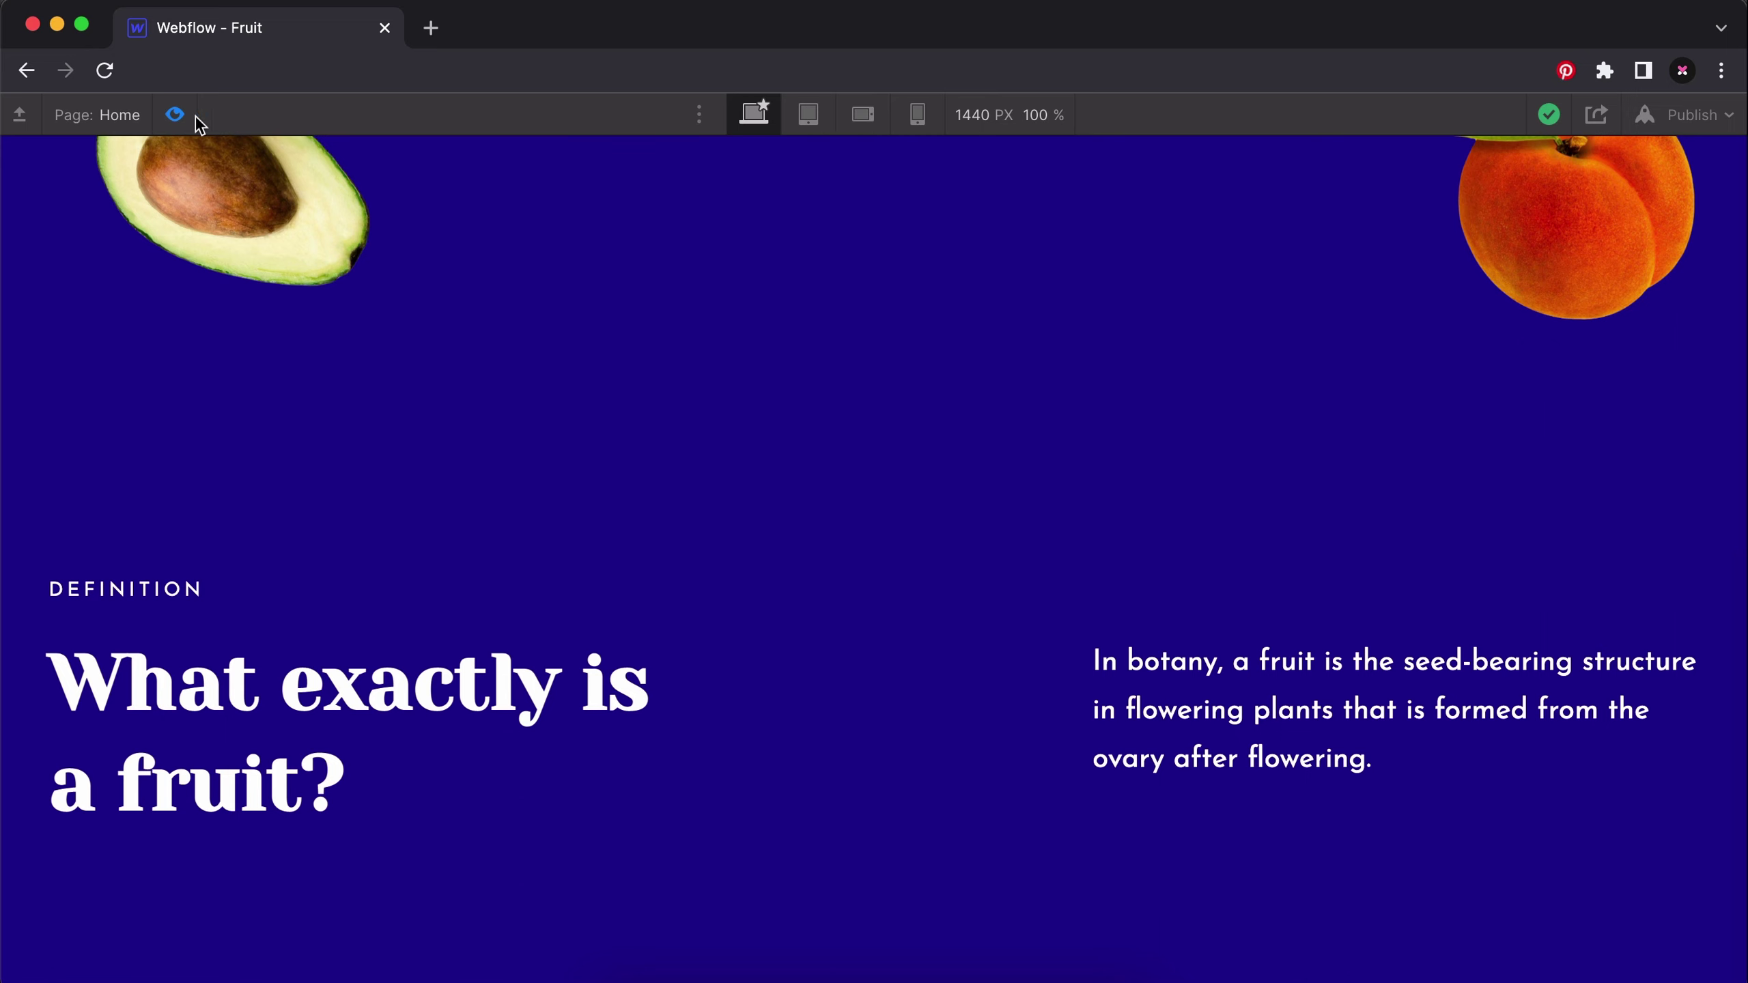
click(175, 115)
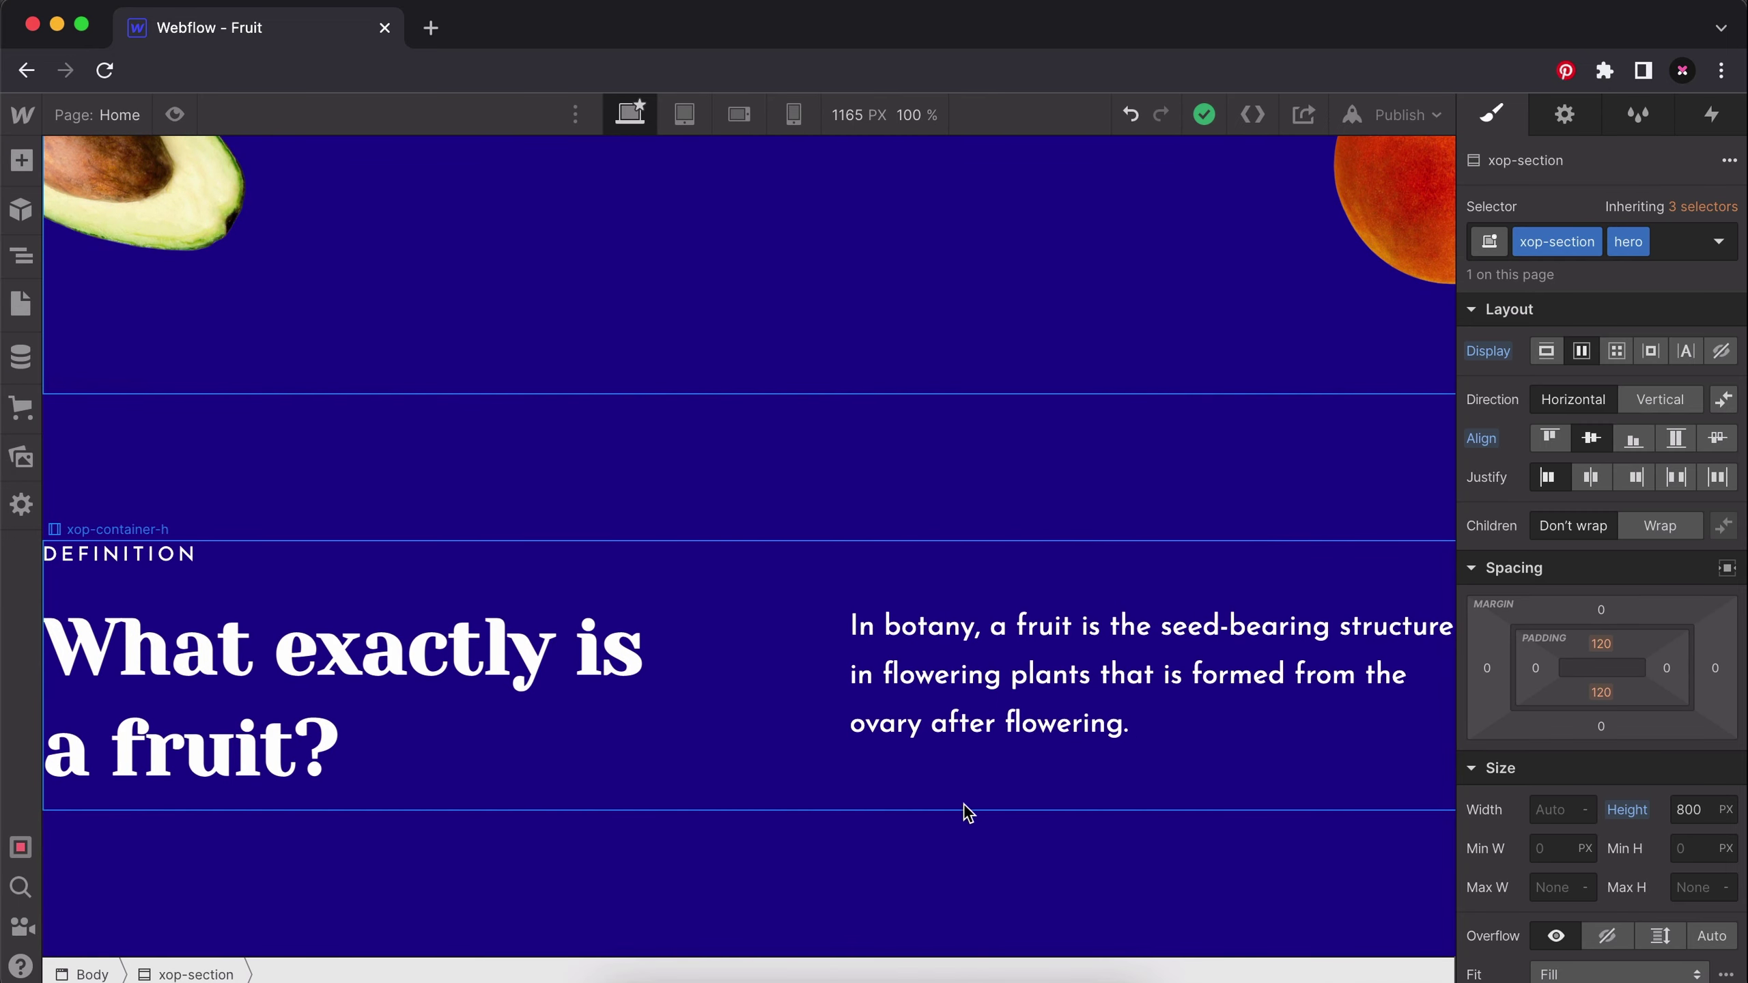
click(896, 798)
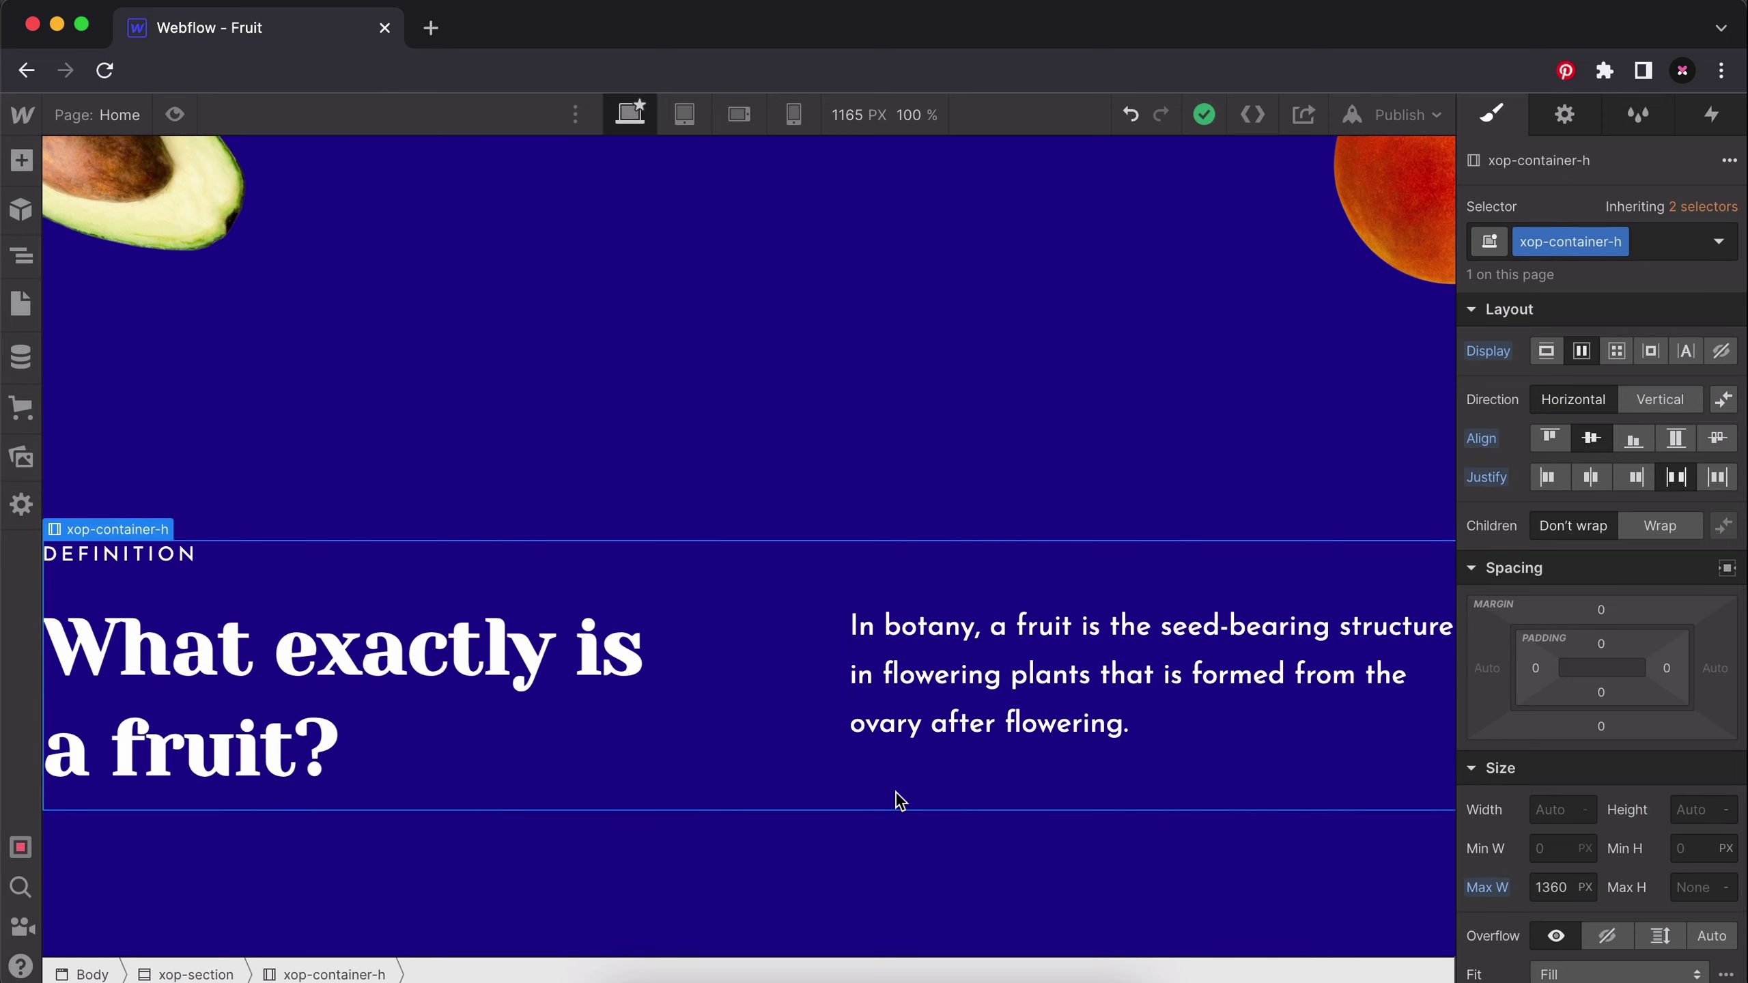
key(a)
scroll(258, 565, down, 3)
scroll(258, 564, down, 7)
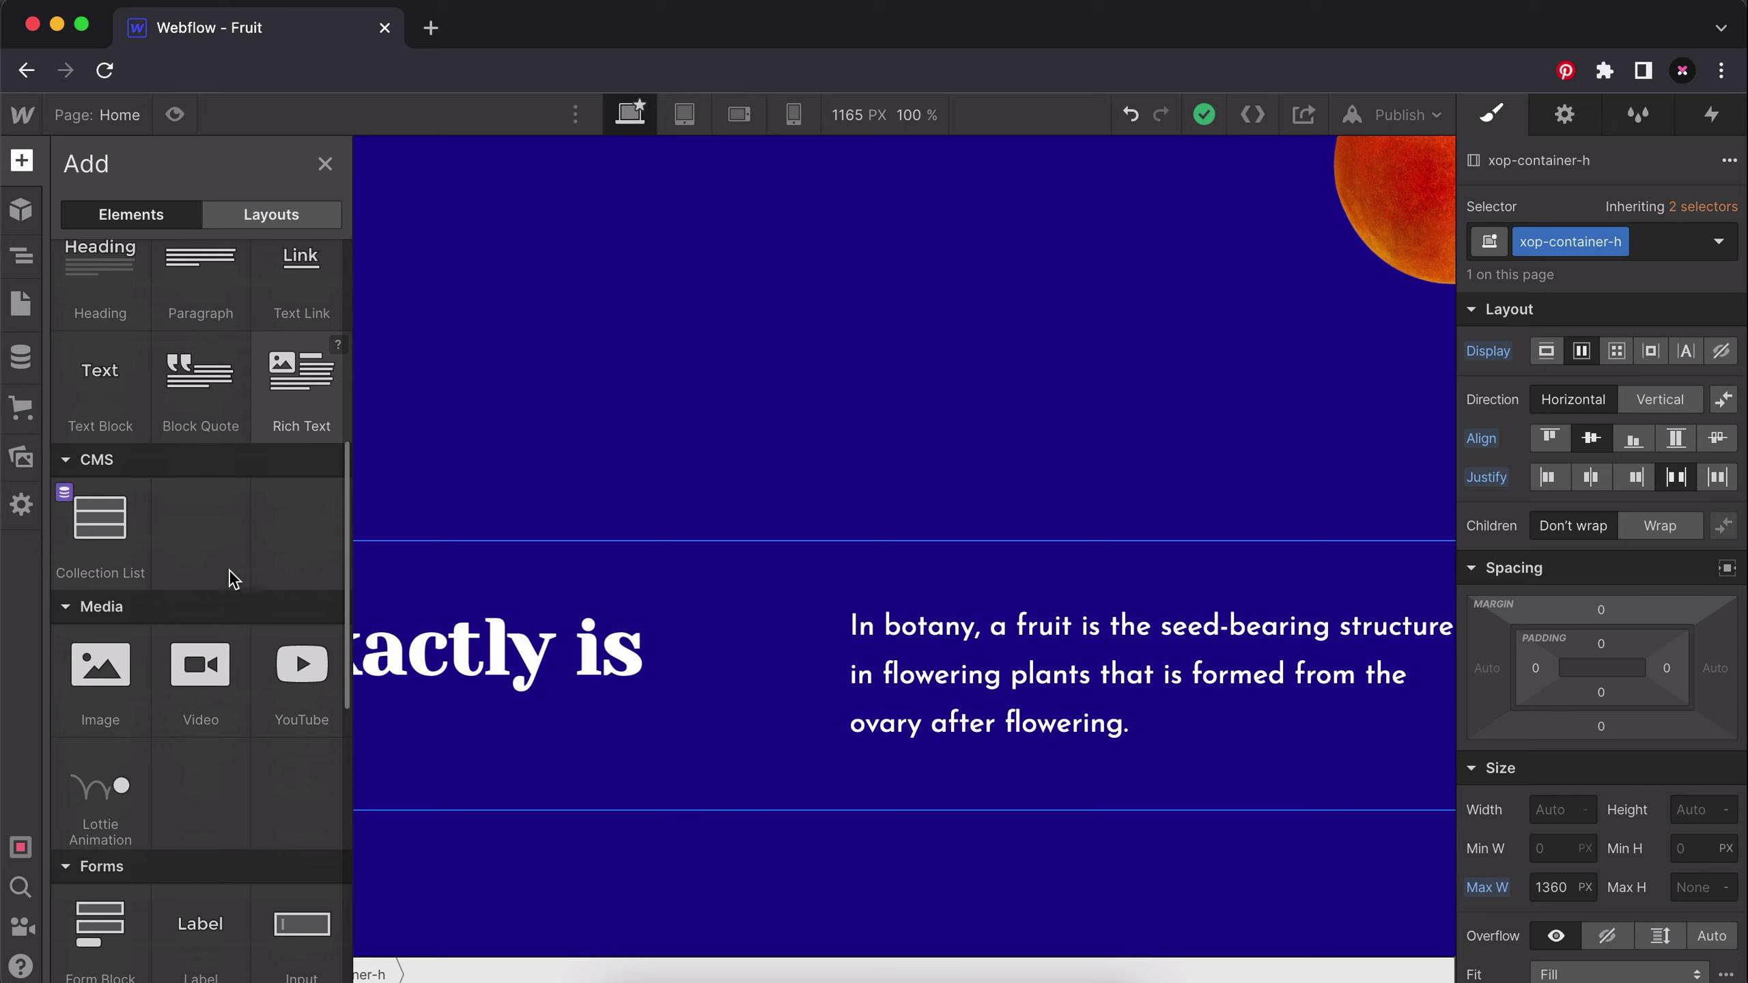
drag(102, 649, 682, 839)
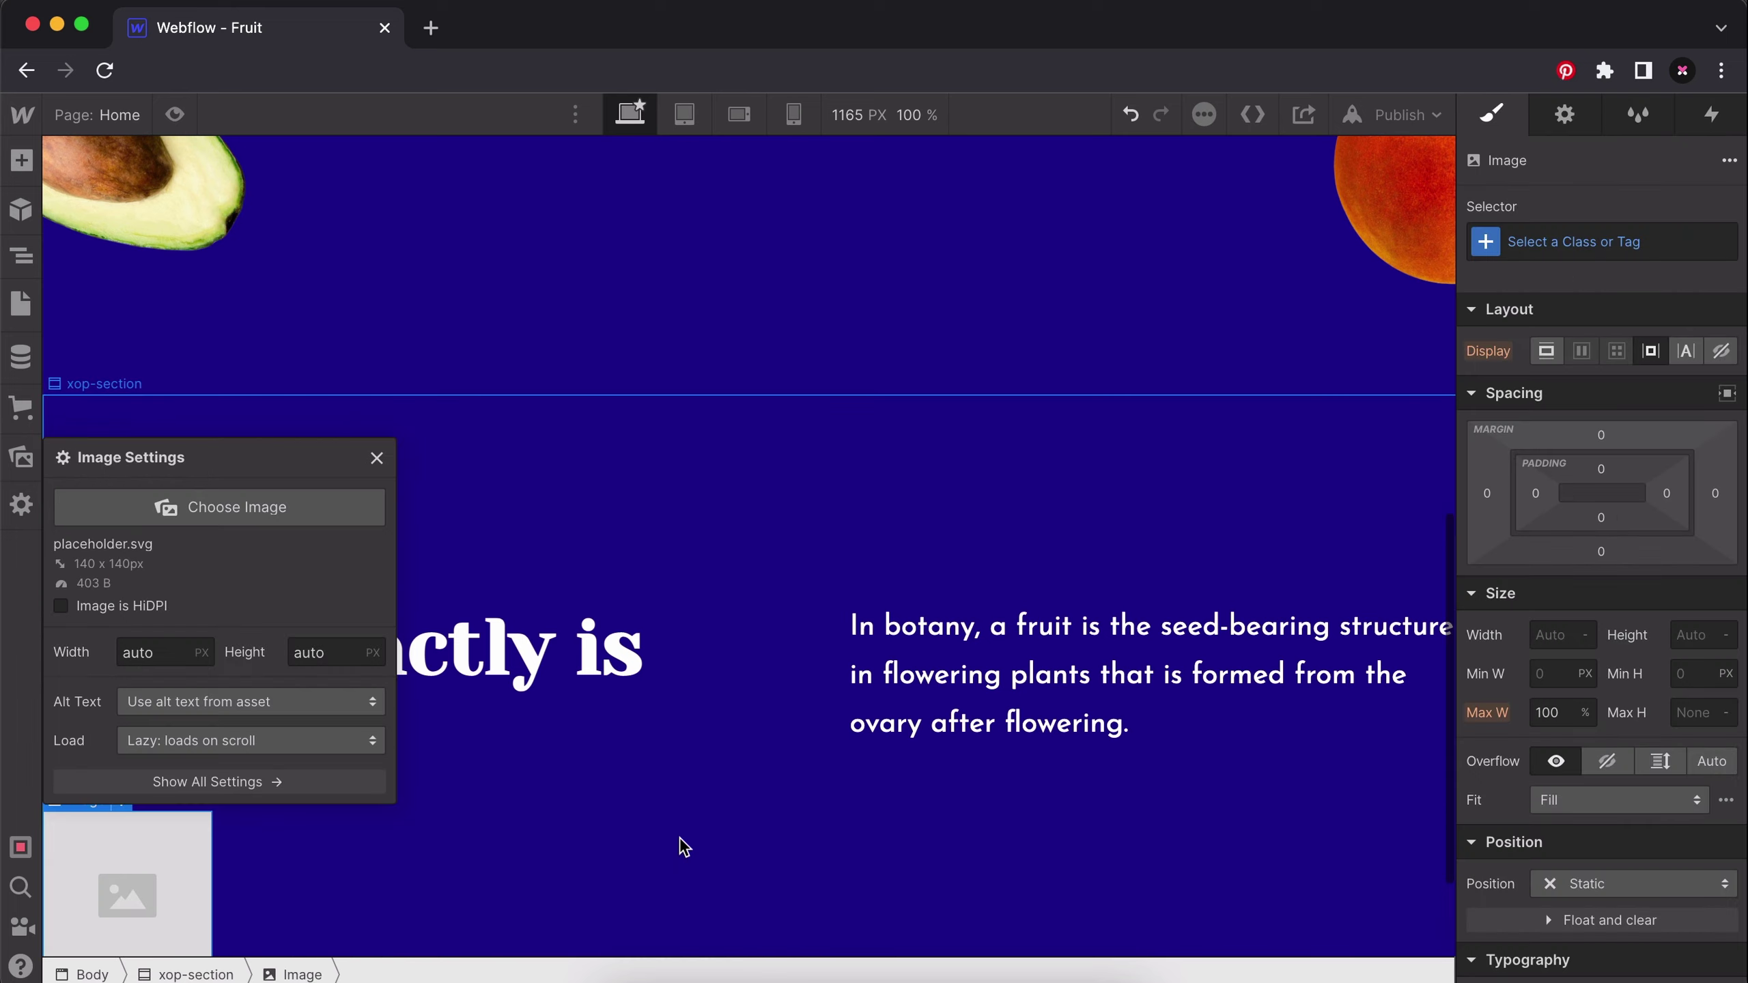
click(208, 515)
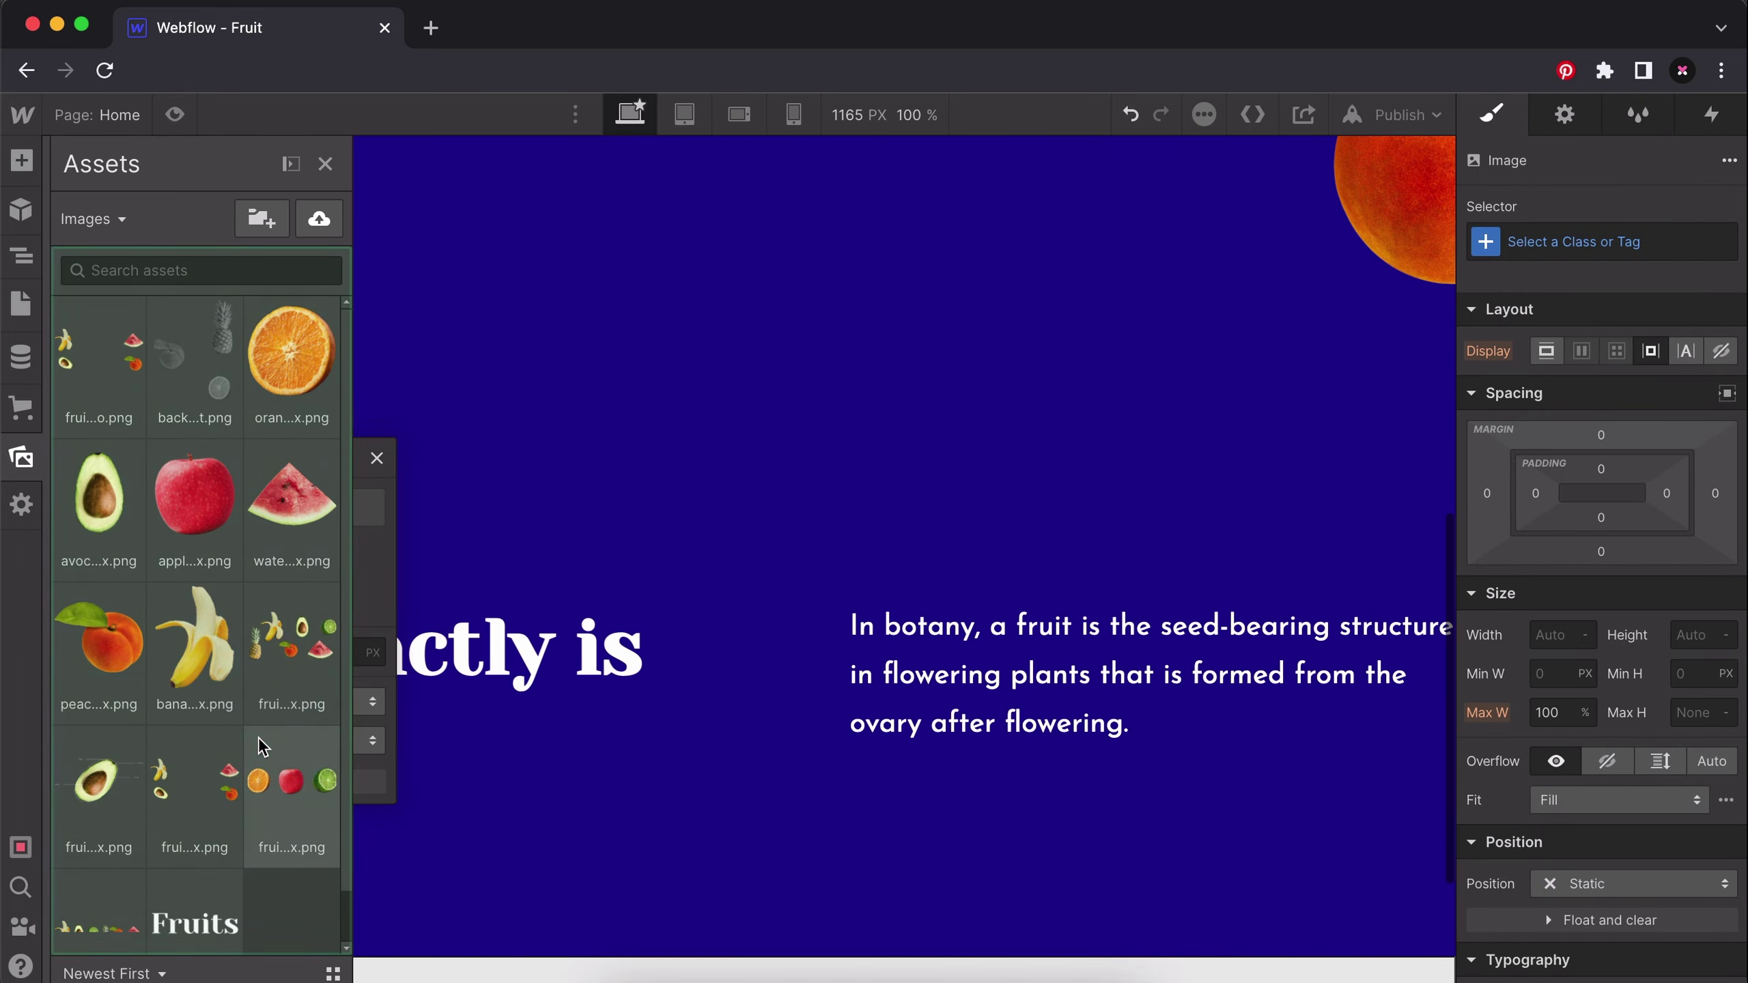
click(296, 662)
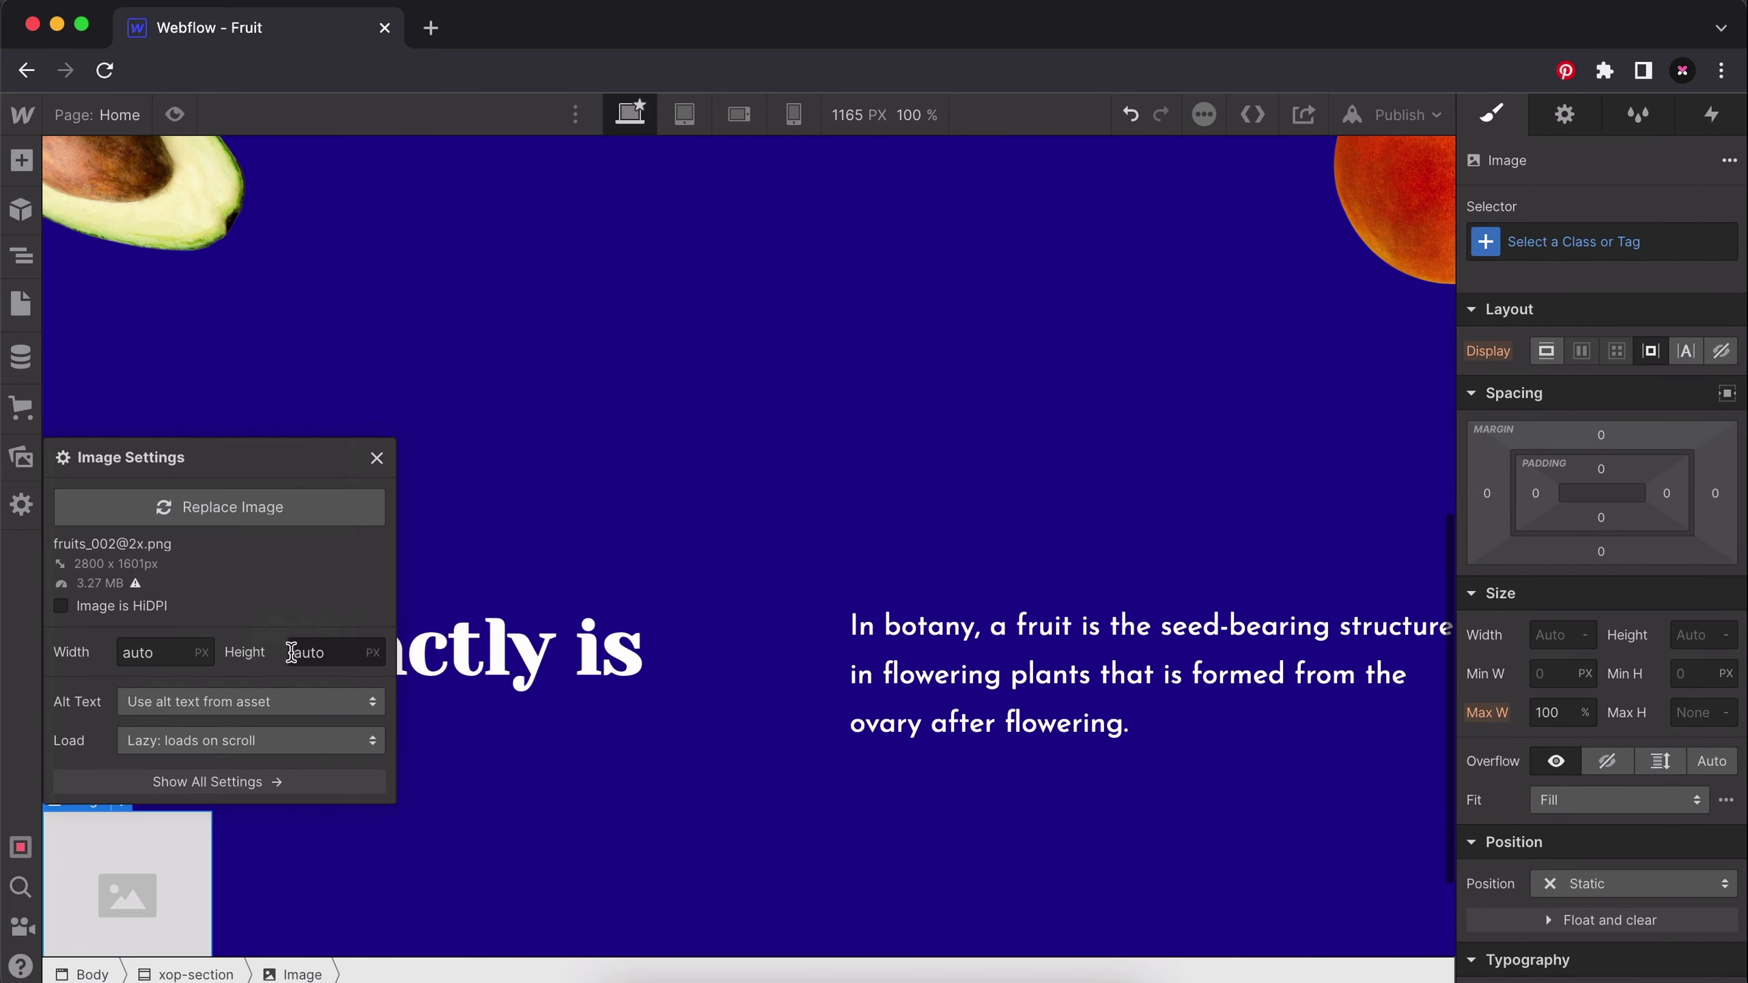
Set the top margin of the fruit image below the Definition text to 60 px.
scroll(602, 768, down, 10)
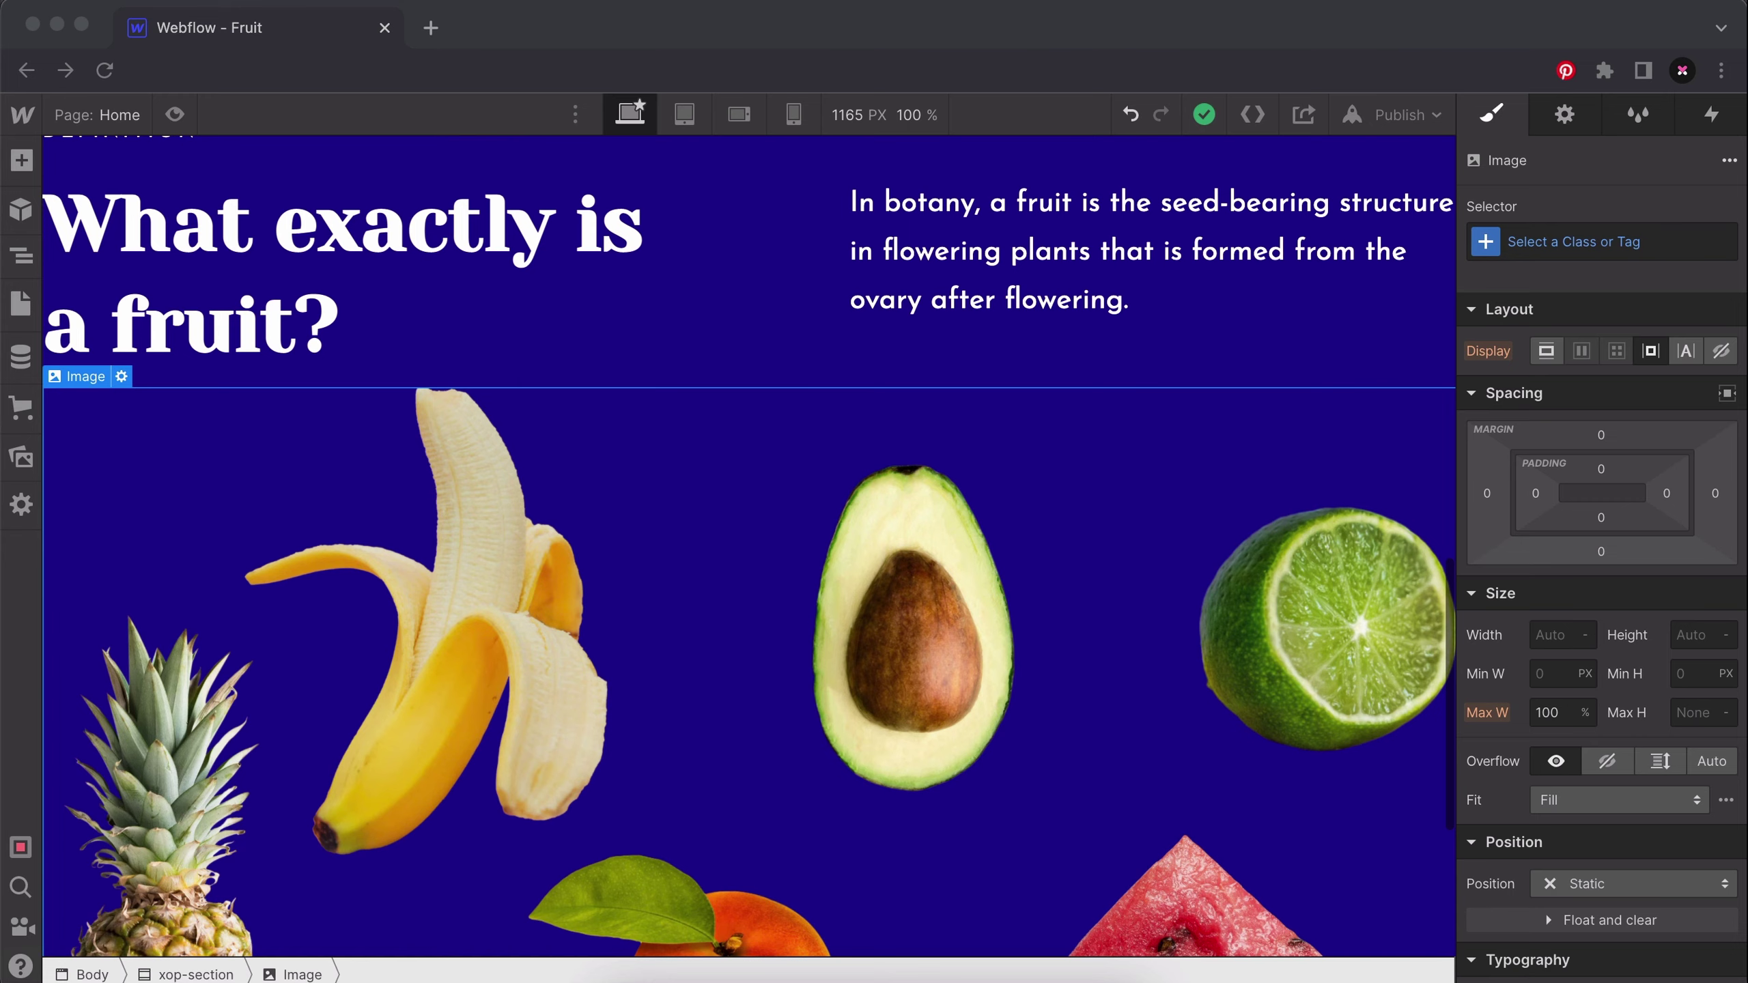
click(1600, 437)
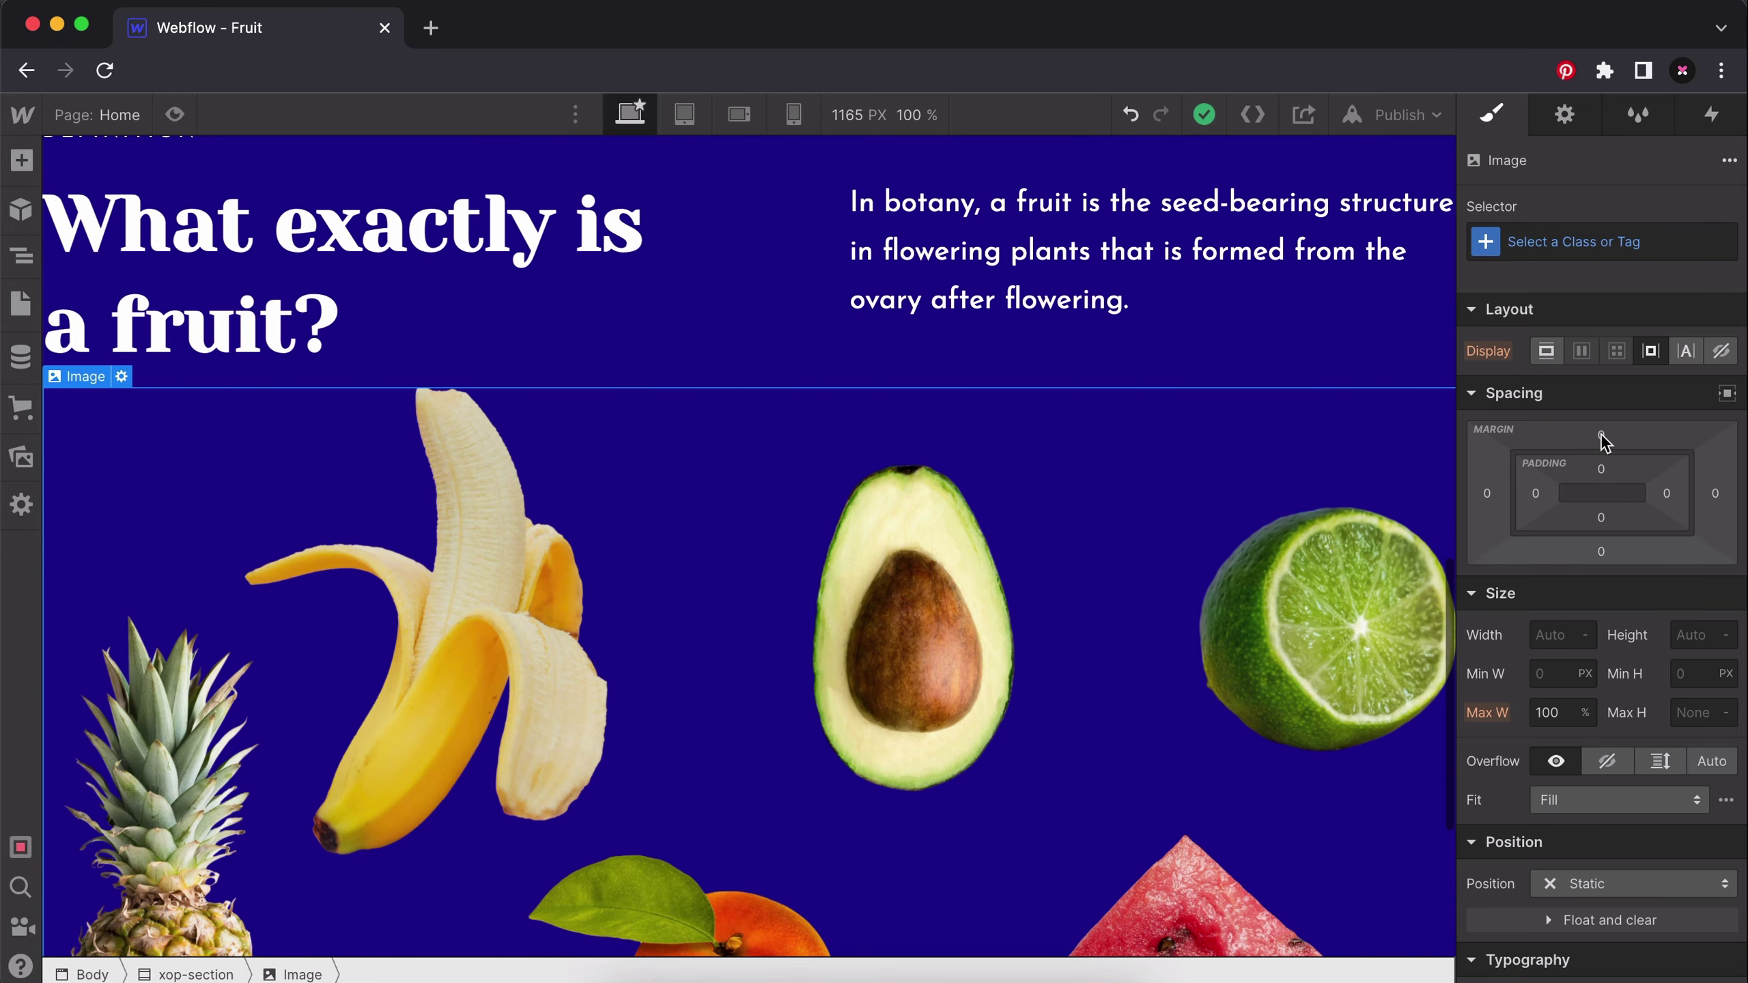
click(1601, 437)
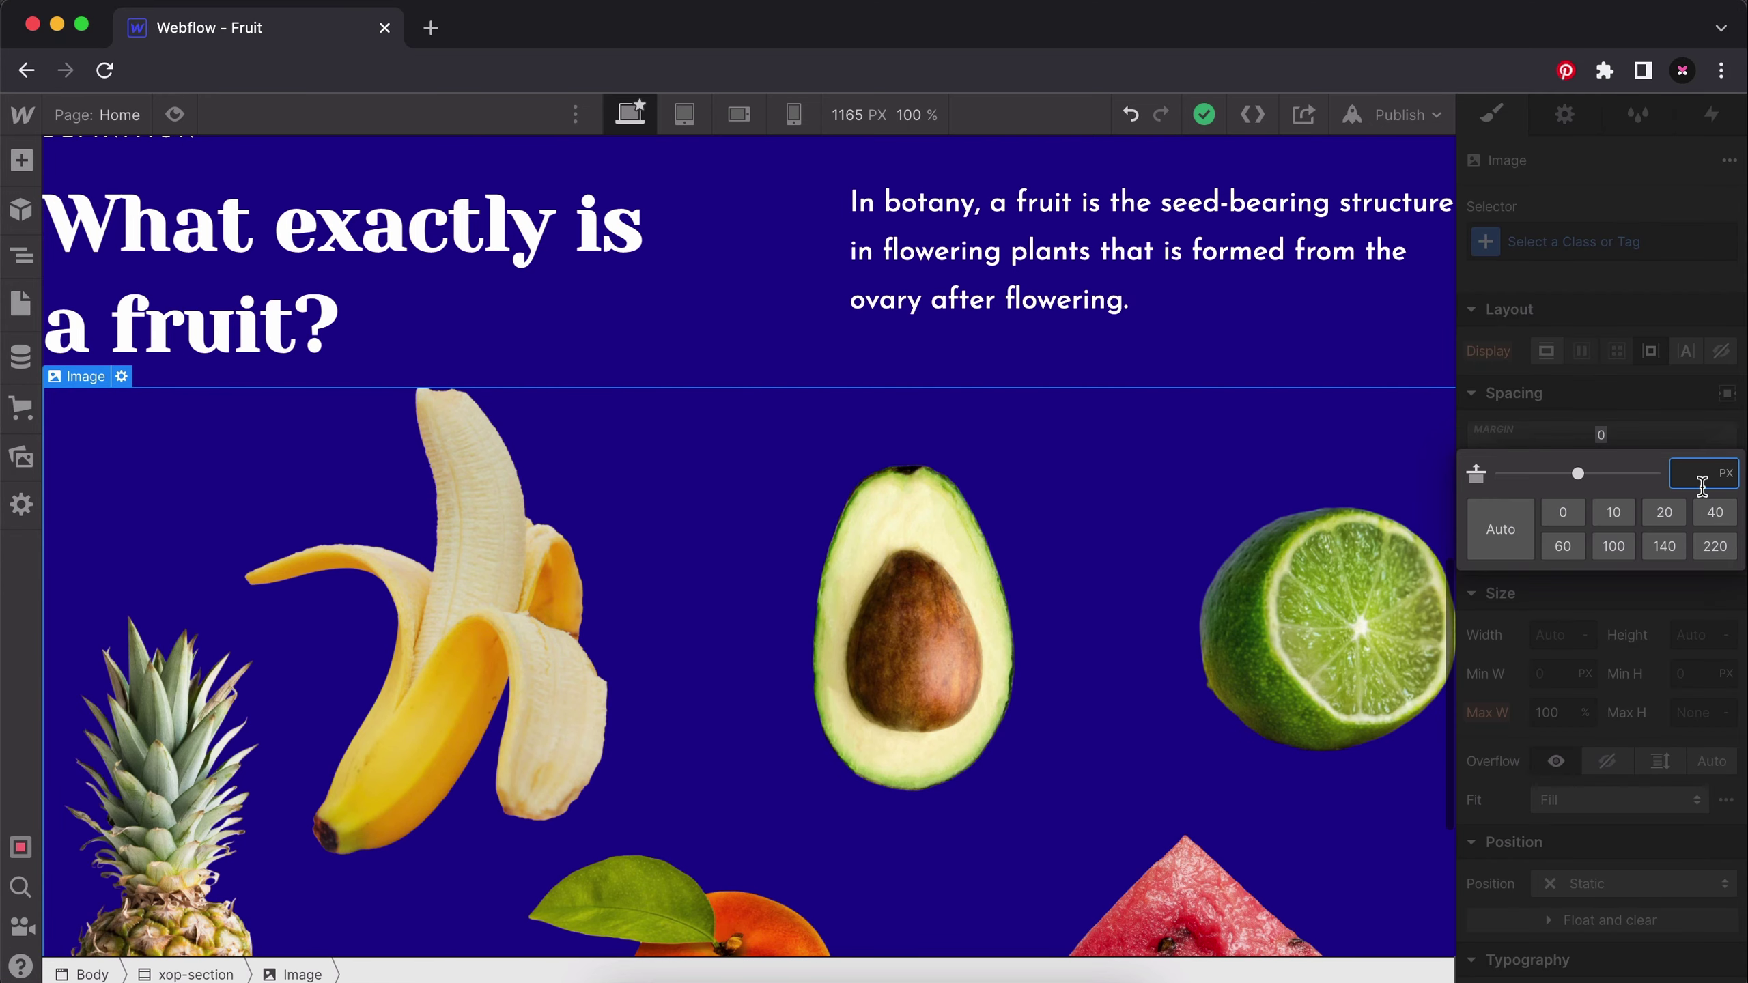
click(1561, 546)
click(863, 425)
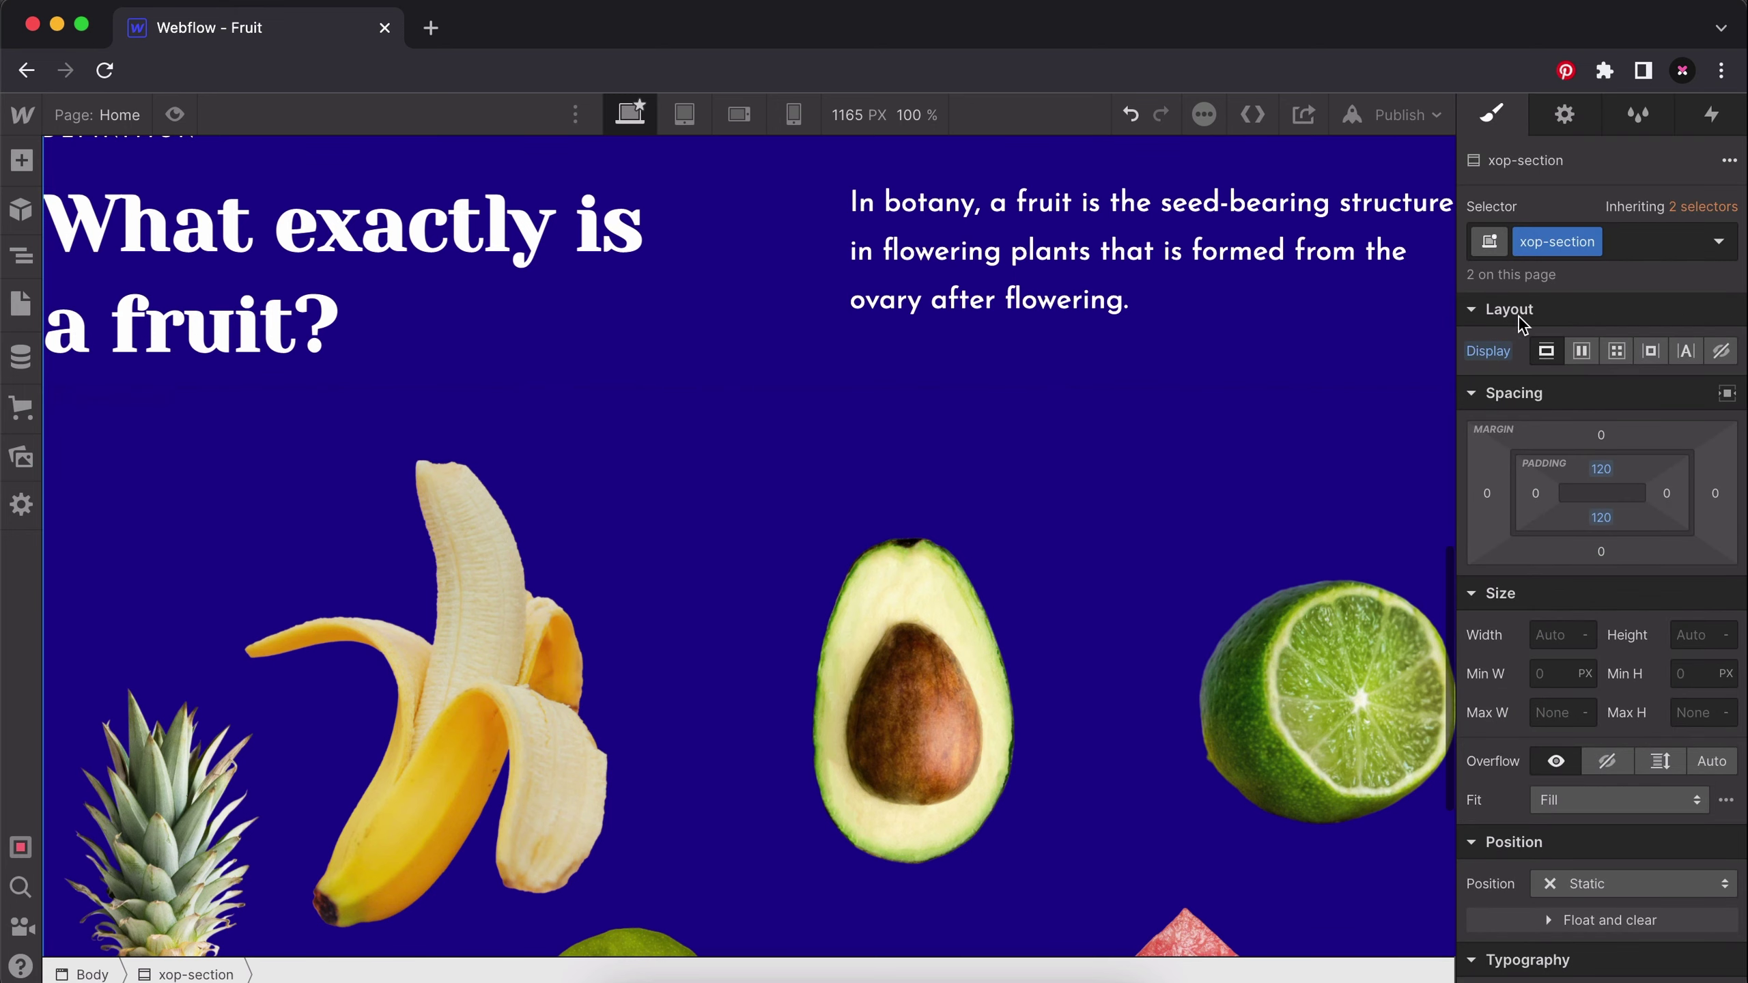
Check the spacing between the Definition text and the fruit image in preview mode.
click(175, 114)
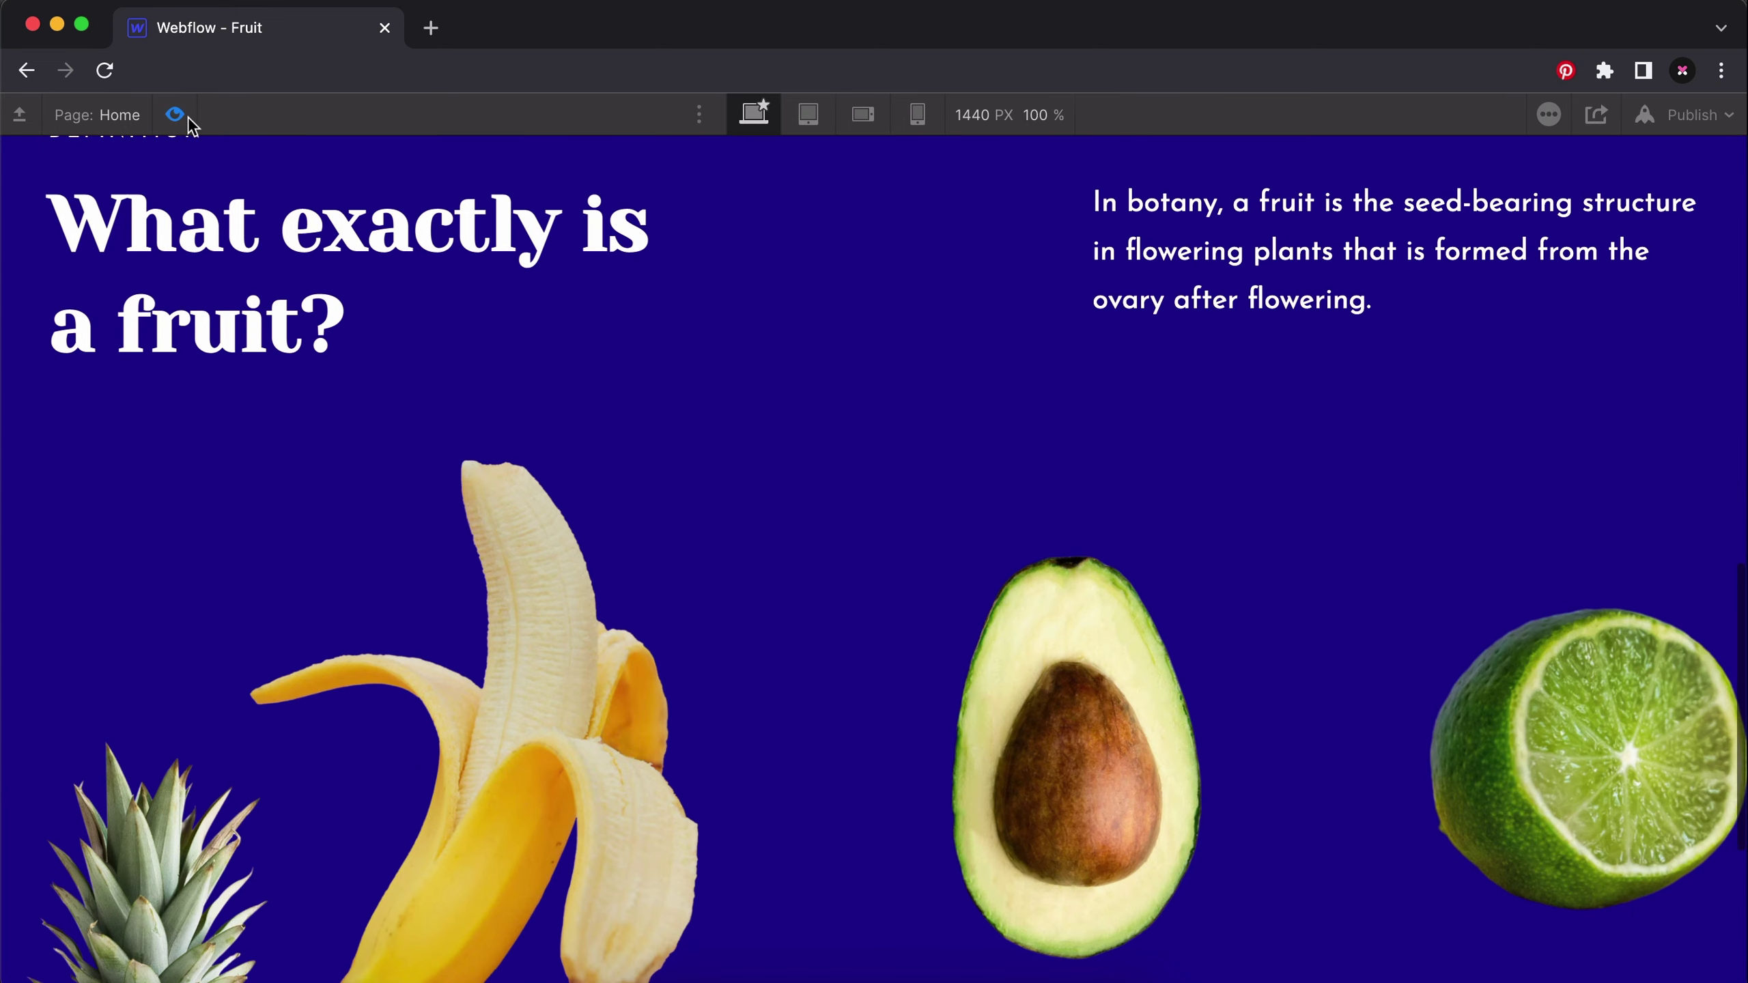
scroll(769, 484, down, 5)
scroll(702, 527, up, 3)
scroll(706, 535, up, 2)
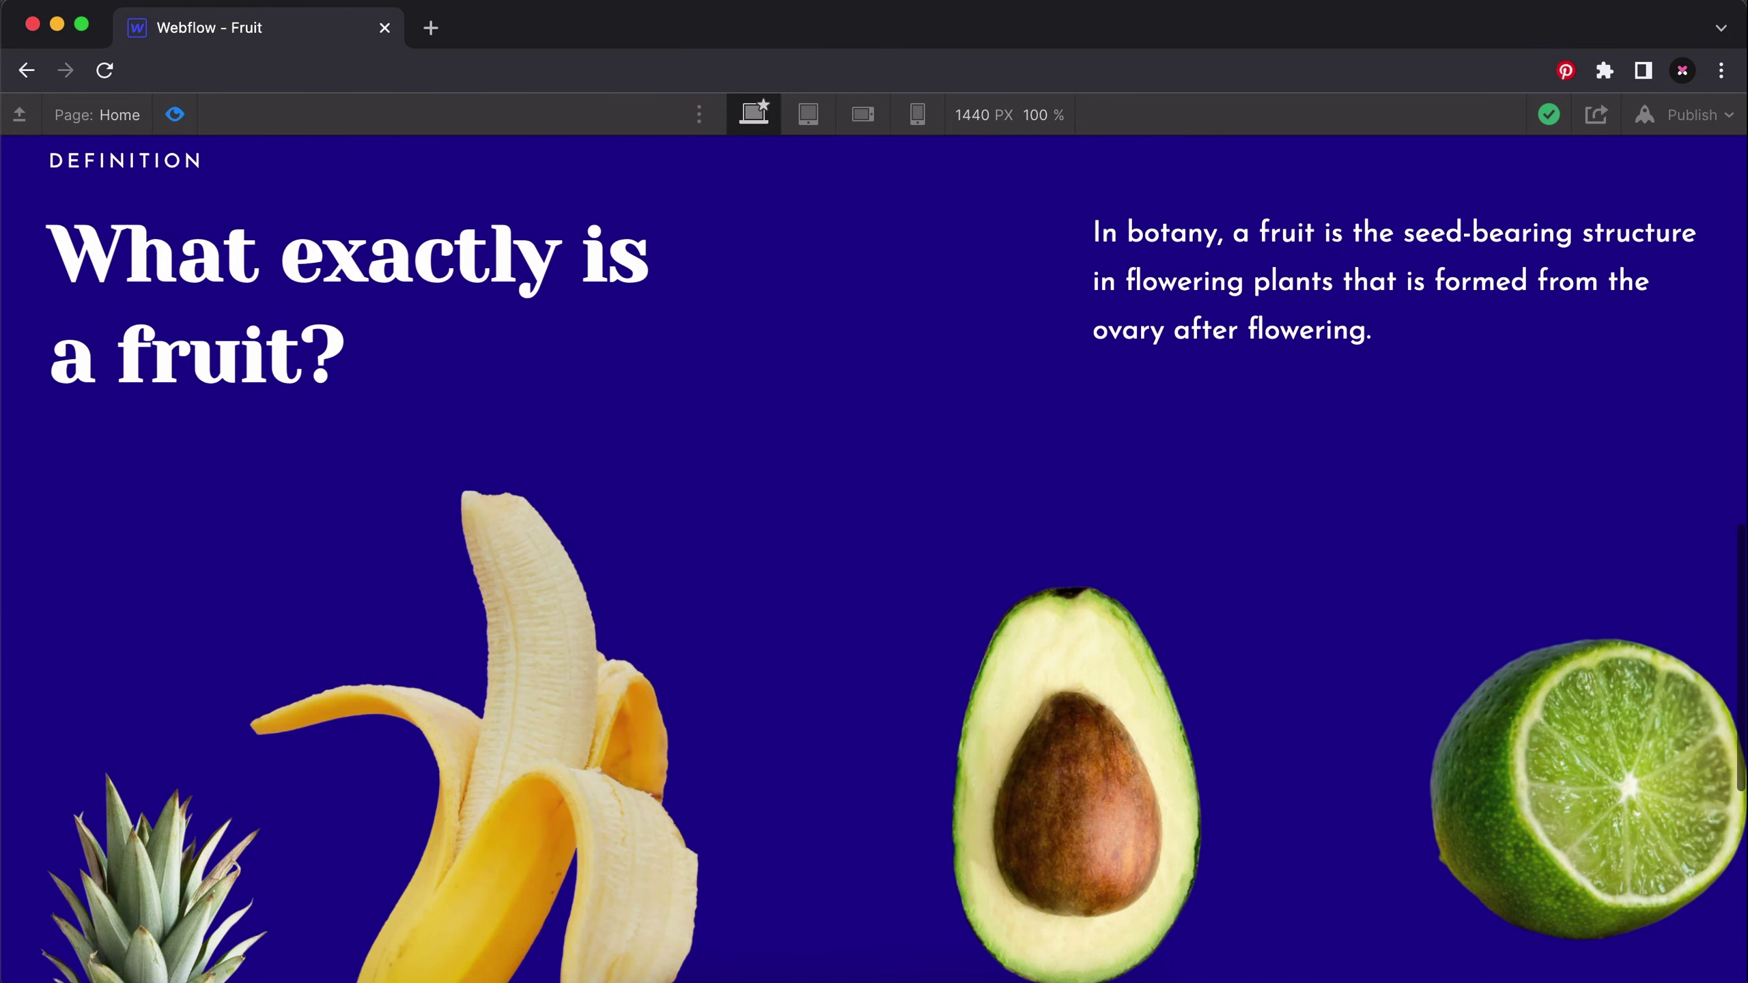
scroll(902, 556, down, 3)
scroll(902, 556, up, 3)
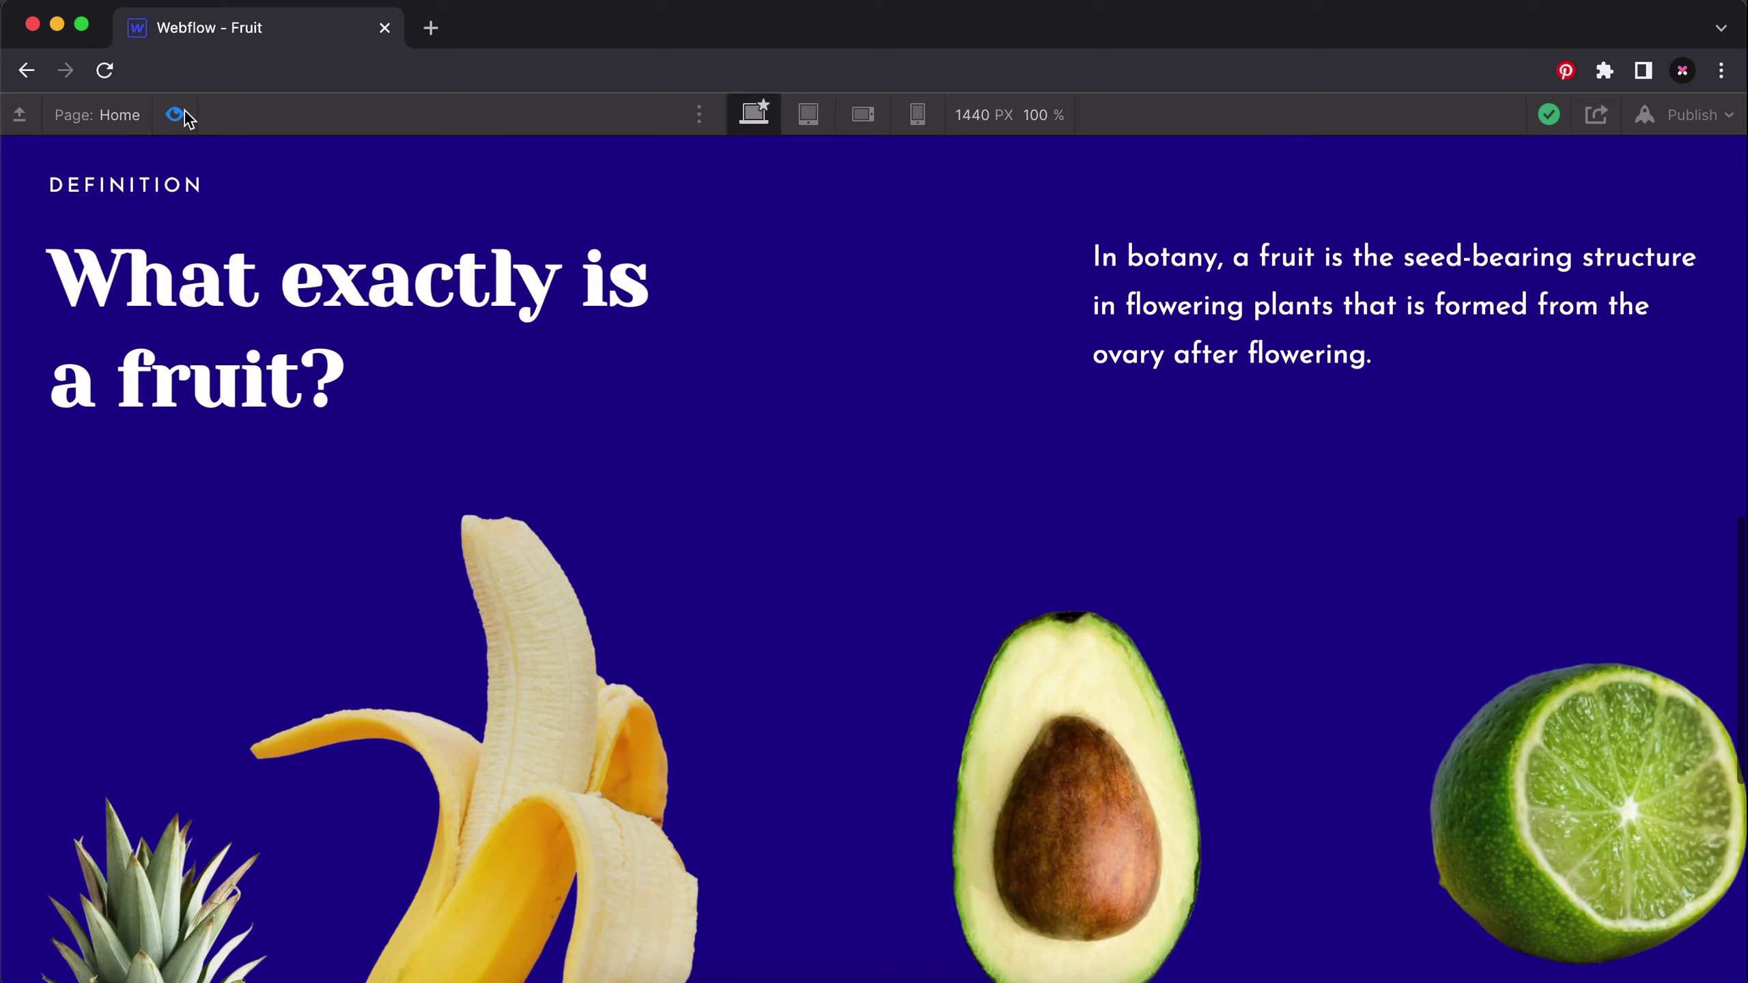
click(176, 114)
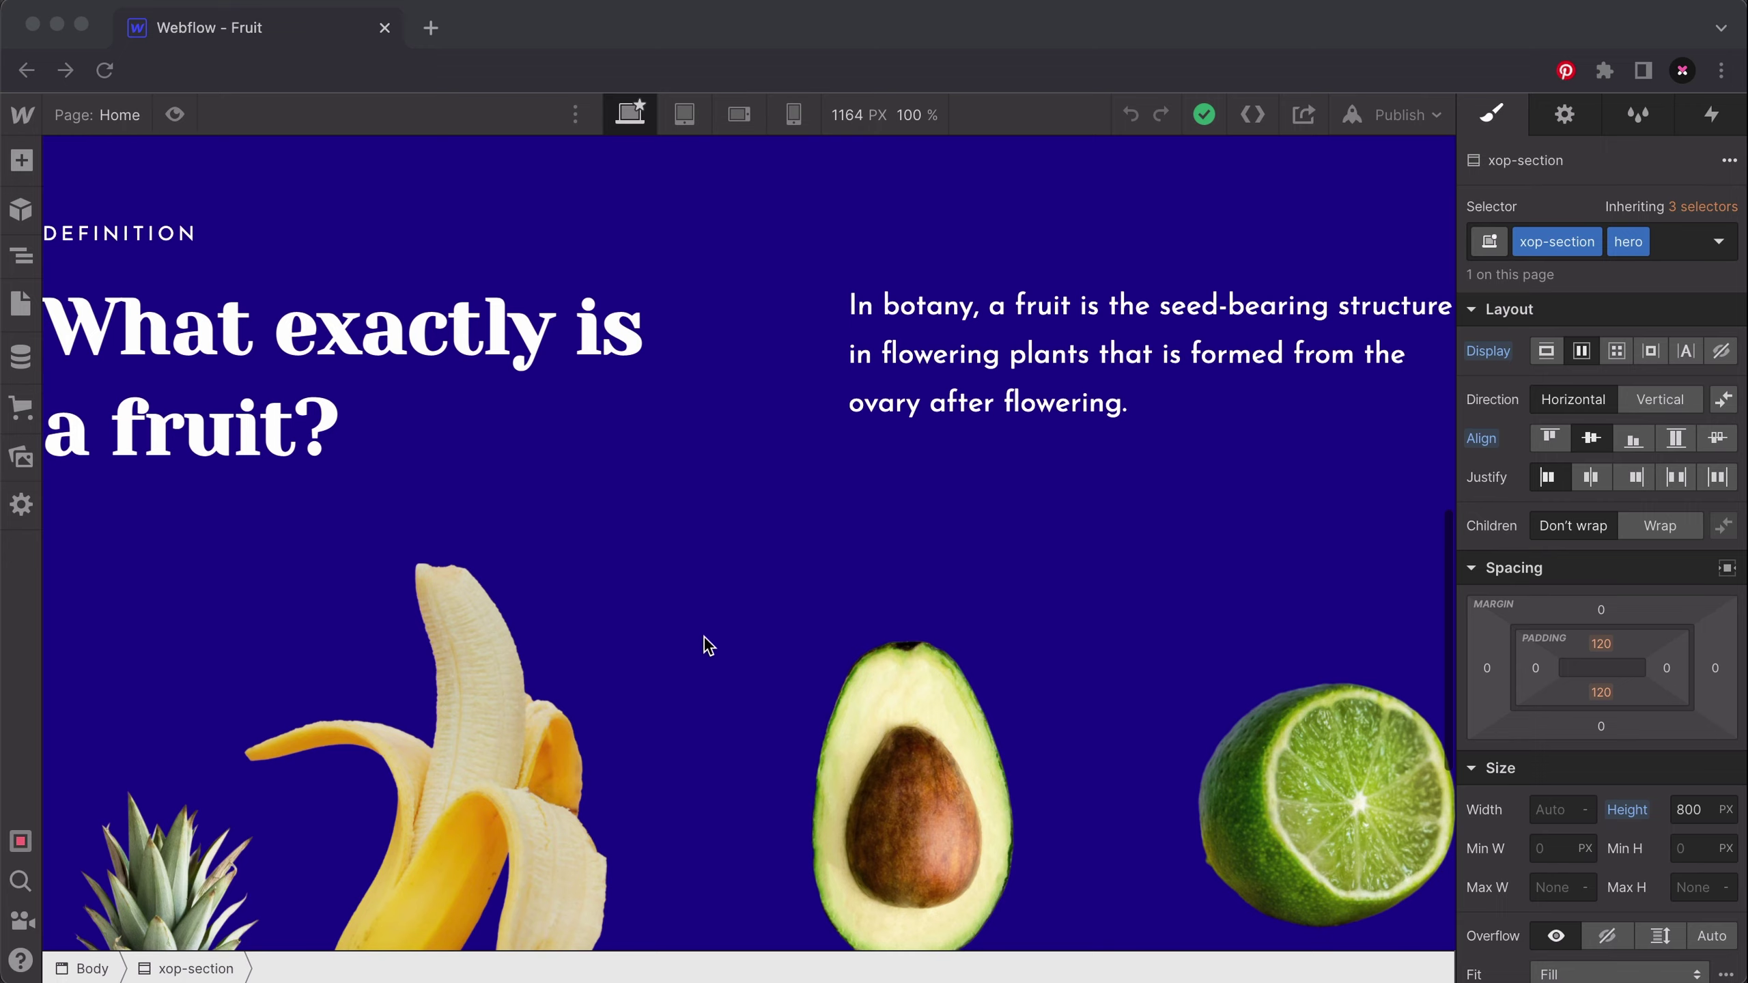
Duplicate the xop-section that holds the Definition content.
scroll(699, 290, up, 2)
click(563, 264)
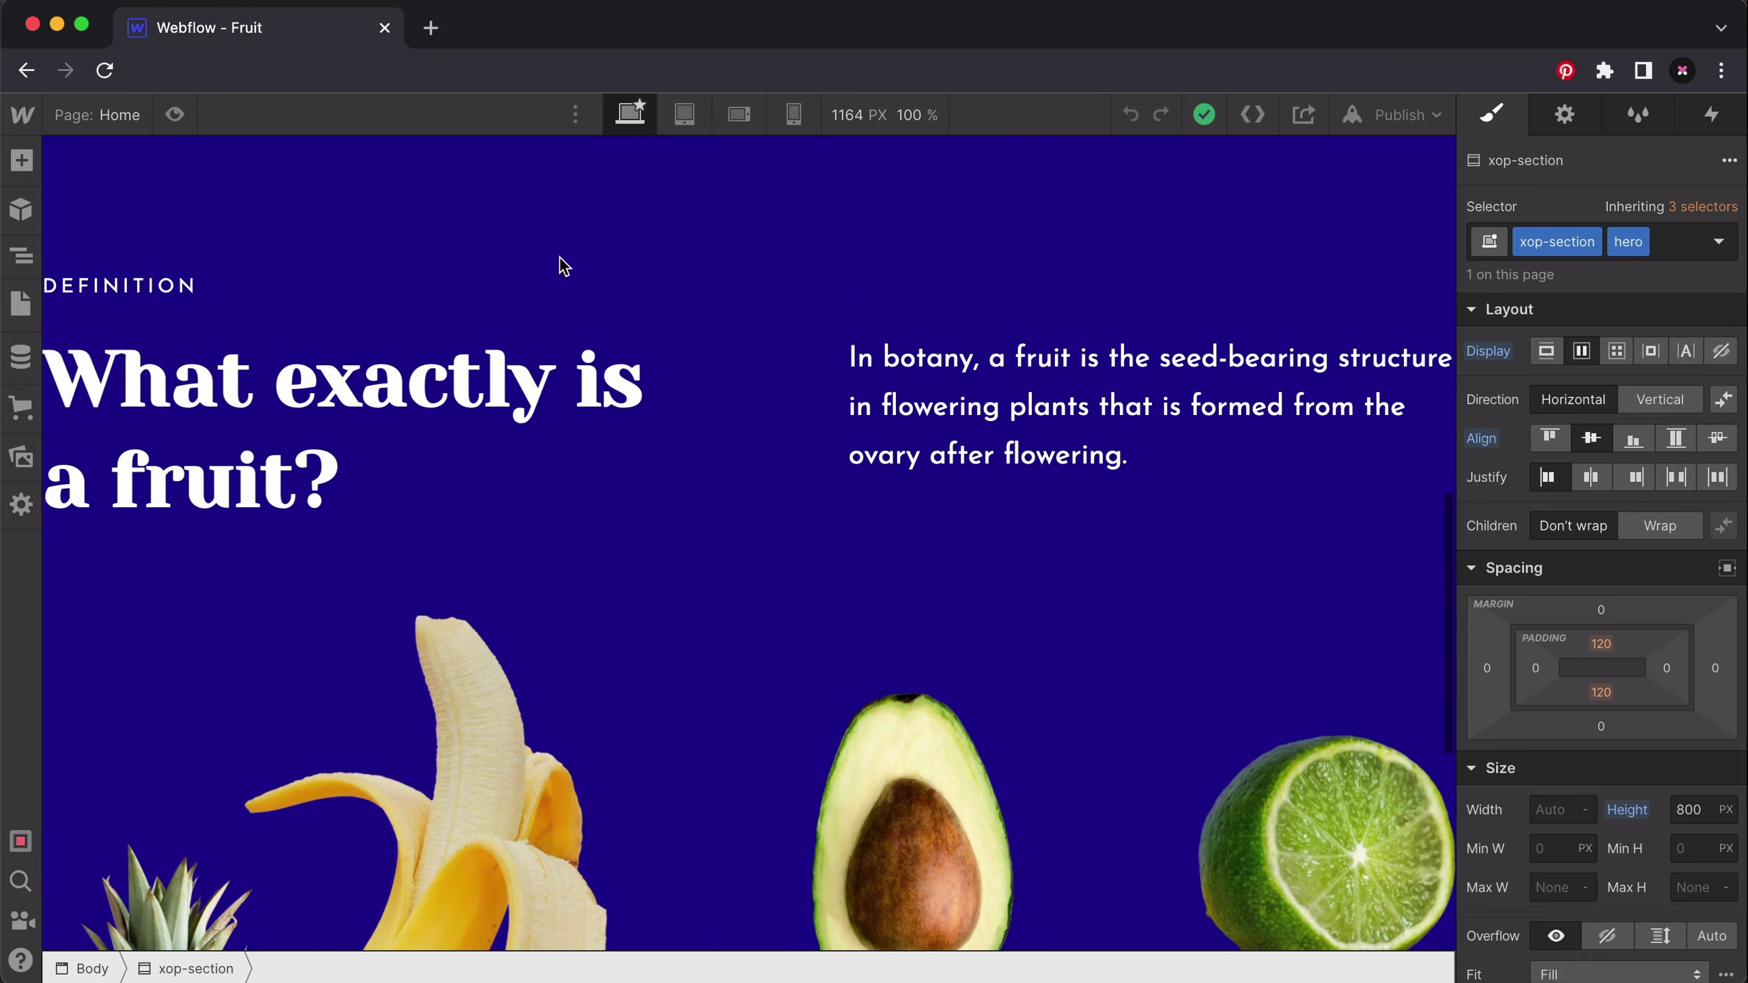
click(460, 332)
click(772, 304)
scroll(773, 305, up, 1)
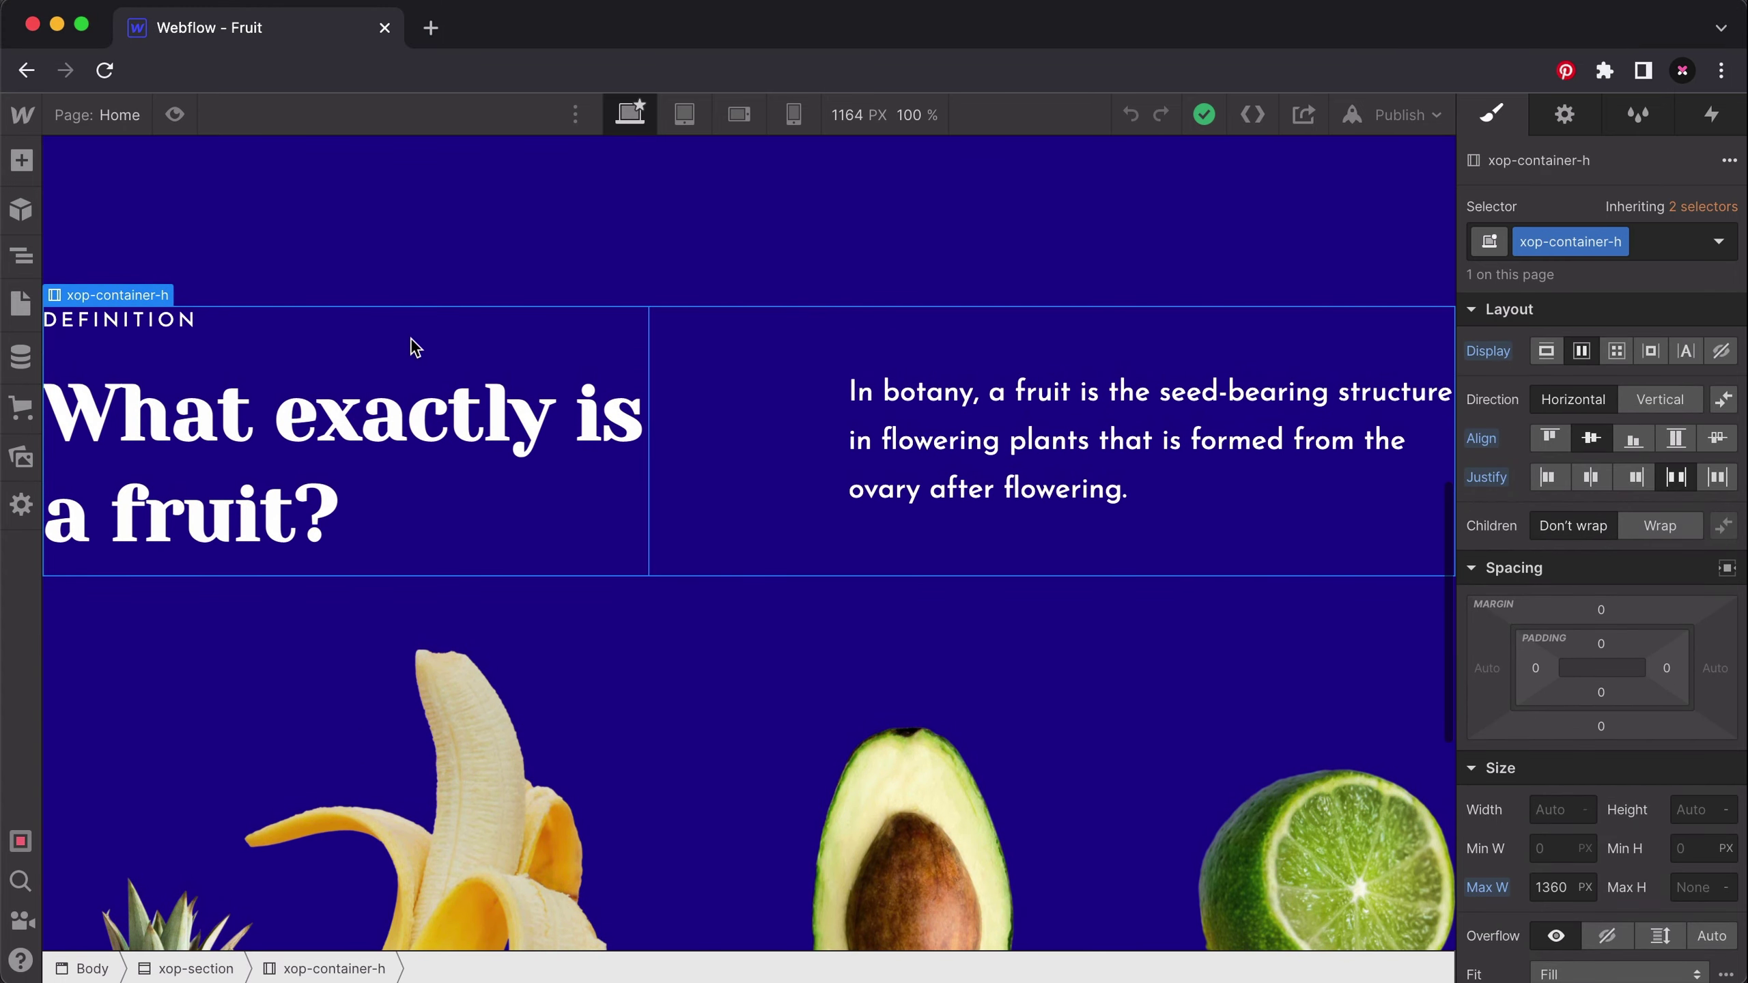
click(418, 250)
scroll(418, 250, up, 2)
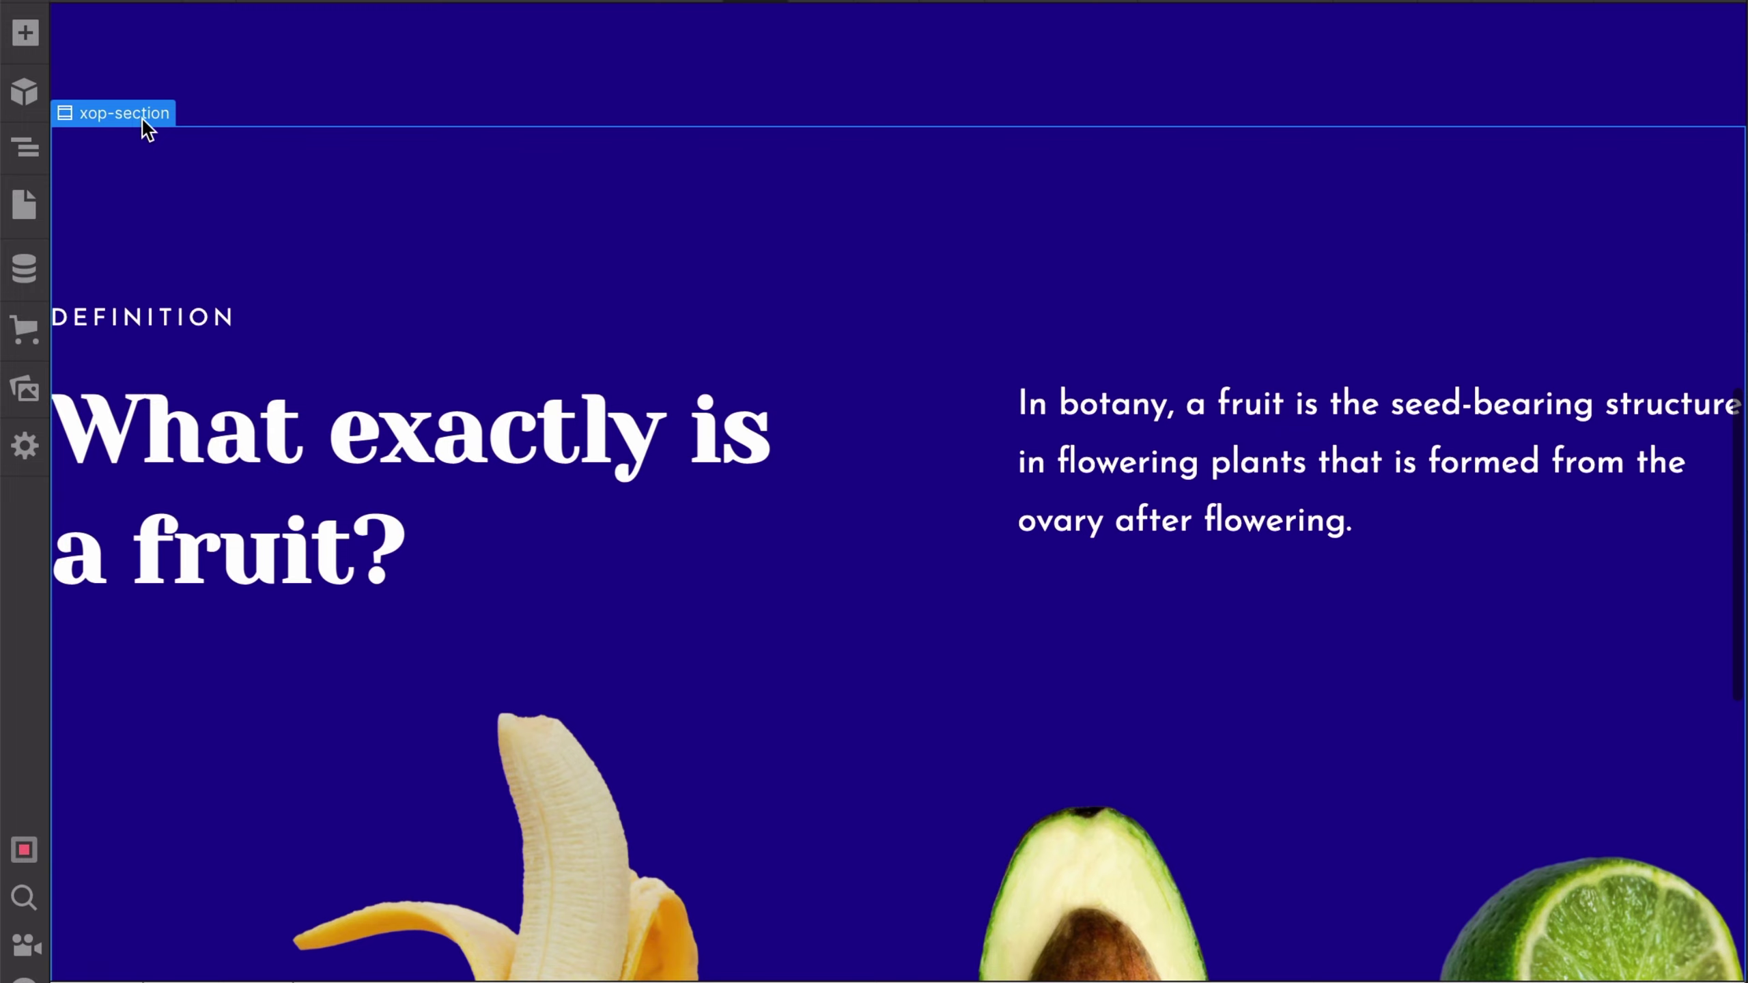
right_click(136, 112)
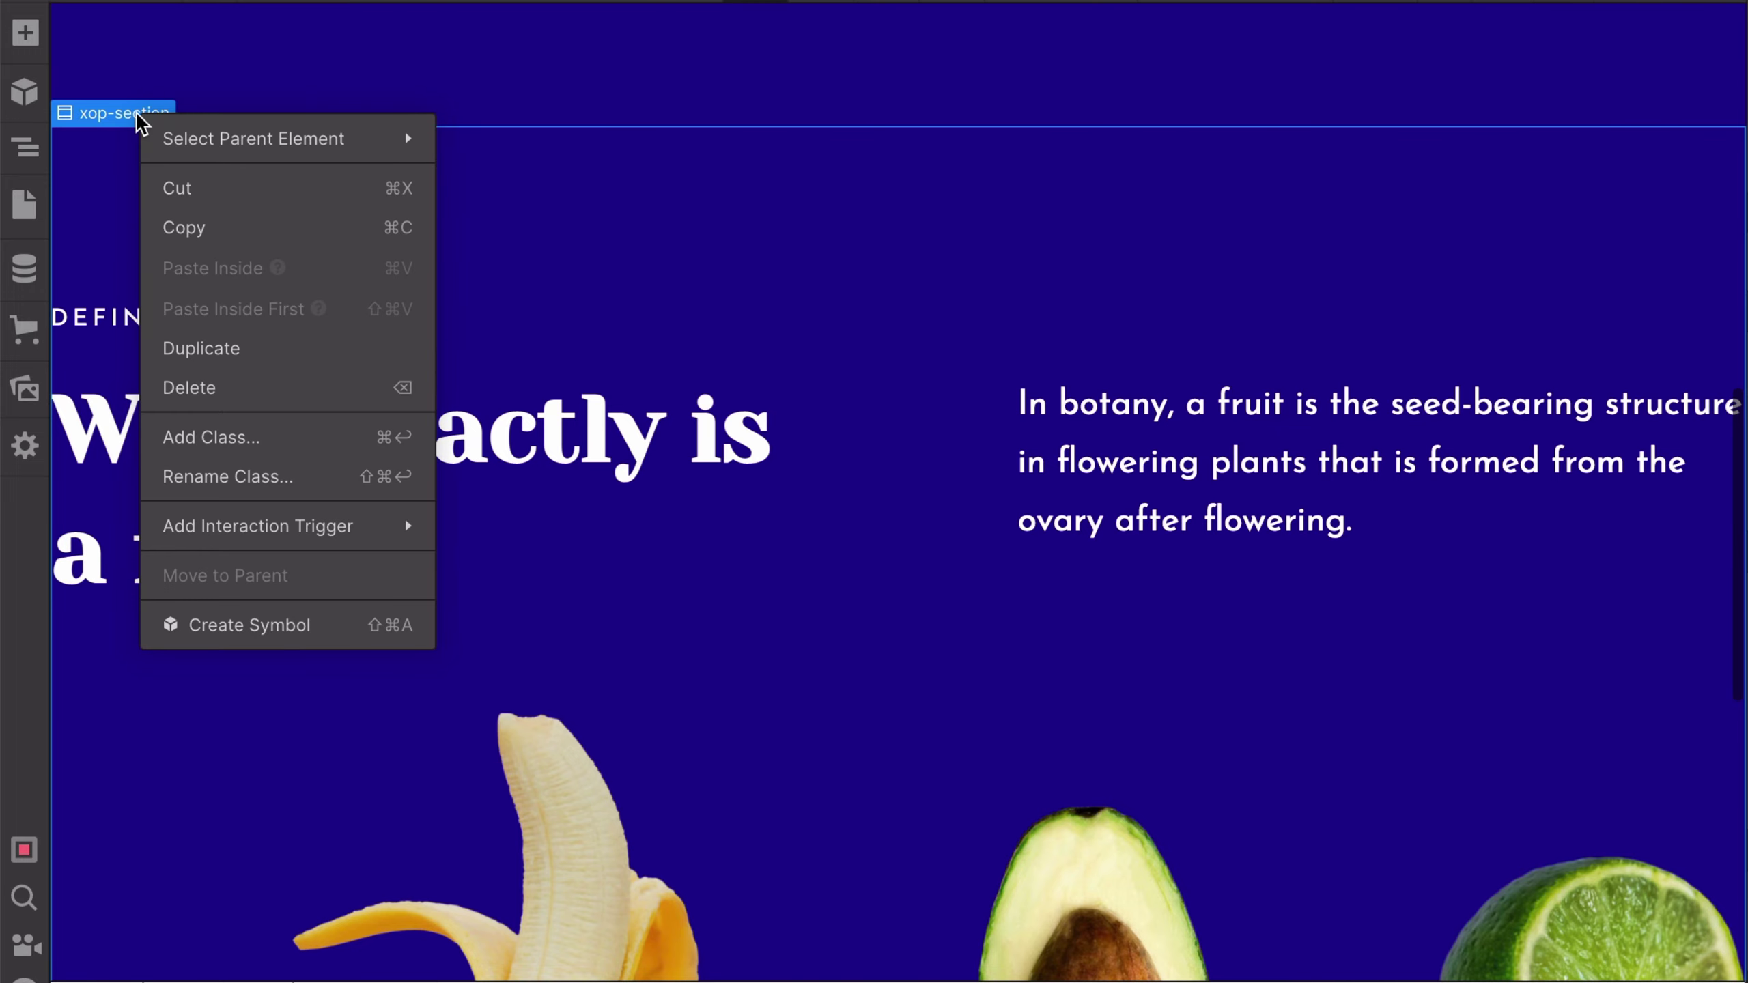
click(292, 353)
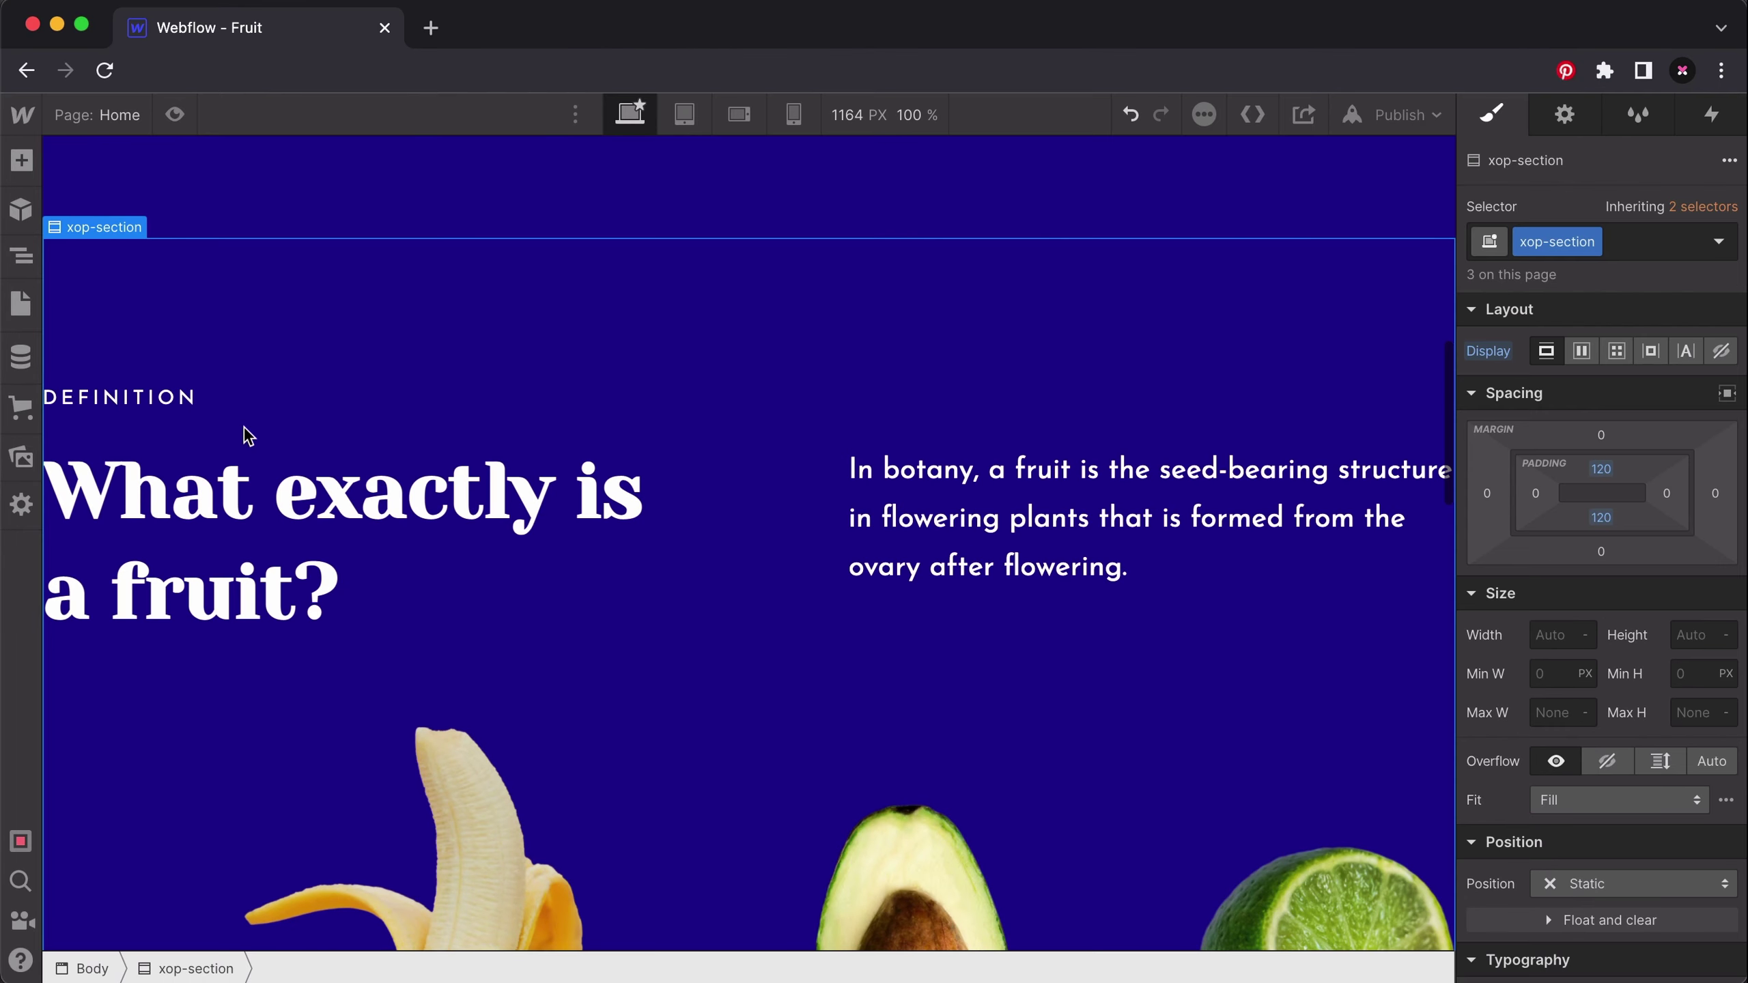
Replace the heading in the duplicated section with "The anatomy of a fruit".
scroll(296, 362, down, 10)
scroll(243, 430, down, 5)
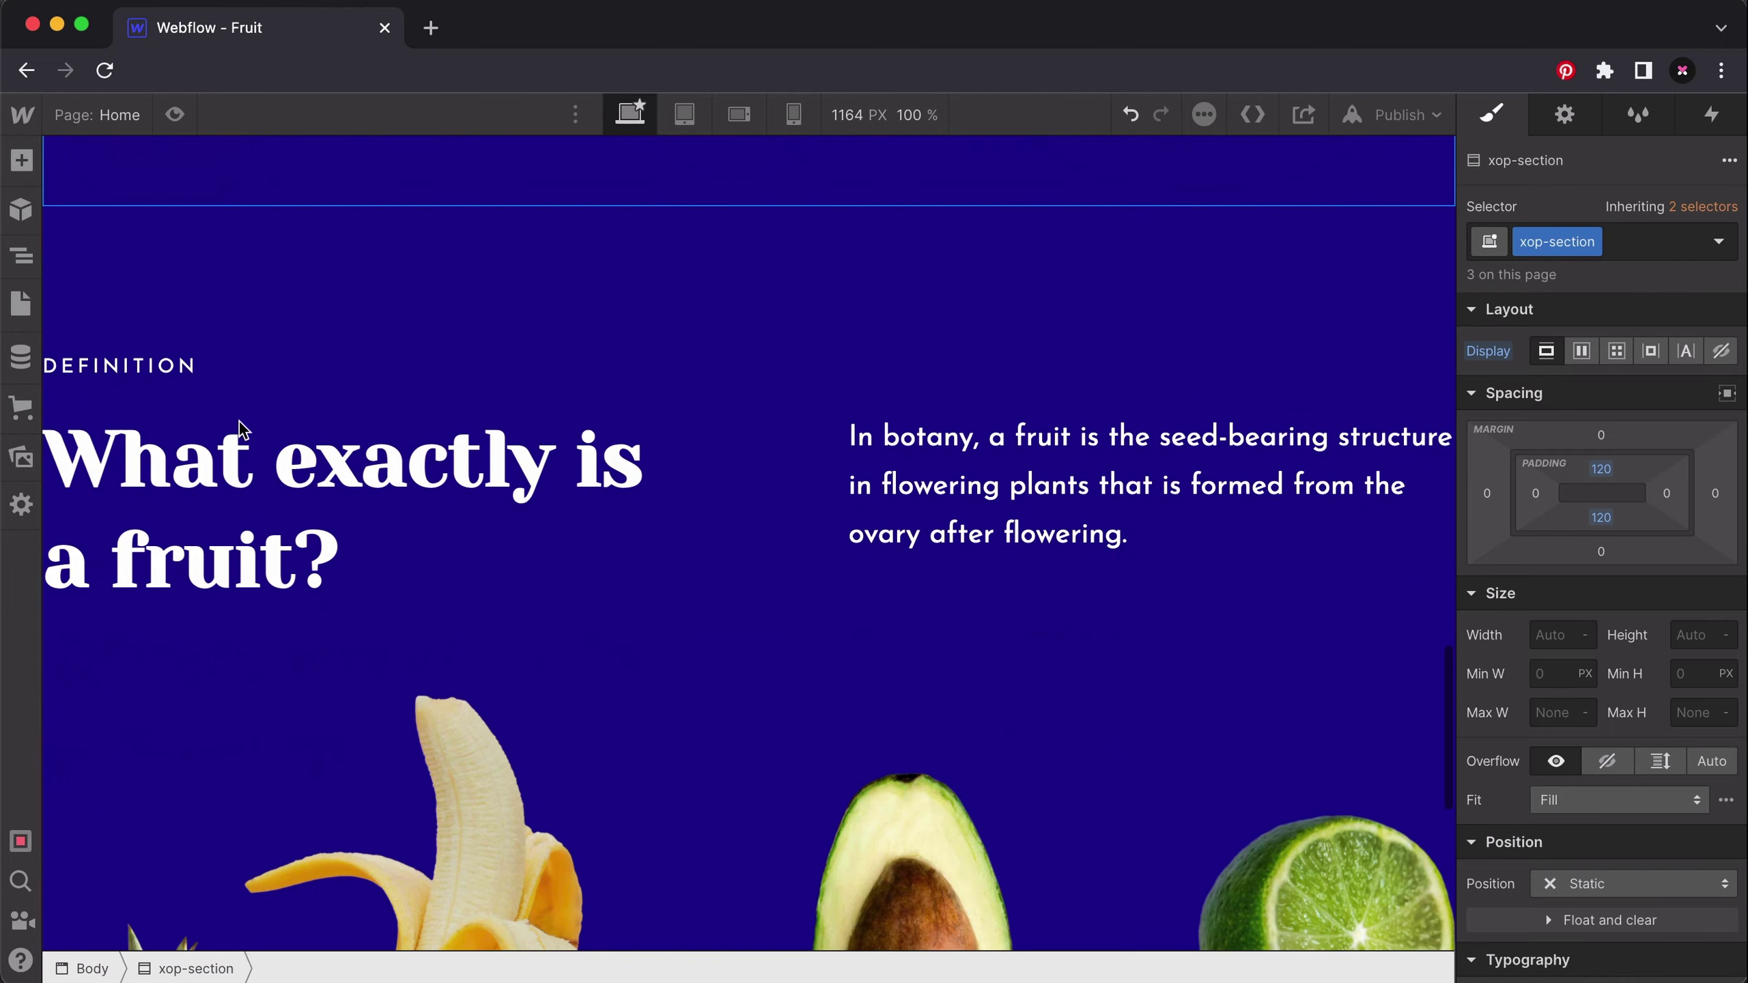
double_click(344, 404)
triple_click(344, 402)
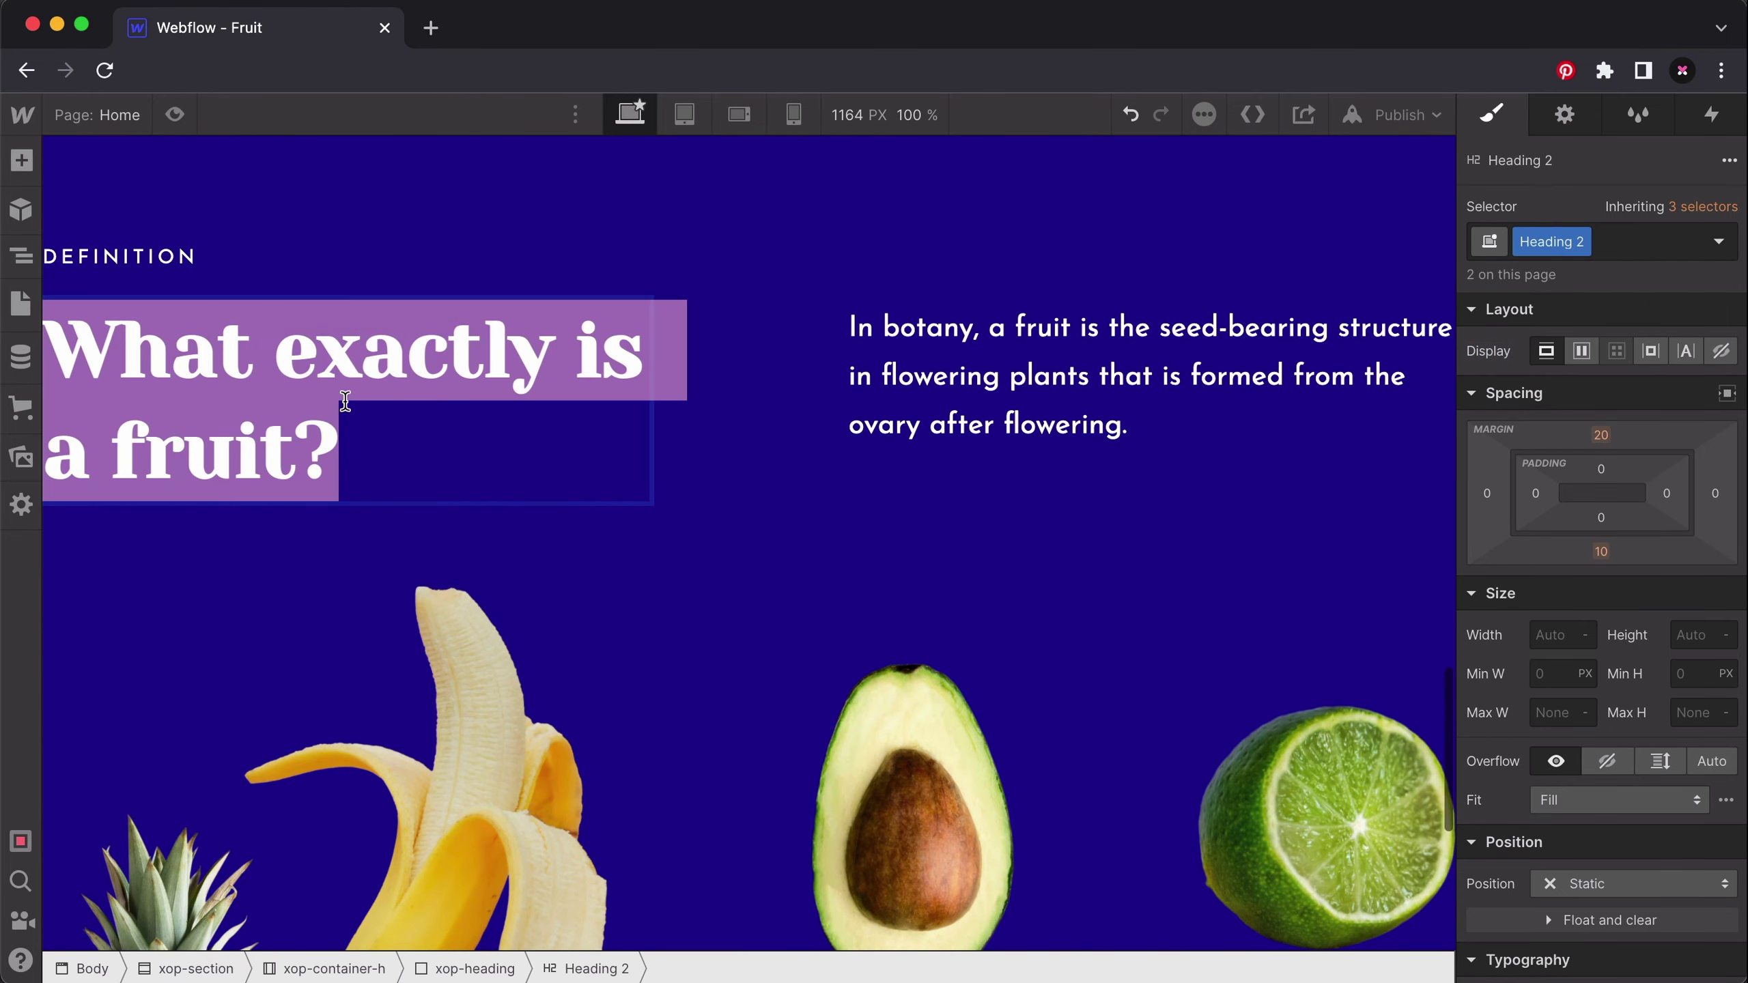
text(The anatomy of a fruit)
Replace the paragraph with "Generally speaking, a fruit is made up of skin (outermost layer), pedicel, flesh, and seed", plus a sentence on three major categories' varying anatomy.
double_click(1154, 374)
triple_click(1154, 375)
text(Generally speaking, a fruit is made up of skin (outermost layer), pedicel, flesh, and seed. It's important to note that there are three major categories of fruit which have slight variations in their anatomy.)
click(1094, 624)
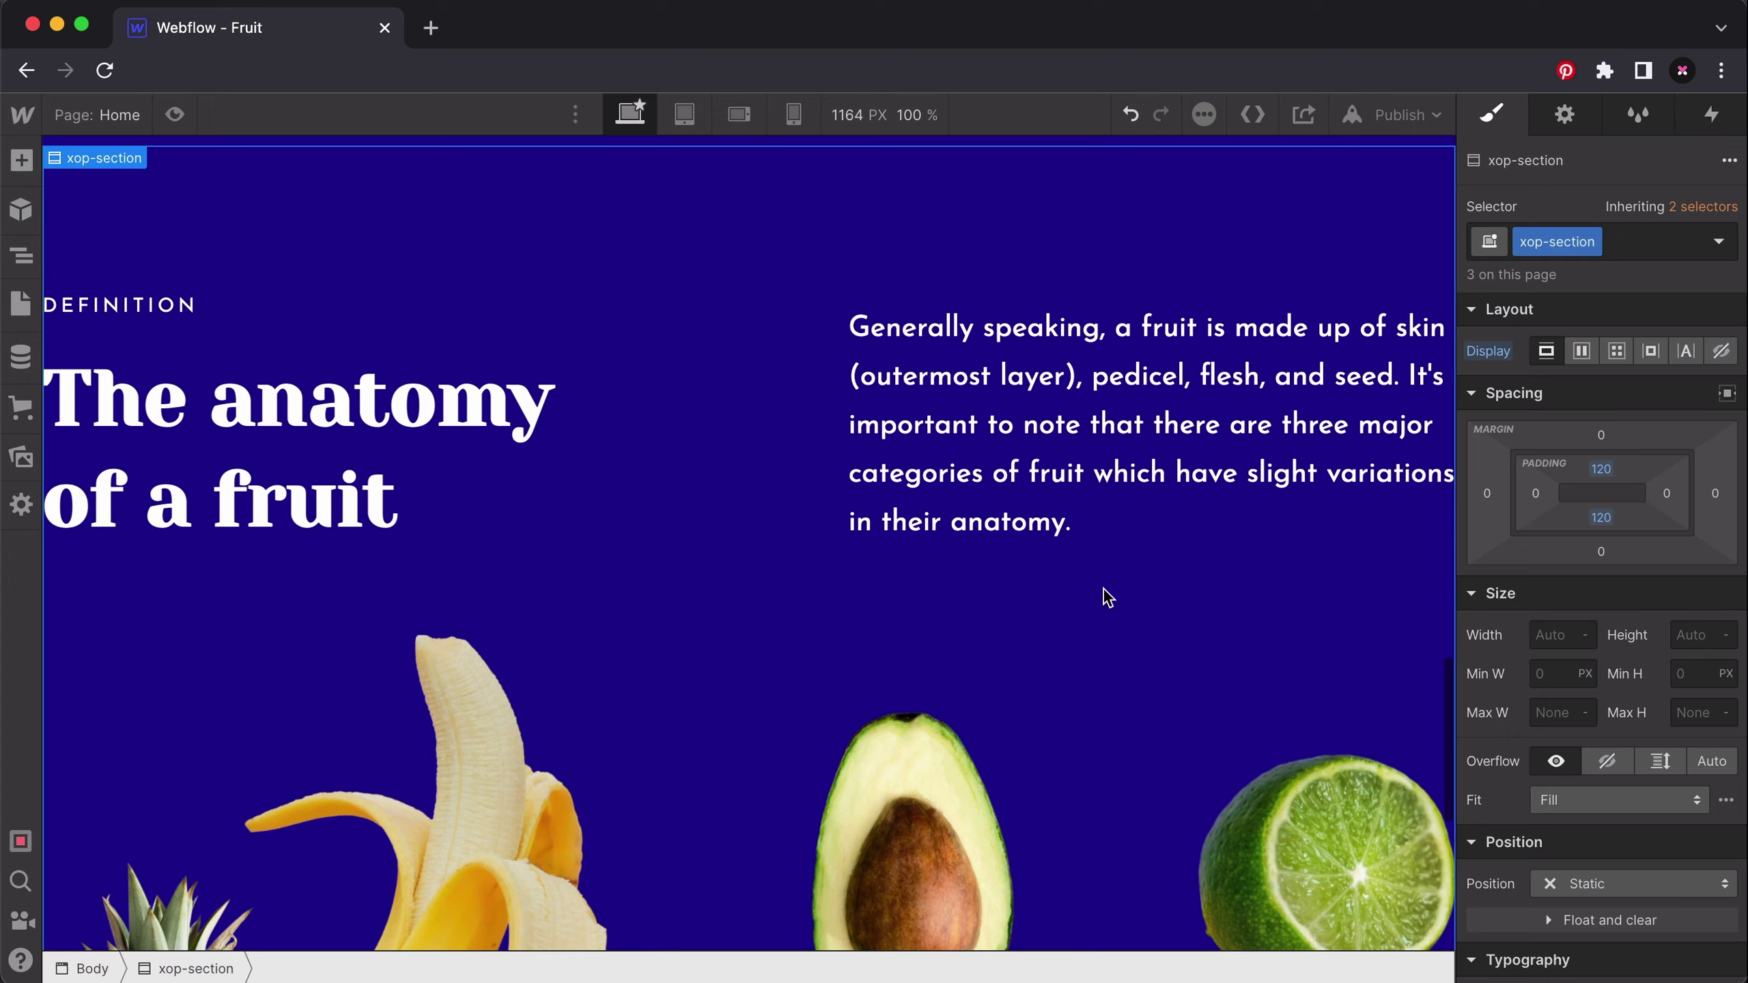
Change the duplicated section's eyebrow to ANATOMY and its heading to "It's the inside that counts".
scroll(1106, 596, up, 1)
click(986, 534)
scroll(1149, 660, down, 2)
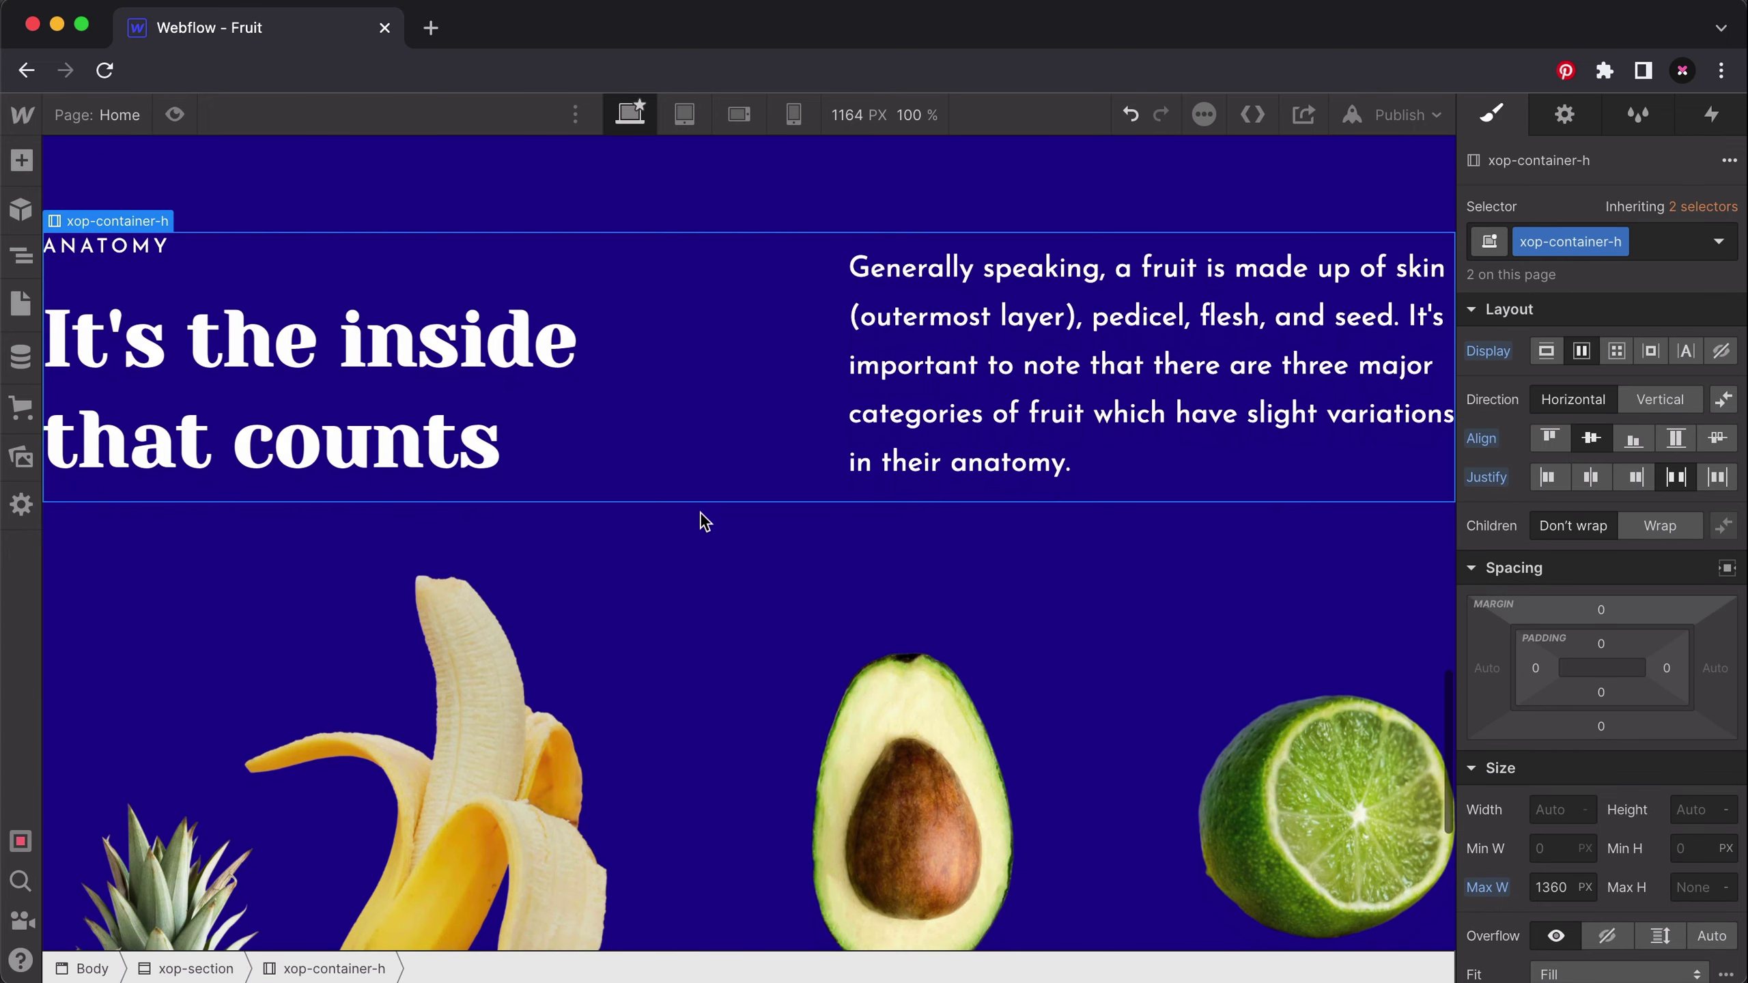
scroll(704, 526, down, 3)
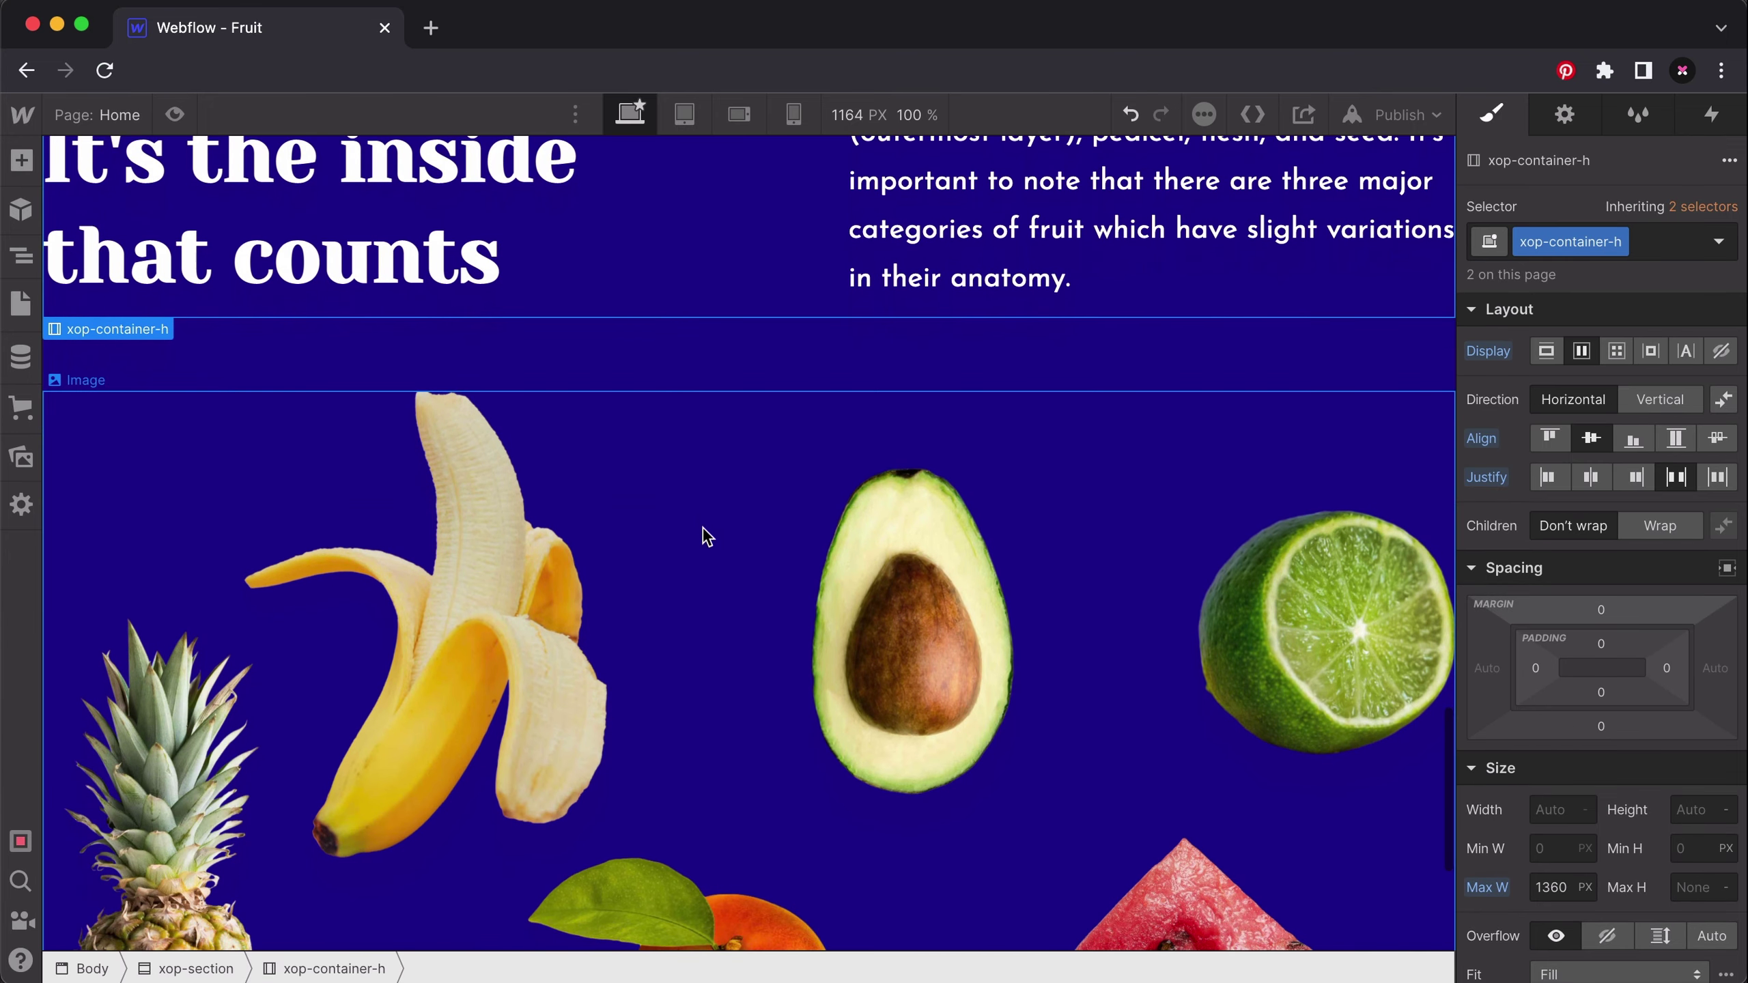
click(841, 632)
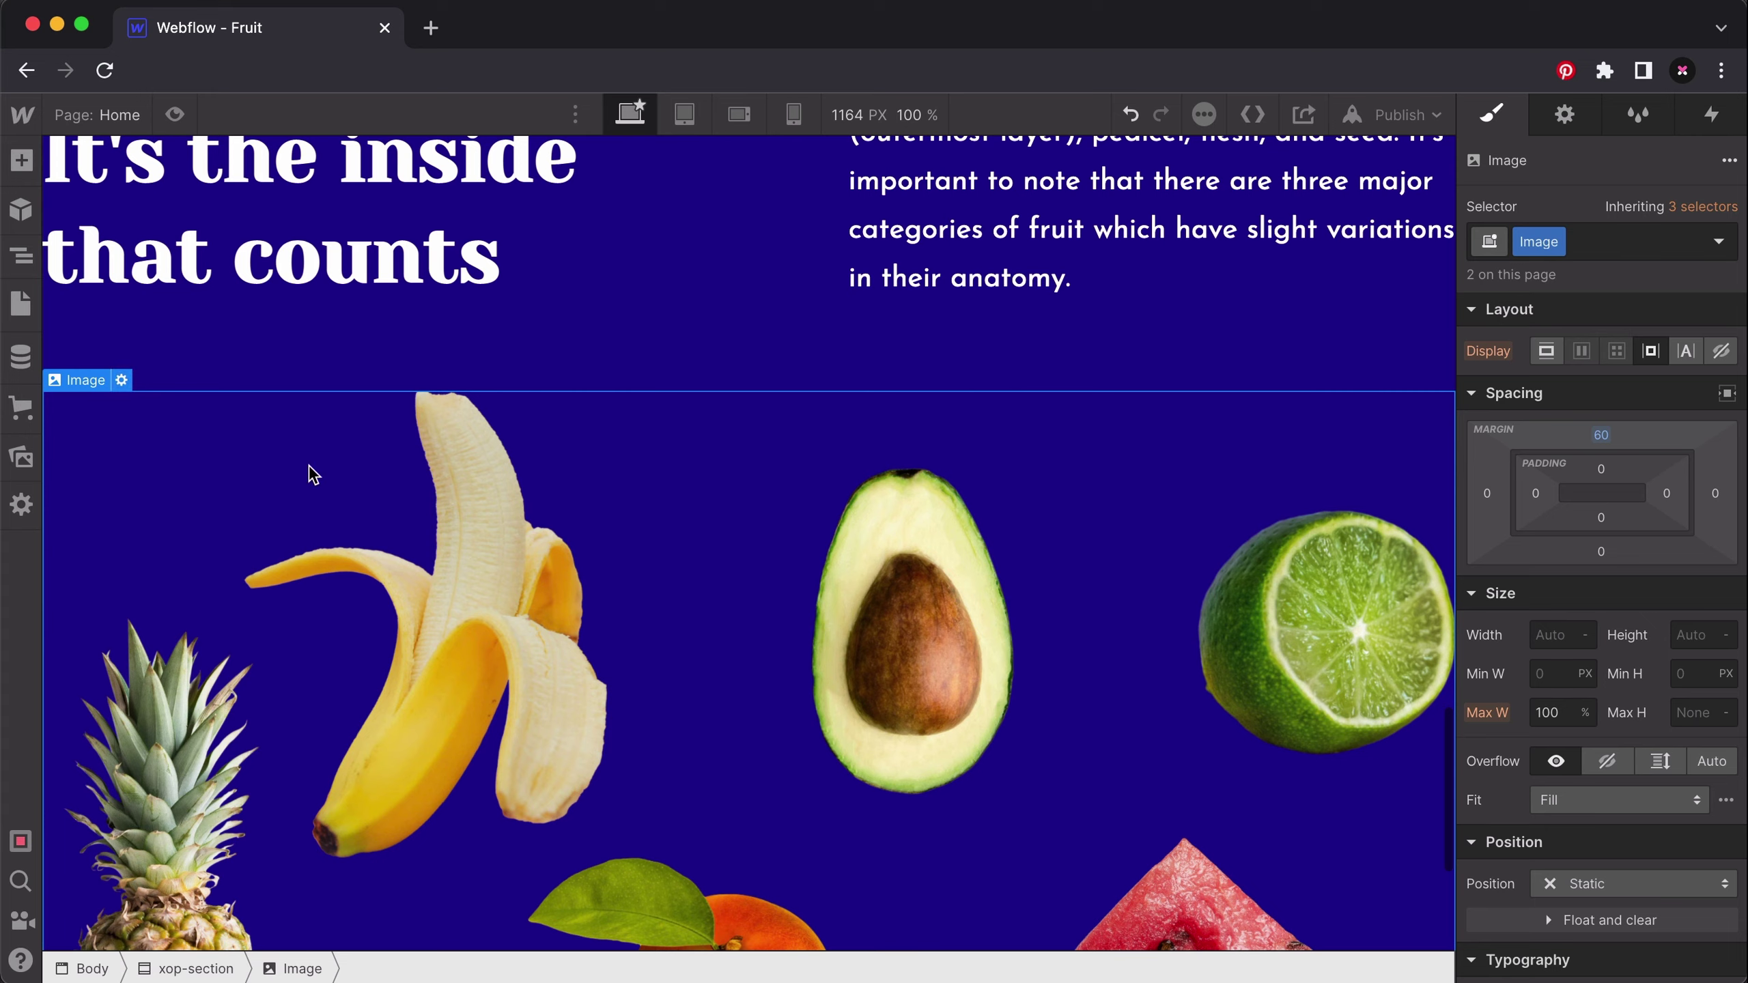
click(121, 380)
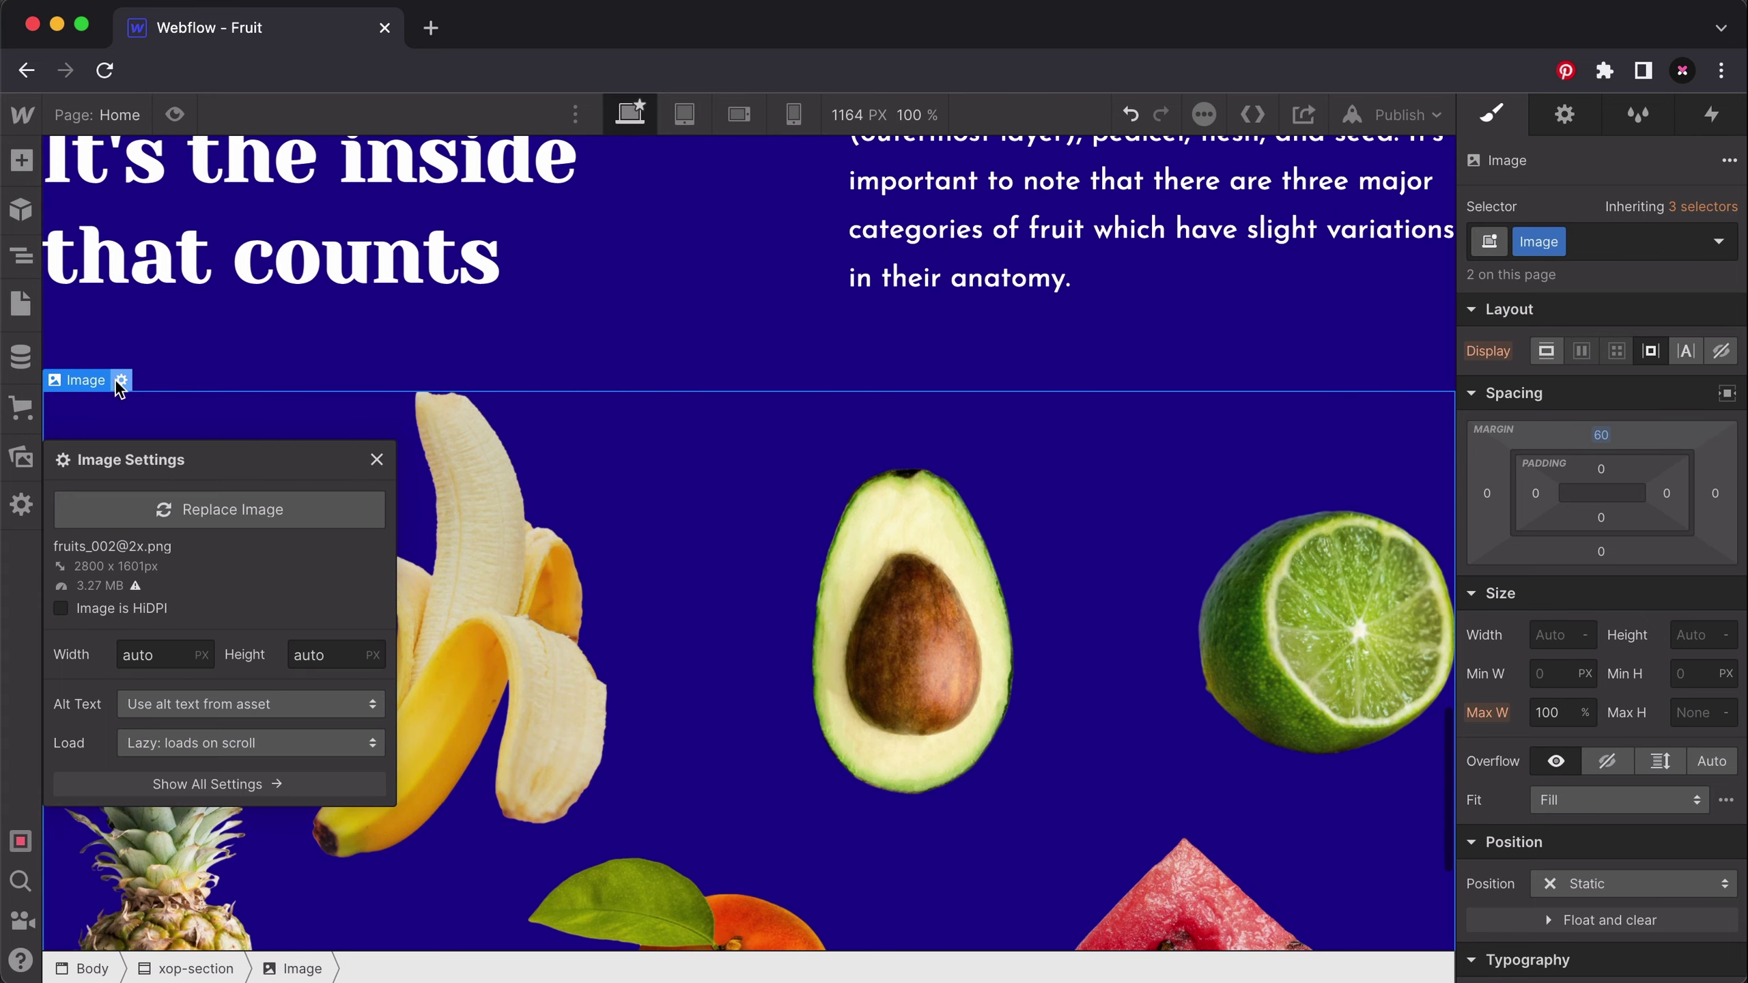
click(208, 507)
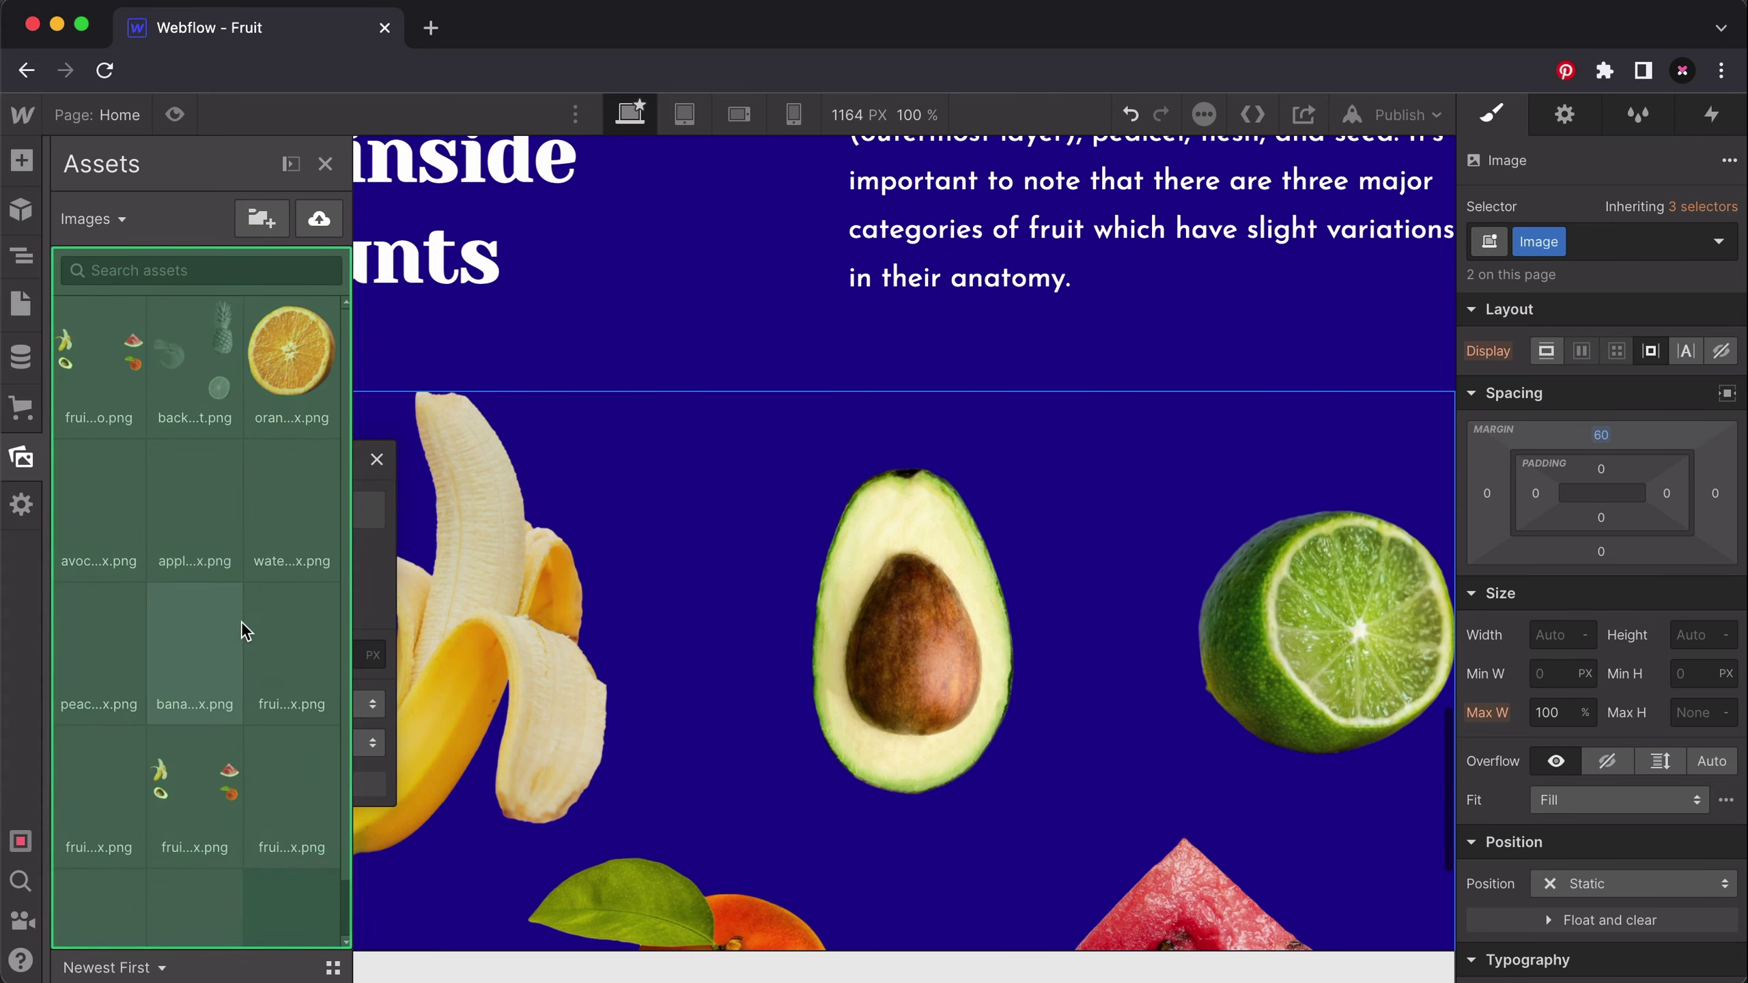
scroll(243, 630, down, 1)
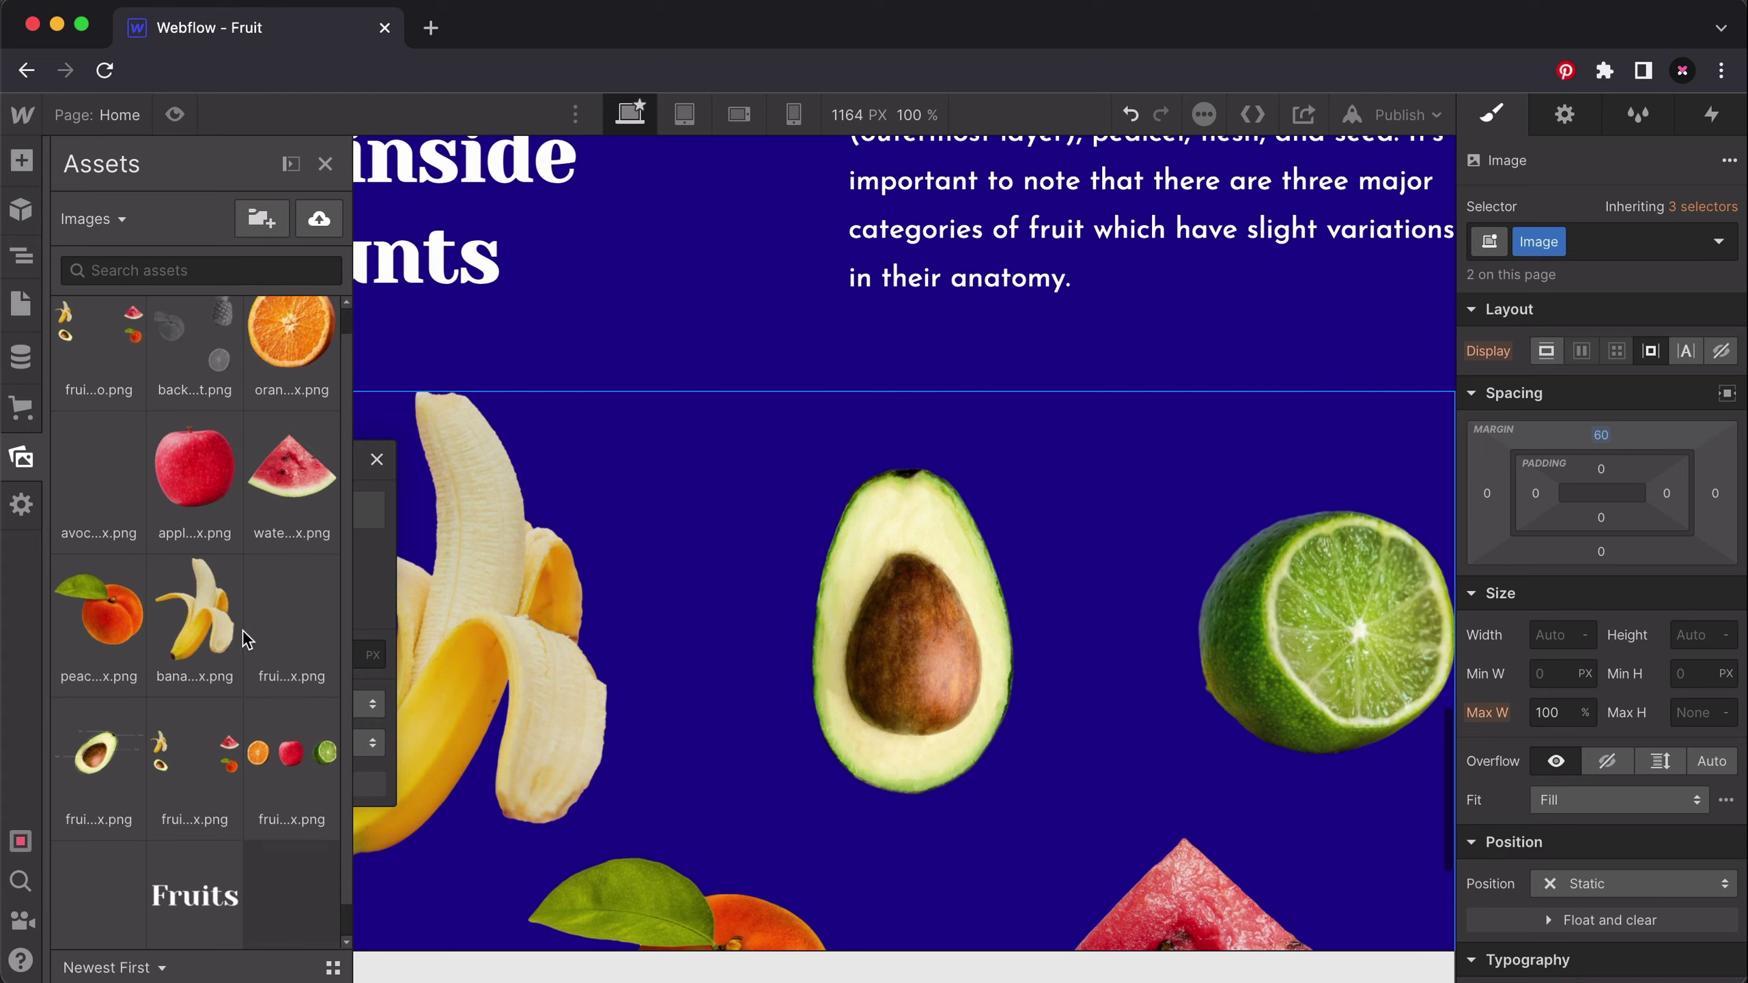
click(99, 750)
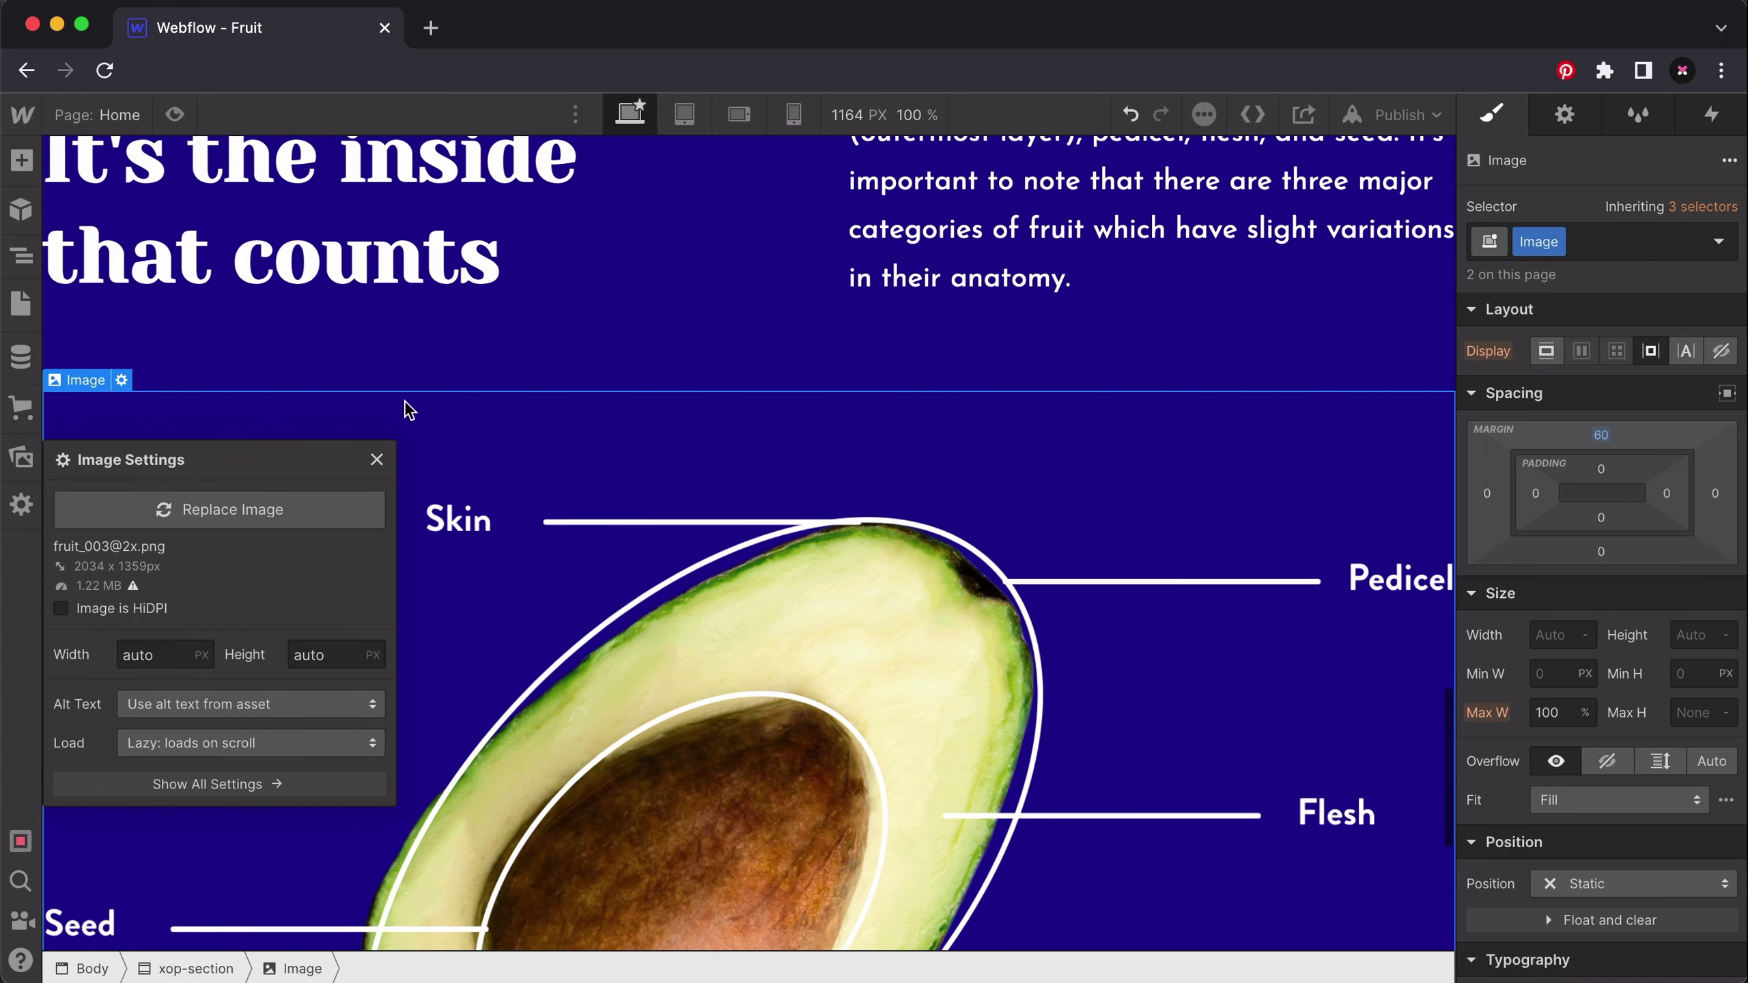
click(542, 348)
Duplicate the xop-section that holds the Anatomy content and avocado image.
scroll(737, 436, down, 3)
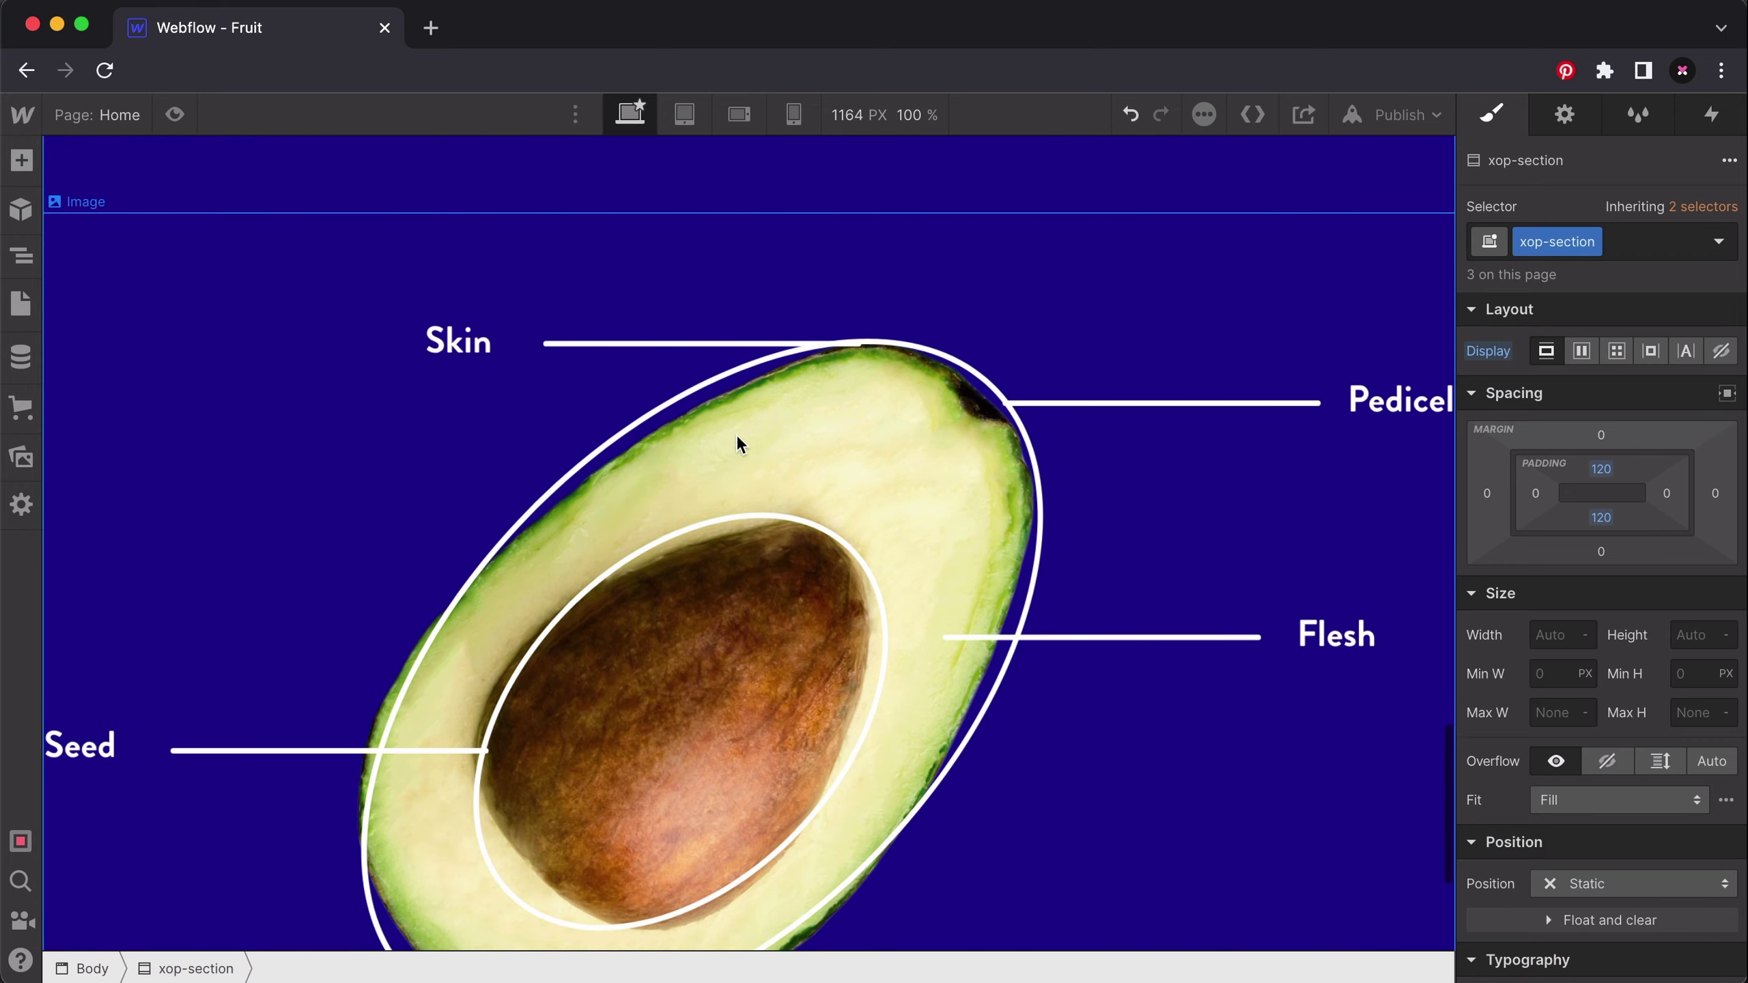
scroll(736, 434, down, 3)
scroll(737, 435, up, 10)
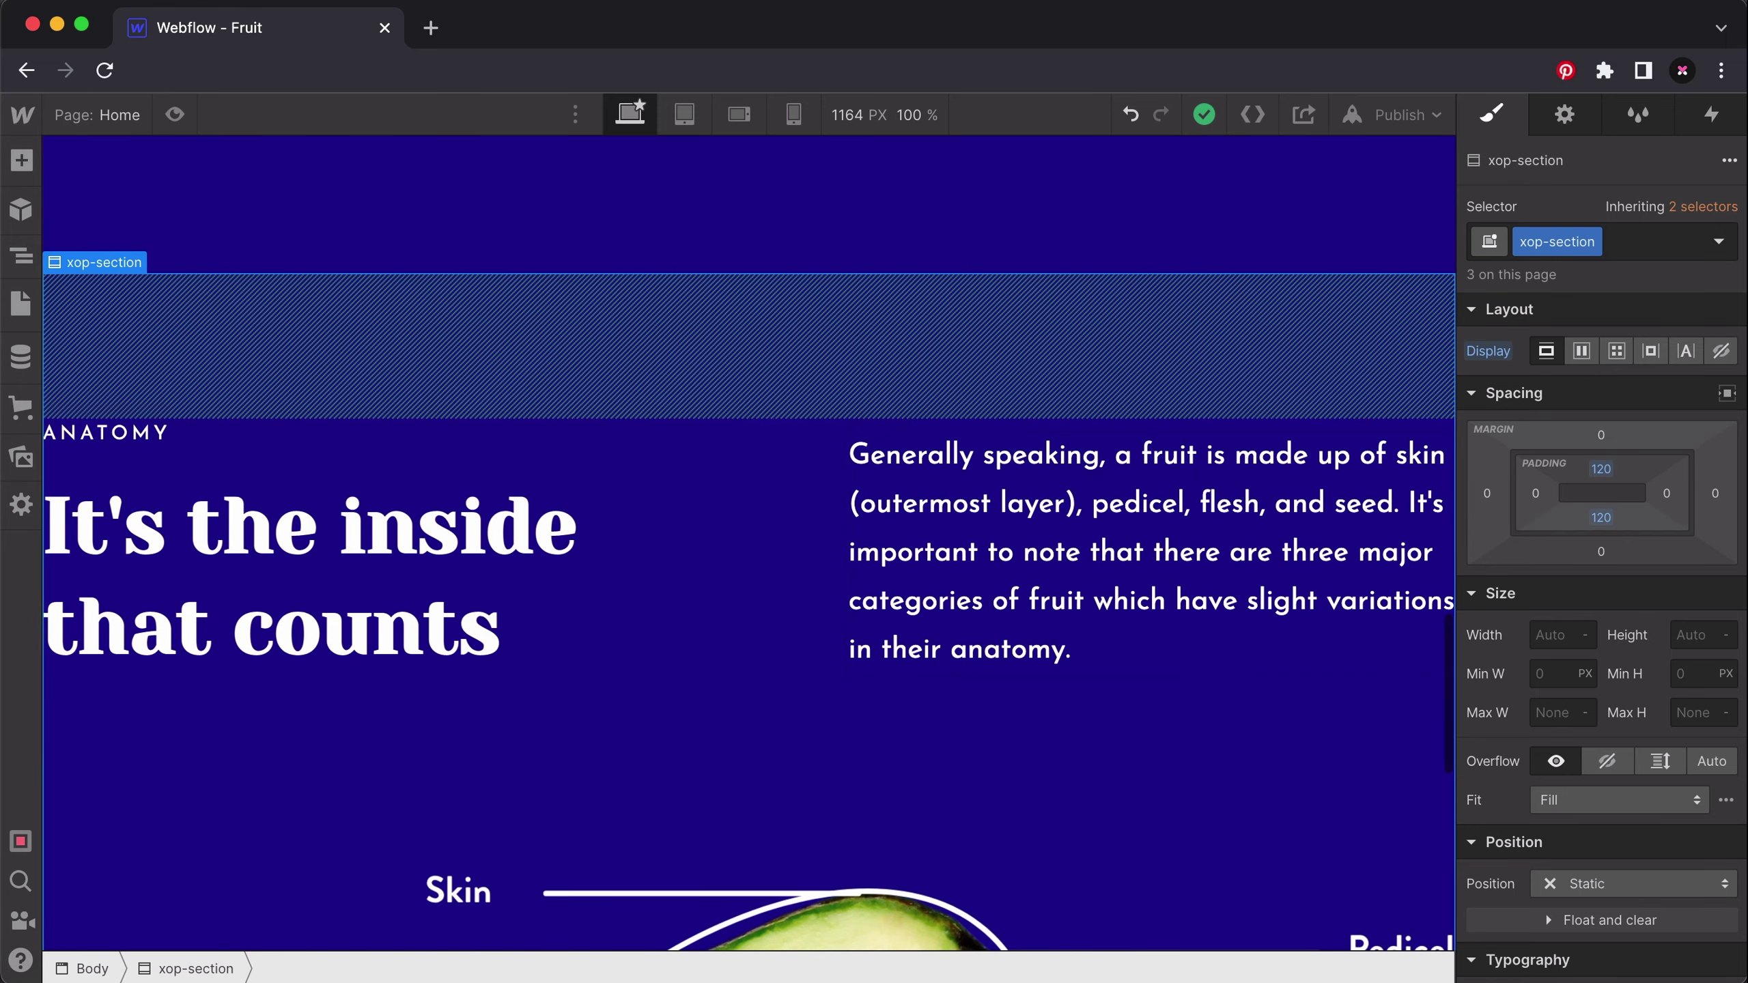
scroll(526, 648, down, 2)
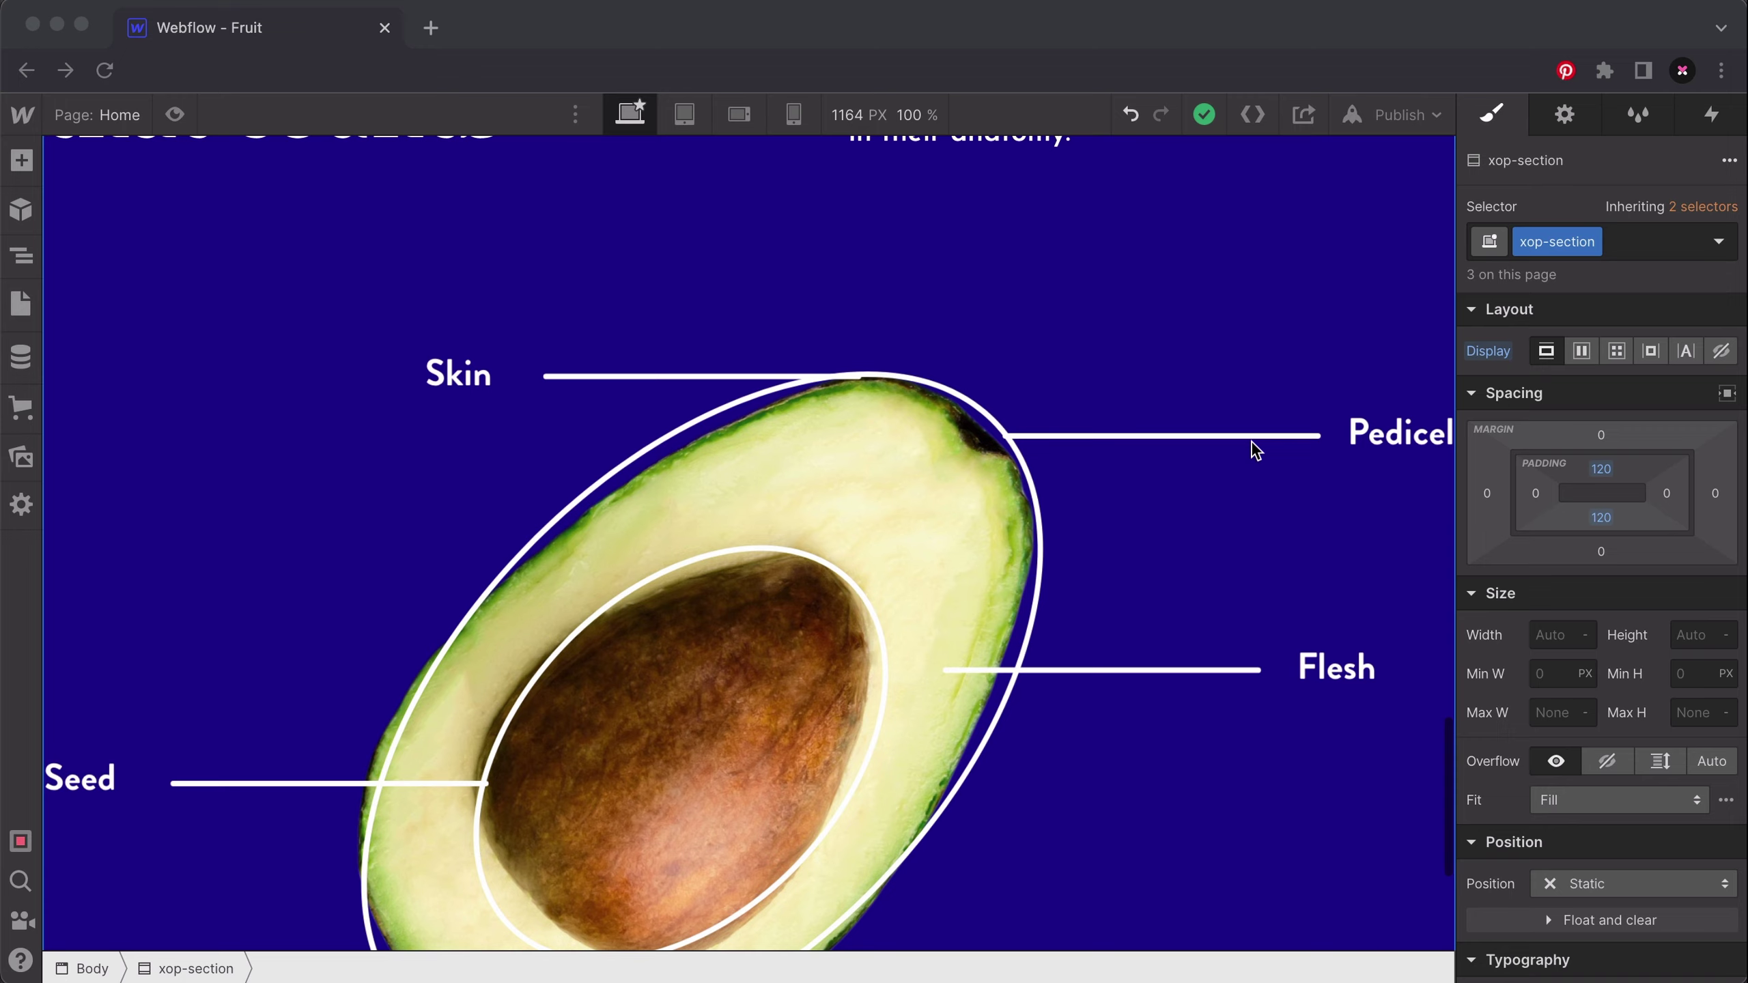
scroll(1251, 442, up, 7)
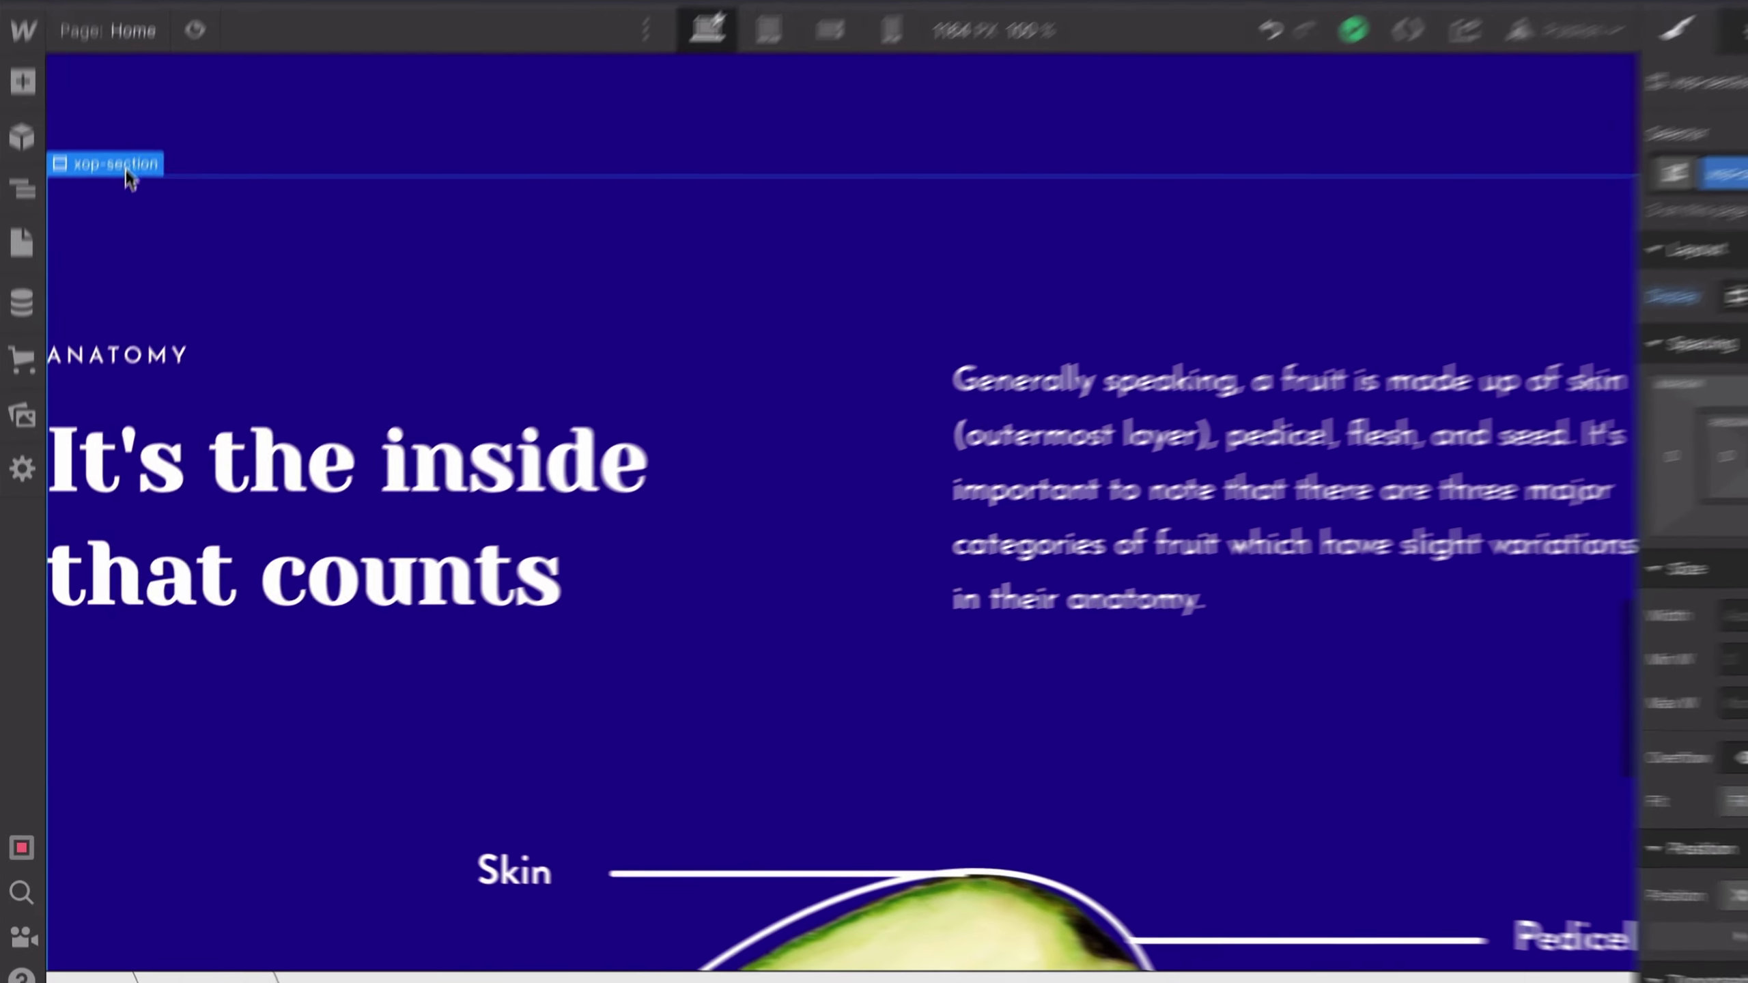
right_click(112, 234)
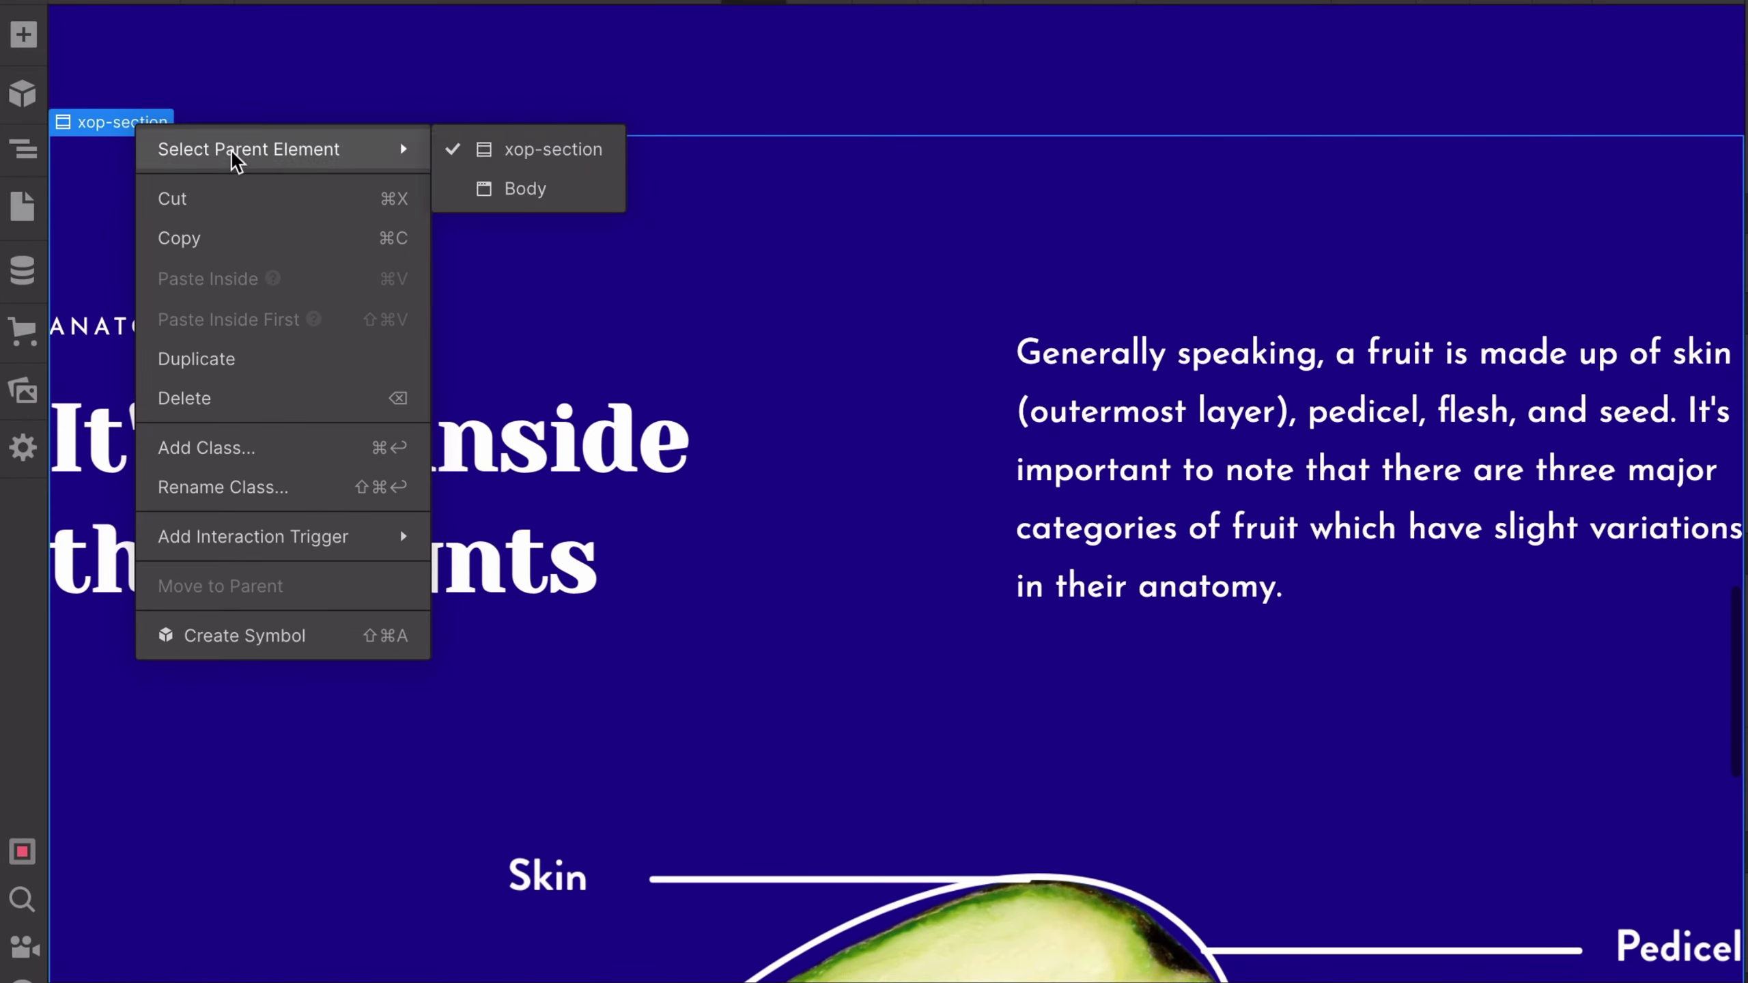
click(362, 374)
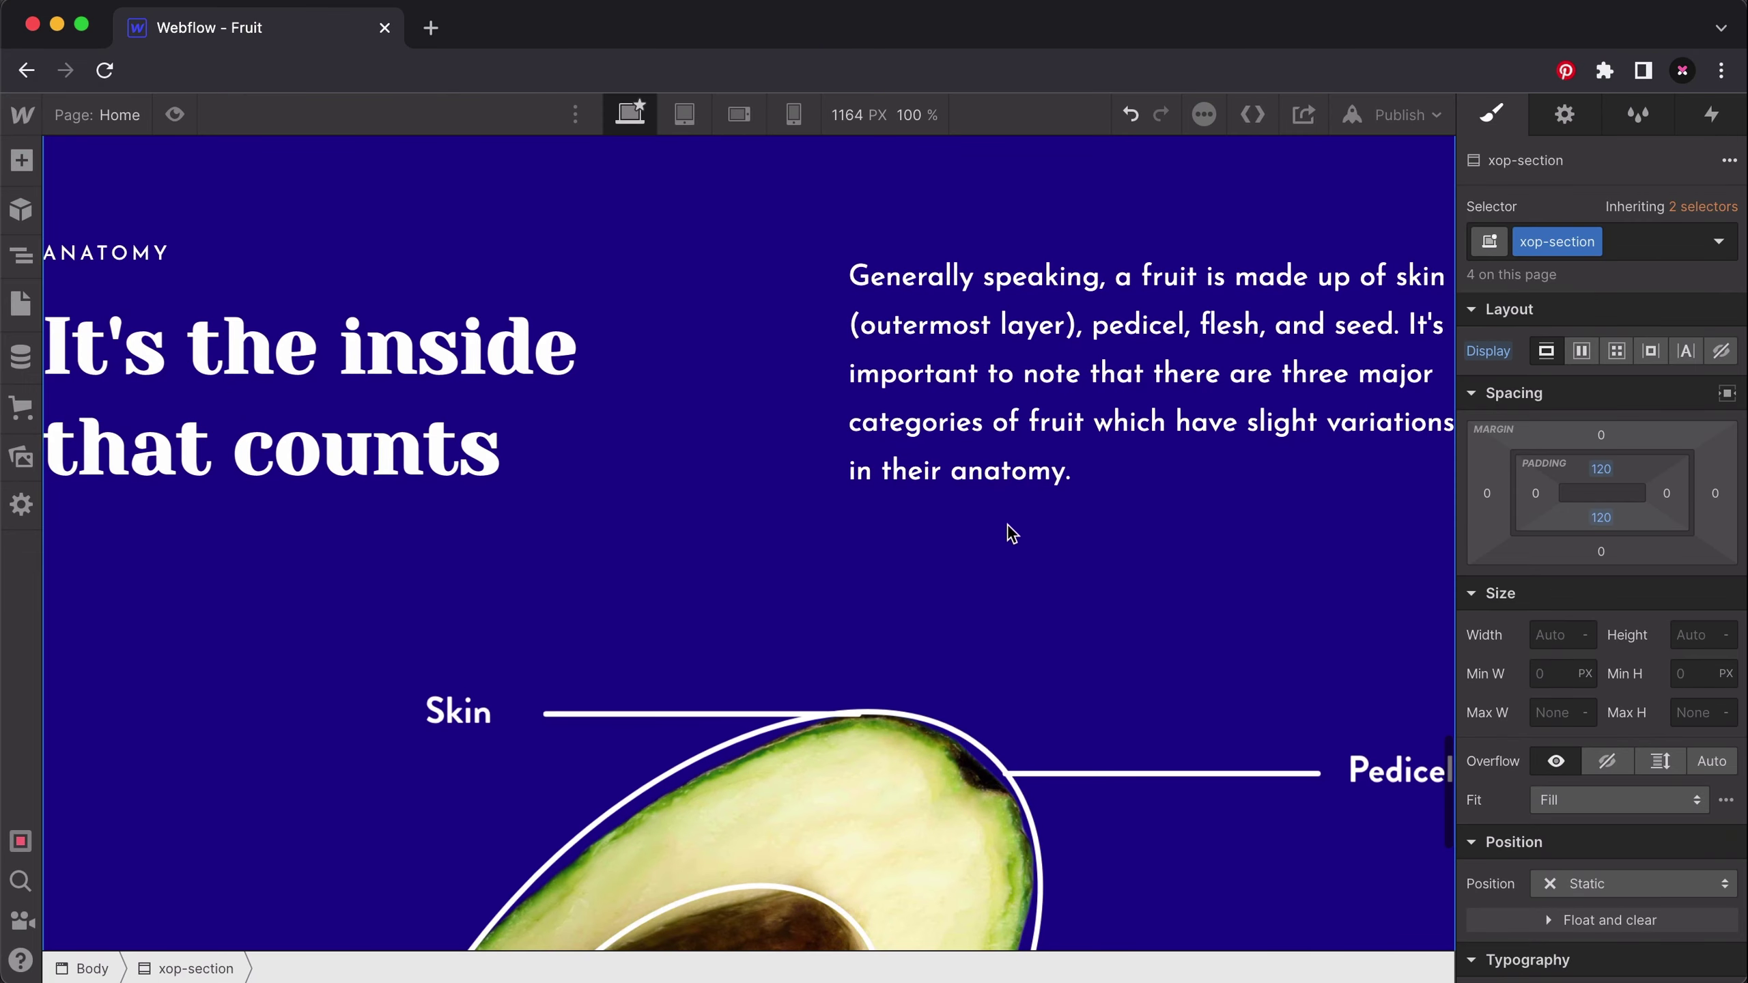
Change the new section's eyebrow to NUTRITION and its heading to "Nourish your body".
click(174, 340)
double_click(148, 265)
text(NU)
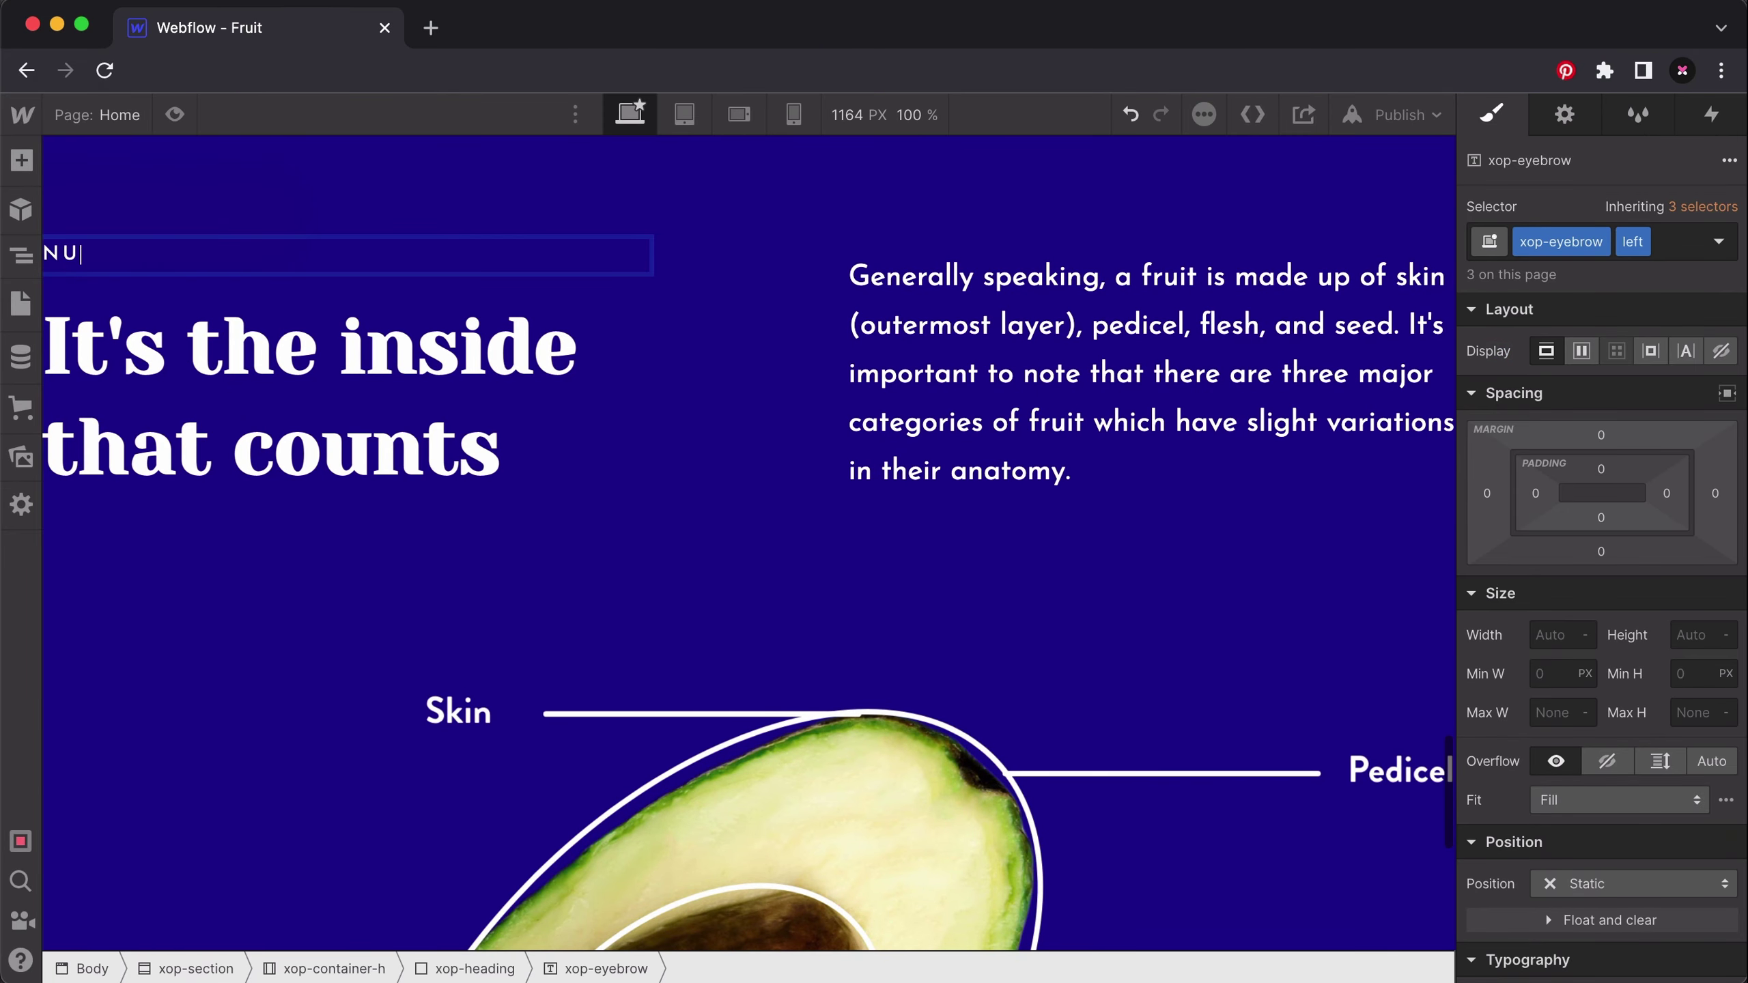
text(TRITION)
click(287, 398)
double_click(287, 398)
text(Nouri)
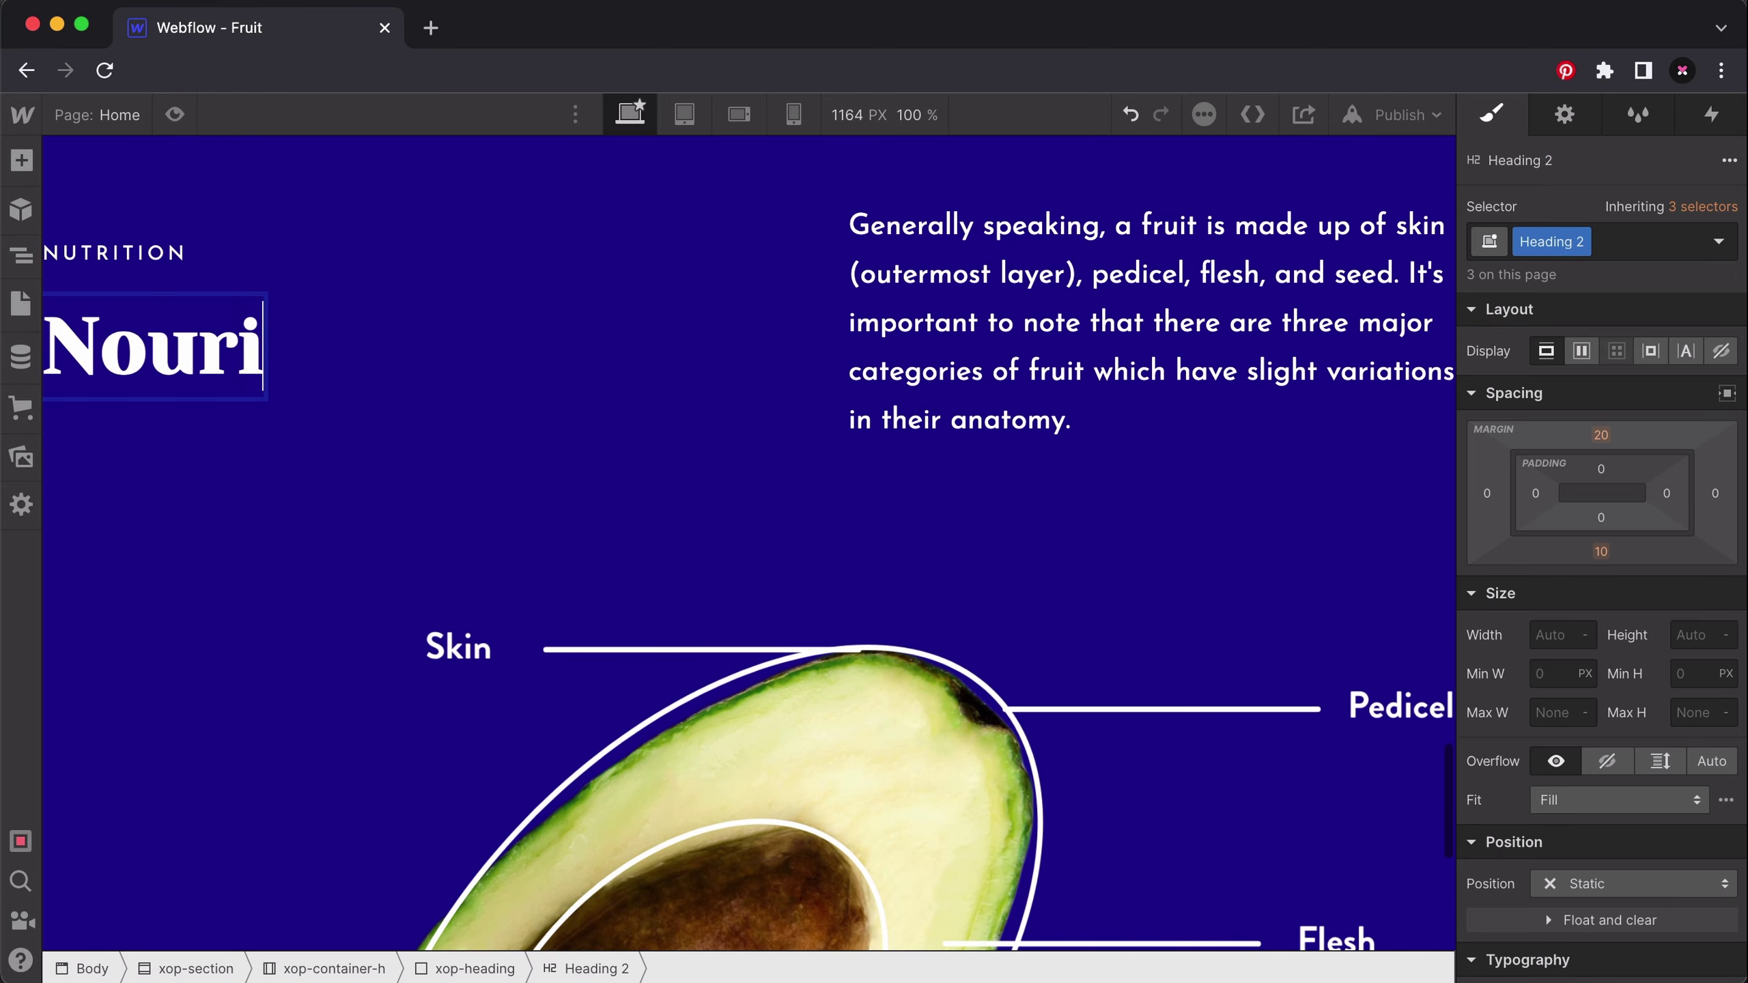
text(sh your body)
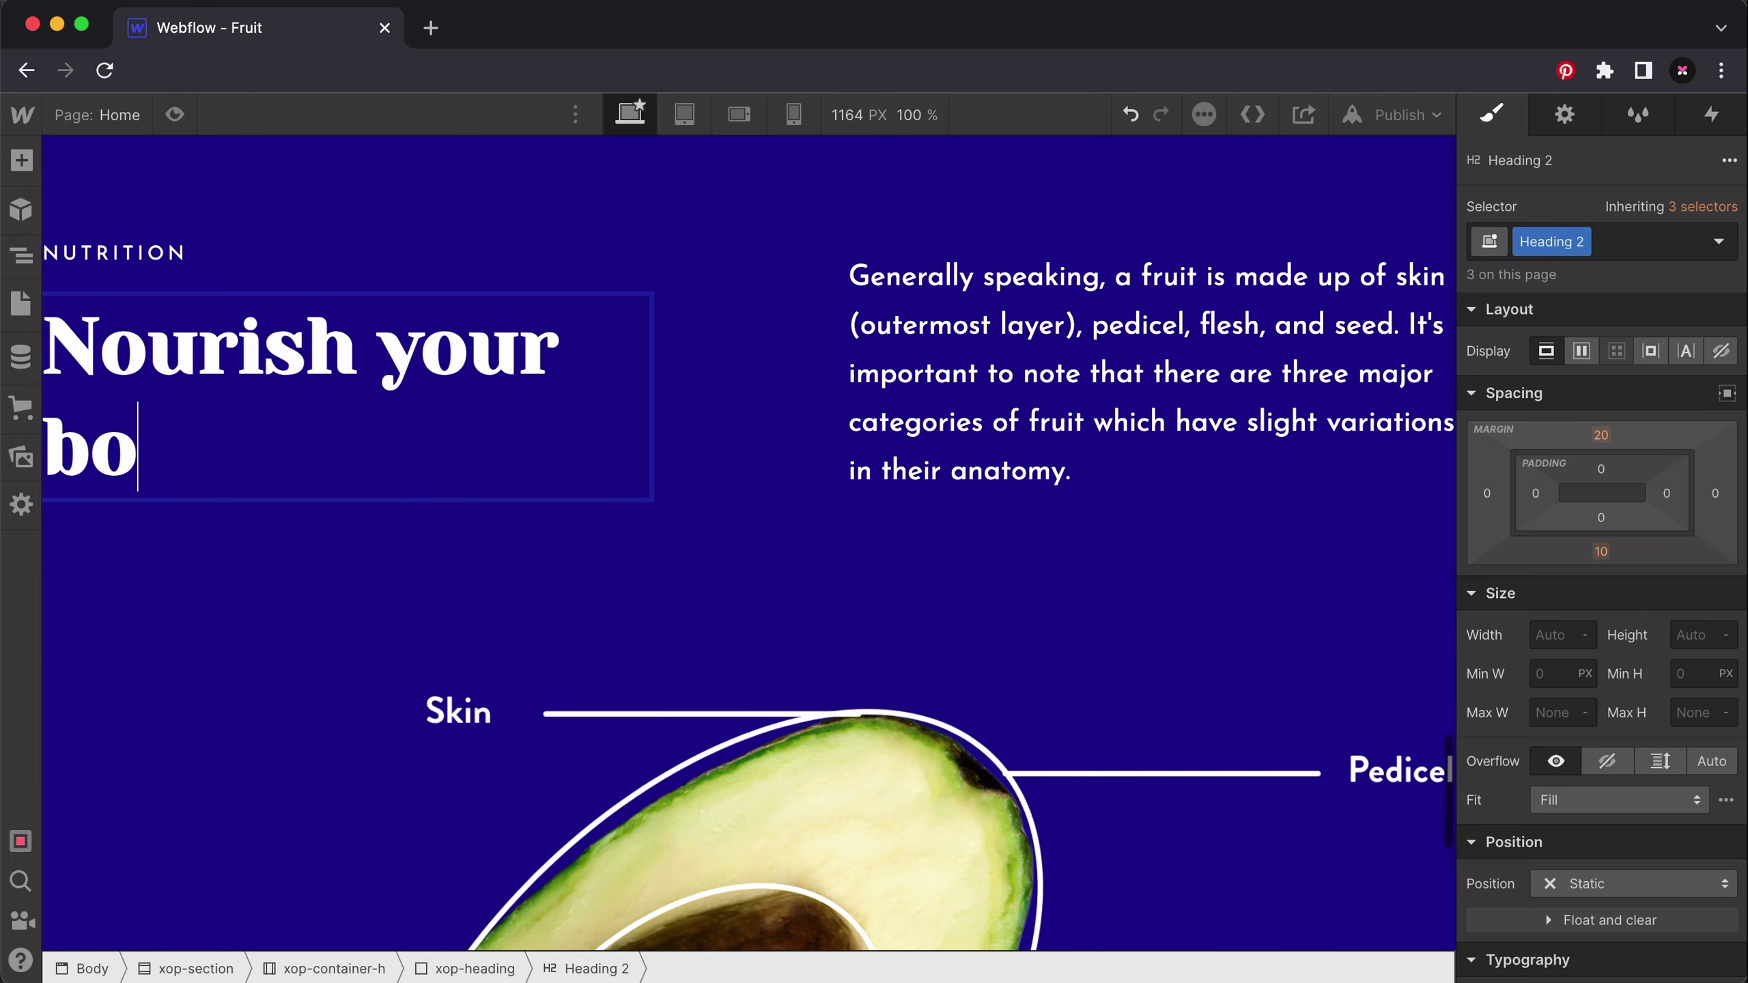
Replace the paragraph with "Various culinary fruits provide significant amounts of fiber and water, and many are generally high in vitamin C.".
click(1007, 406)
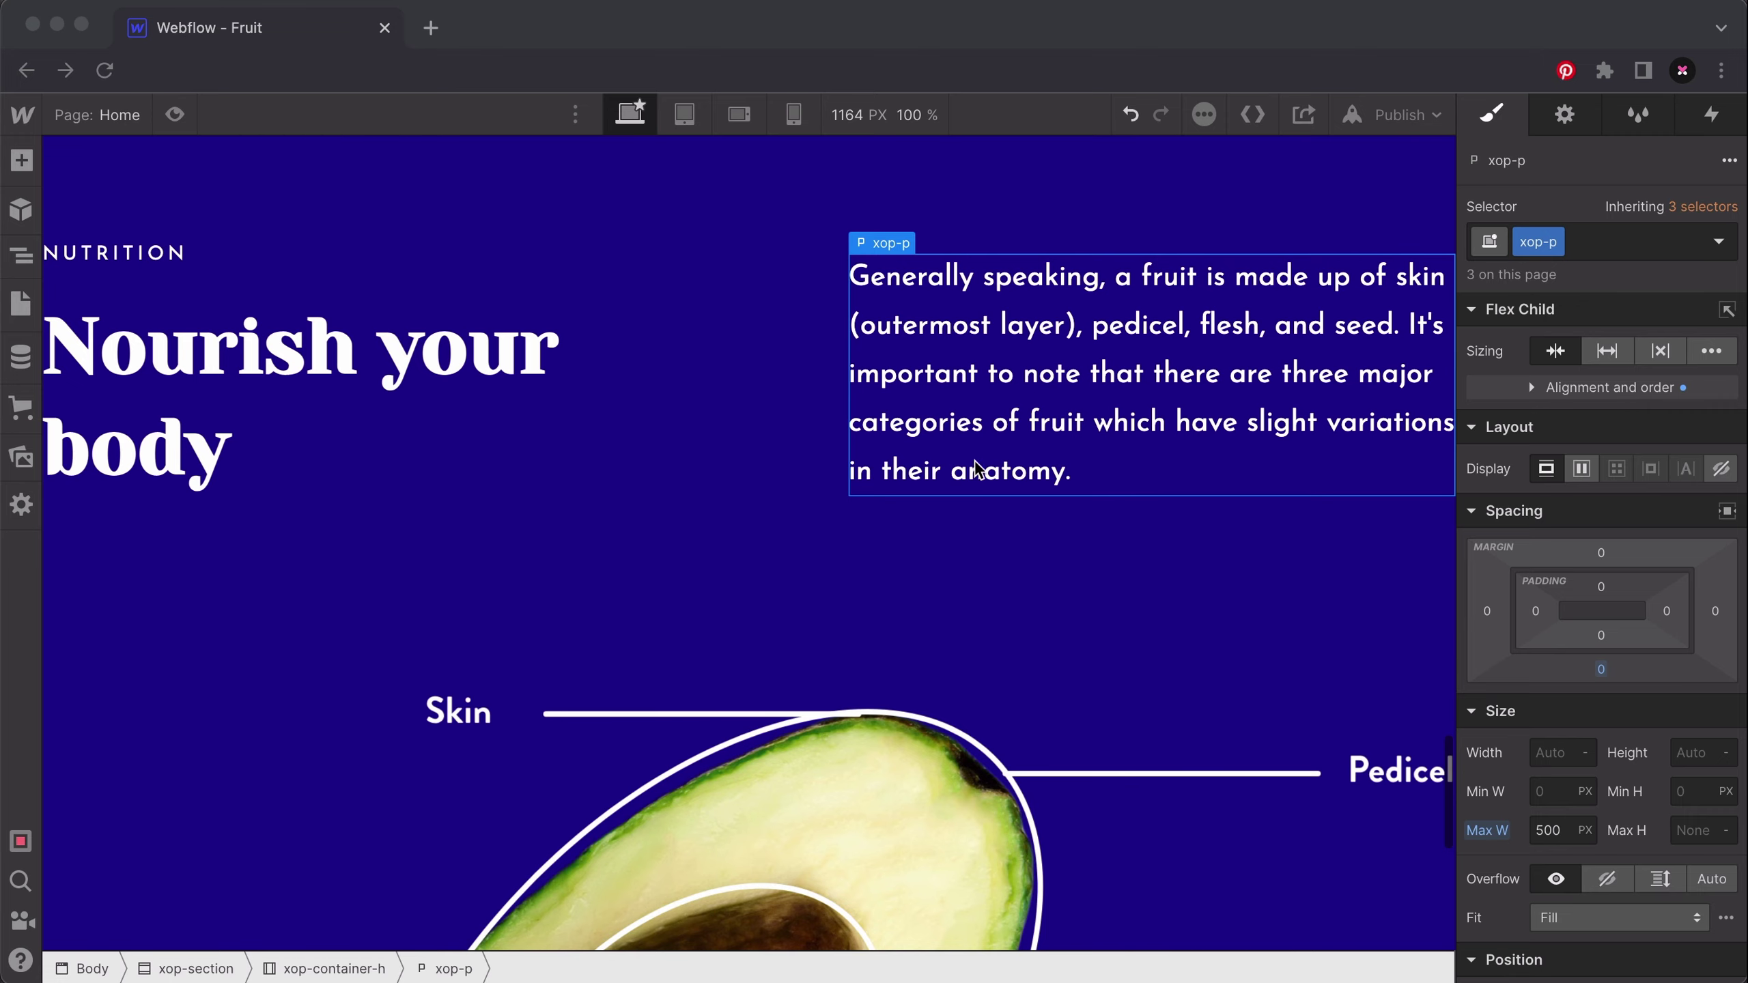
click(1026, 477)
triple_click(1027, 477)
text(Various culinary fruits provide significant amounts of fiber and water, and many are generally high in vitamin C.)
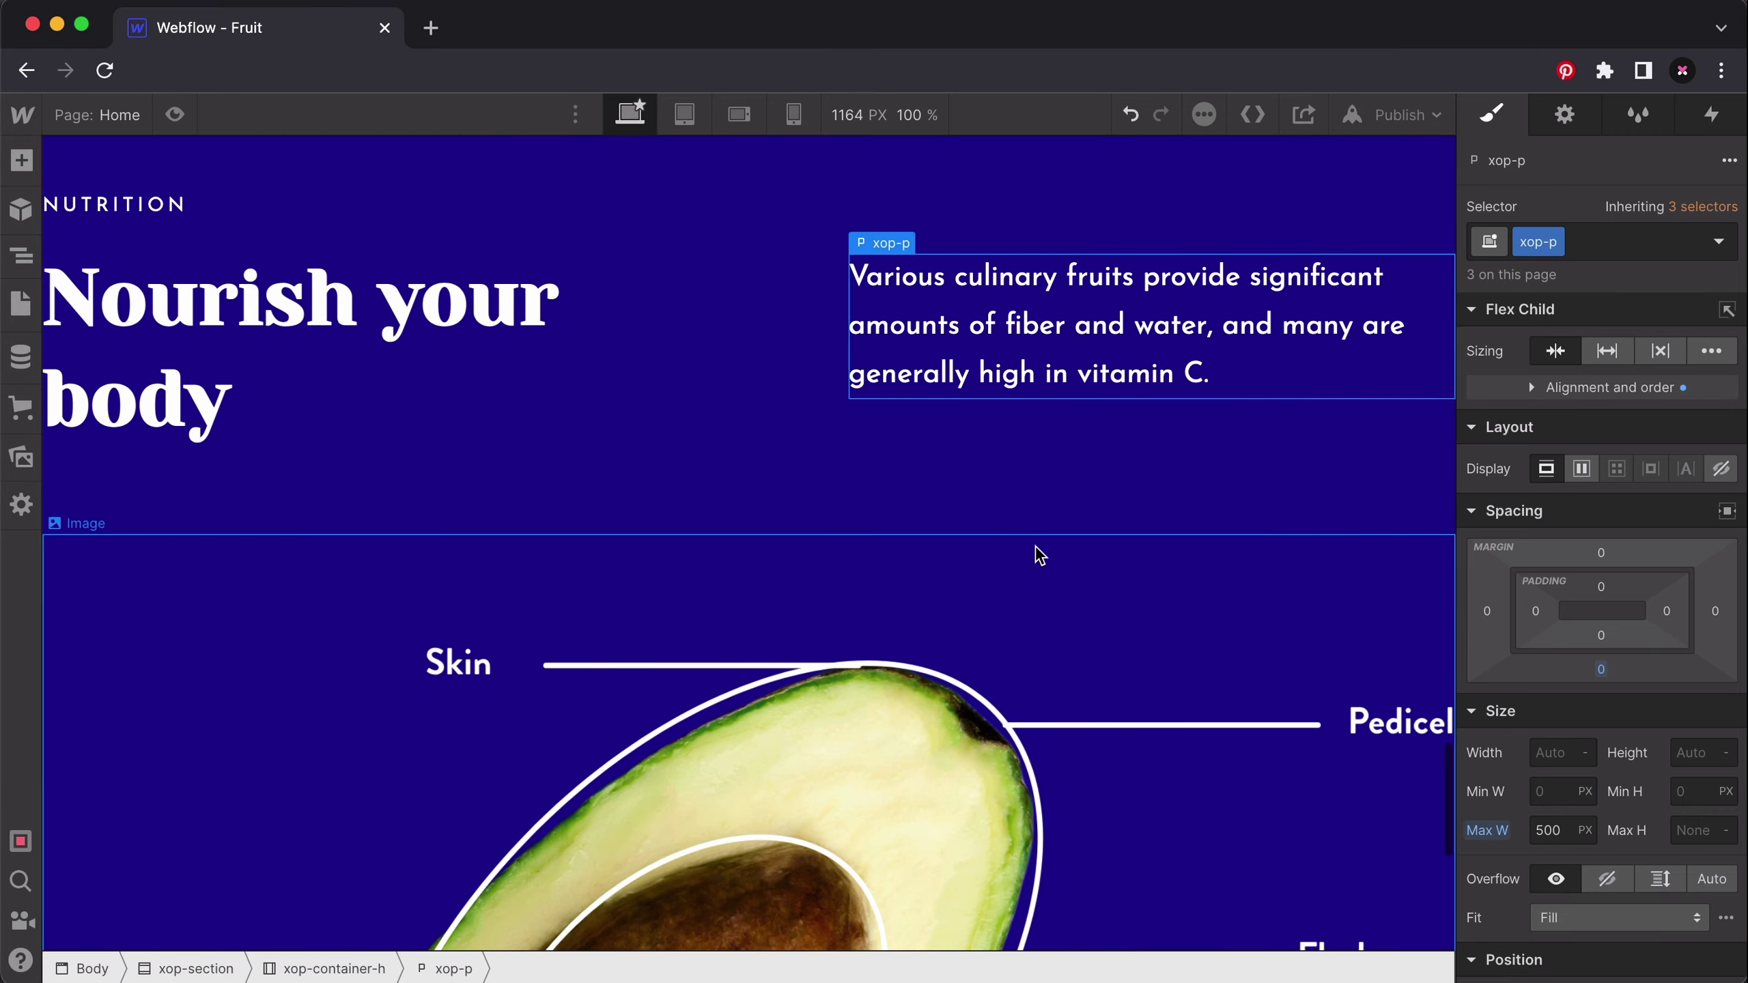
click(1038, 551)
scroll(1039, 554, down, 3)
scroll(895, 538, down, 3)
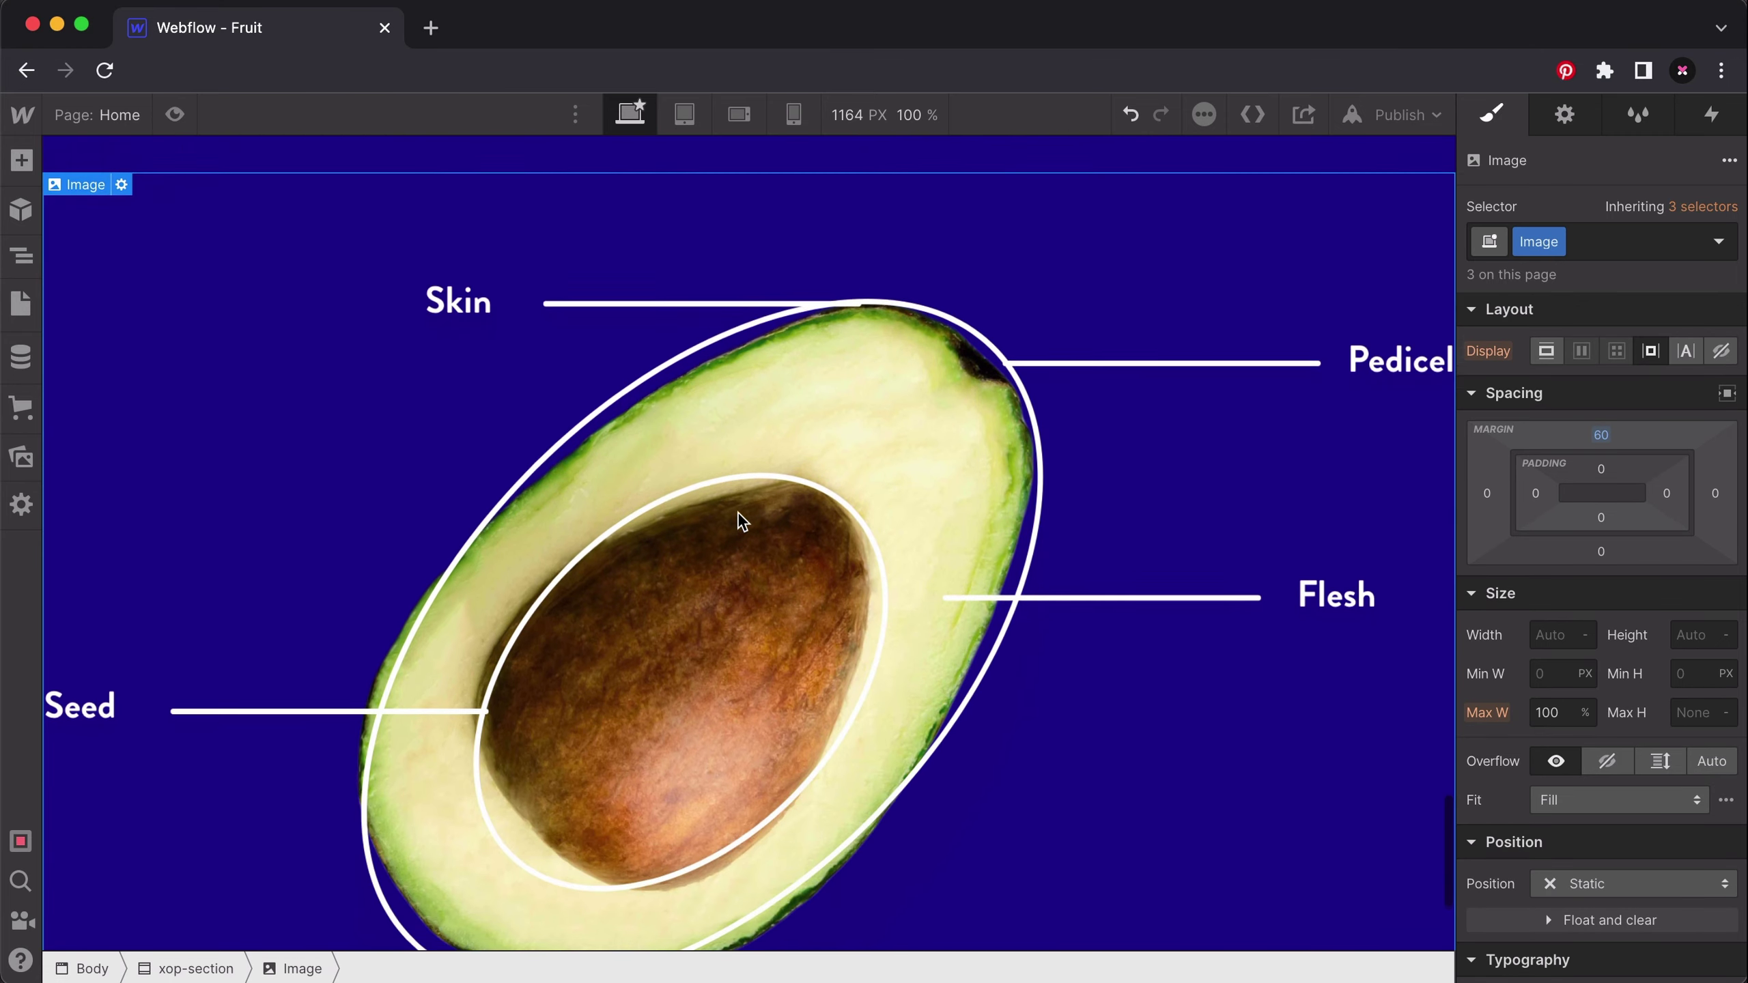
click(122, 166)
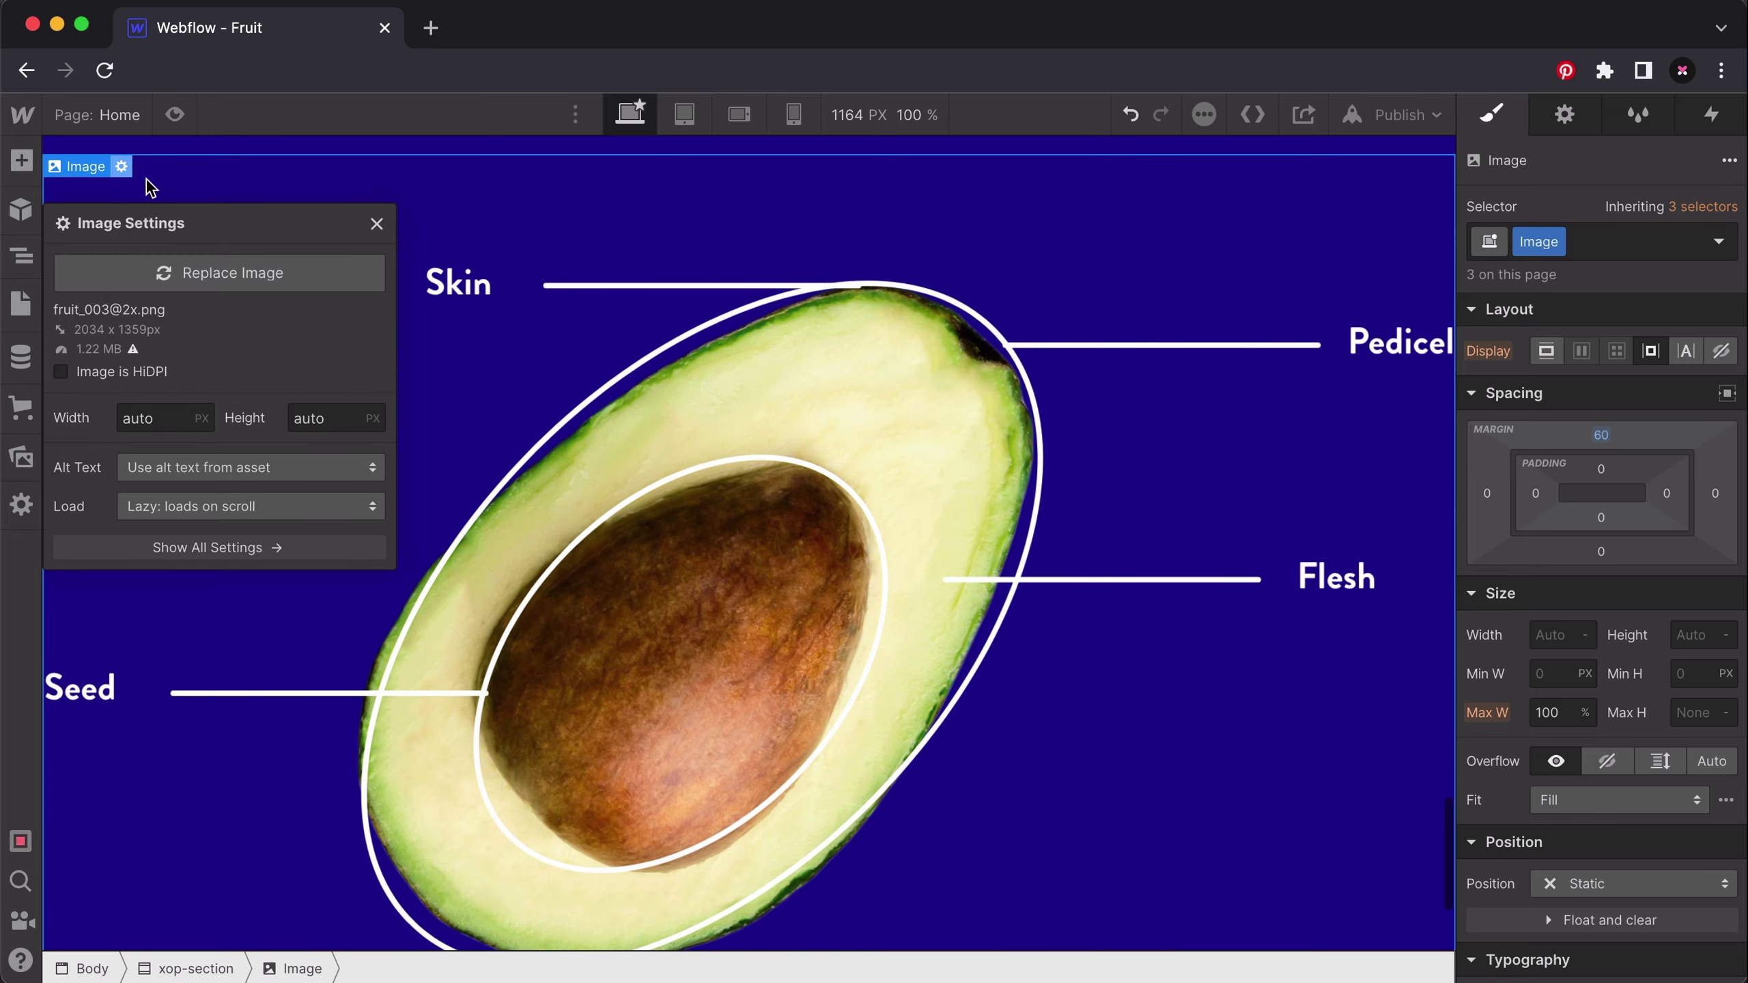
click(259, 274)
scroll(276, 753, down, 1)
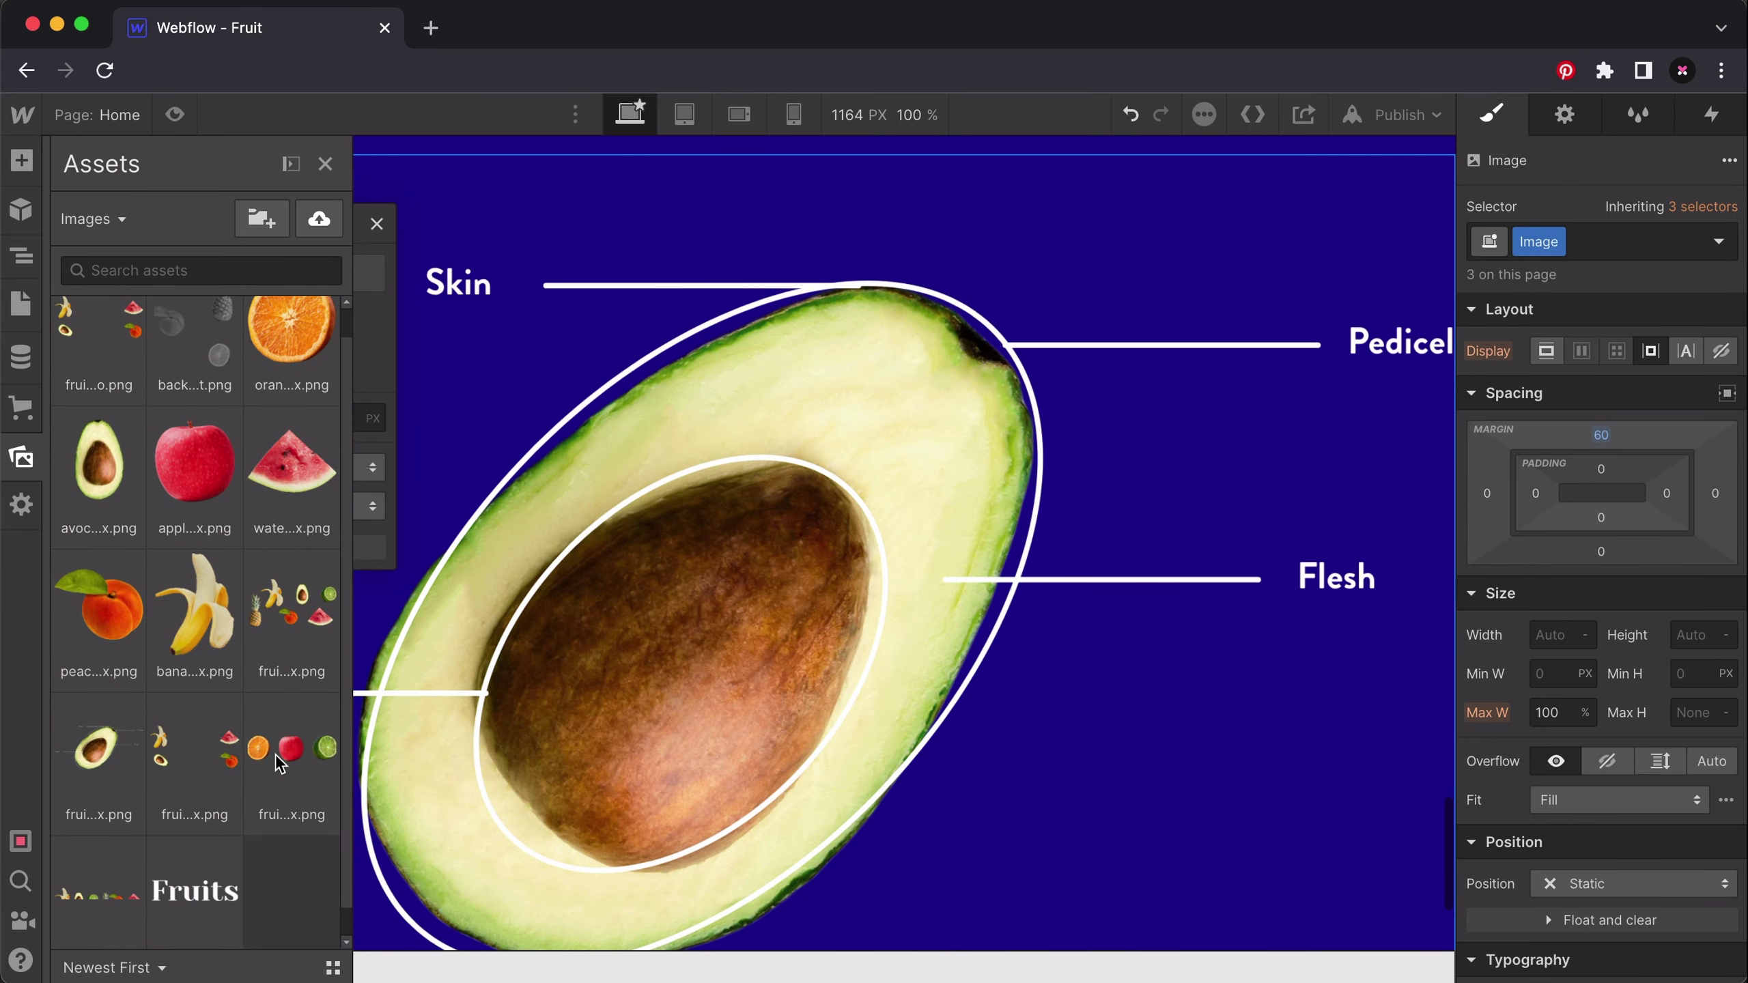
click(276, 753)
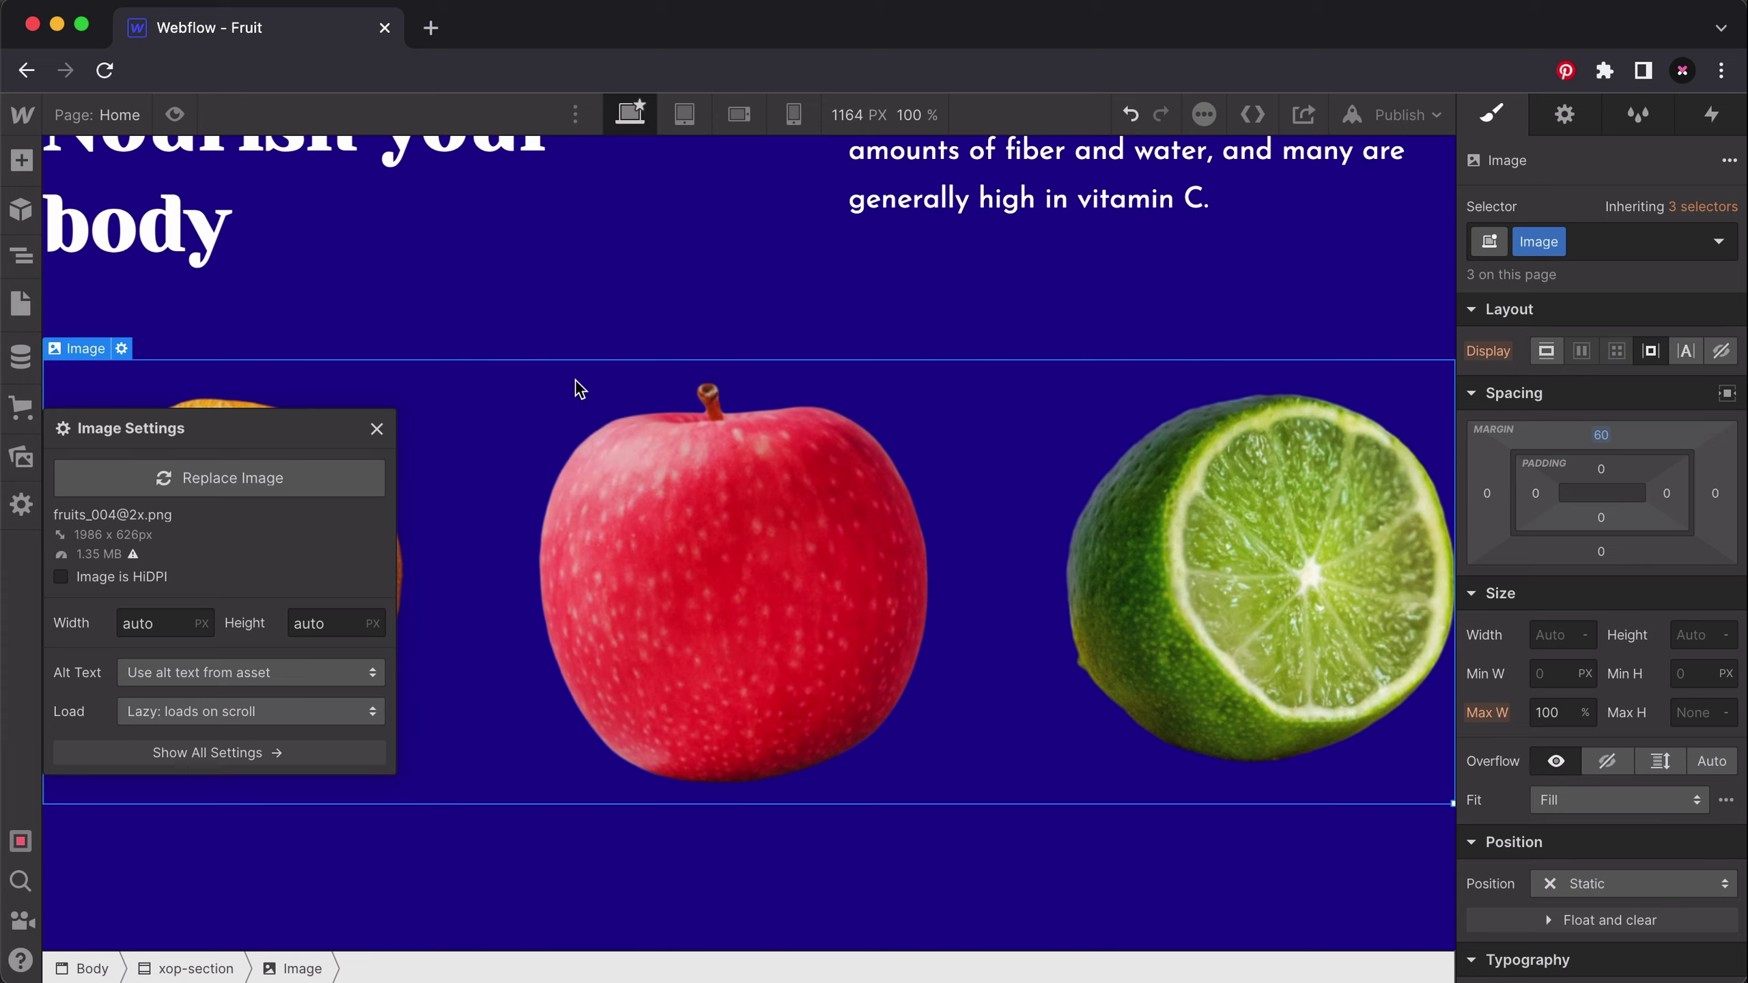
click(113, 579)
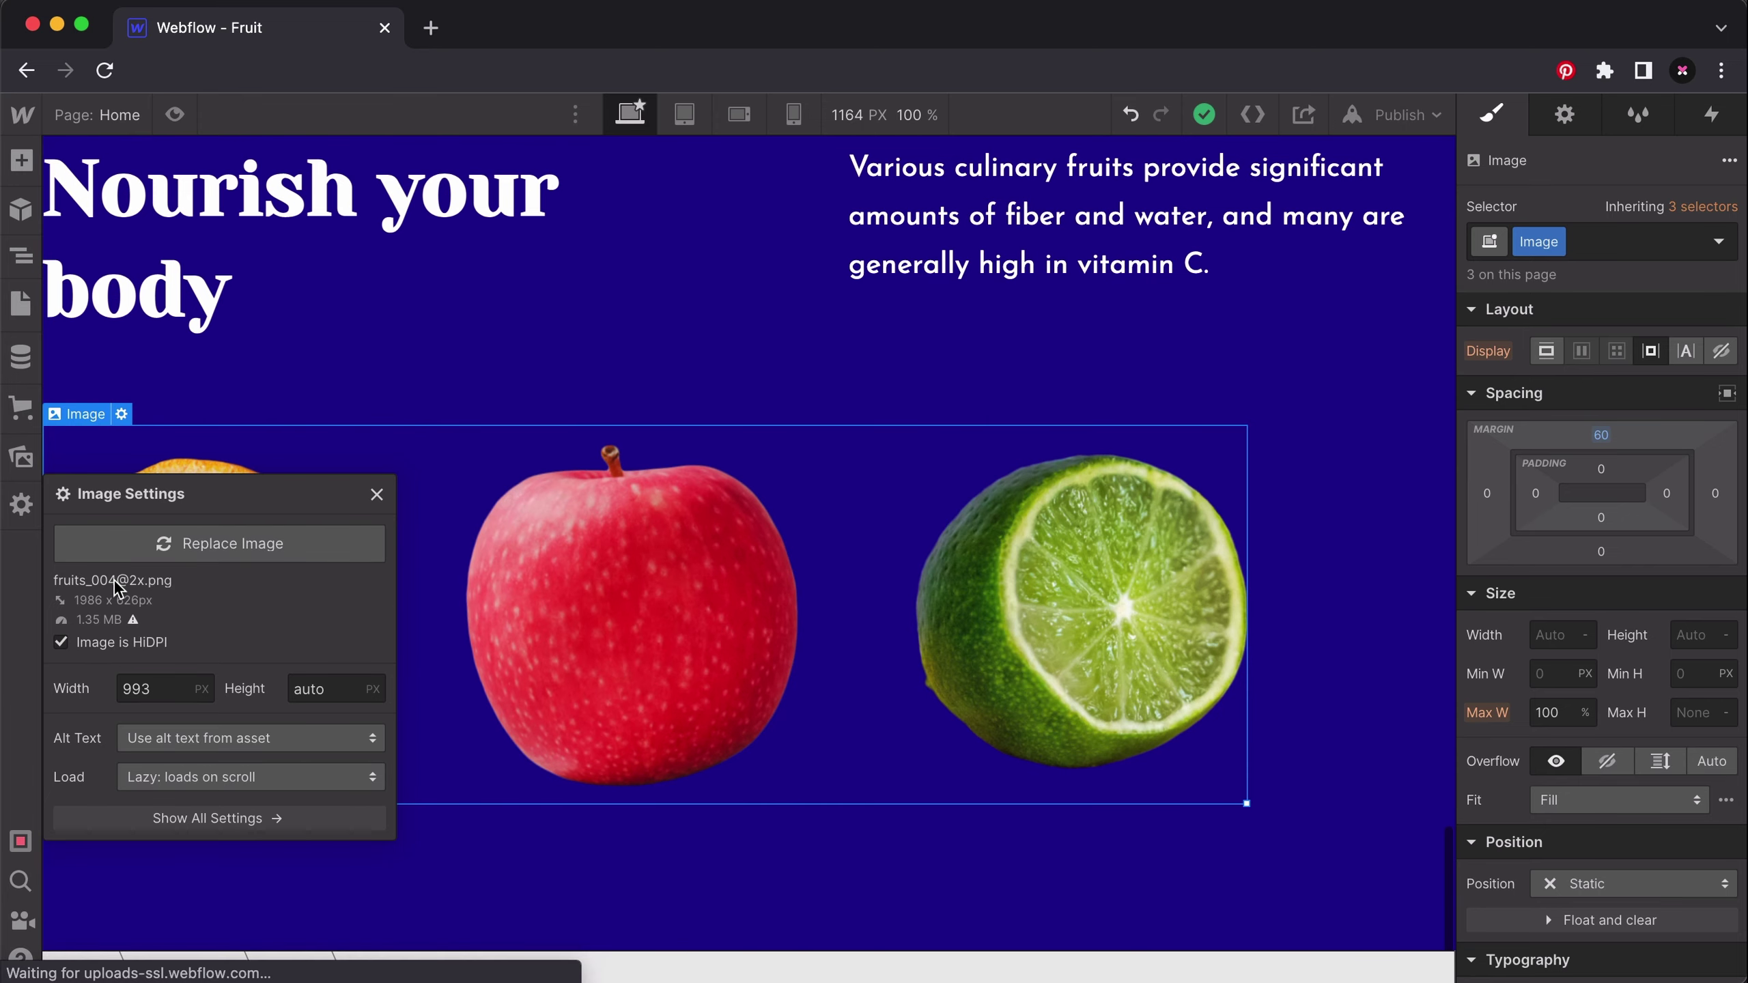
click(487, 376)
scroll(527, 351, up, 2)
scroll(751, 579, down, 3)
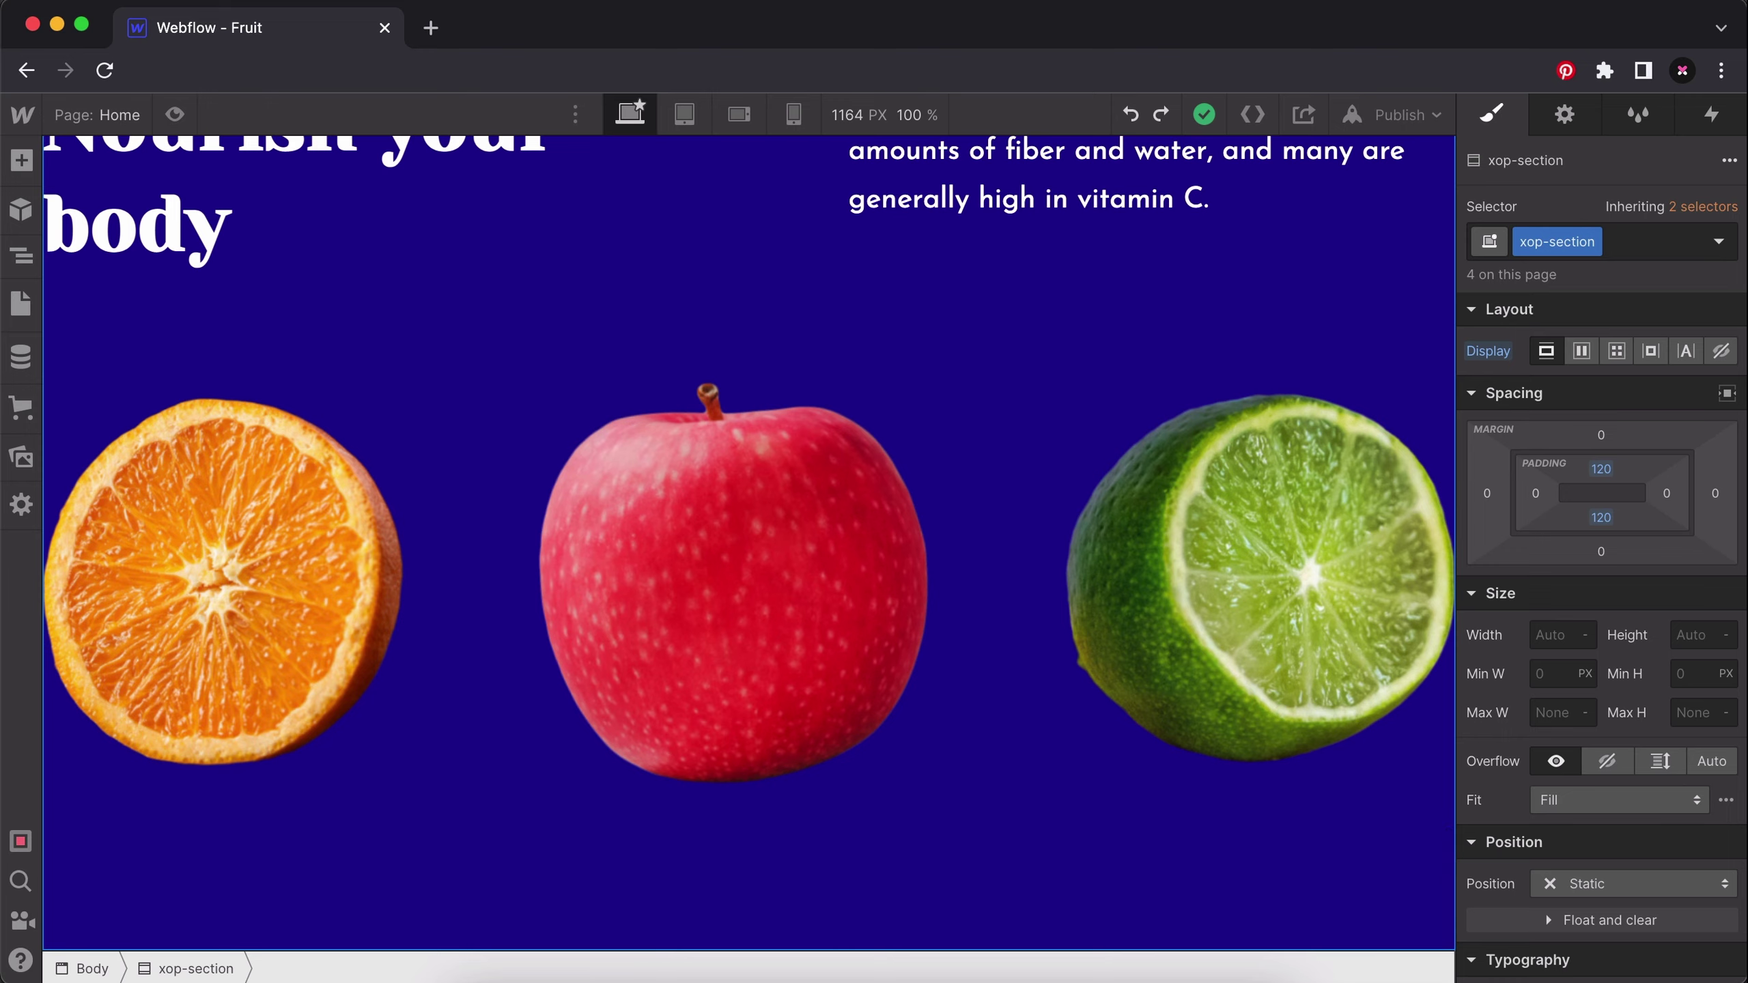
Duplicate the Nutrition xop-section and remove the fruit image from the copy.
scroll(120, 231, up, 5)
right_click(120, 230)
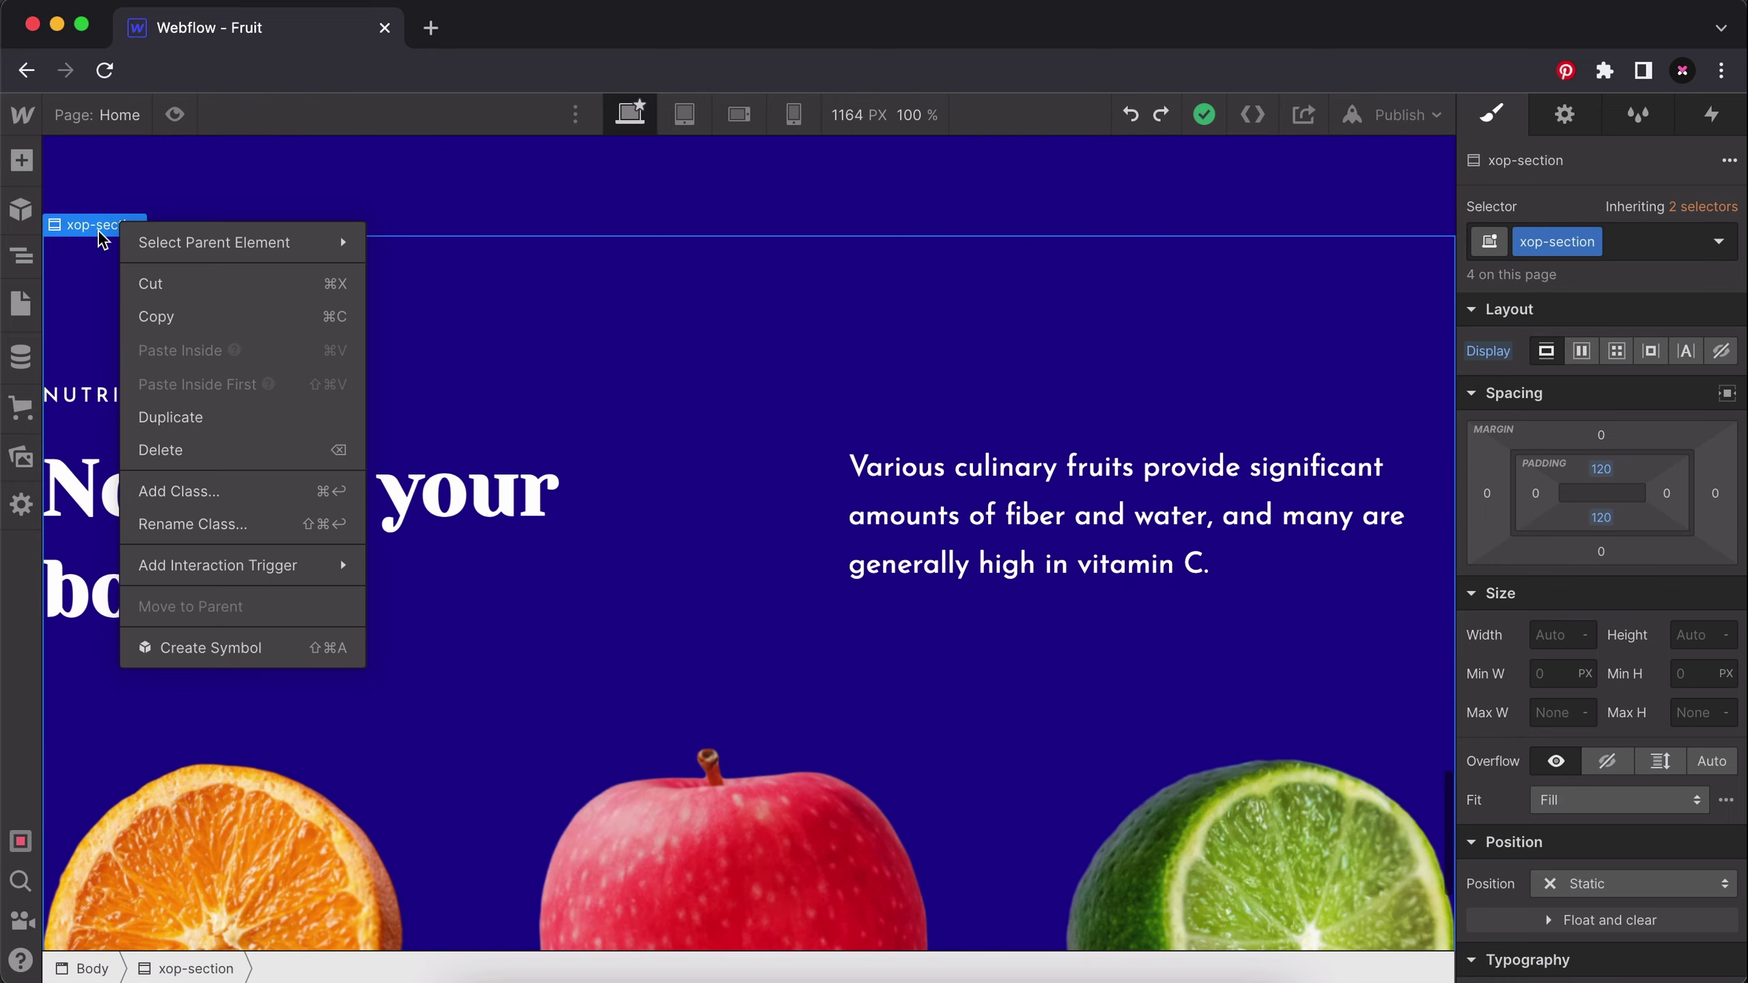
click(265, 417)
scroll(456, 618, up, 5)
scroll(456, 617, down, 6)
click(662, 744)
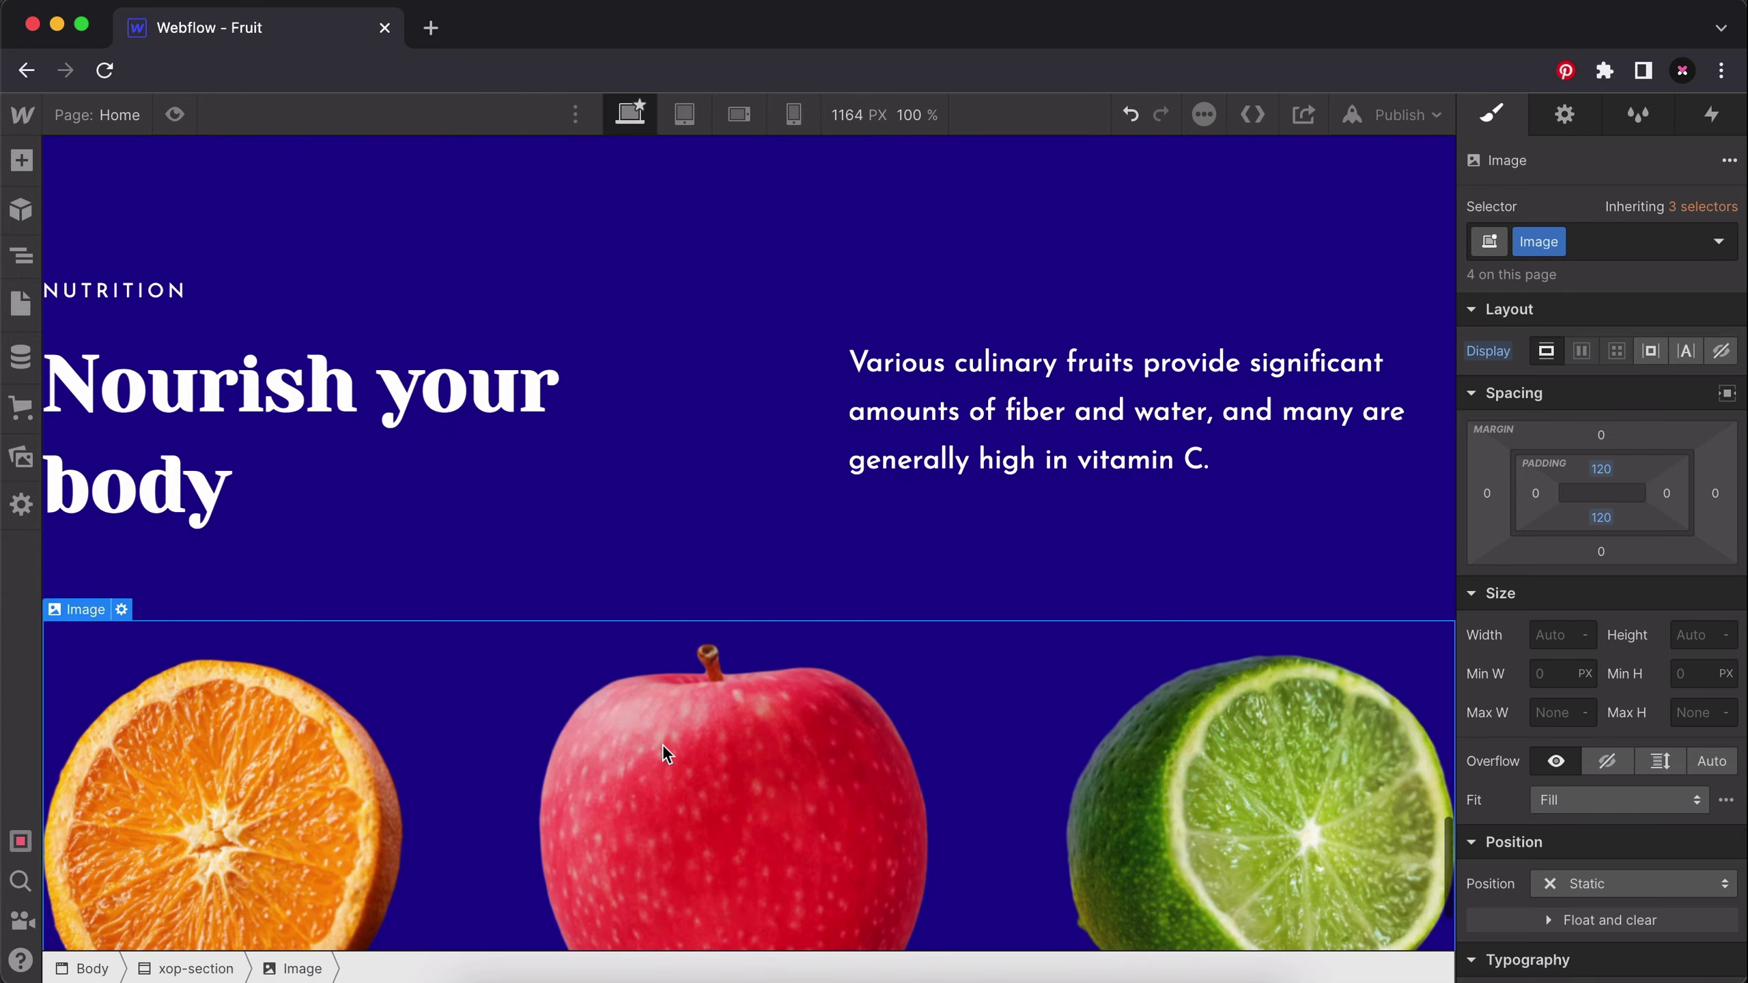
scroll(662, 743, down, 5)
Replace the xop-container-h class on the copied section's container with a new class named xop-container-v.
click(664, 745)
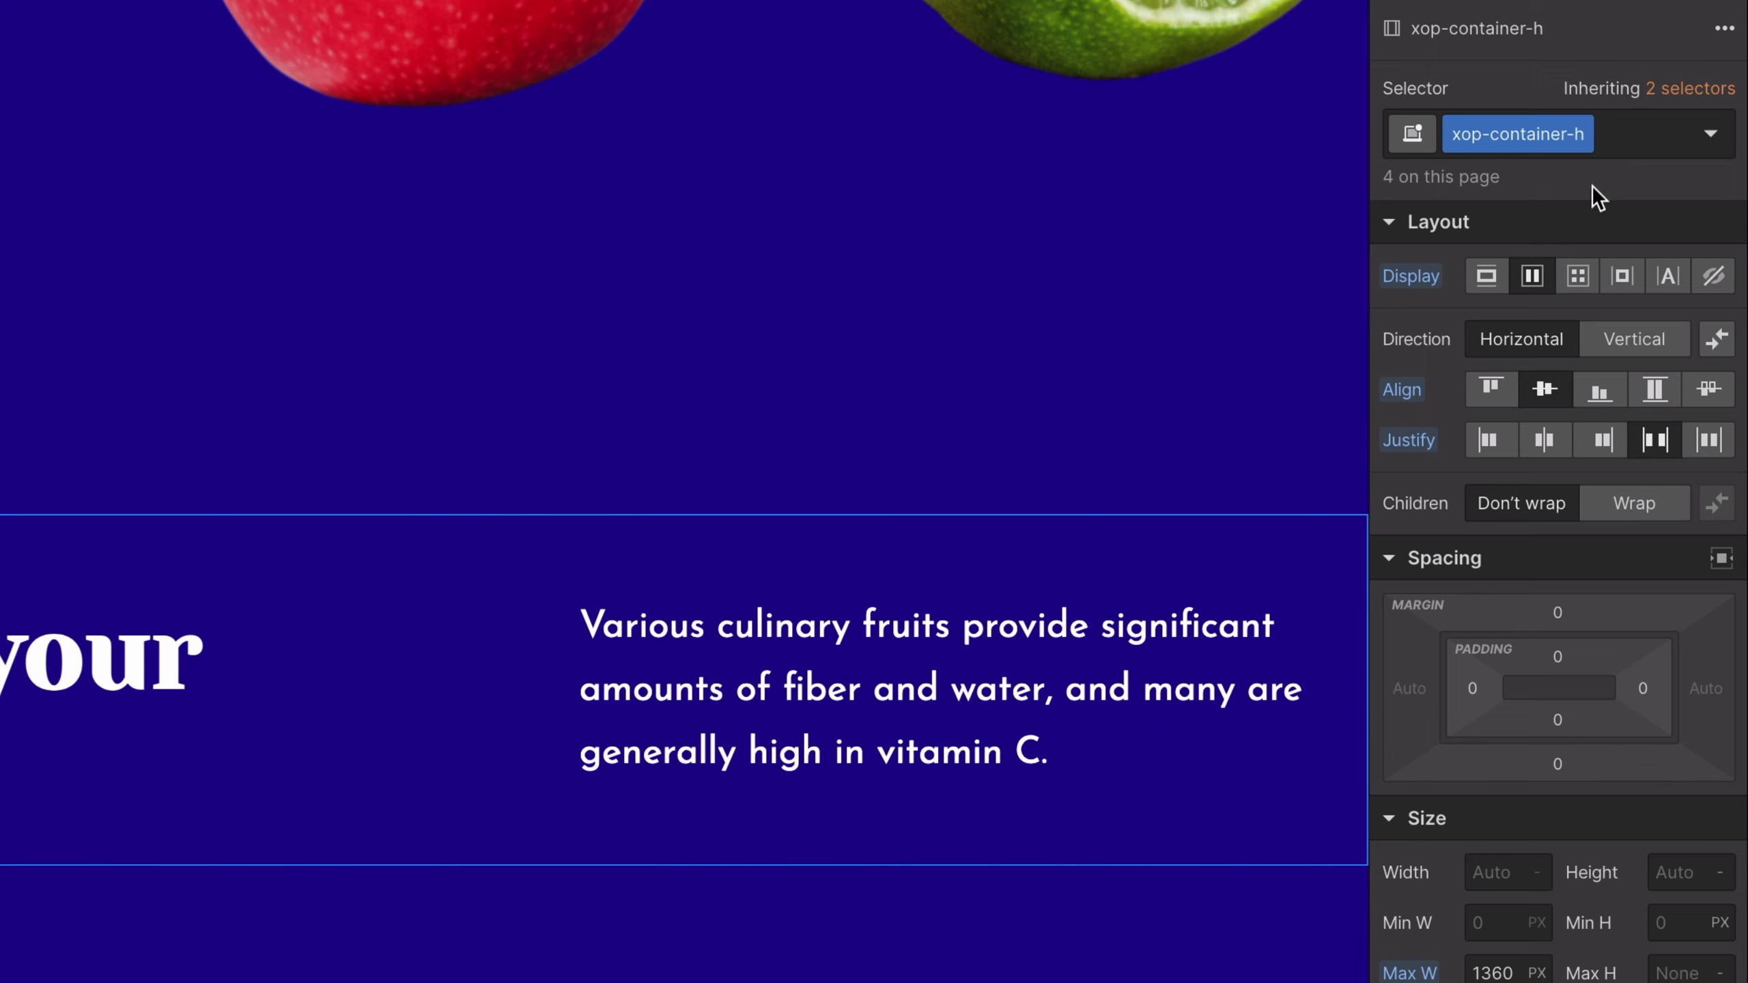
click(1582, 135)
click(1548, 248)
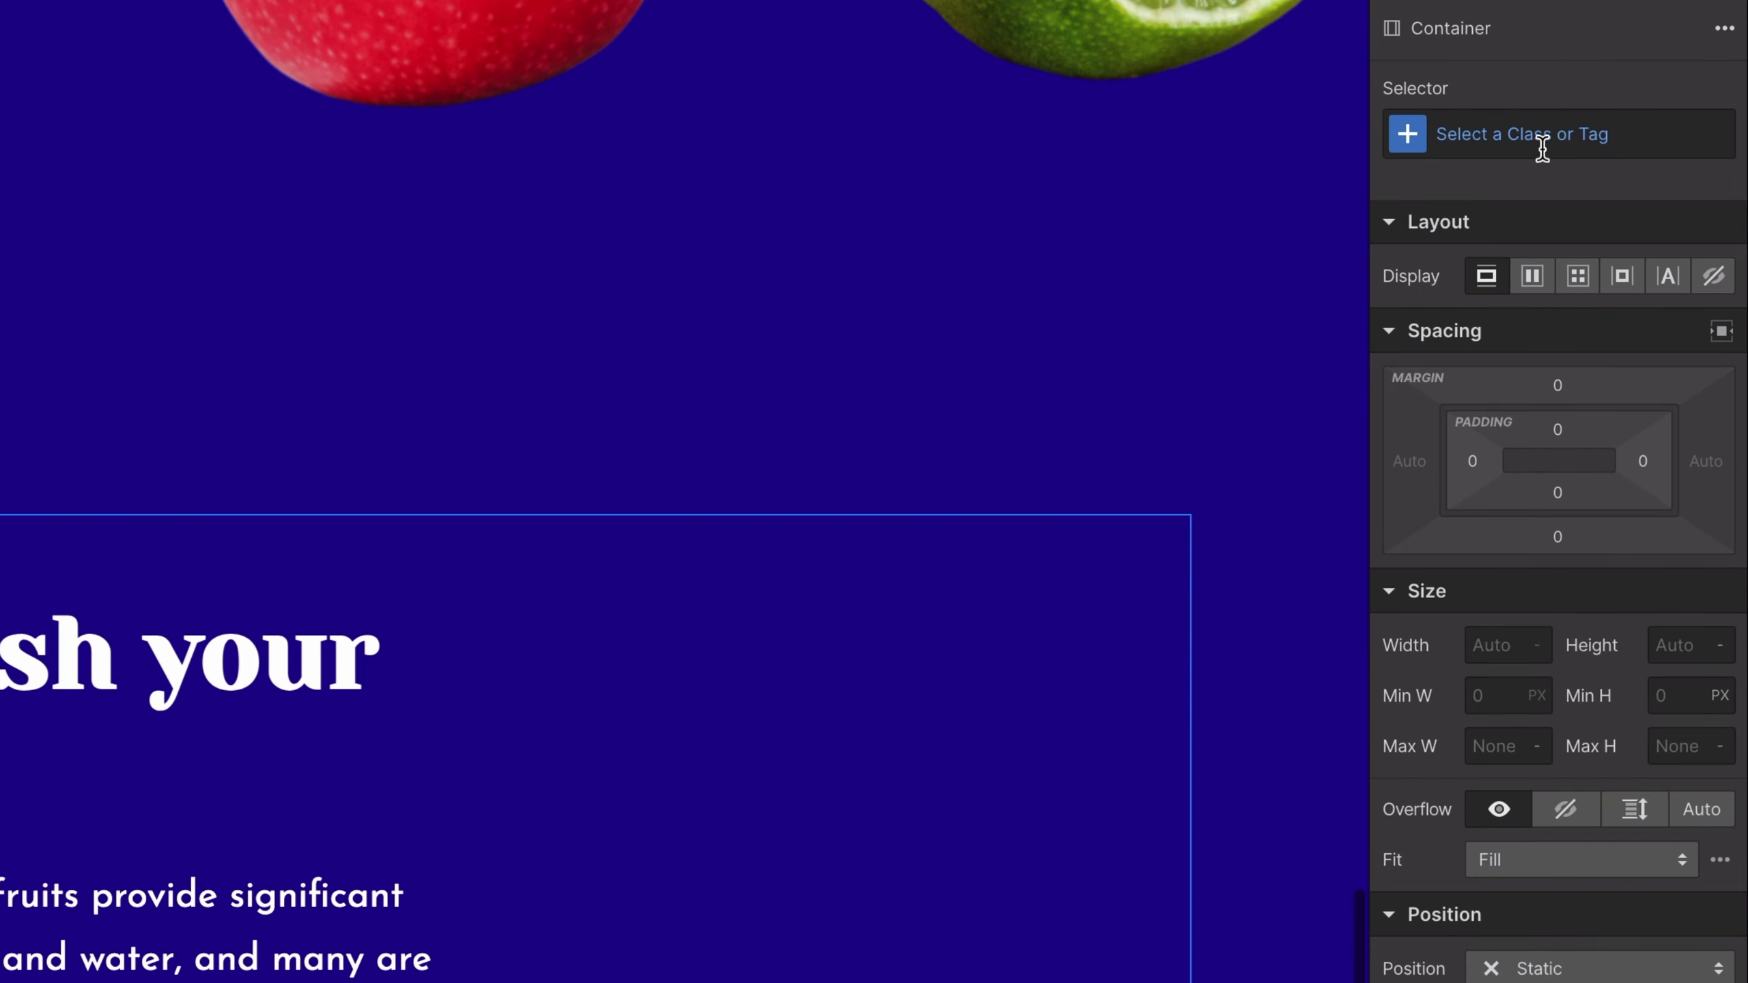
click(1542, 138)
text(xop)
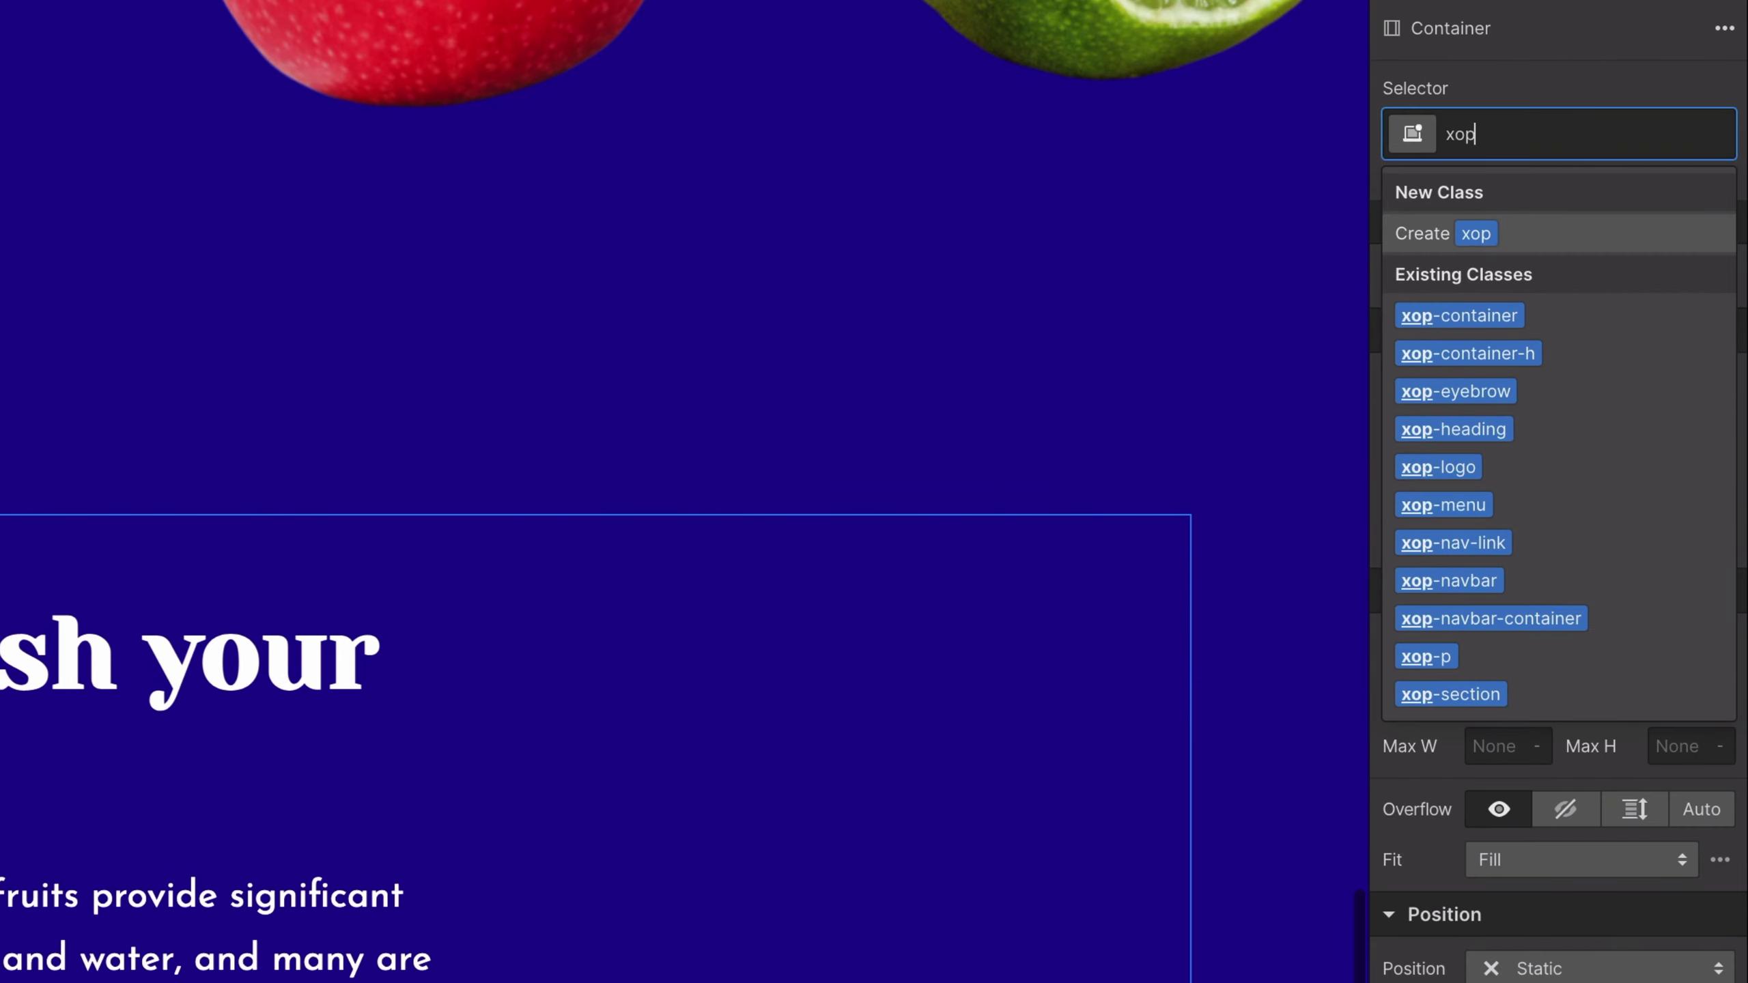
text(-cont)
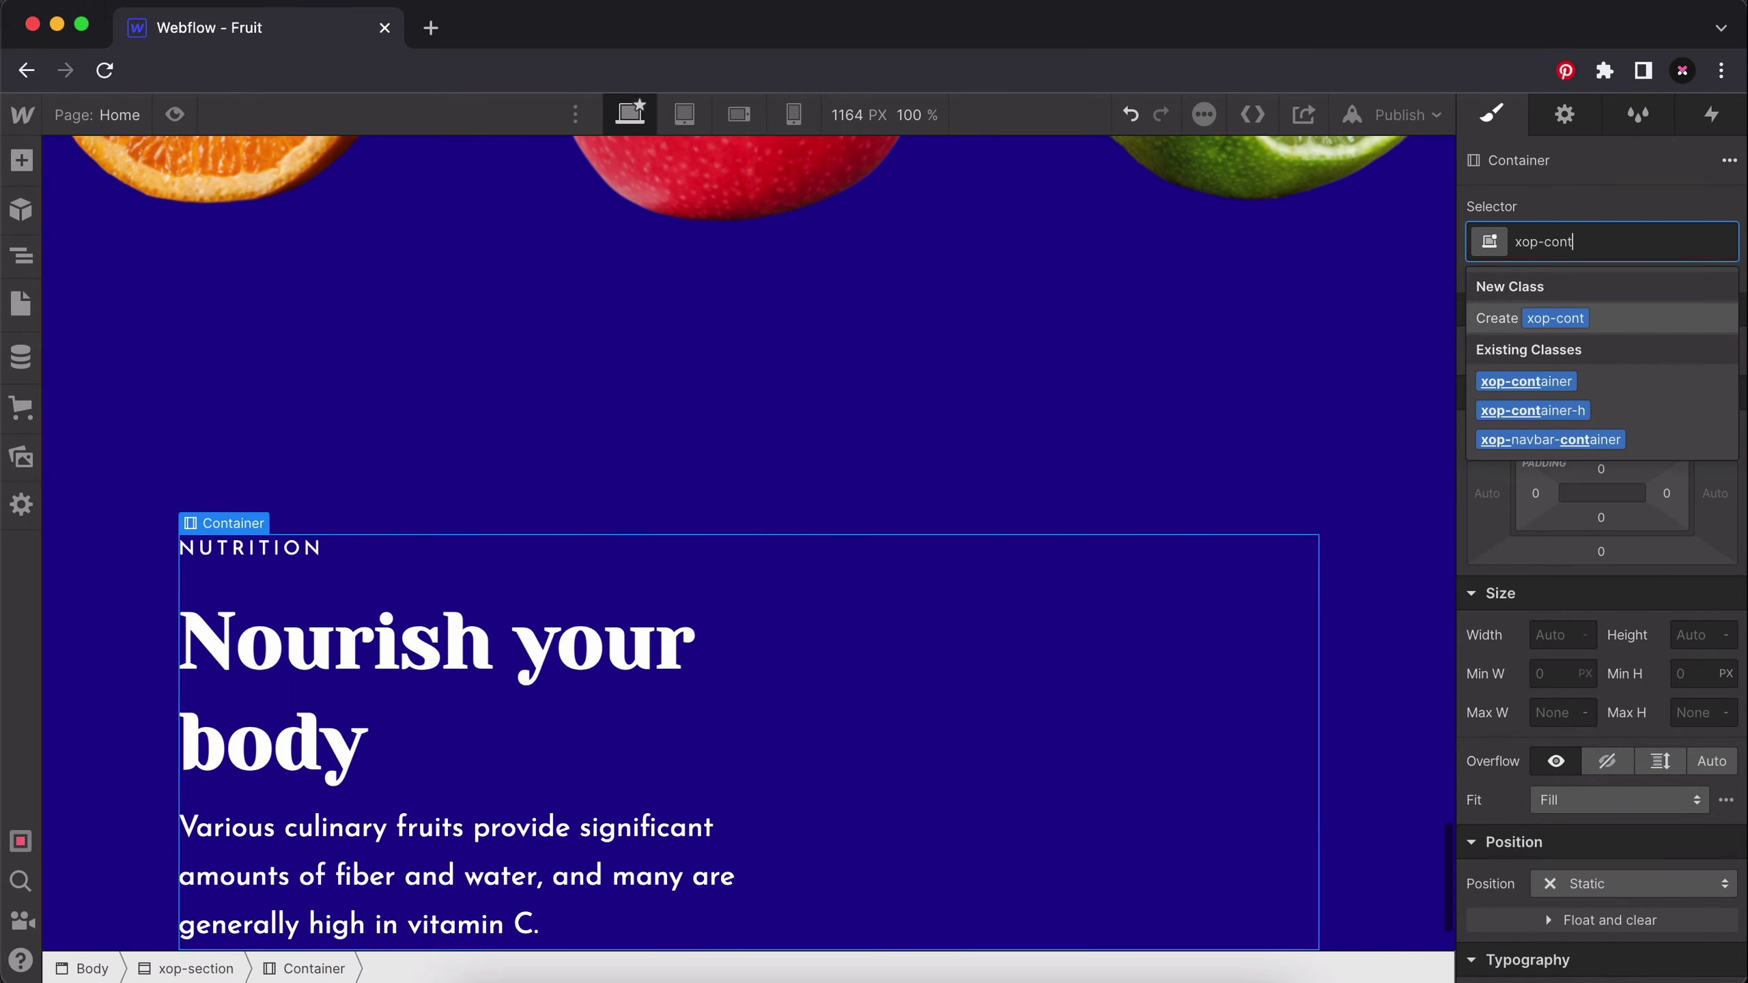
text(ainer-v)
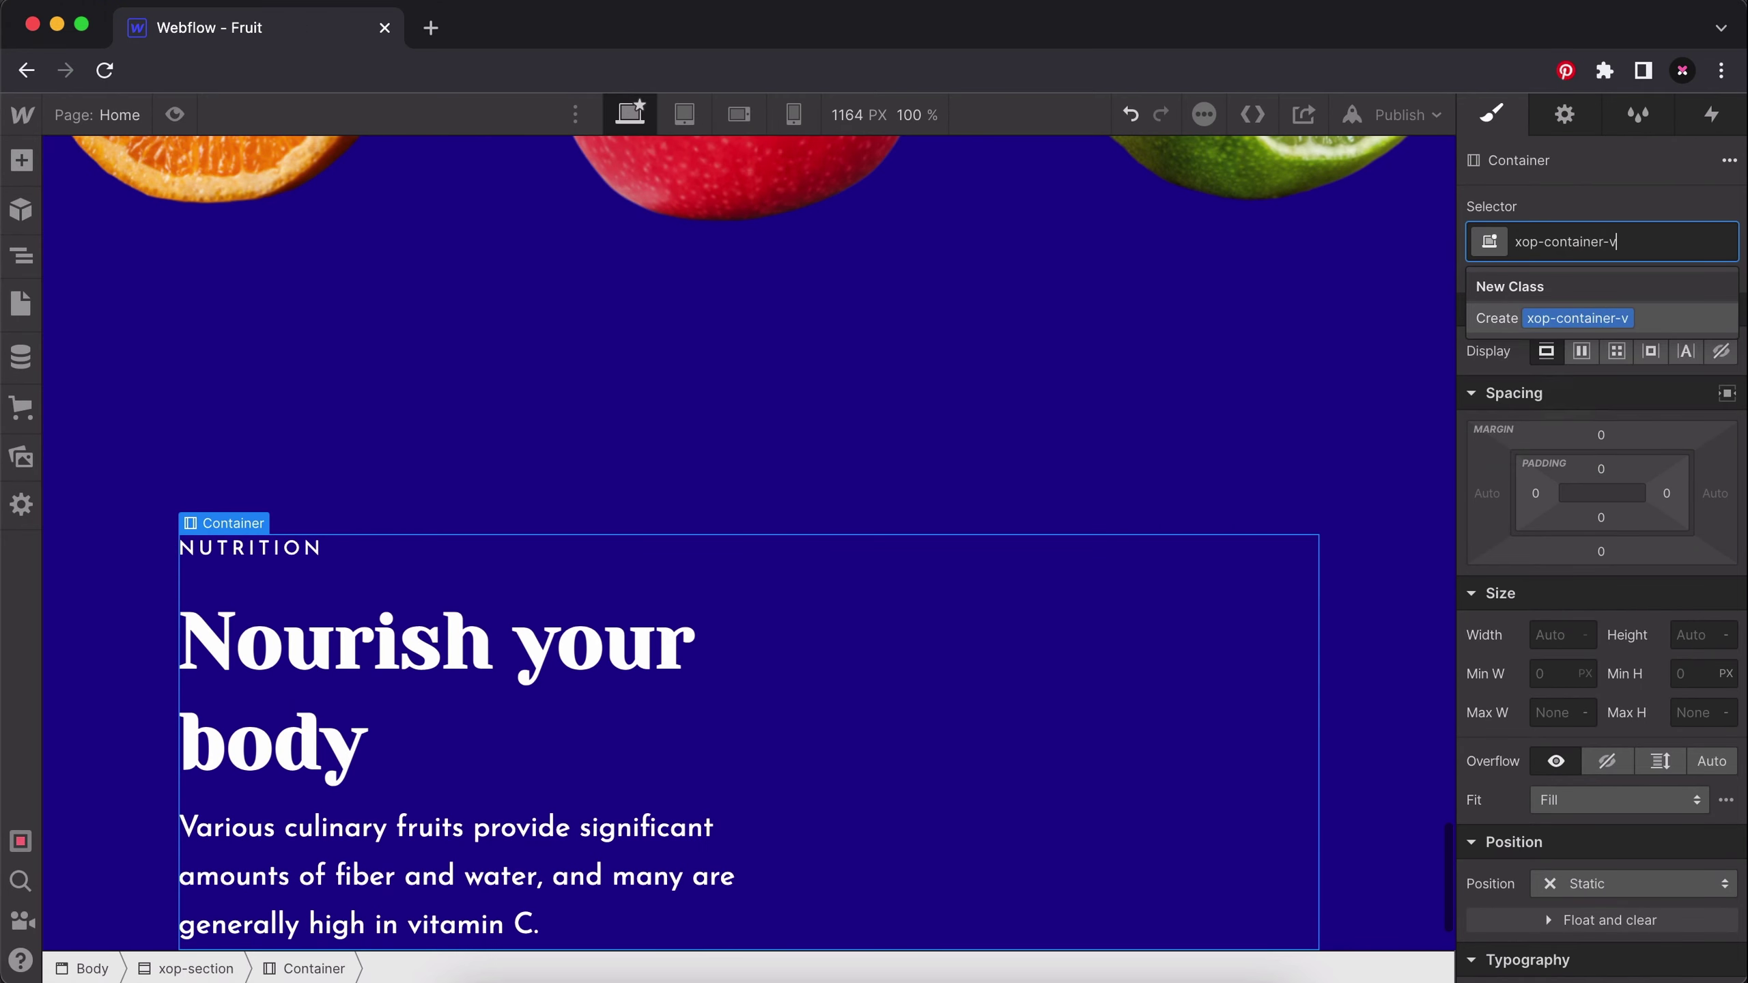
key(Return)
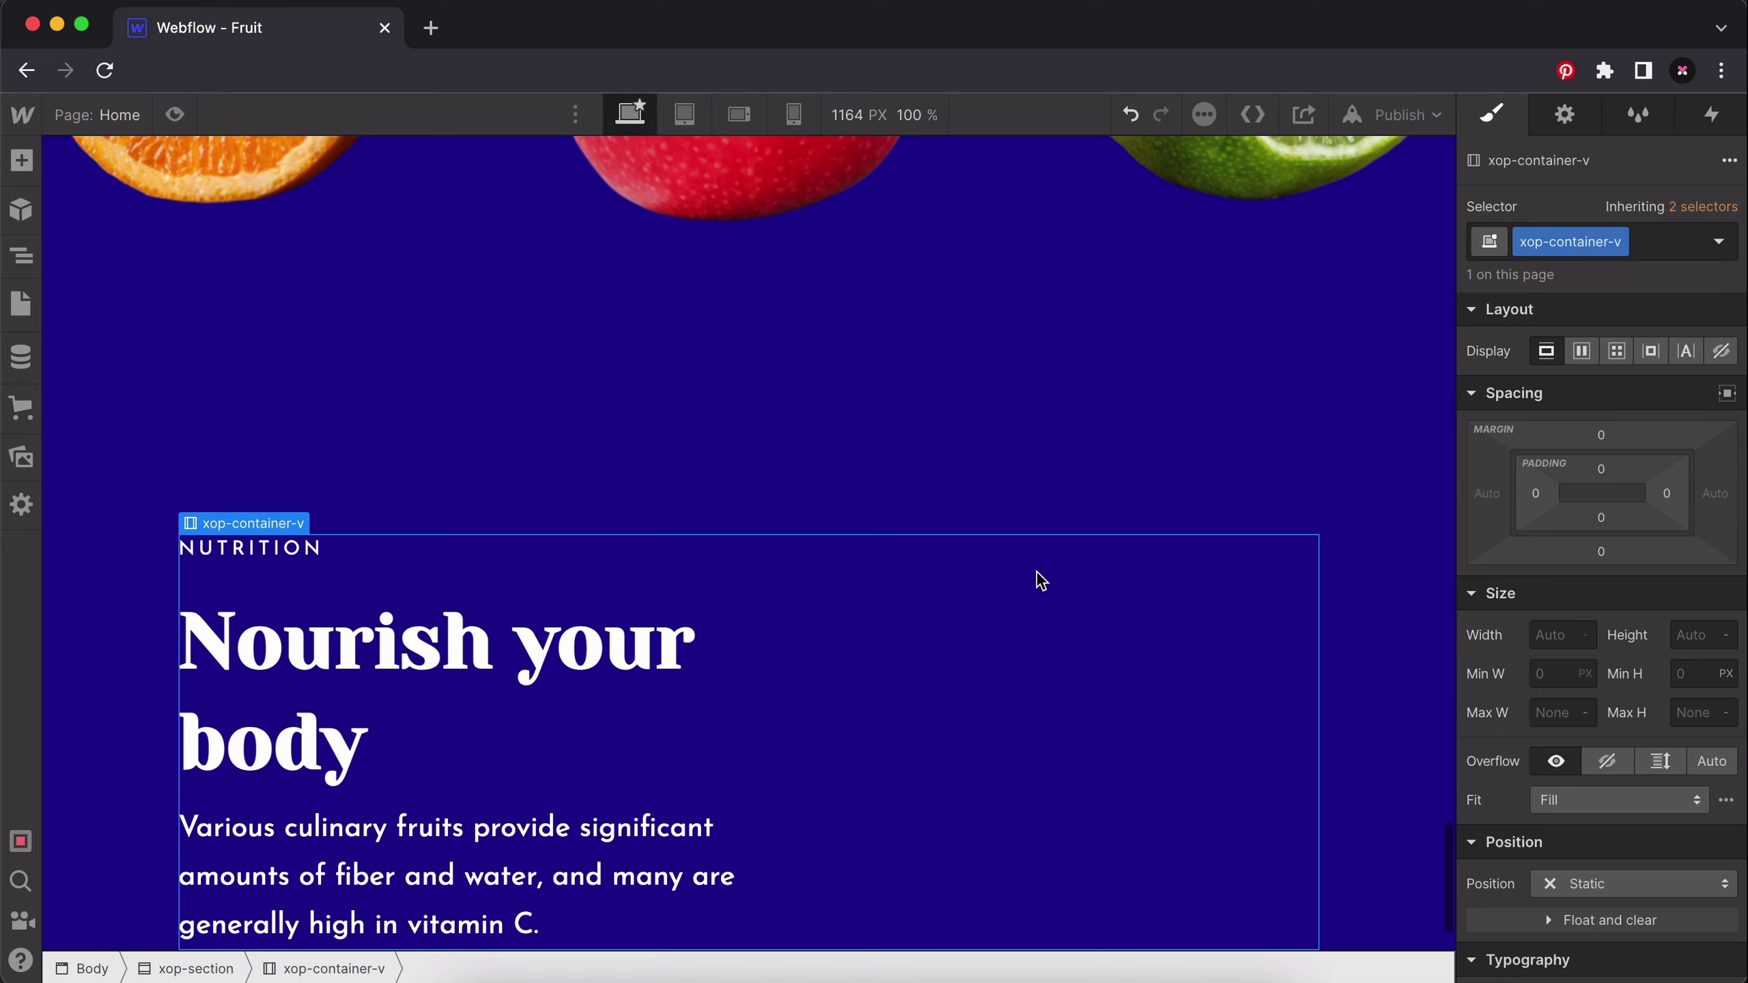
Delete the NUTRITION eyebrow from the copied section and set its xop-container-v container to Flex display.
scroll(1040, 581, down, 1)
click(249, 487)
key(Delete)
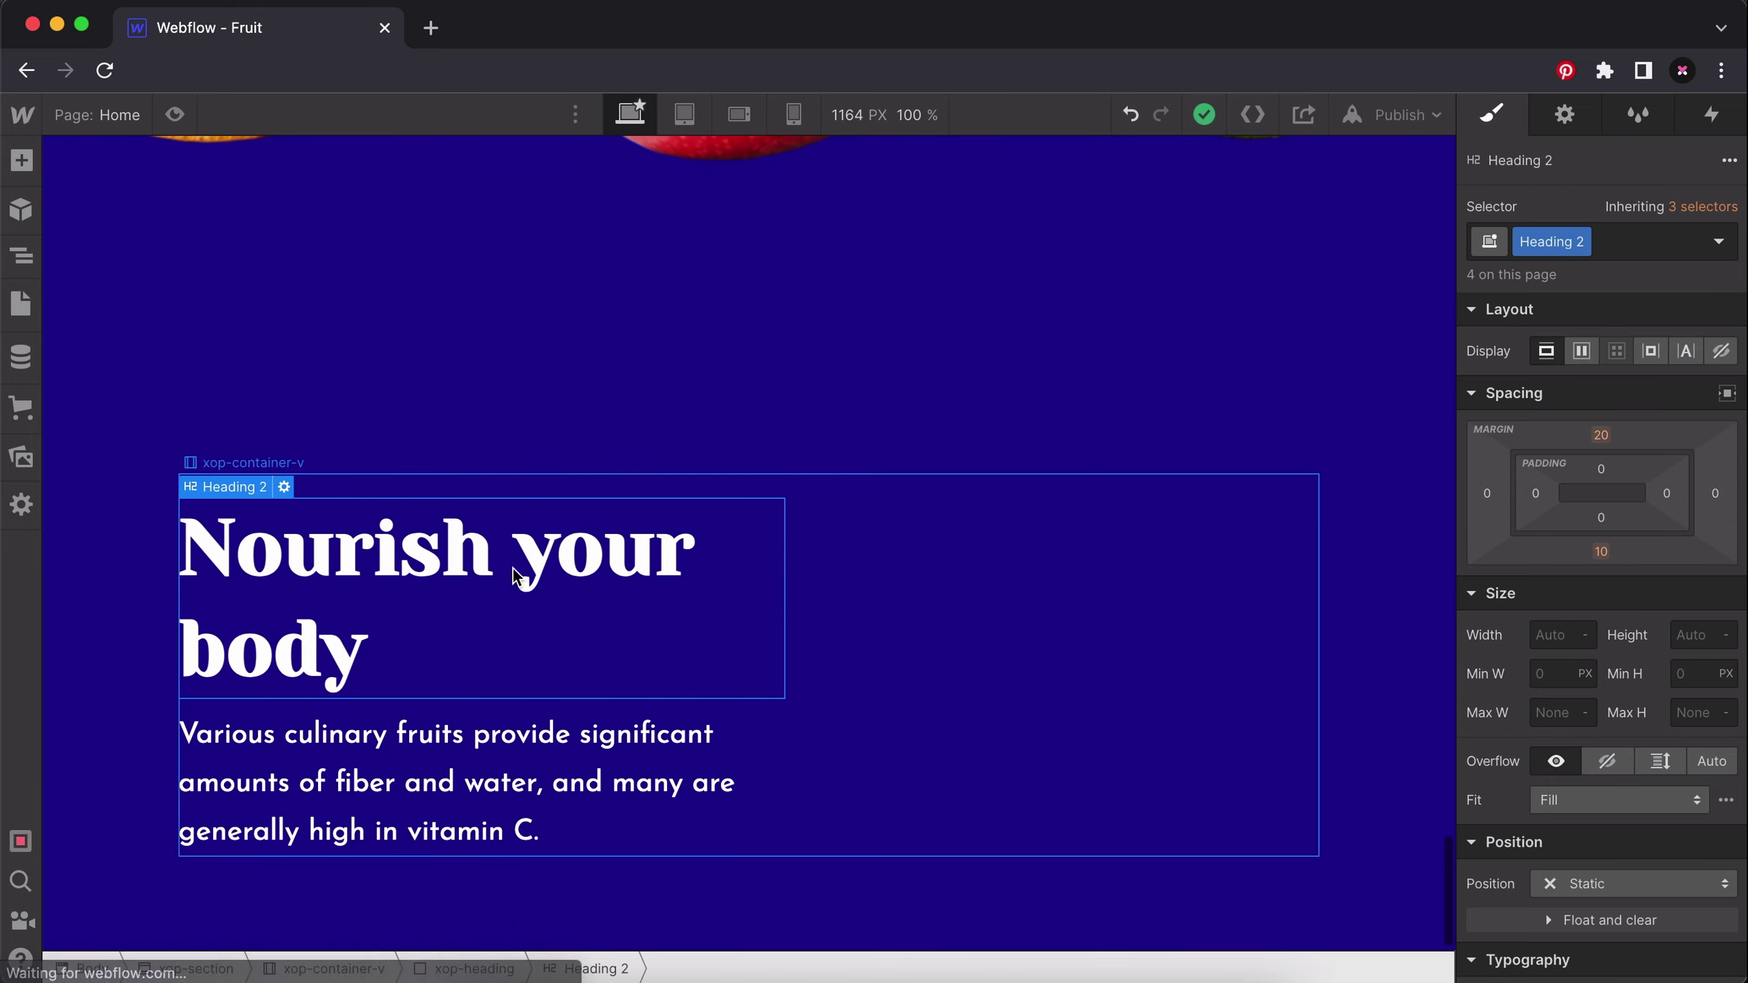
click(1032, 620)
click(1581, 353)
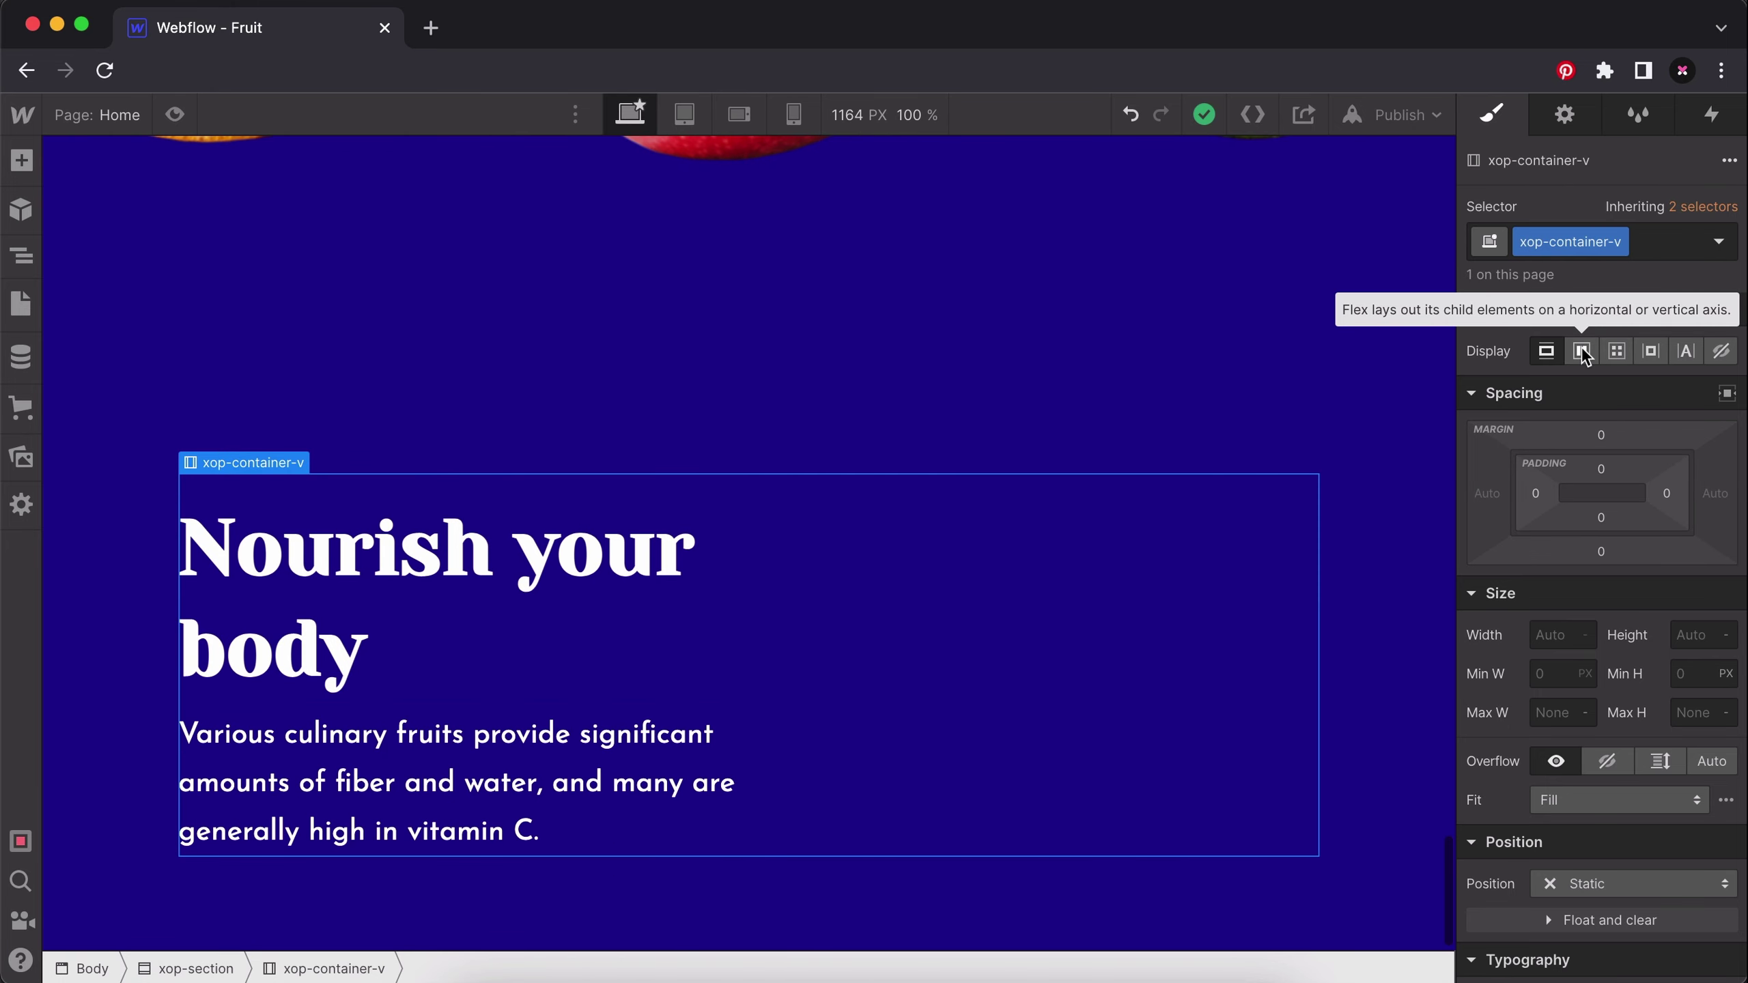
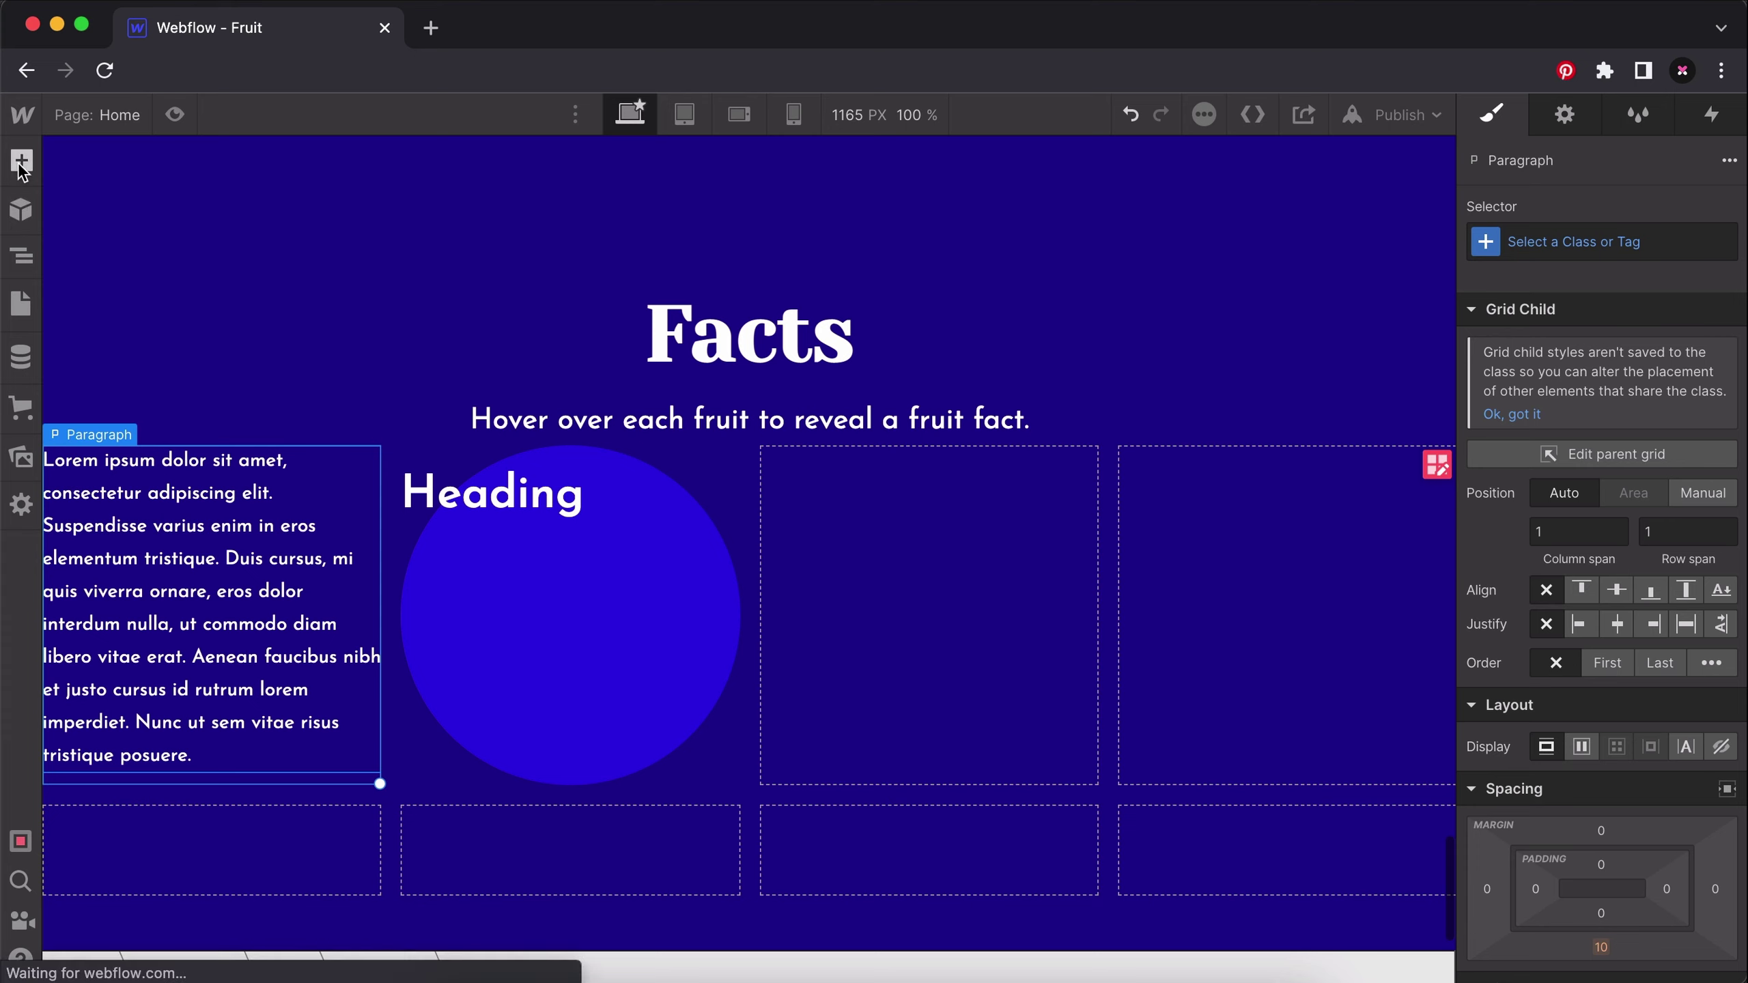
Move the Paragraph out of the grid cell into the xop-fact-card's Div Block, directly below Heading 1.
click(21, 160)
click(21, 267)
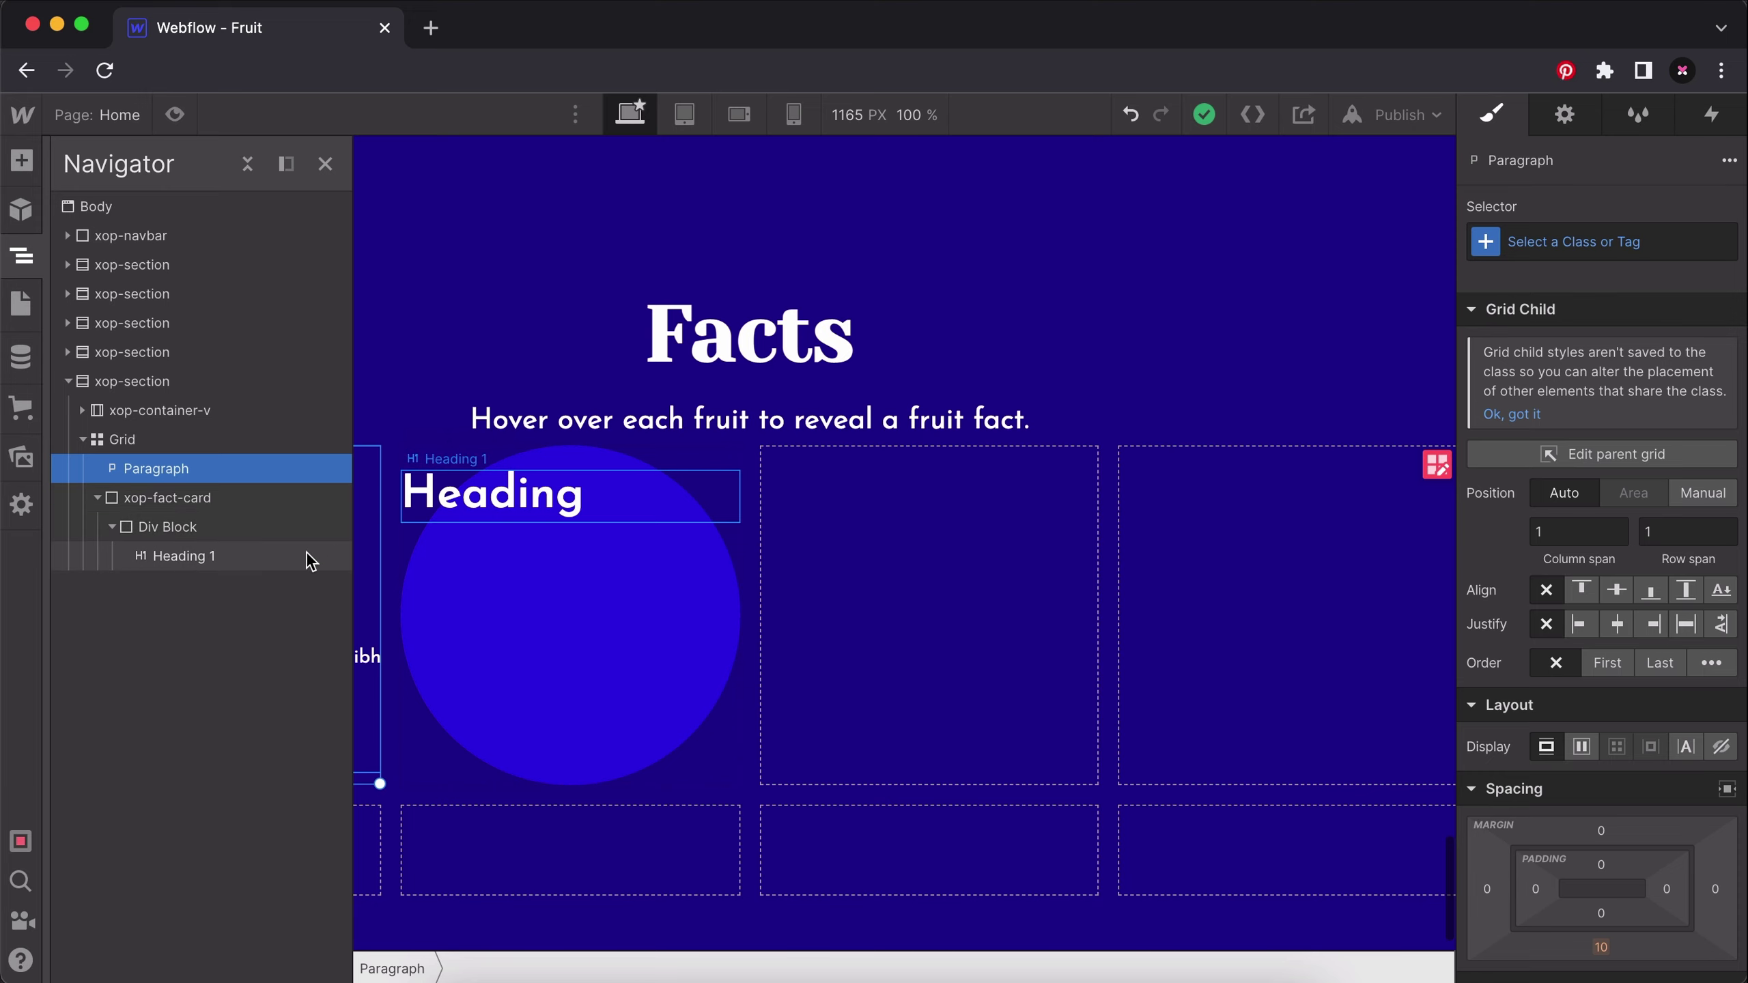
drag(372, 606, 506, 626)
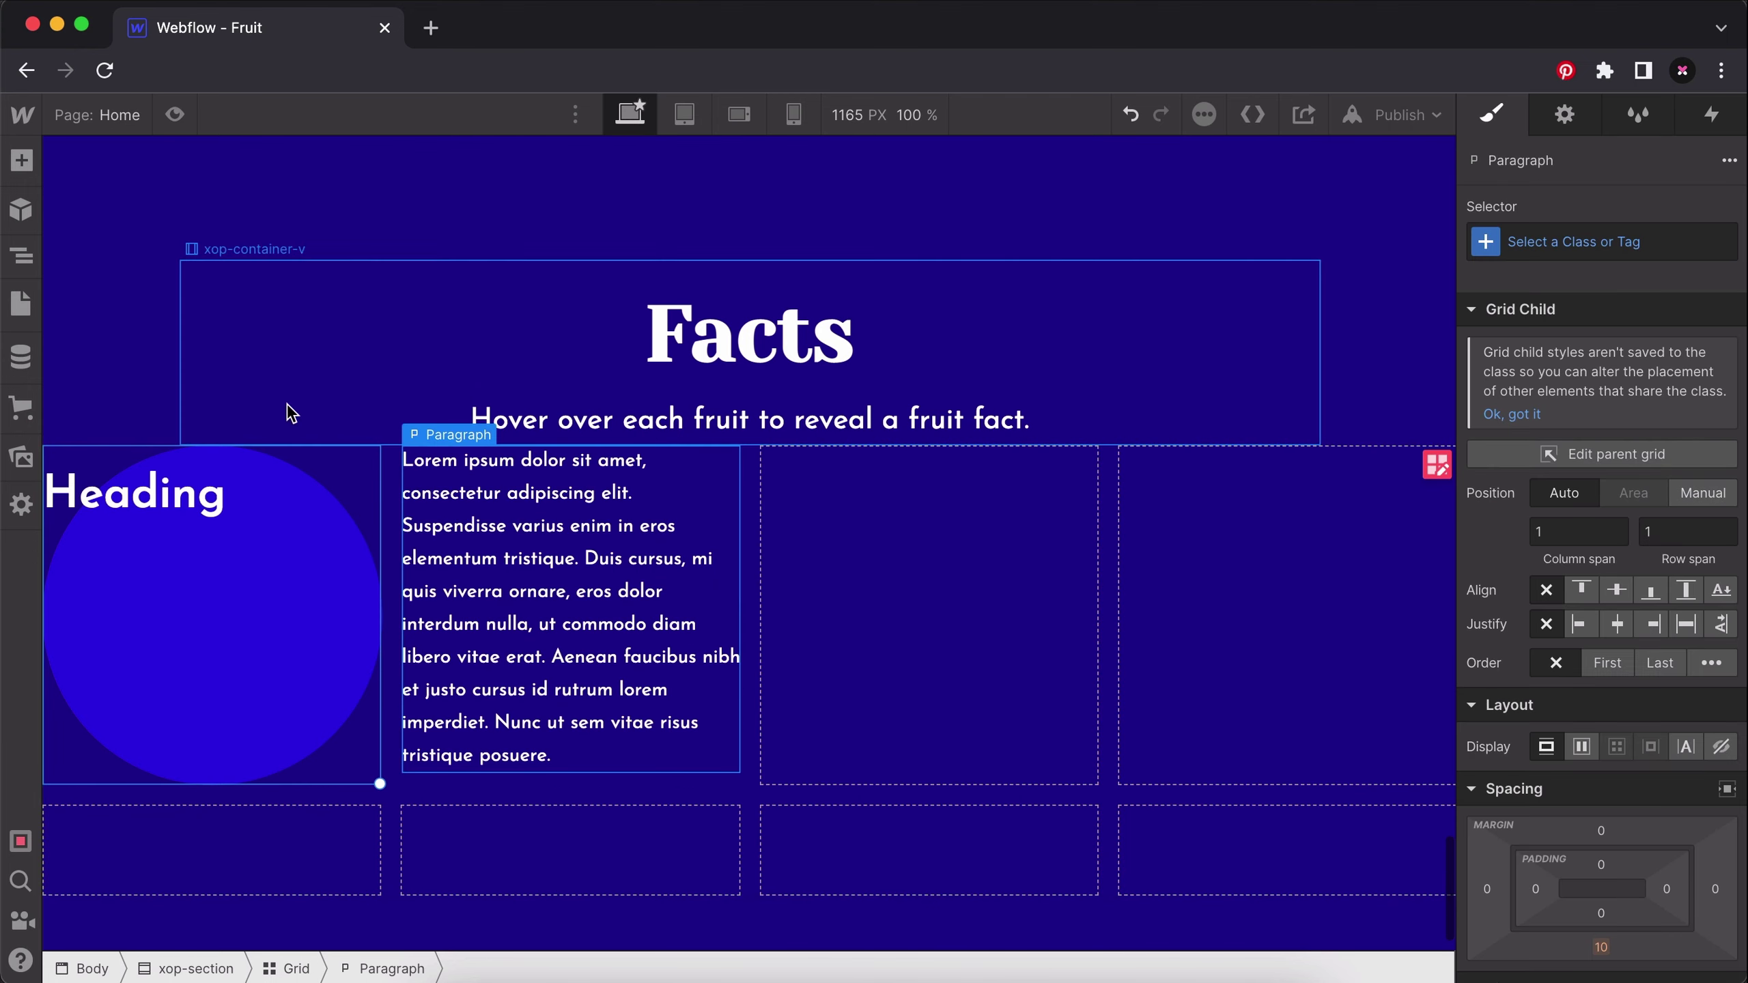
click(21, 256)
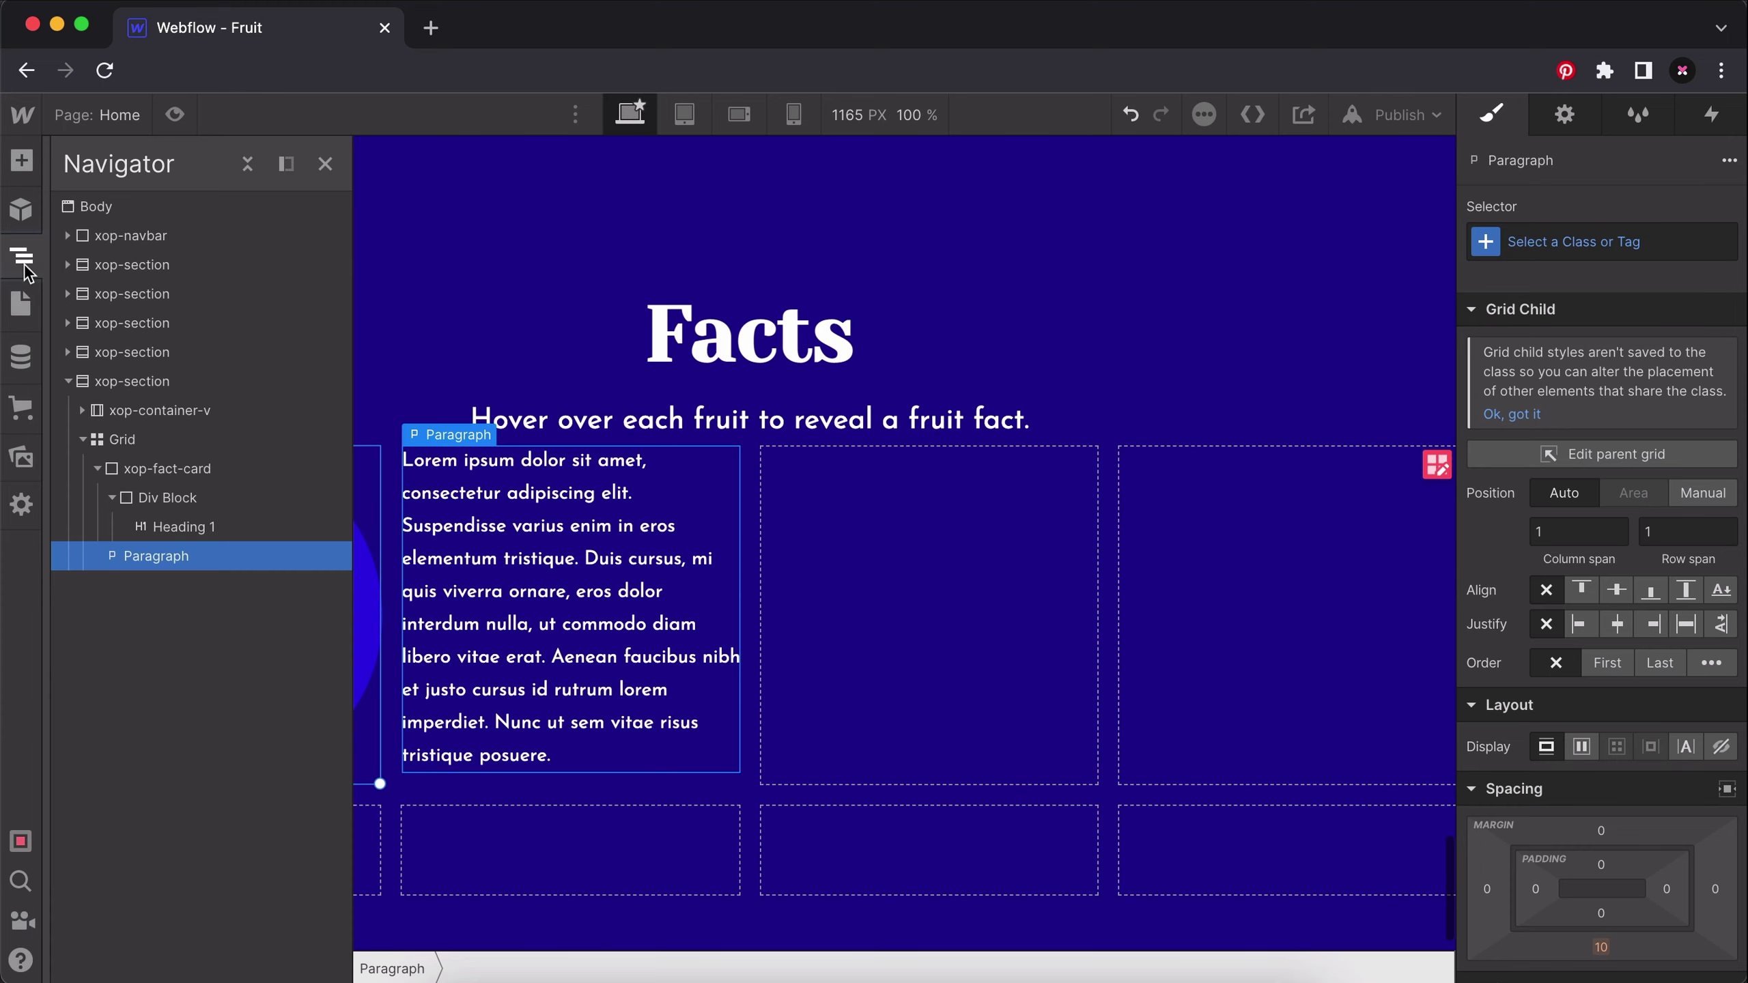
mouse_move(168, 557)
mouse_down()
mouse_move(184, 528)
mouse_move(188, 563)
mouse_up()
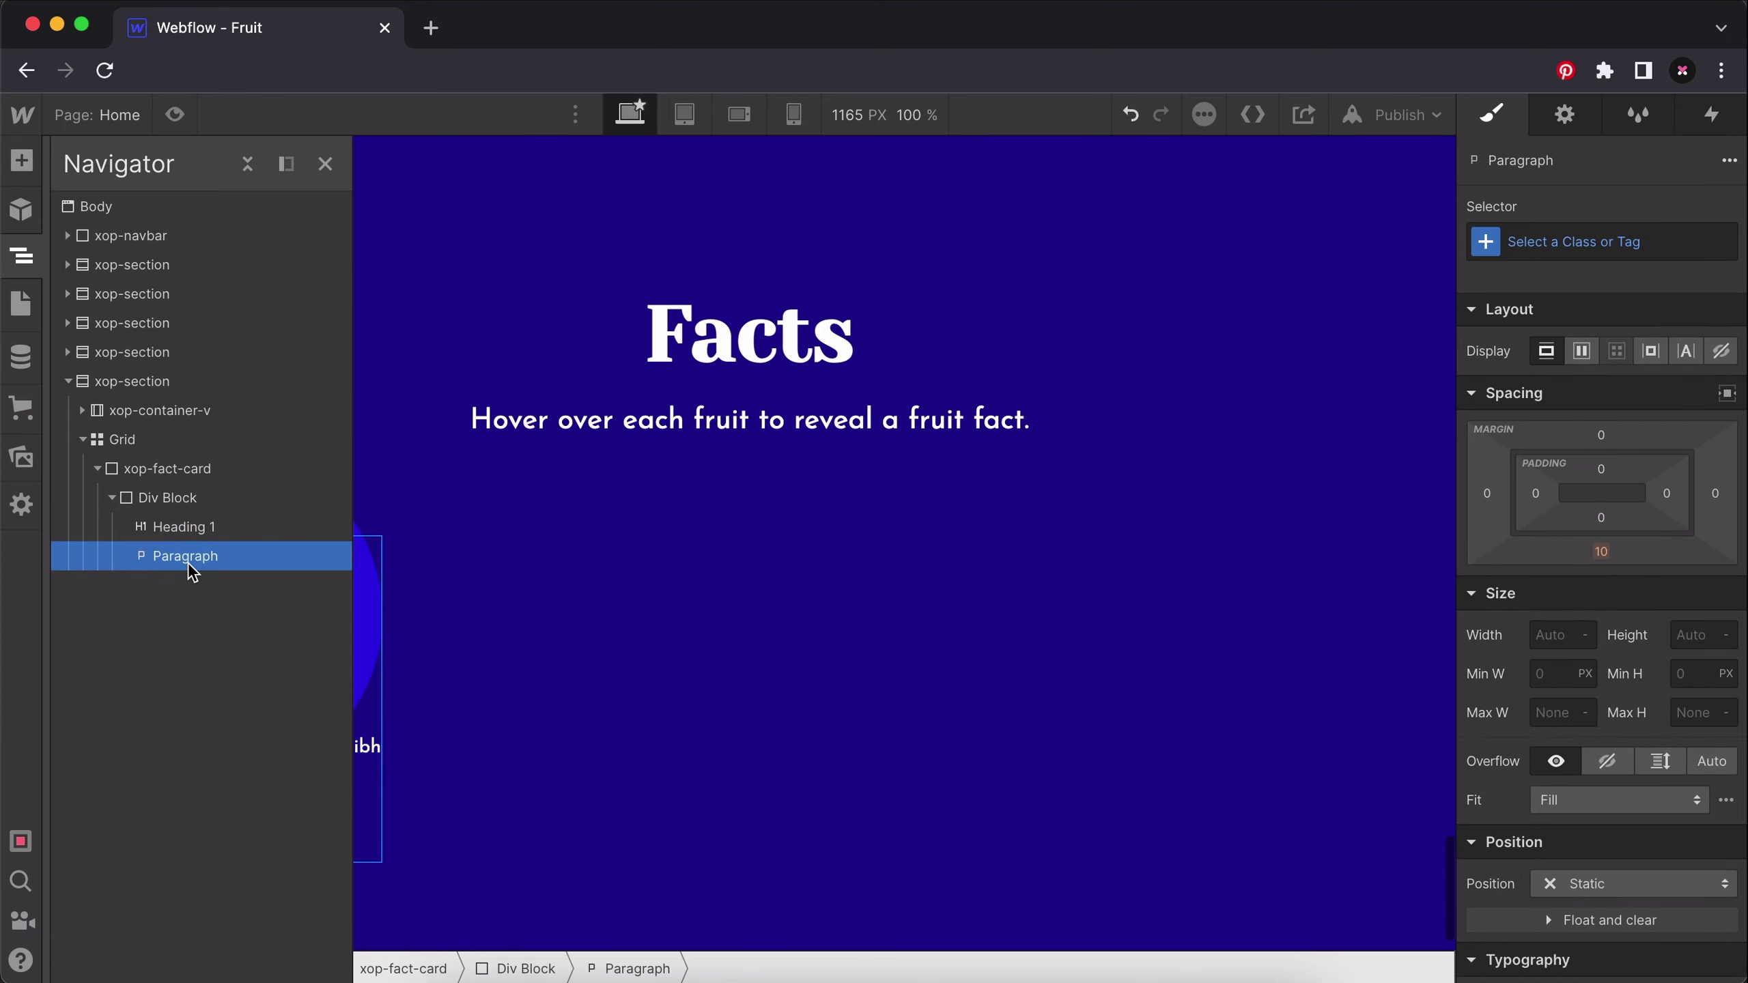
click(398, 547)
Shorten the card's lorem ipsum paragraph so that it ends at "elementum tristique.".
click(173, 644)
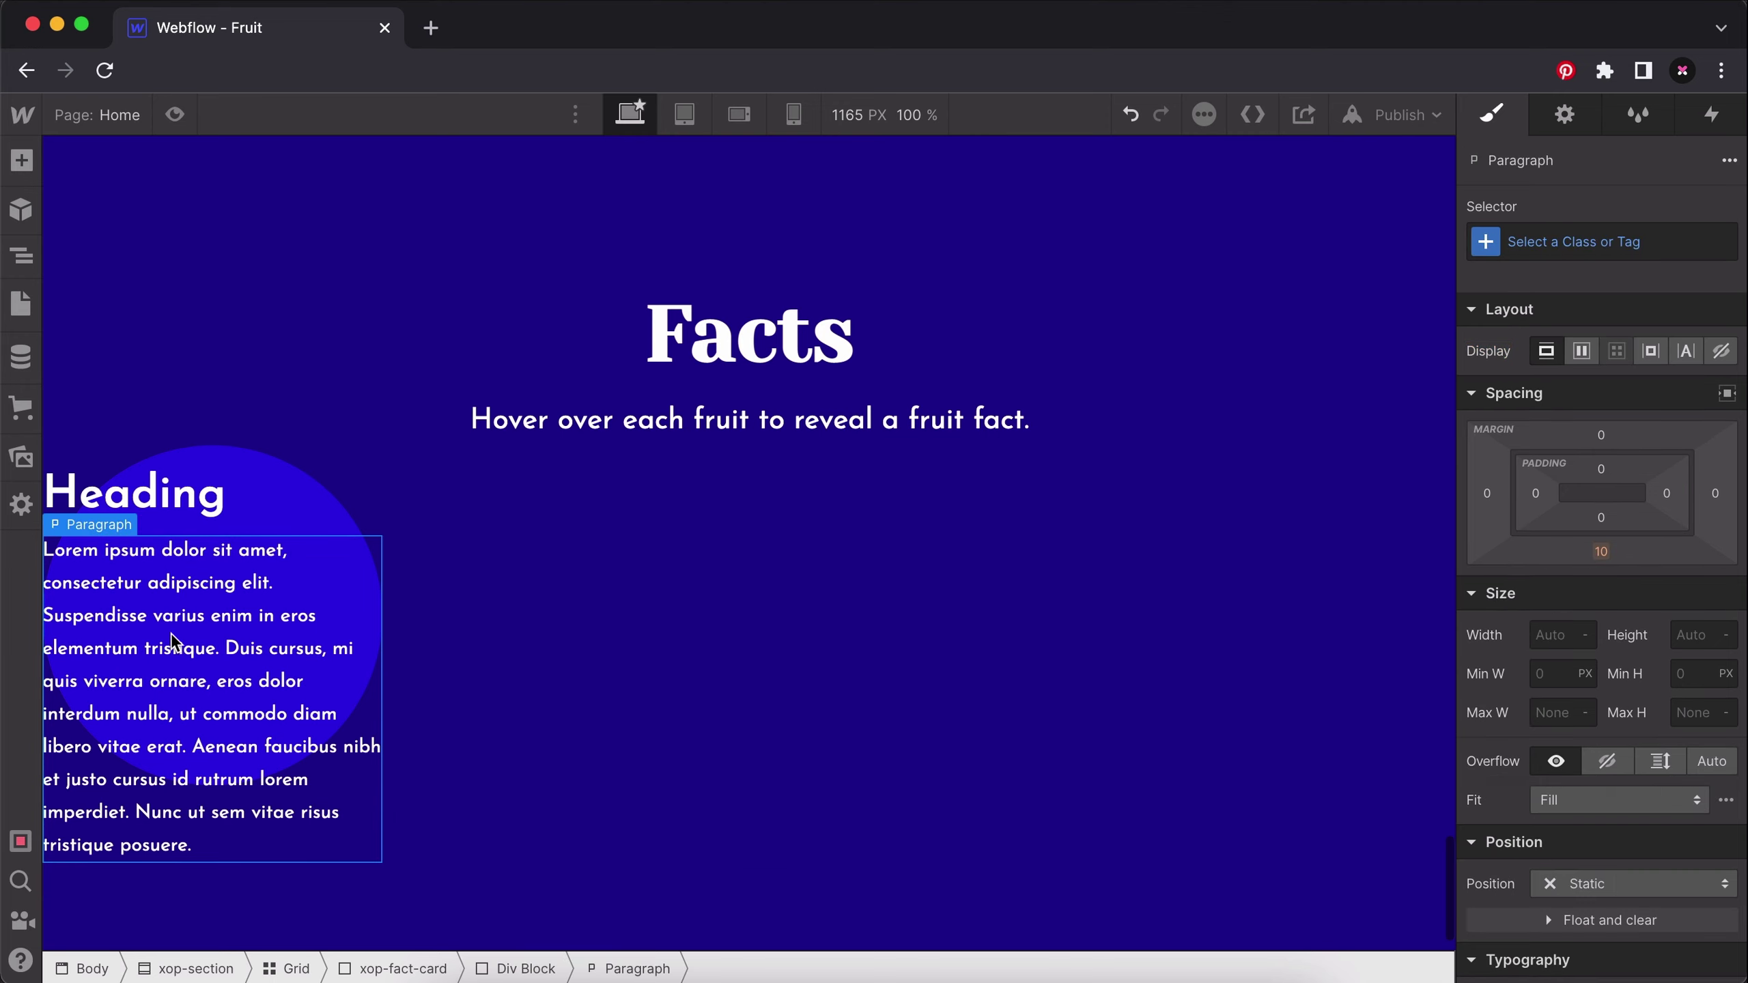
double_click(262, 797)
drag(222, 845, 225, 643)
key(BackSpace)
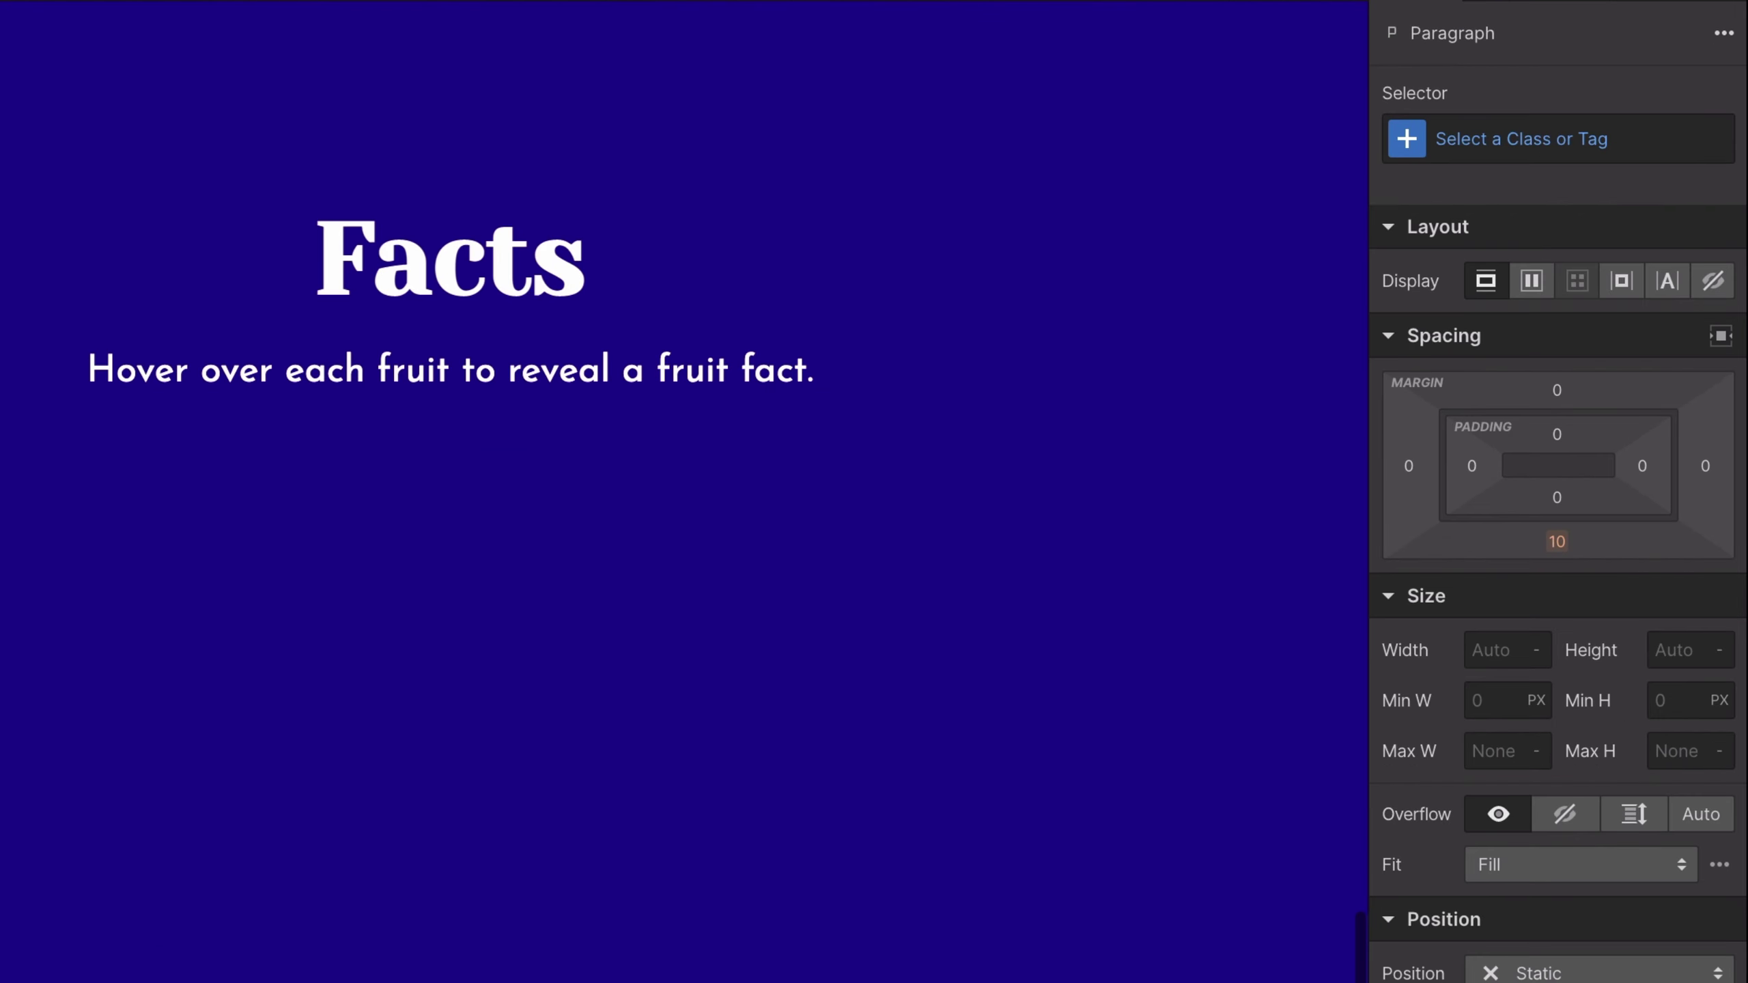
Assign a new class named xop-card-title to the fact card's Heading 1.
click(1557, 144)
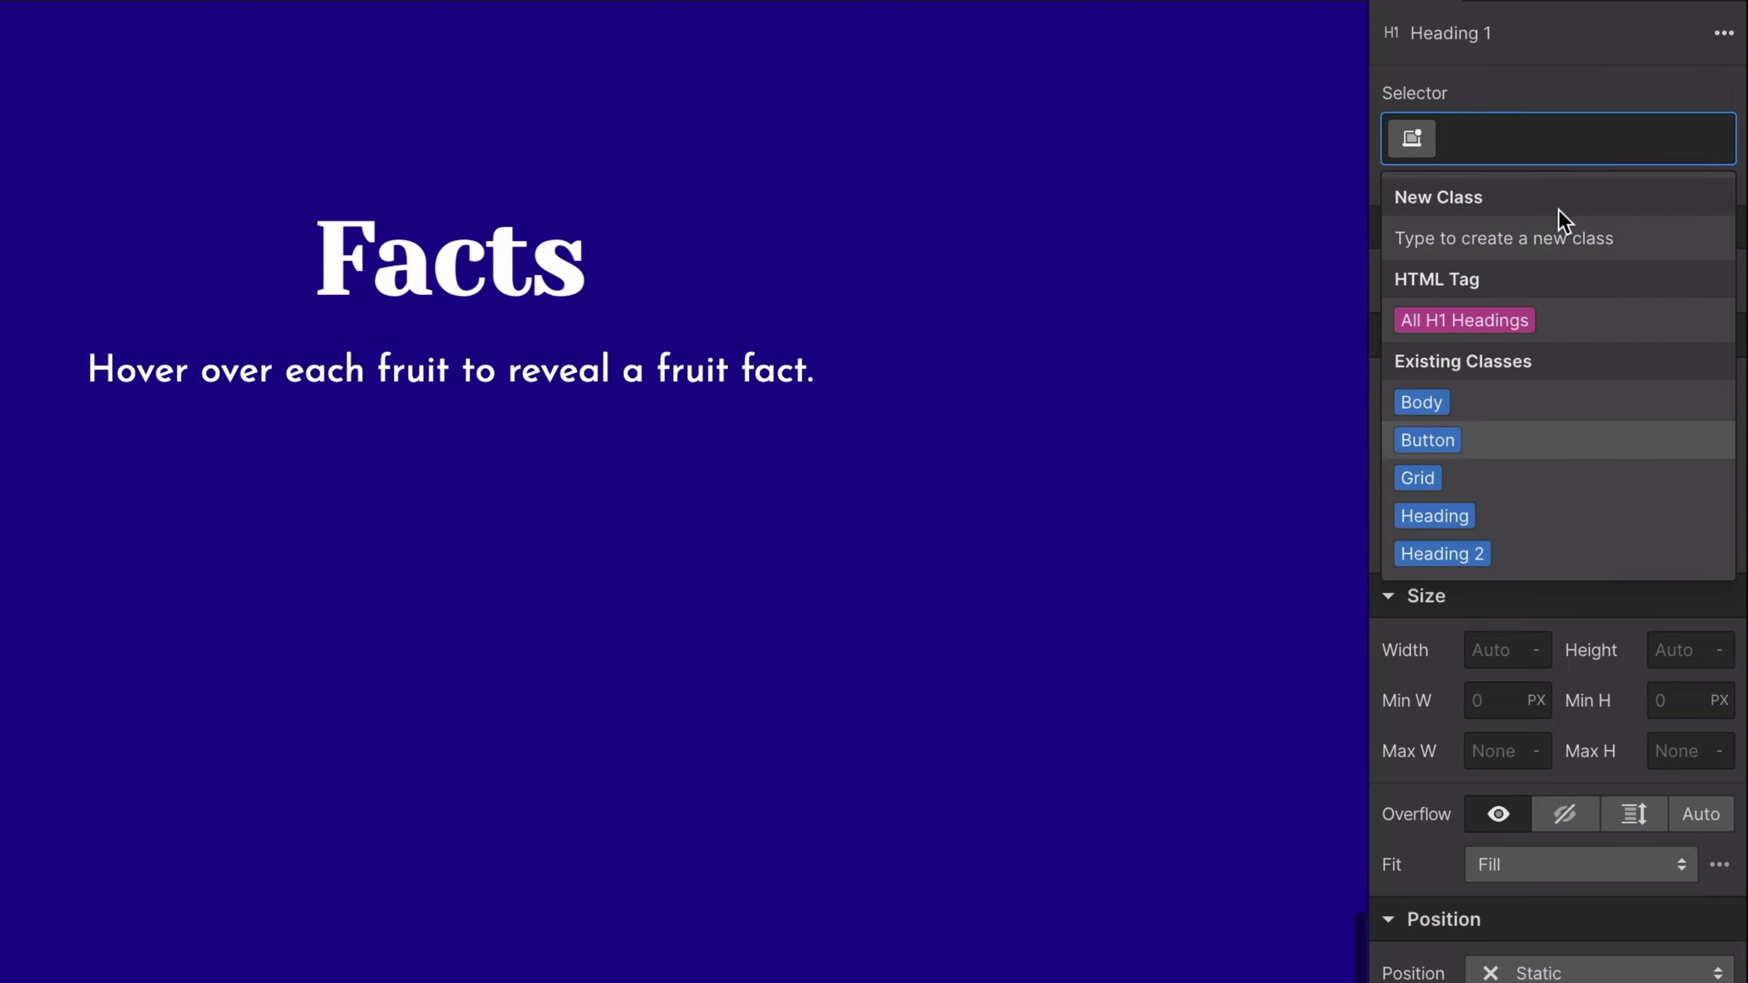
click(1435, 708)
click(1560, 141)
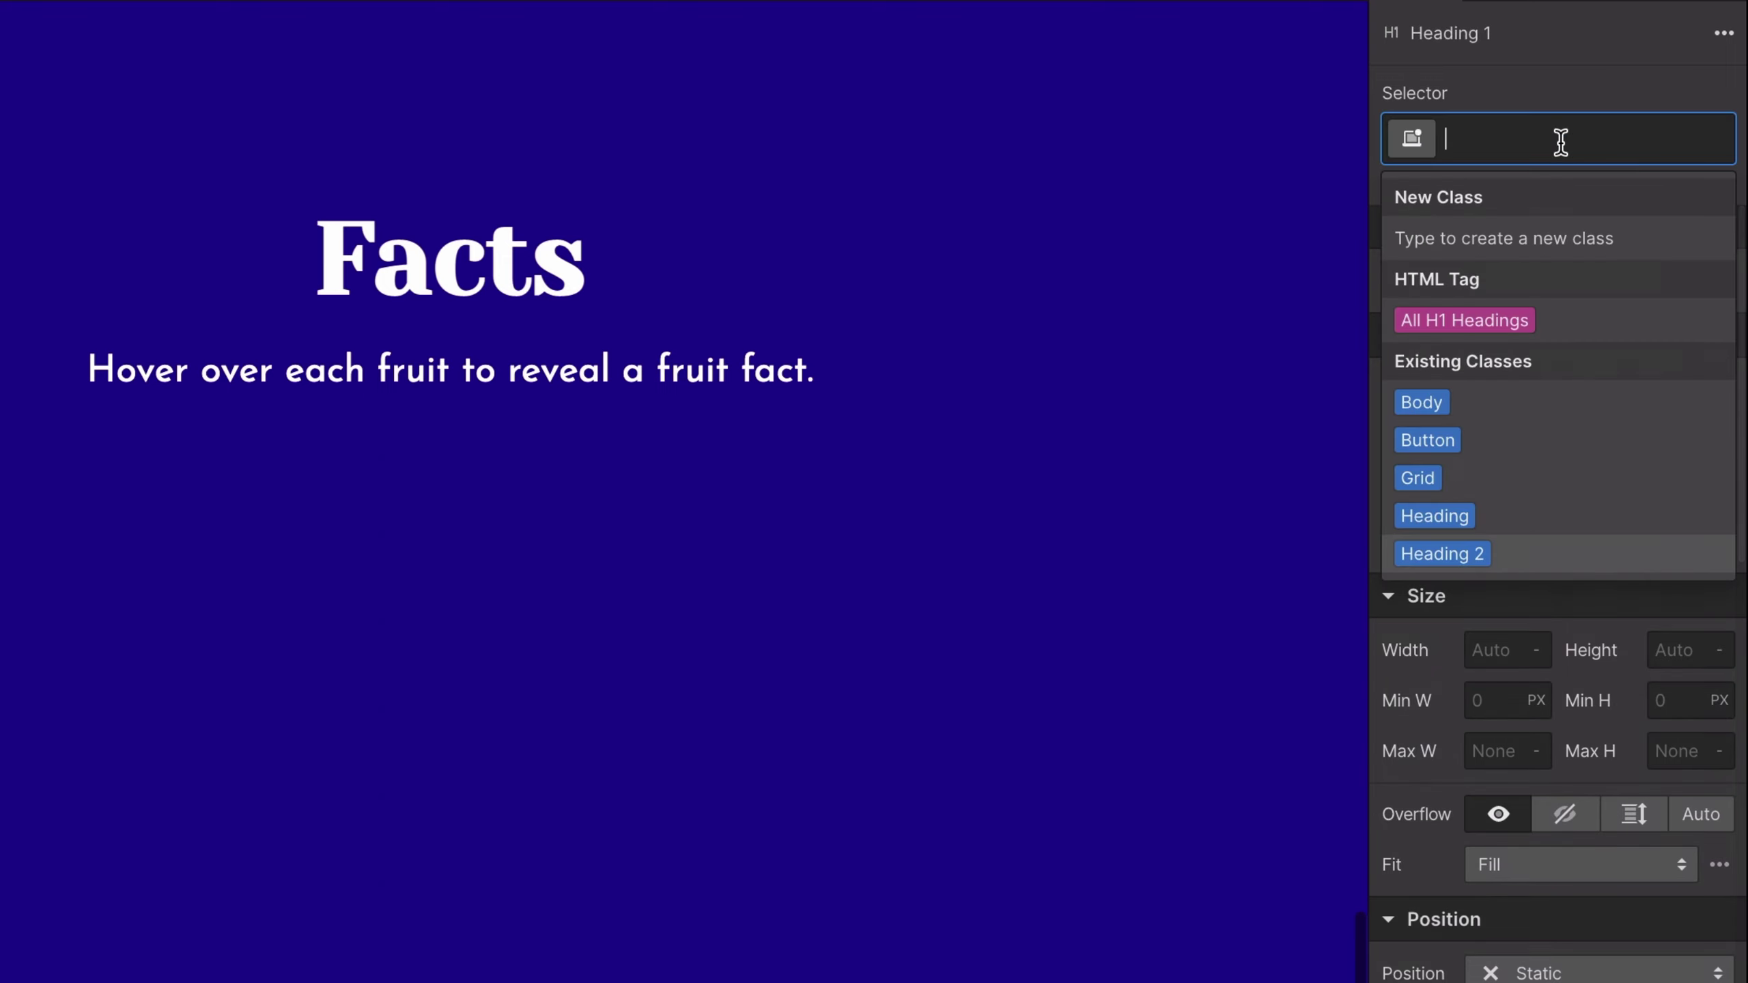
text(xop-card-)
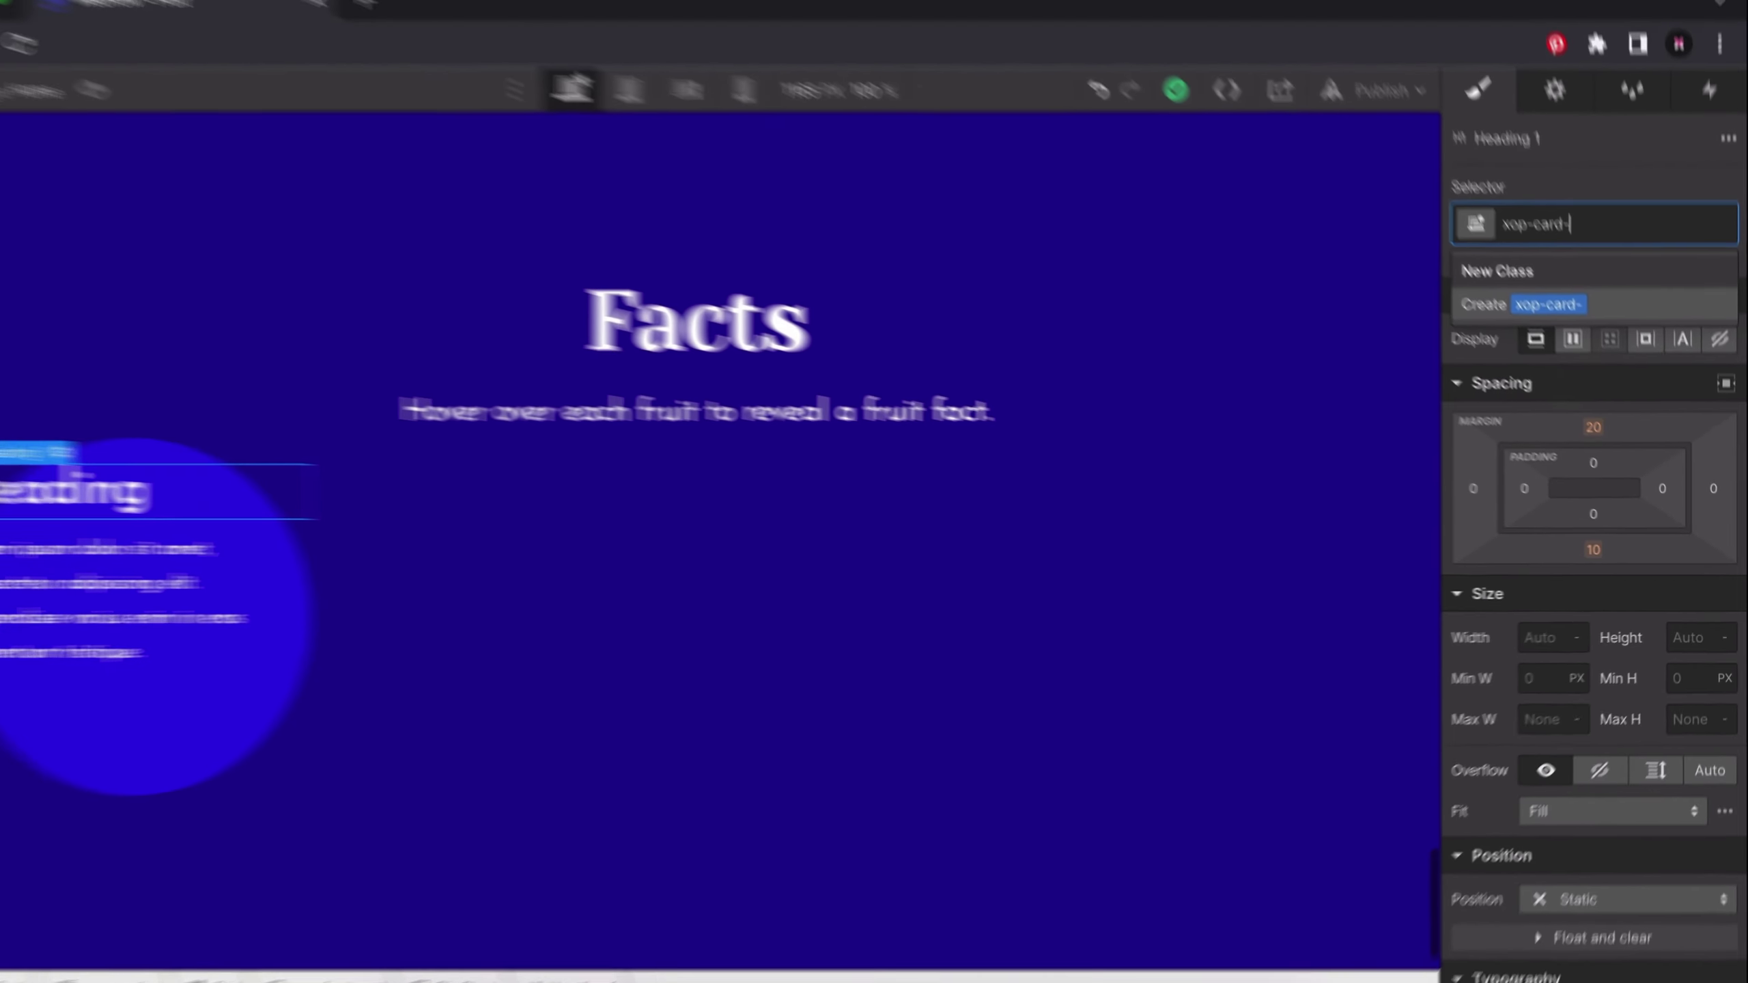
text(title)
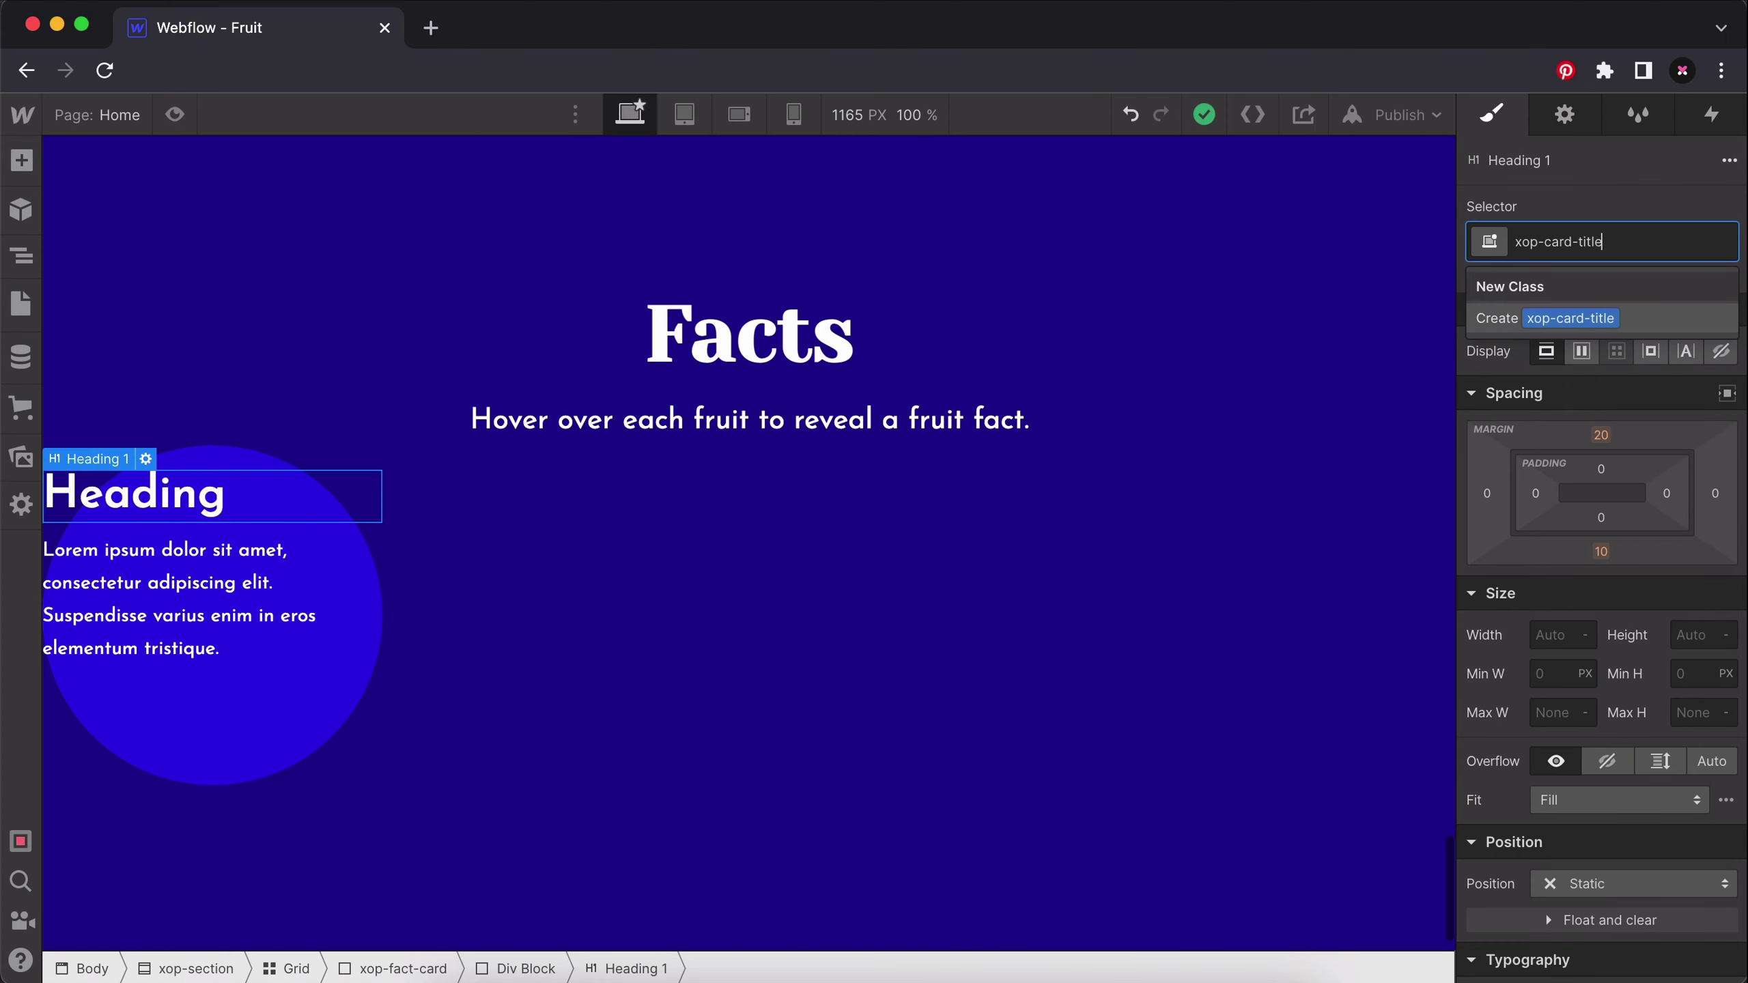
key(Return)
Set the xop-card-title heading's top margin to 0 and its font to Yeseva One.
click(1600, 333)
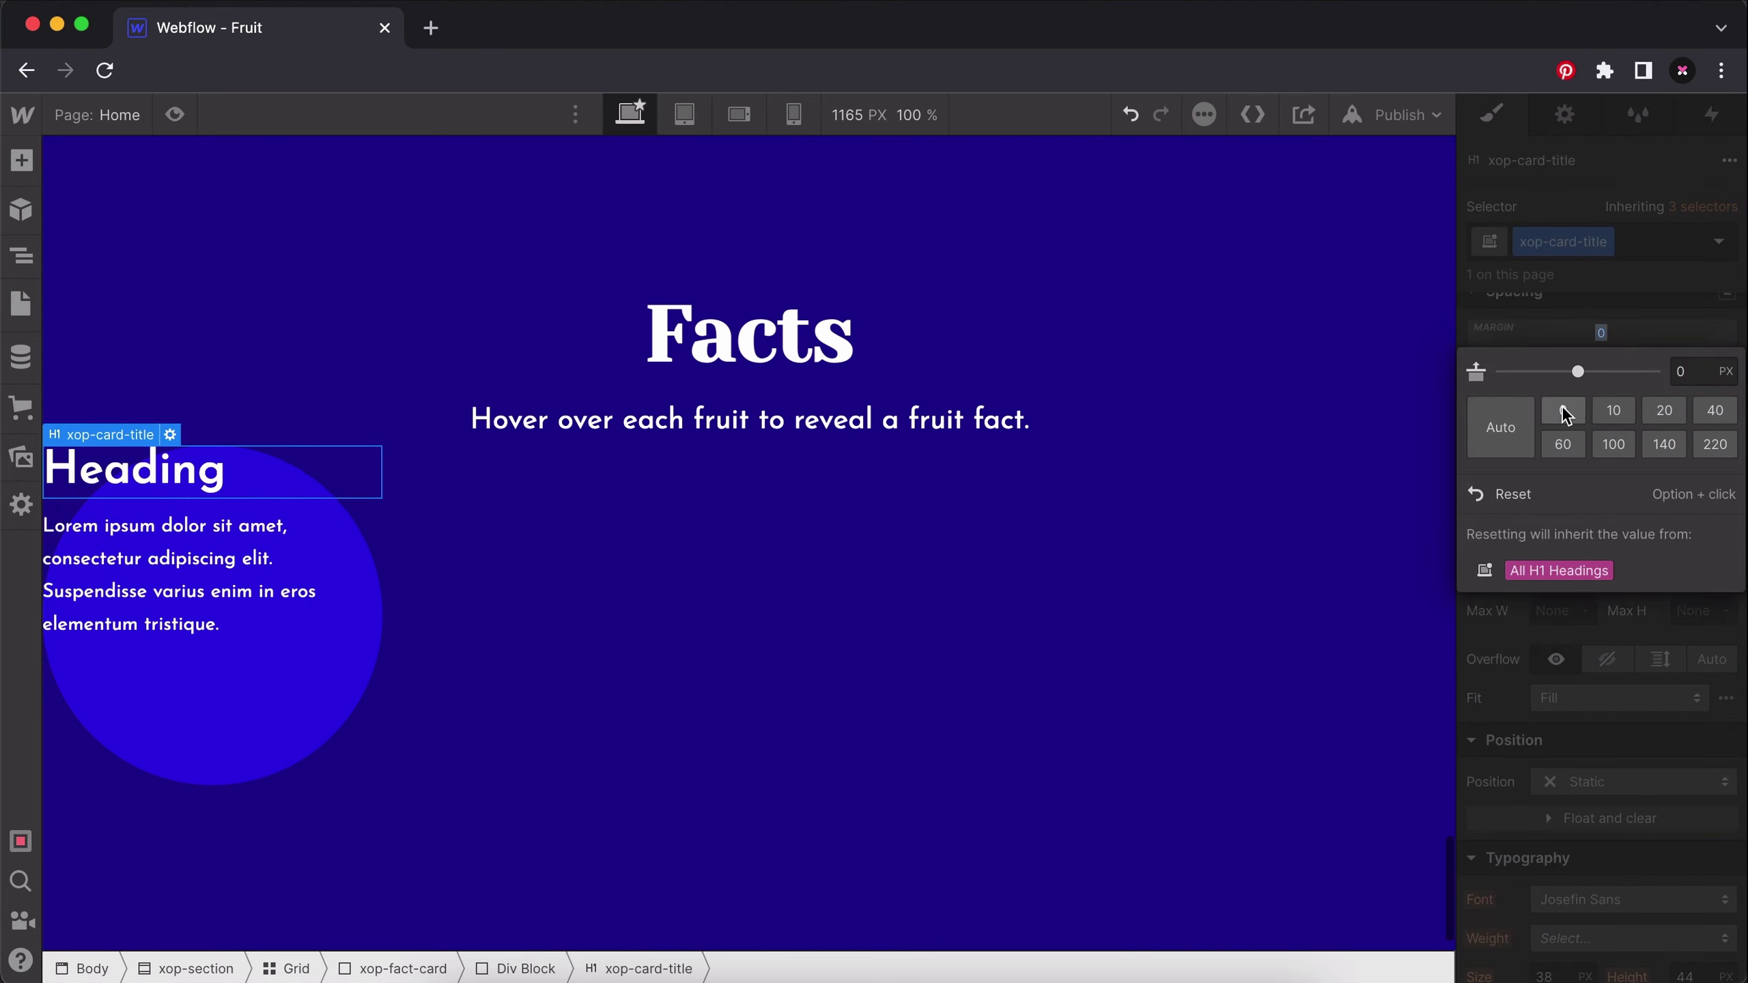
click(1562, 411)
scroll(1554, 609, down, 5)
click(1620, 471)
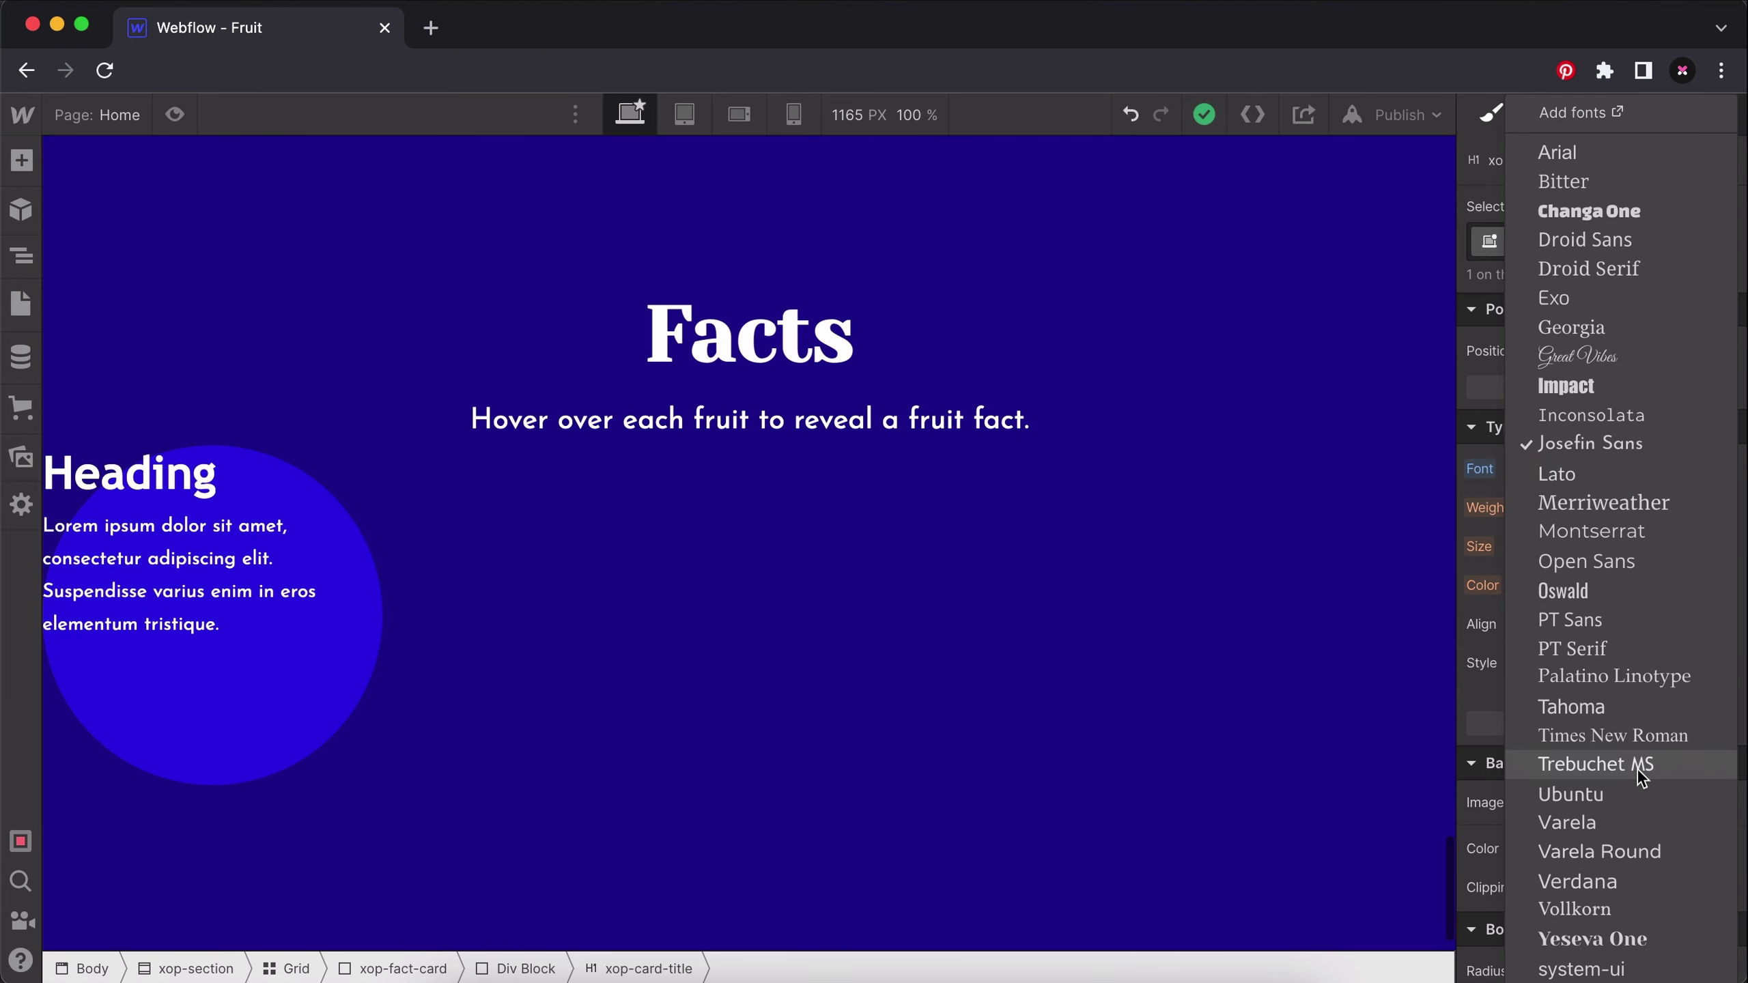
scroll(1636, 767, down, 1)
click(1573, 931)
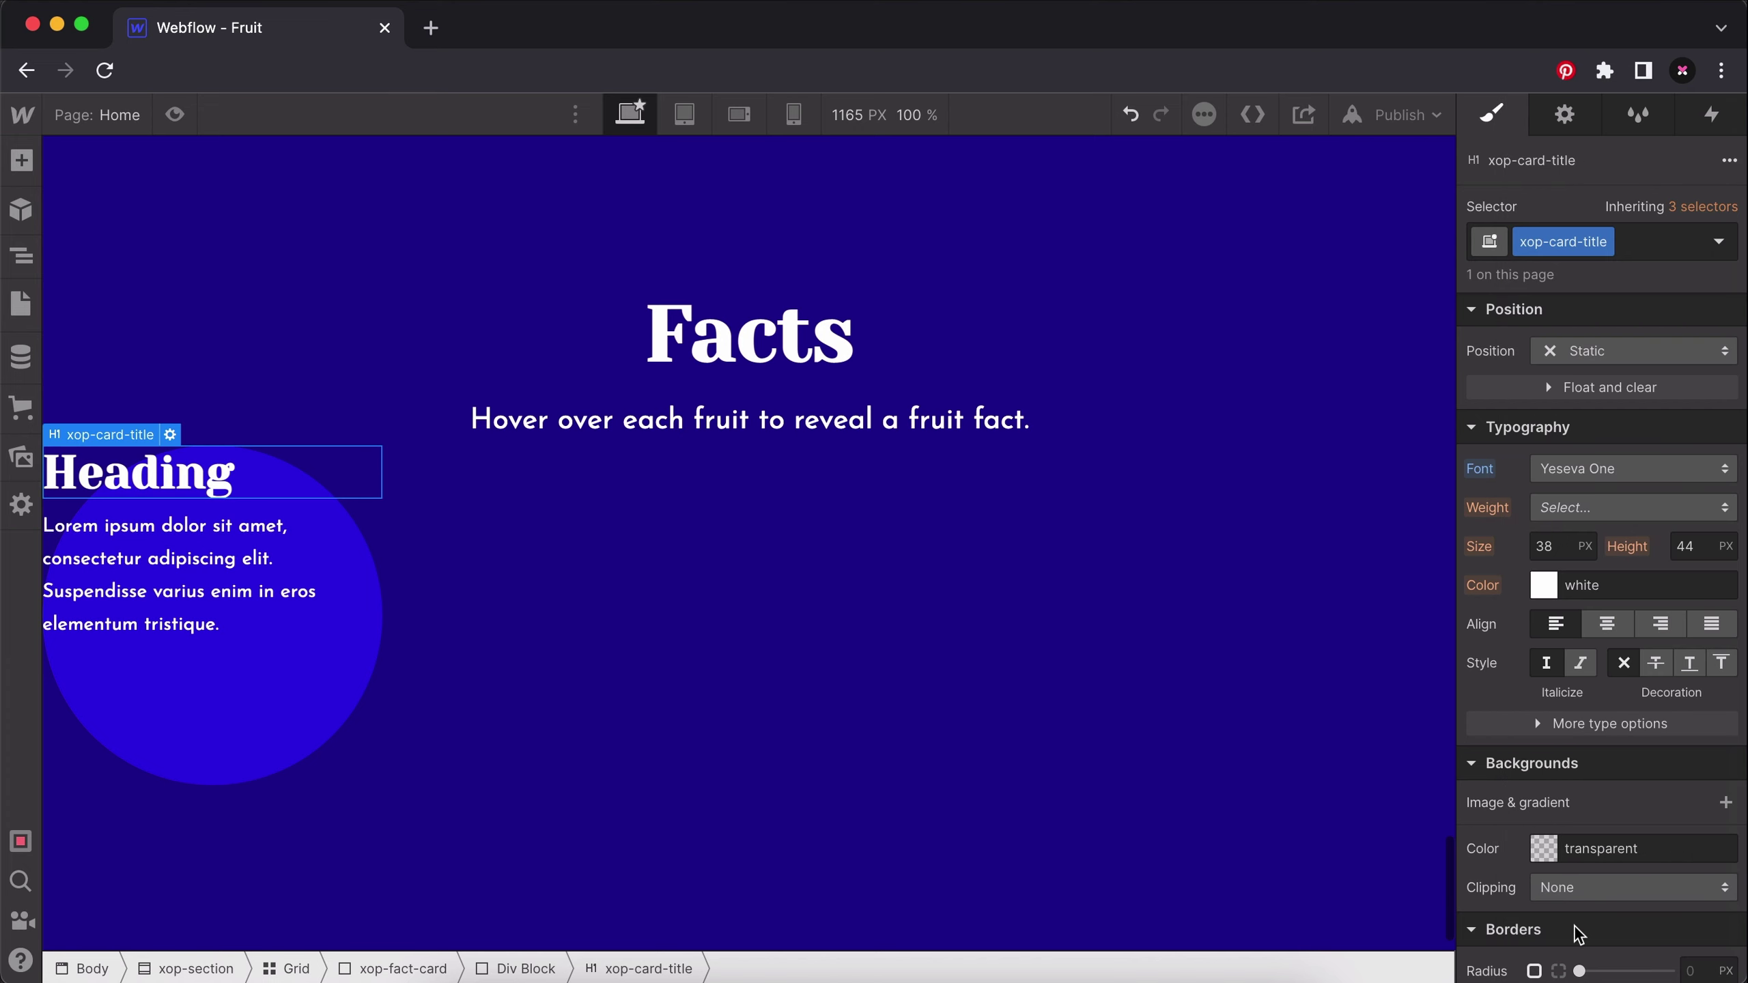
Set the card title's font size to 1.95 rem and center its text.
click(1552, 548)
text(1.95rem)
key(Return)
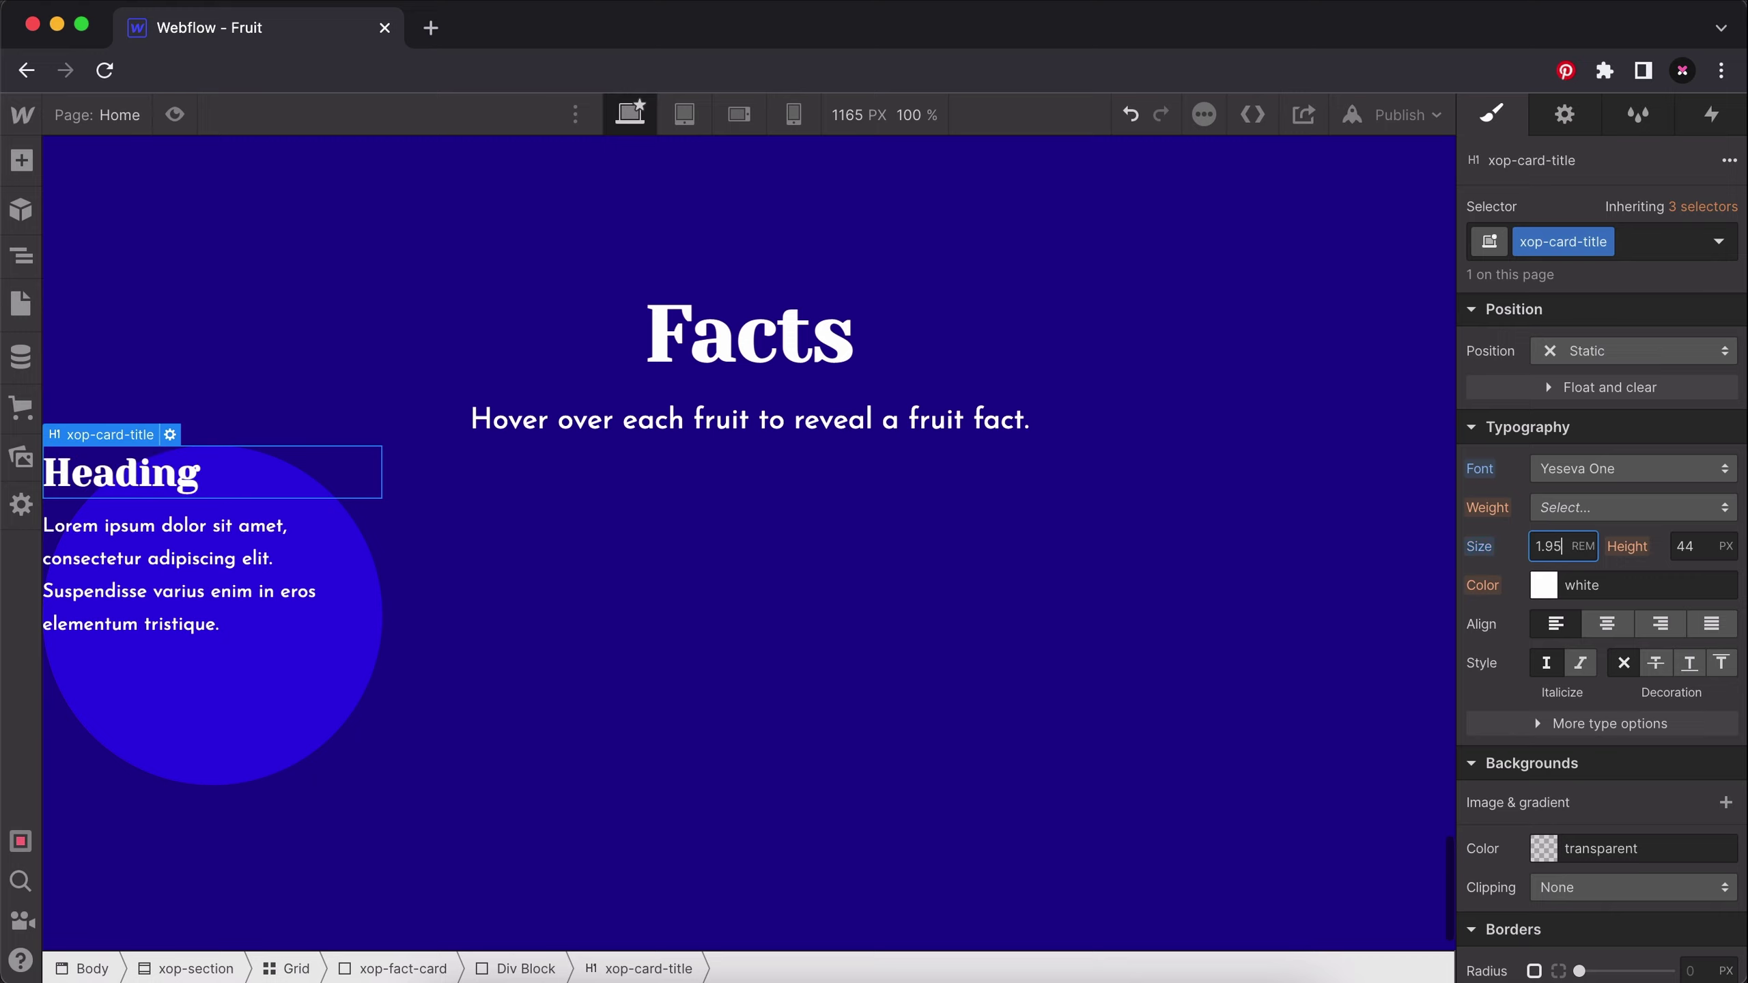
click(1606, 624)
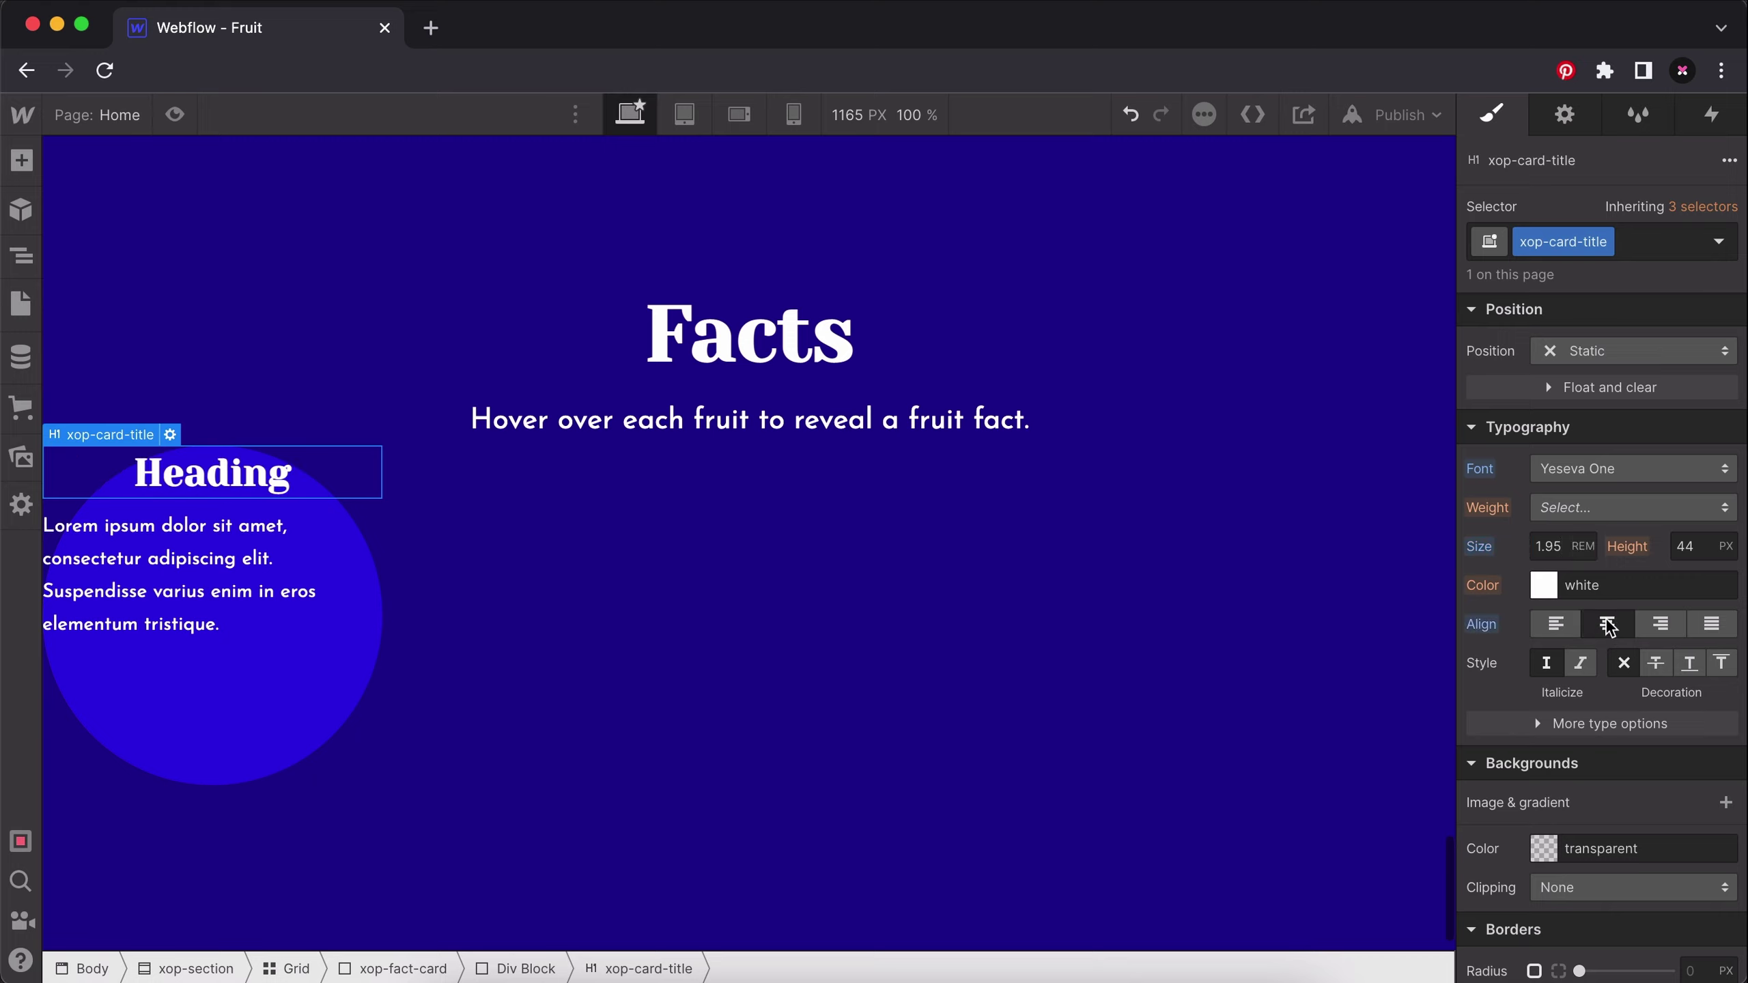
Set the card title's line height to 1.2 without a unit.
click(1708, 546)
text(1.2)
key(Return)
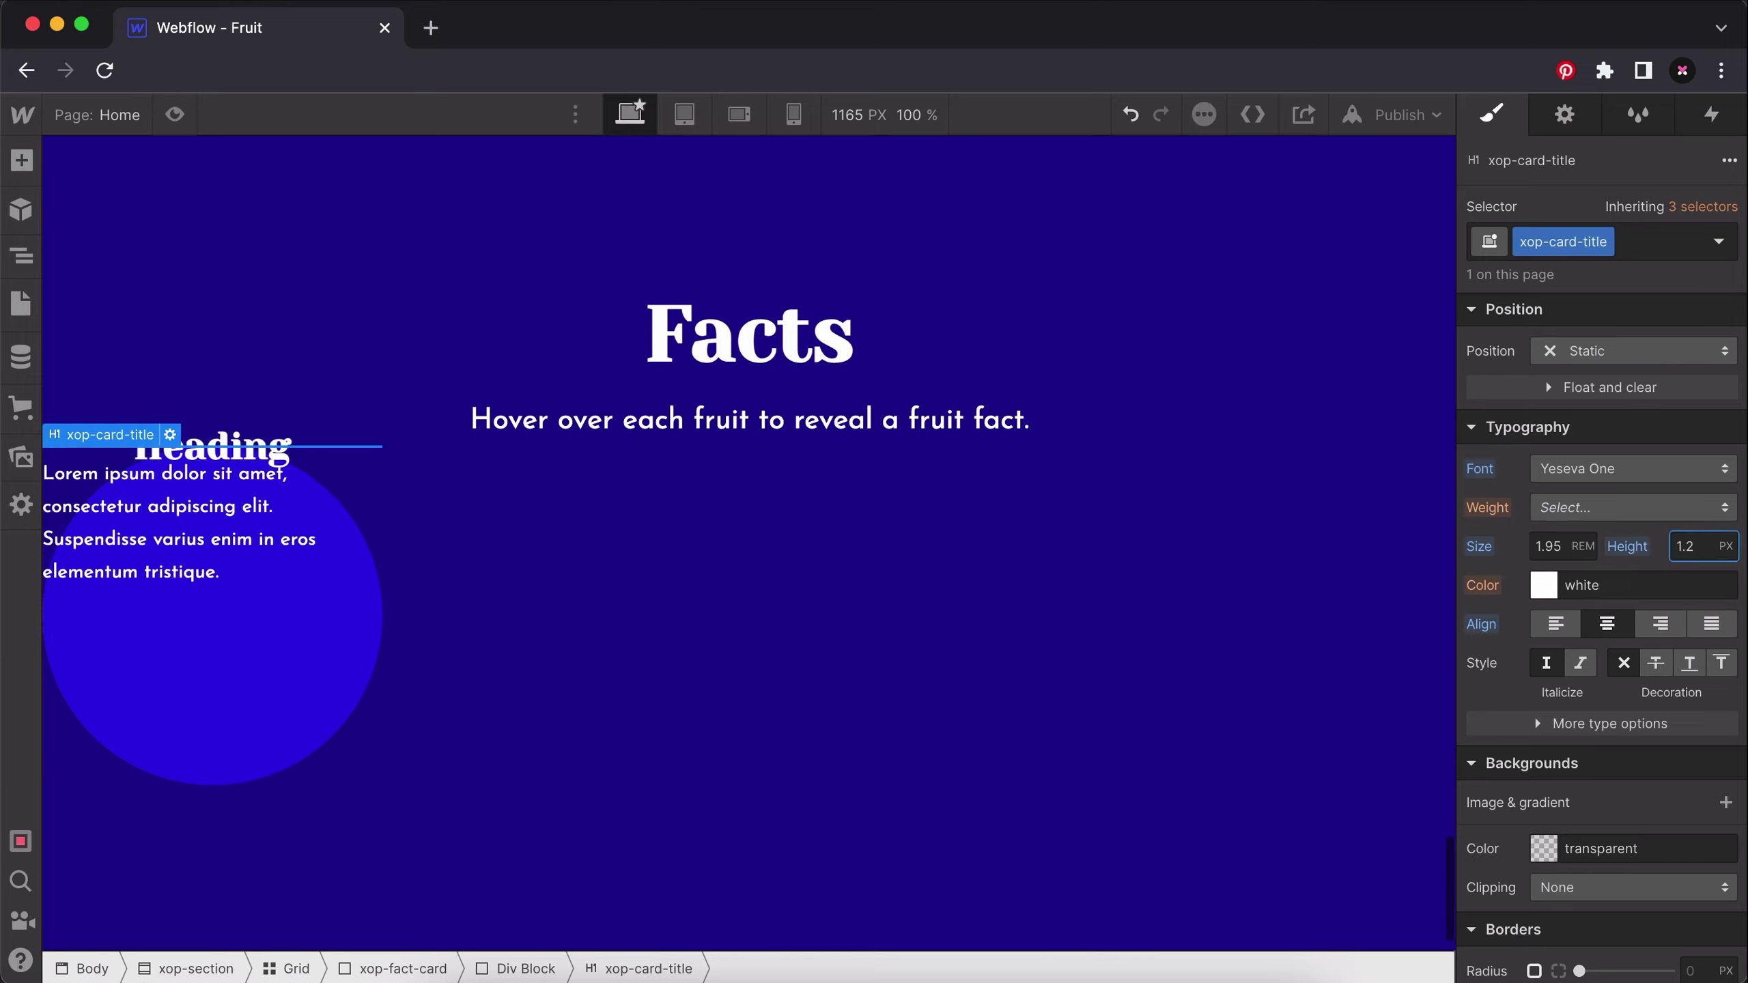
click(1724, 547)
click(1683, 720)
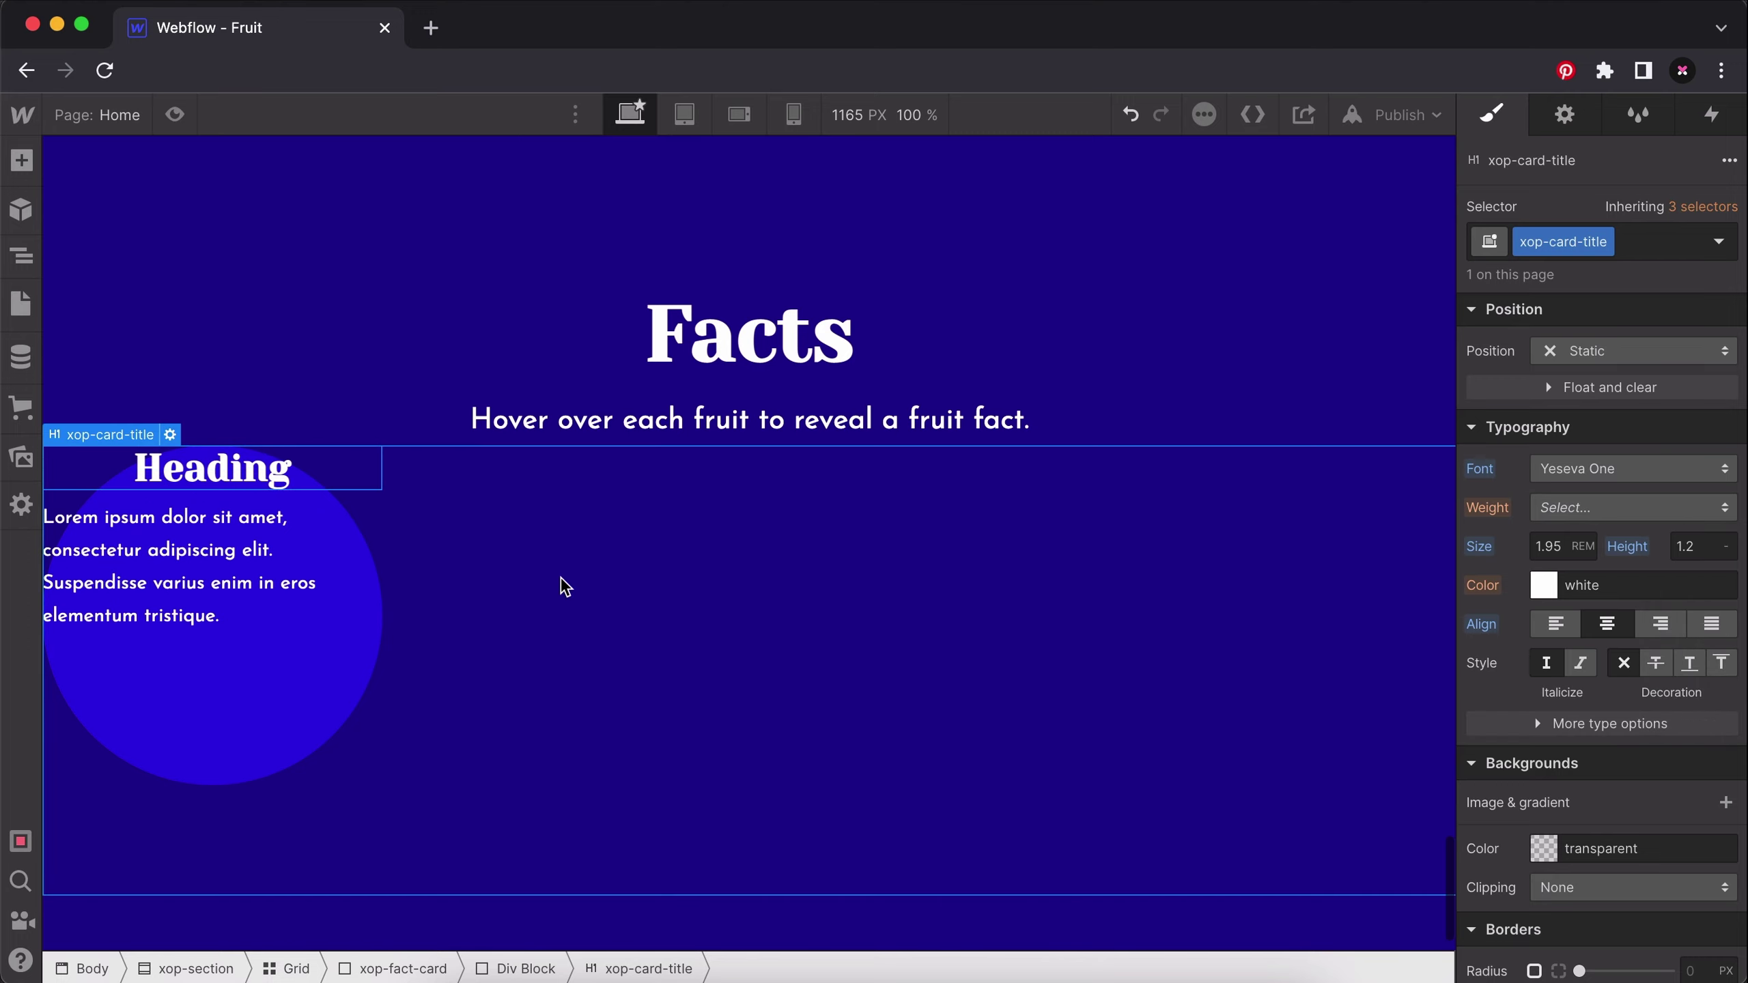
Set the fact card paragraph's font size to 0.875 rem and center its text.
click(179, 564)
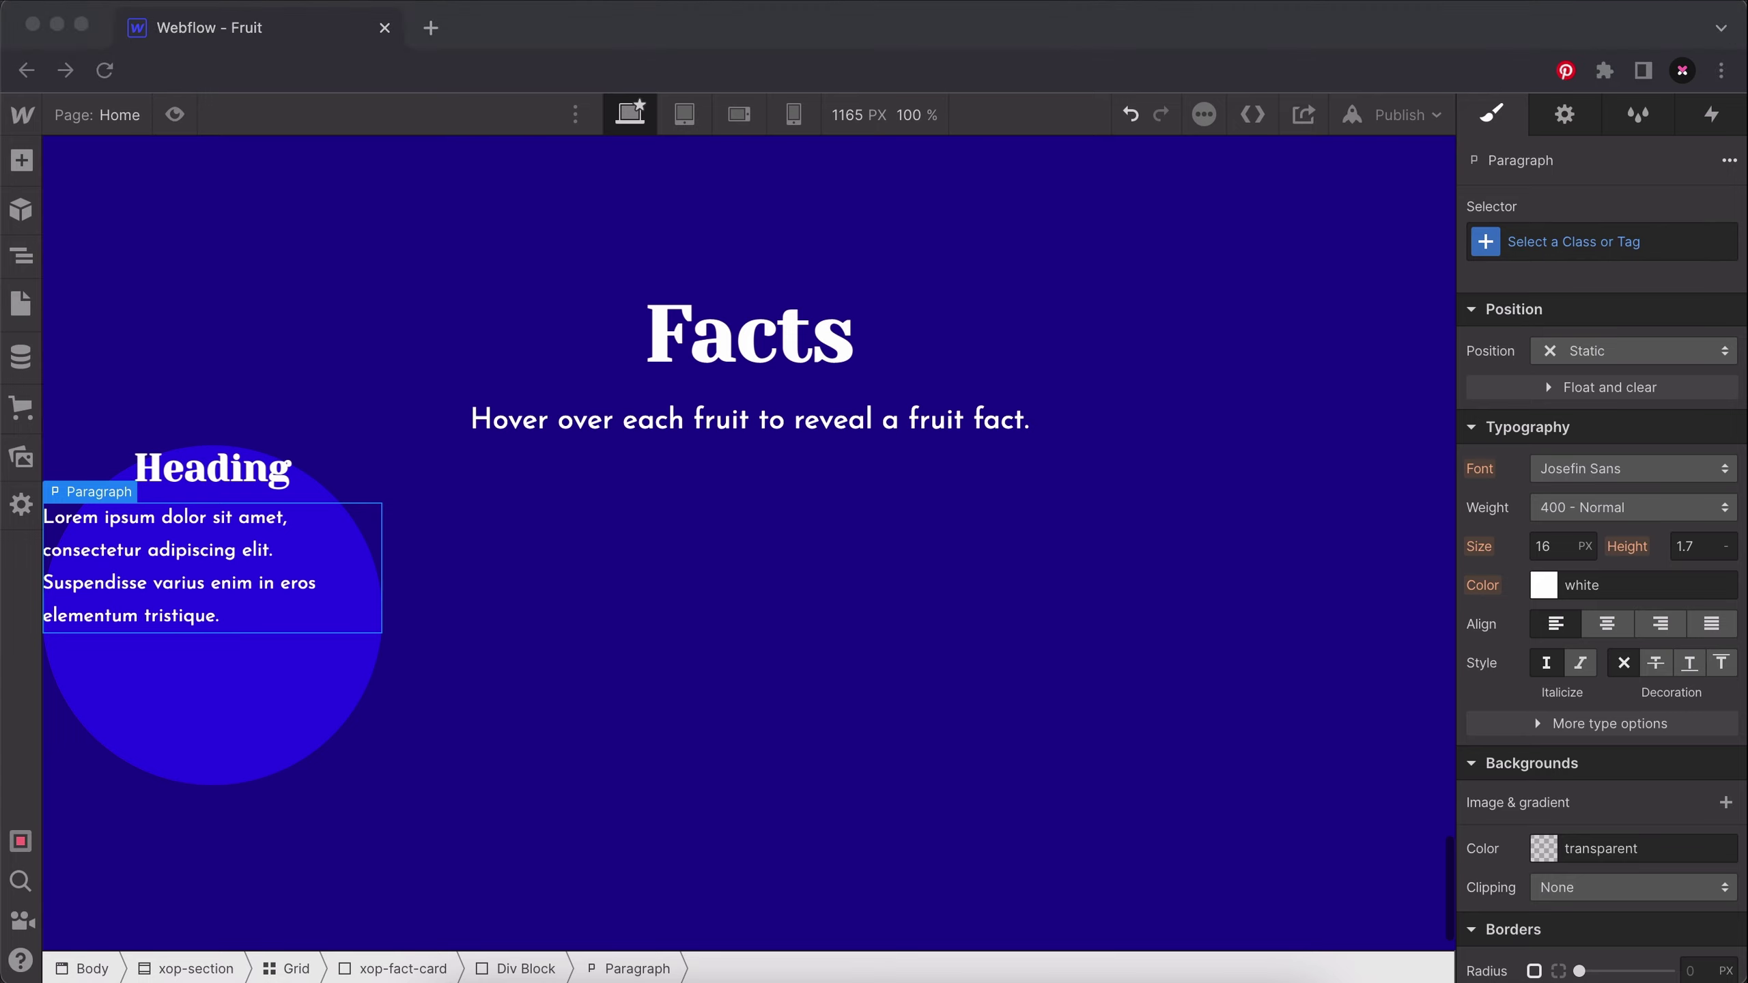
click(1561, 547)
text(0.875)
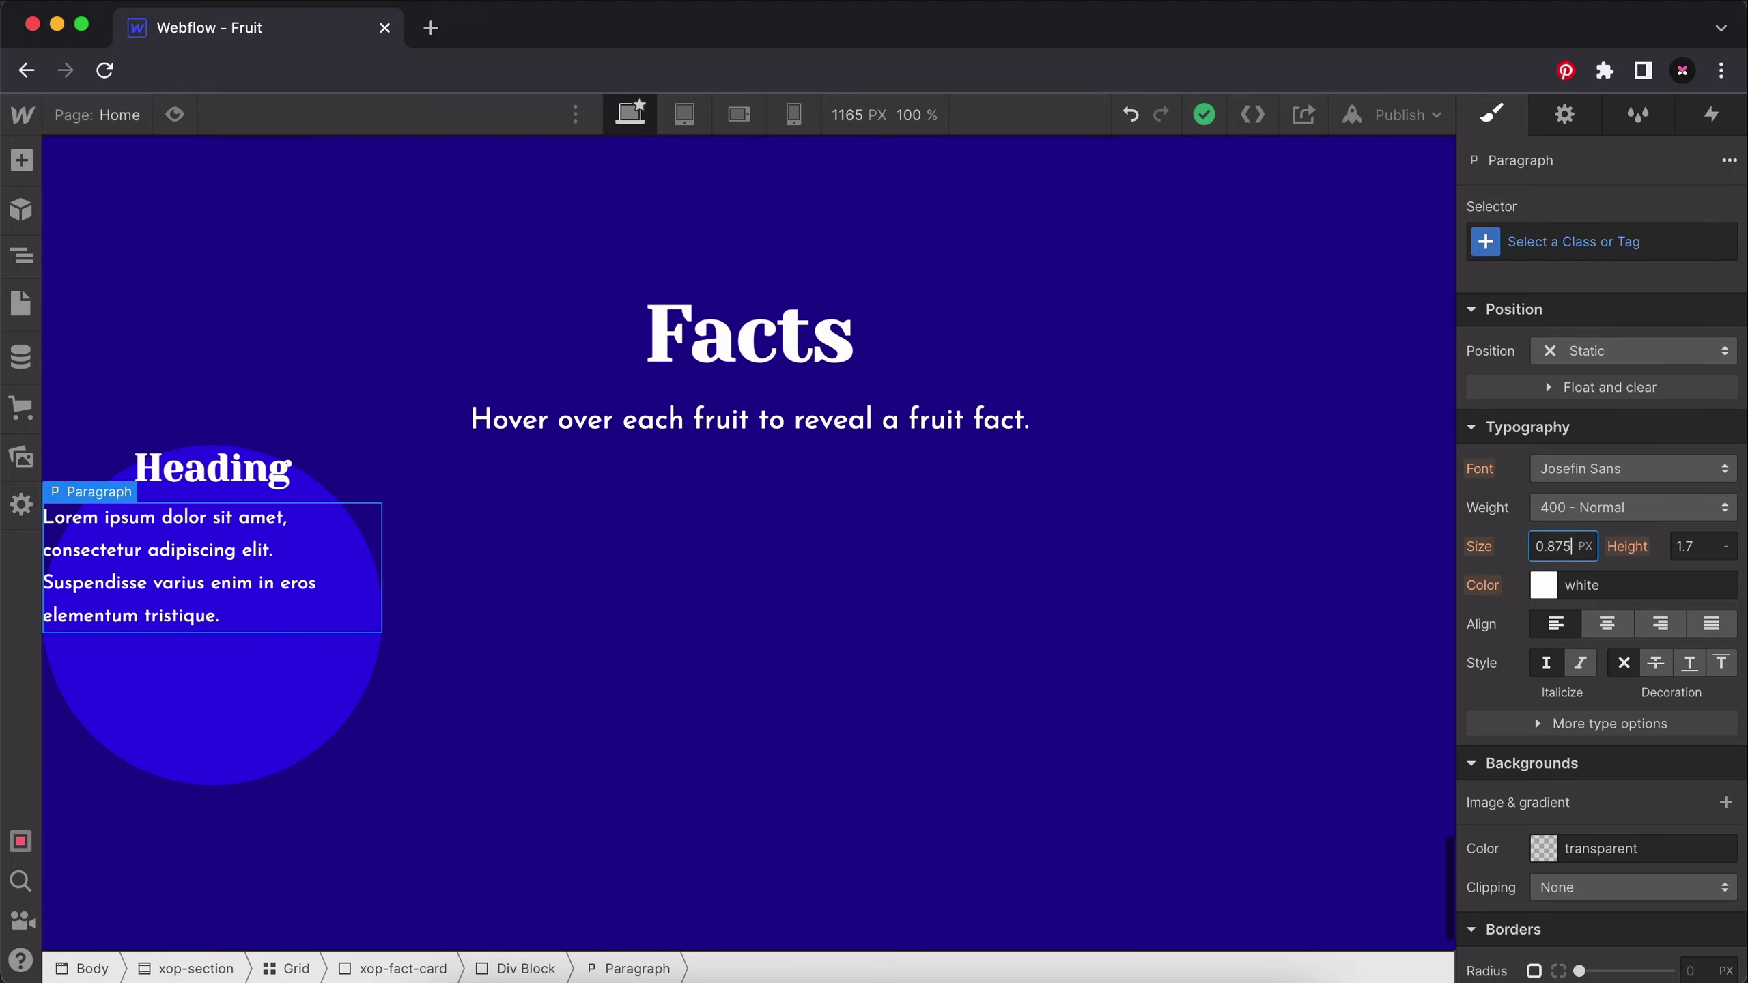
key(Return)
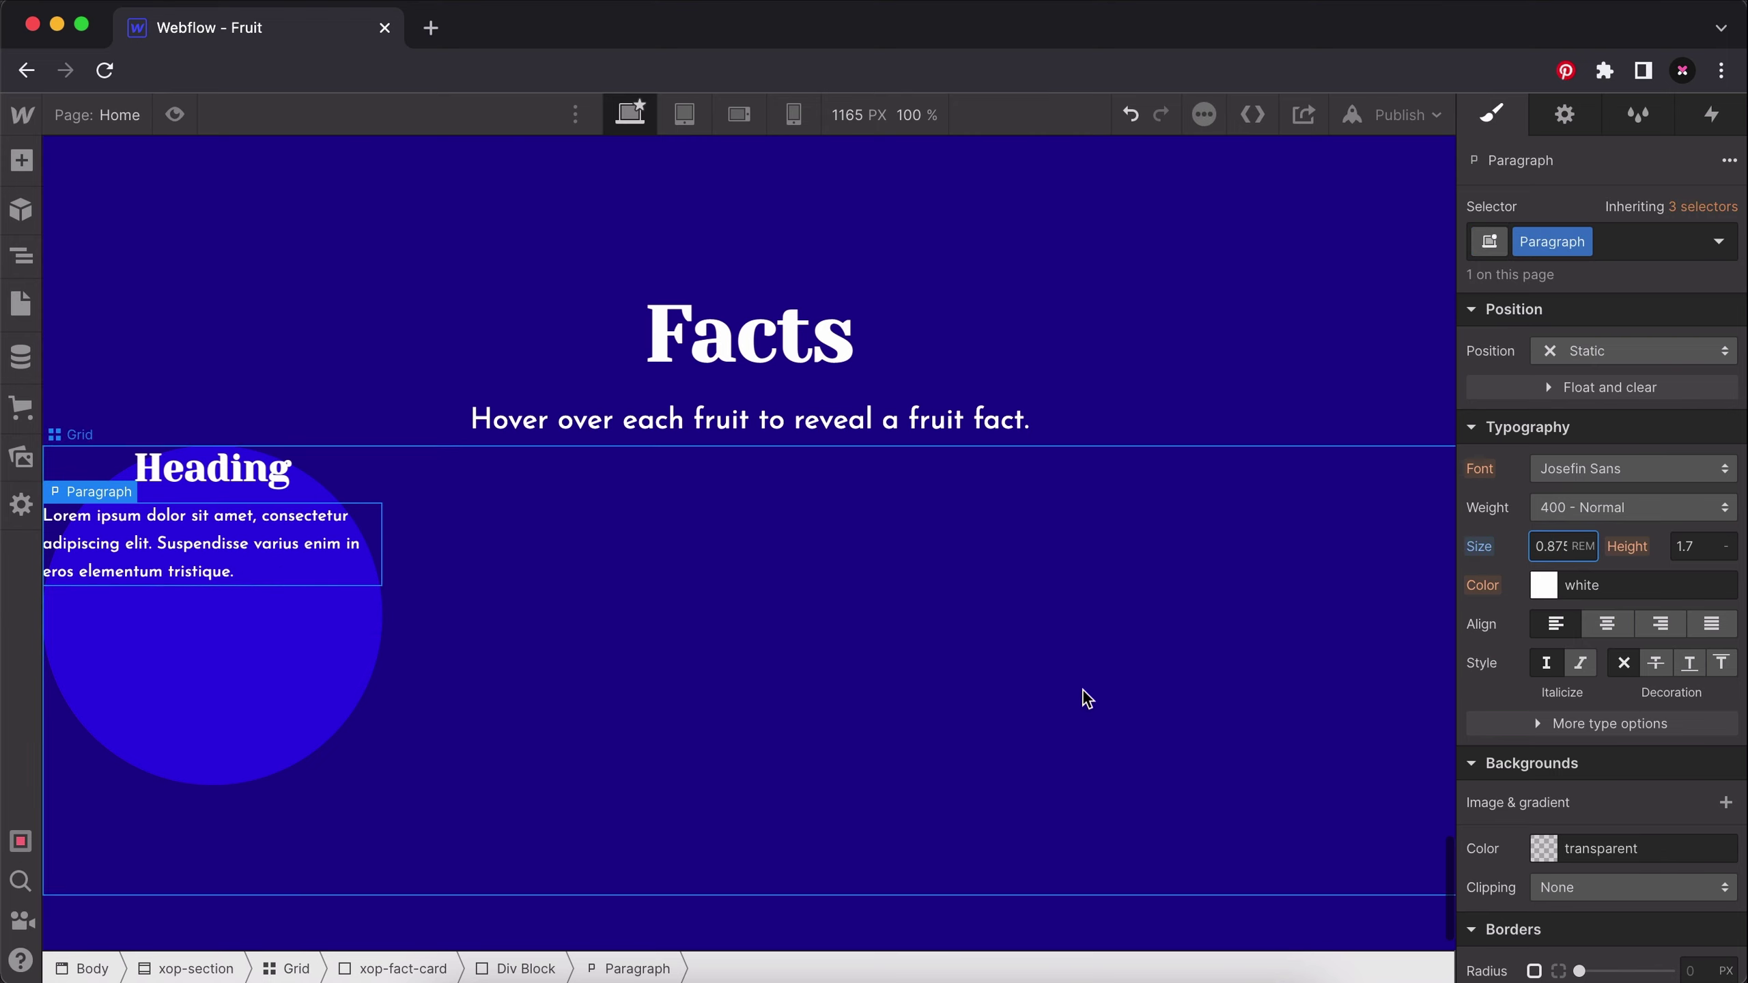
click(1625, 635)
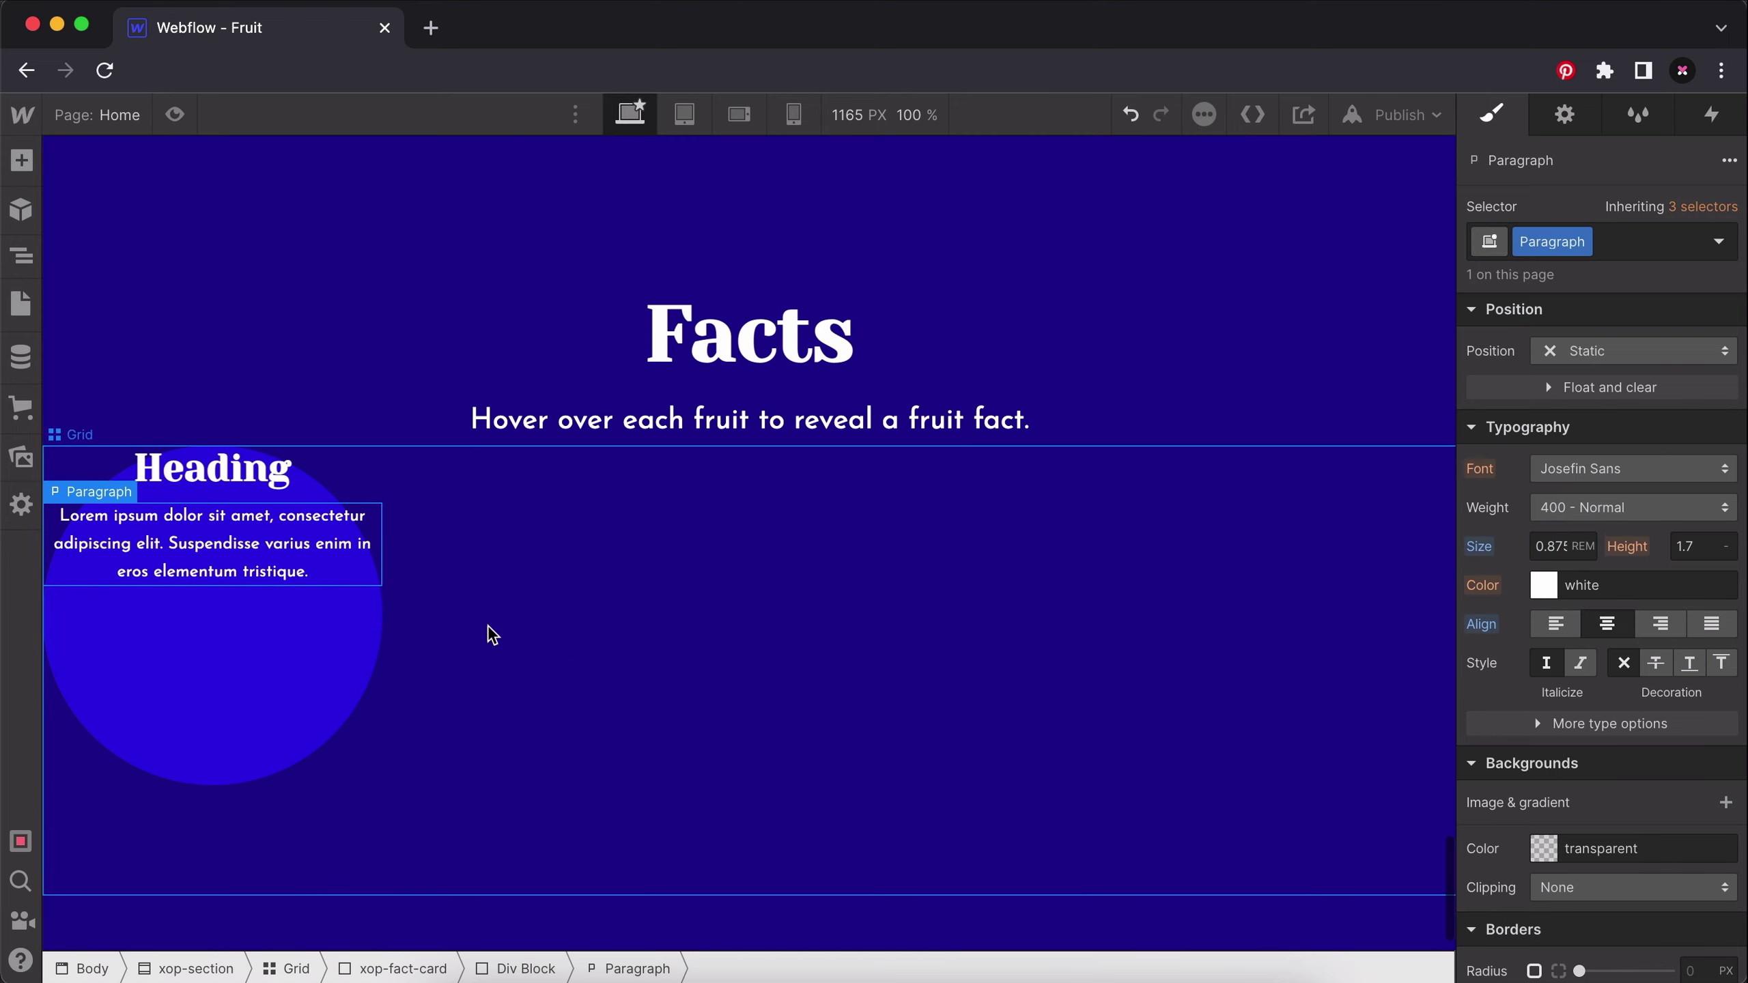
Assign a new class xop-copy to the div around the heading and paragraph, and make the fact card a flex layout with centered alignment.
click(227, 469)
click(365, 665)
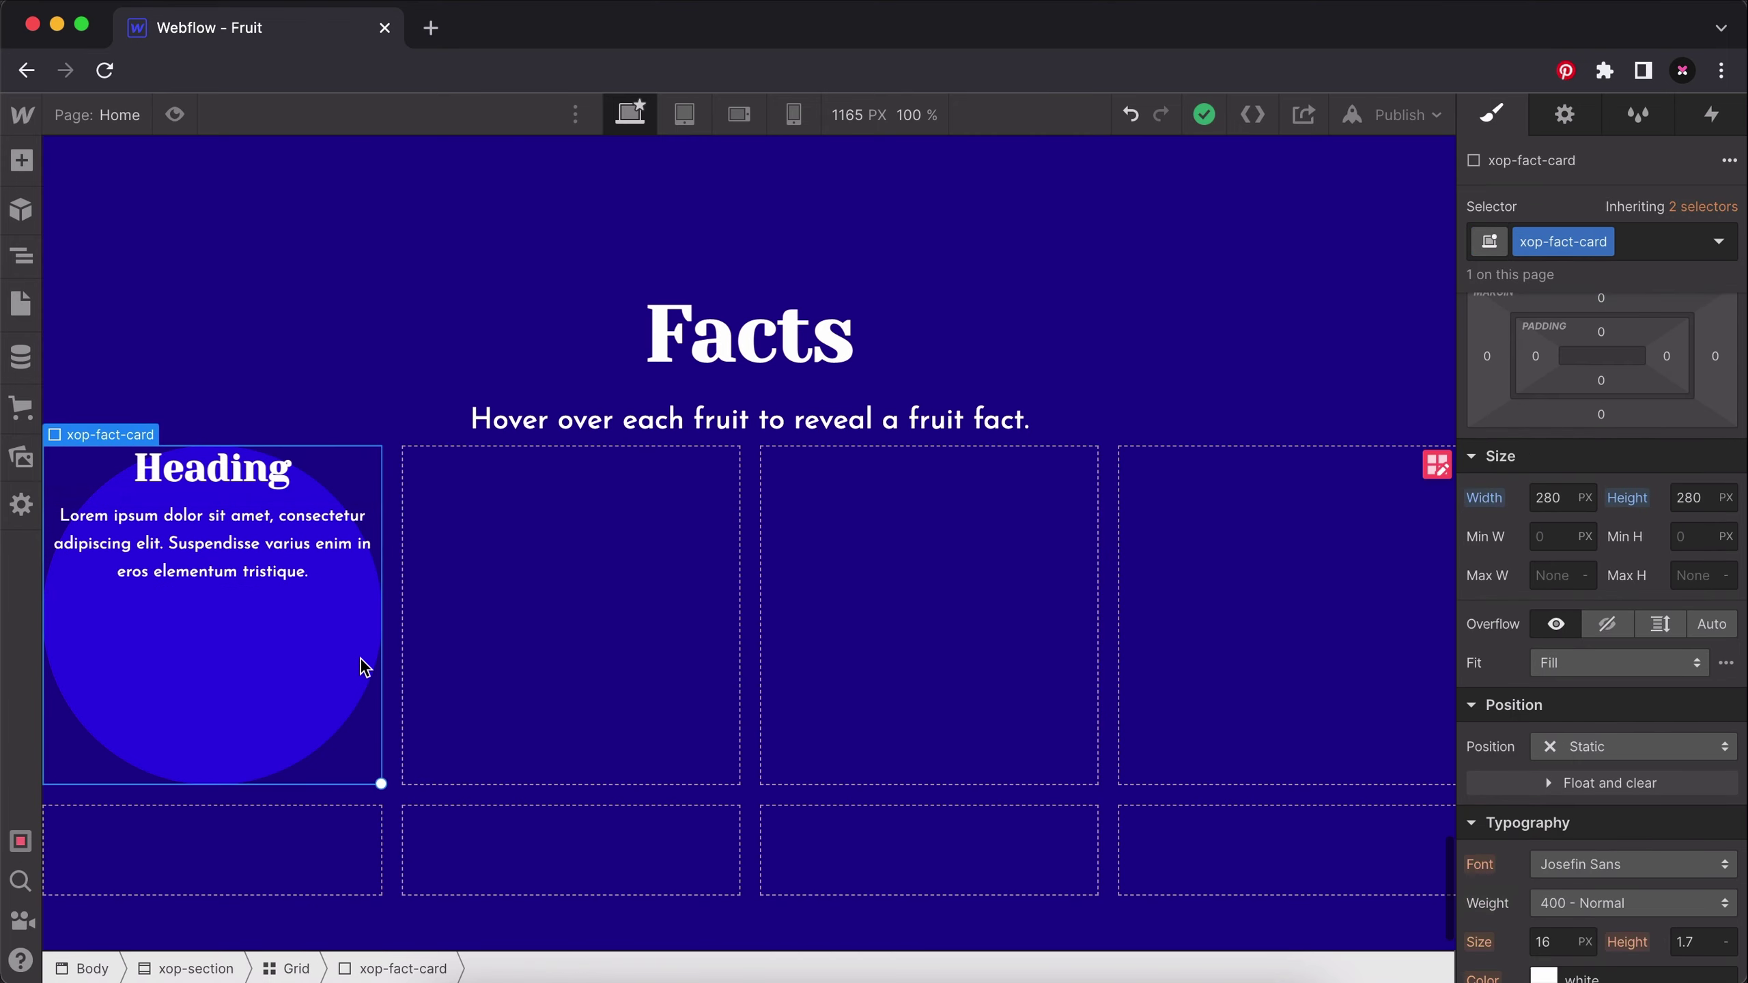
key(z)
click(169, 500)
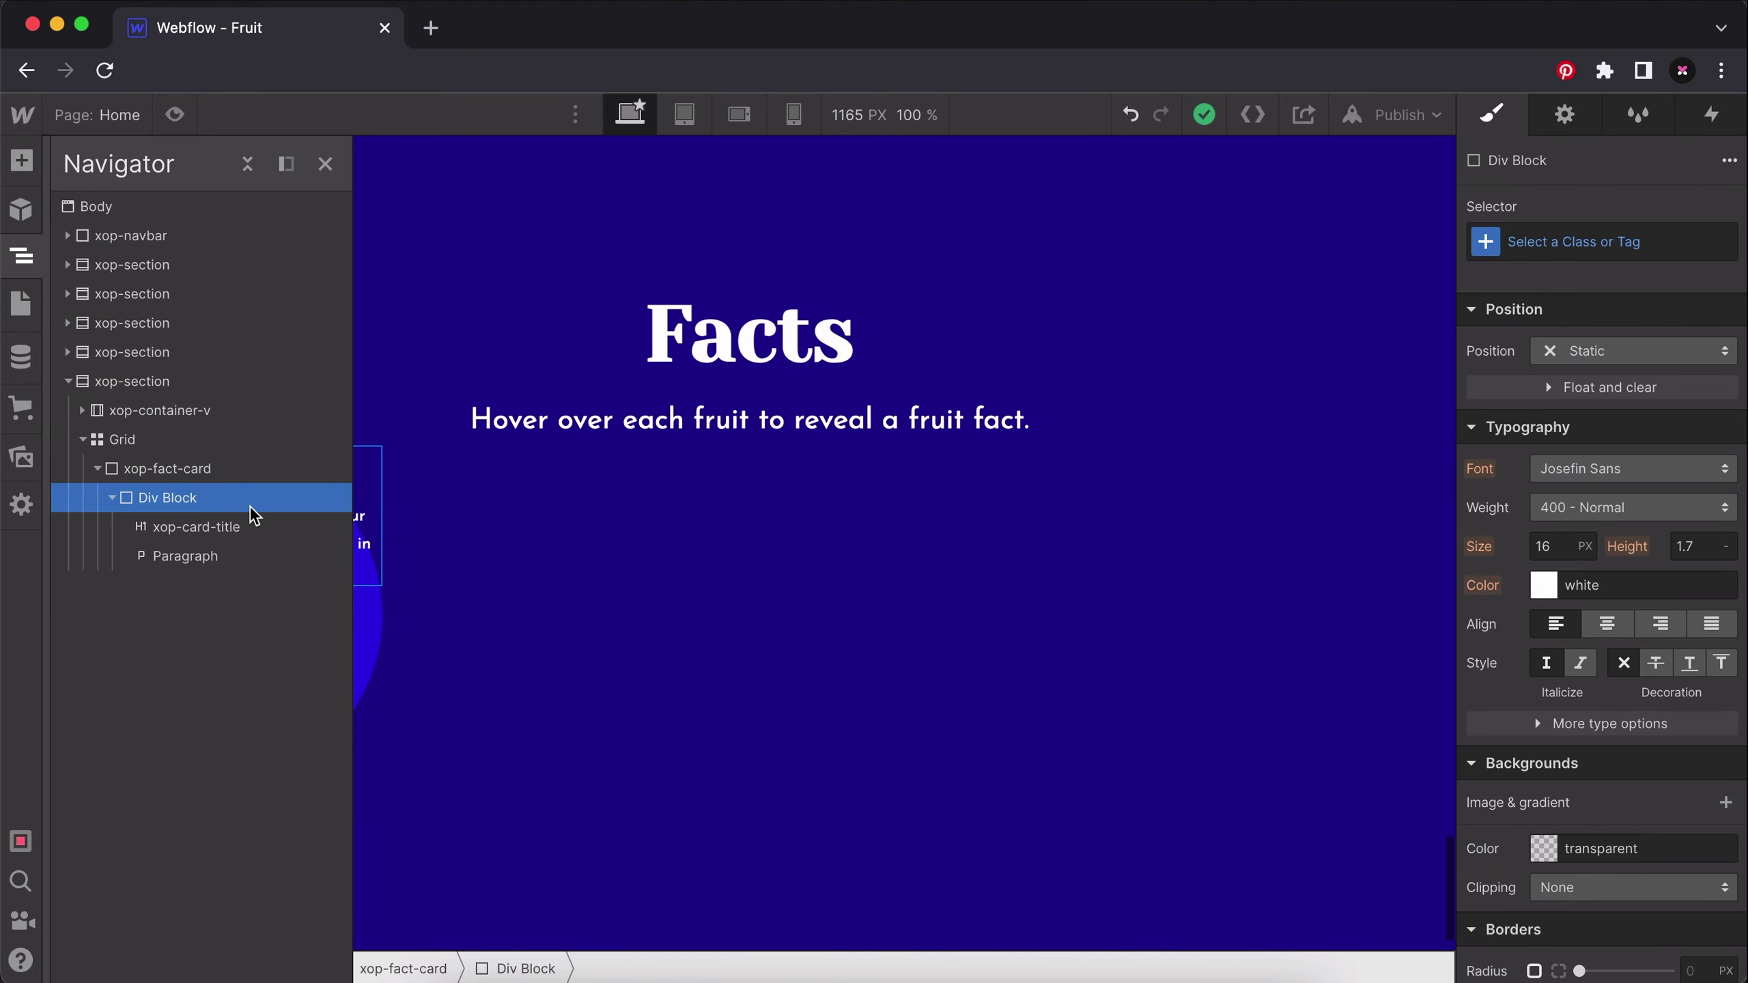
click(398, 510)
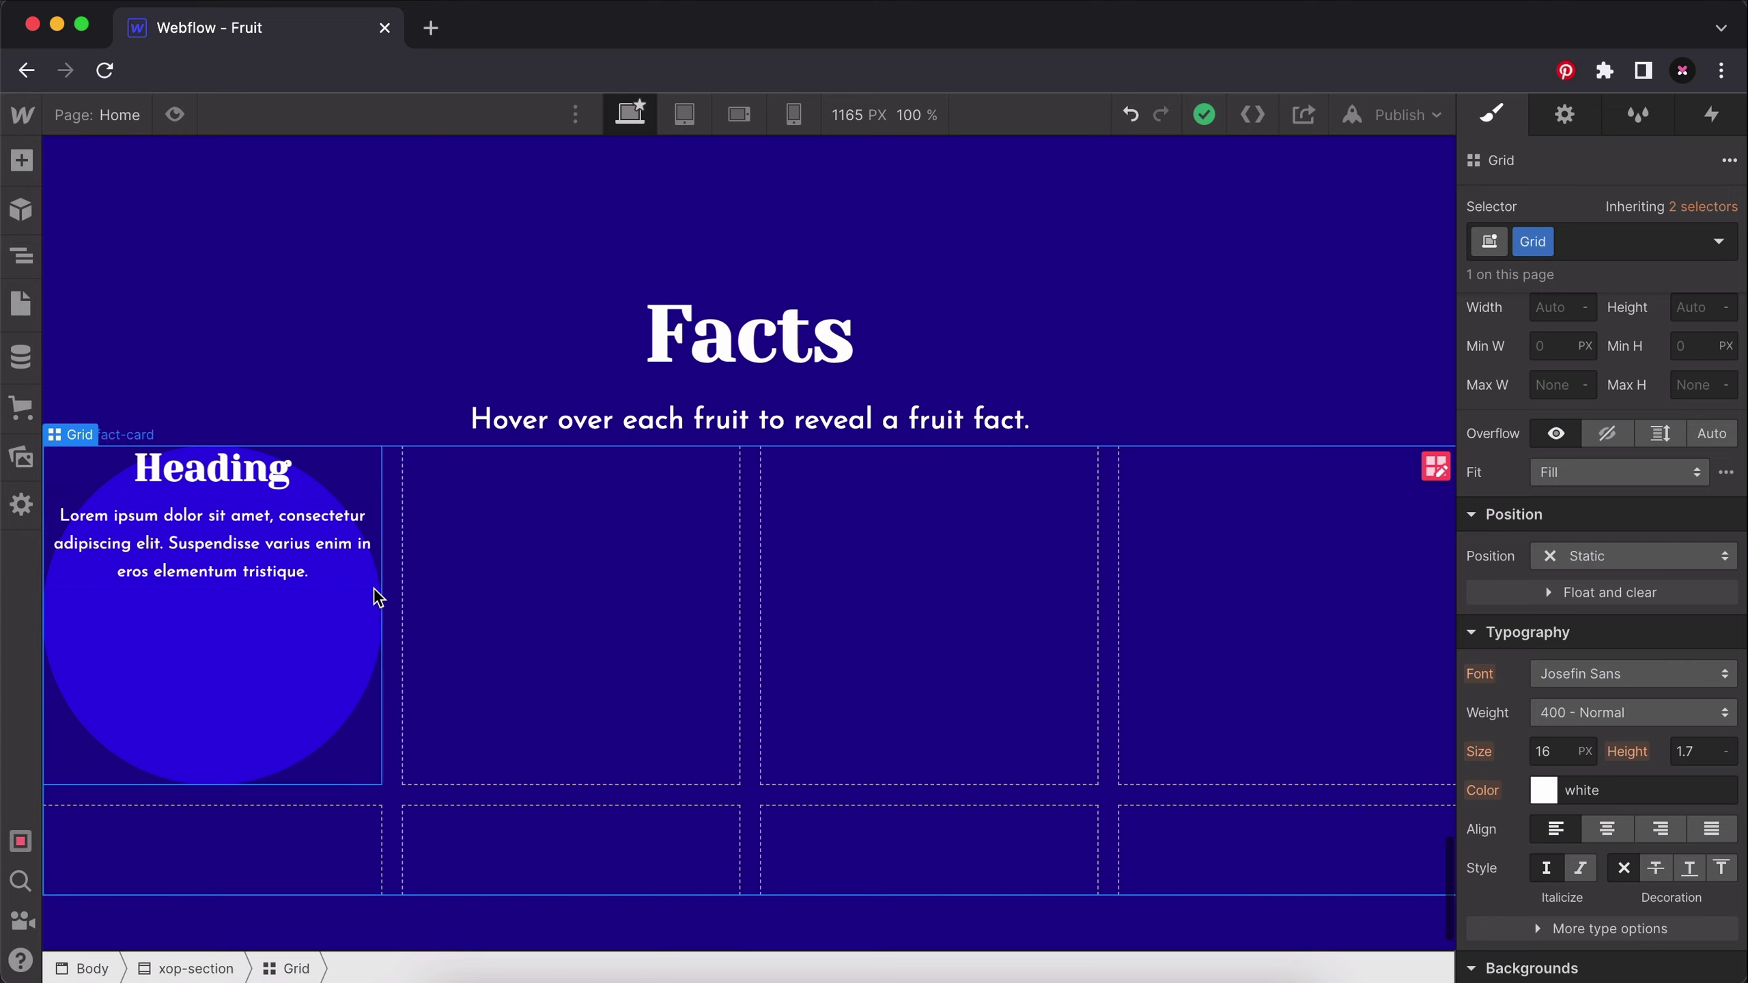
click(377, 502)
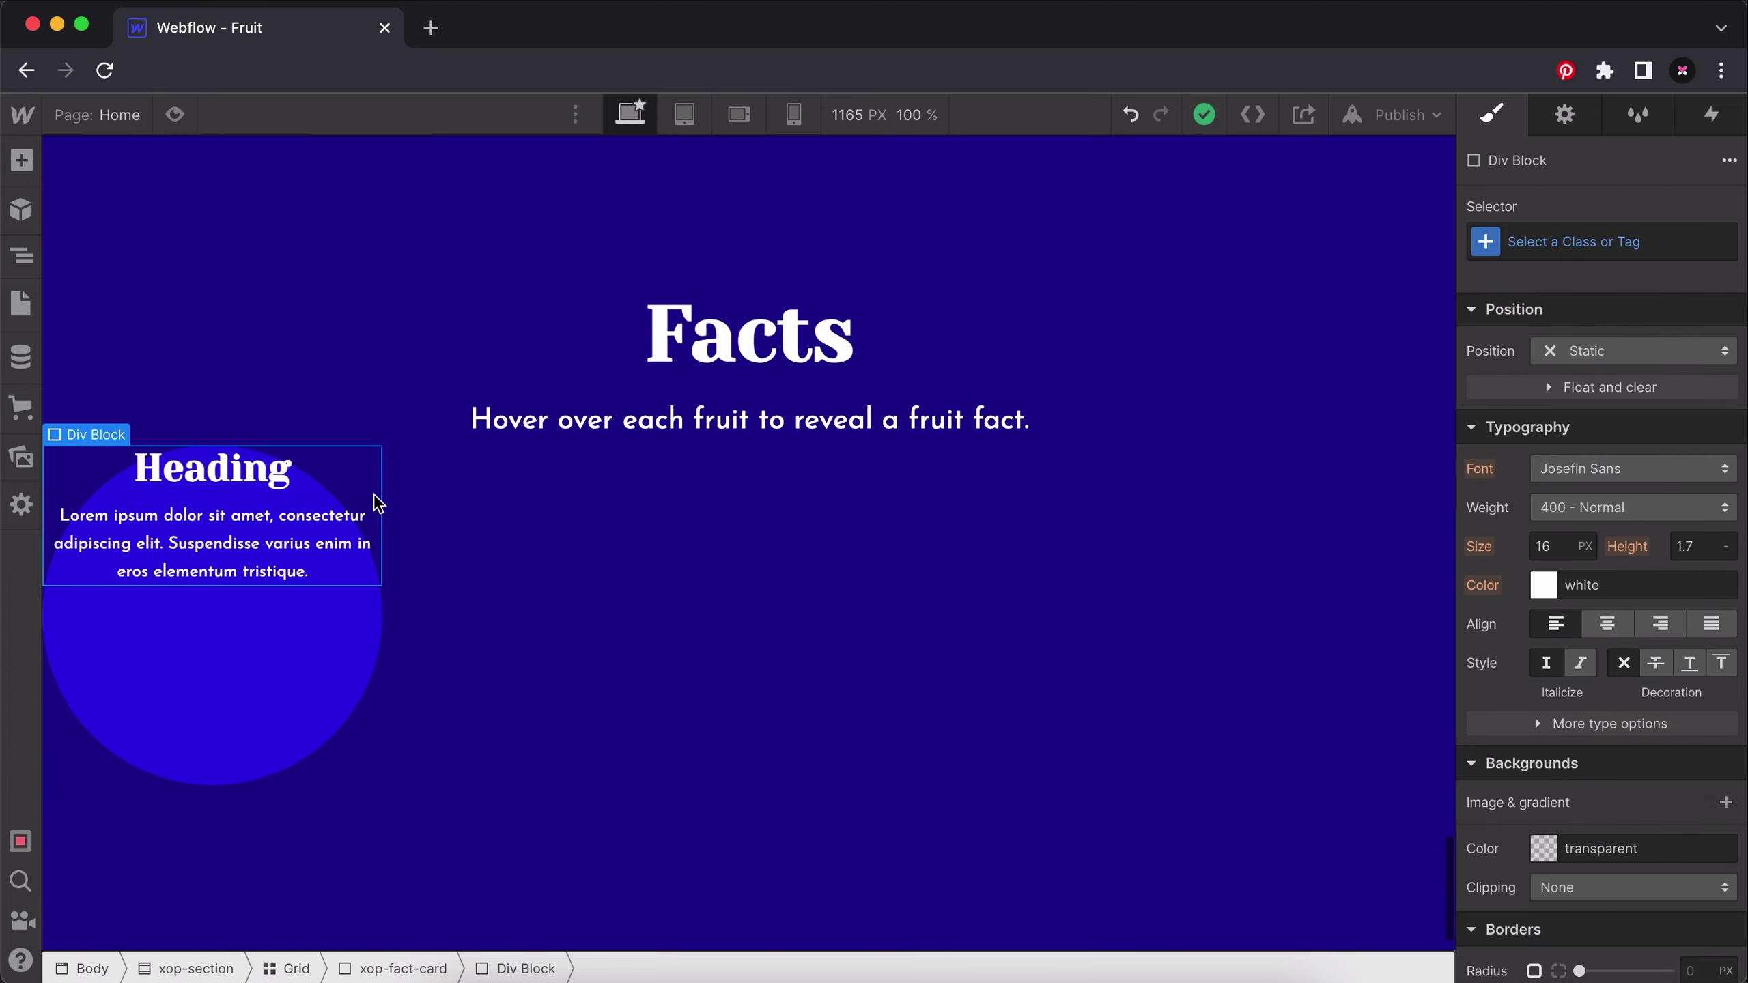
click(1605, 249)
text(x)
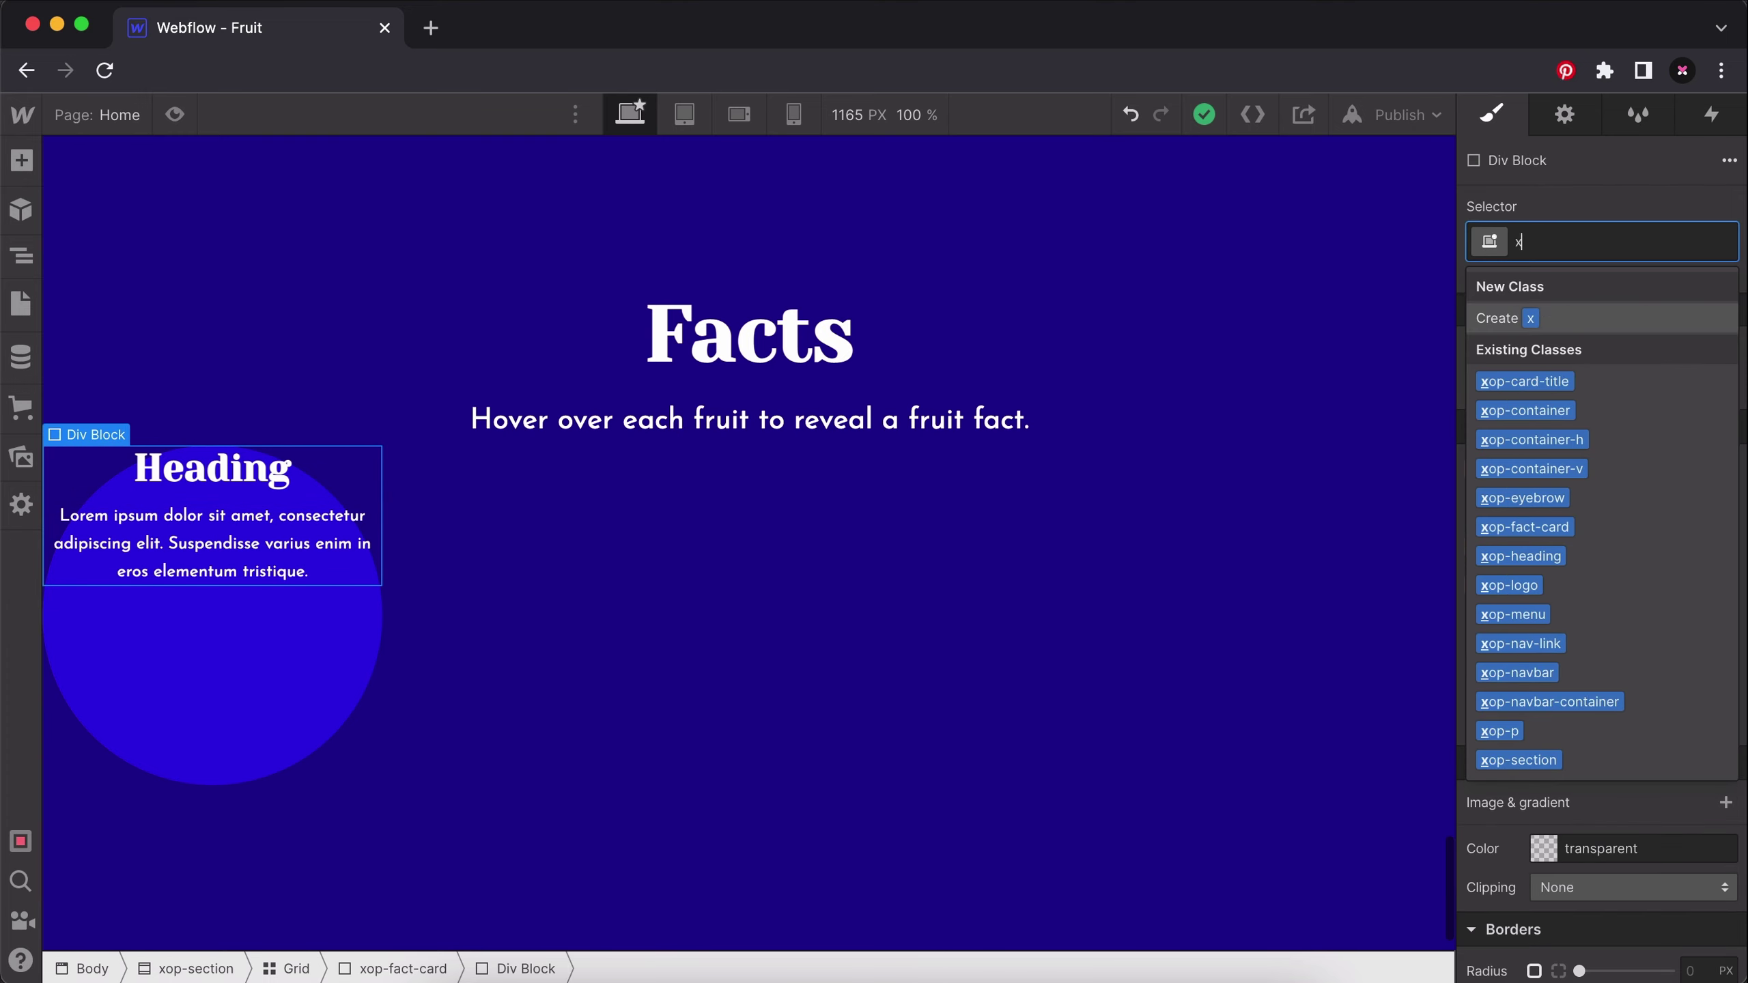
text(op-copy)
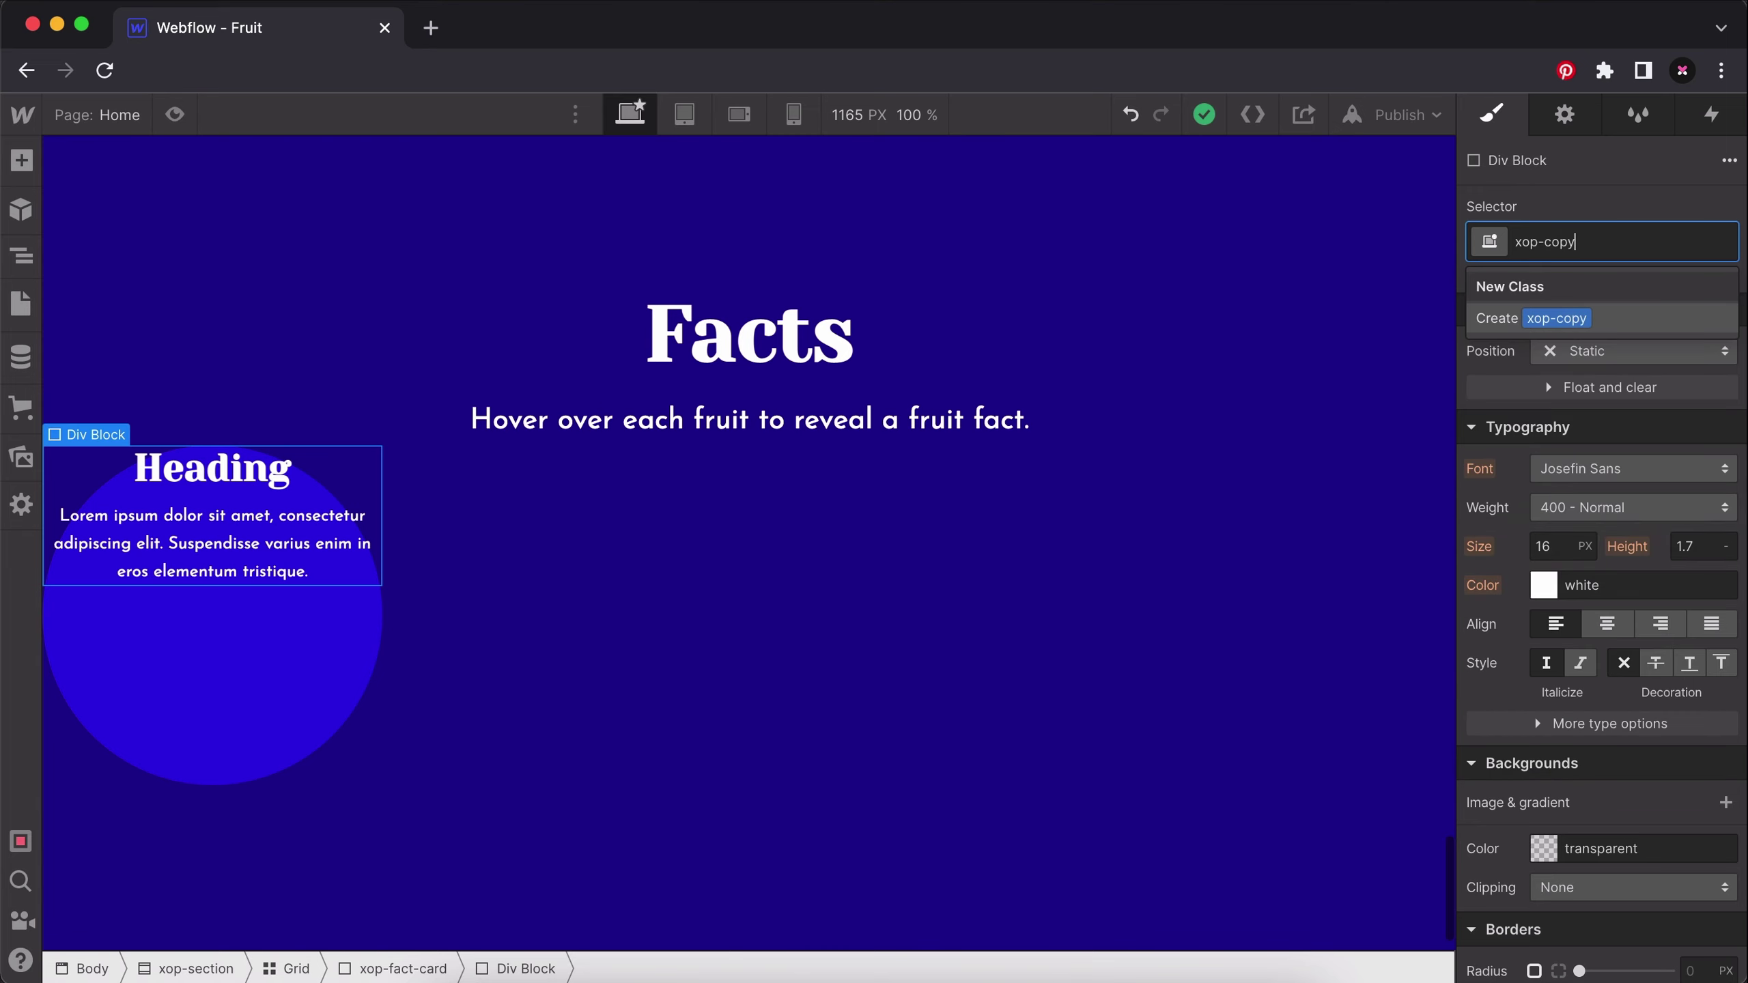
key(Escape)
key(super+z)
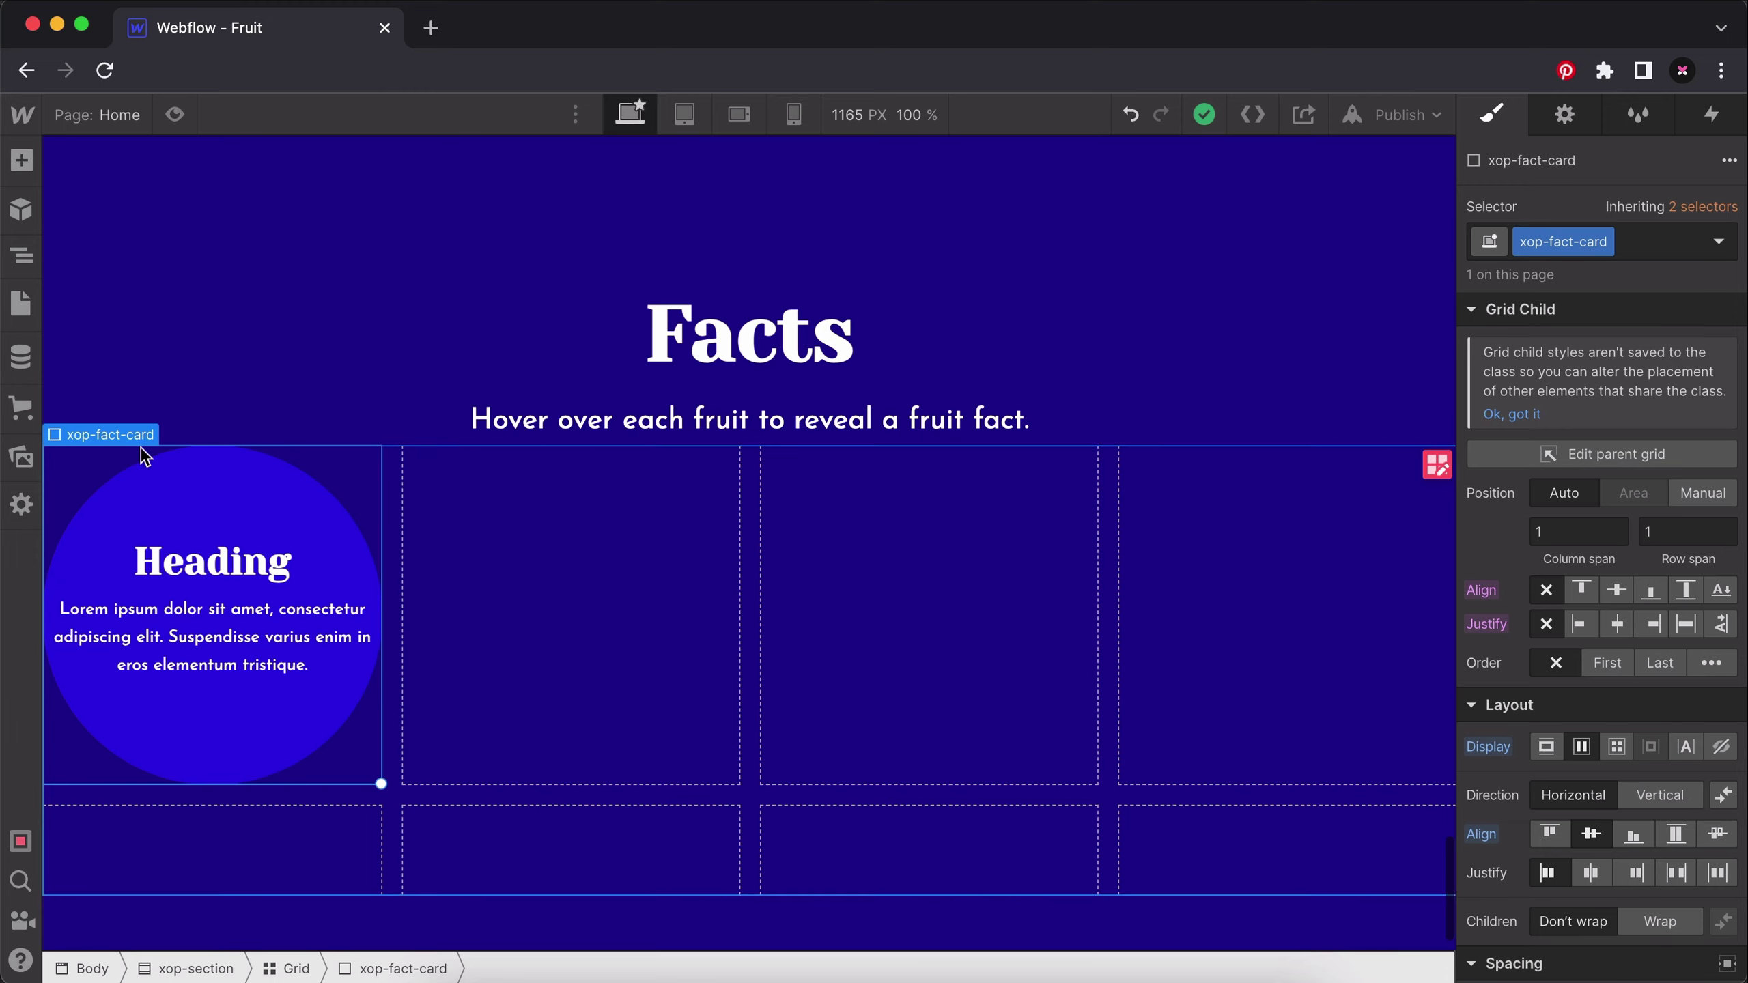
Set the xop-copy block's maximum width to 200 px and justify the fact card's content to the center.
click(212, 637)
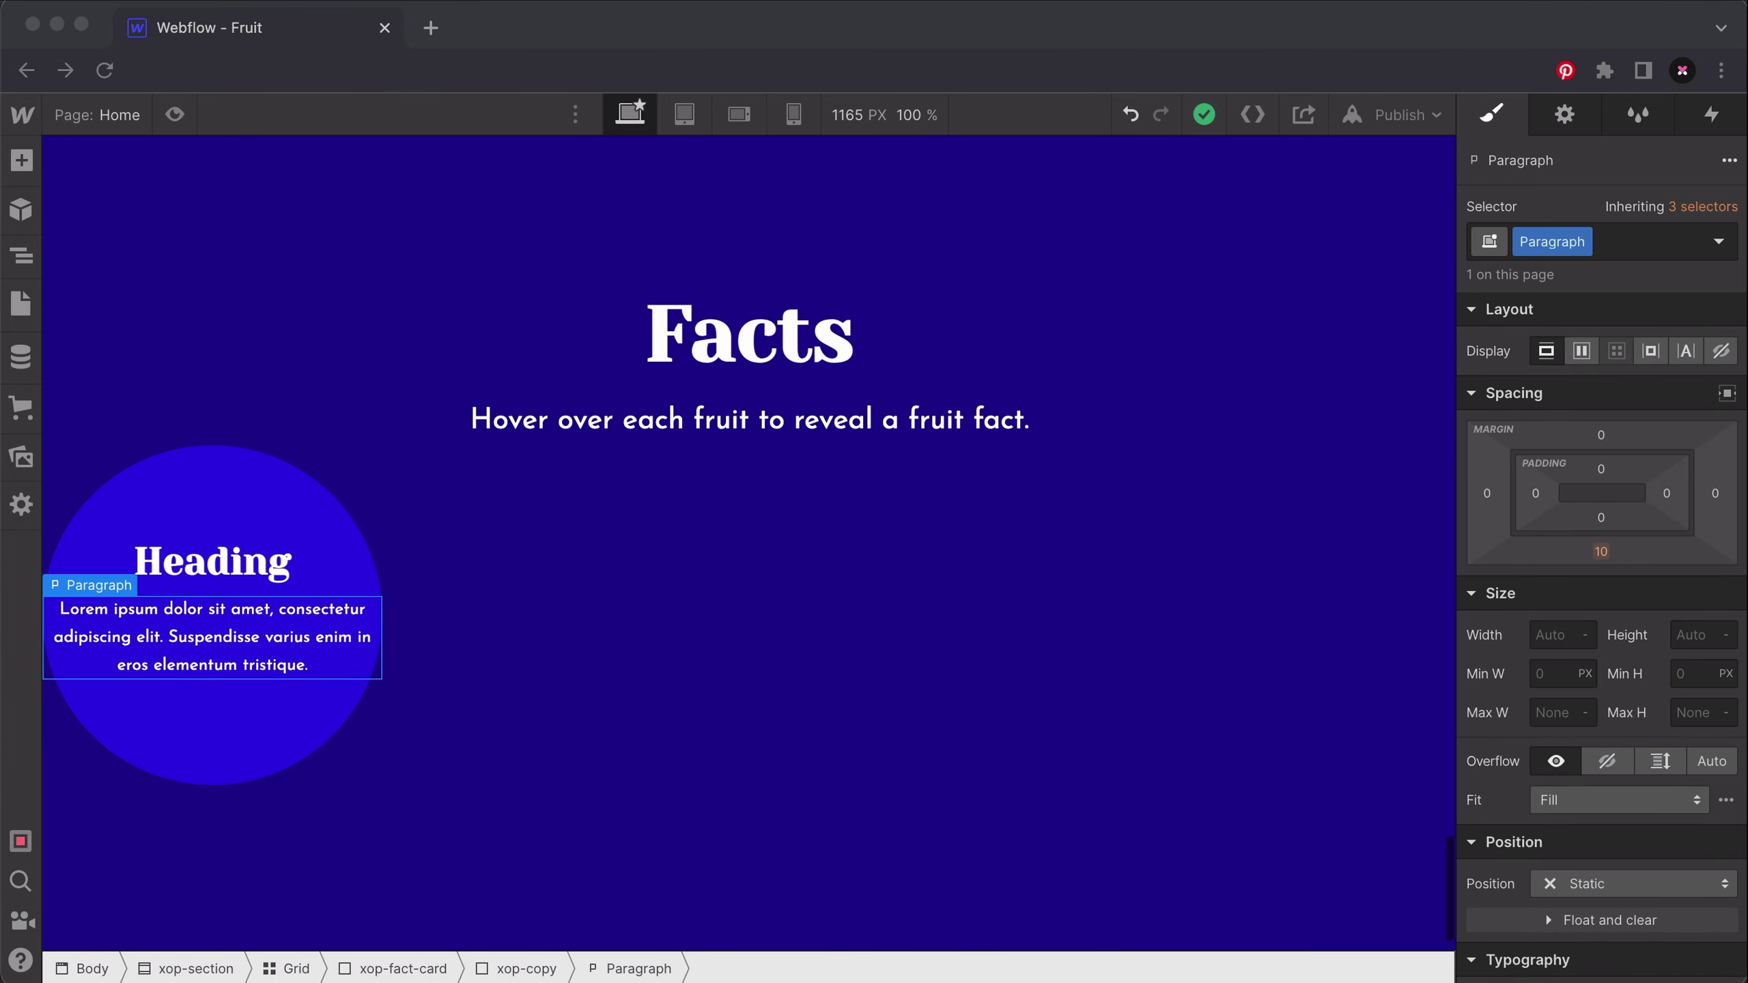
click(366, 585)
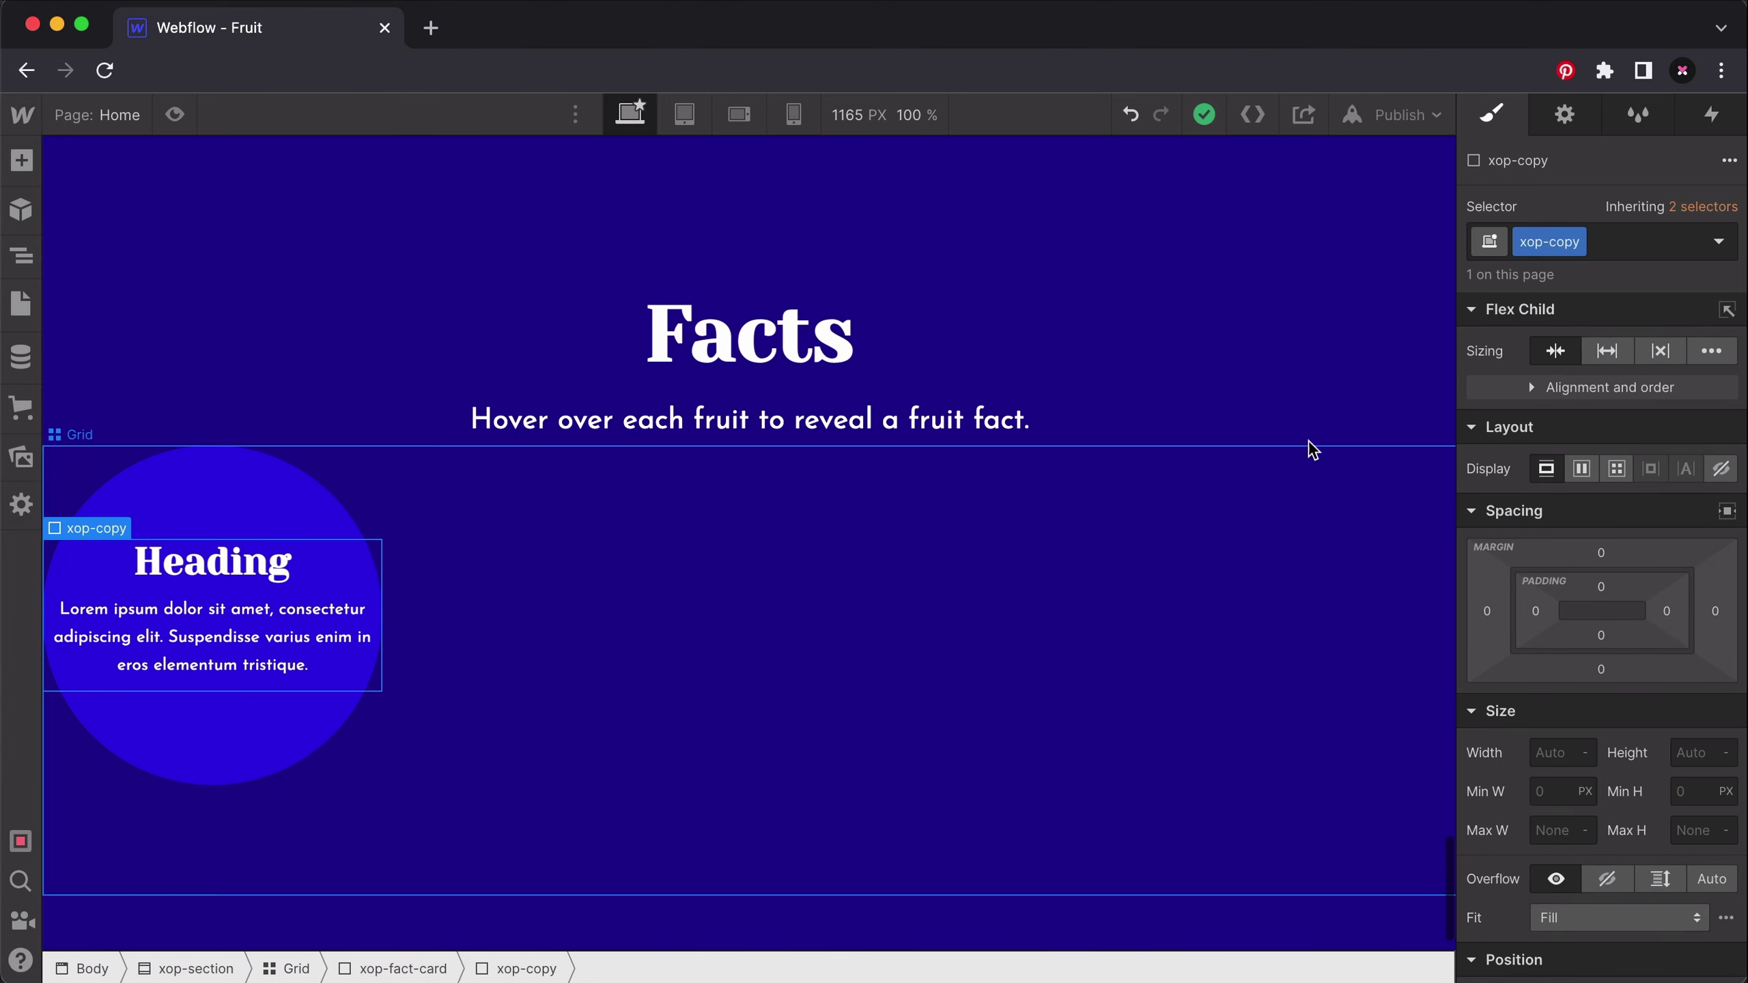
scroll(1549, 625, down, 3)
scroll(1549, 626, down, 2)
click(1548, 637)
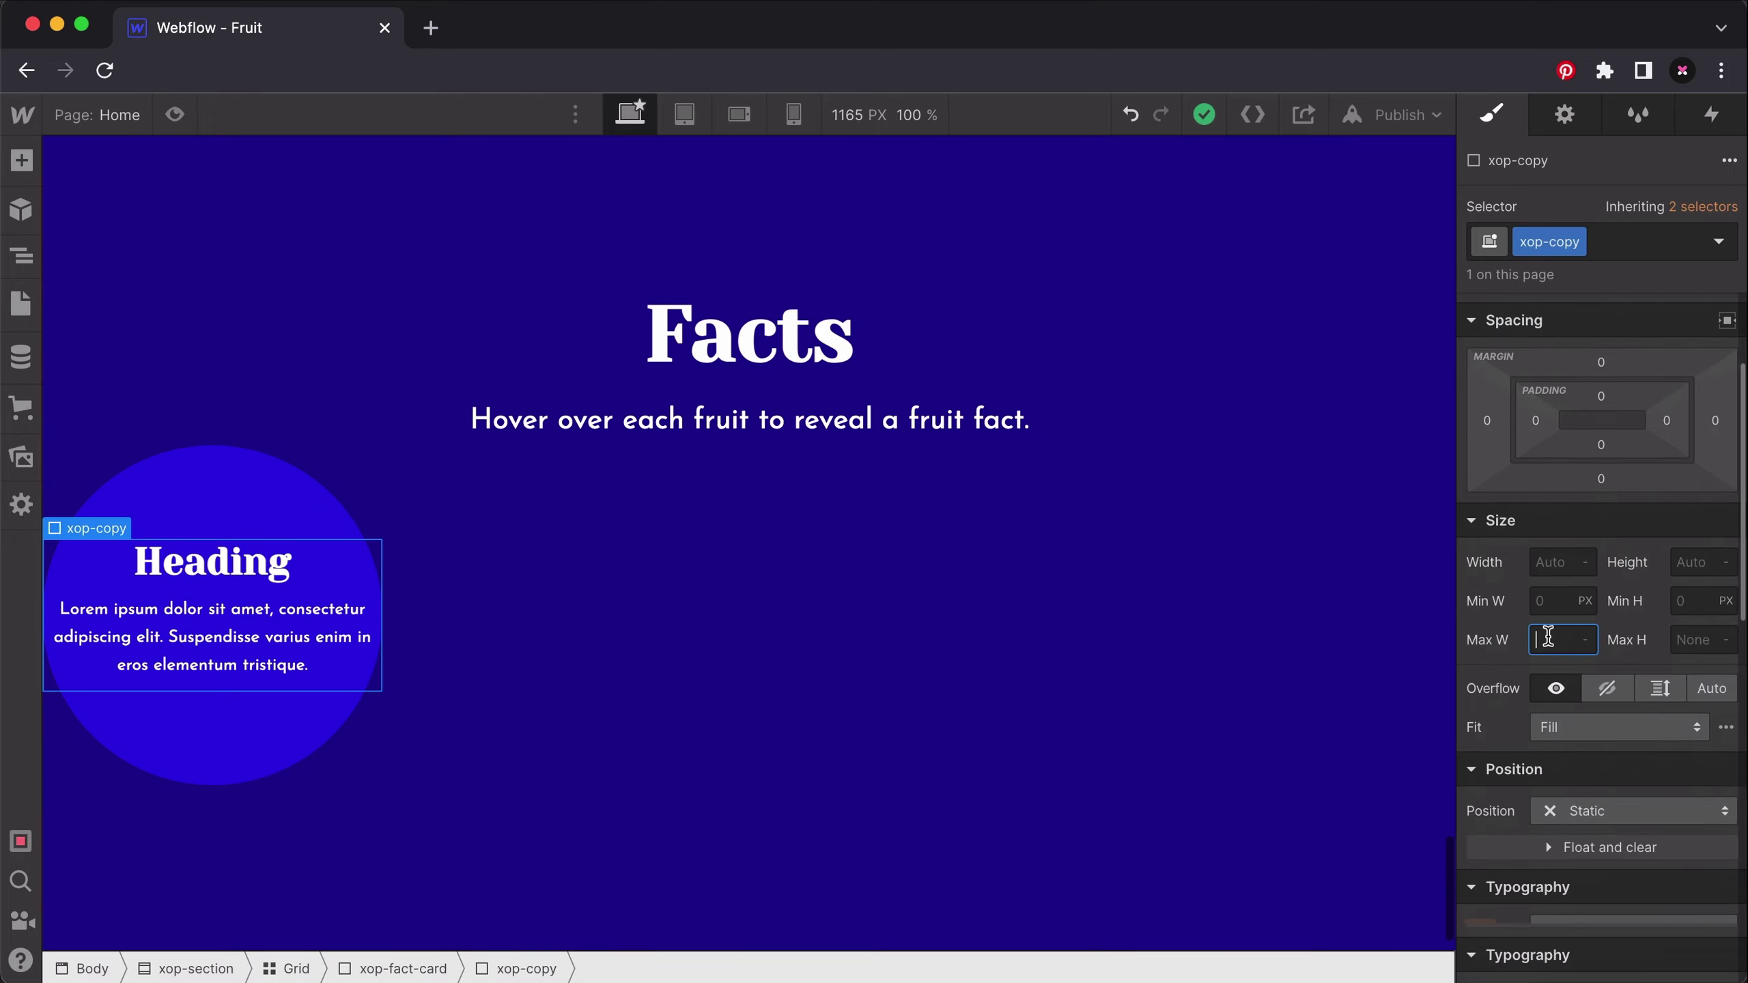
text(200)
key(Return)
click(364, 606)
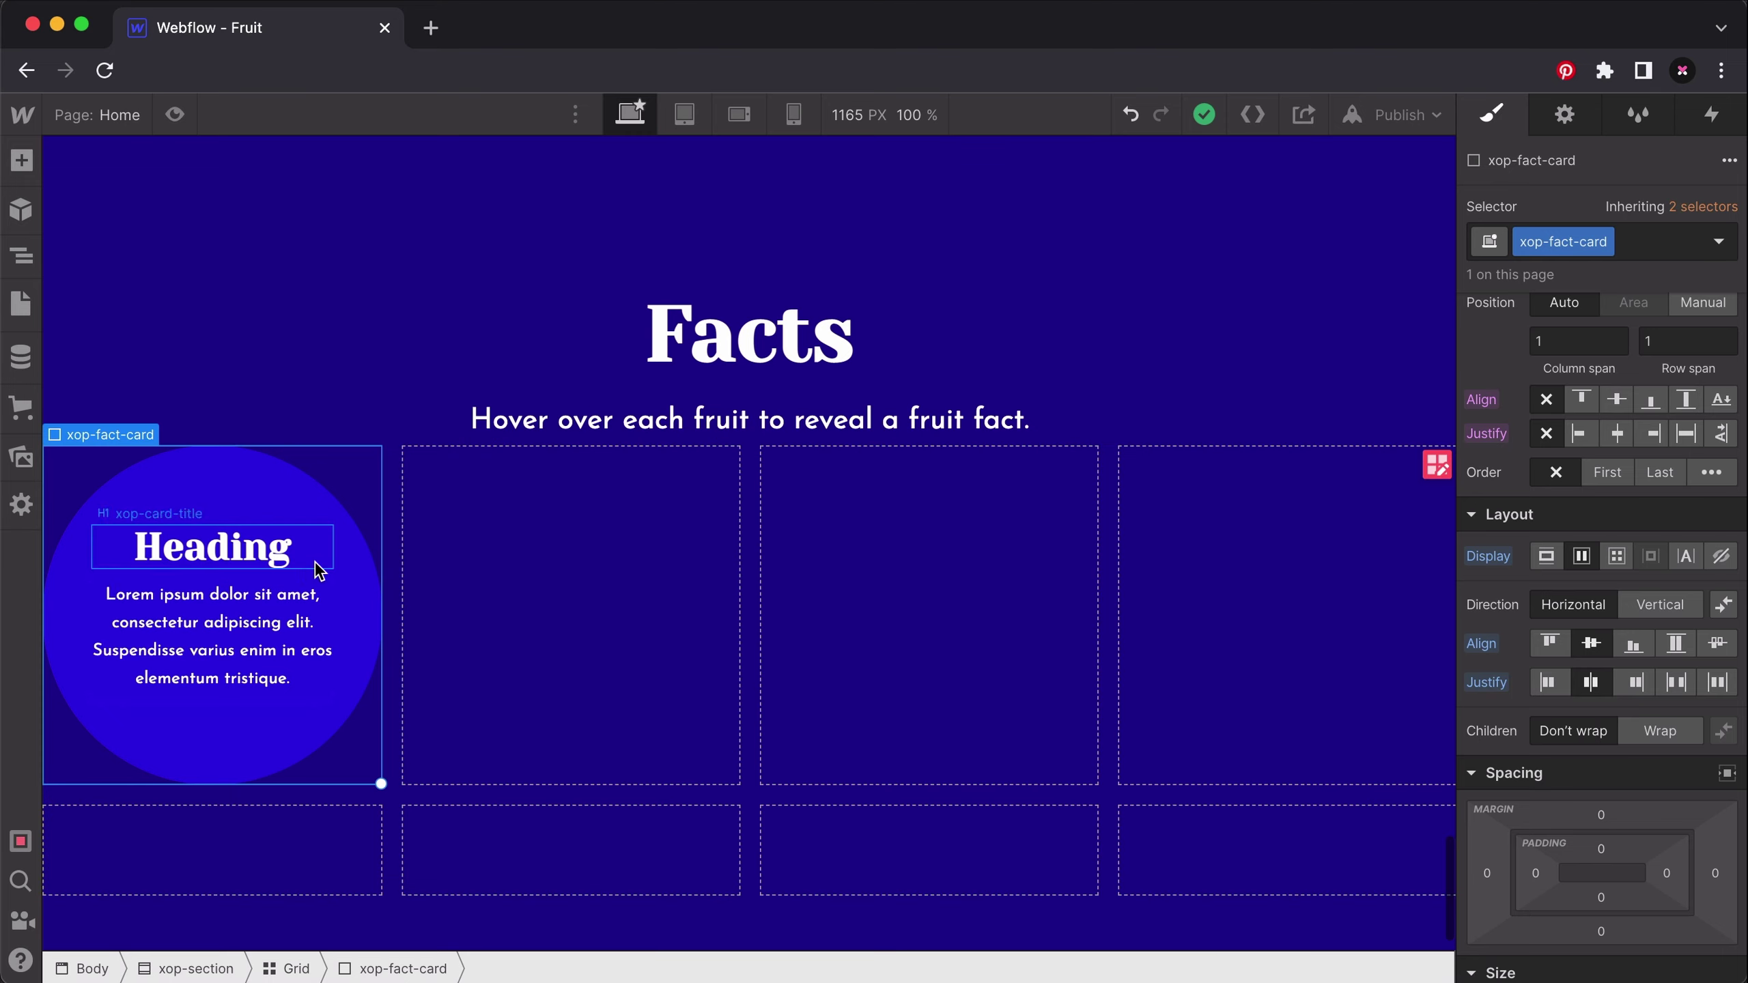
Add an empty Div Block to the Facts grid alongside the fact card.
click(23, 163)
click(22, 163)
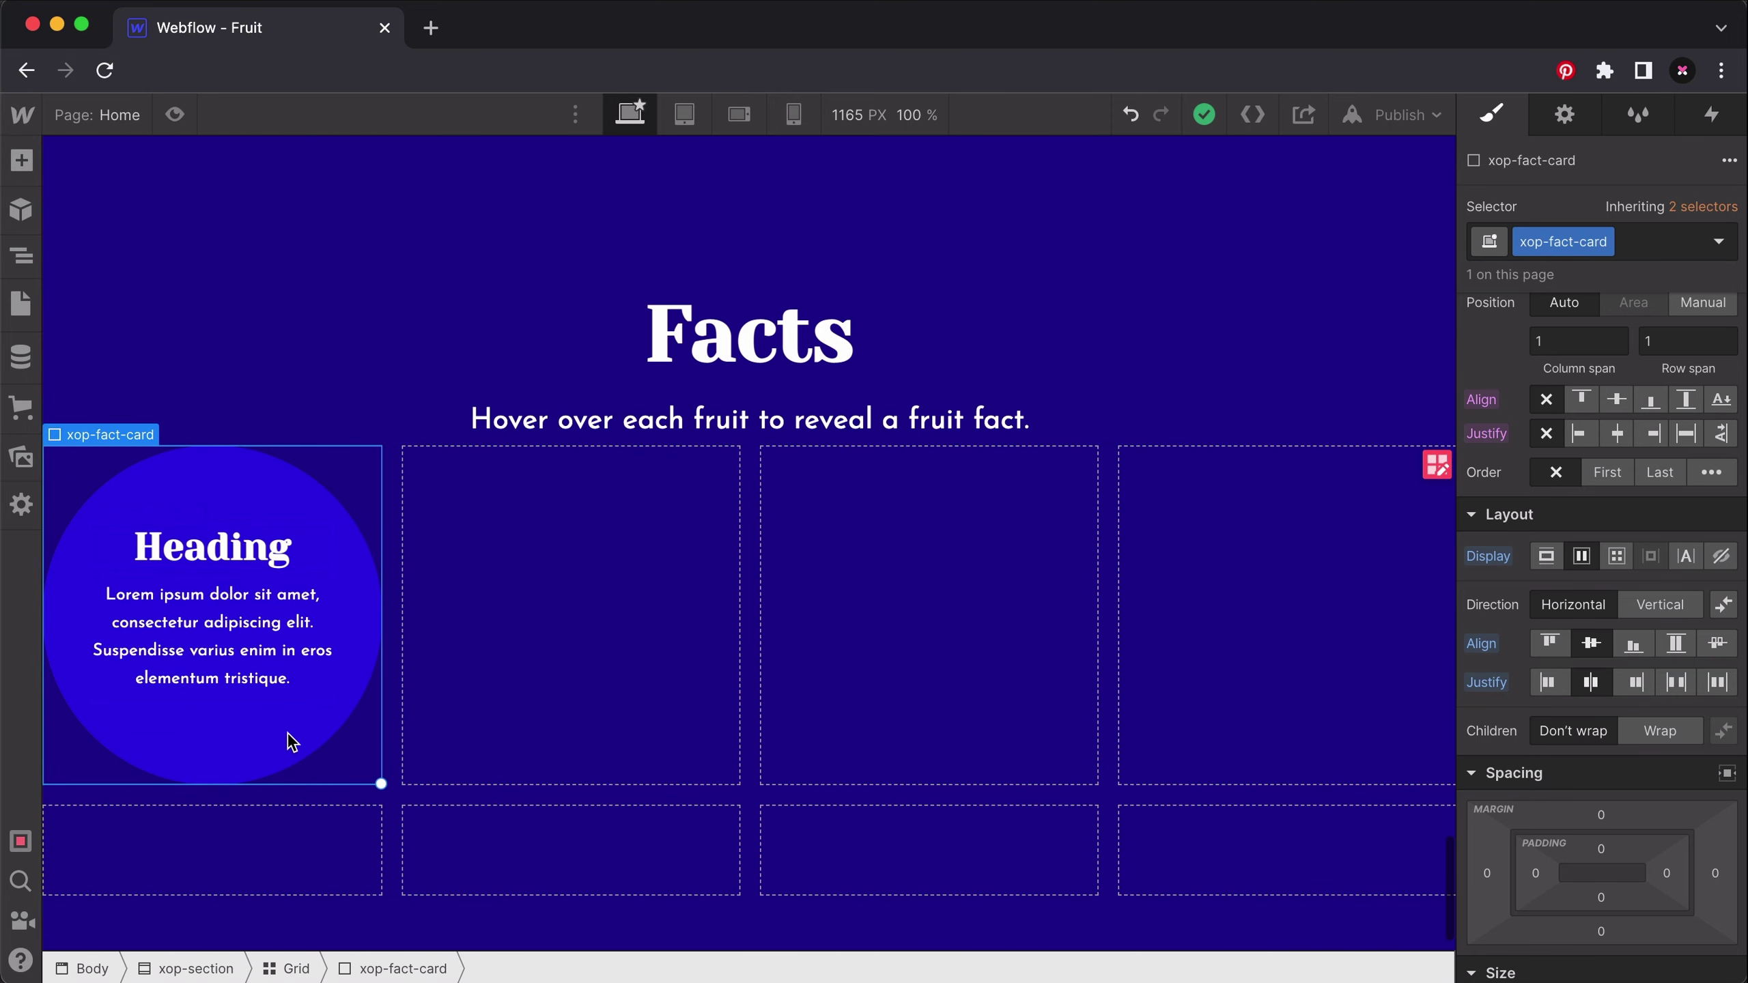
key(a)
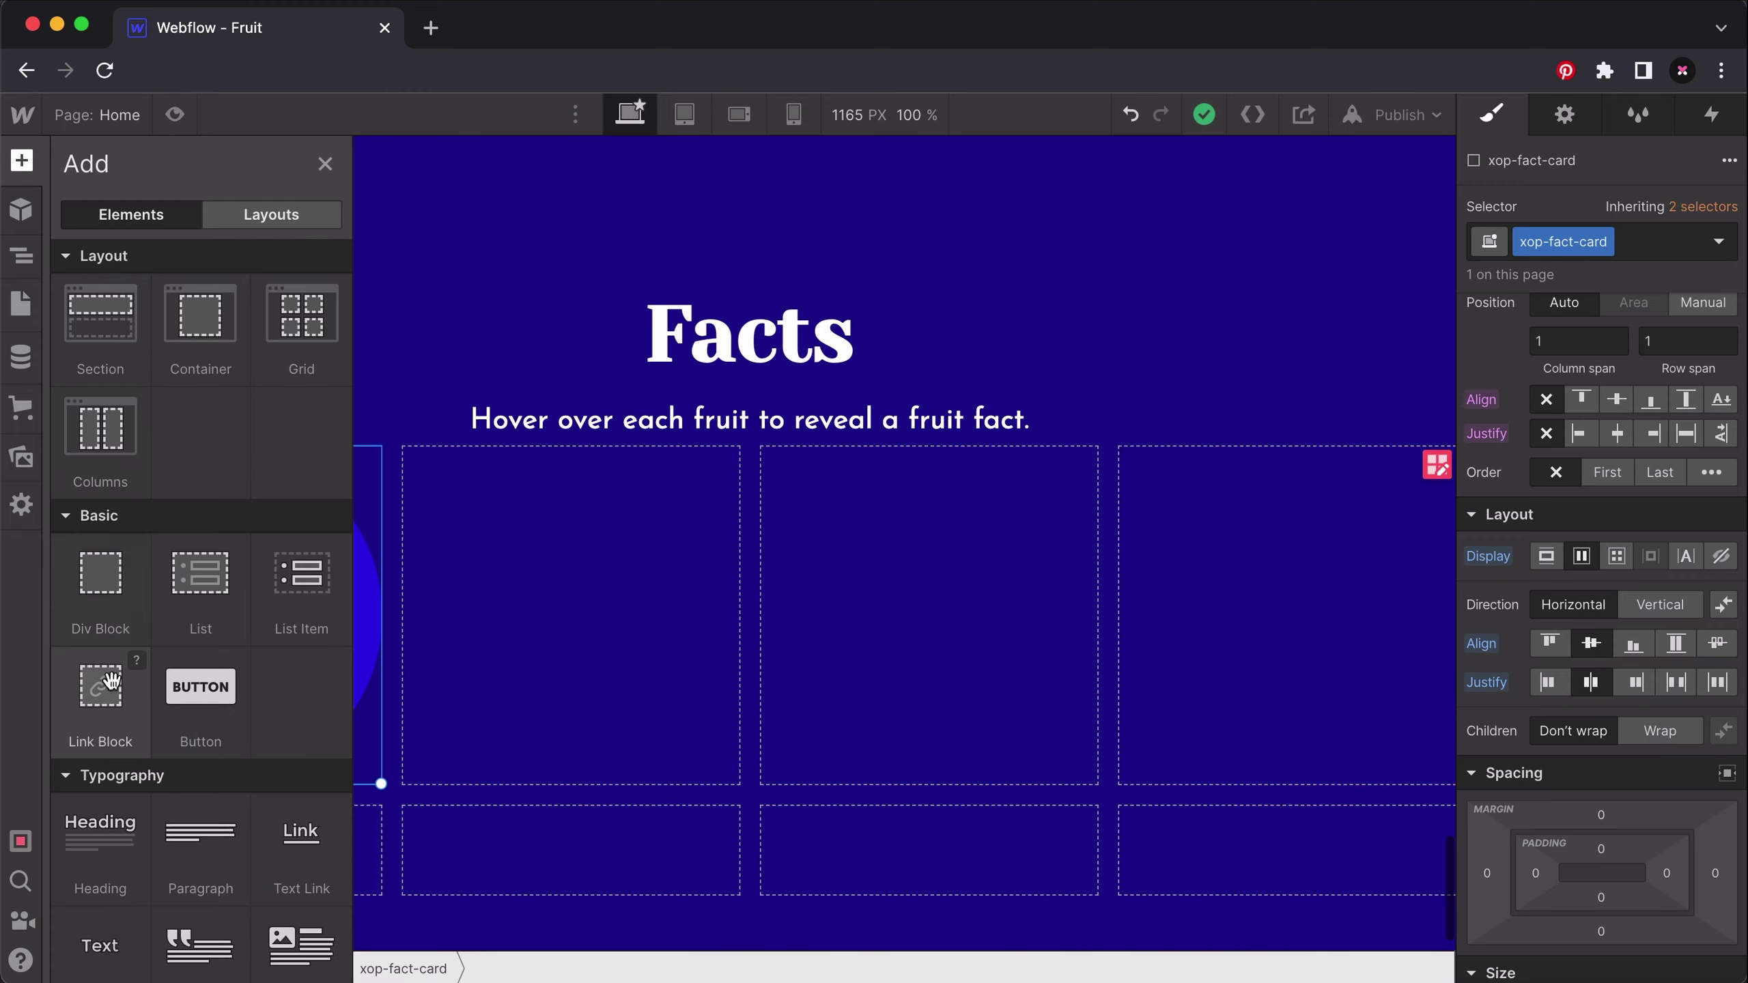
drag(108, 594, 250, 531)
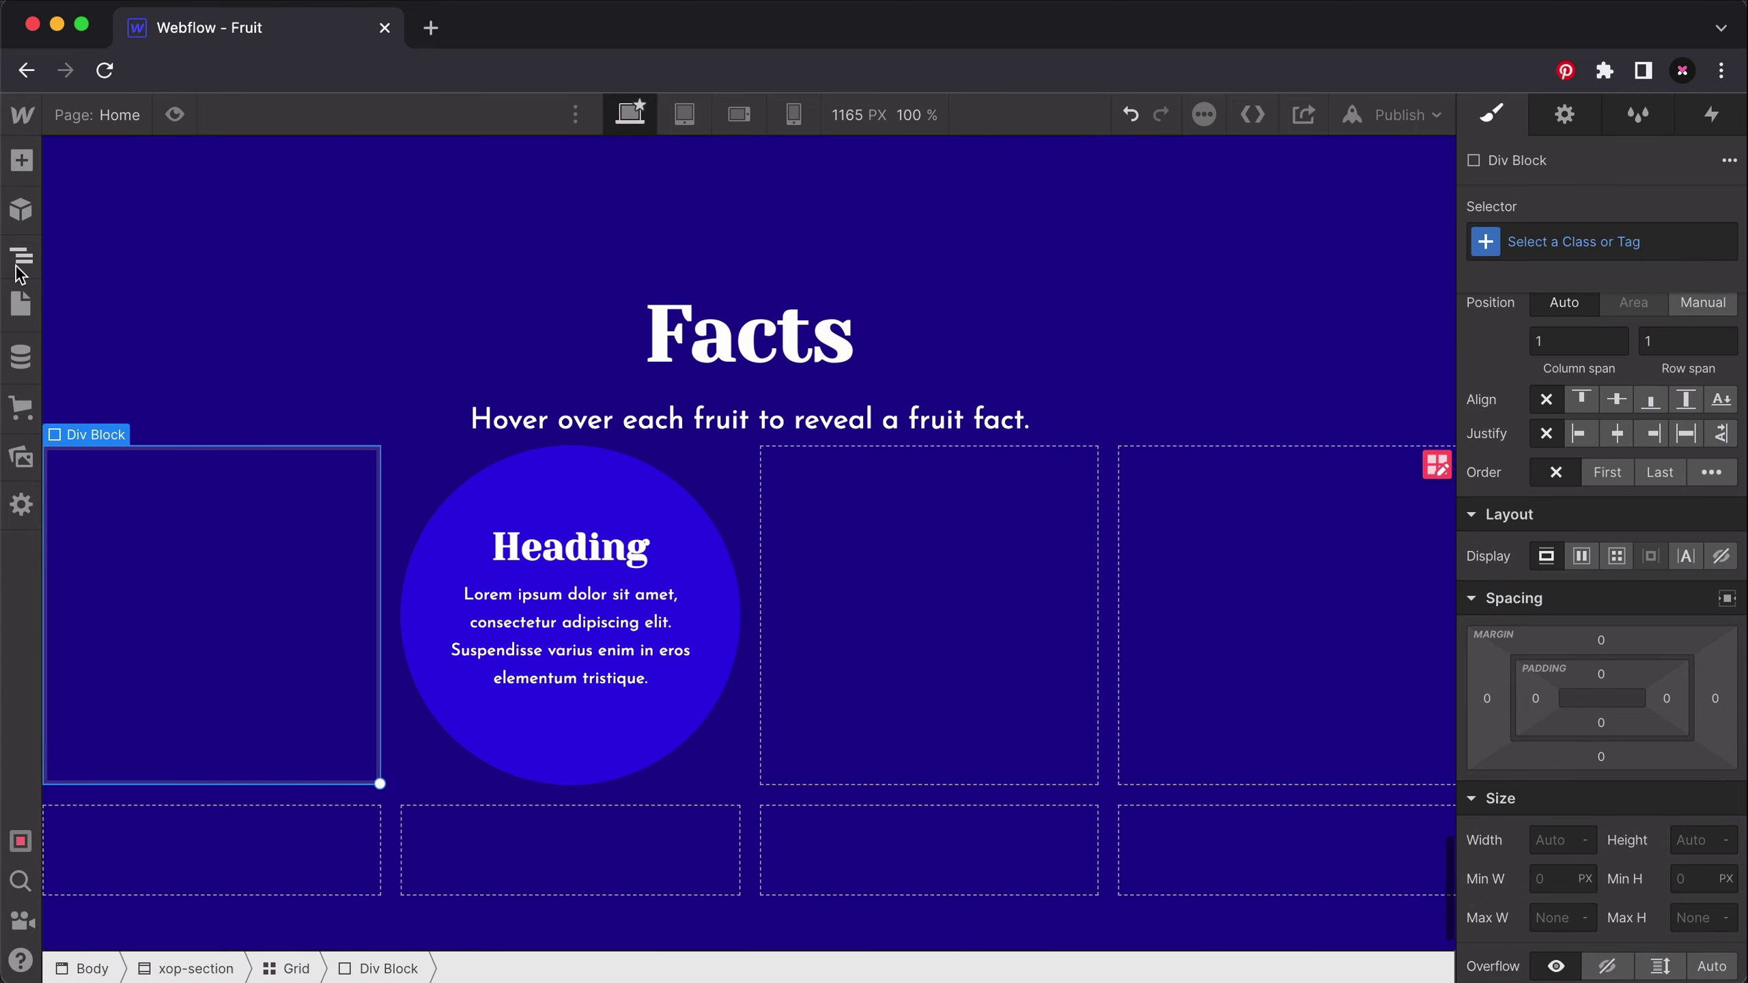
Move the new Div Block inside xop-fact-card, placing it directly above xop-copy.
click(19, 272)
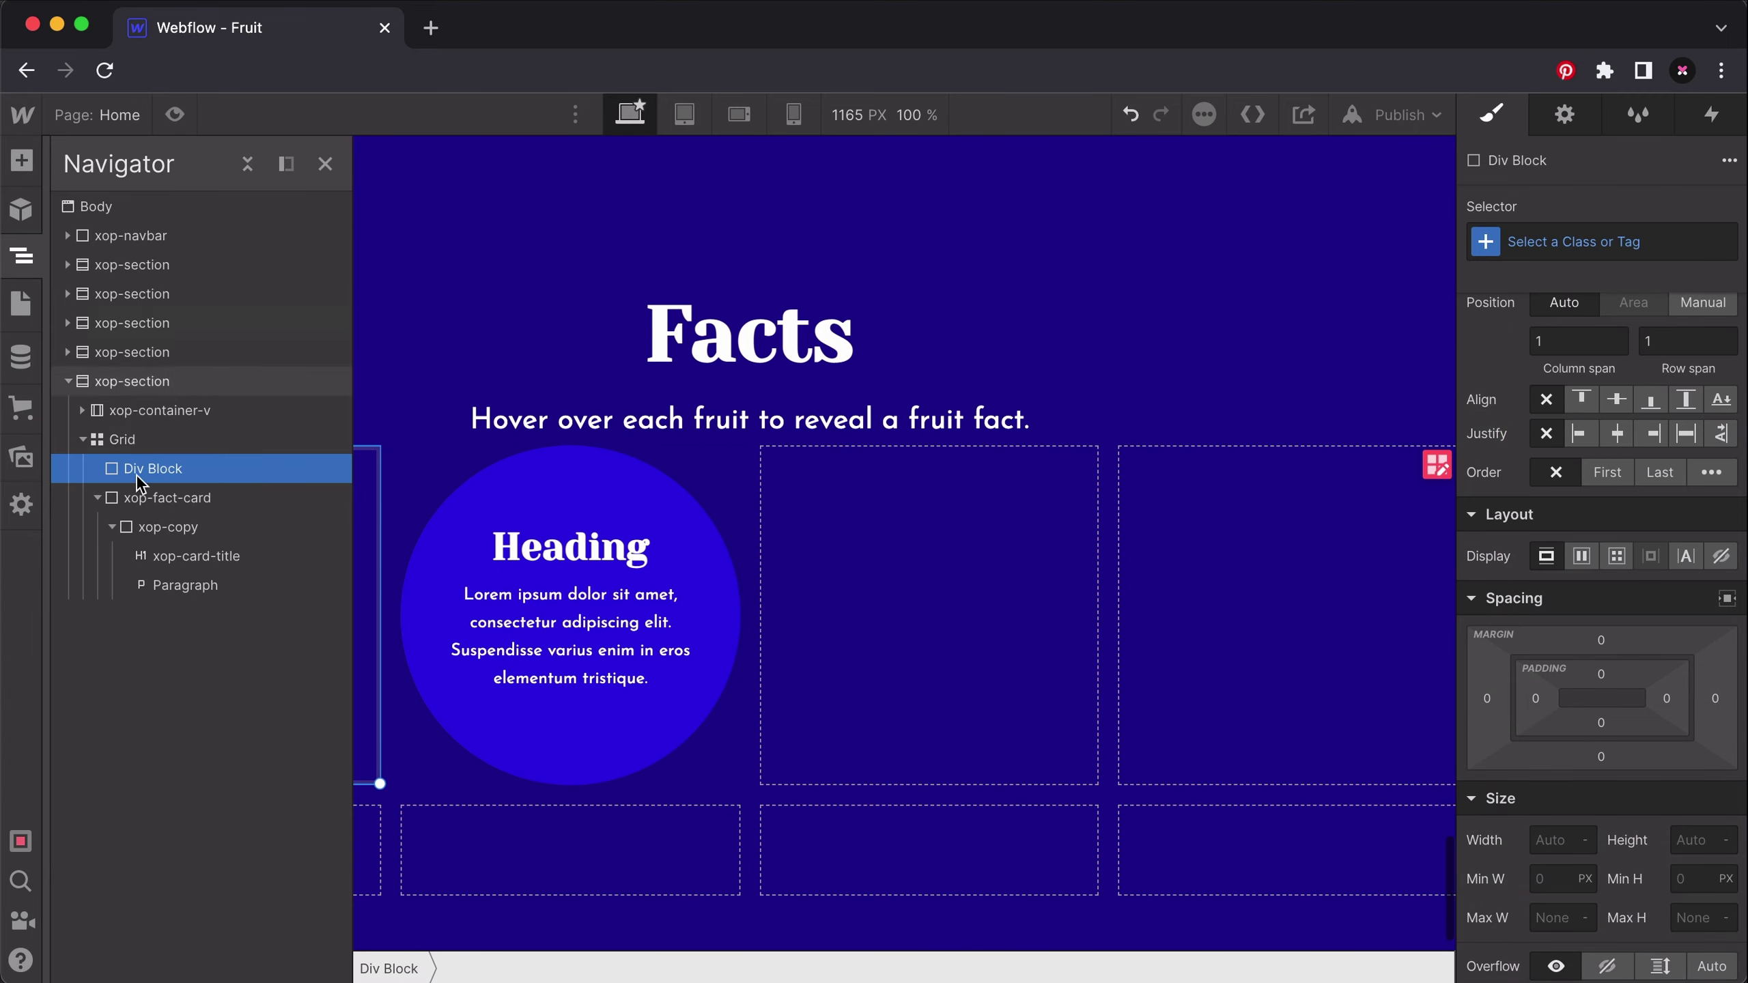
click(206, 491)
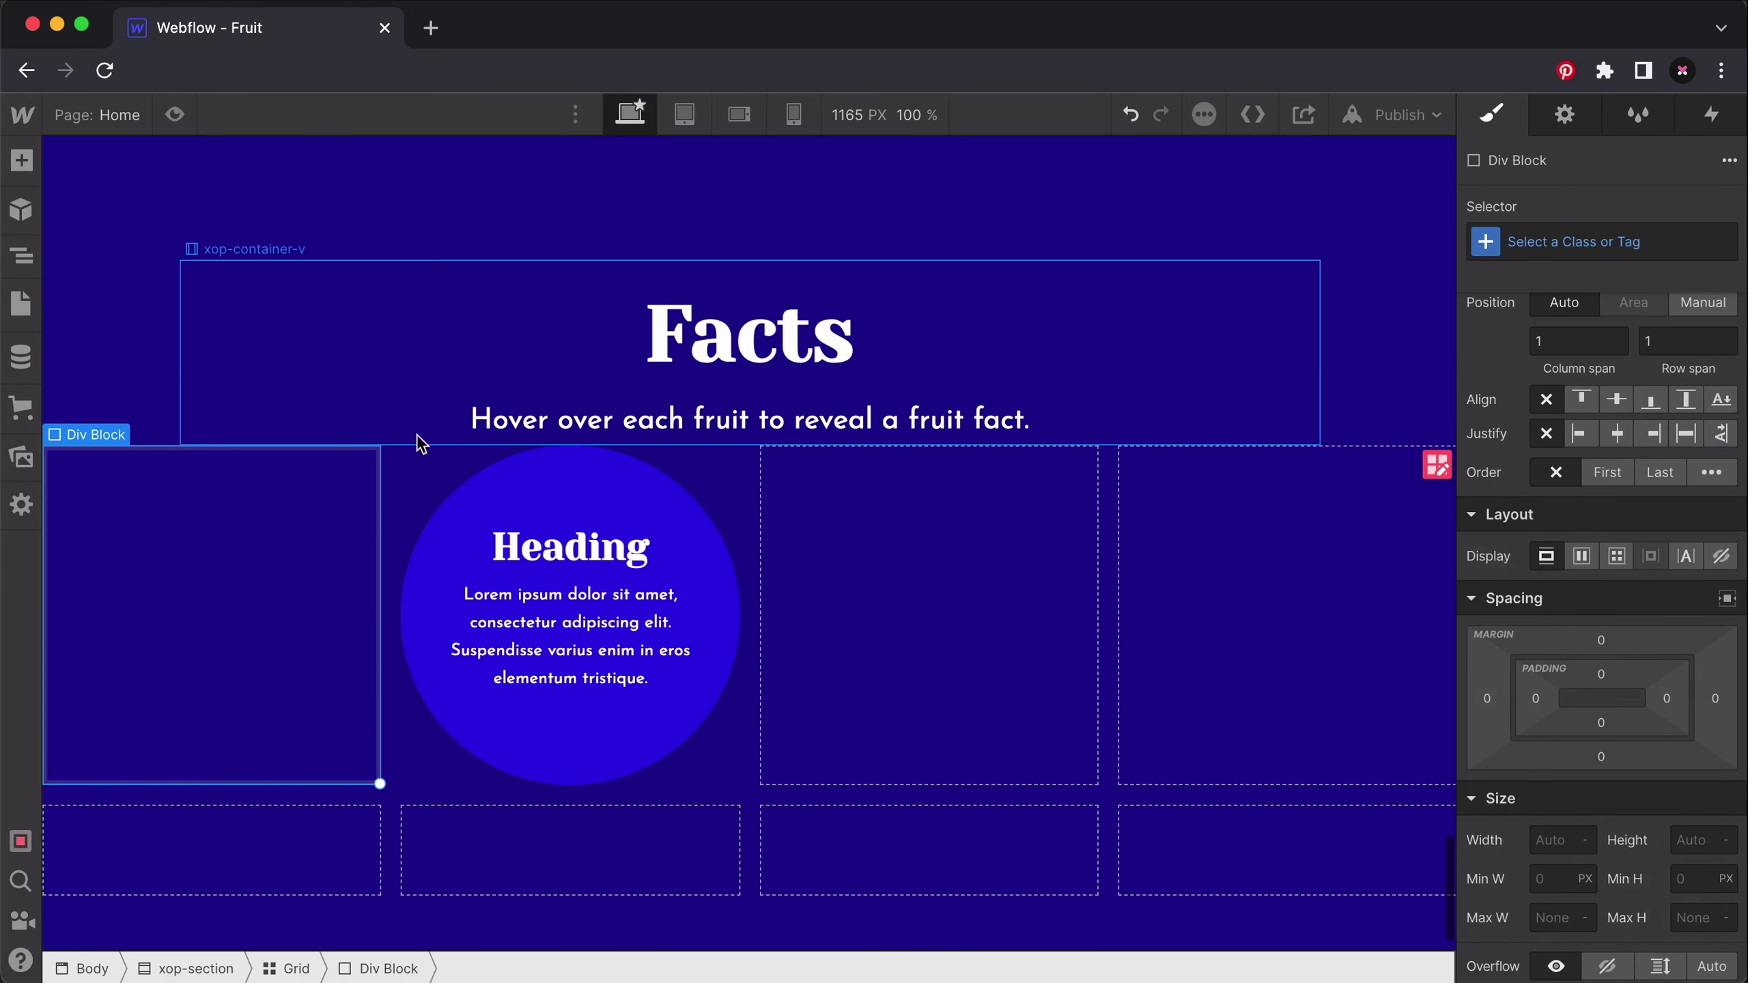
drag(261, 547, 400, 543)
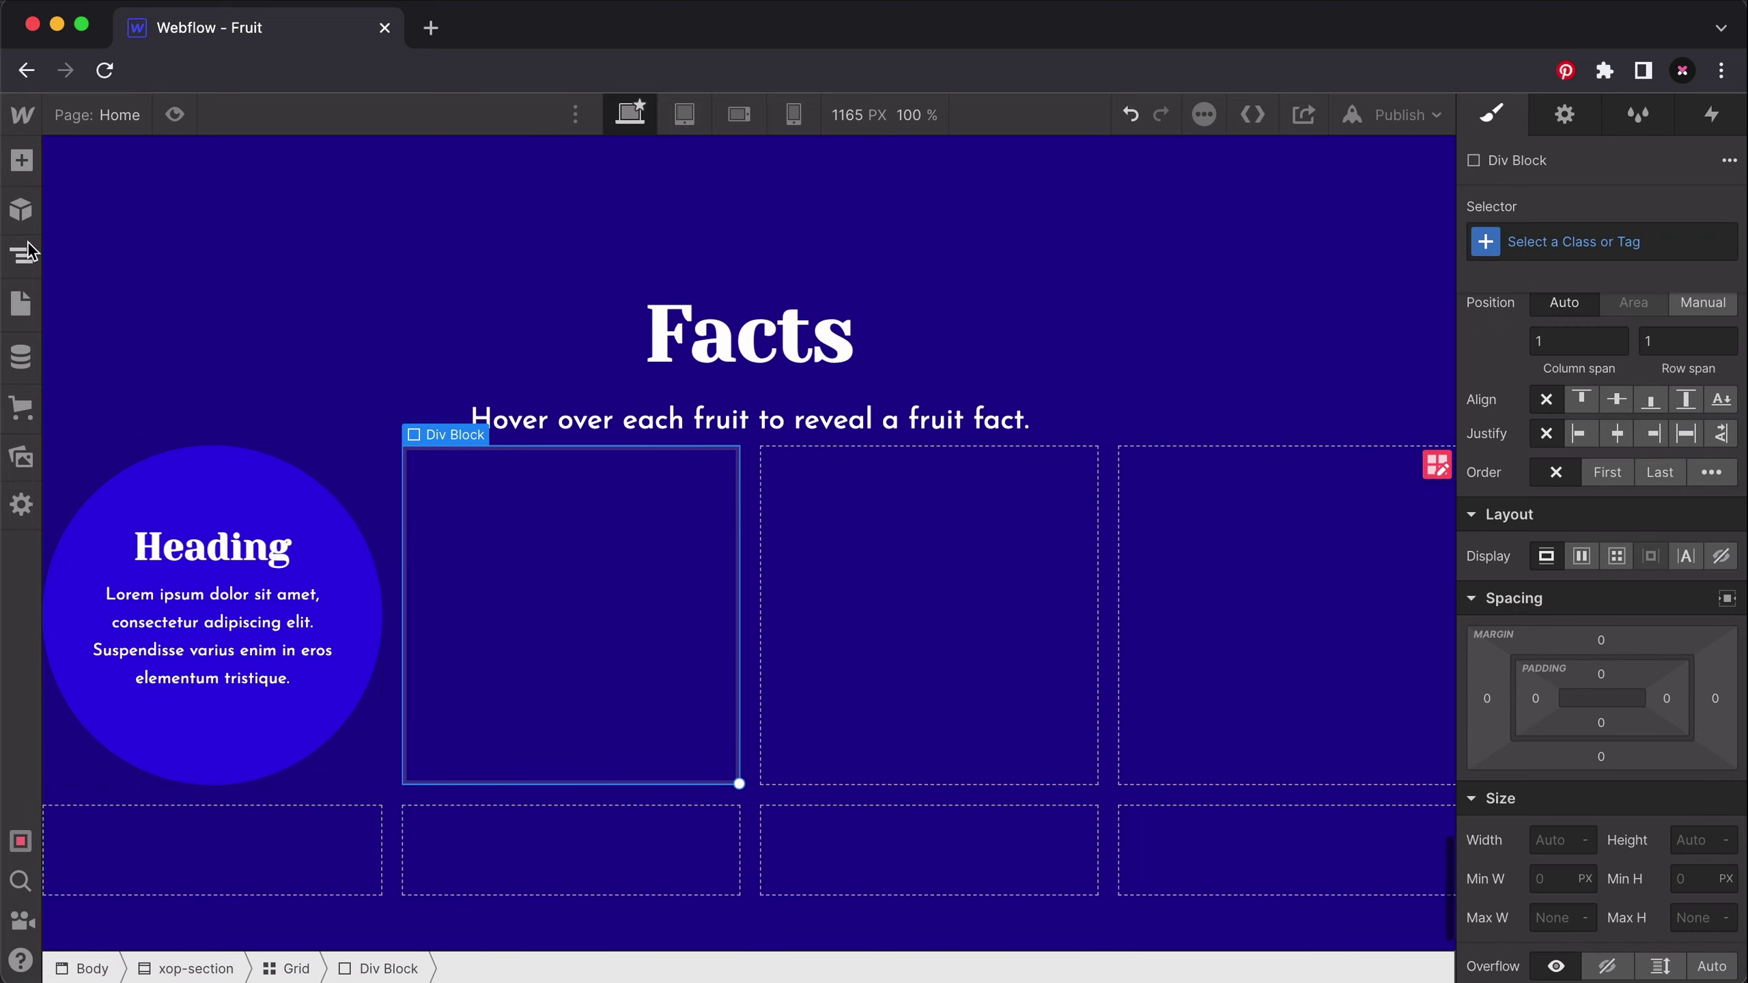
click(21, 255)
click(160, 561)
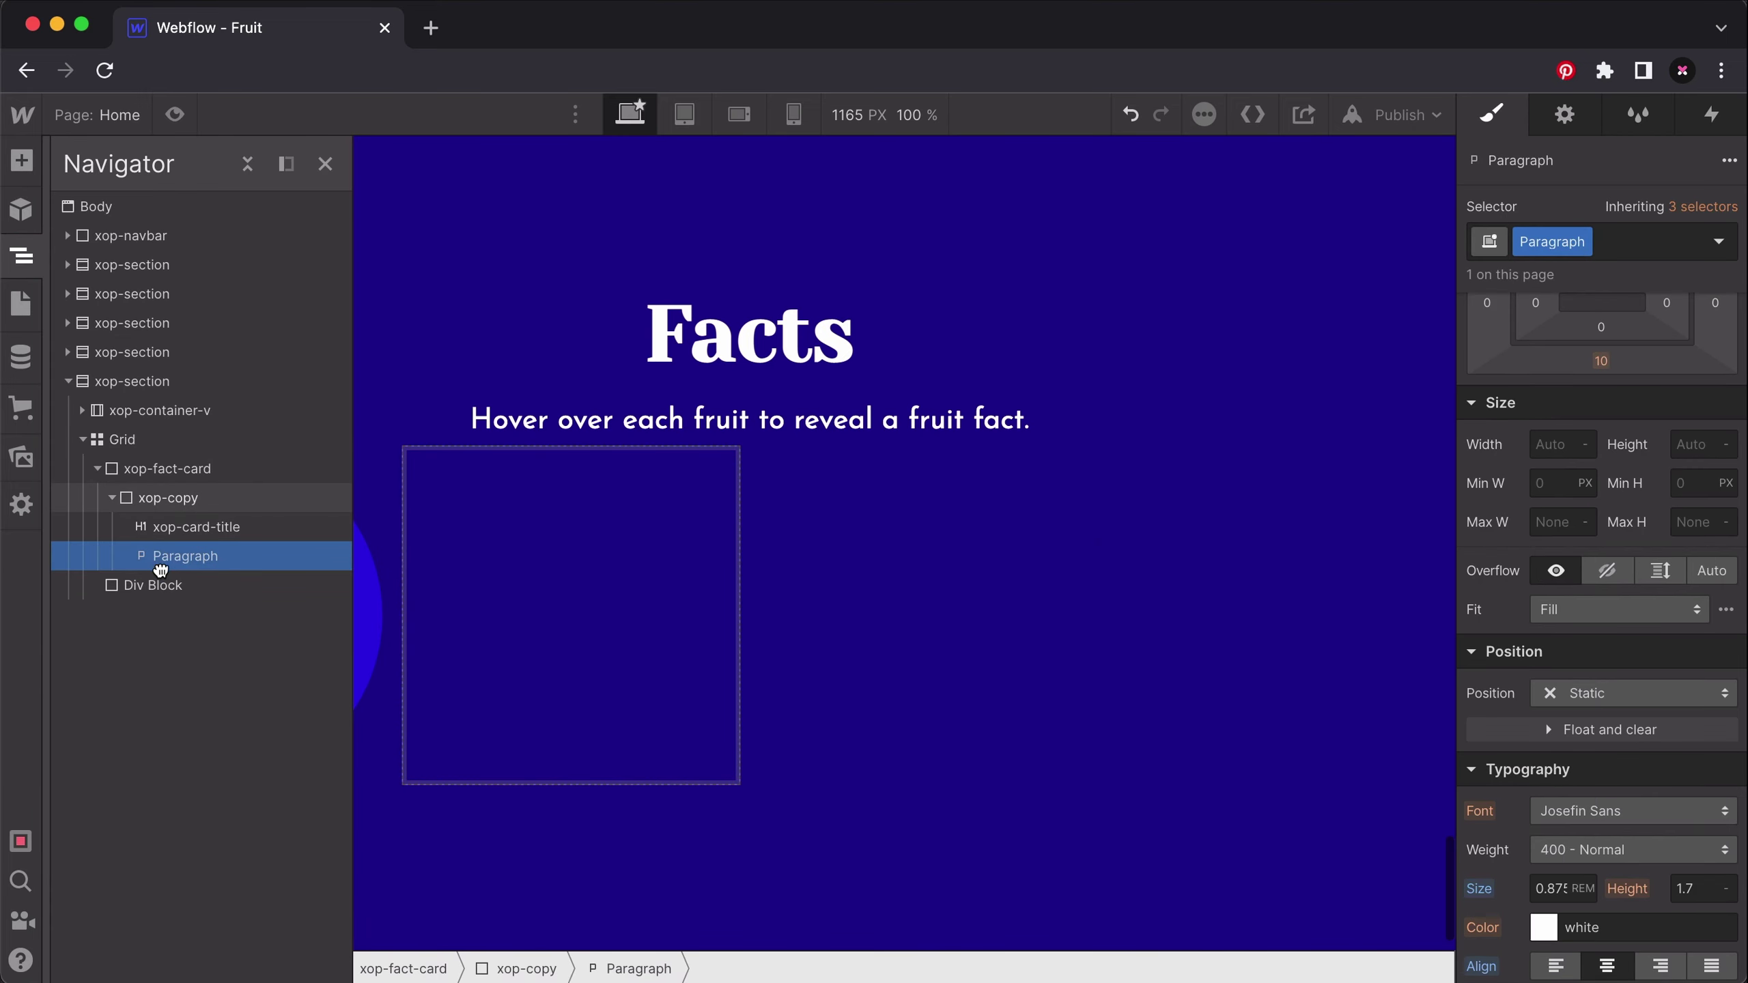
click(111, 497)
mouse_move(142, 527)
mouse_down()
mouse_move(151, 468)
mouse_move(146, 500)
mouse_up()
Assign a new class named xop-card-img to the empty Div Block in the fact card.
click(1546, 241)
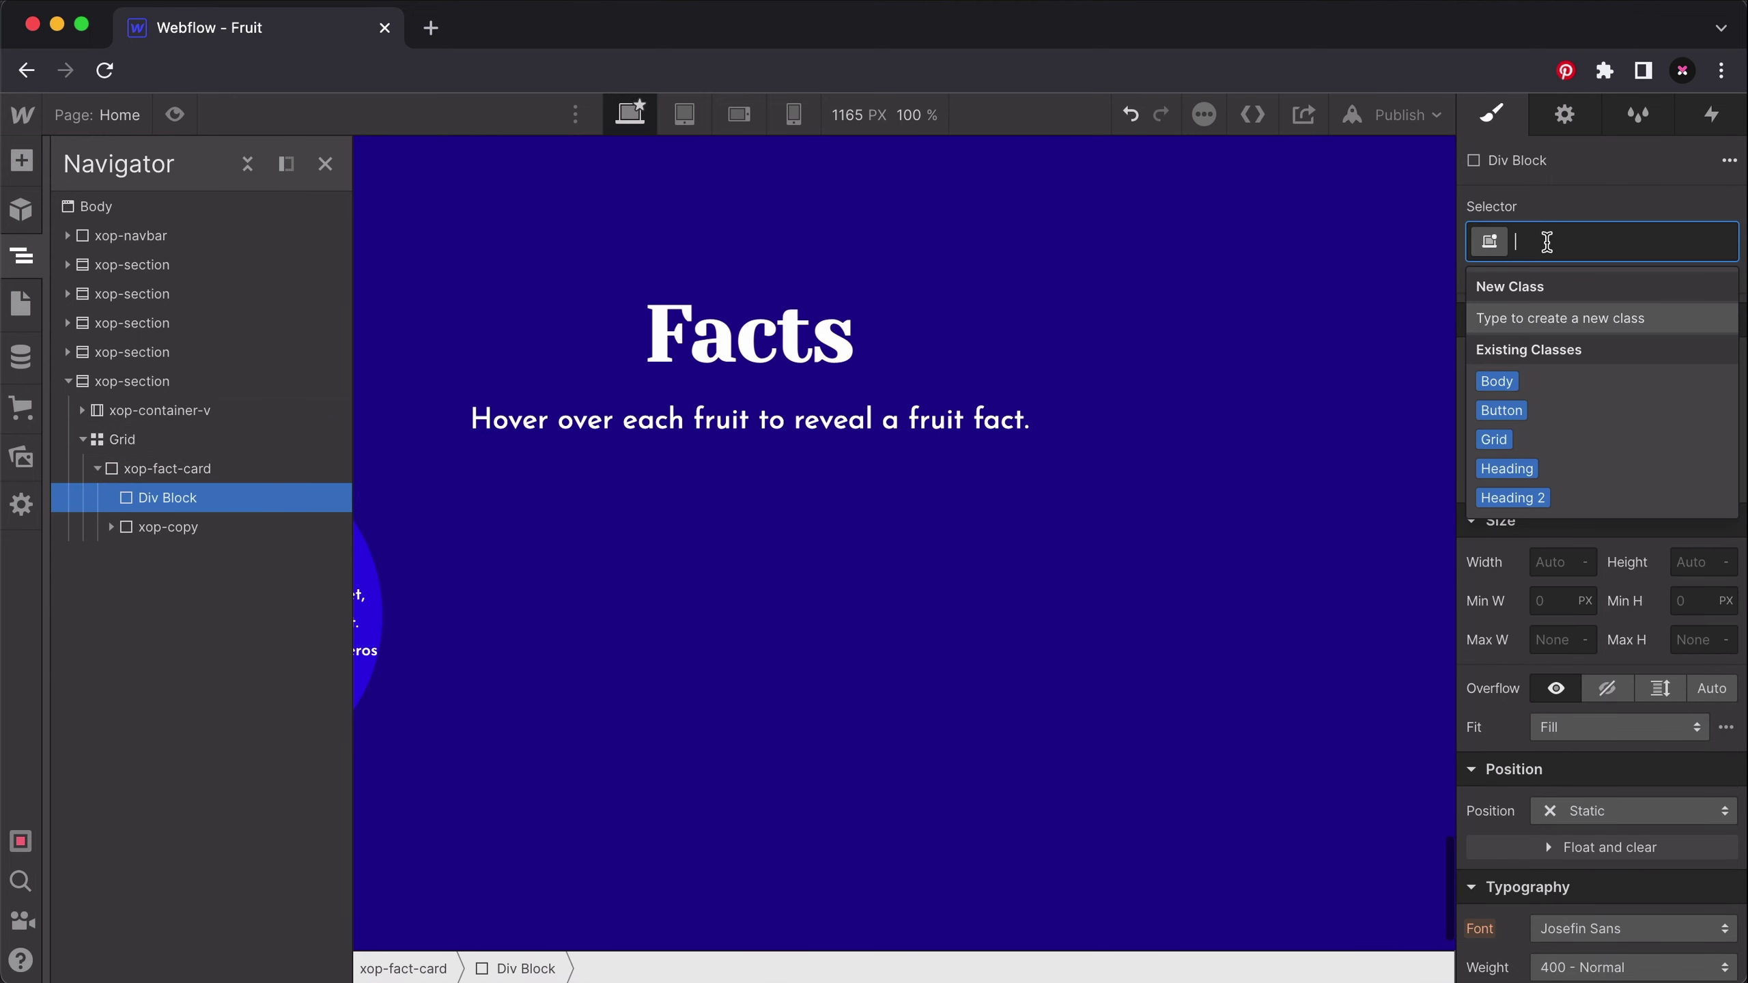
text(xop-ca)
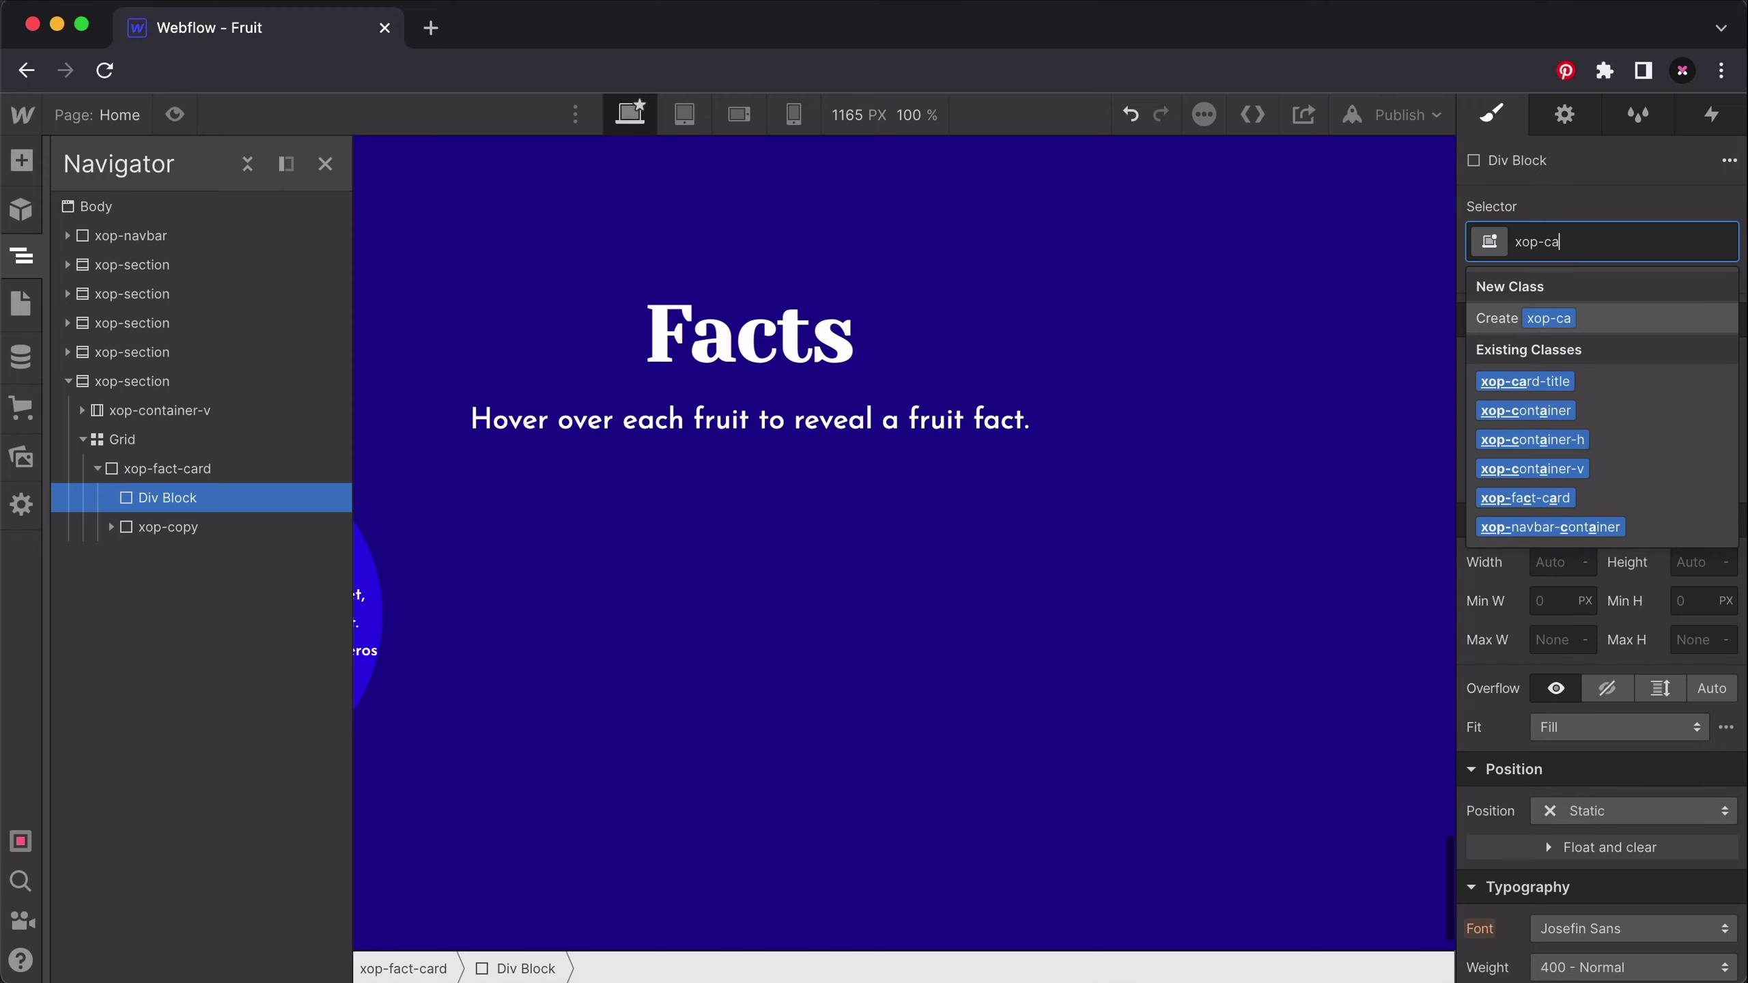
text(rd-img)
key(Return)
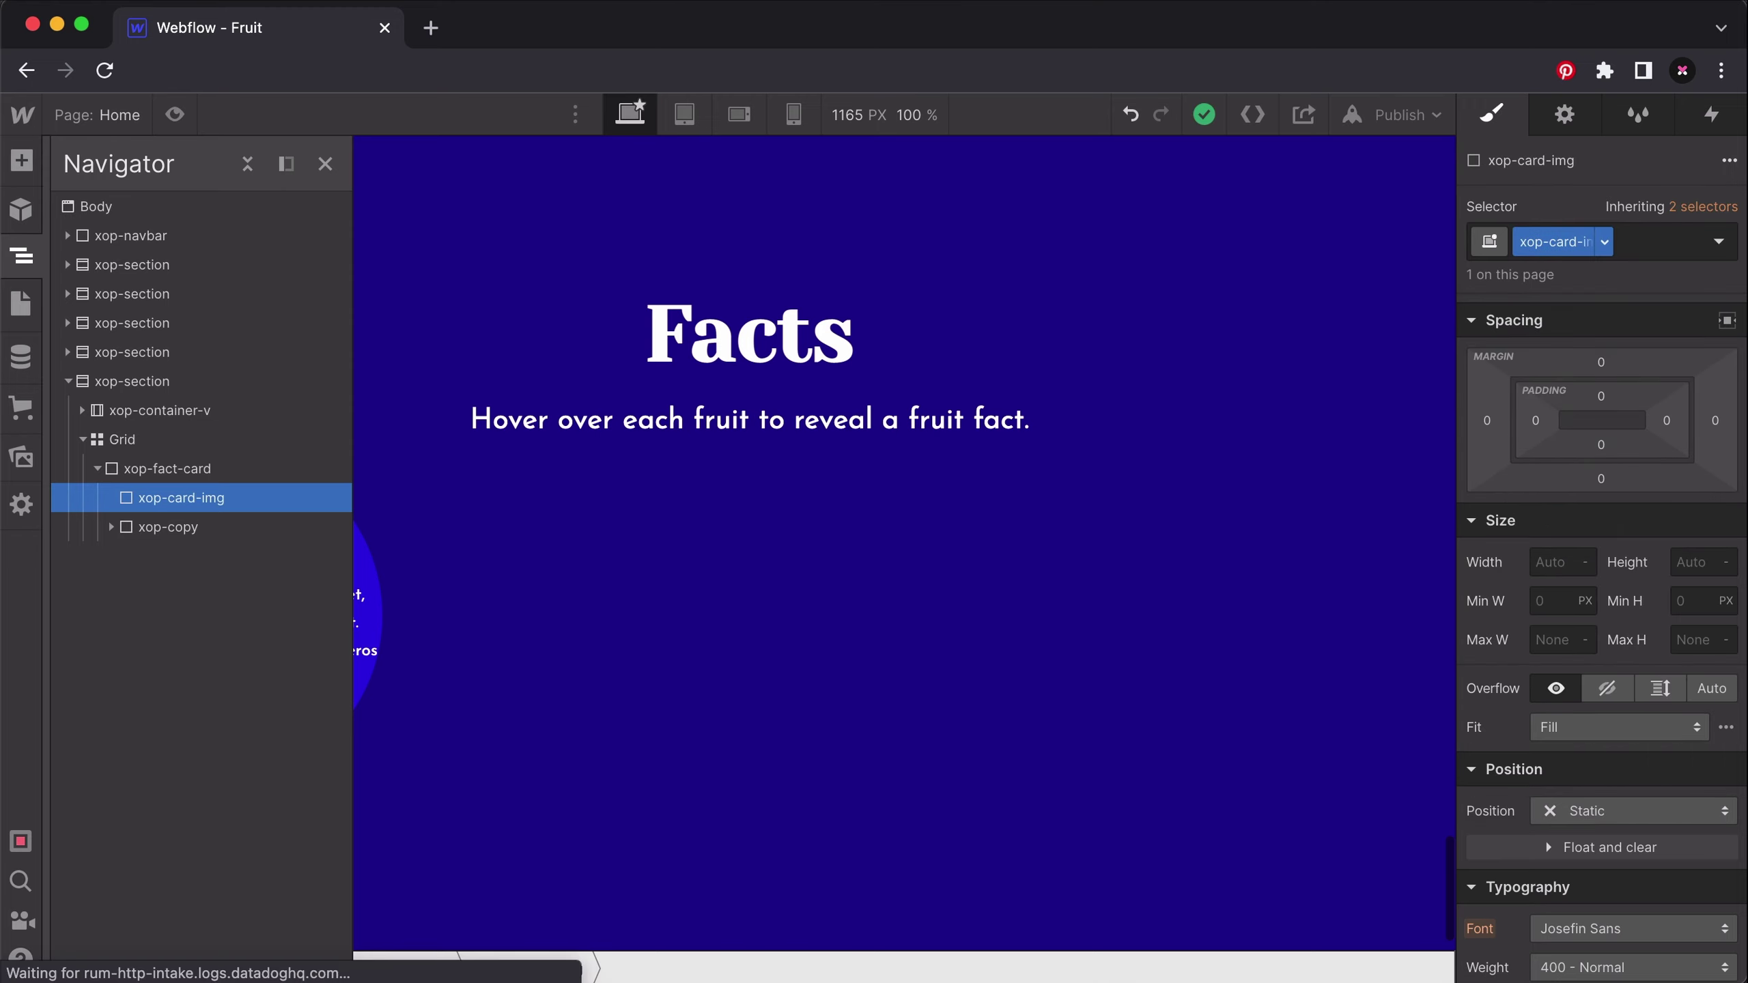
Rename the xop-copy class to xop-card-copy.
click(190, 531)
click(1547, 244)
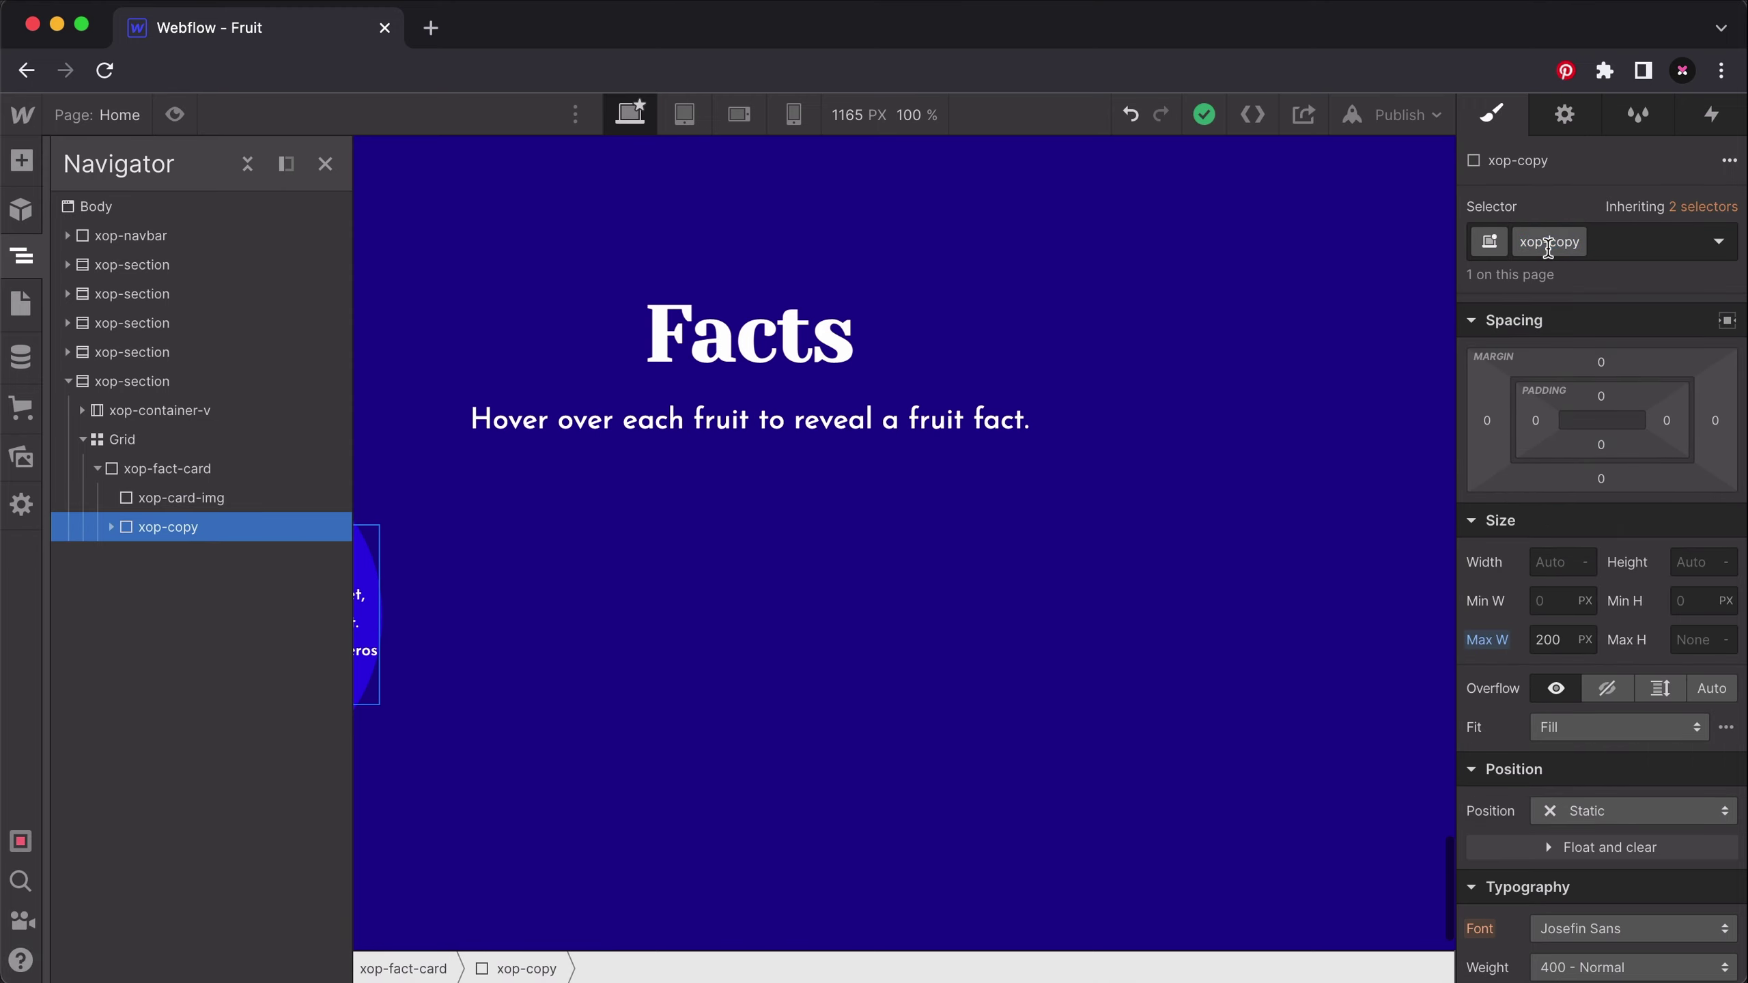
text(card-)
key(Return)
Add an Image element to the fact card.
click(279, 493)
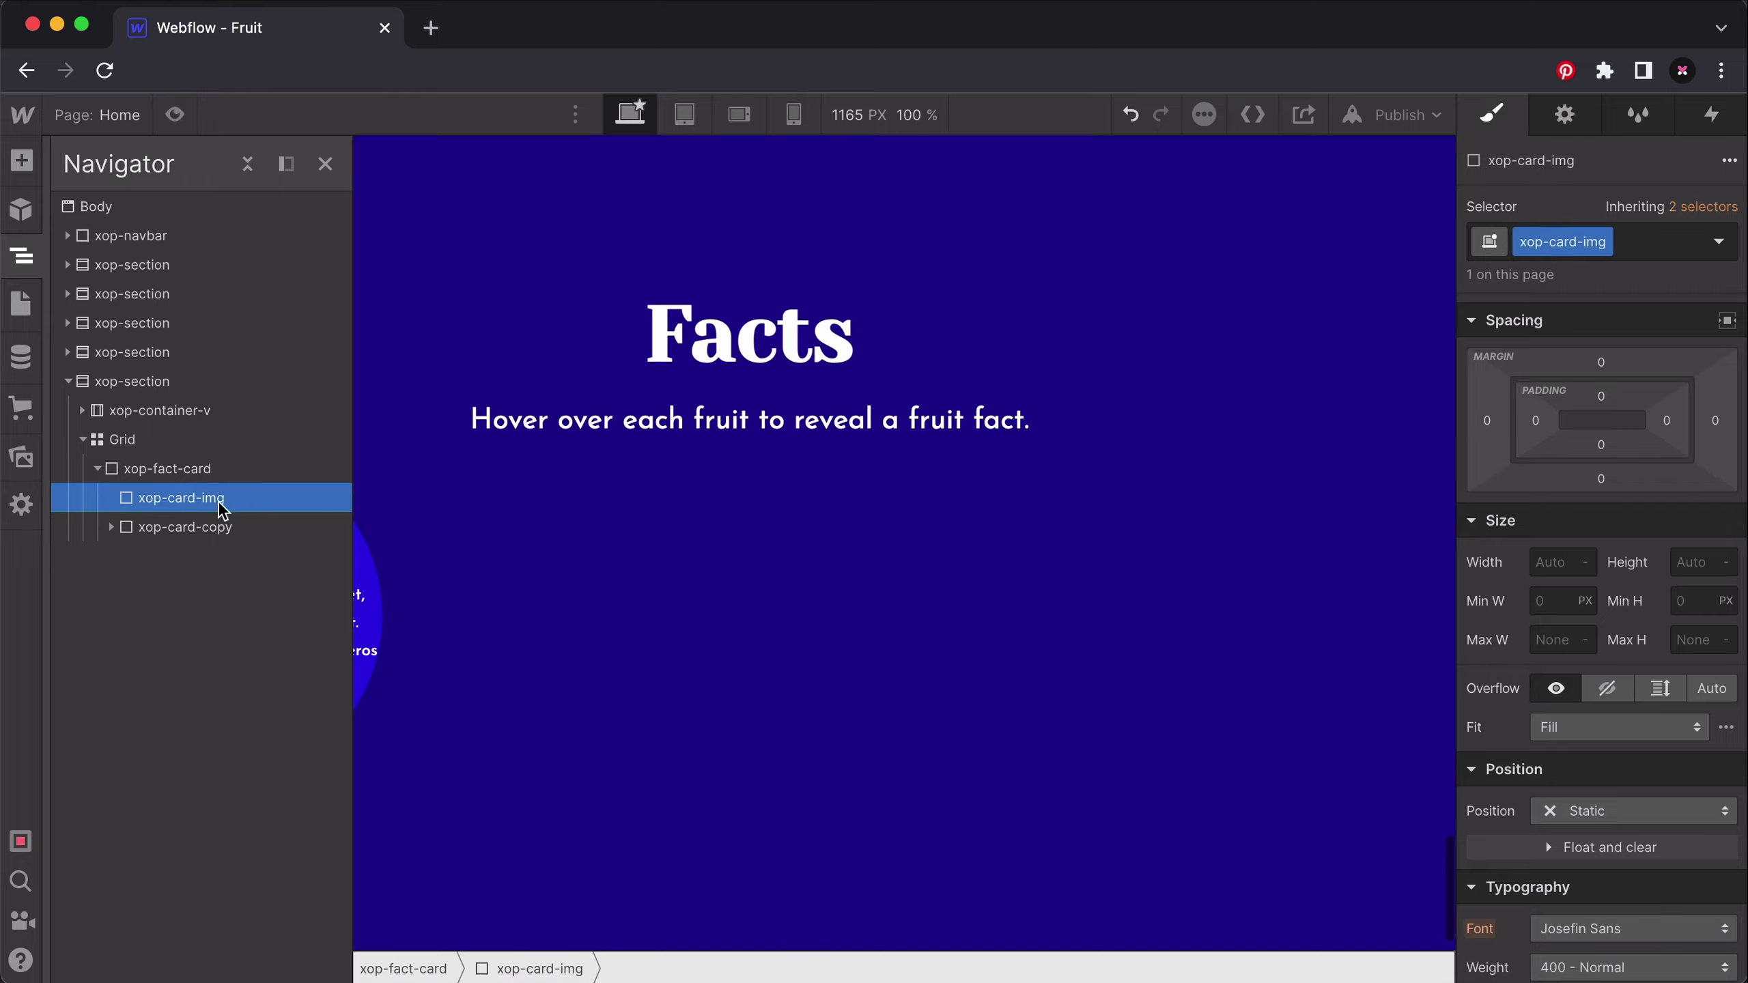
click(21, 160)
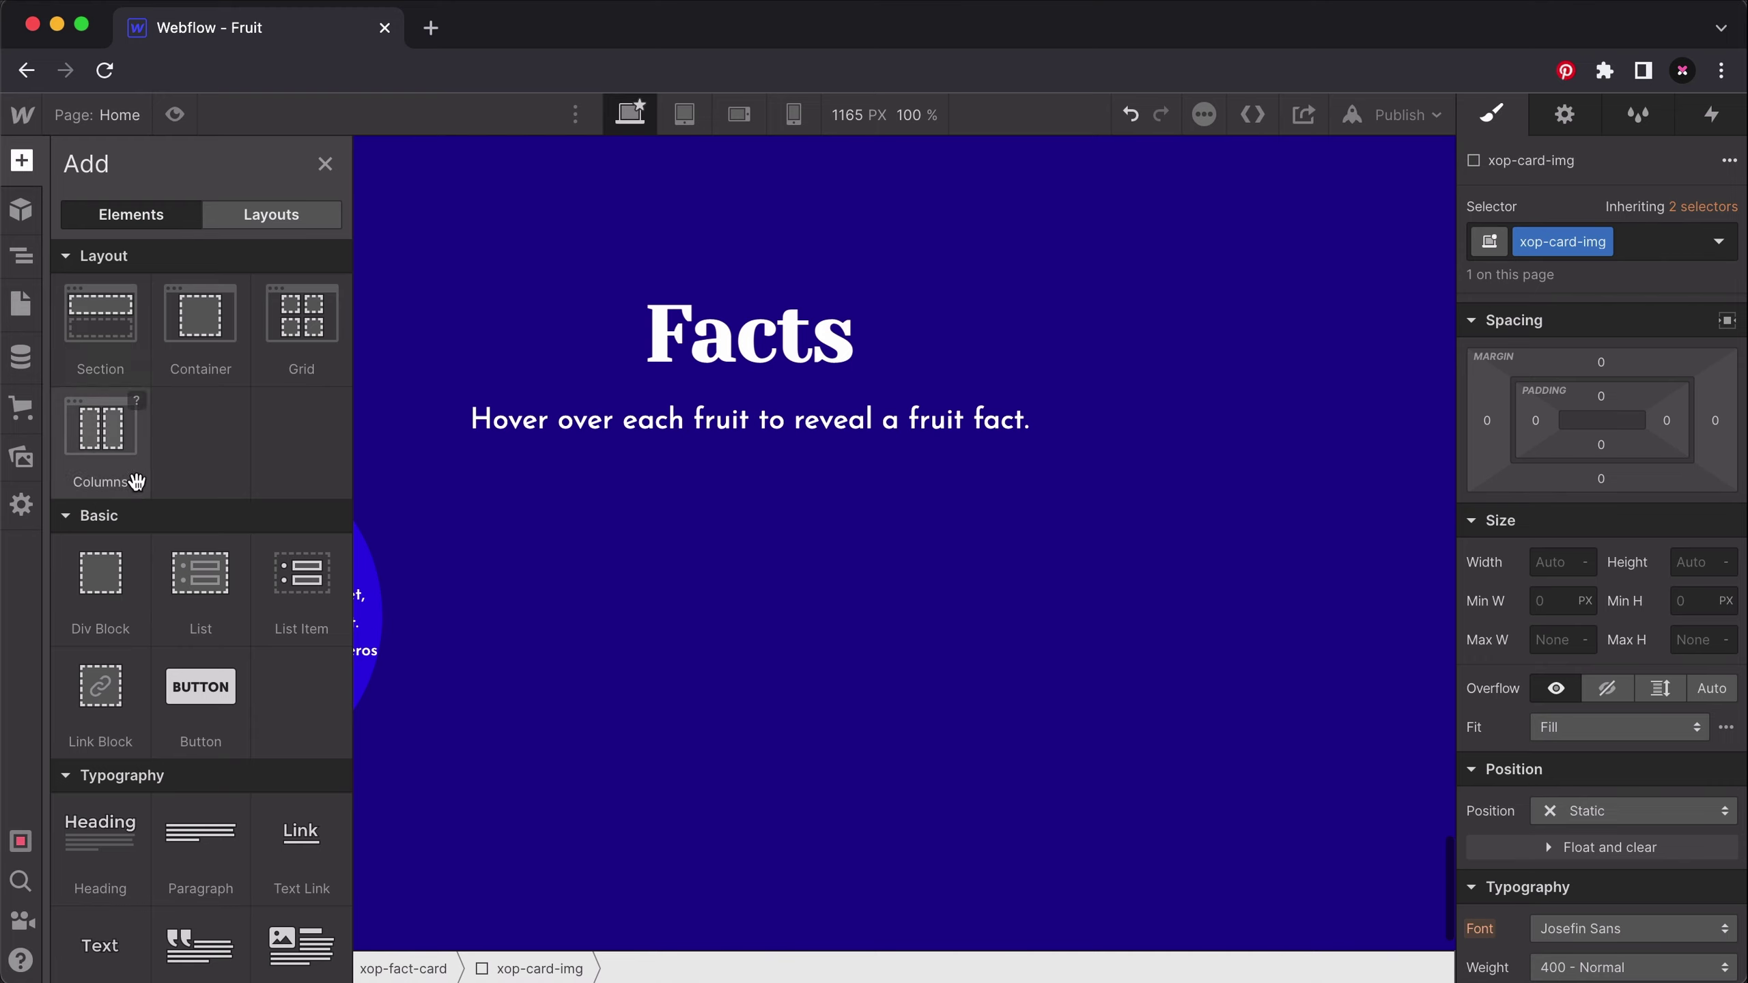
scroll(199, 688, down, 10)
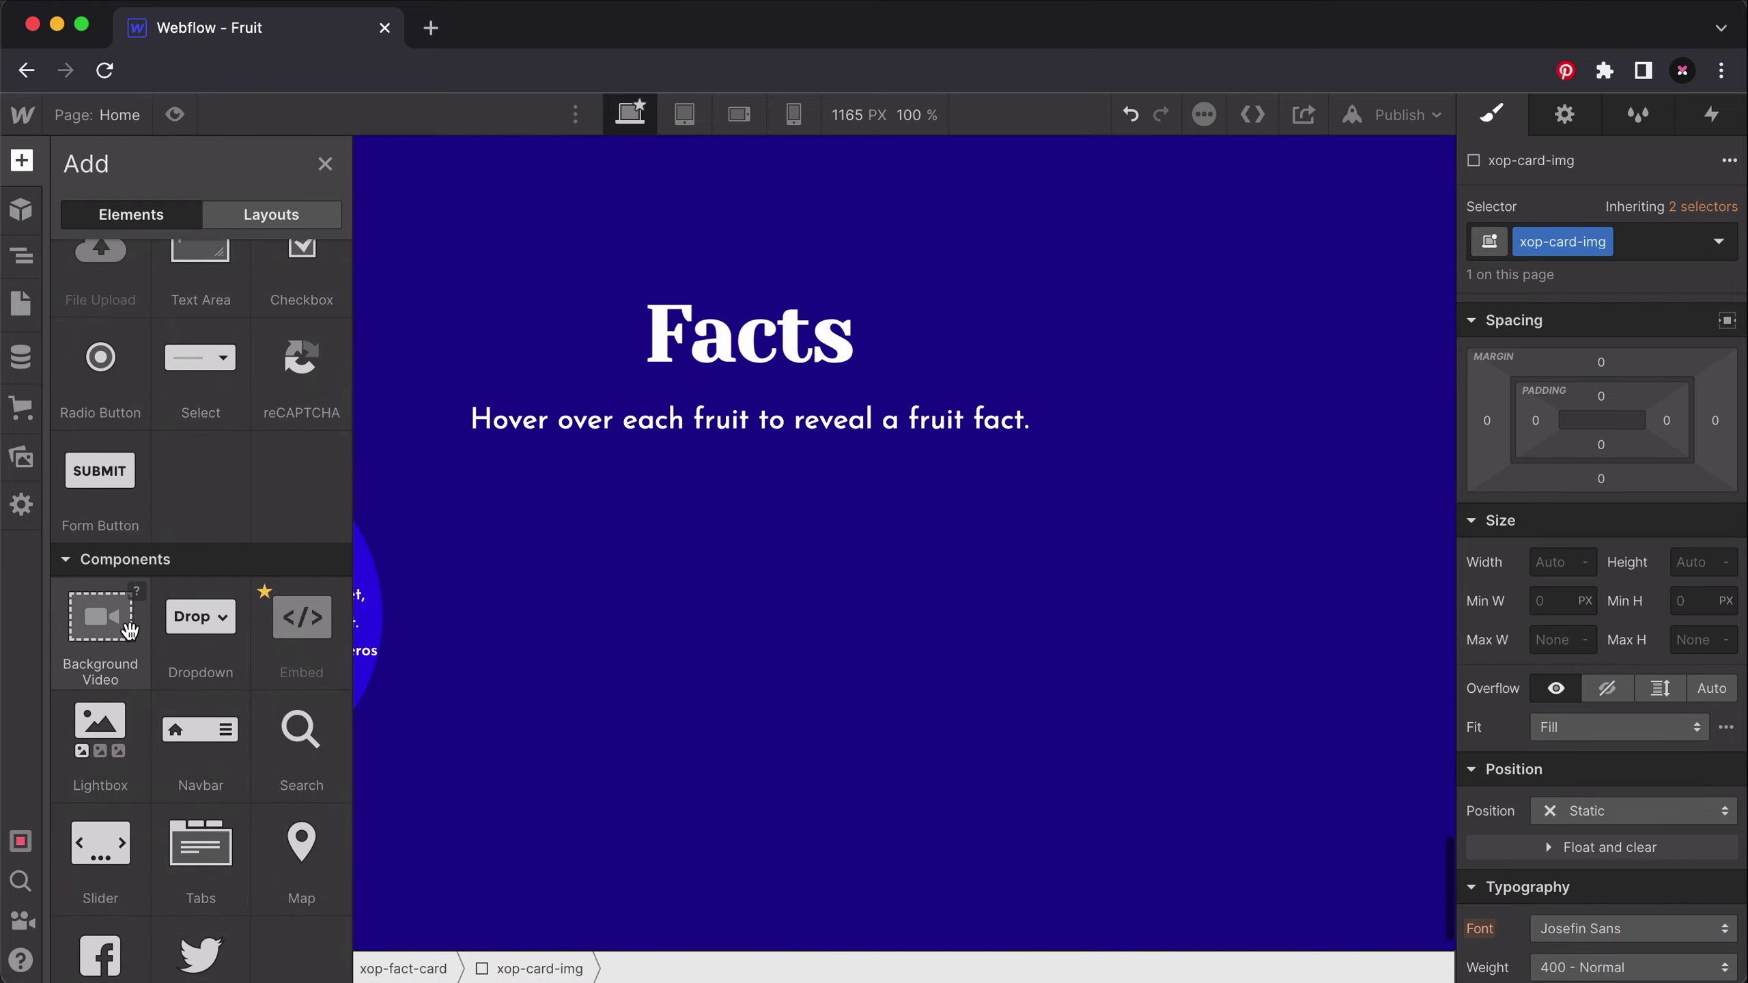
scroll(128, 630, up, 8)
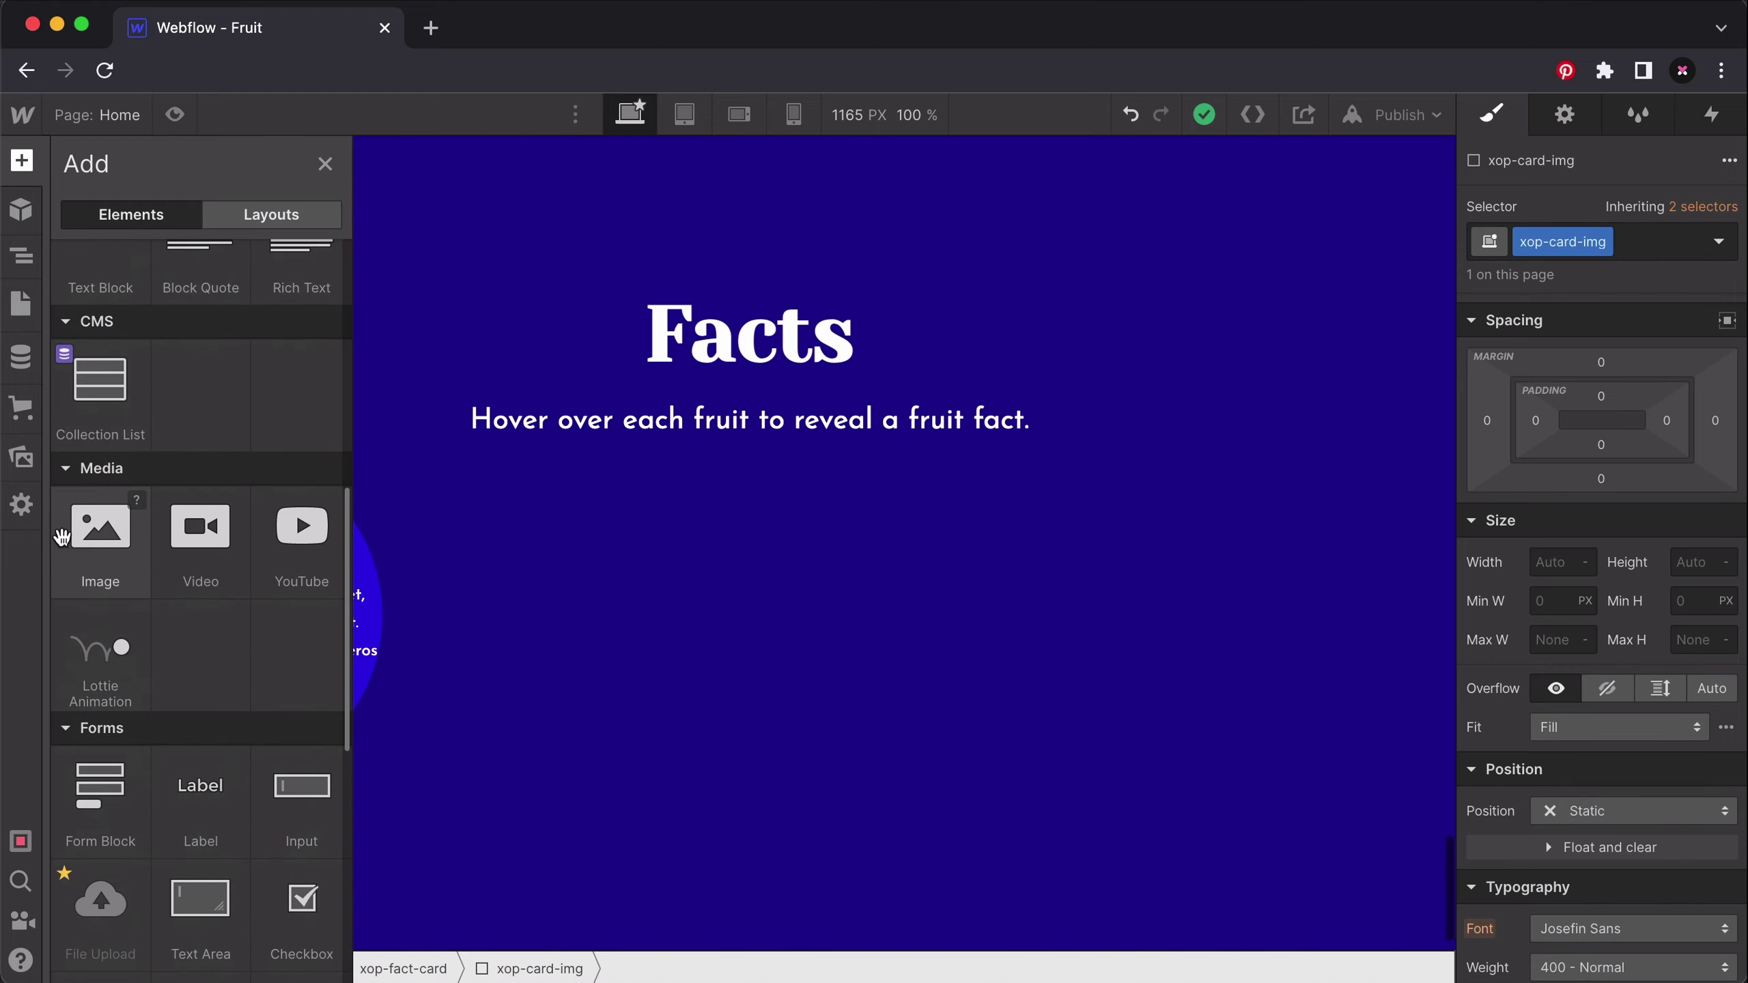
drag(62, 537, 289, 663)
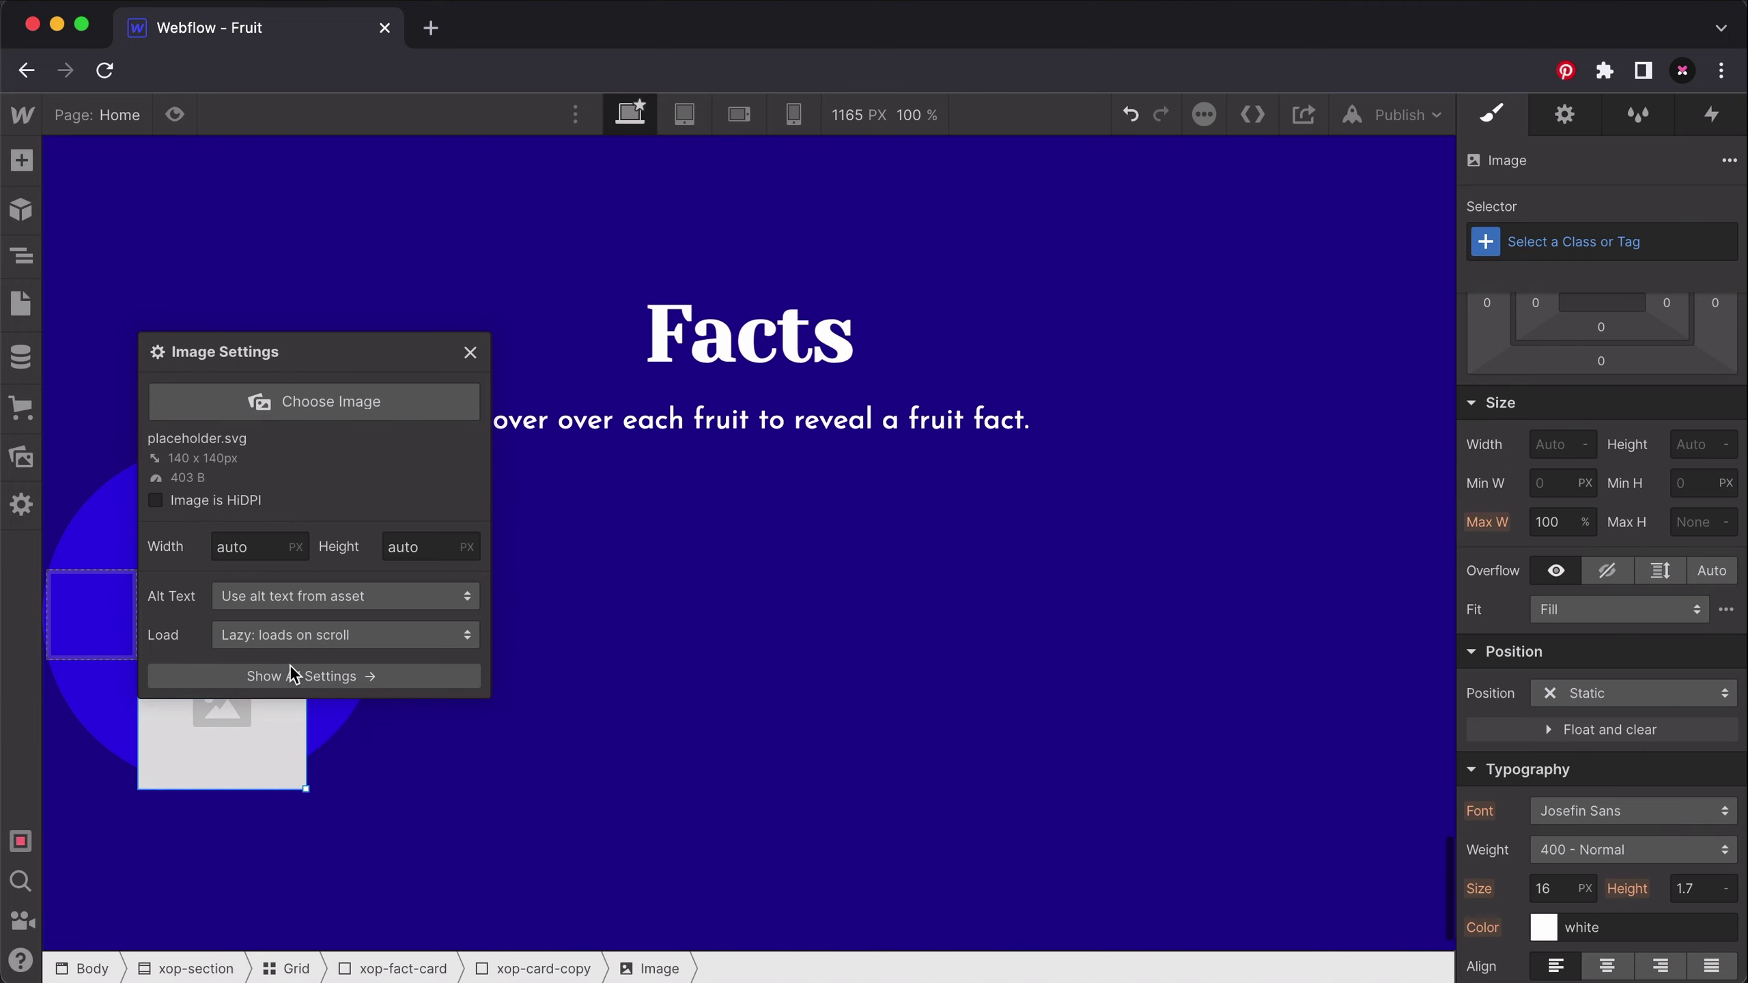
click(262, 403)
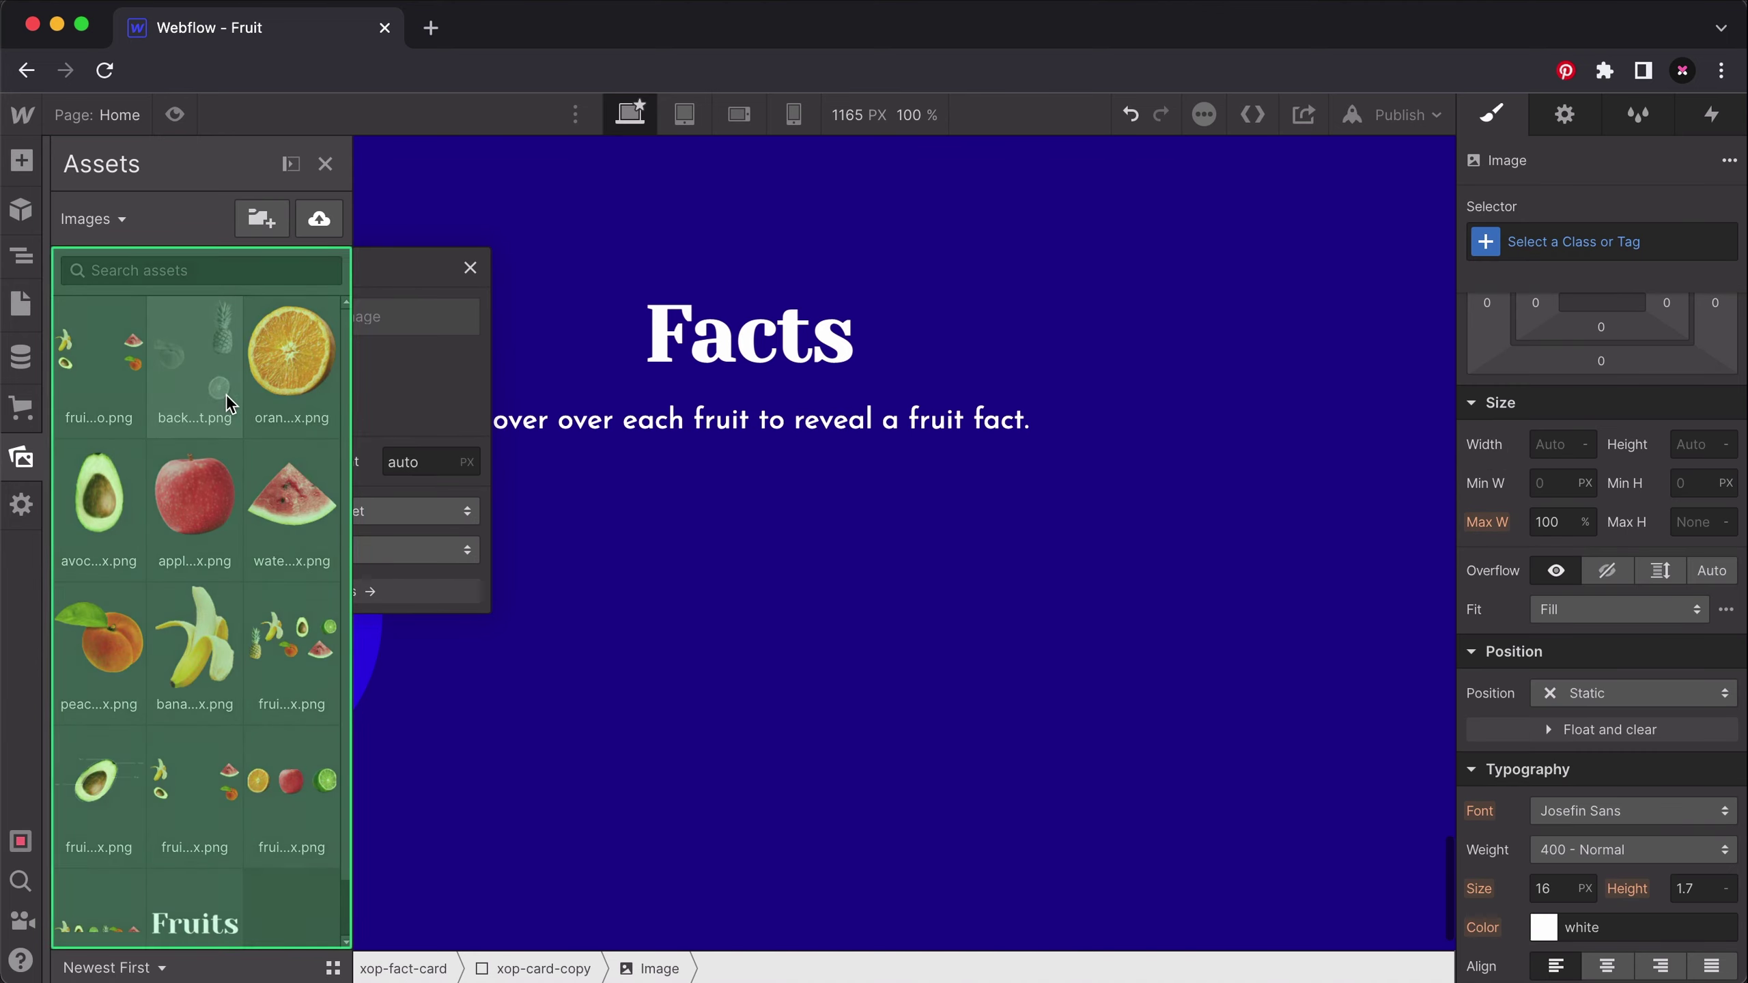
click(194, 641)
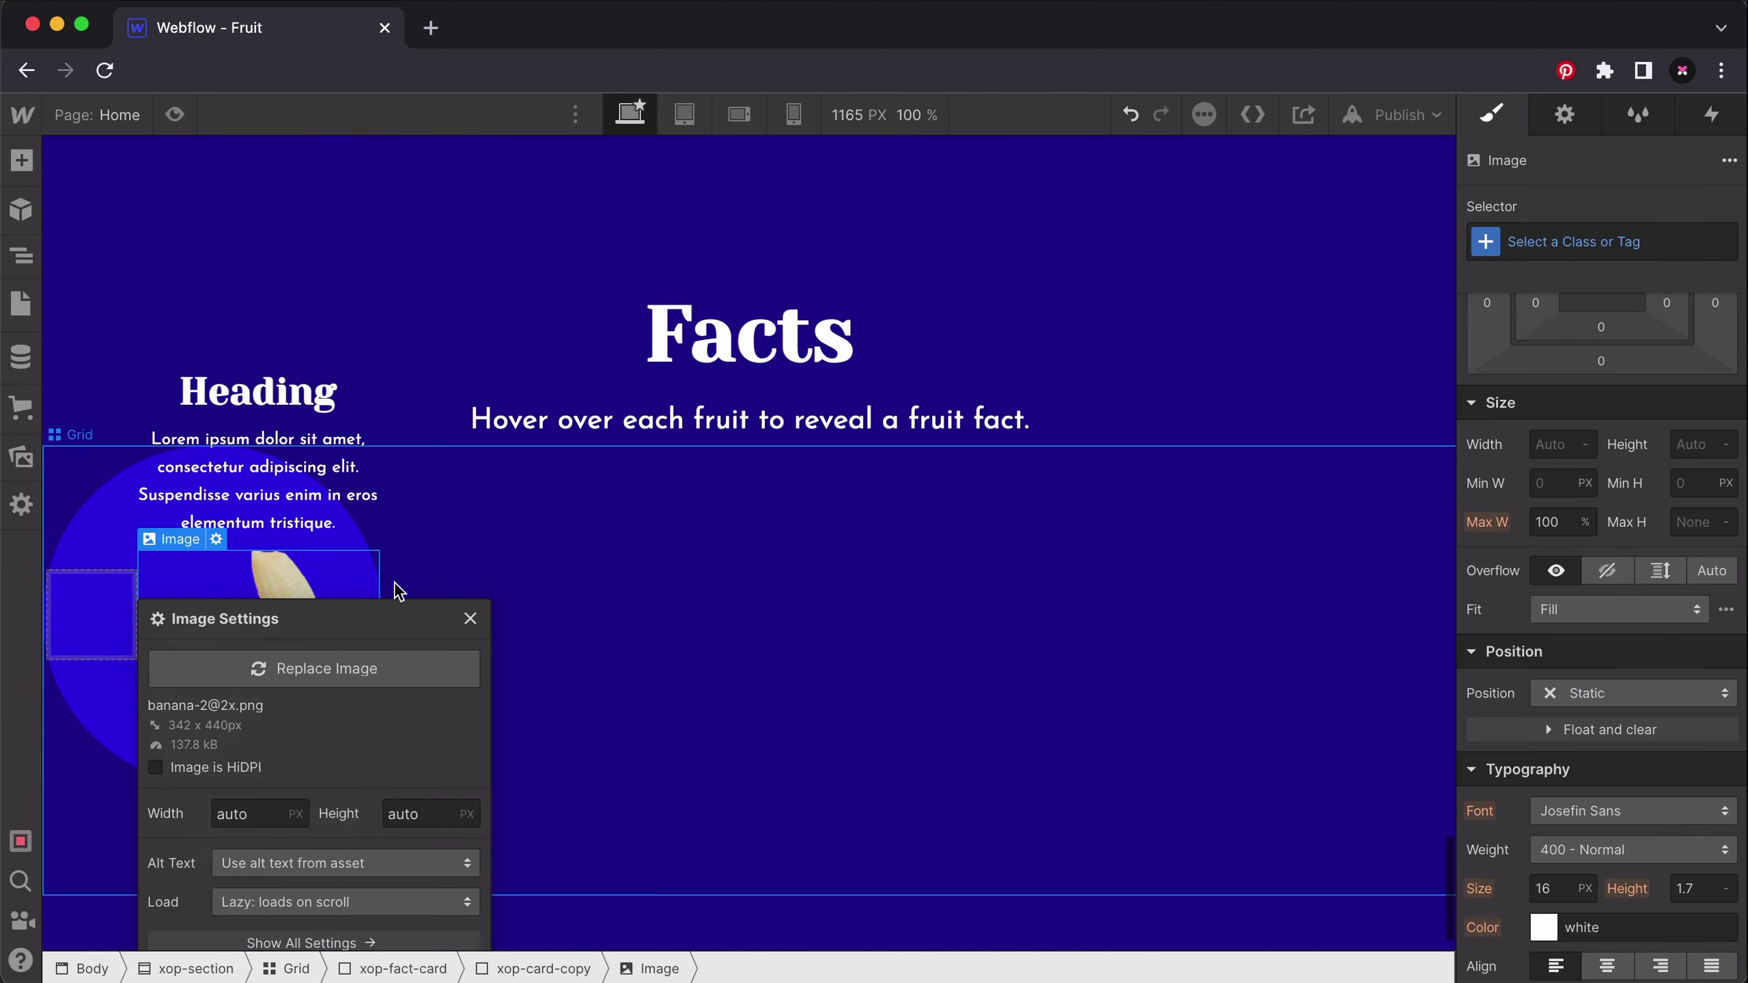
click(198, 762)
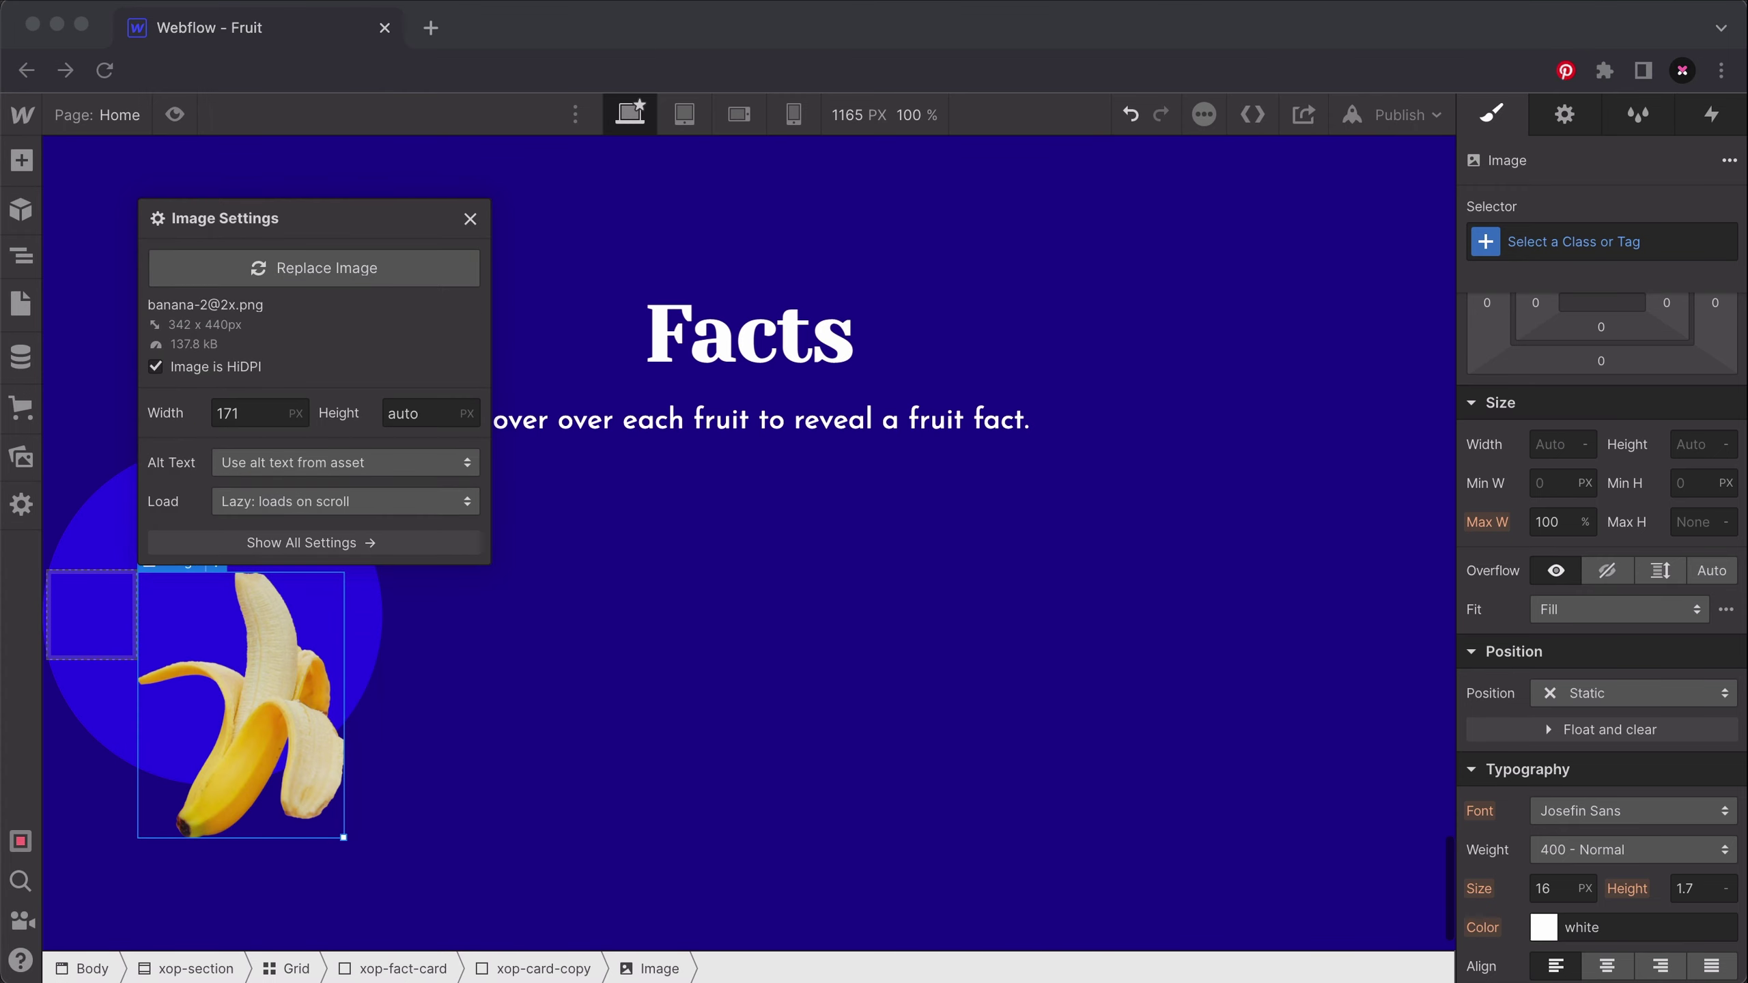
click(318, 691)
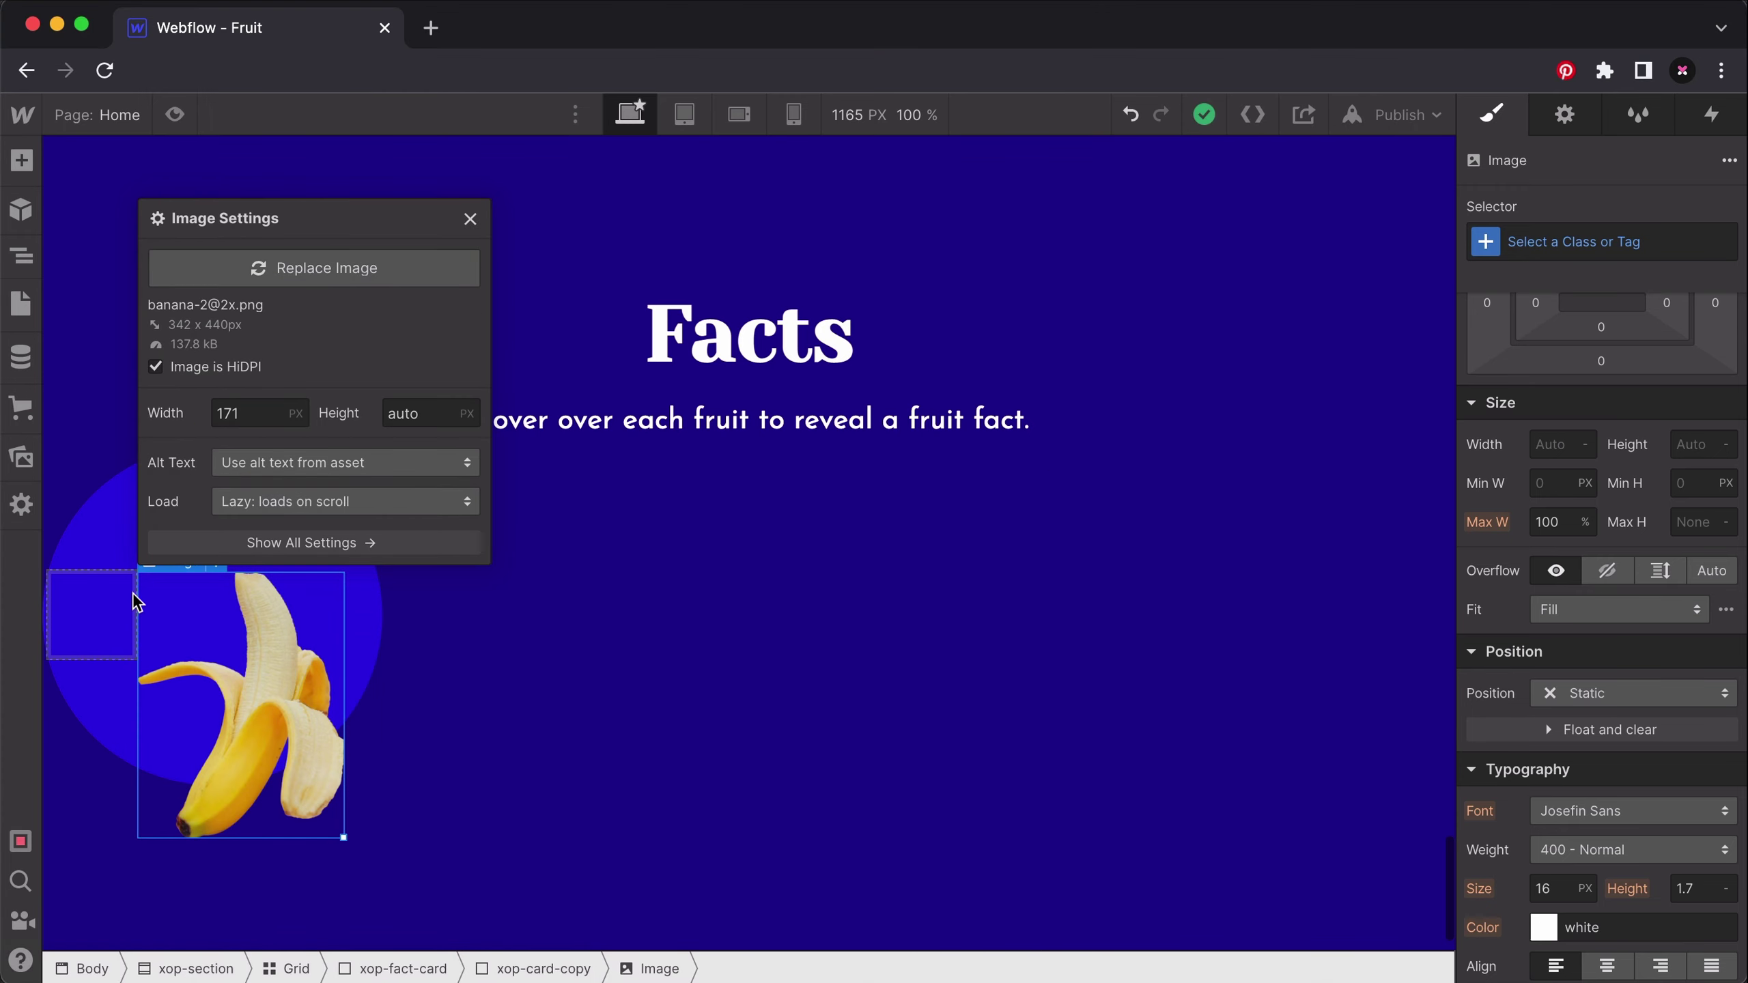
Move the banana Image out of xop-card-copy and nest it inside xop-card-img, then select the Facts grid.
click(22, 256)
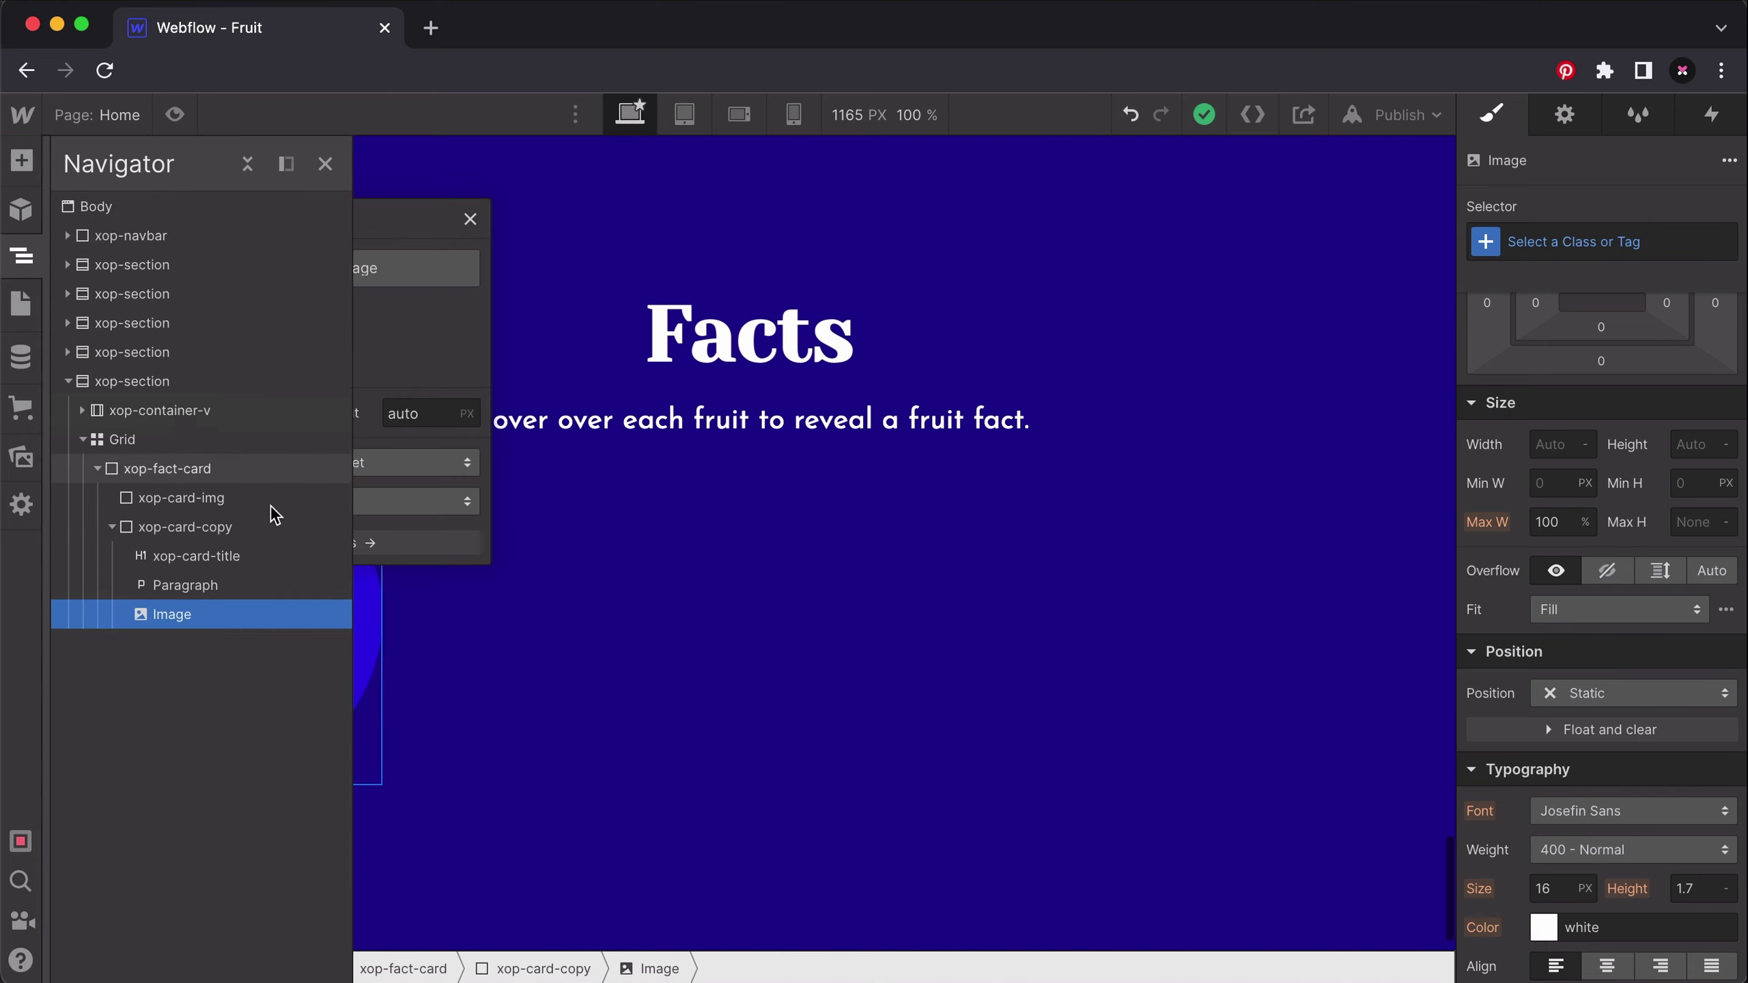
drag(184, 618, 114, 558)
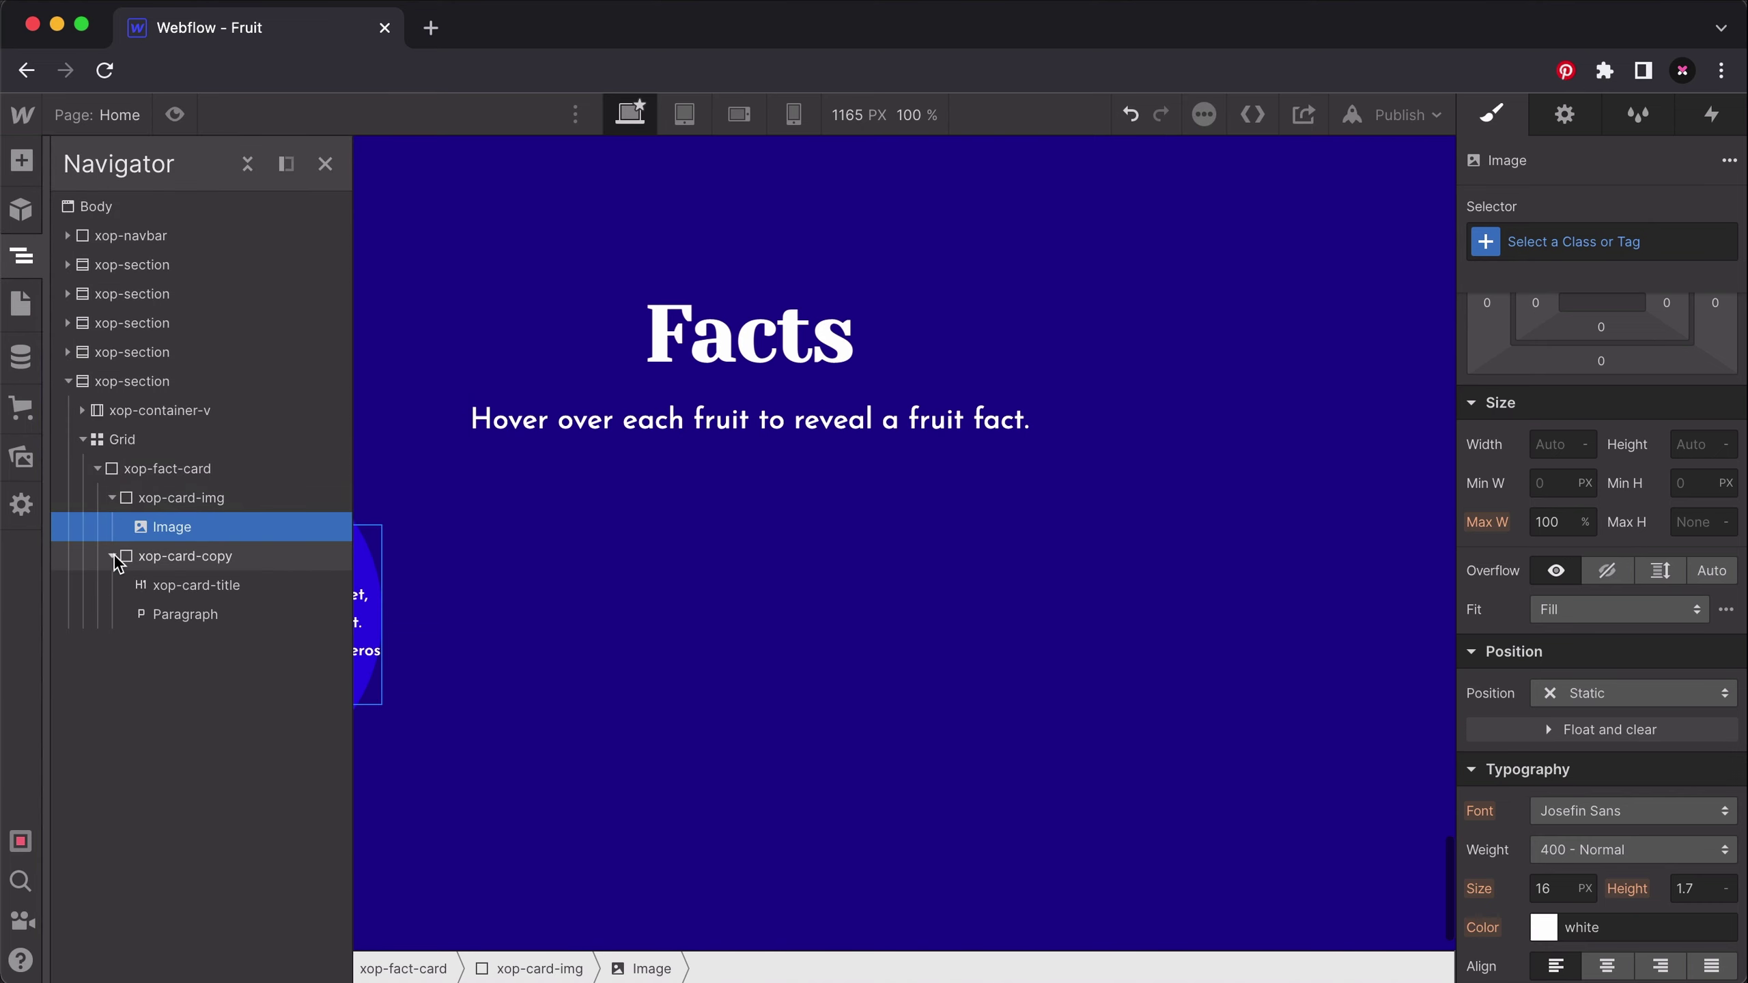
click(112, 498)
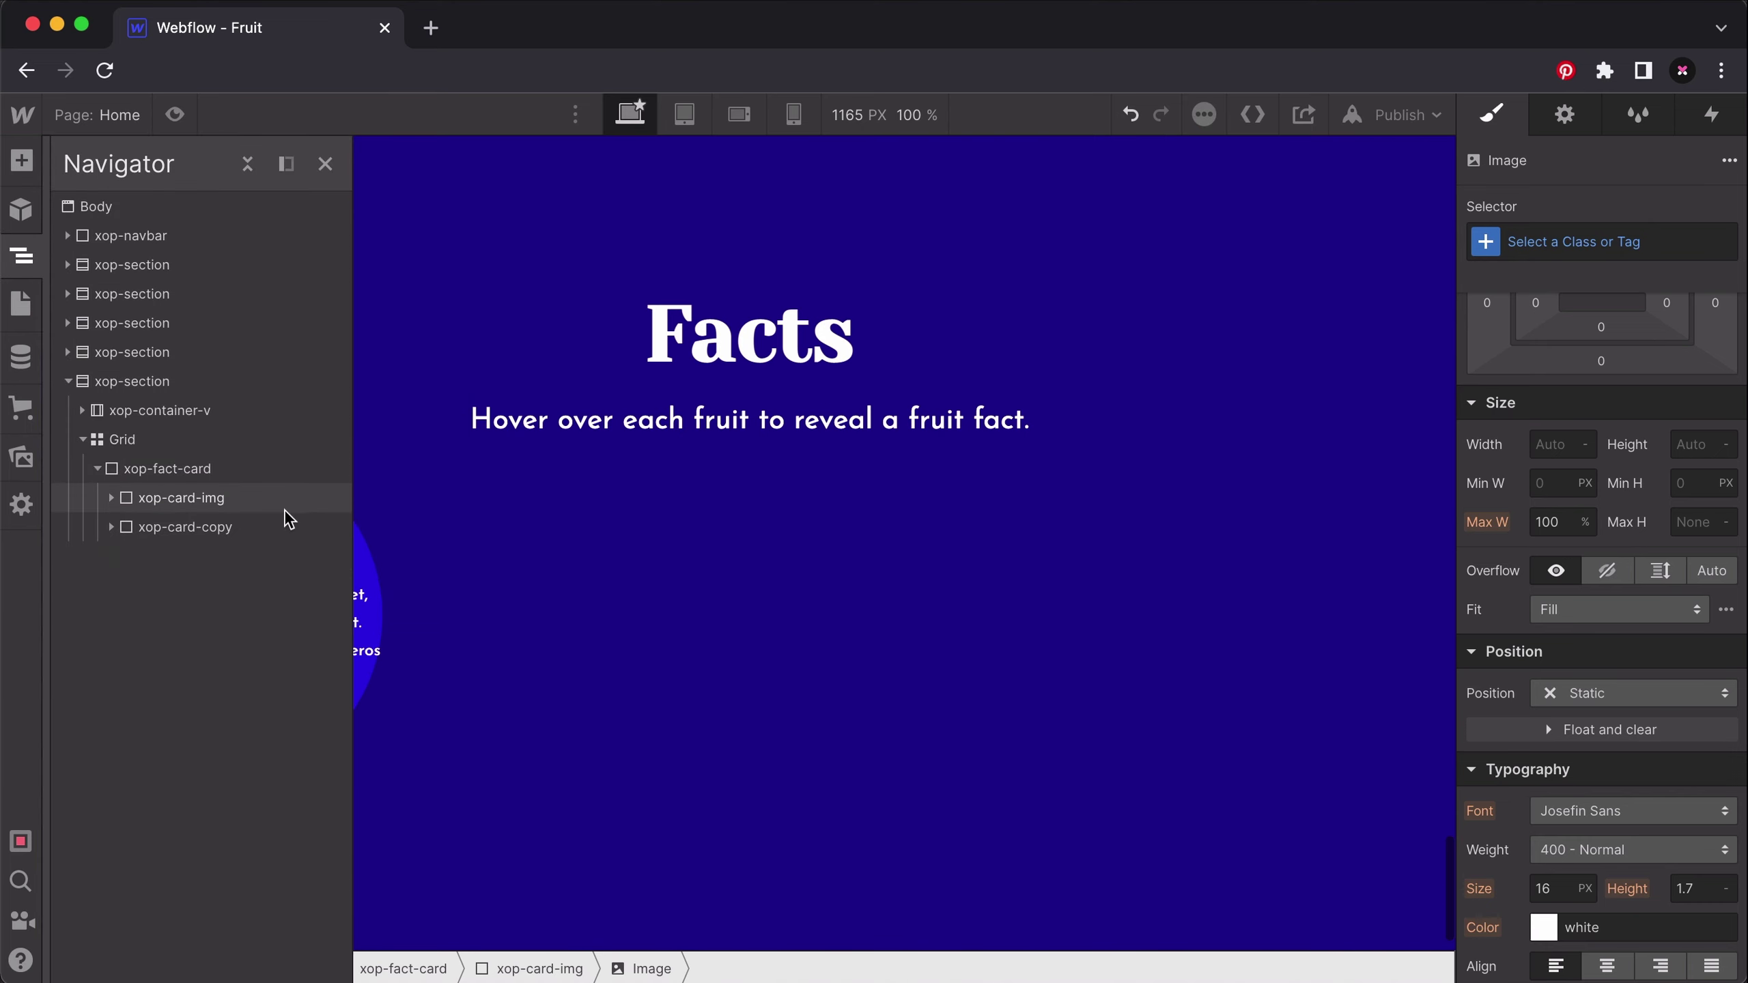
click(472, 530)
click(25, 259)
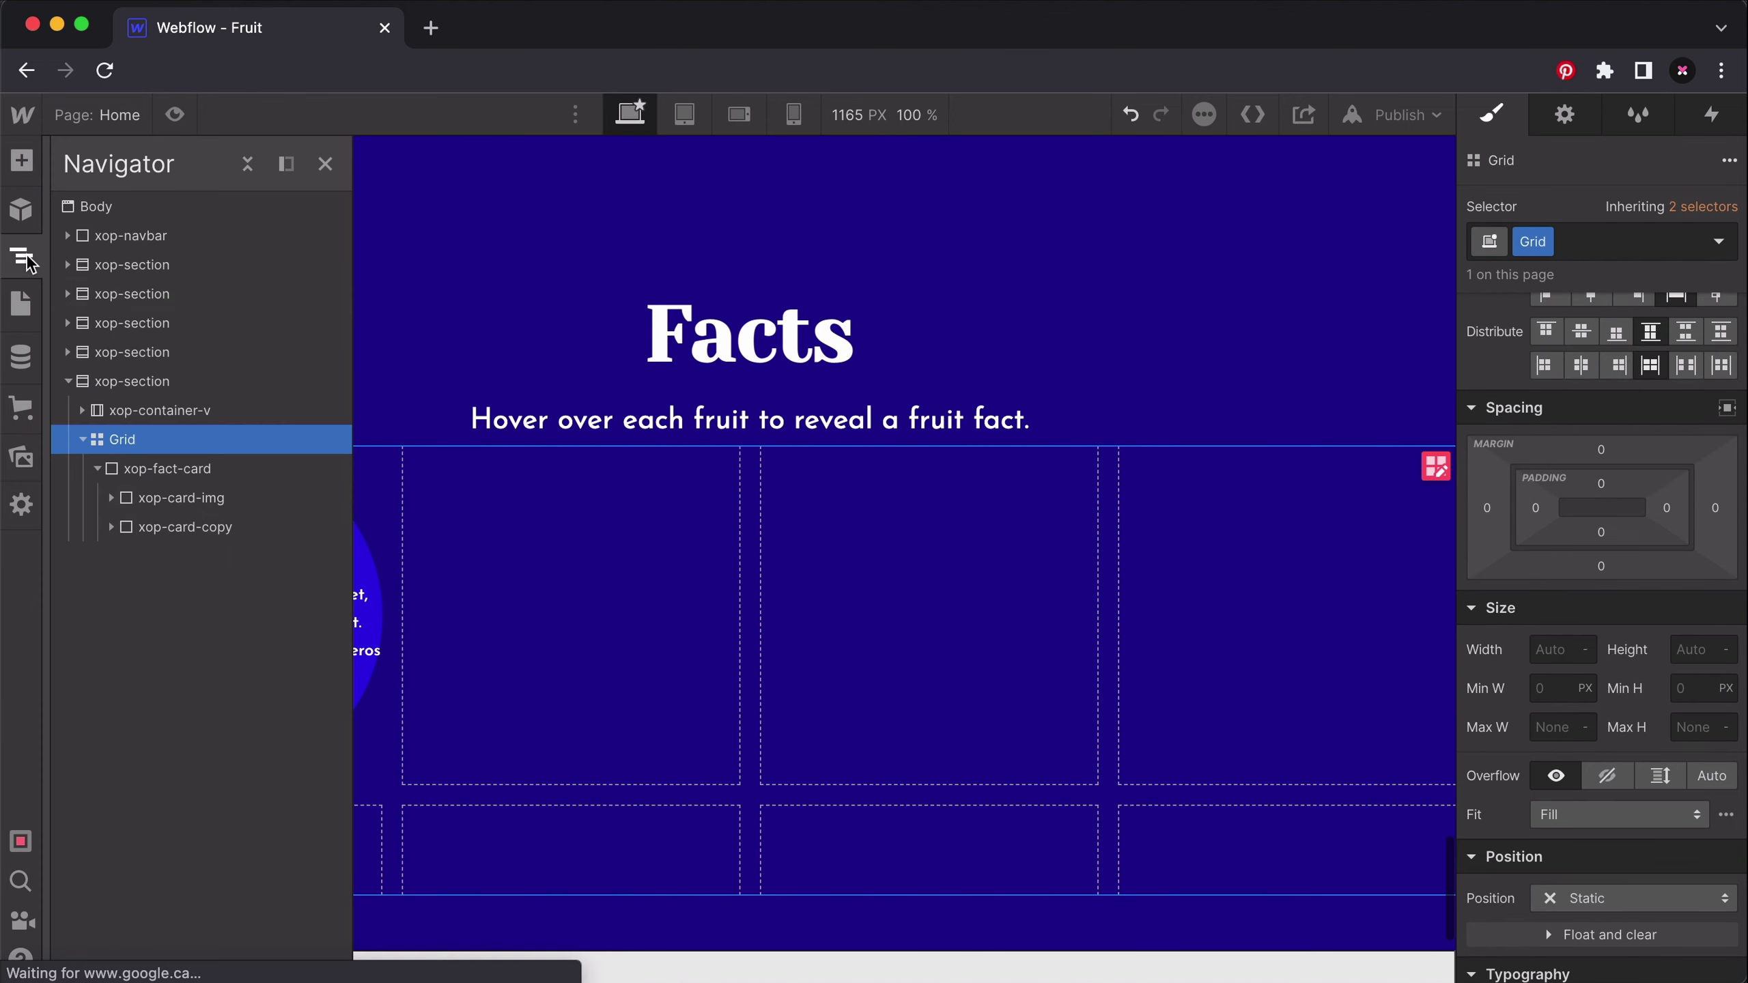
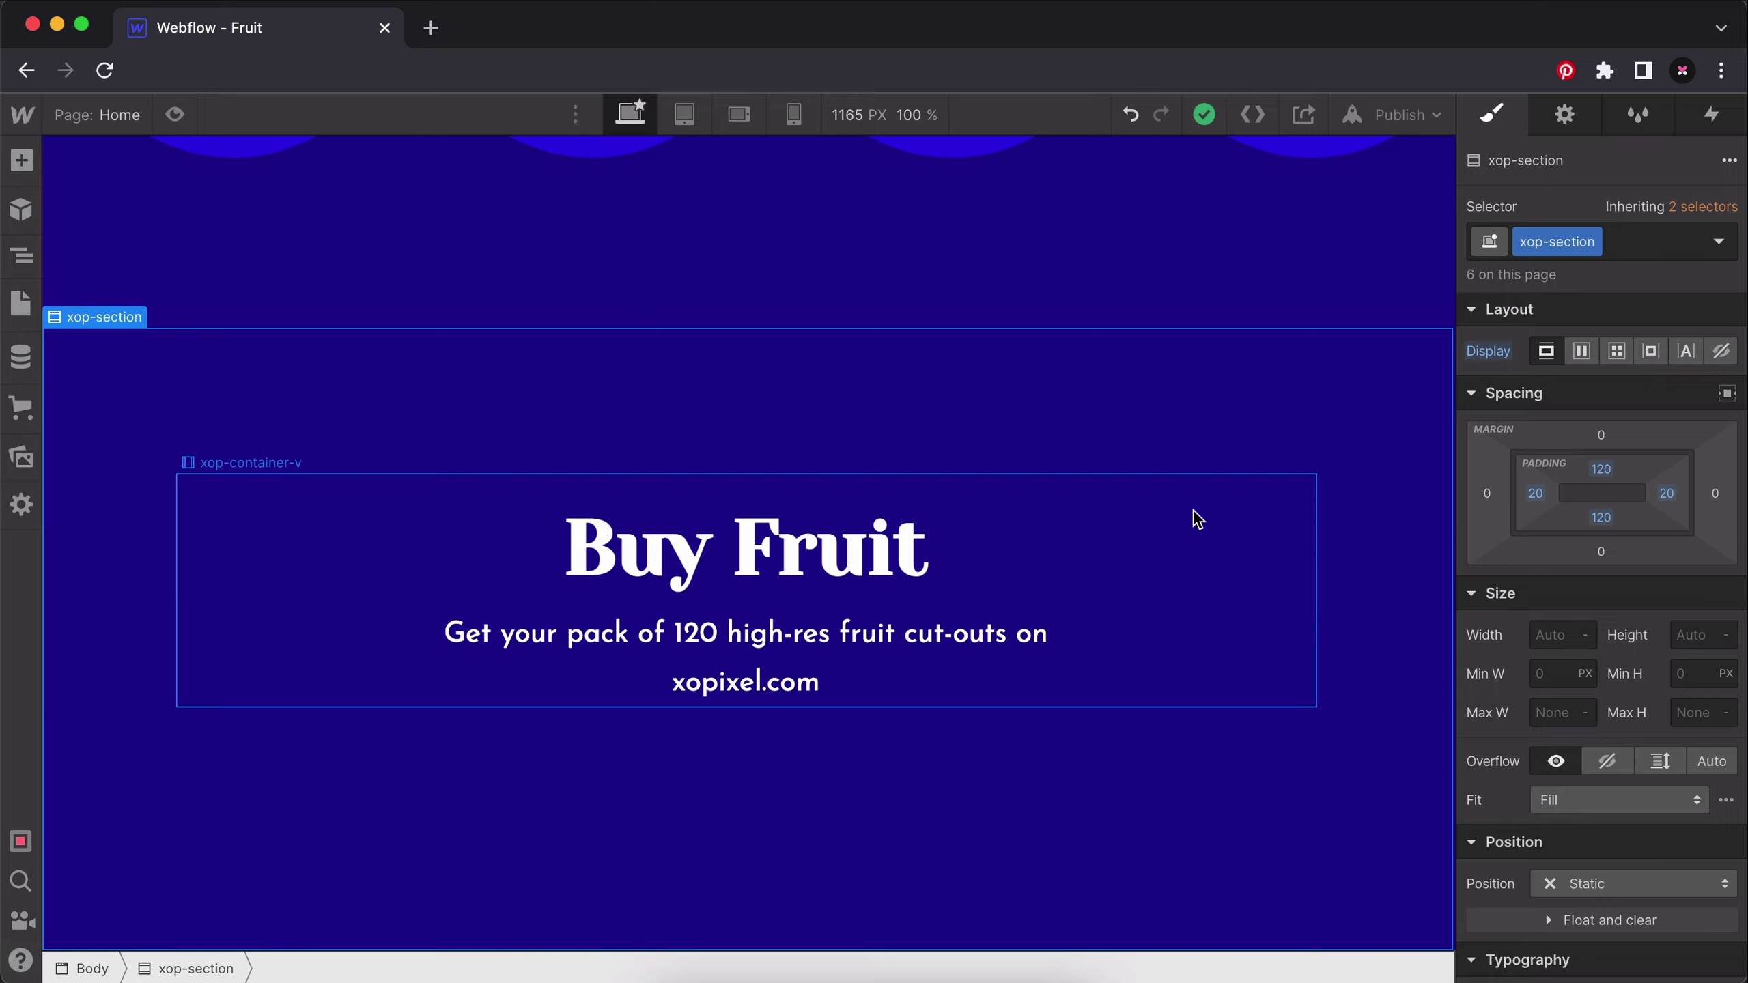
Add a combo class named cta to the Buy Fruit section's xop-section class.
scroll(1528, 695, down, 10)
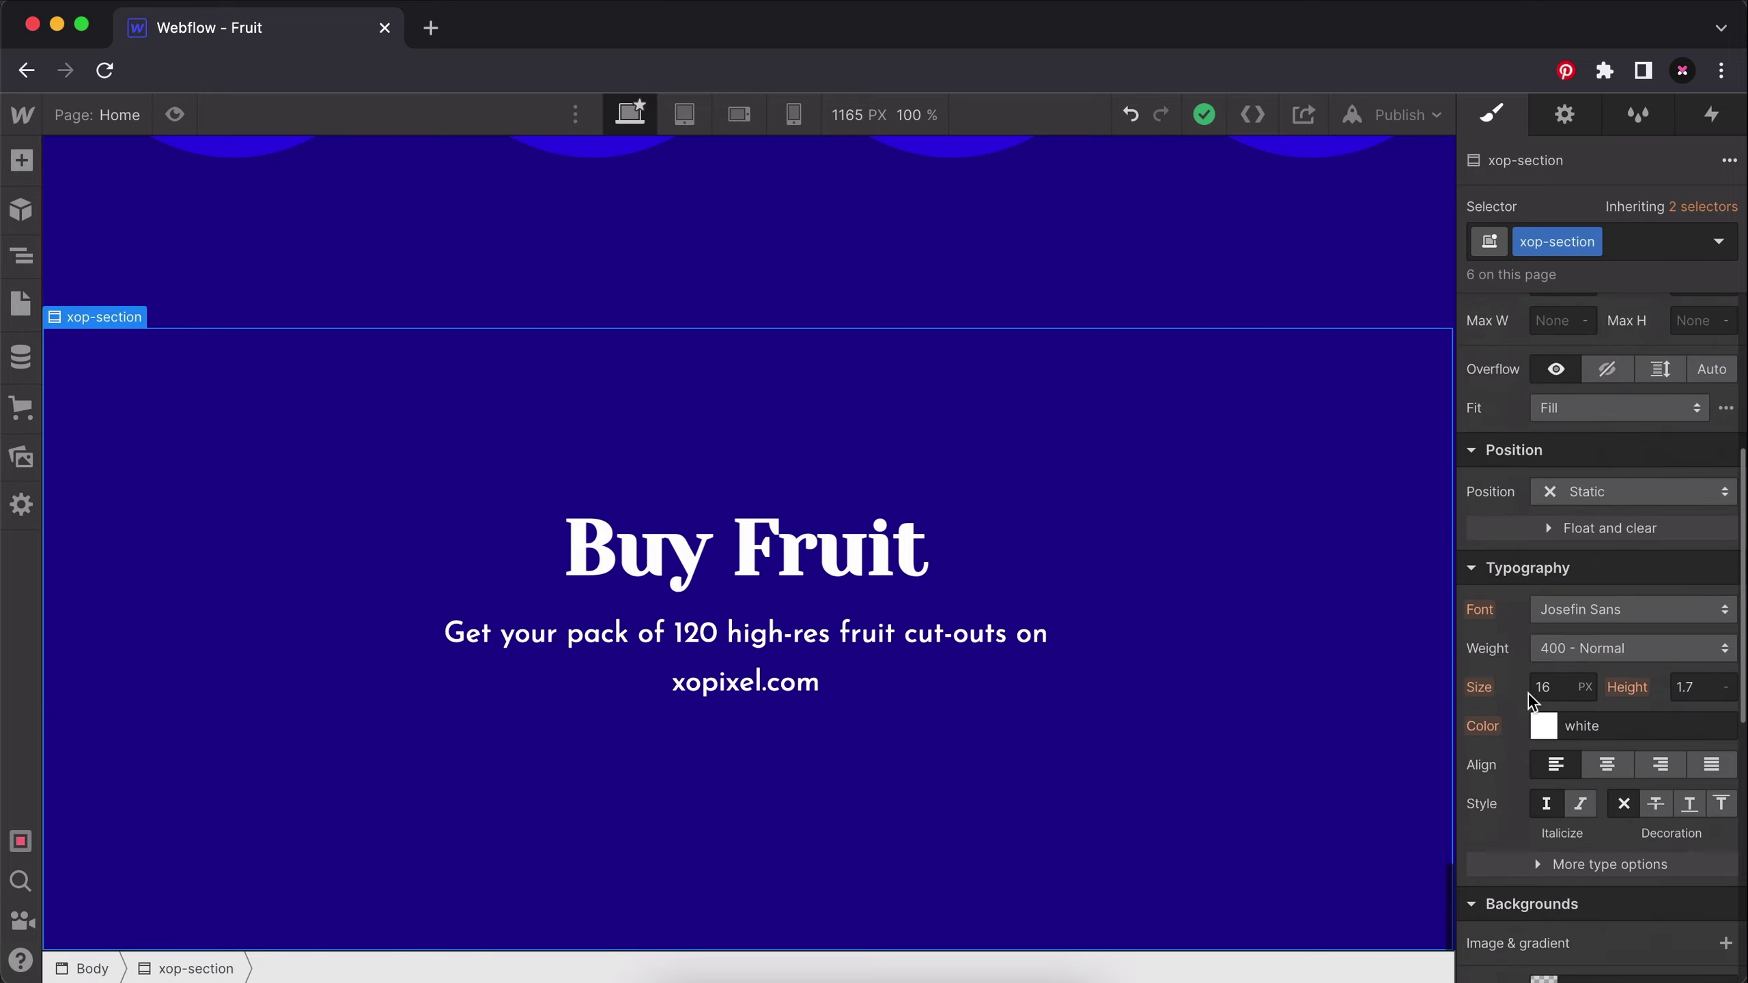
scroll(1526, 695, down, 2)
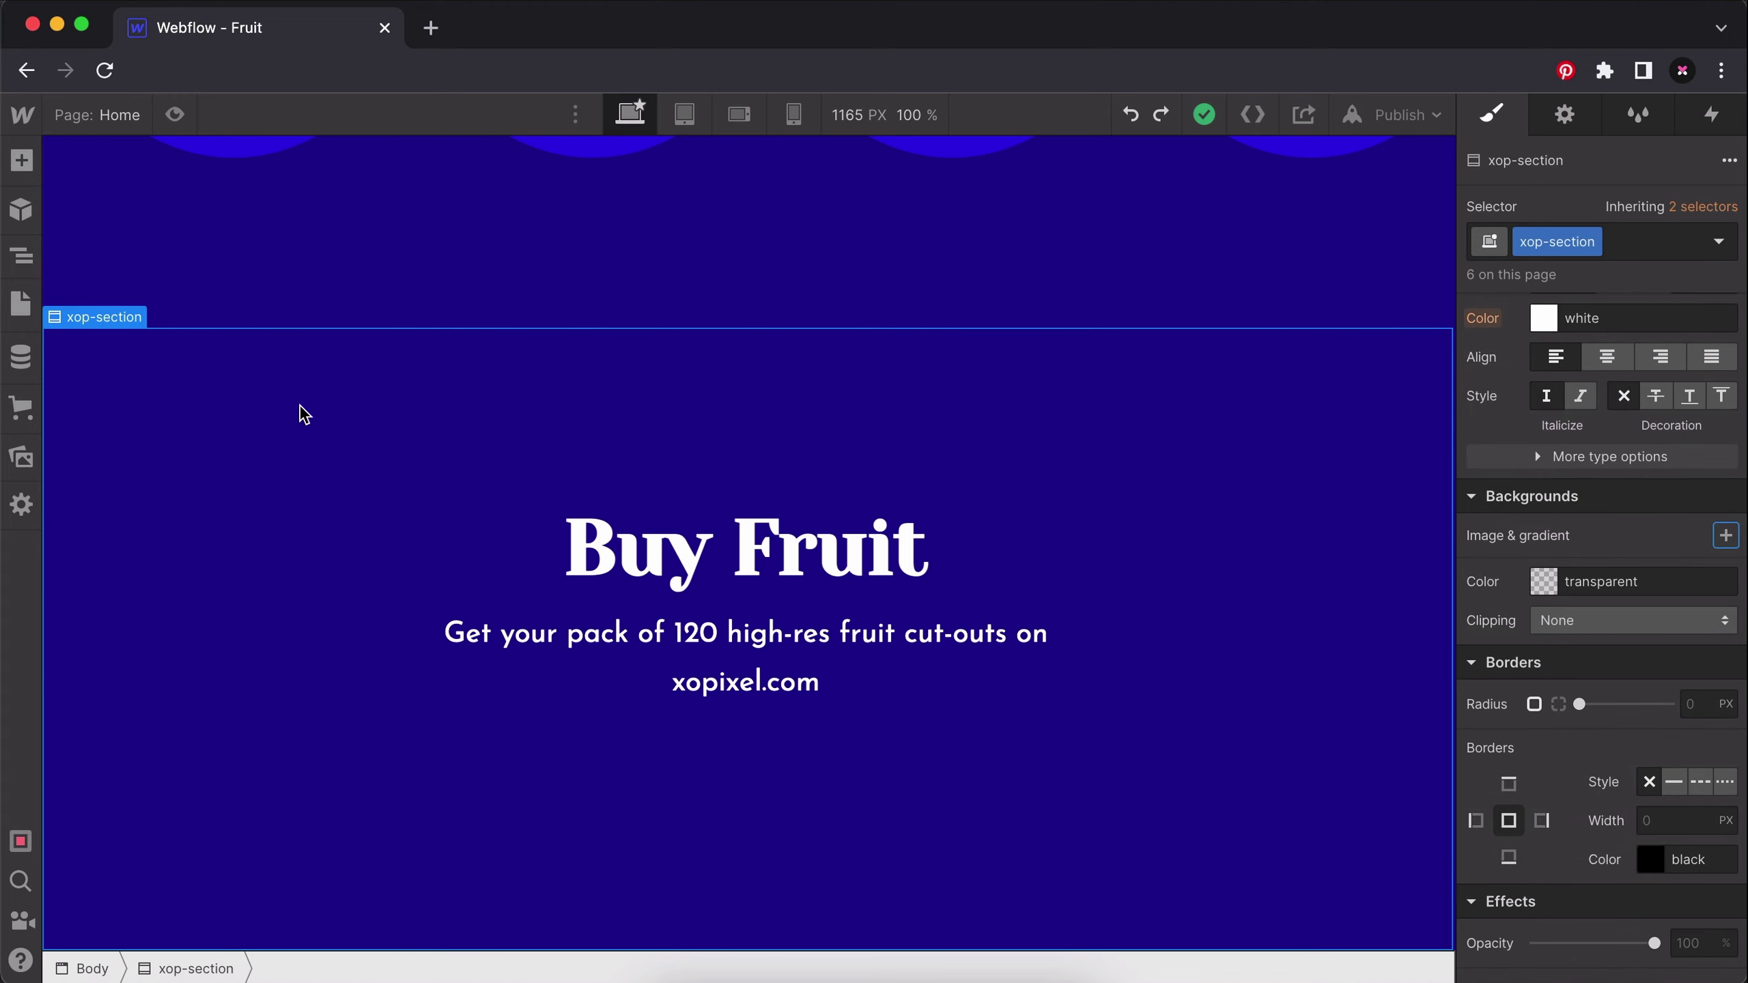
scroll(302, 413, up, 2)
scroll(302, 413, up, 20)
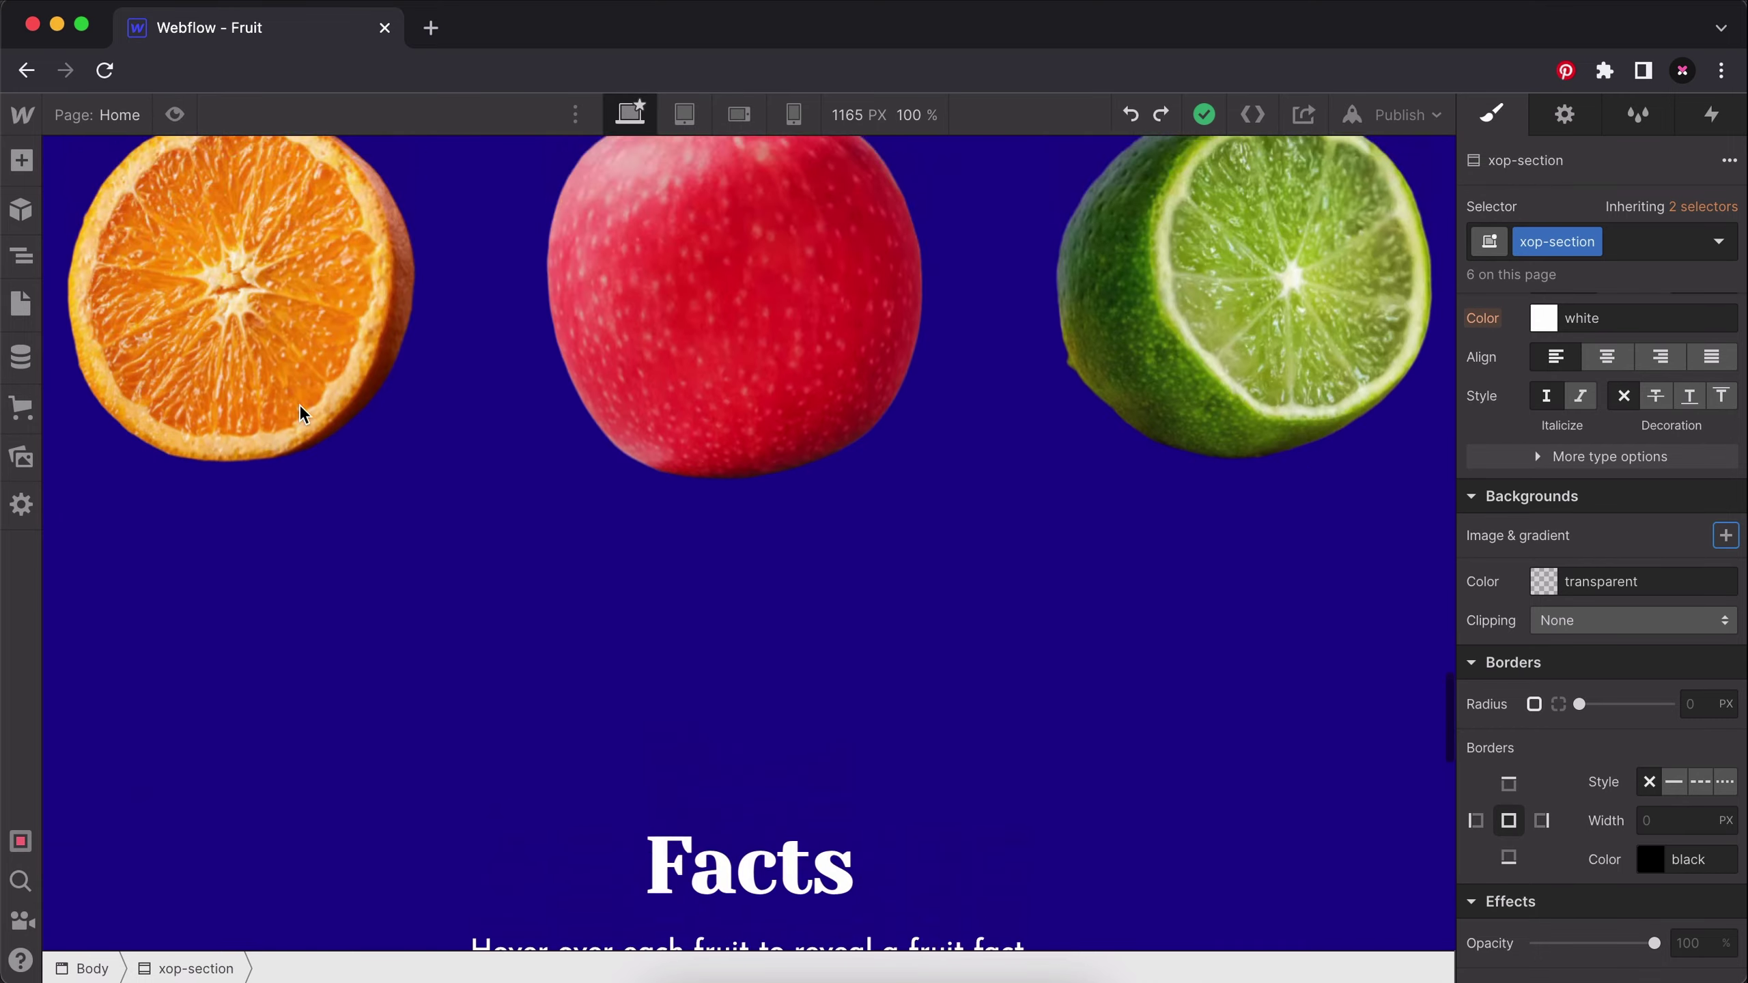
scroll(302, 413, up, 5)
scroll(302, 413, down, 20)
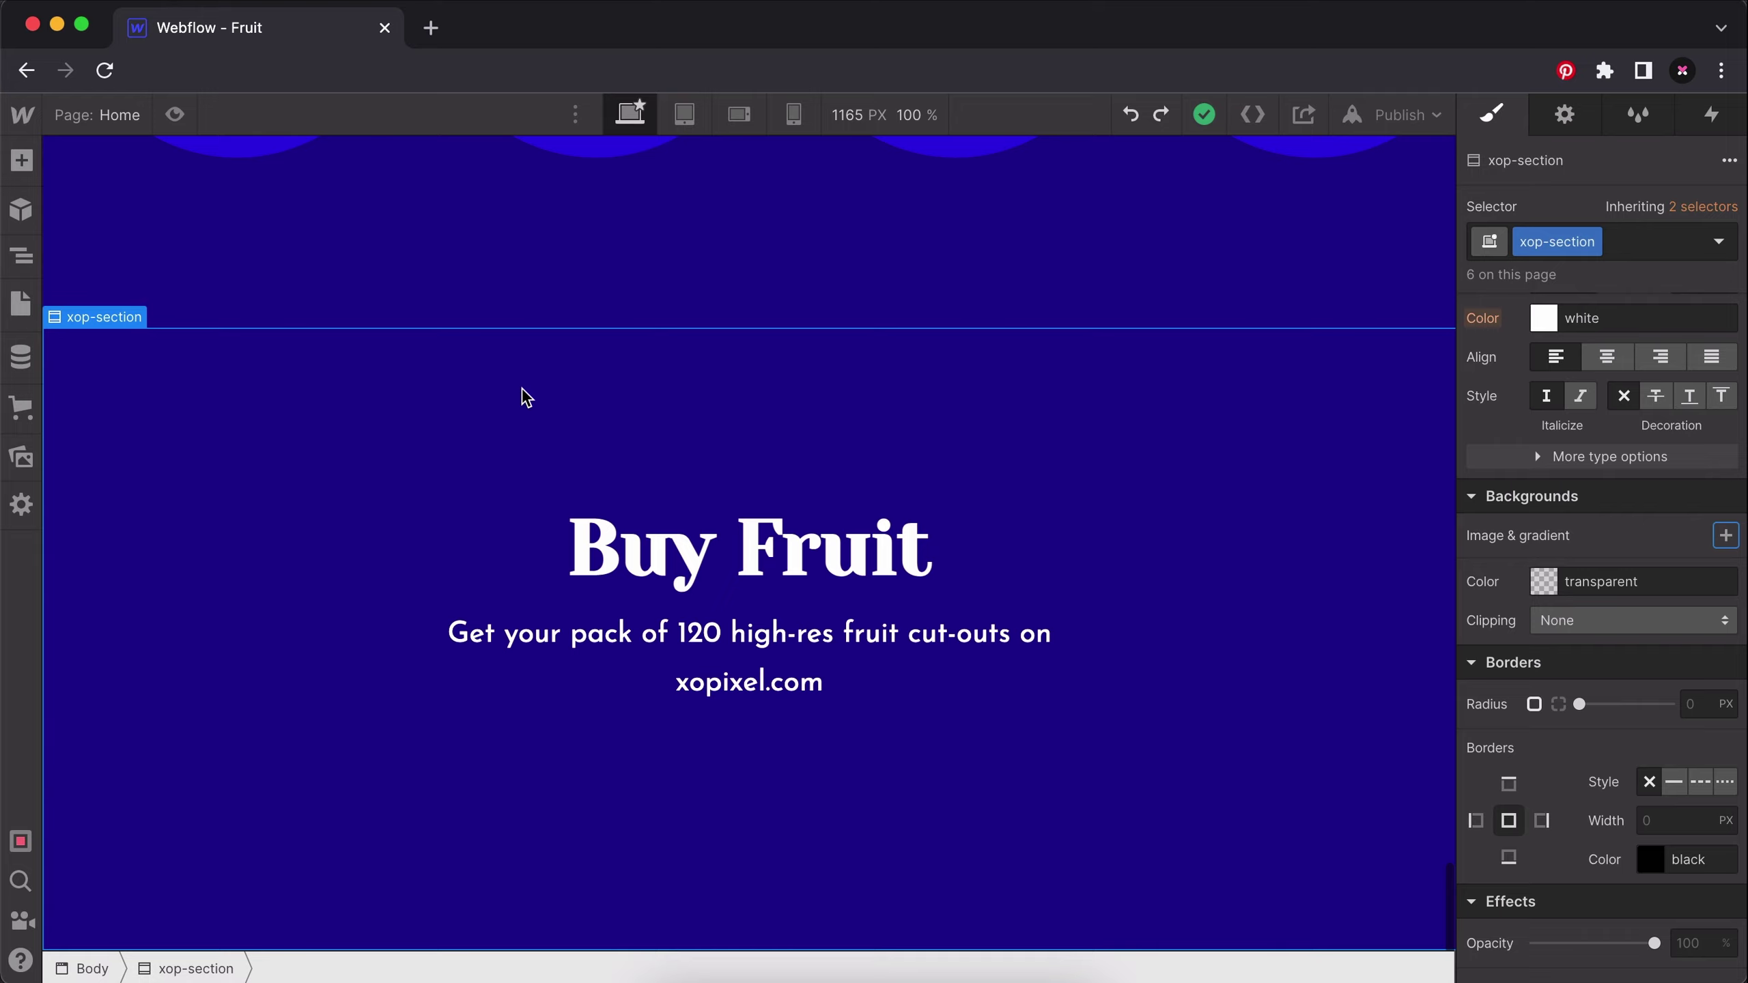
click(1628, 243)
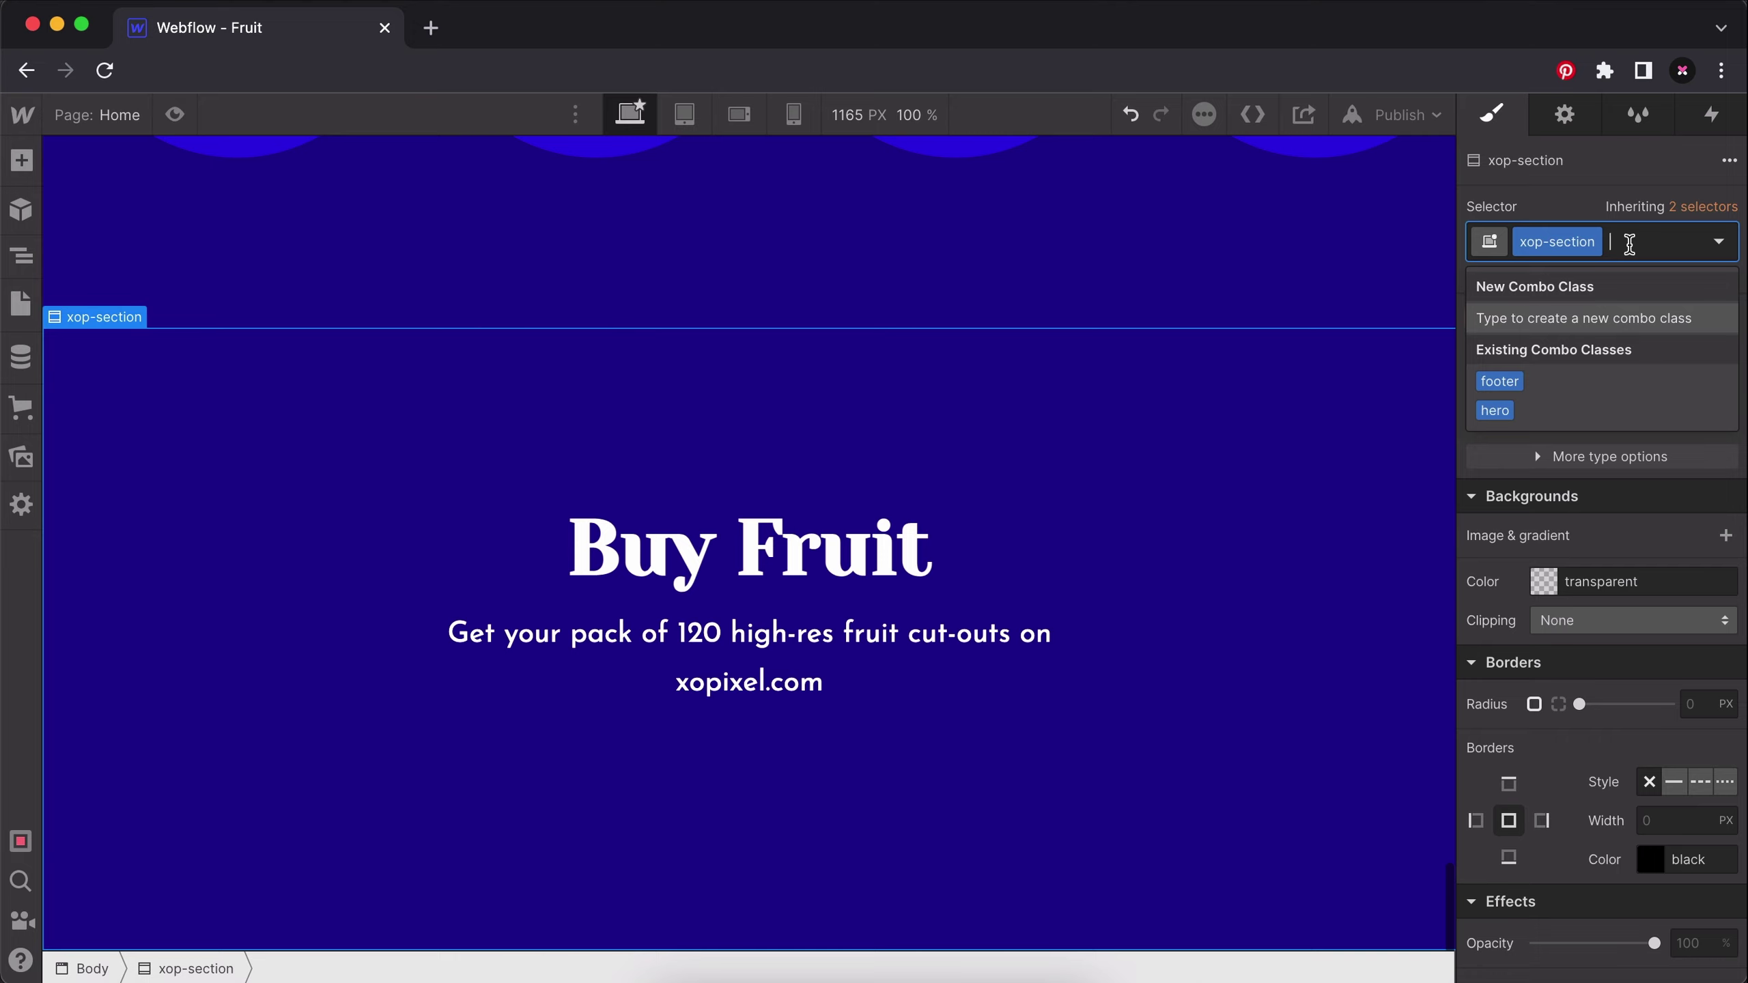
text(cta)
key(Return)
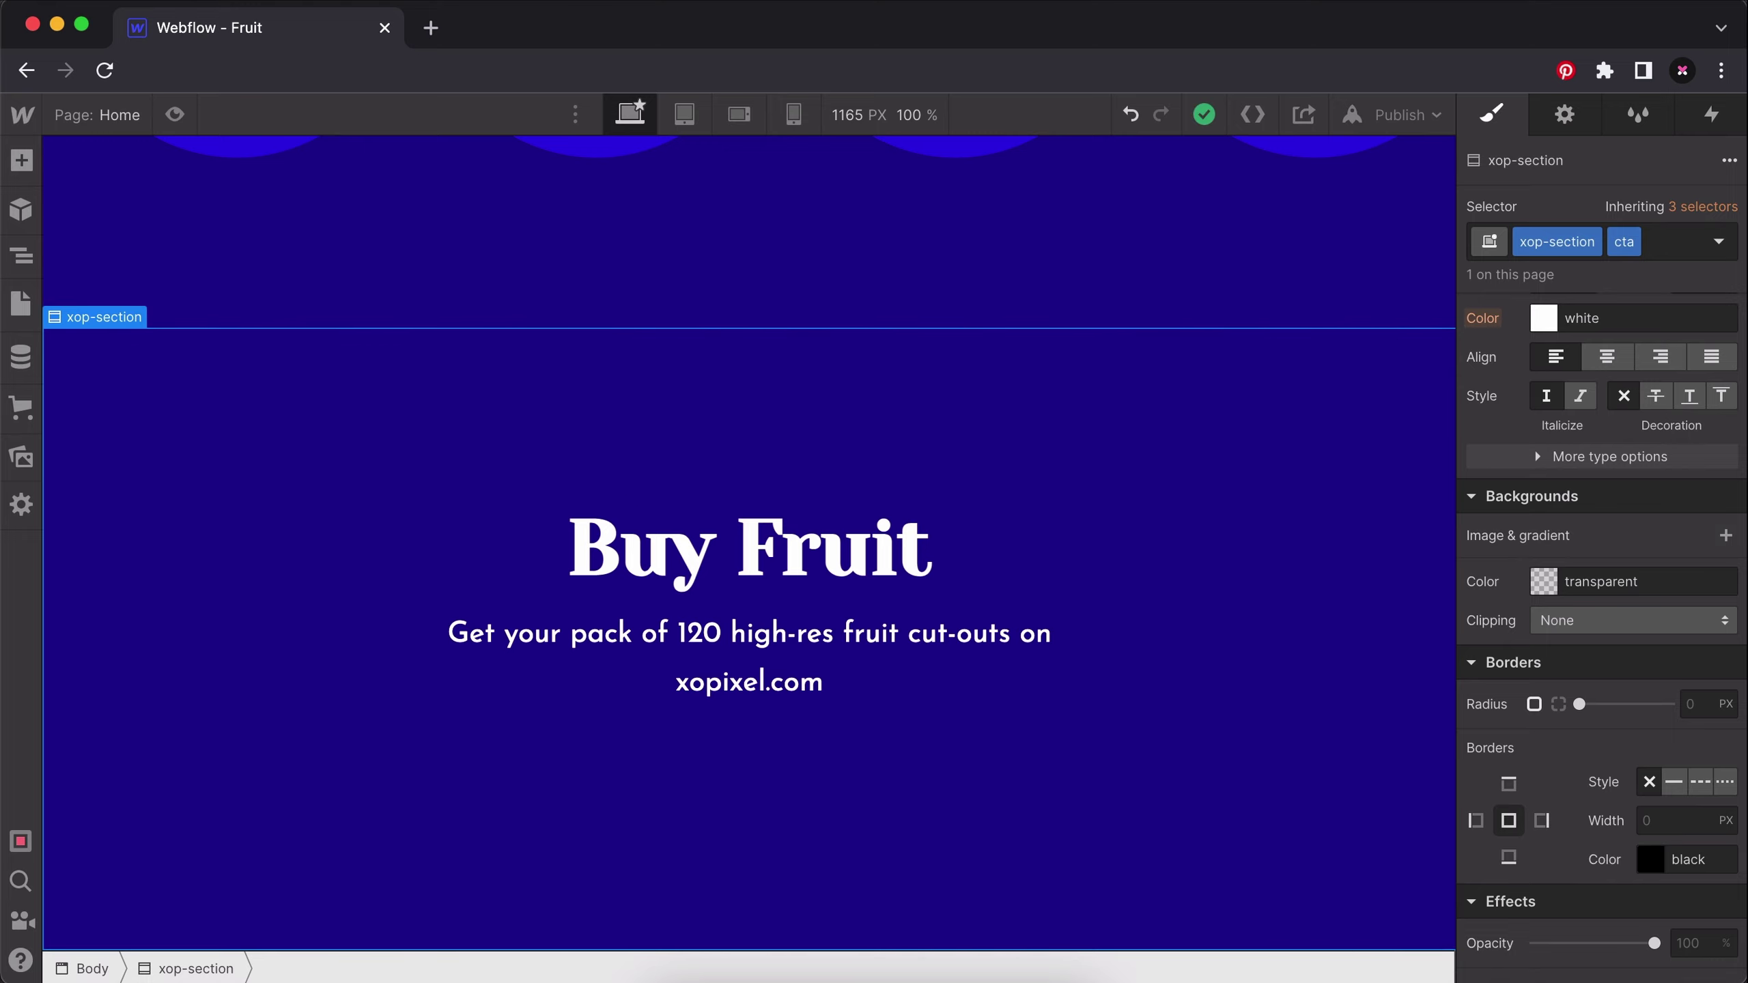
click(1725, 536)
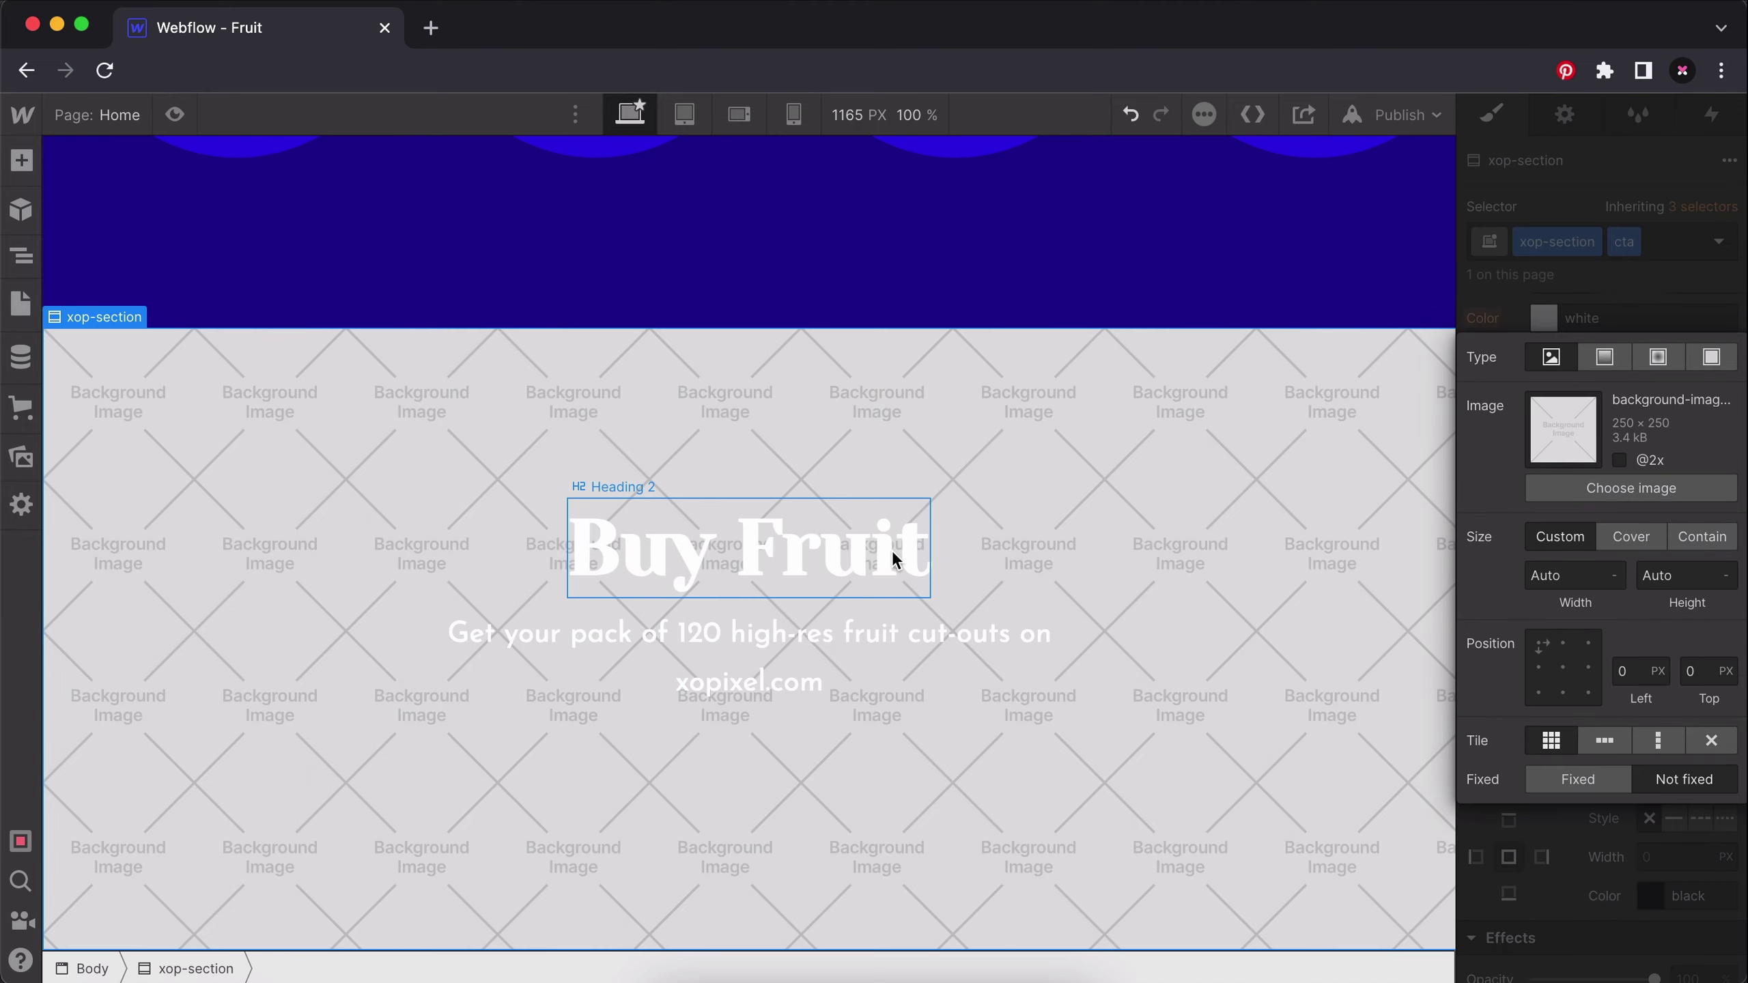
click(1638, 495)
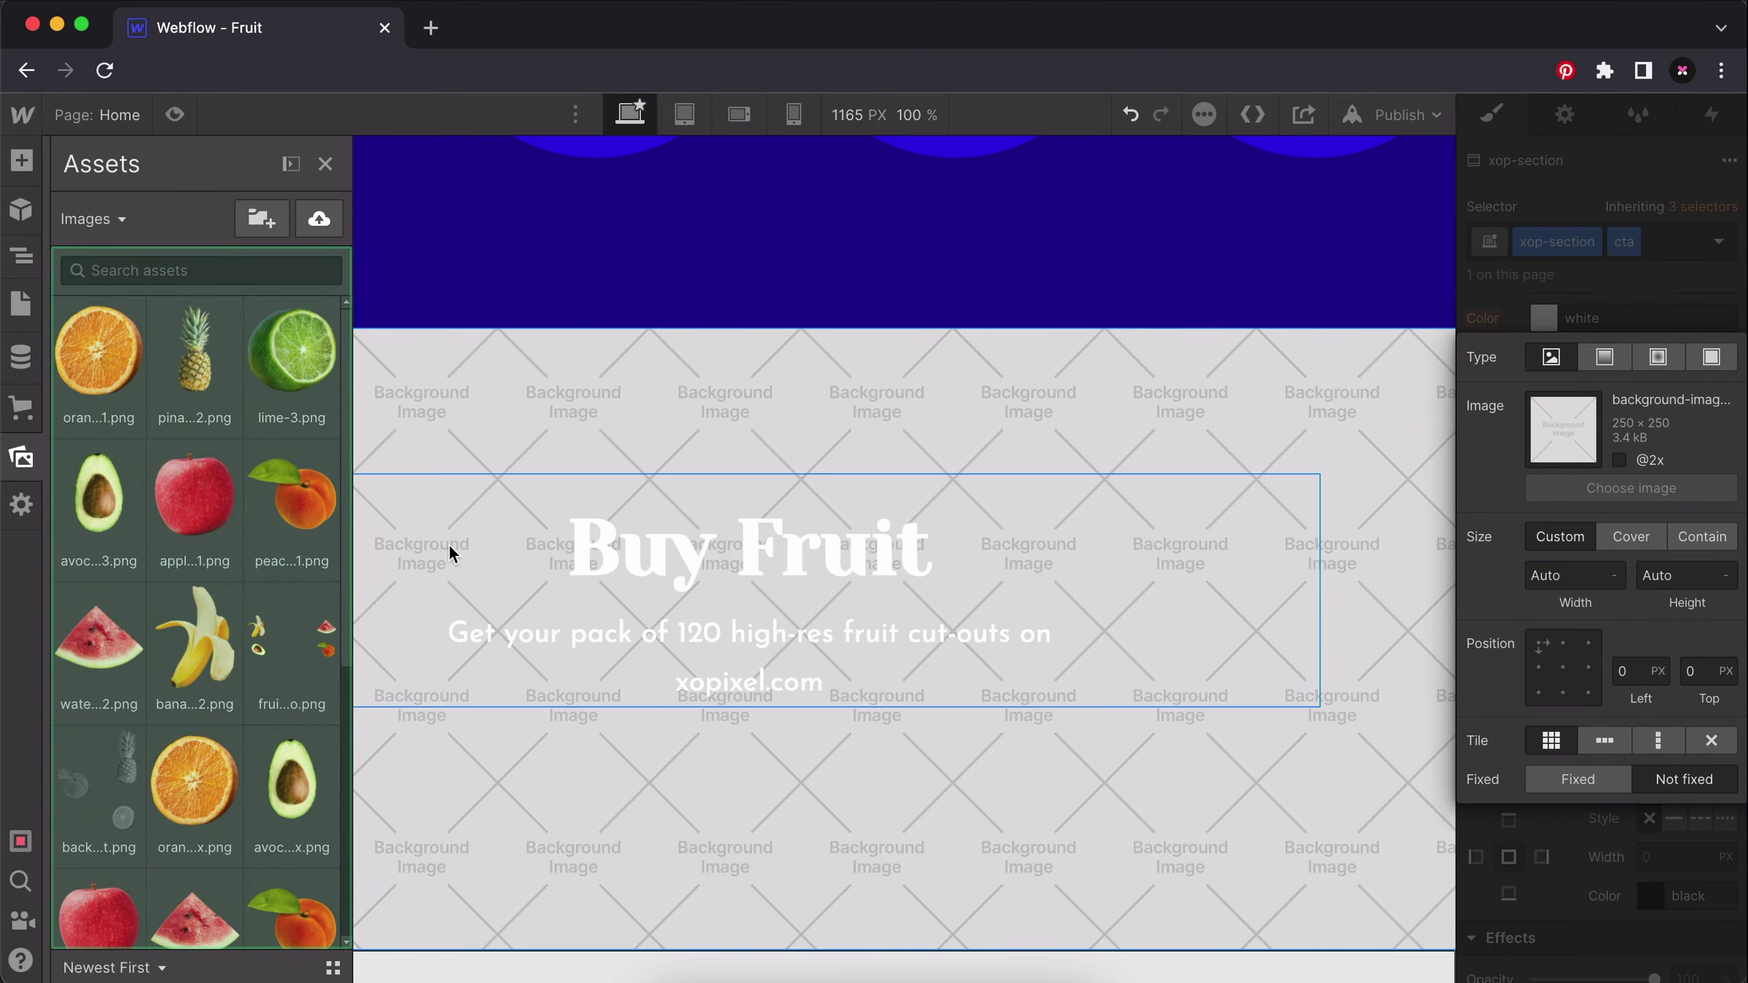
scroll(260, 697, down, 5)
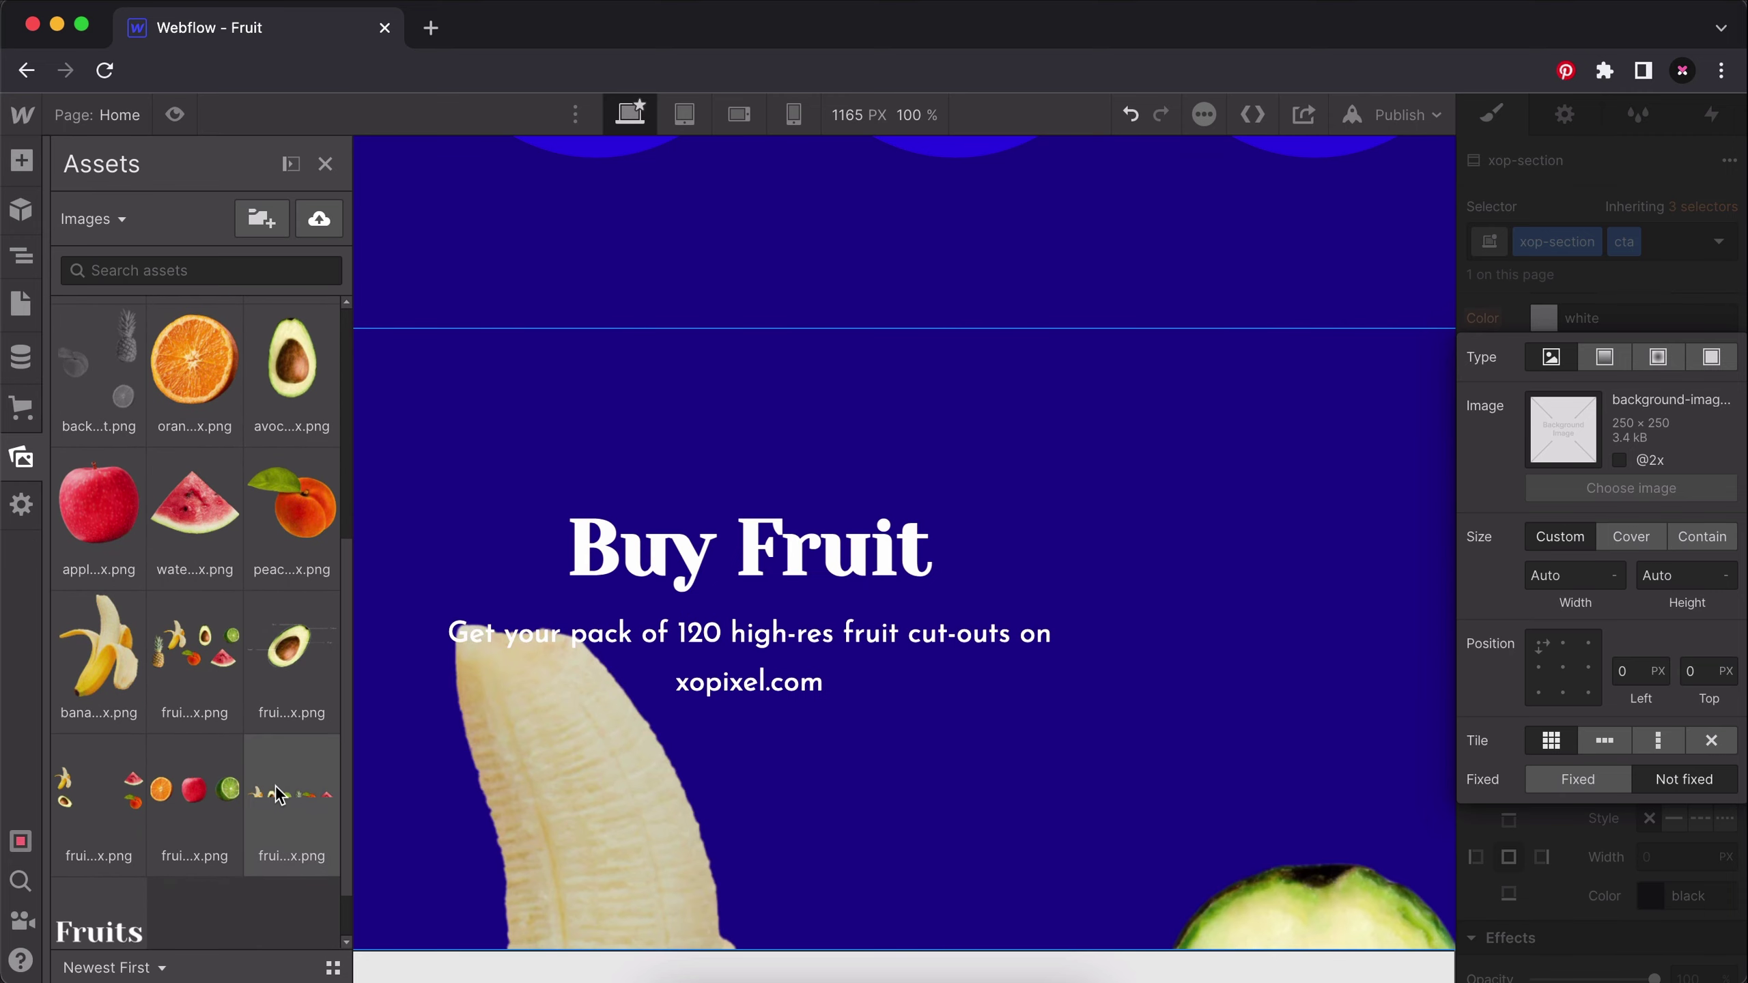
click(279, 795)
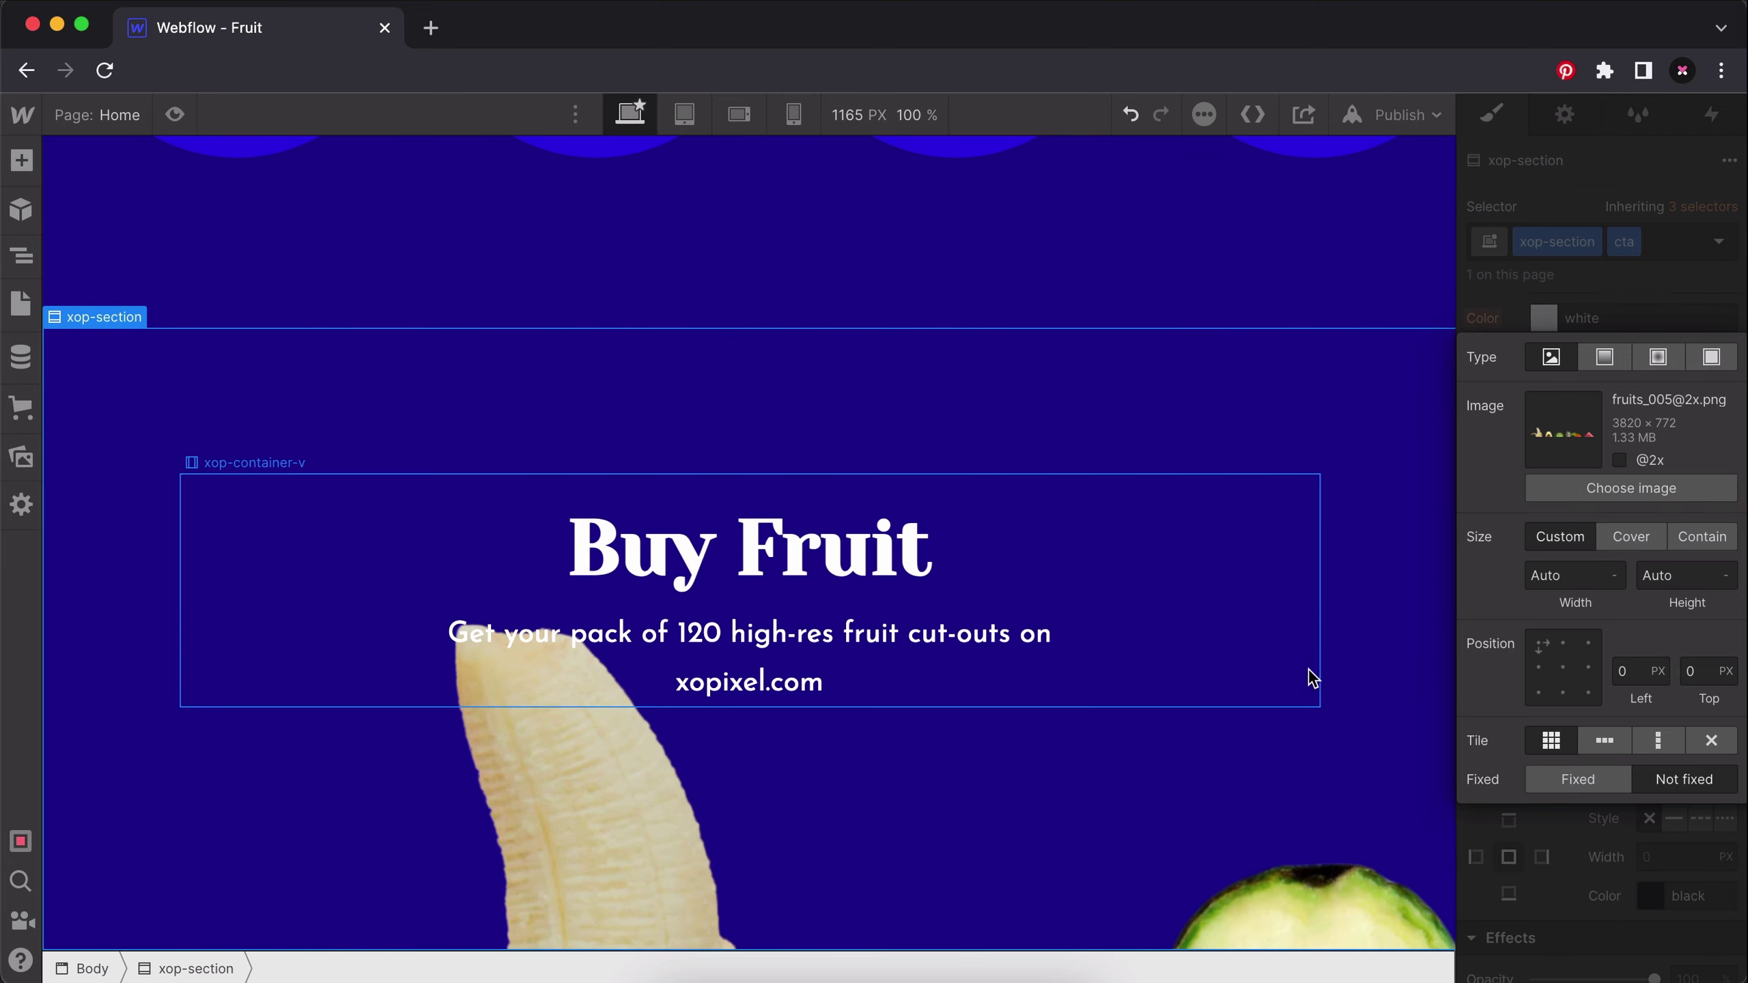
click(1618, 460)
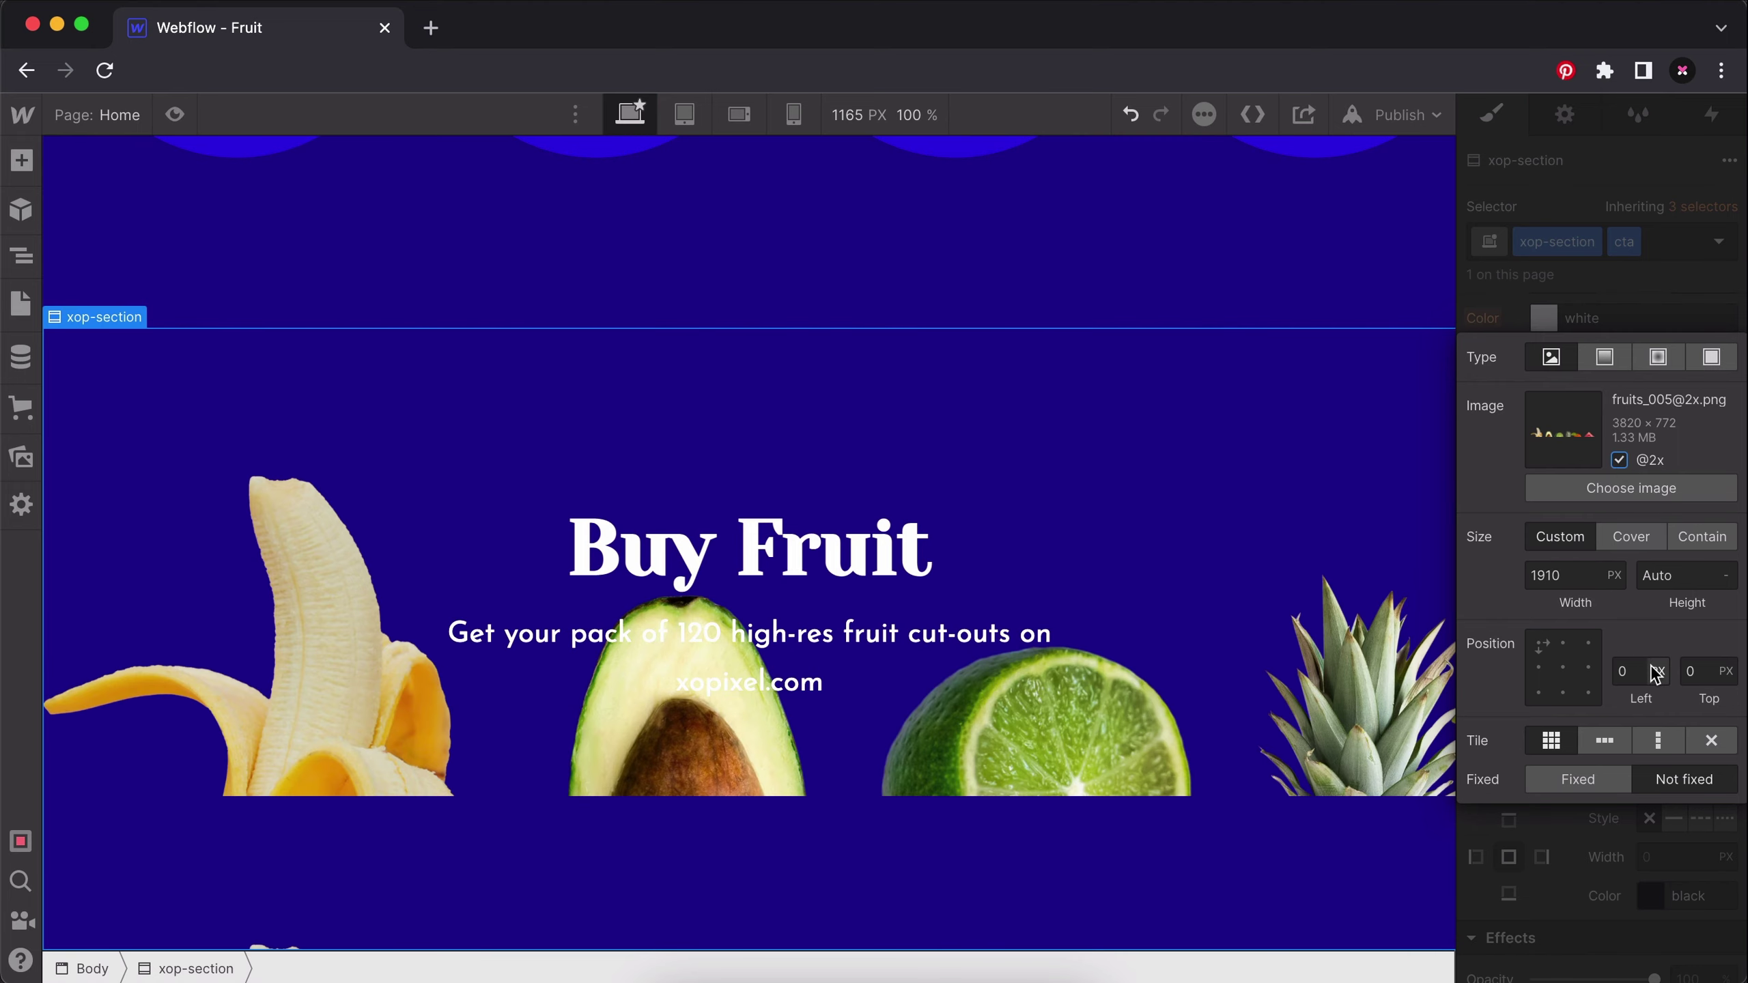
Anchor the section's background image at bottom center (50% left, 100% top), without tiling, and size it to Contain.
click(1563, 692)
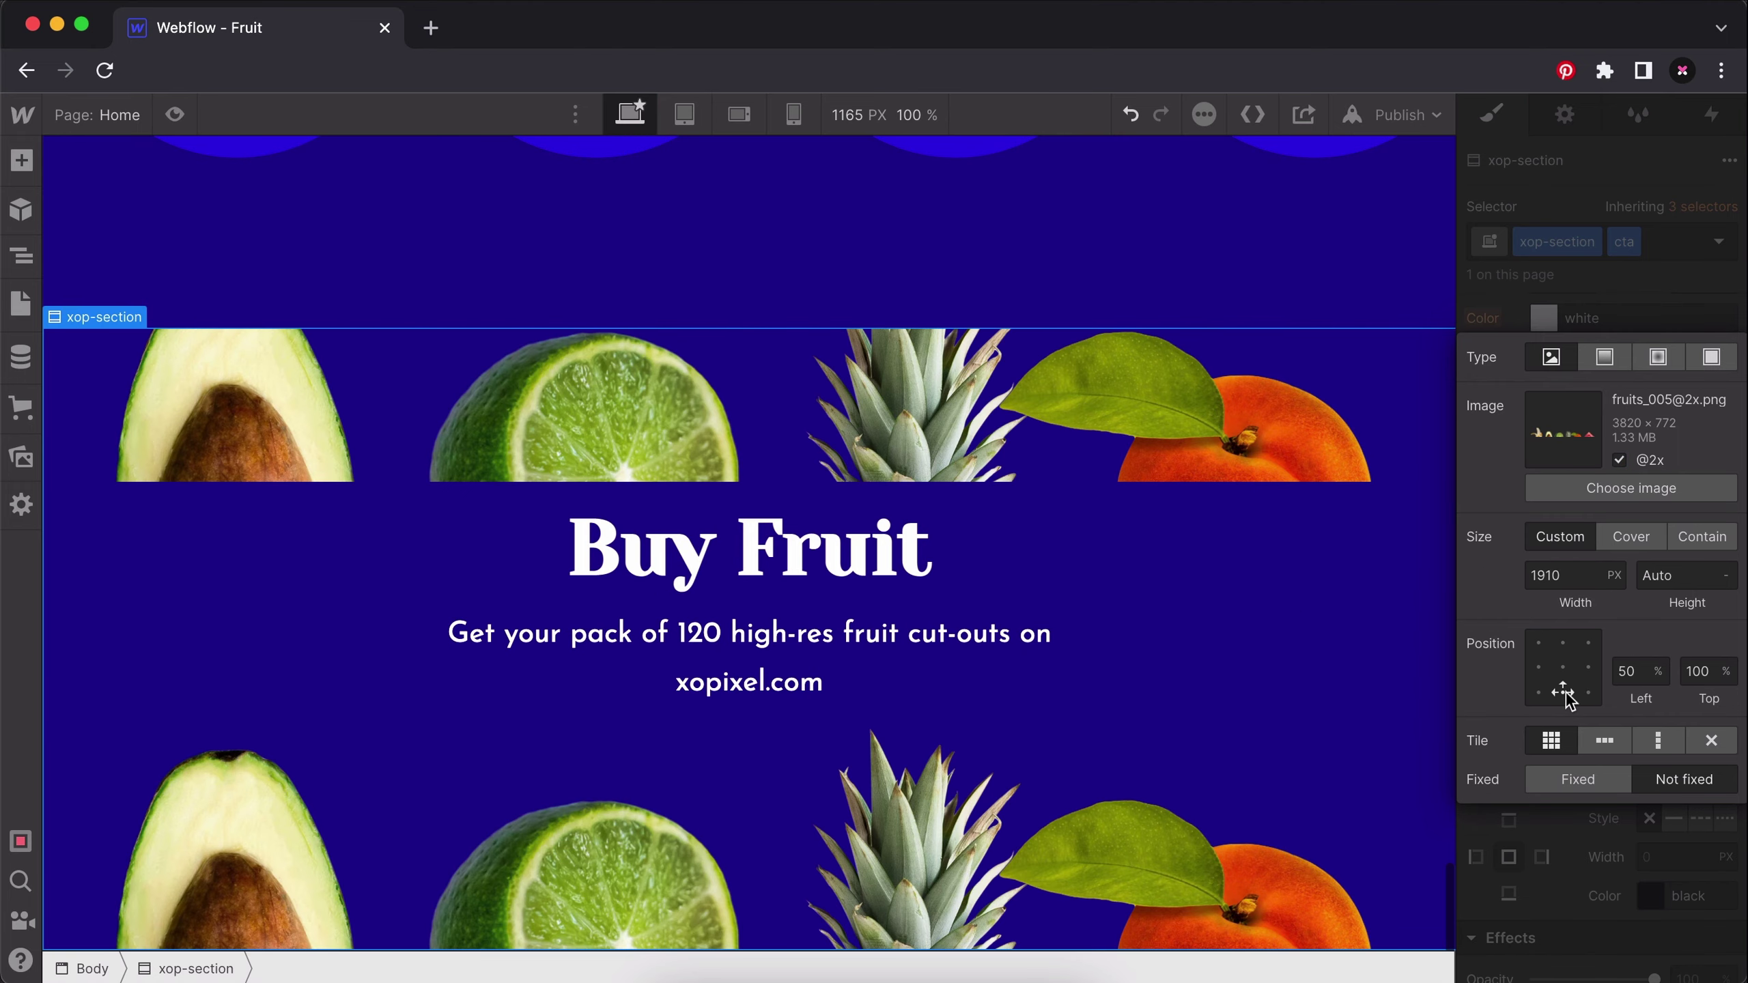
click(1709, 738)
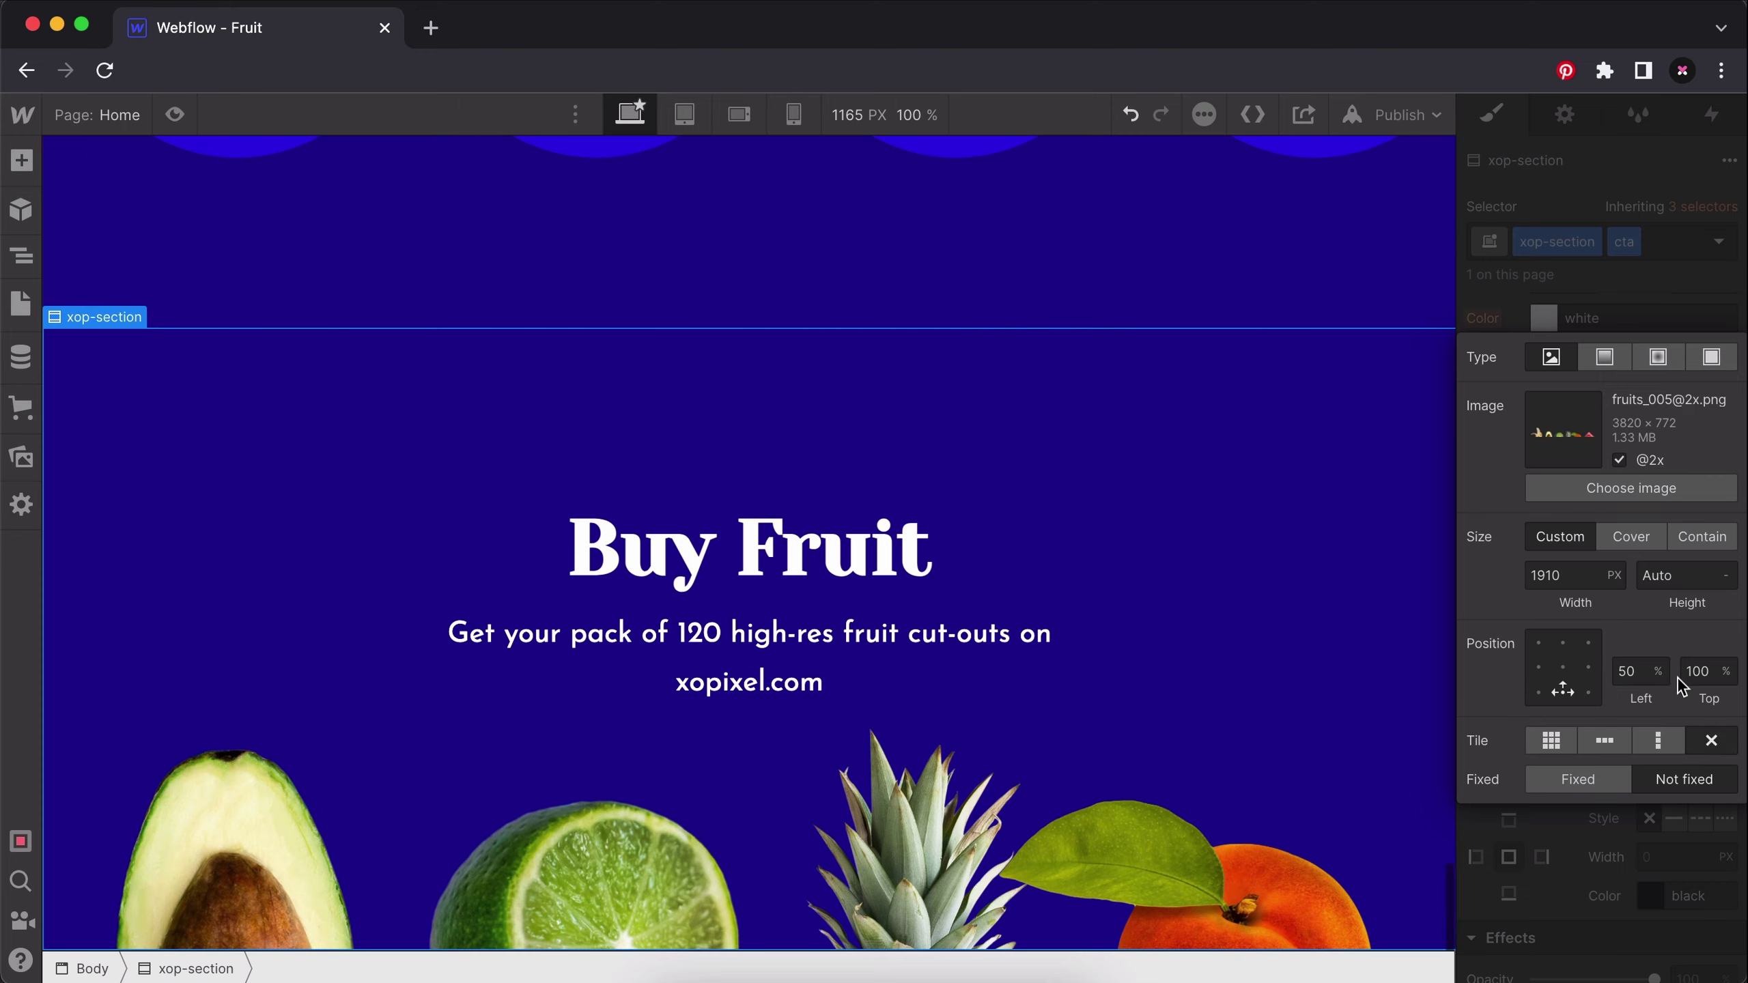
click(1687, 538)
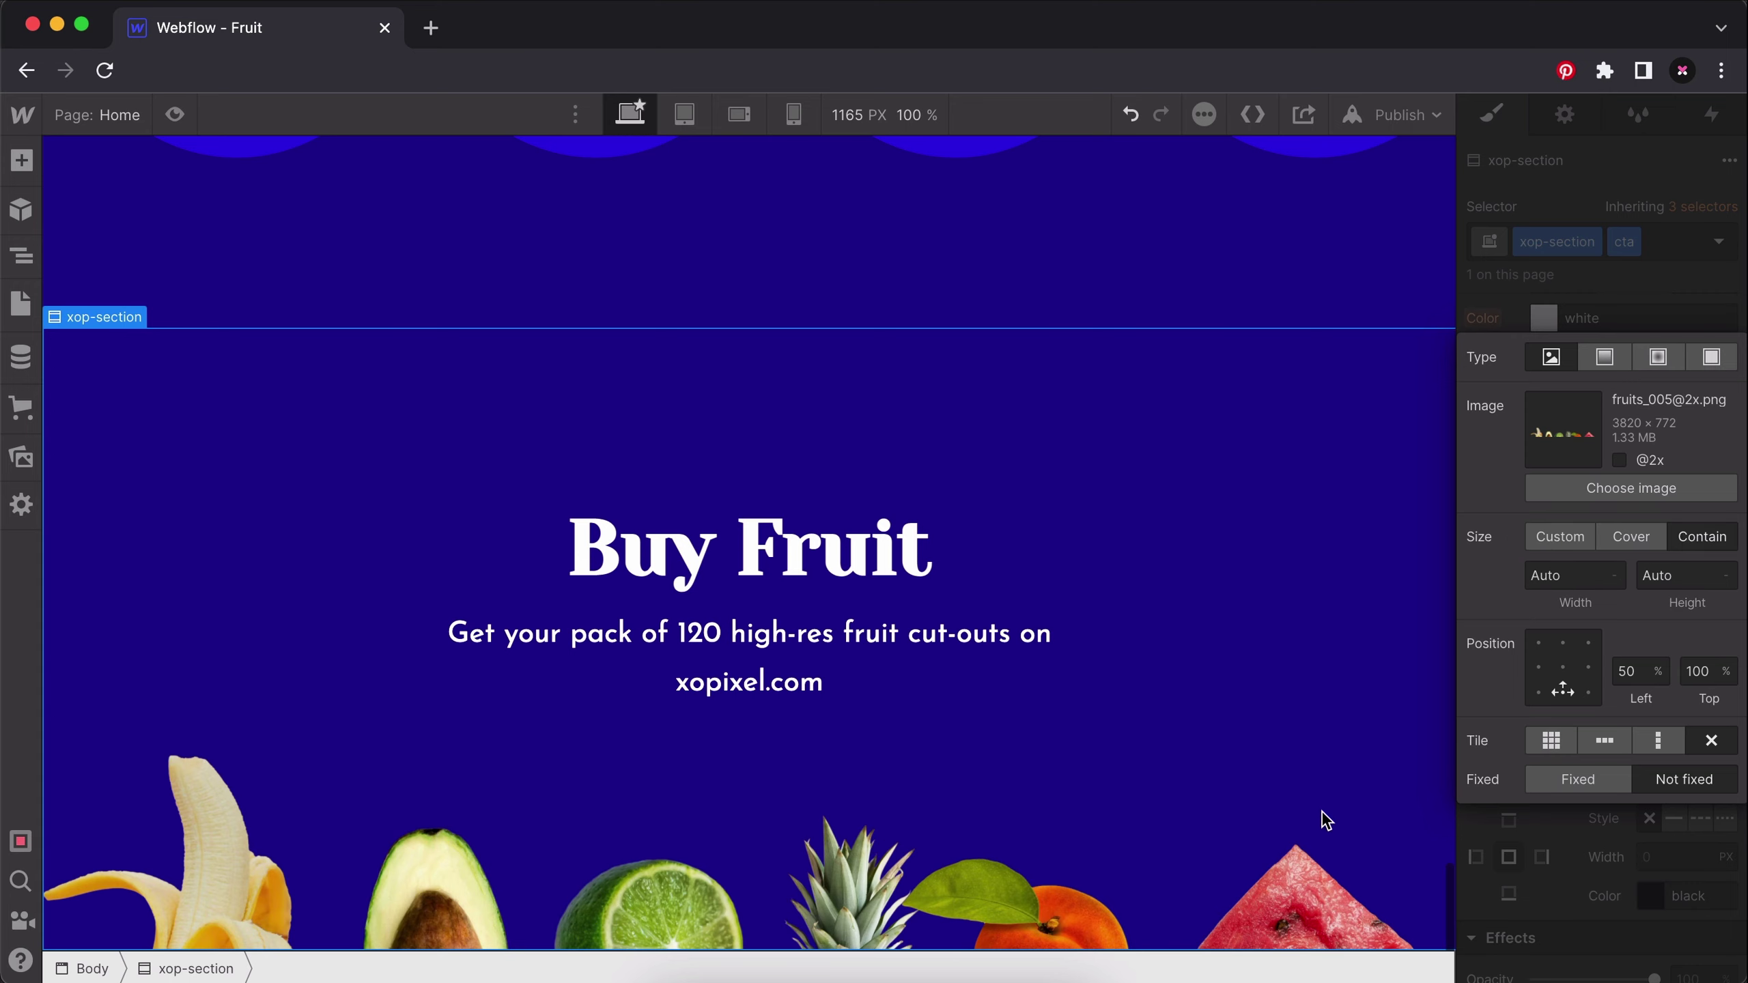
click(1559, 830)
Add a Button element below the paragraph in the Buy Fruit section.
click(870, 681)
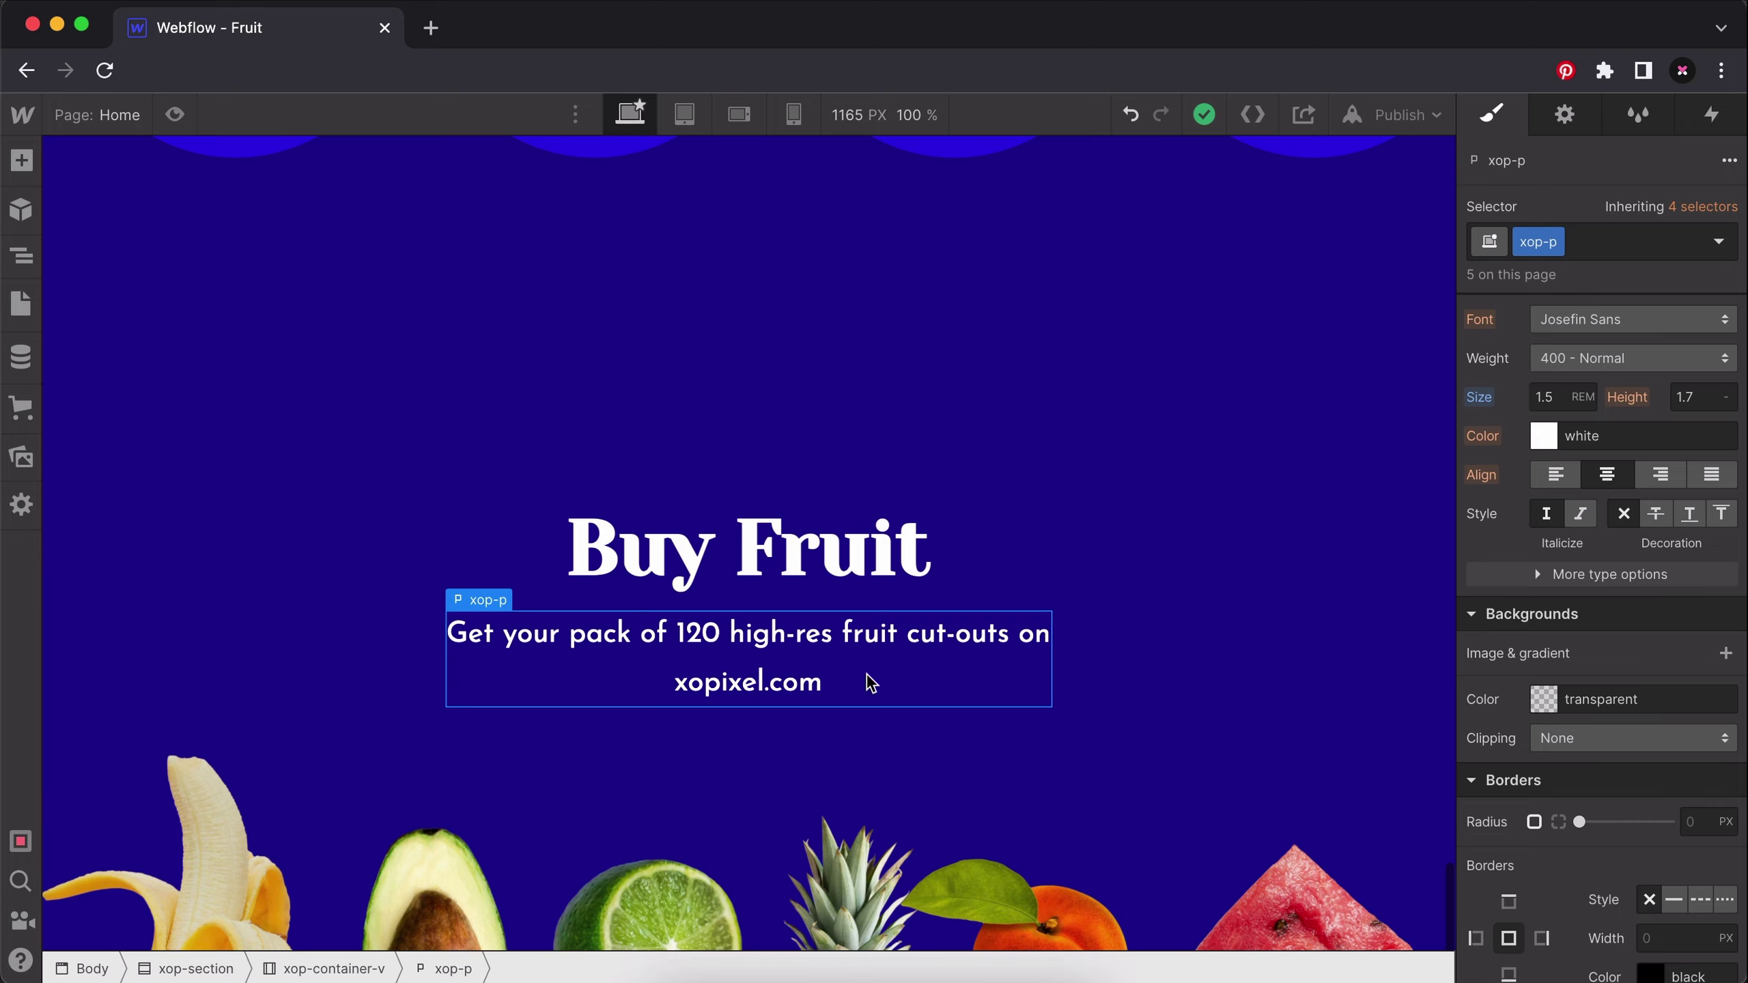
click(858, 741)
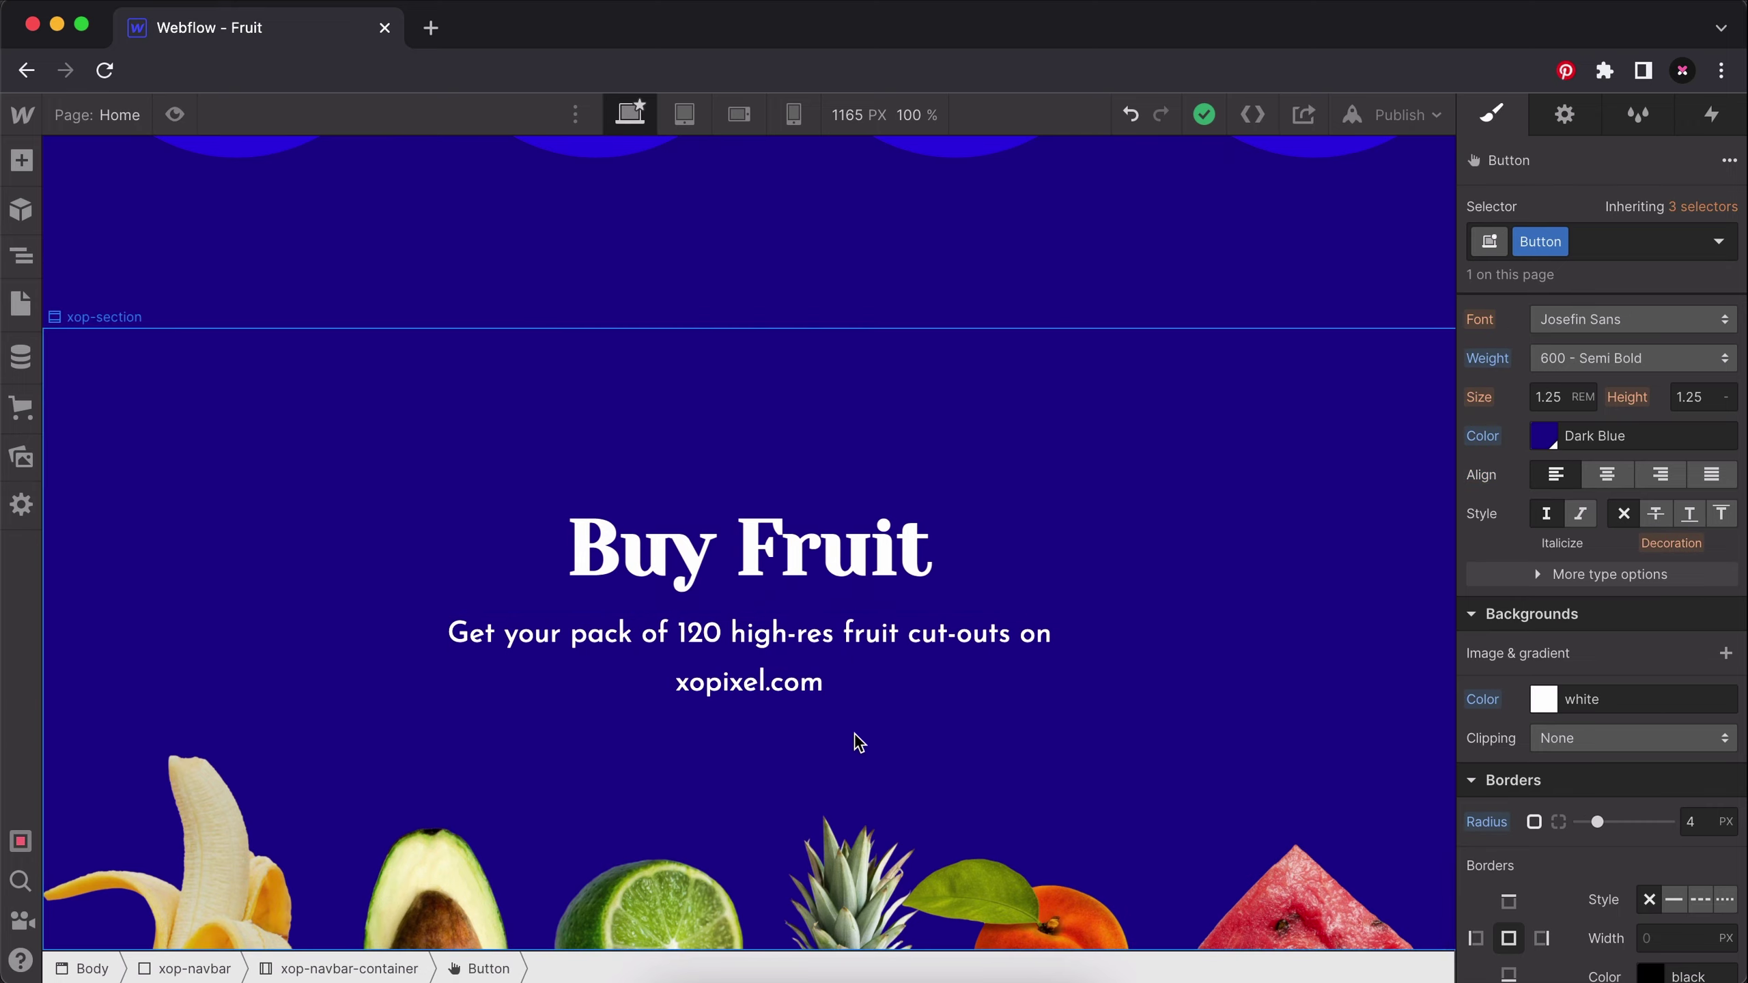
click(881, 686)
click(26, 175)
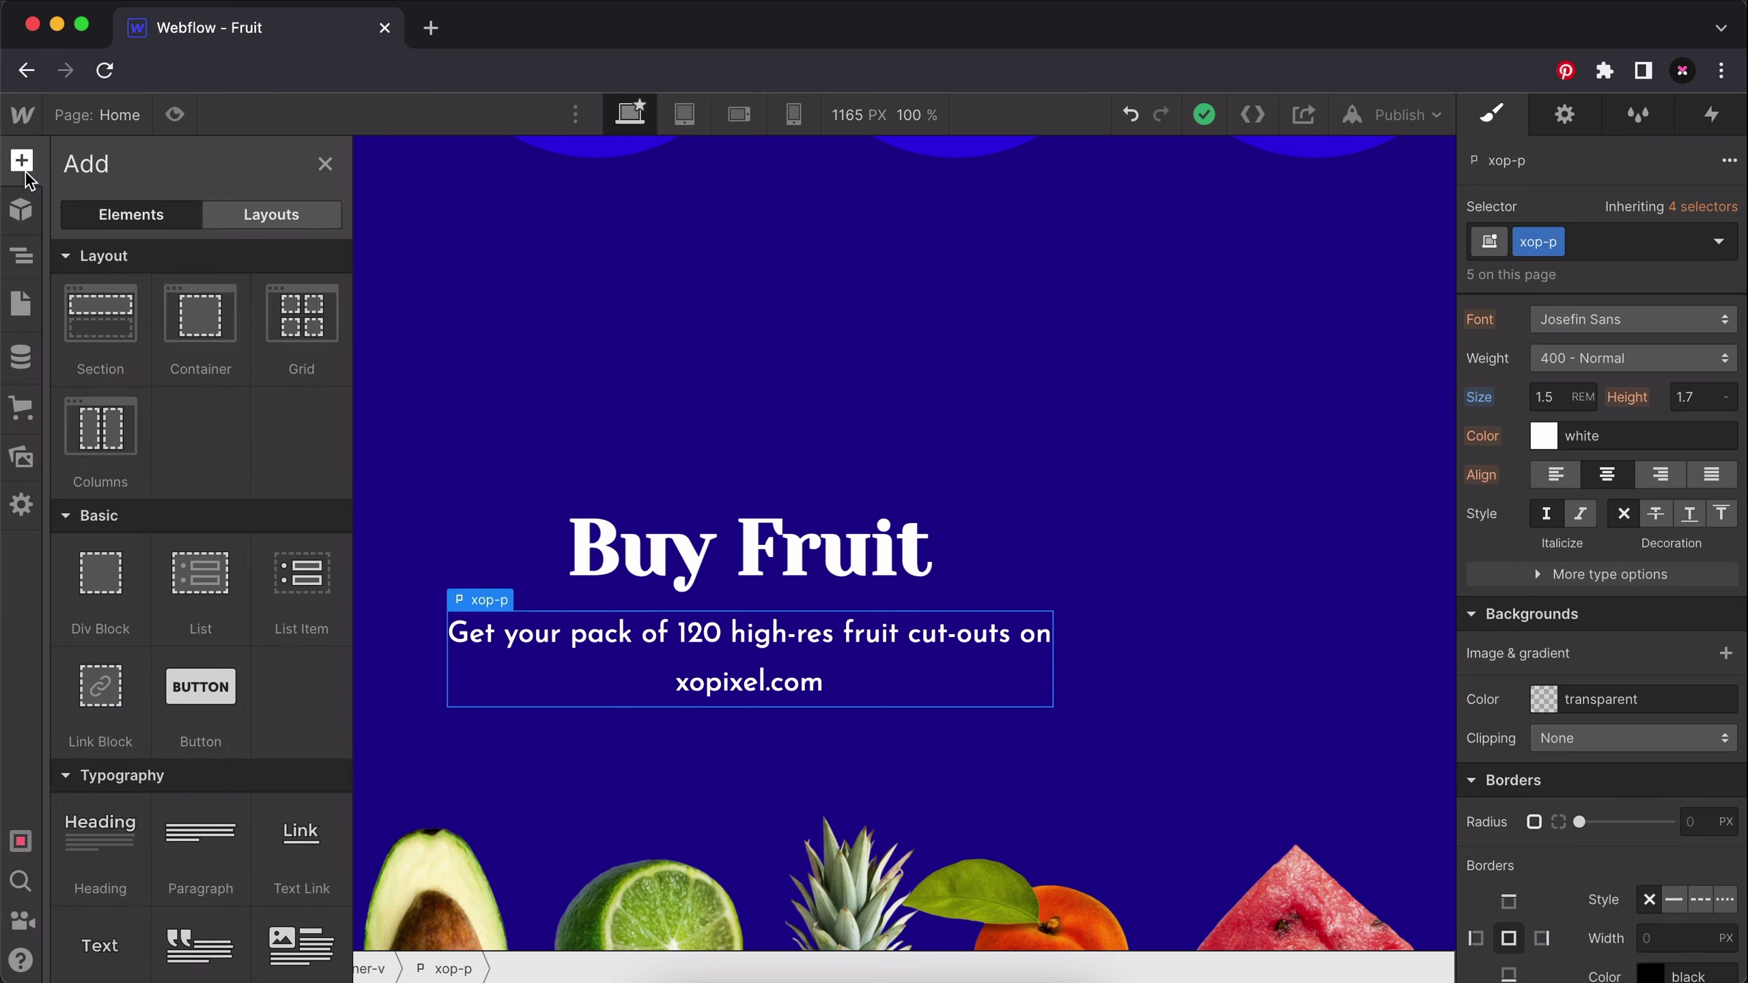
drag(200, 709, 199, 557)
click(777, 792)
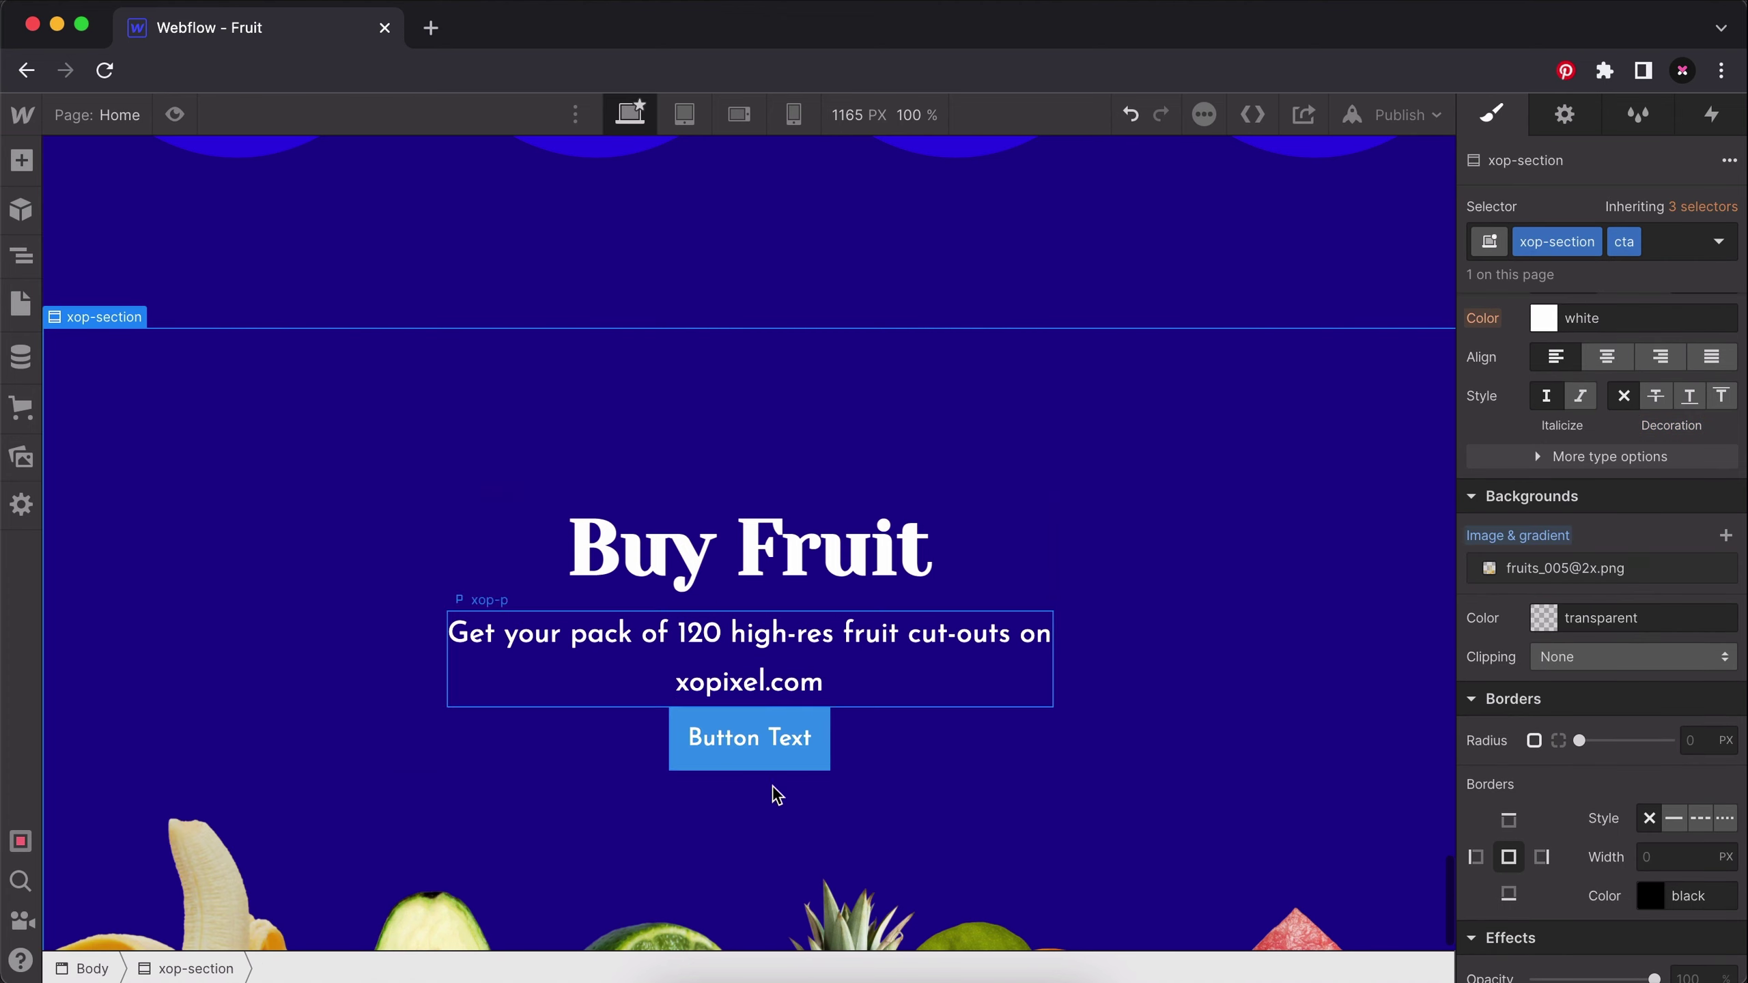
Change the new button's text to Download and apply the existing Button class to it.
click(784, 735)
double_click(772, 734)
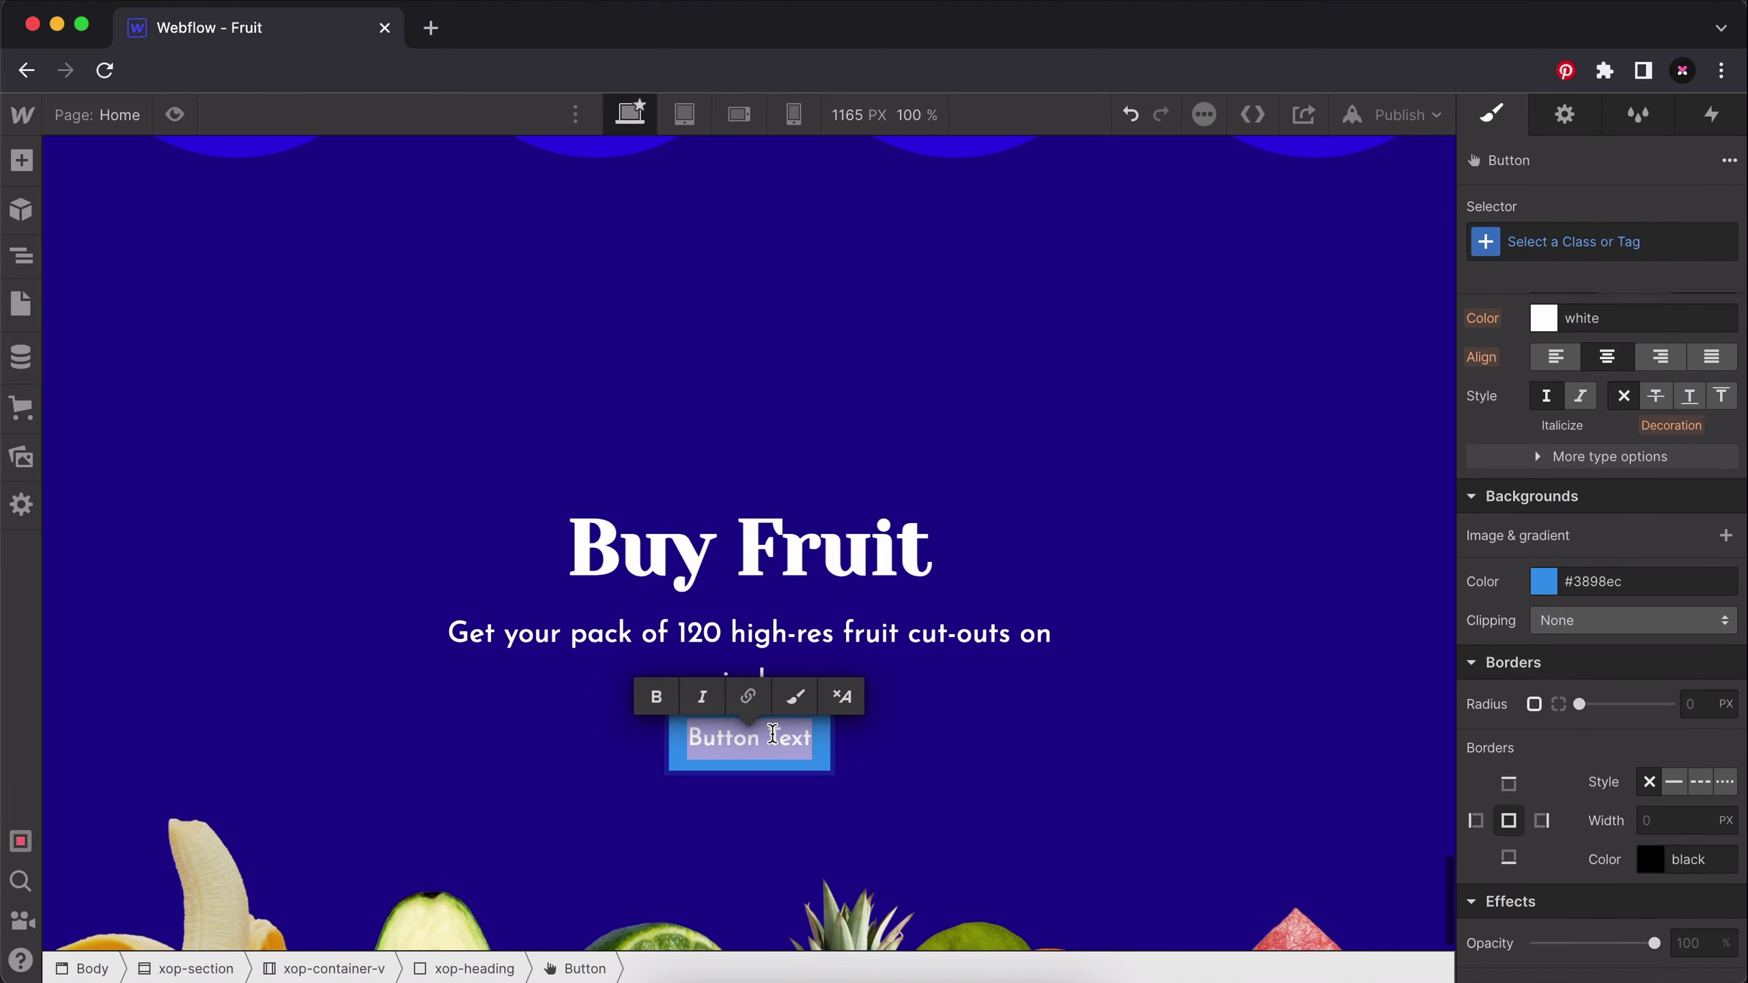
text(Download)
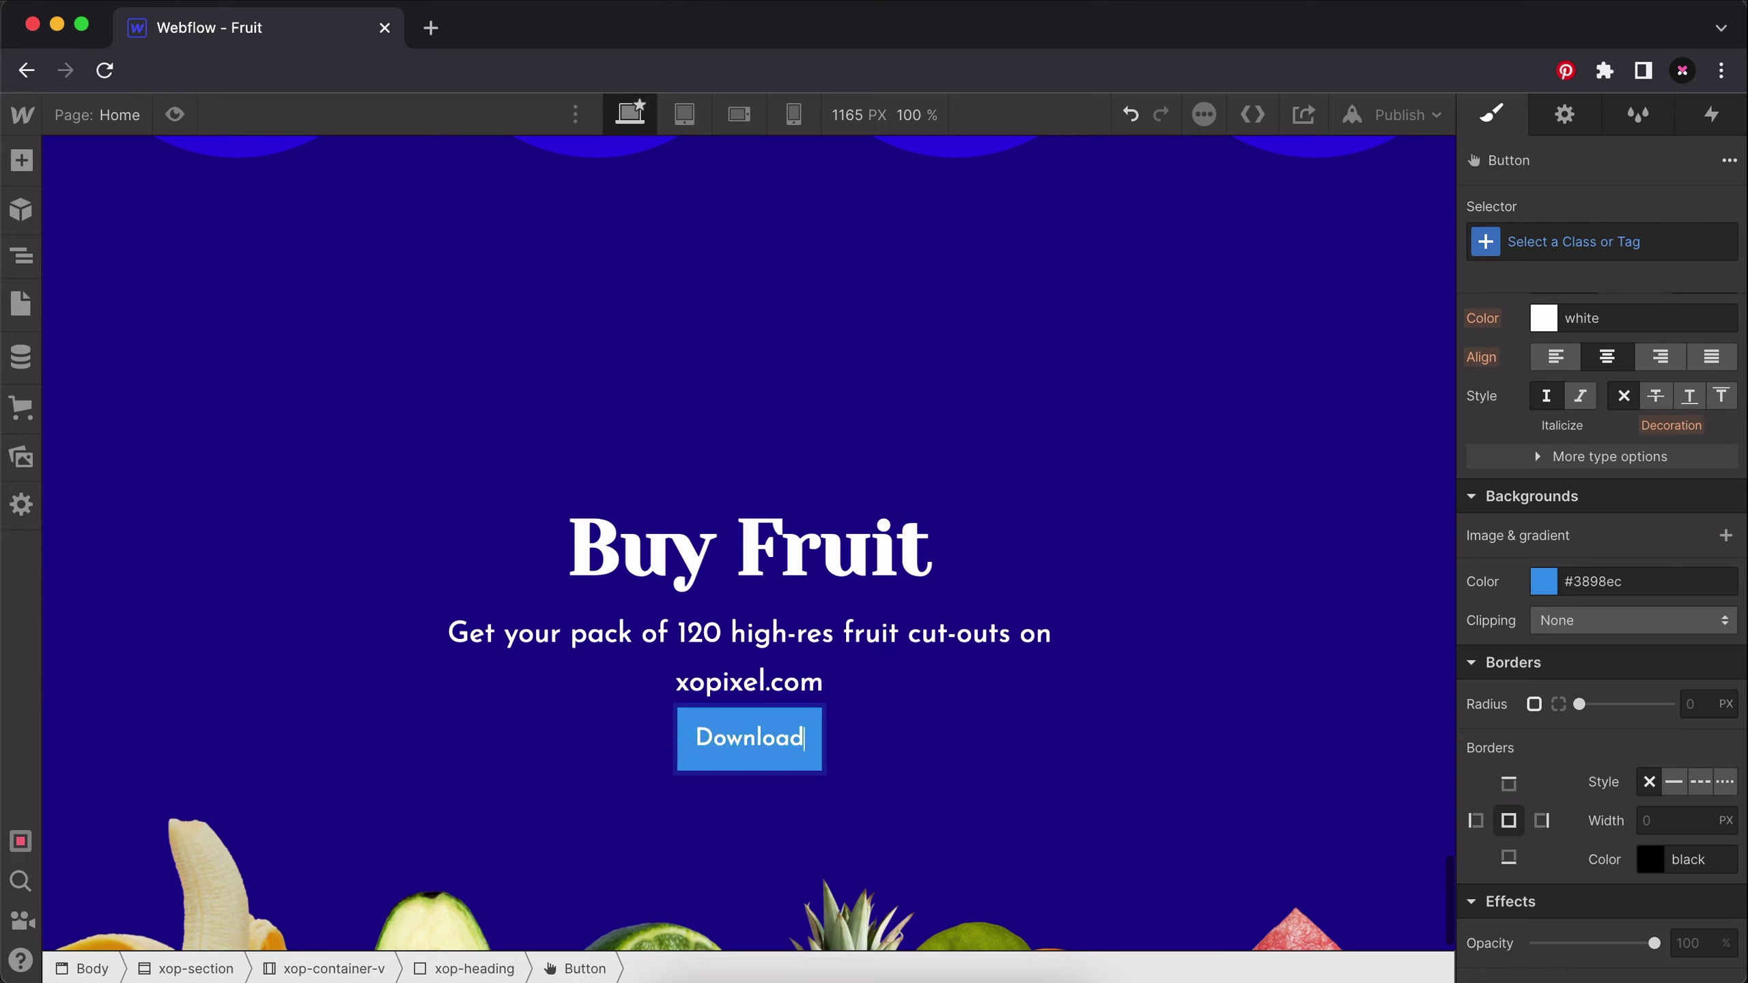
key(Escape)
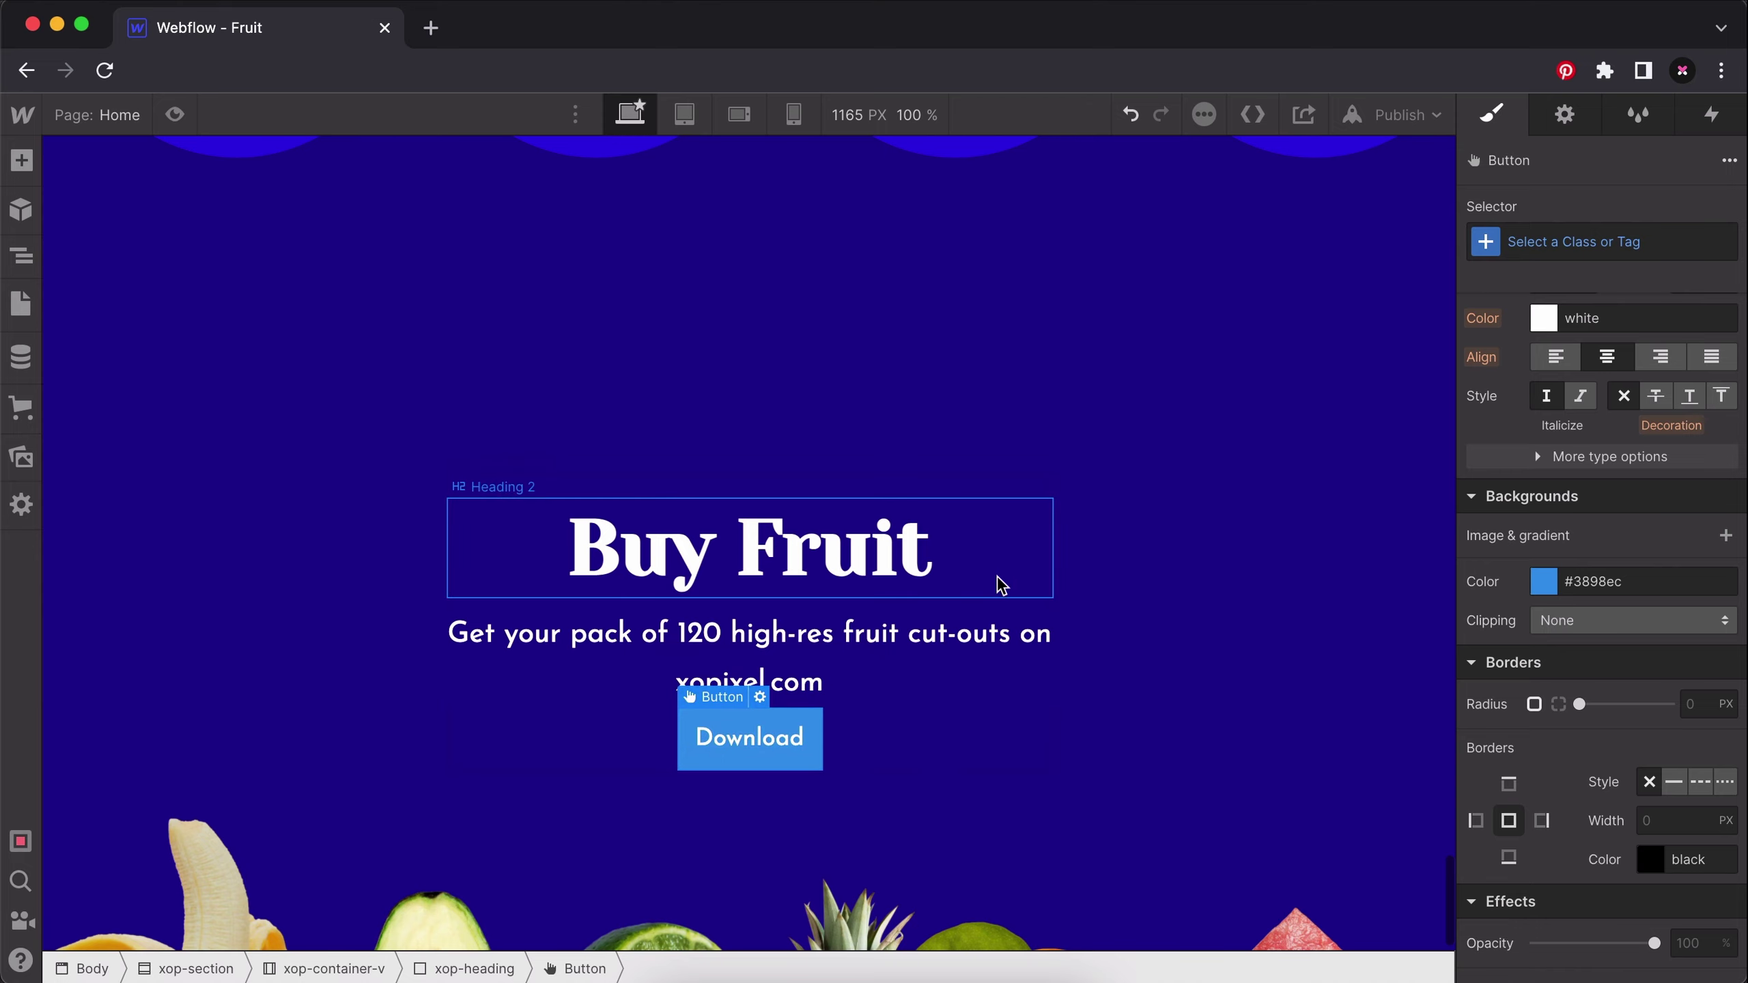
click(1600, 243)
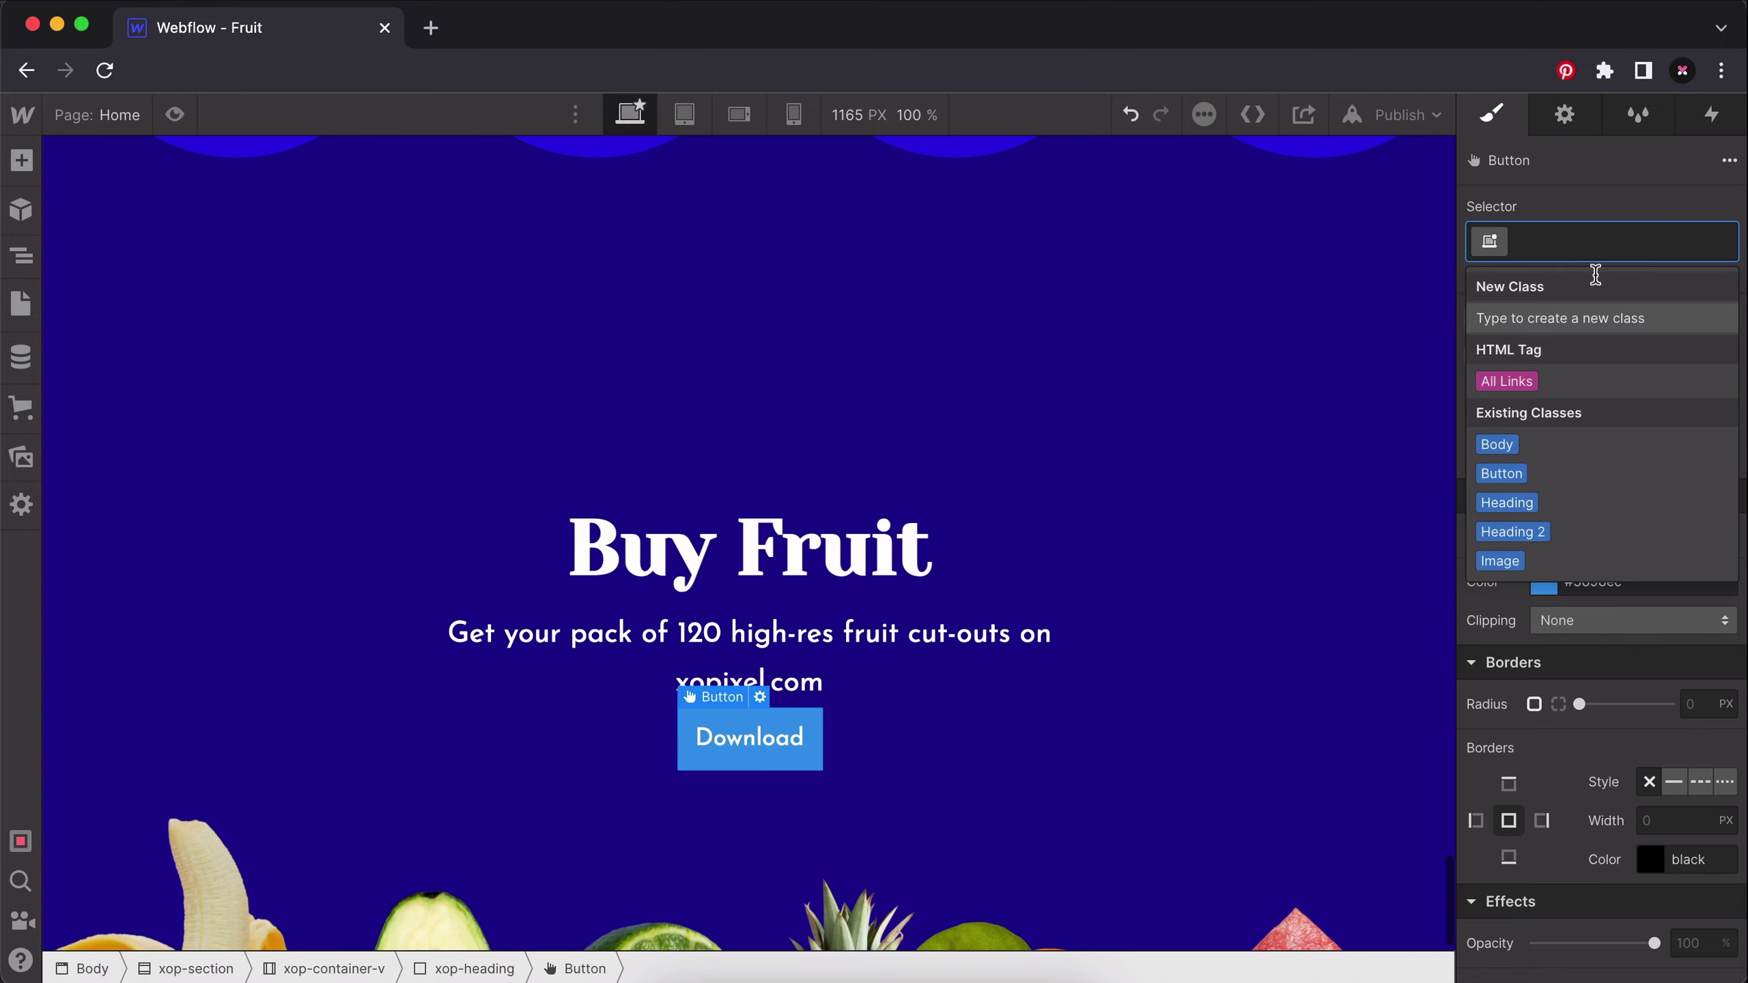
click(1535, 472)
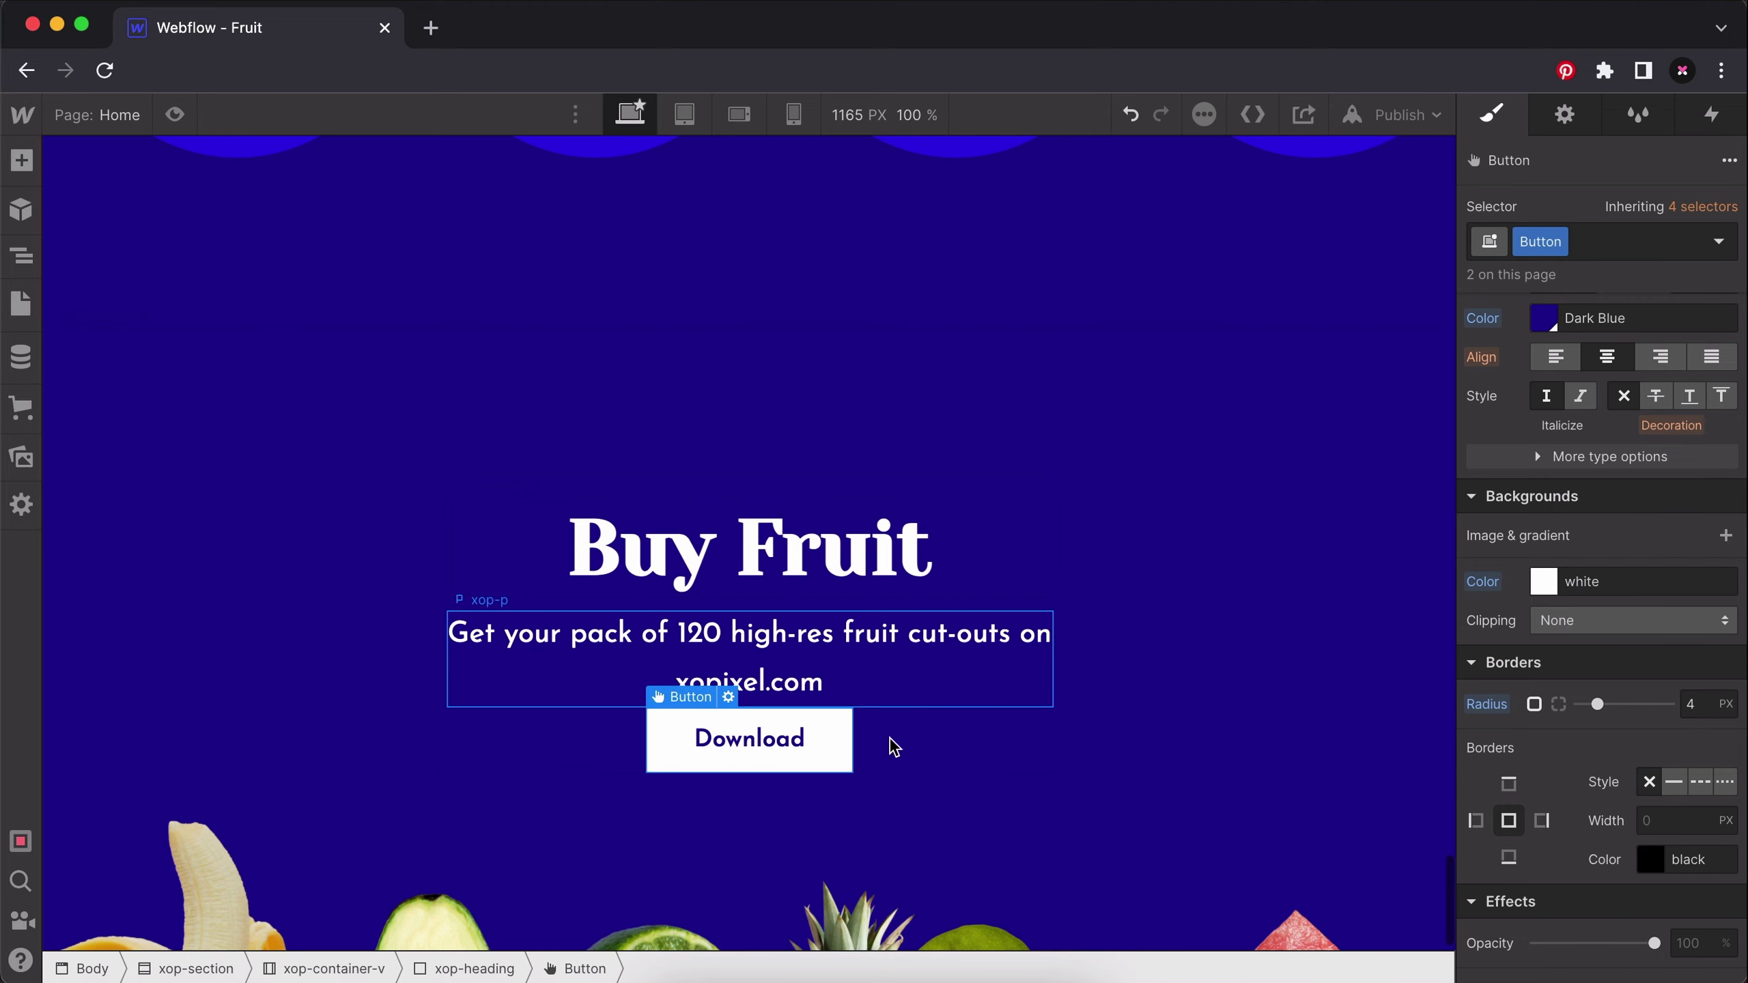
Add a combo class named xop-btn-cta to the Download button.
scroll(881, 753, down, 1)
click(888, 690)
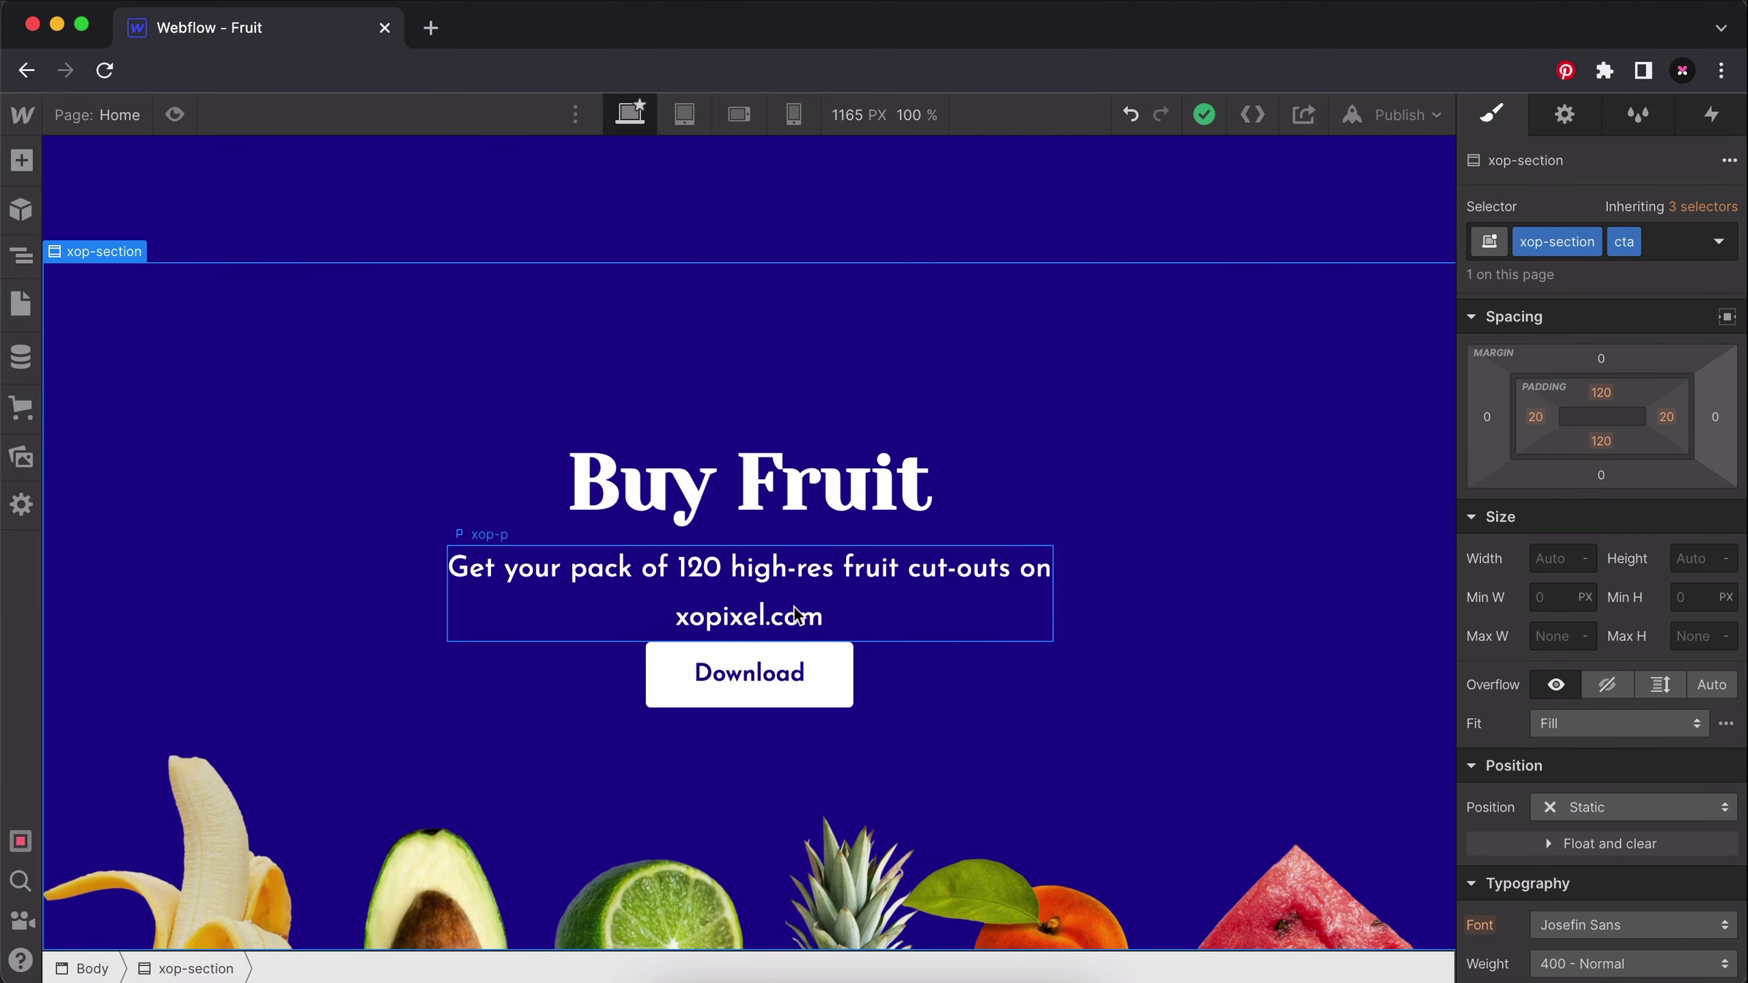
click(830, 655)
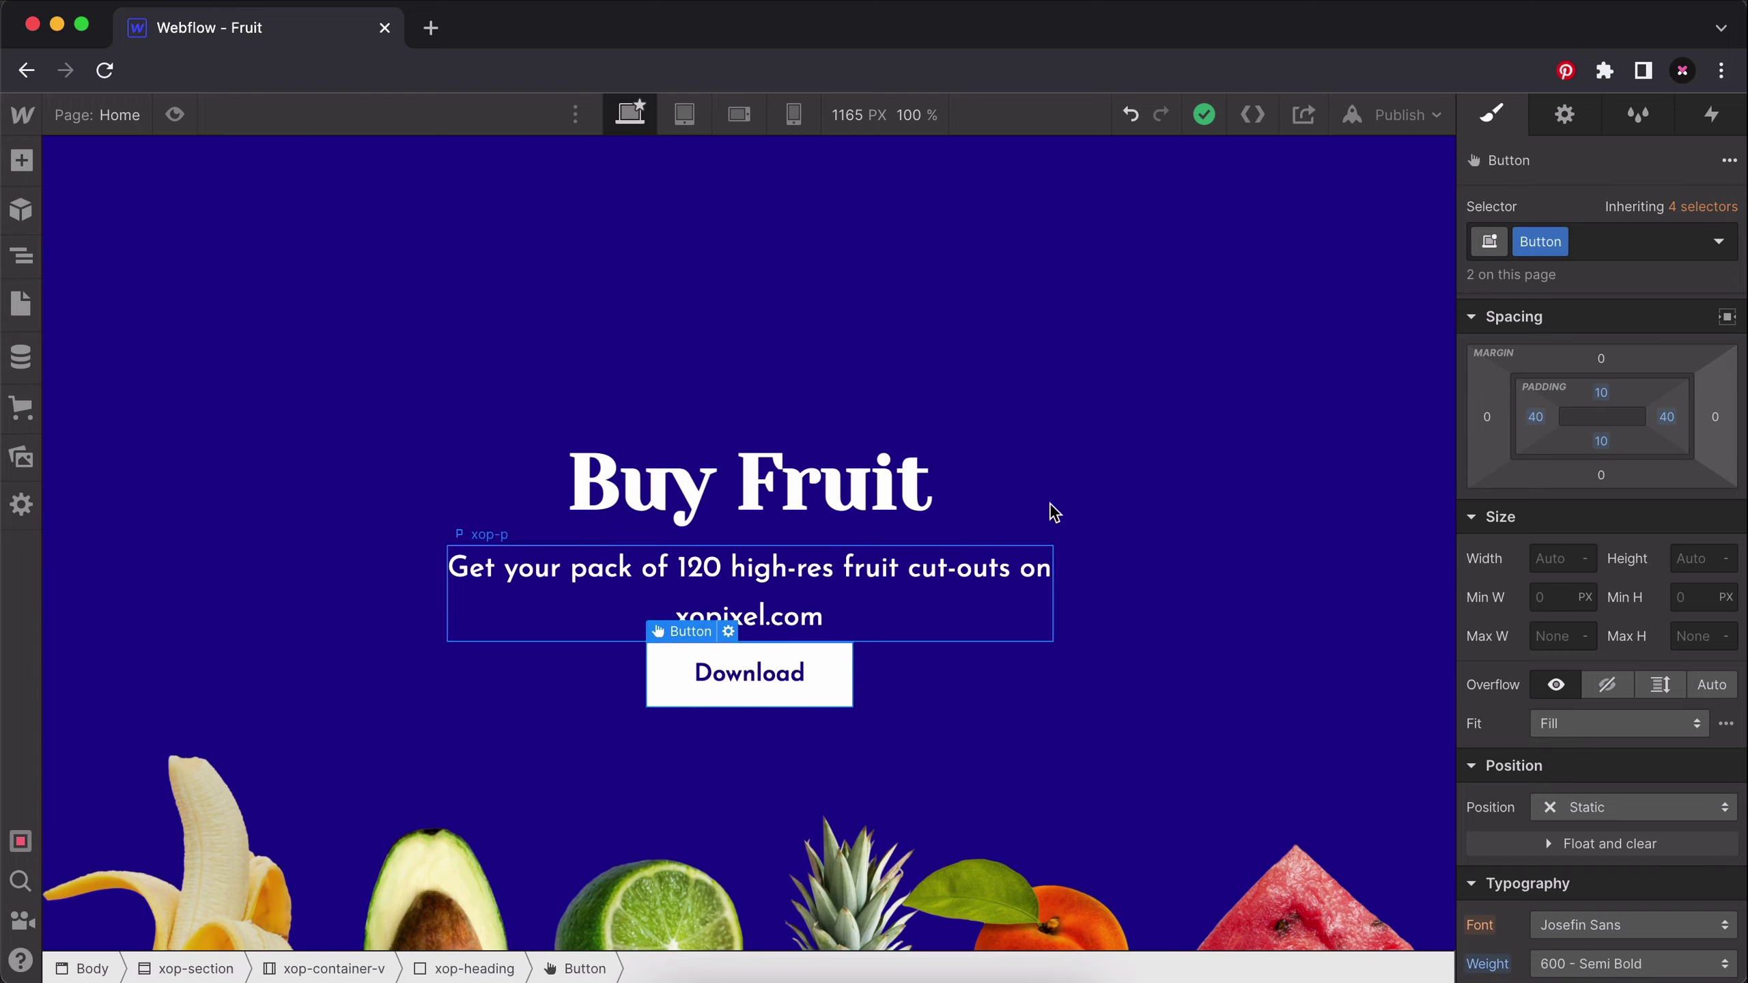
click(1590, 249)
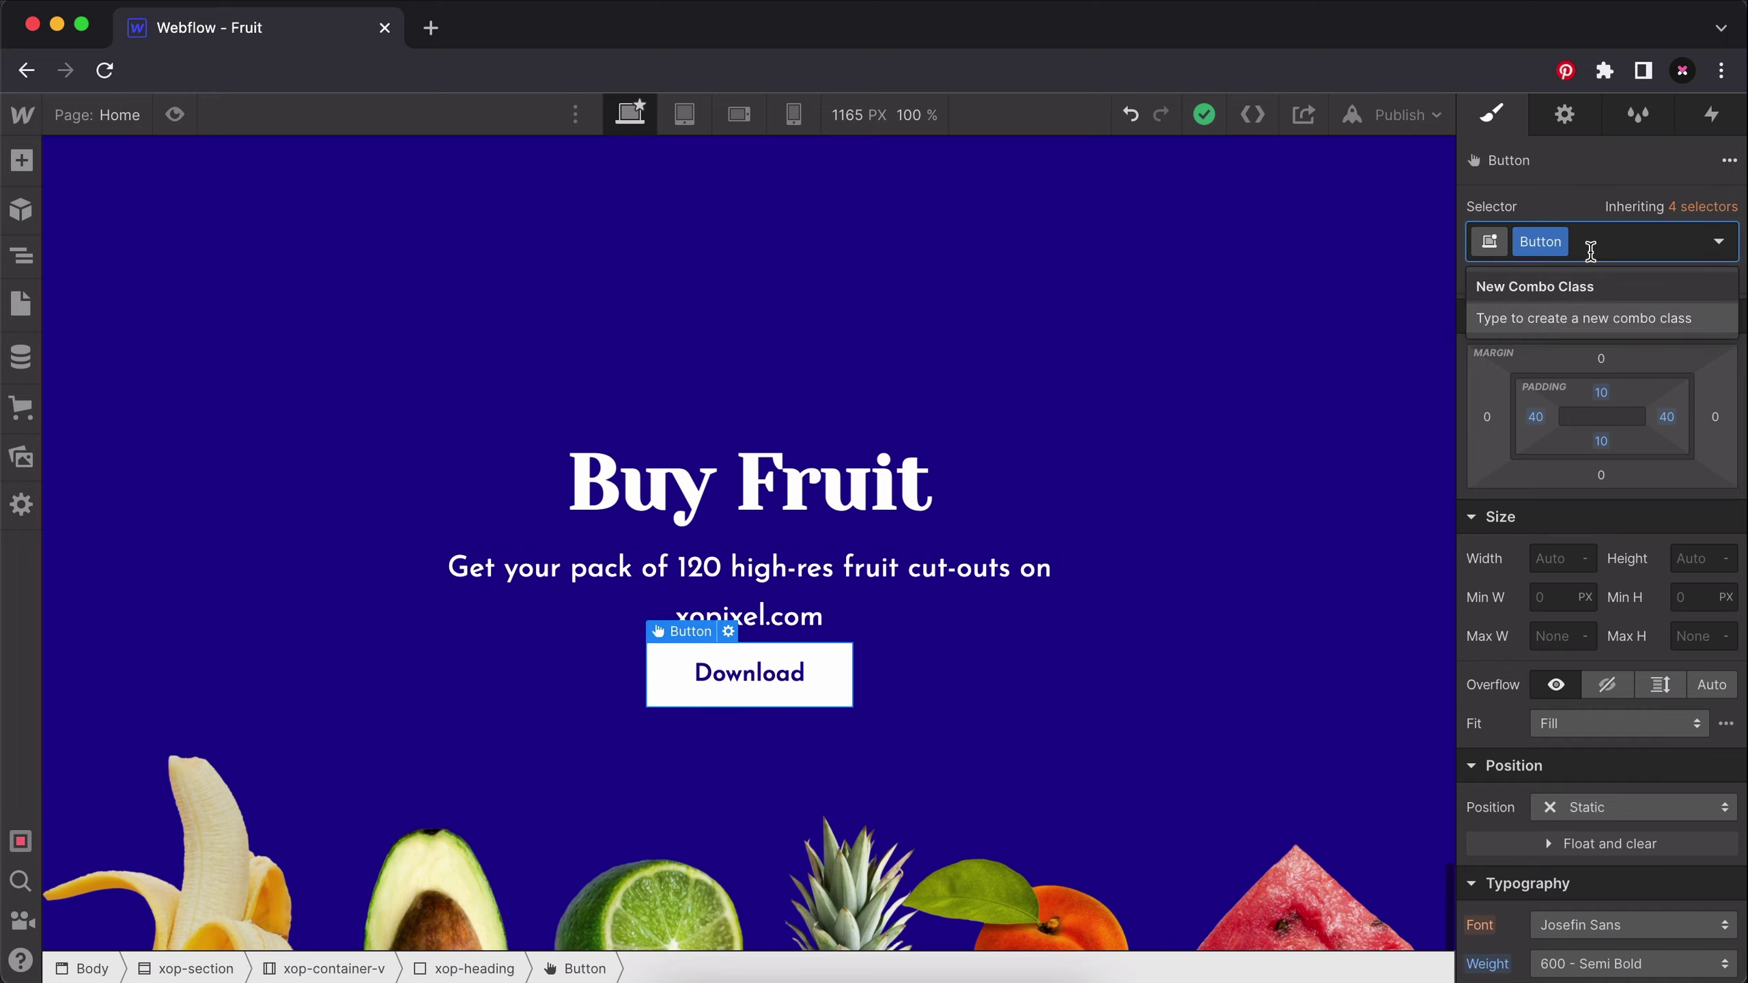
text(xop-)
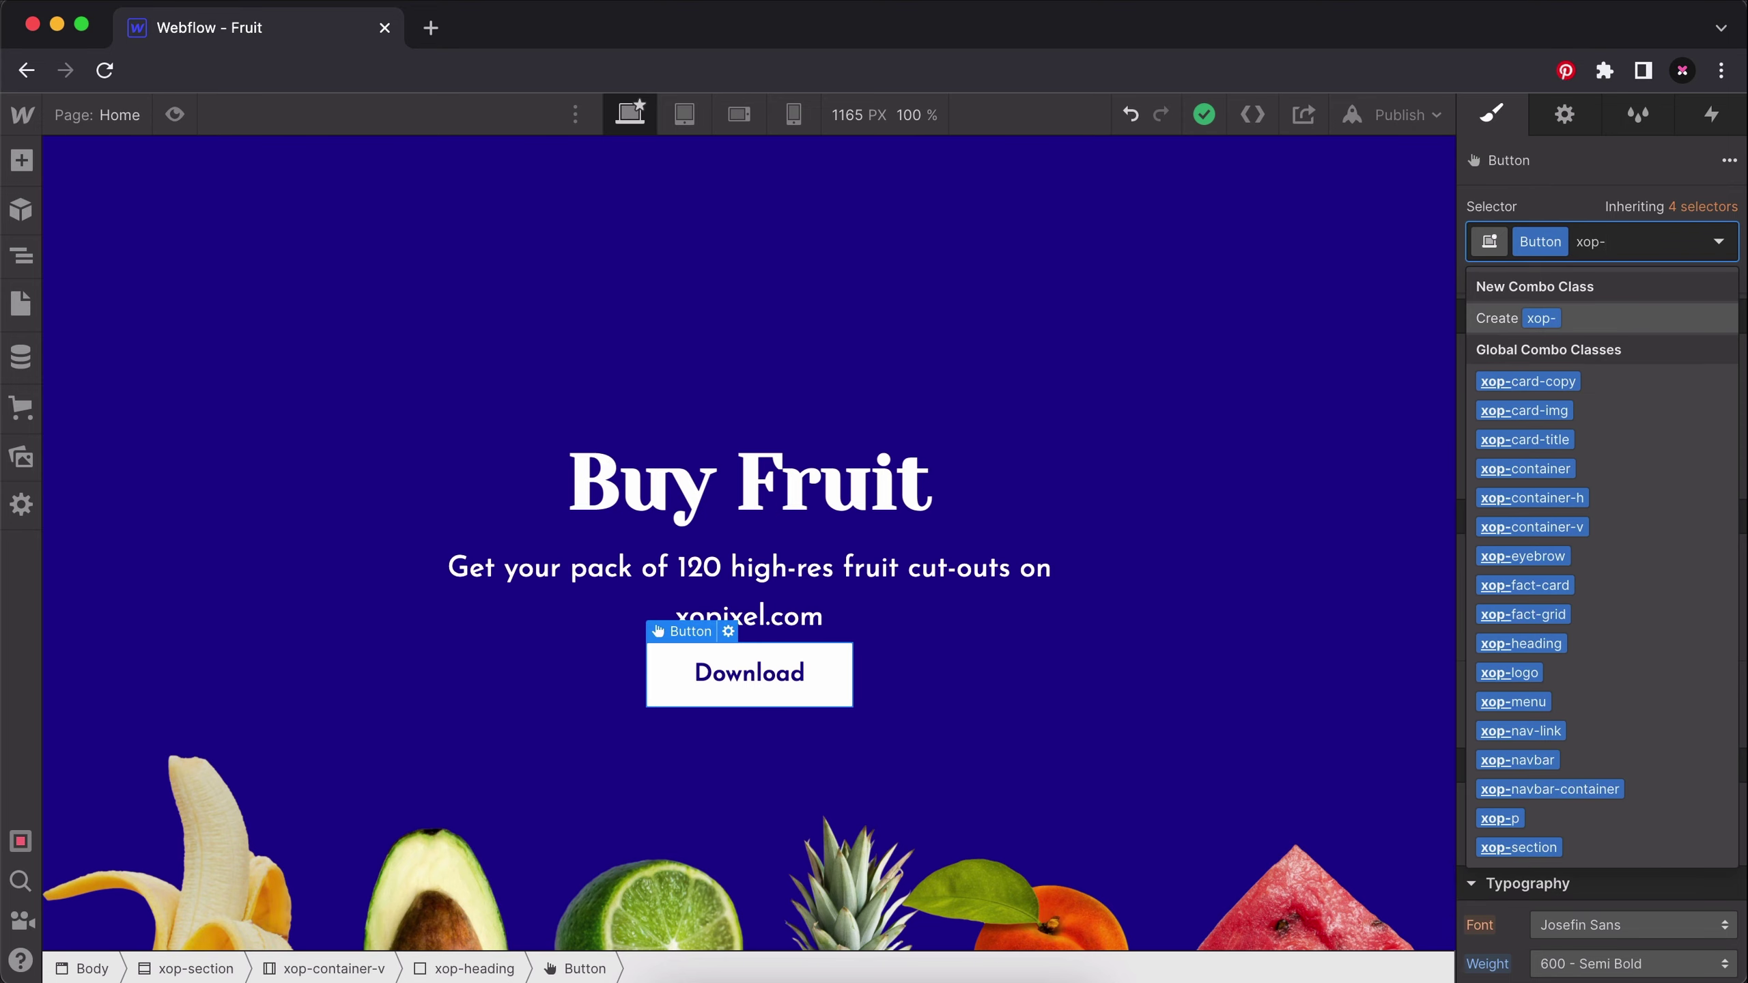
text(btn-cta)
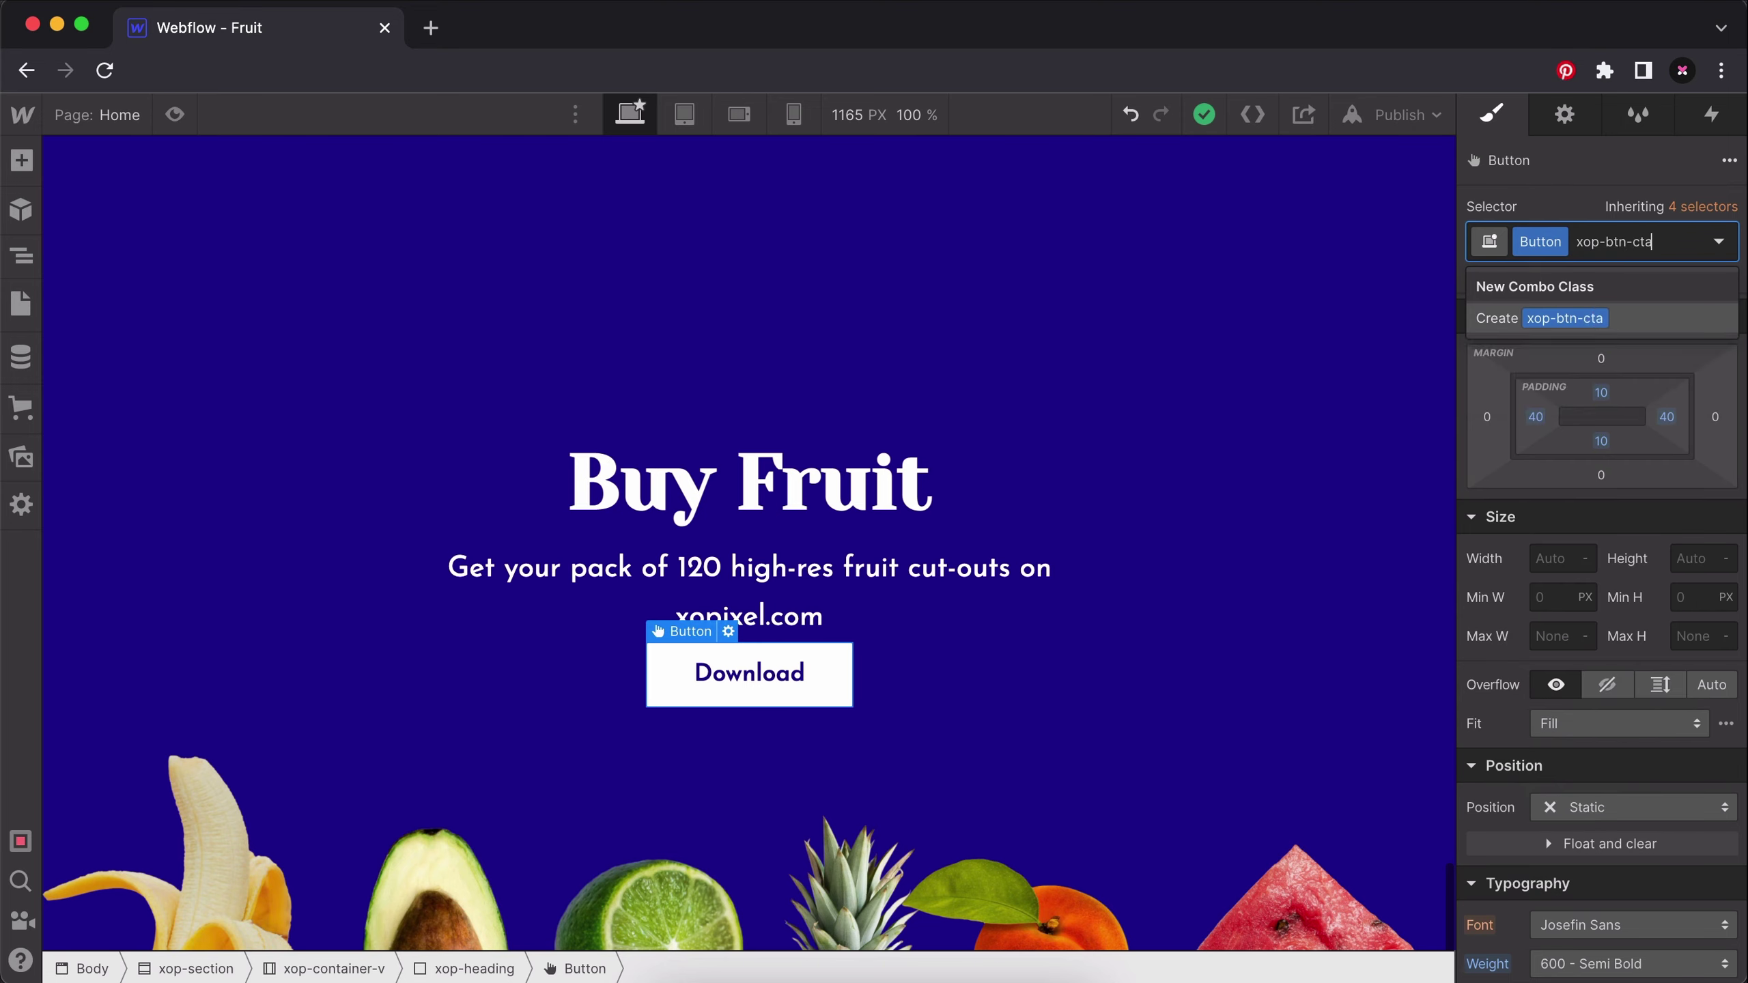
key(Return)
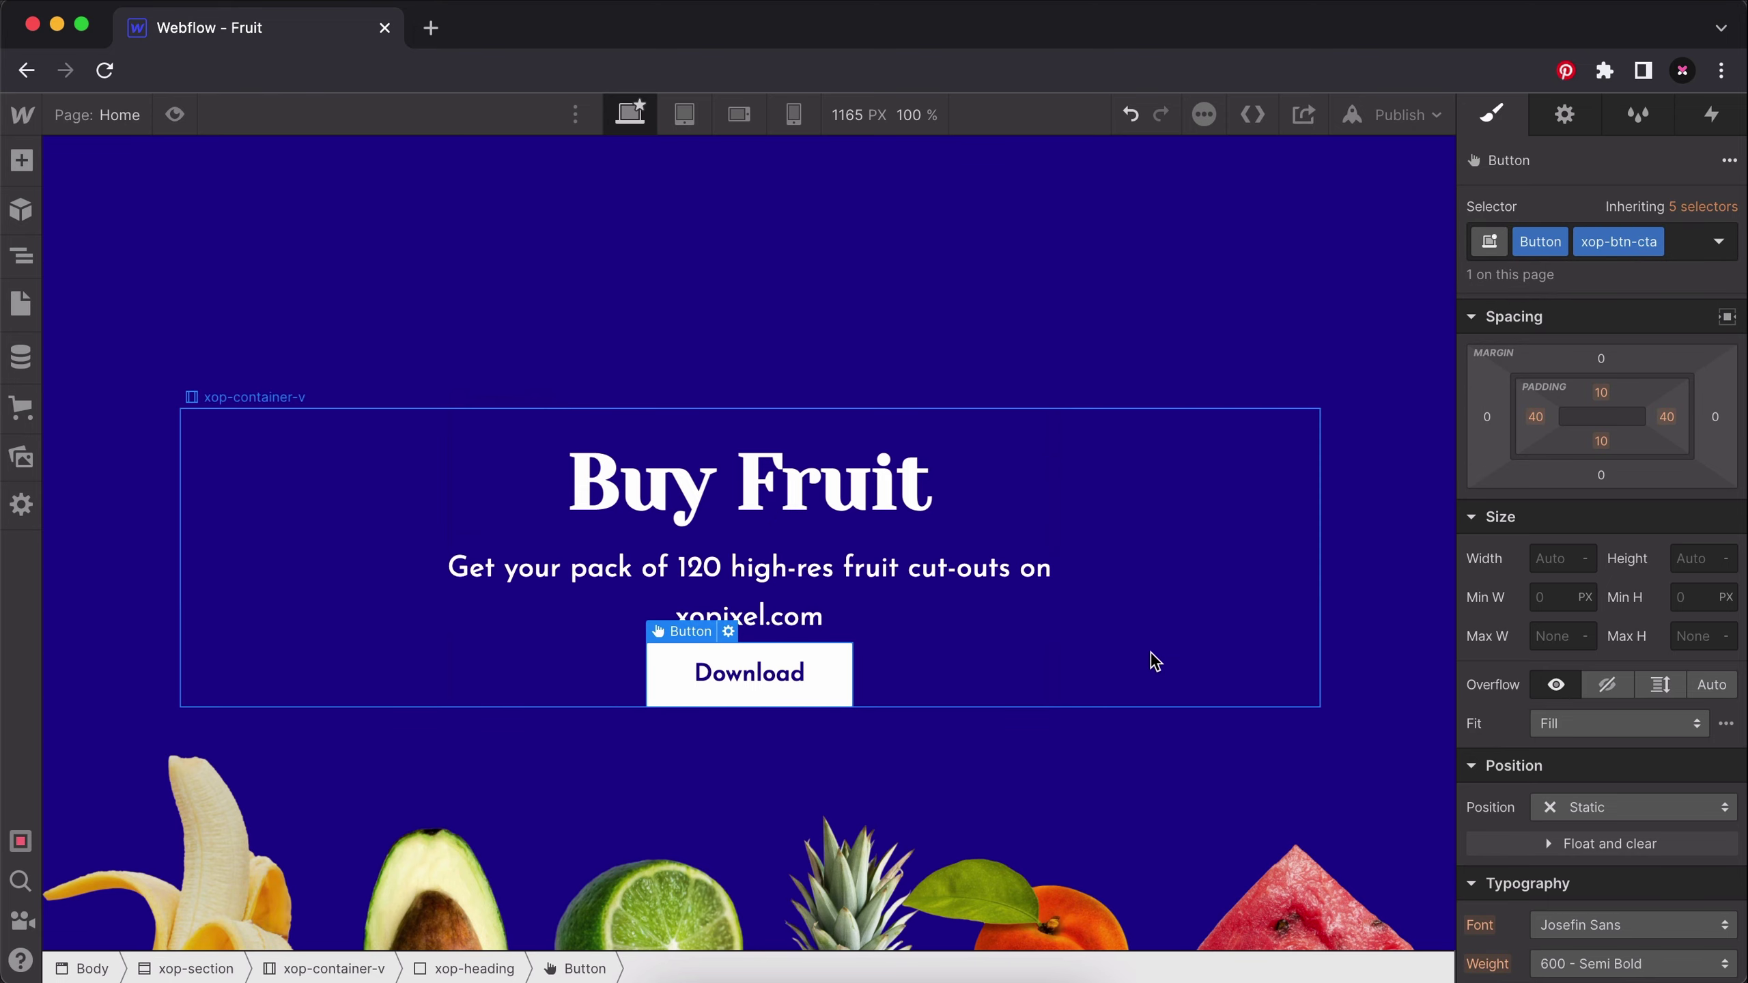
Set the top margin of the Download button in the Buy Fruit section to 20 px.
click(1600, 389)
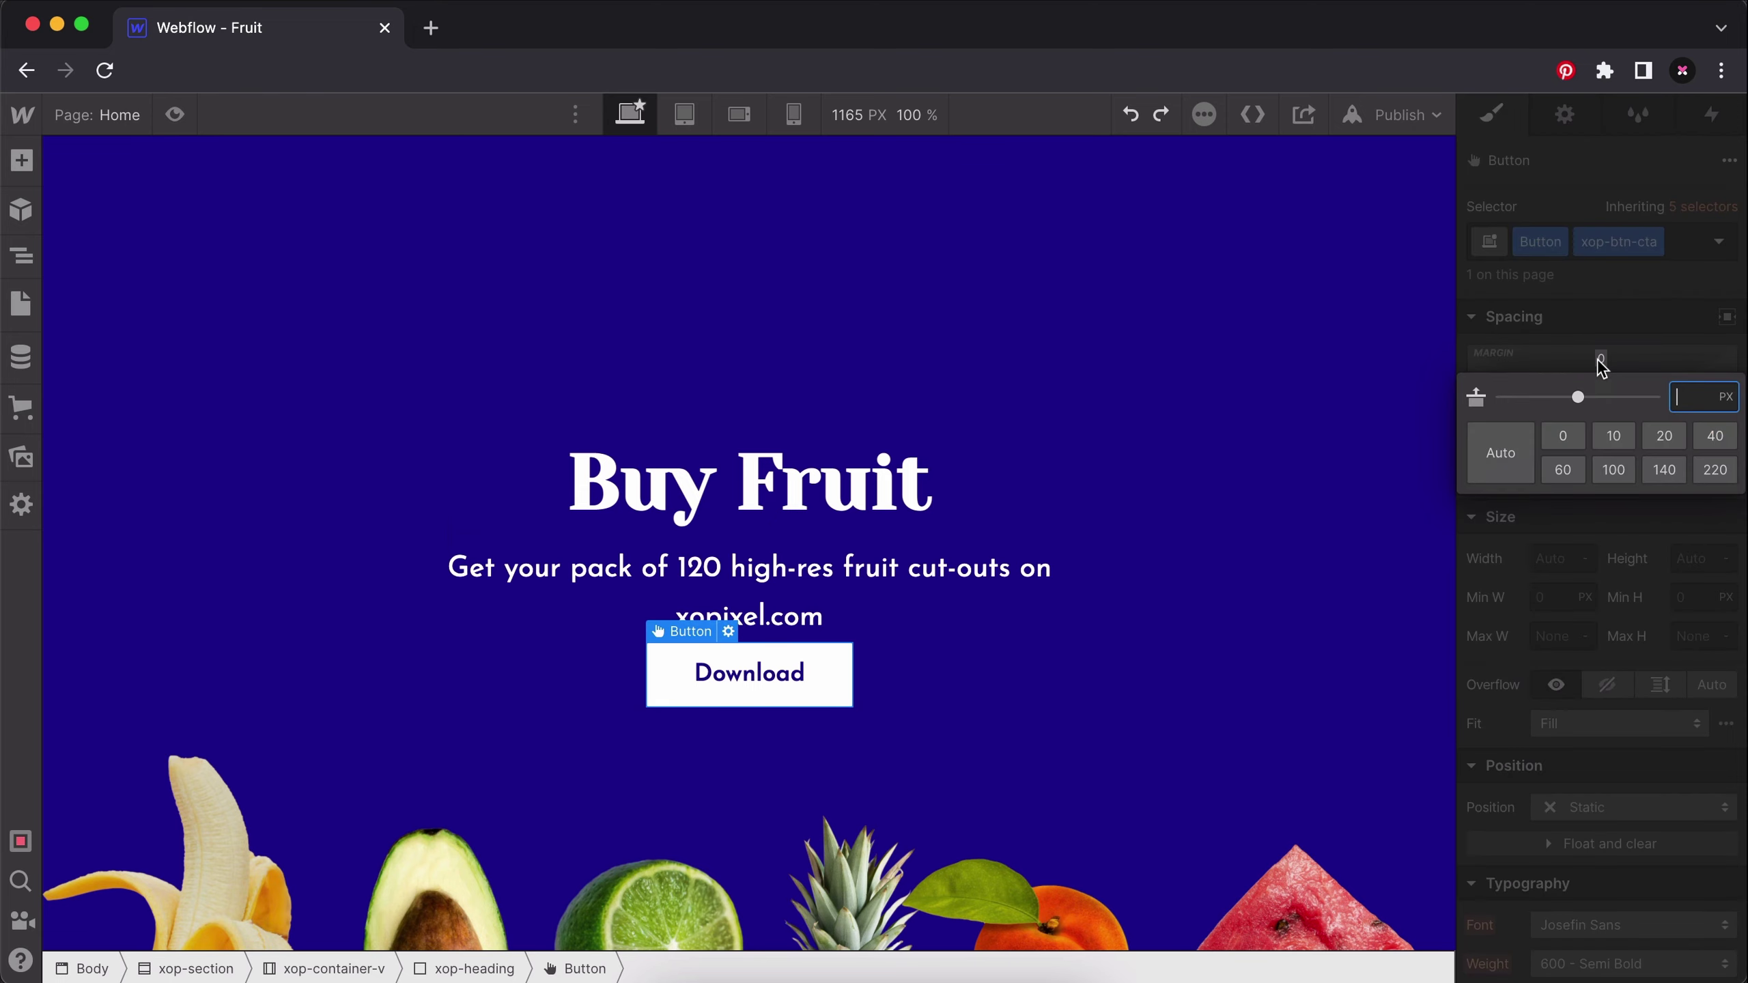
click(1664, 435)
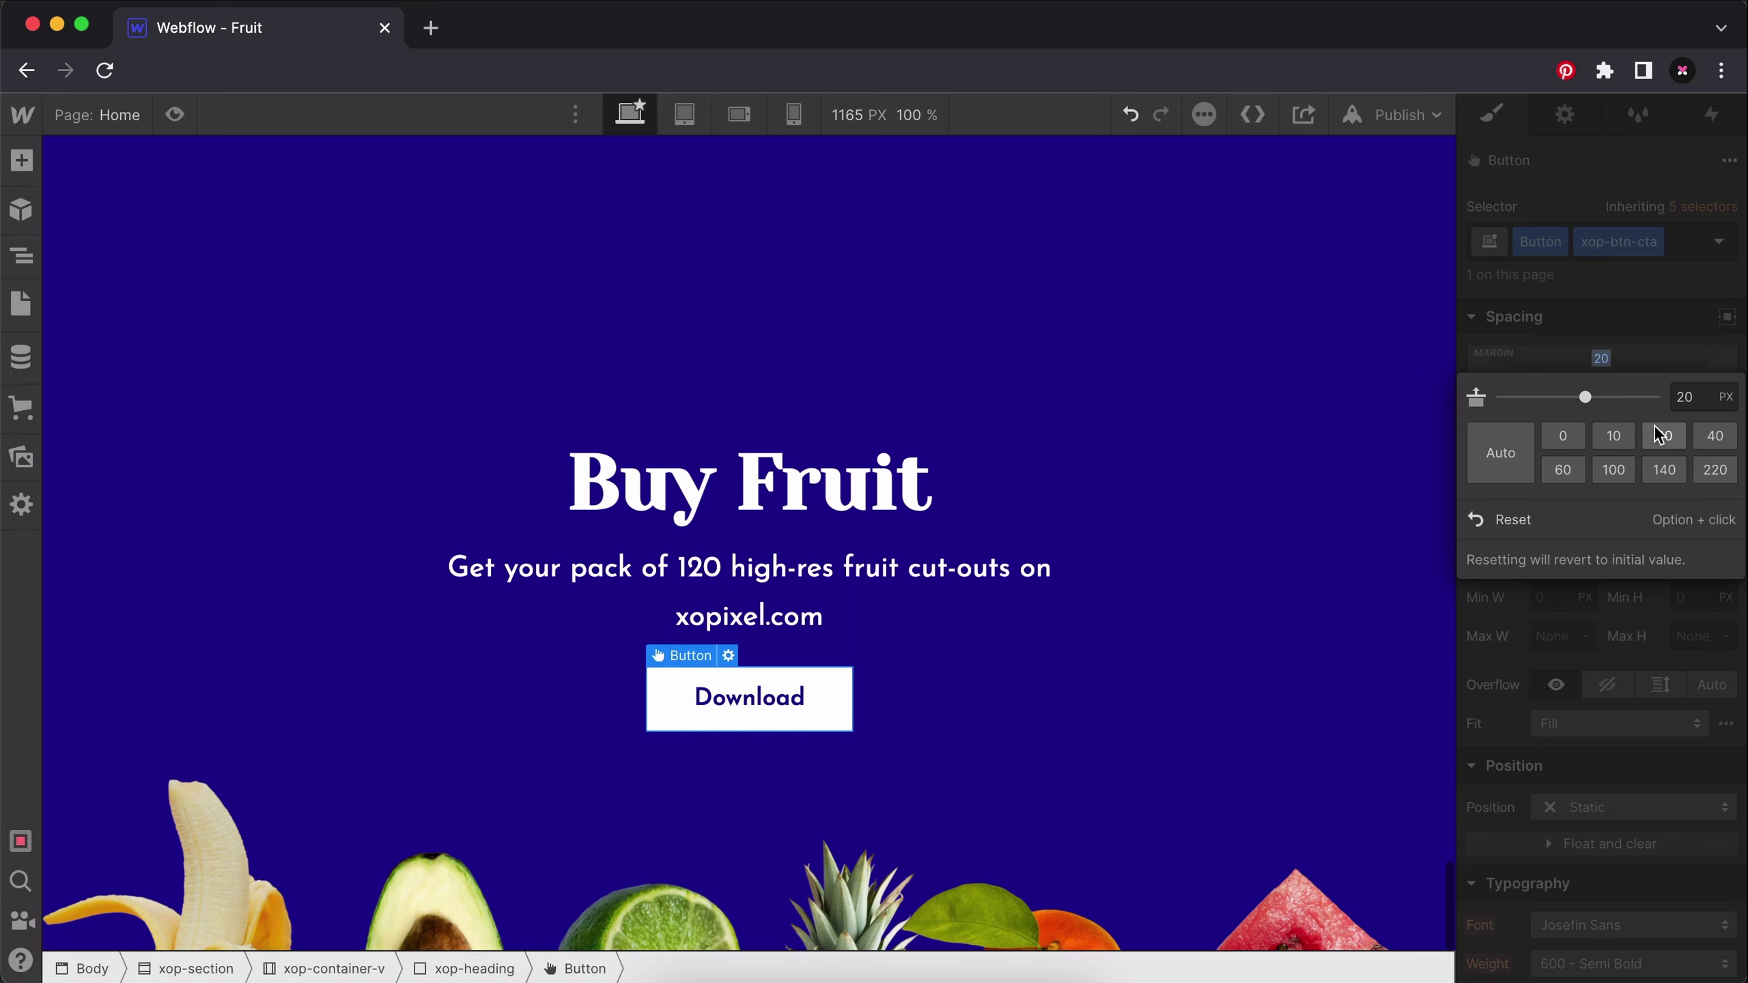
scroll(983, 660, down, 1)
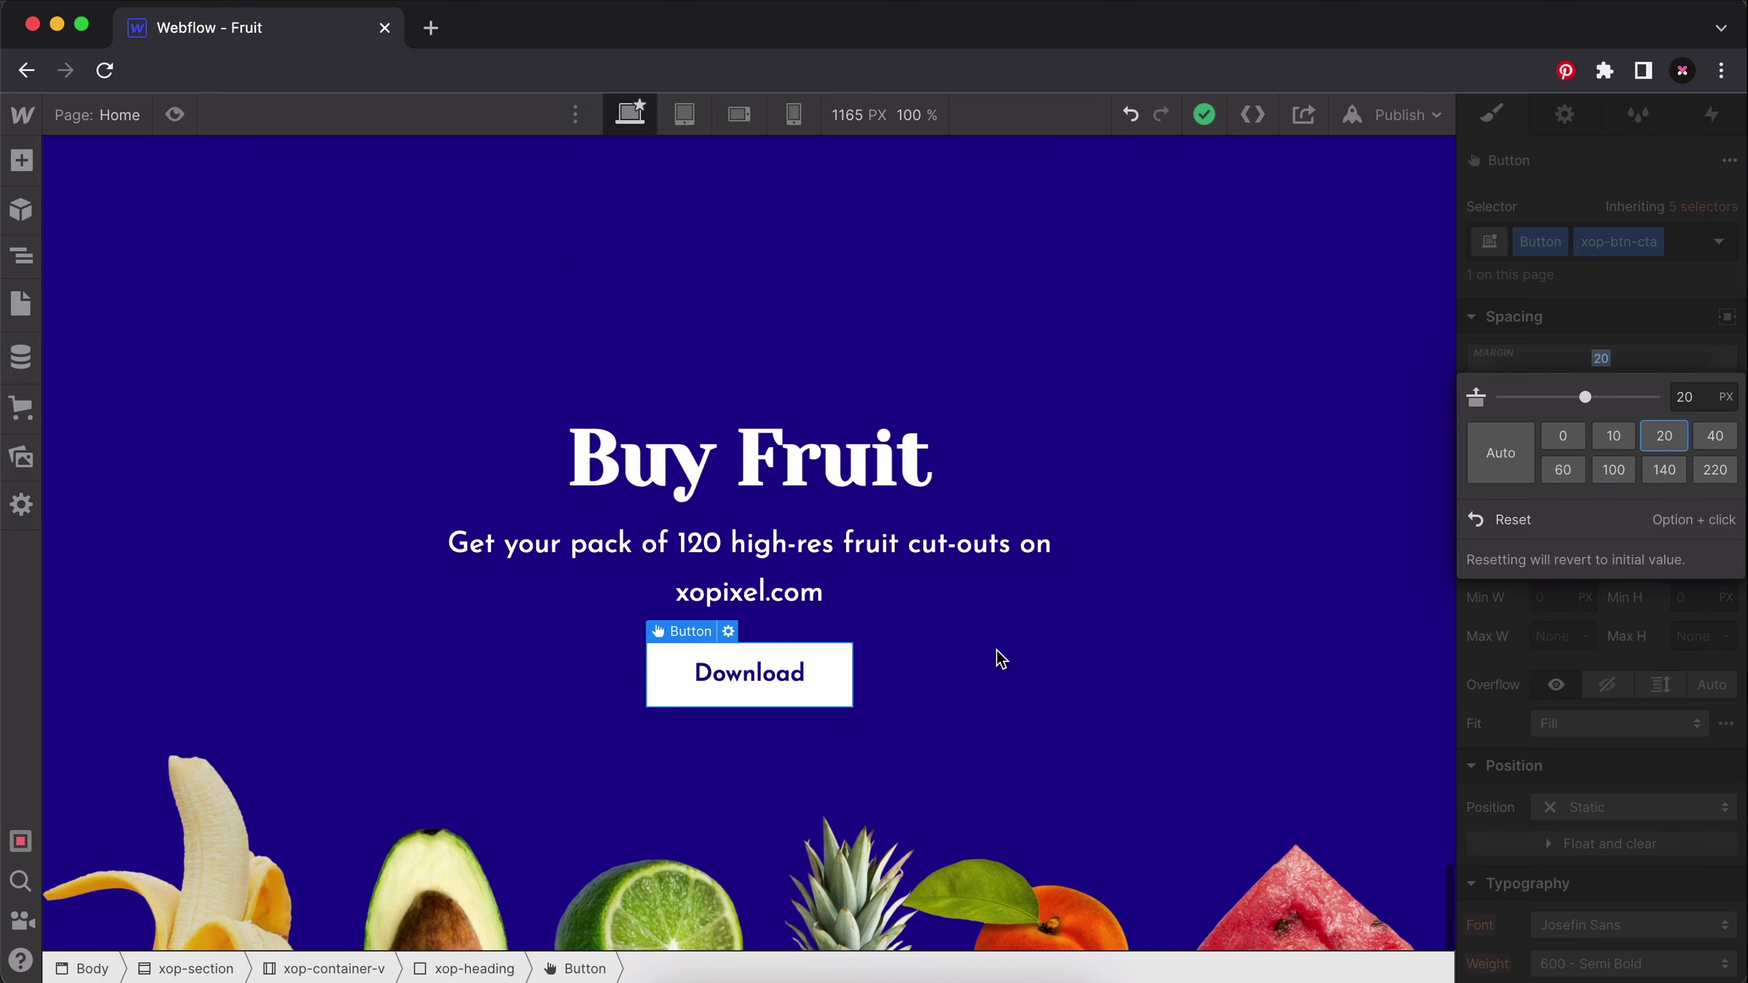
click(1032, 641)
click(1174, 552)
click(1332, 697)
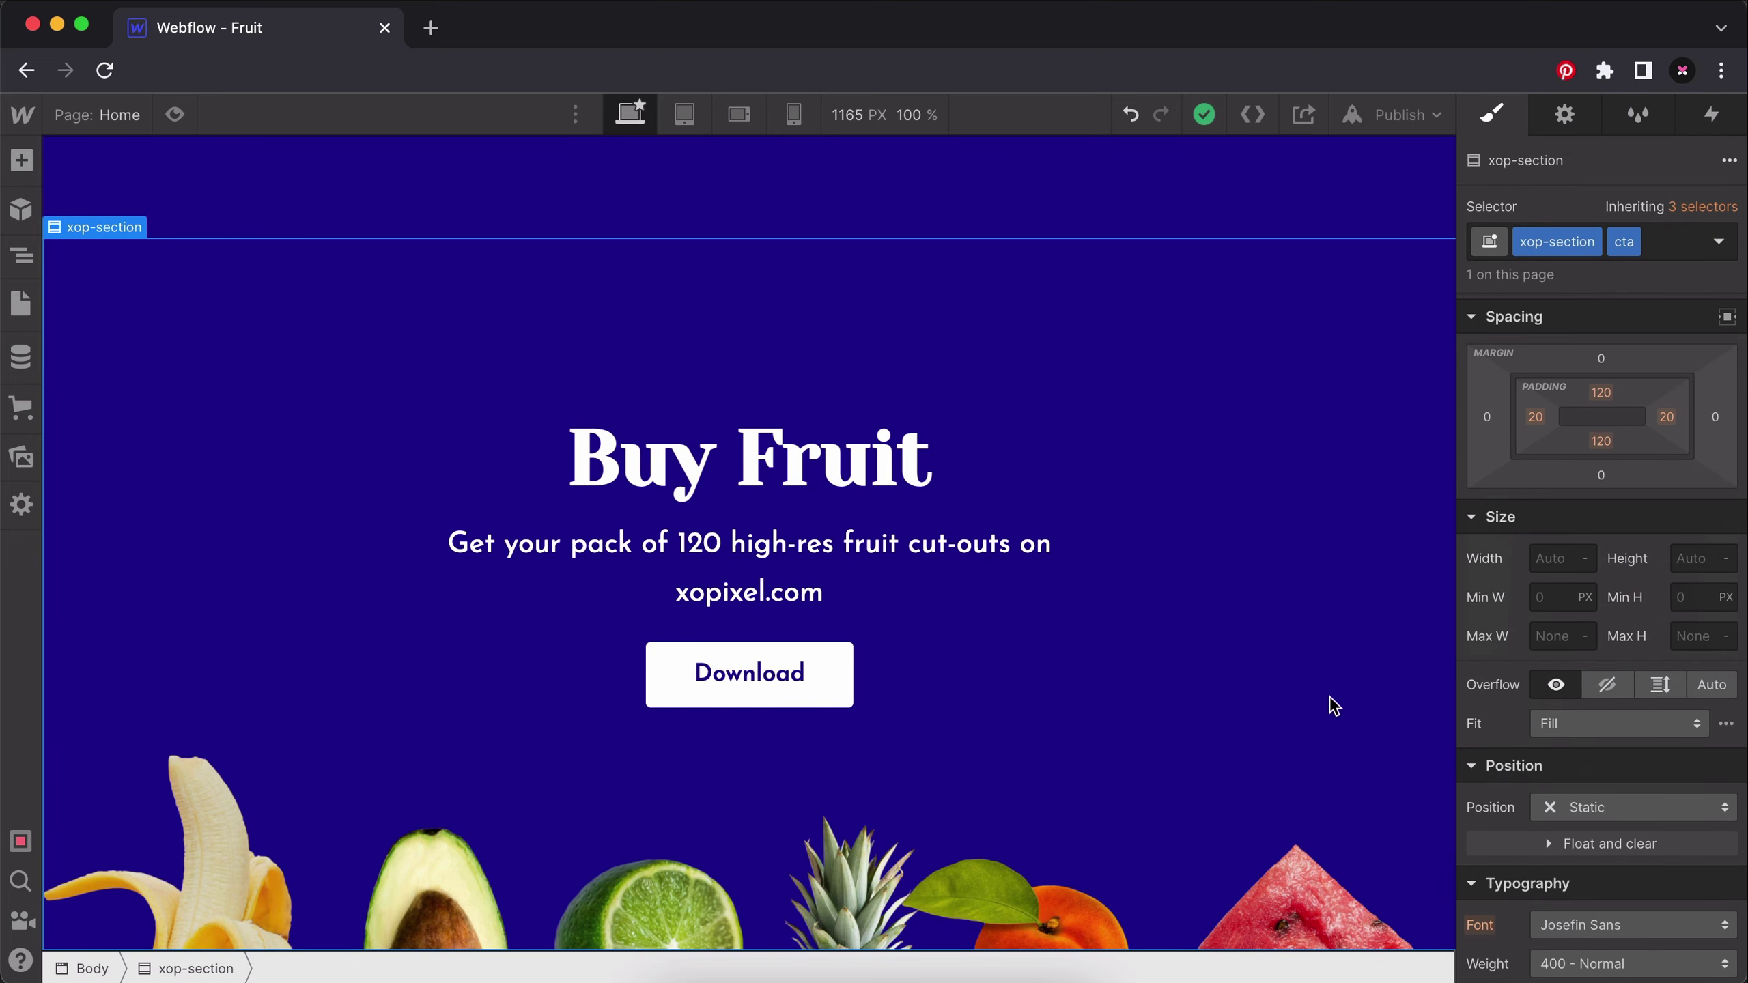
Add a background image to the Body element, using bg.png from the assets.
click(1272, 186)
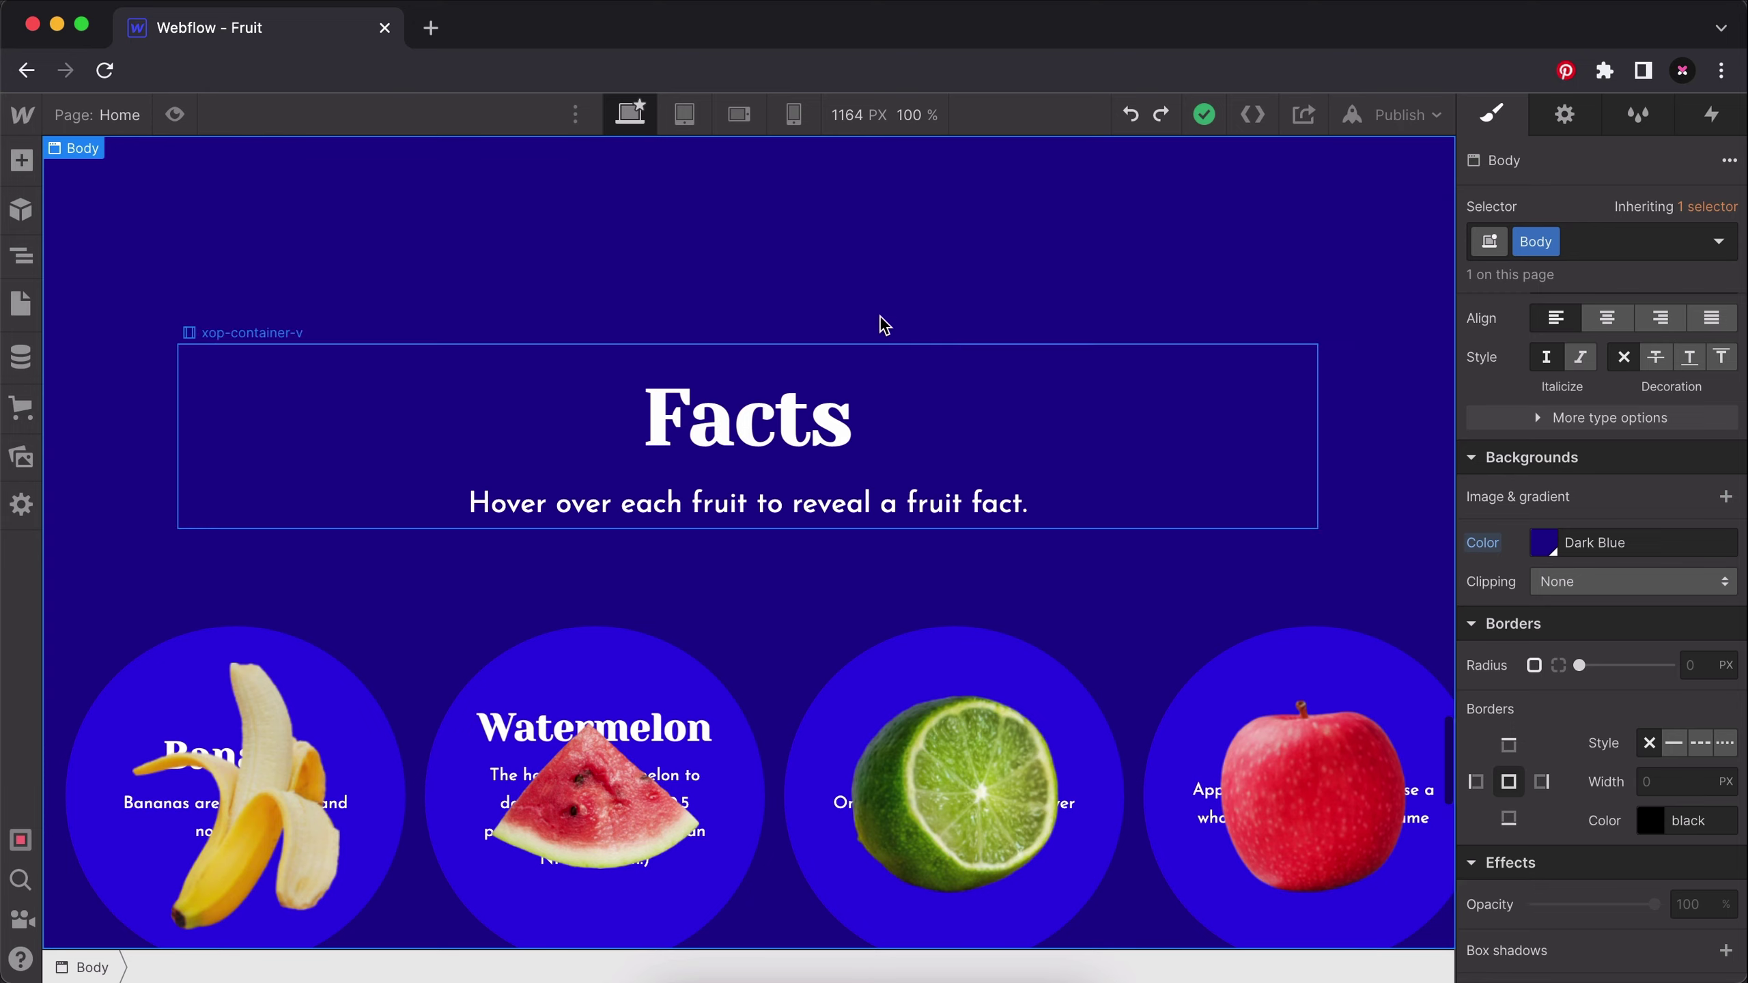
click(21, 255)
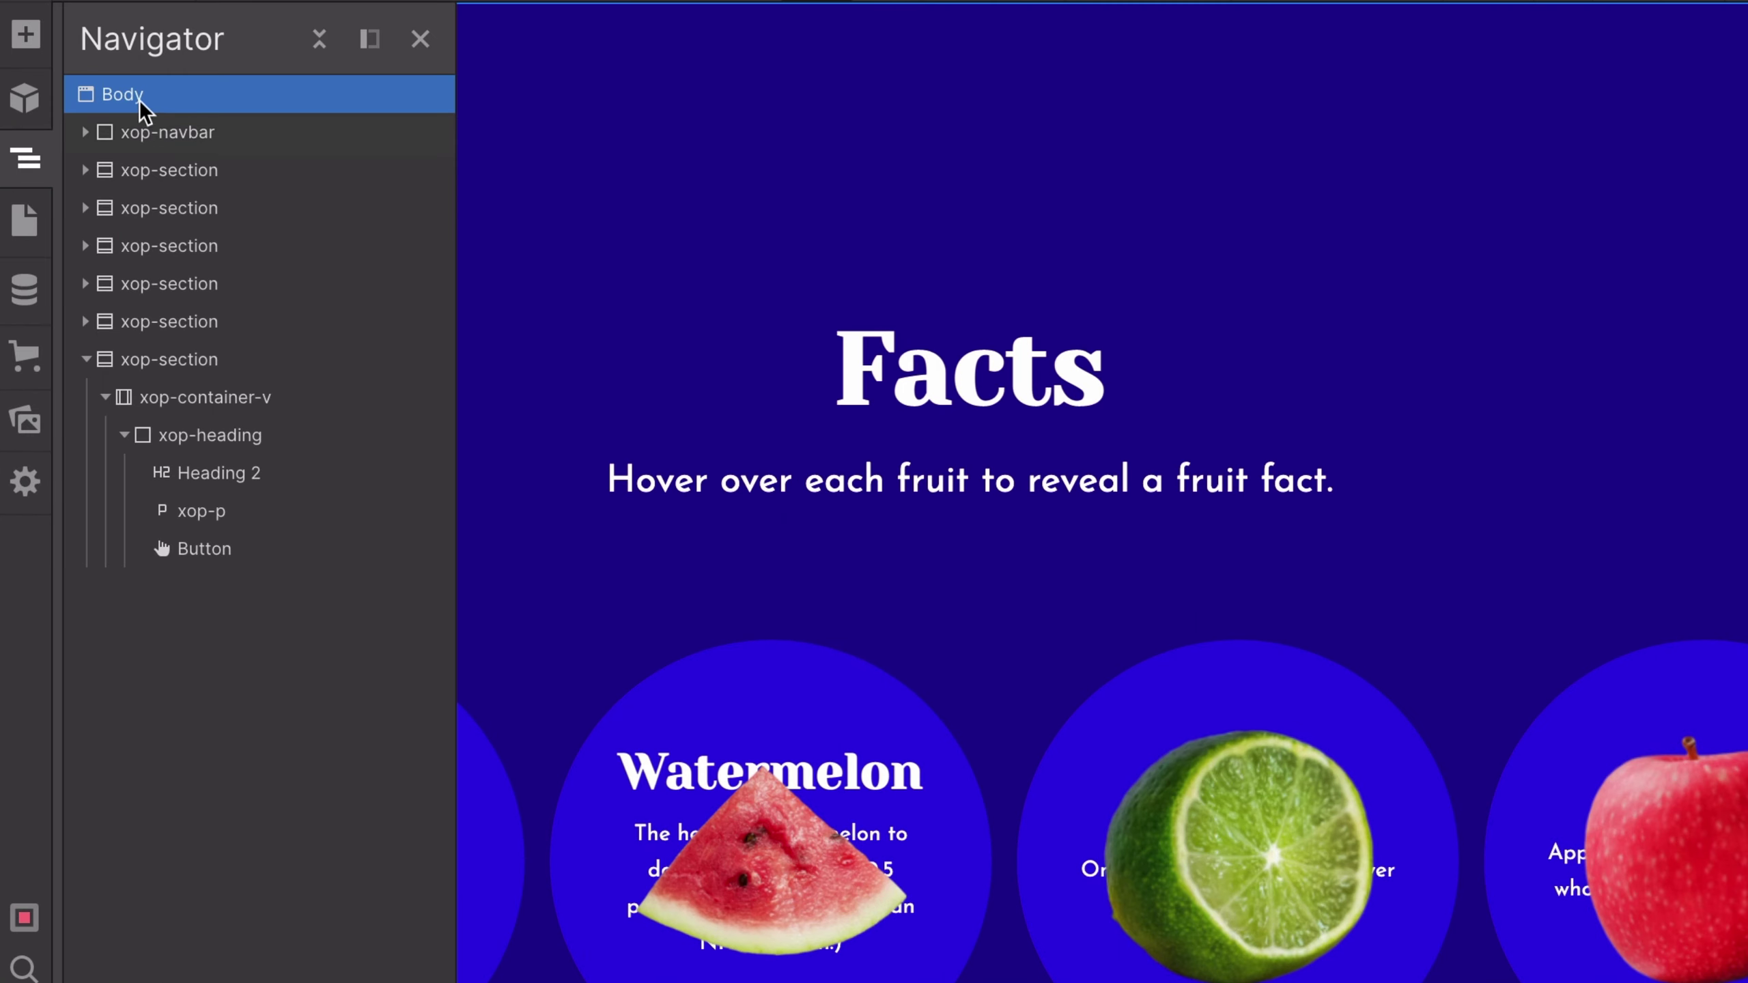
click(420, 39)
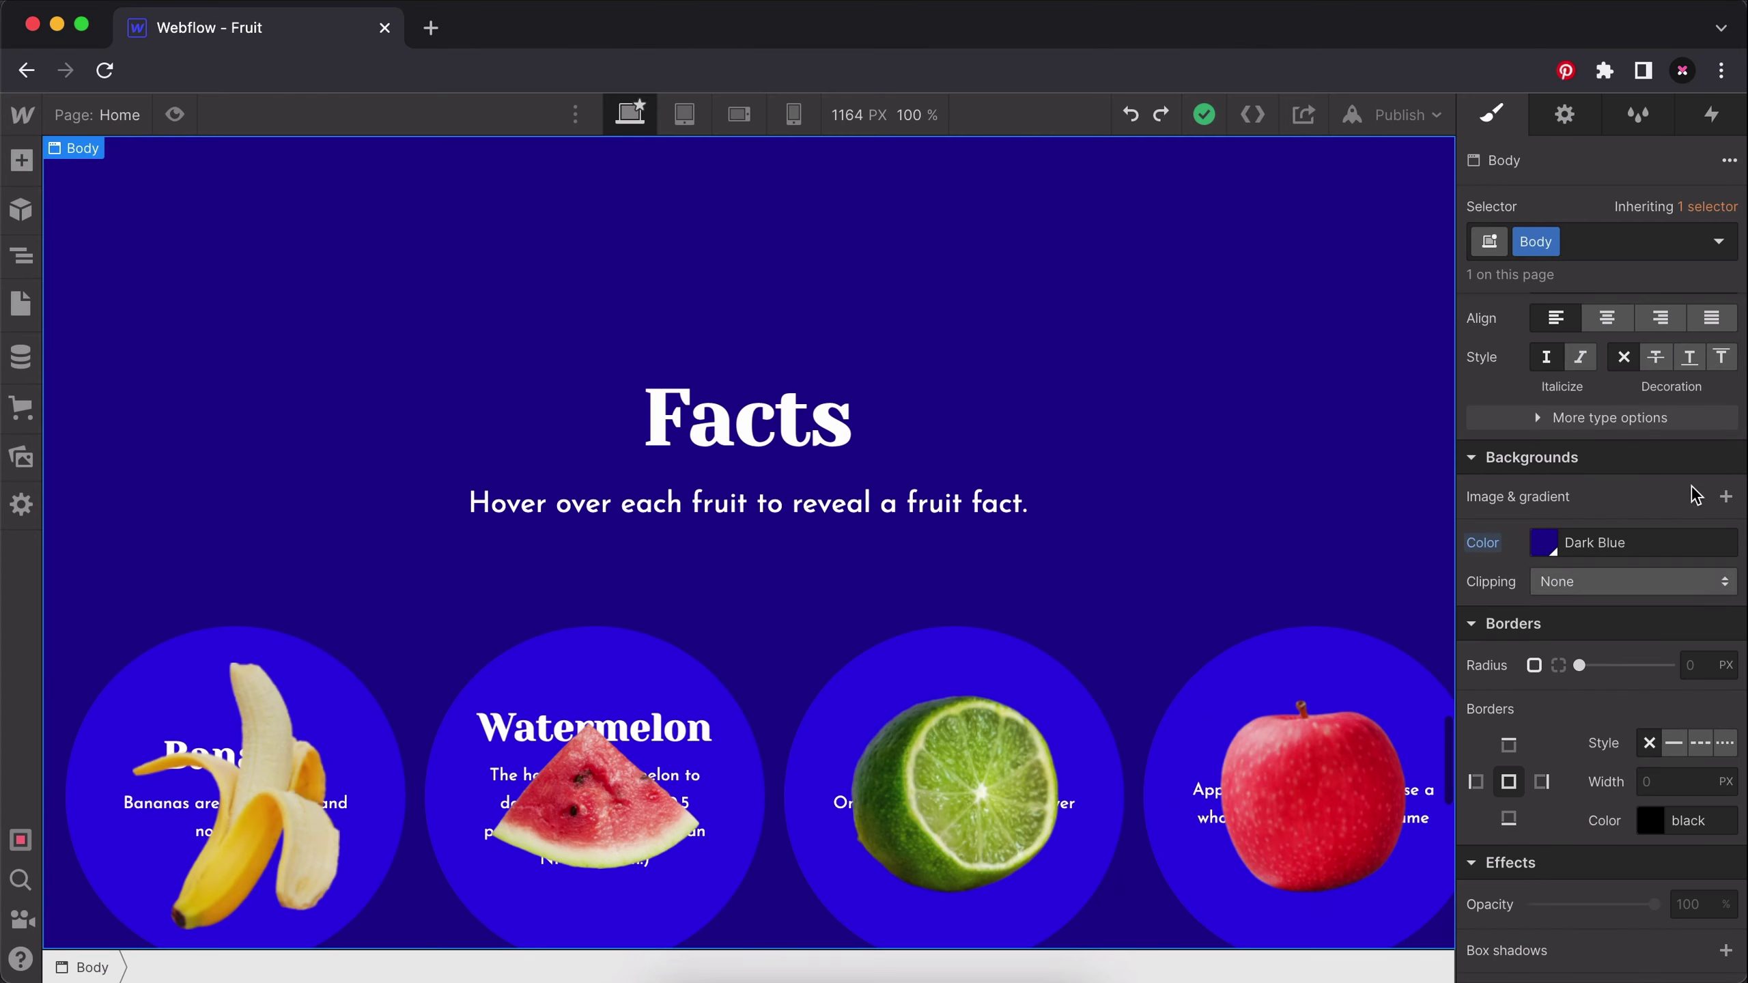
click(1724, 501)
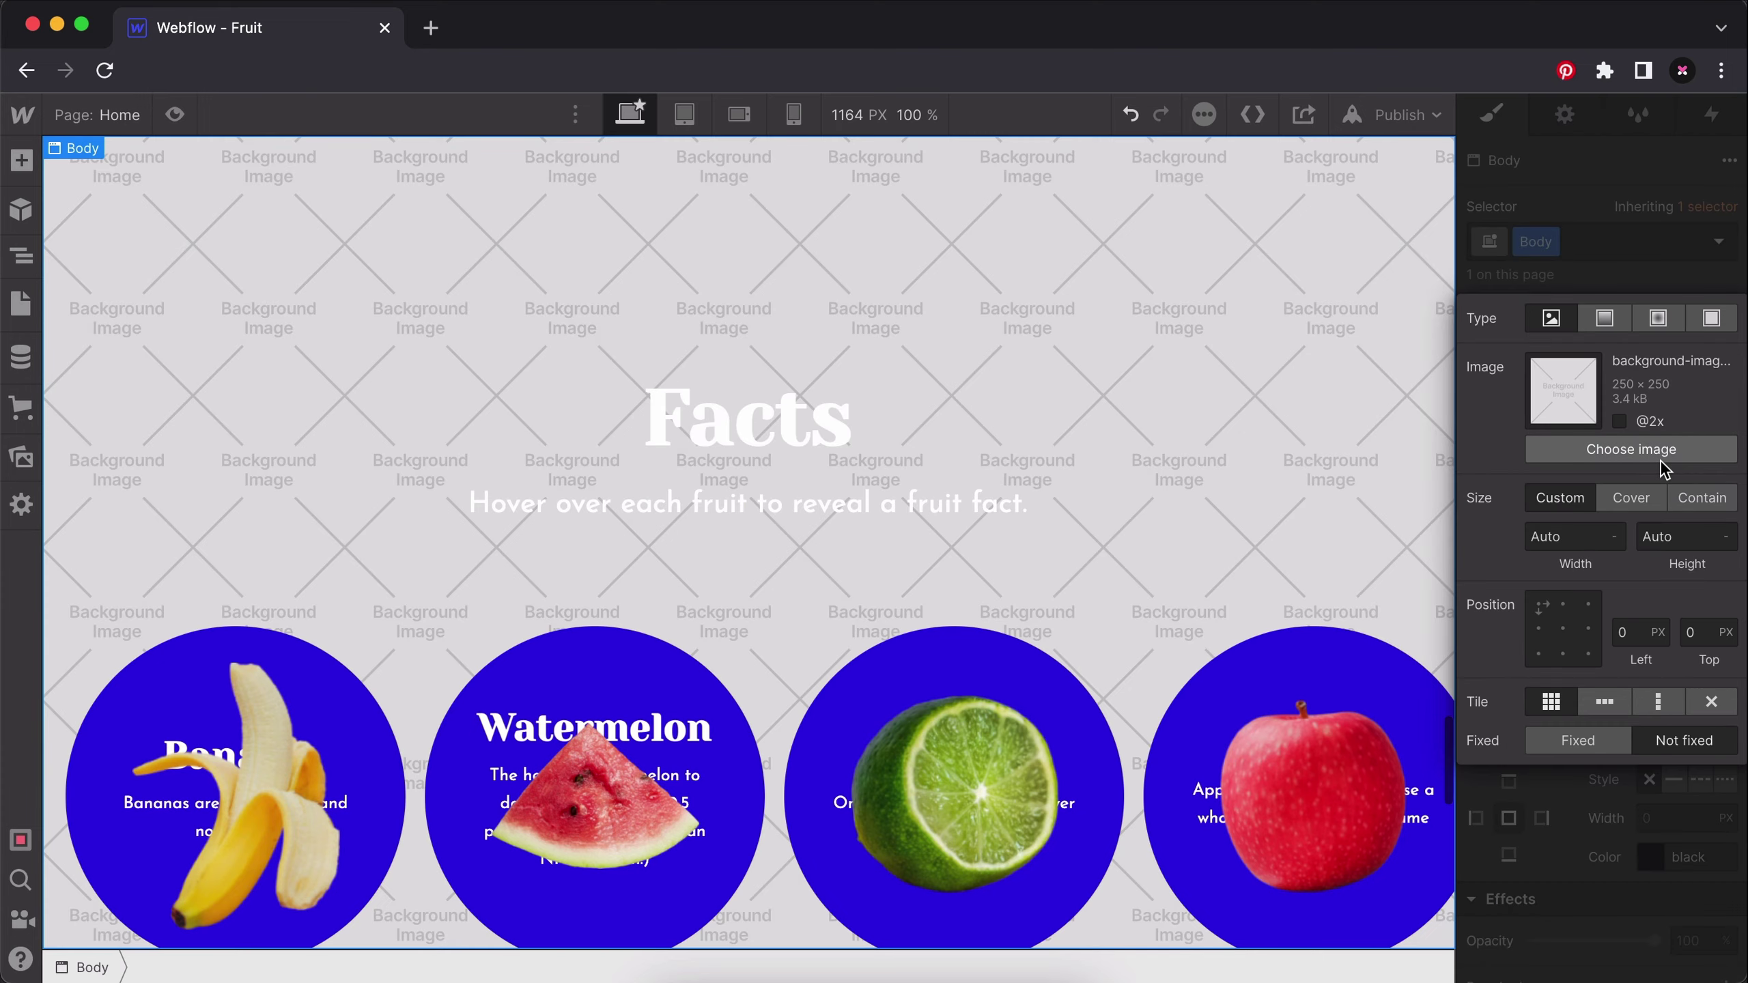
click(1587, 452)
click(120, 389)
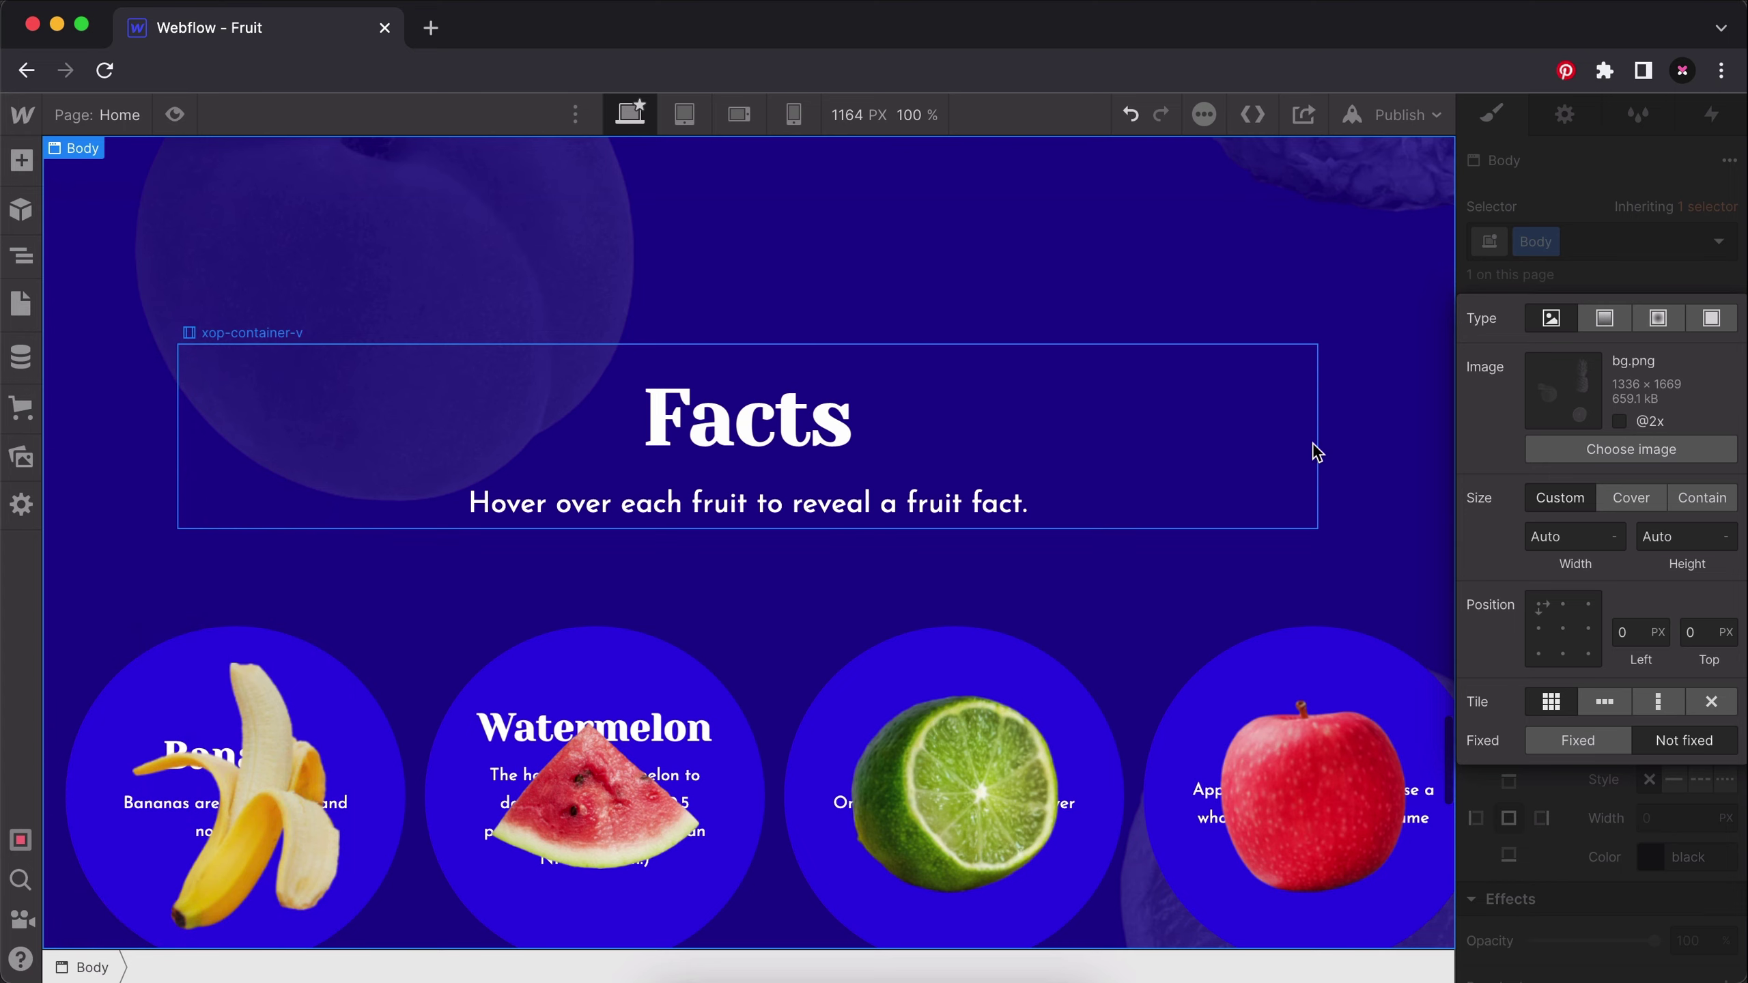
Size the Body background image to Cover, center it at 50% left and 50% top, without tiling, and make it fixed.
click(1643, 499)
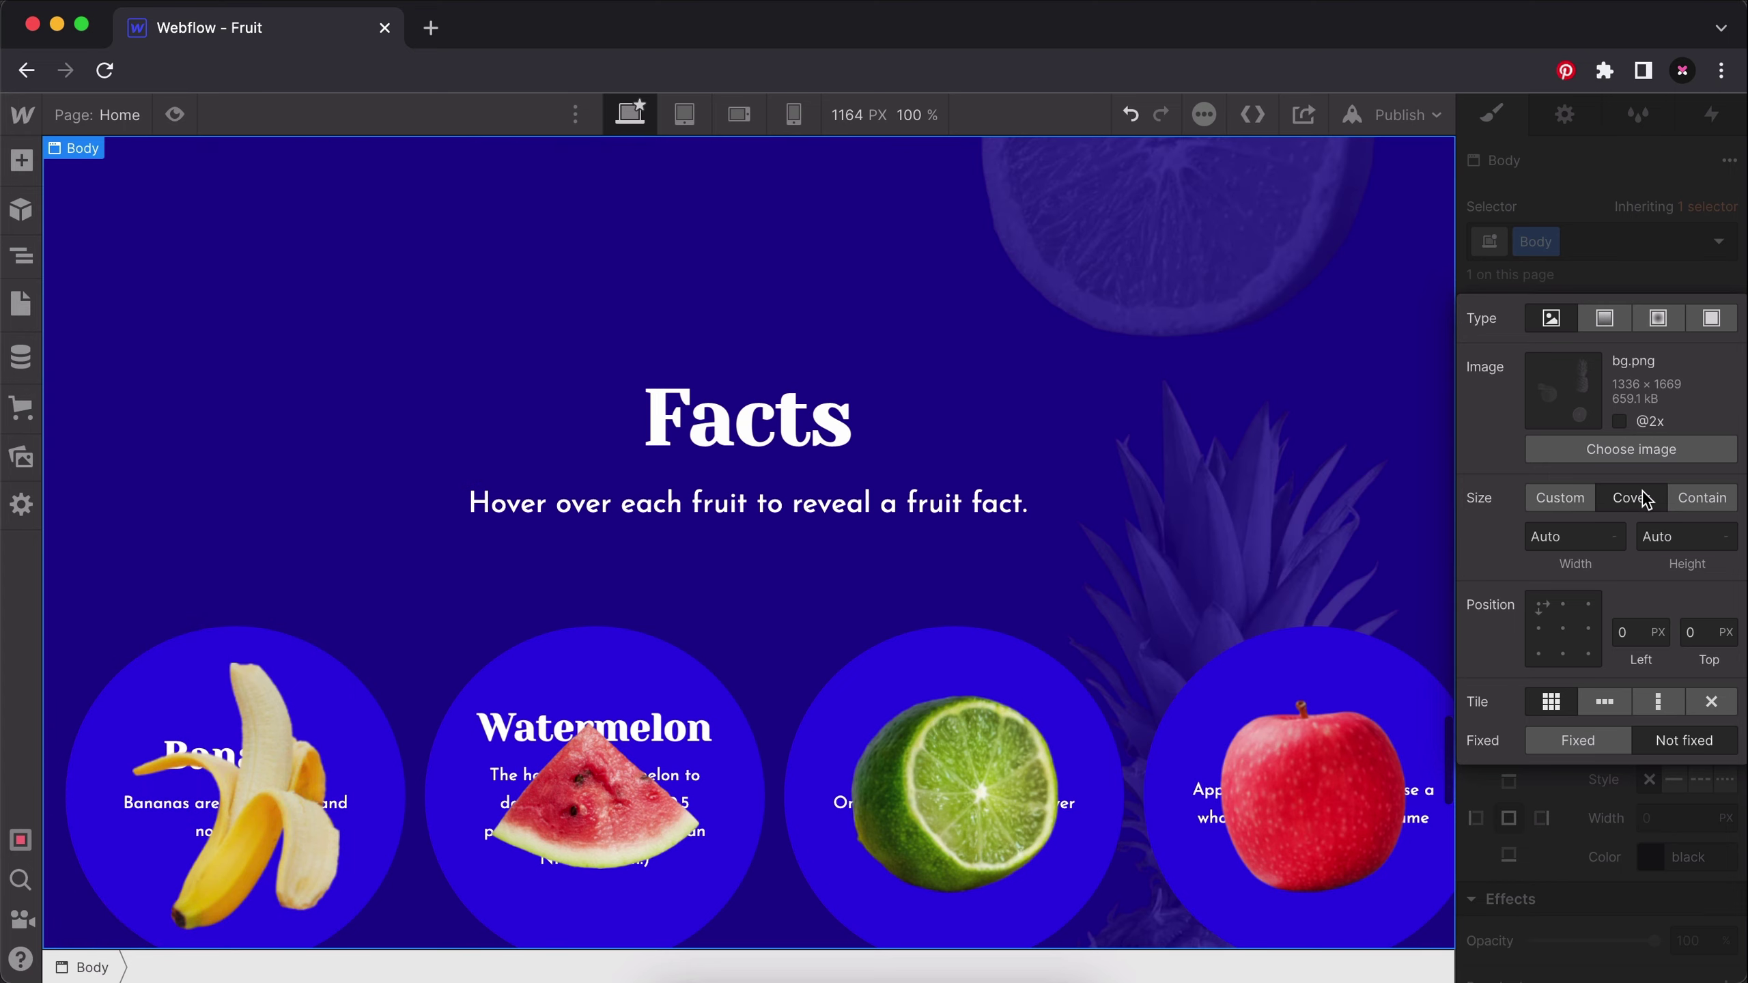
click(1563, 629)
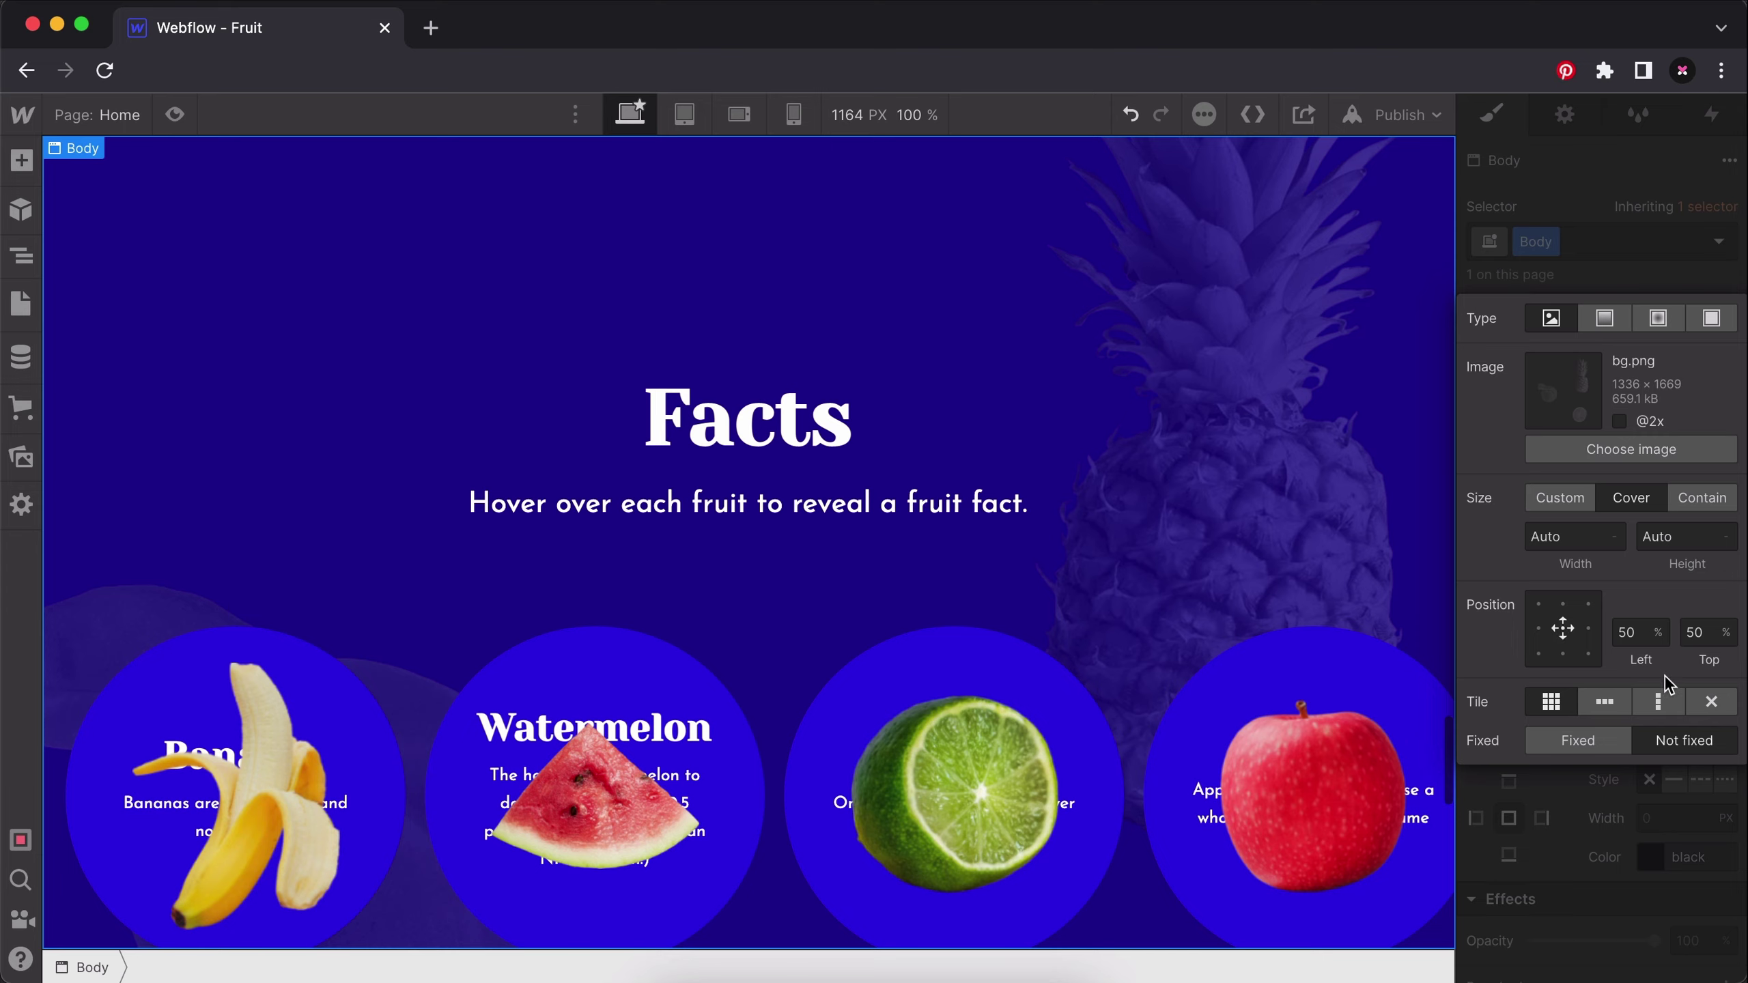
click(1707, 702)
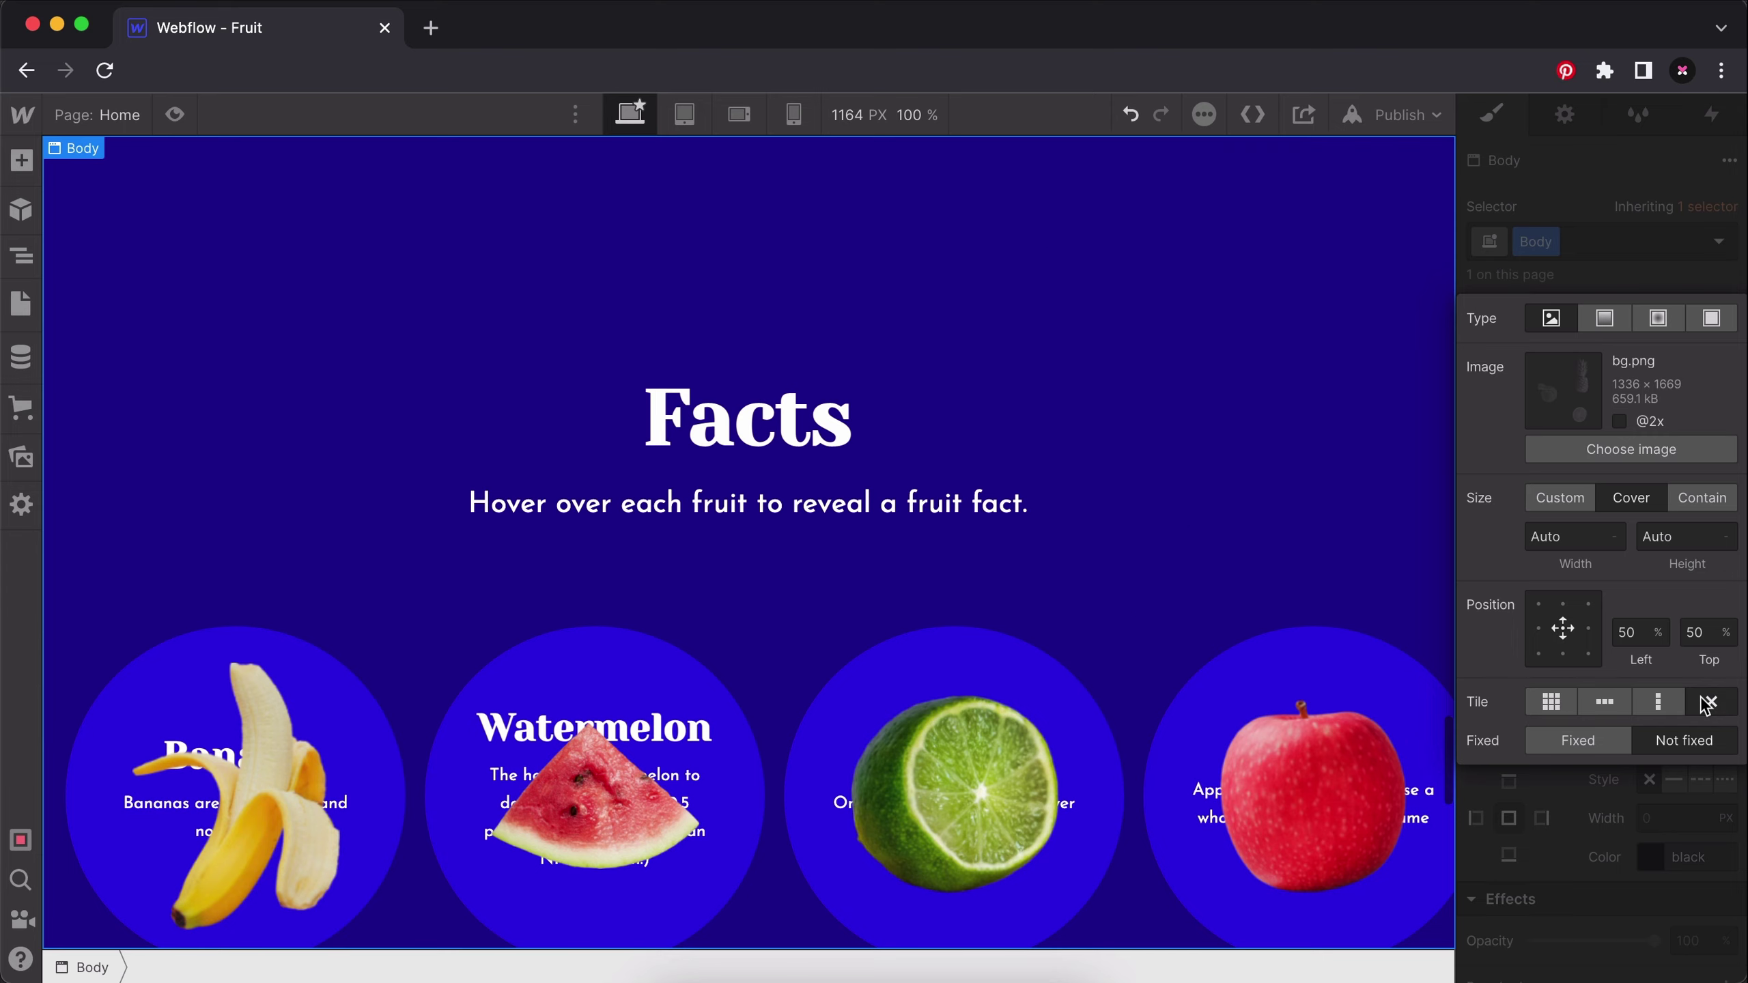
click(1603, 743)
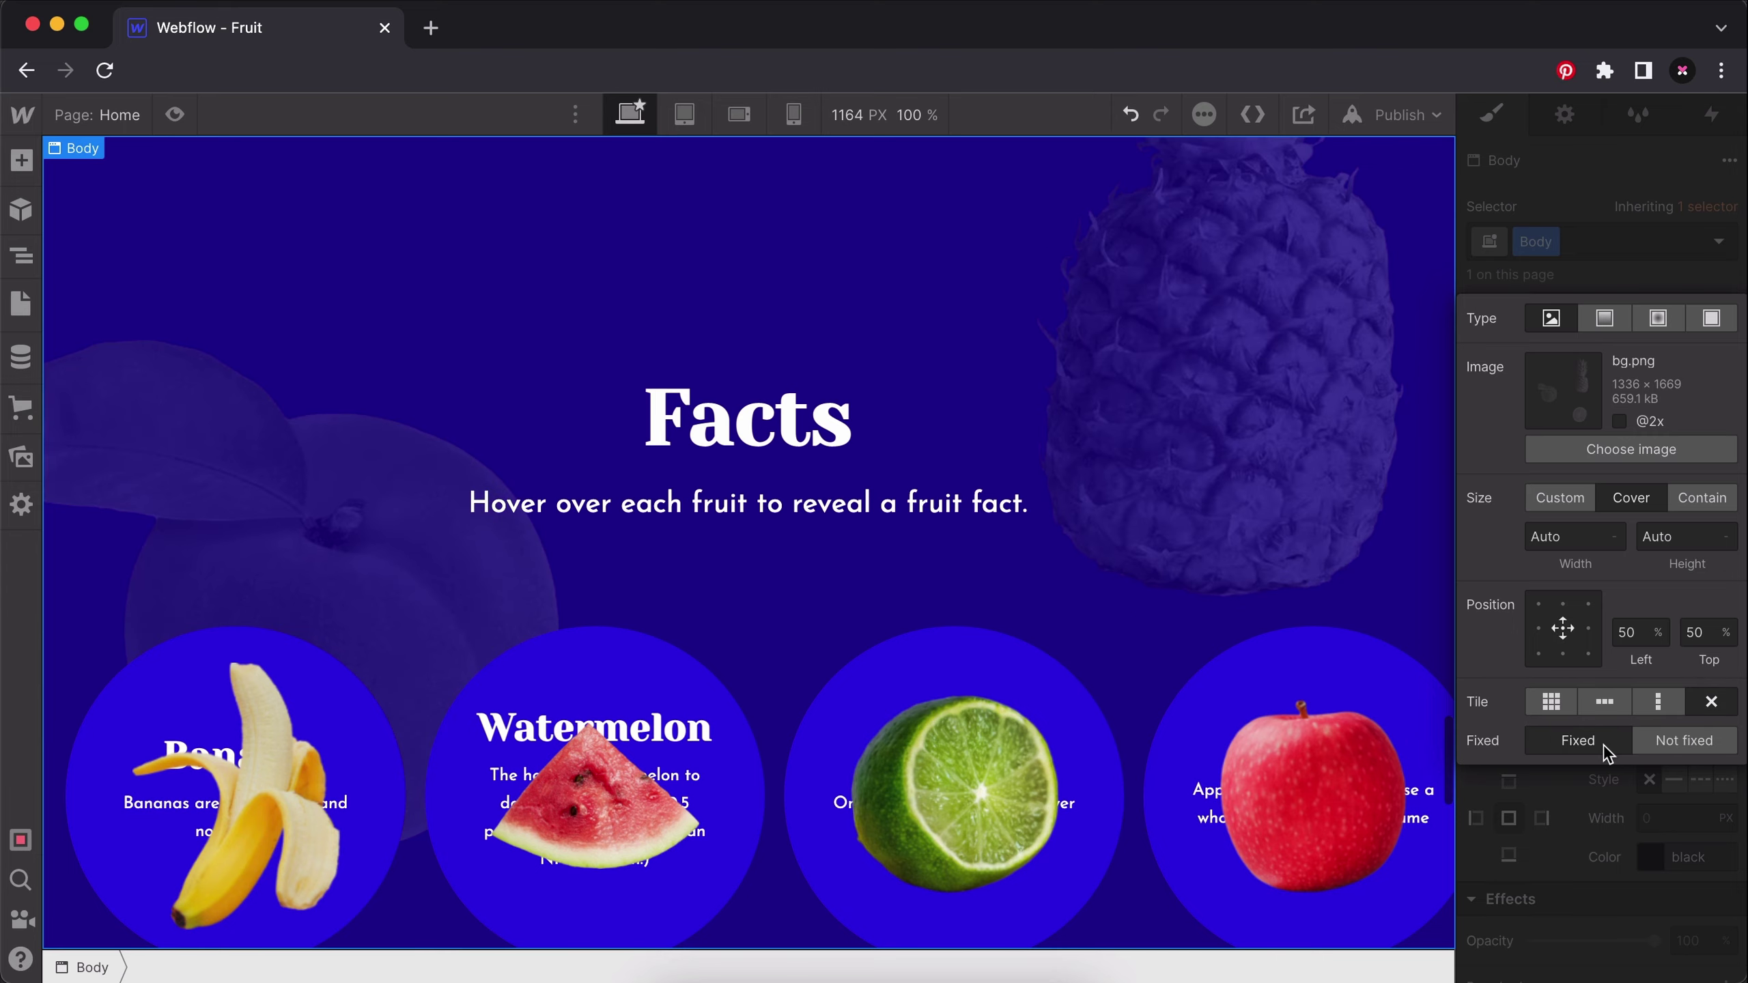
Examine how the fixed fruit background looks across the page, from the Buy Fruit section to the hero and navbar.
scroll(1240, 407, down, 20)
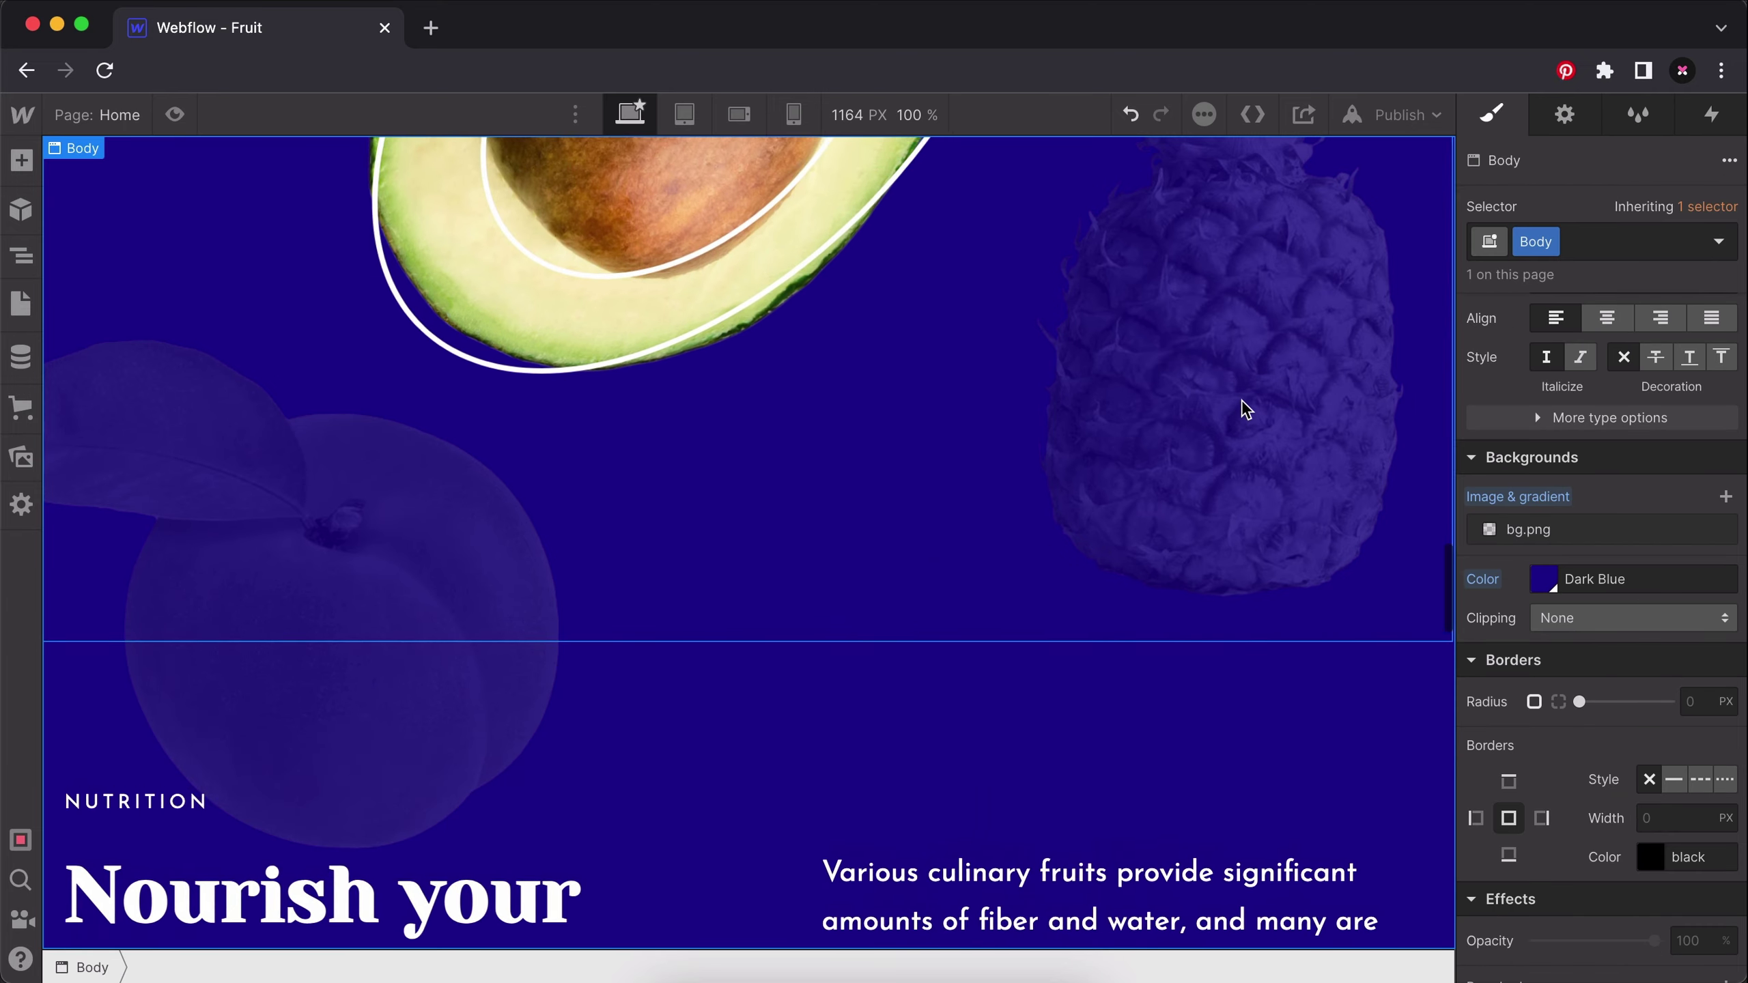
scroll(1247, 451, up, 2)
scroll(1247, 451, down, 10)
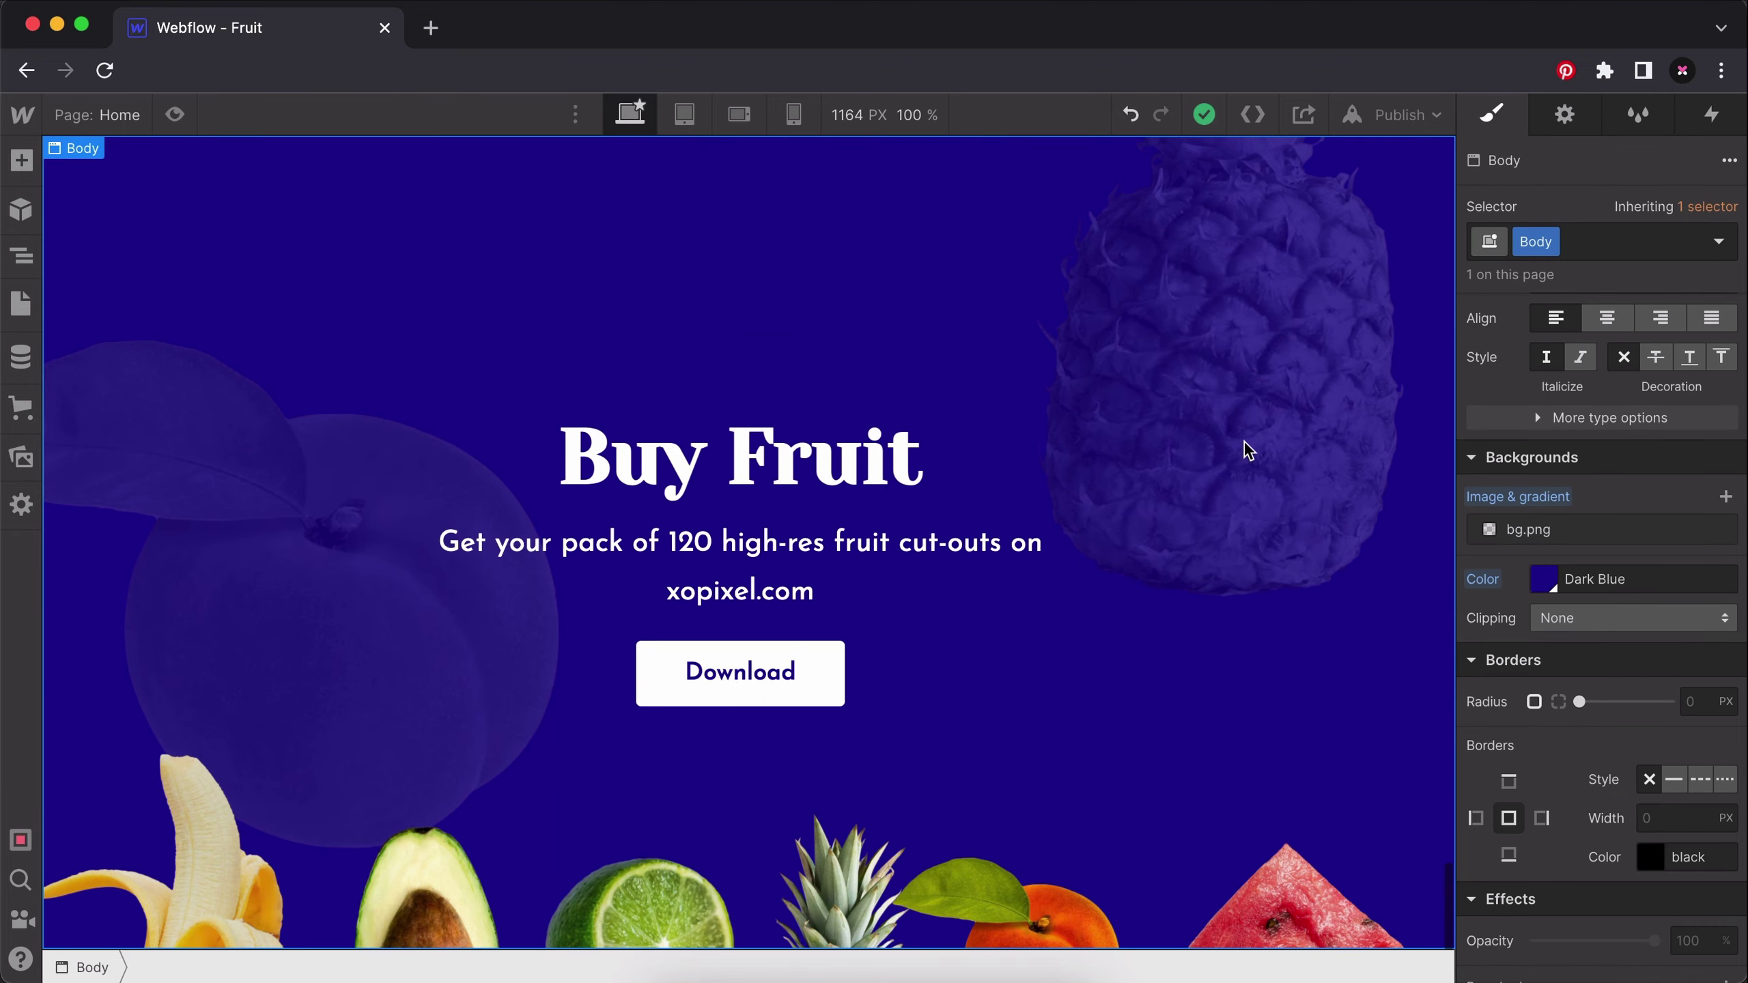
scroll(1247, 451, up, 10)
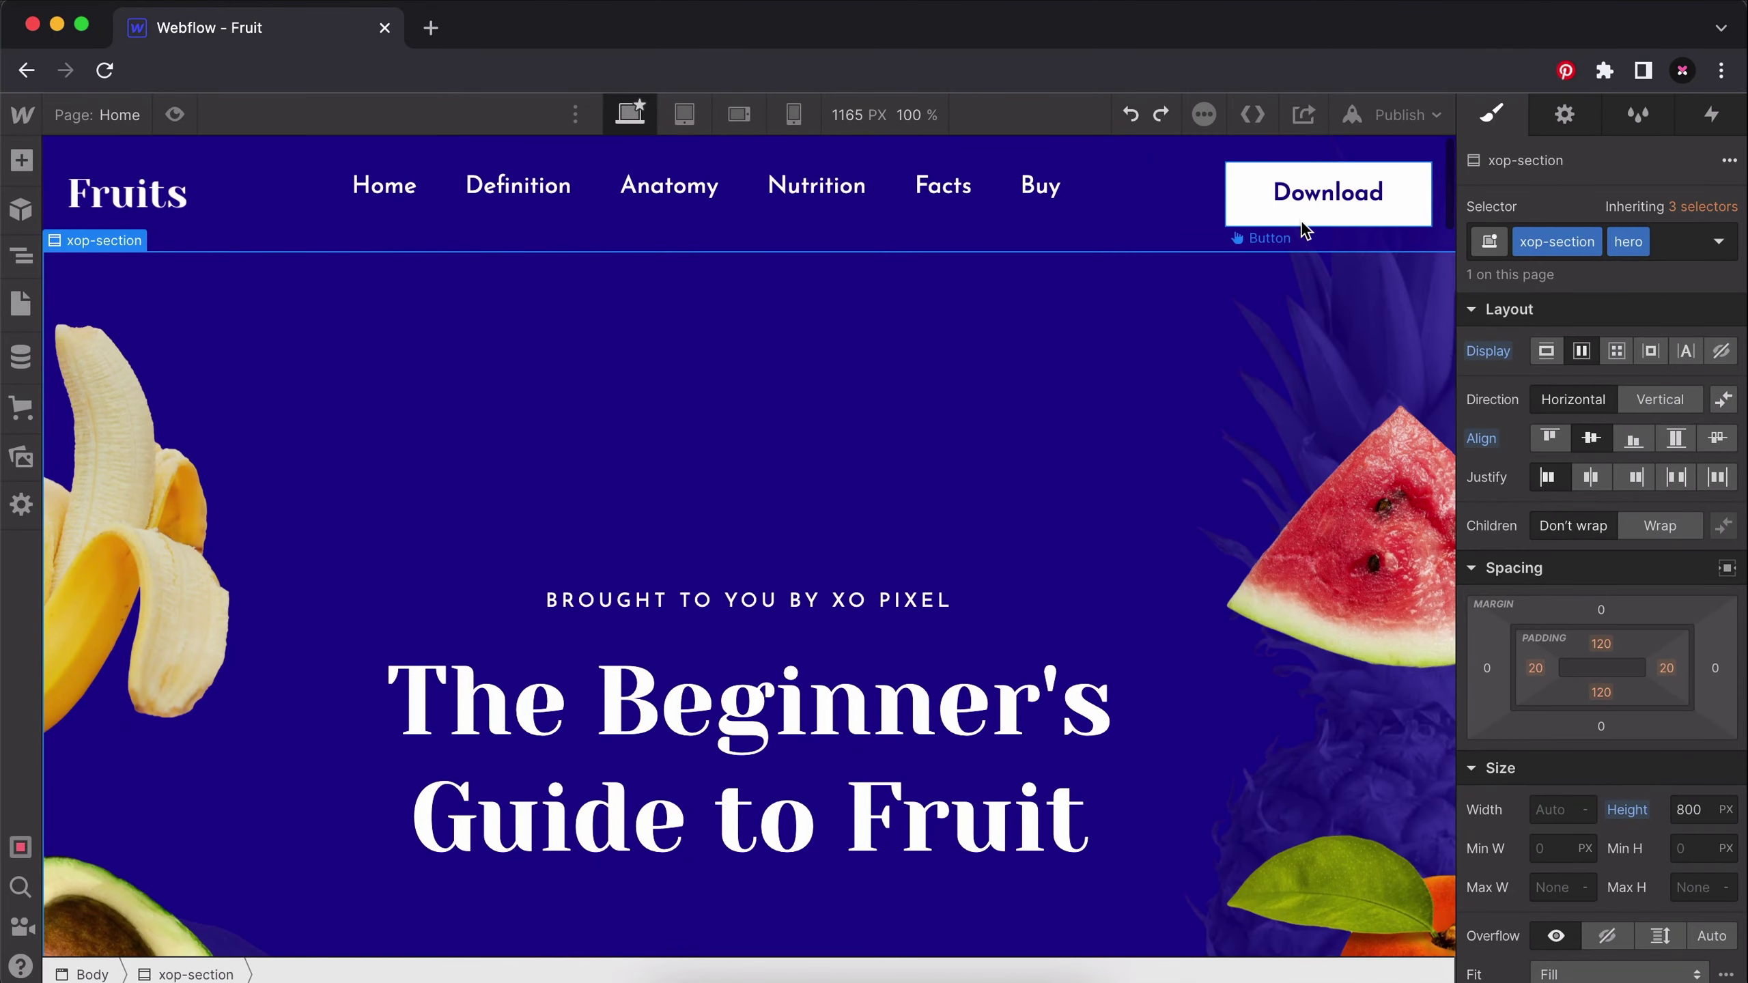
click(1299, 227)
click(1227, 347)
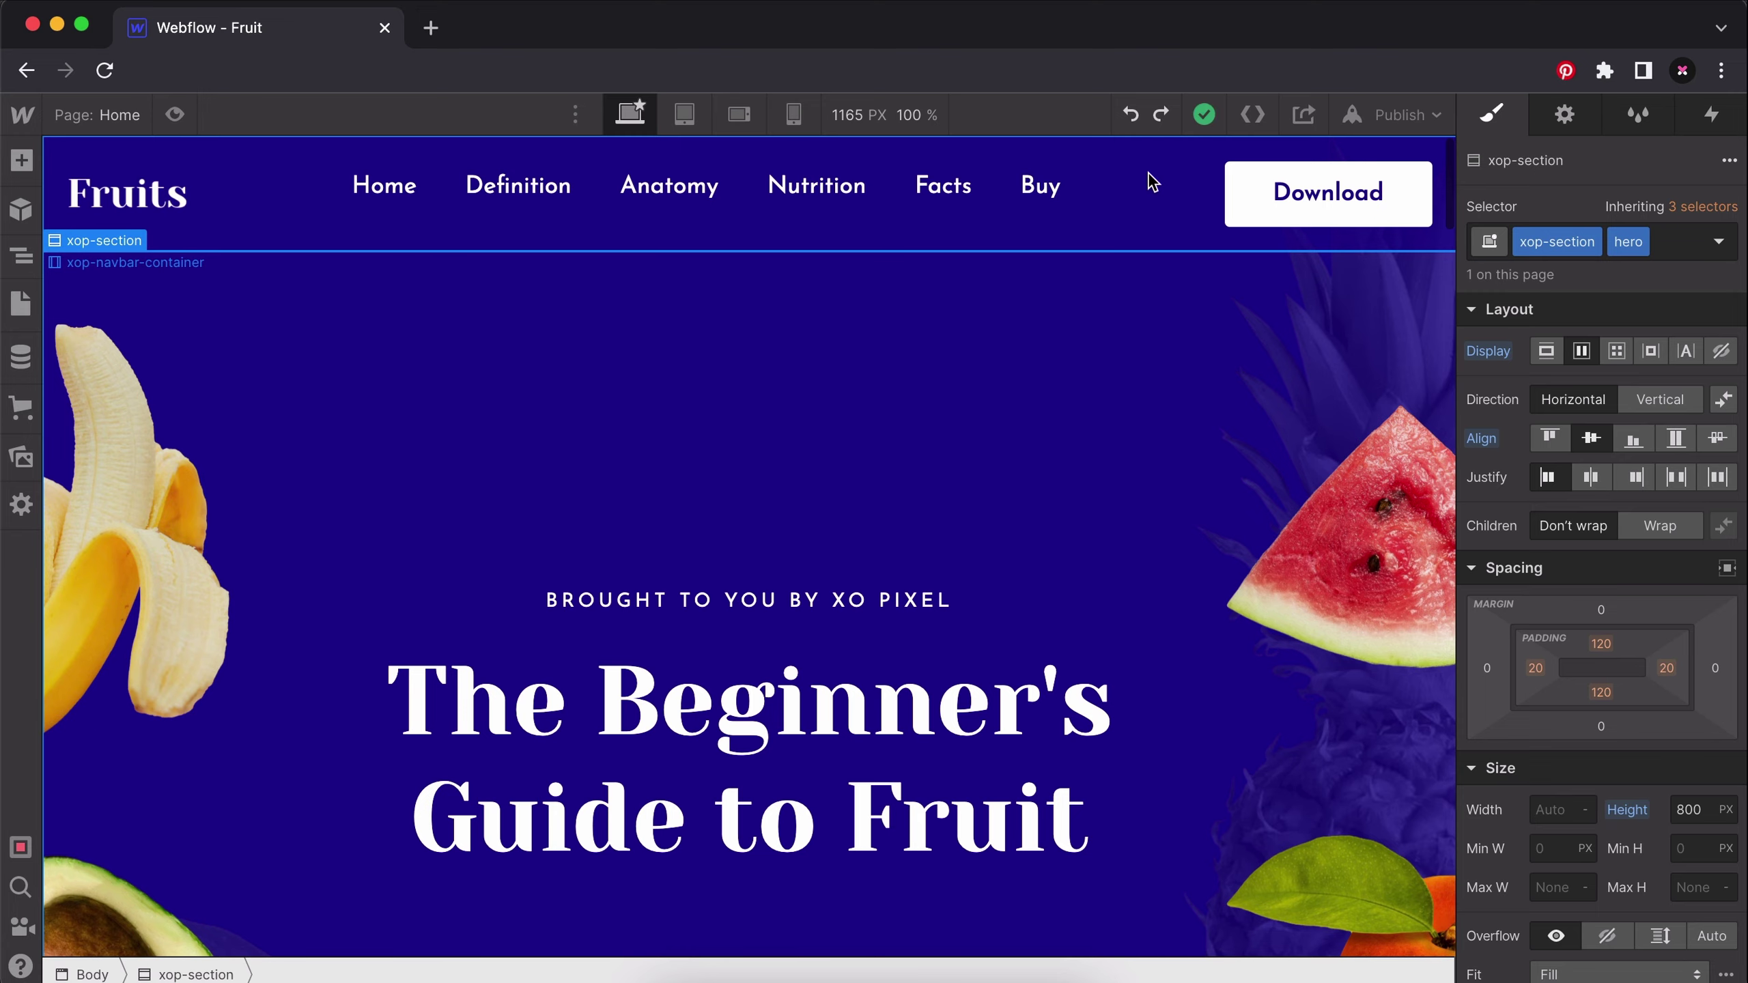
scroll(1084, 478, down, 3)
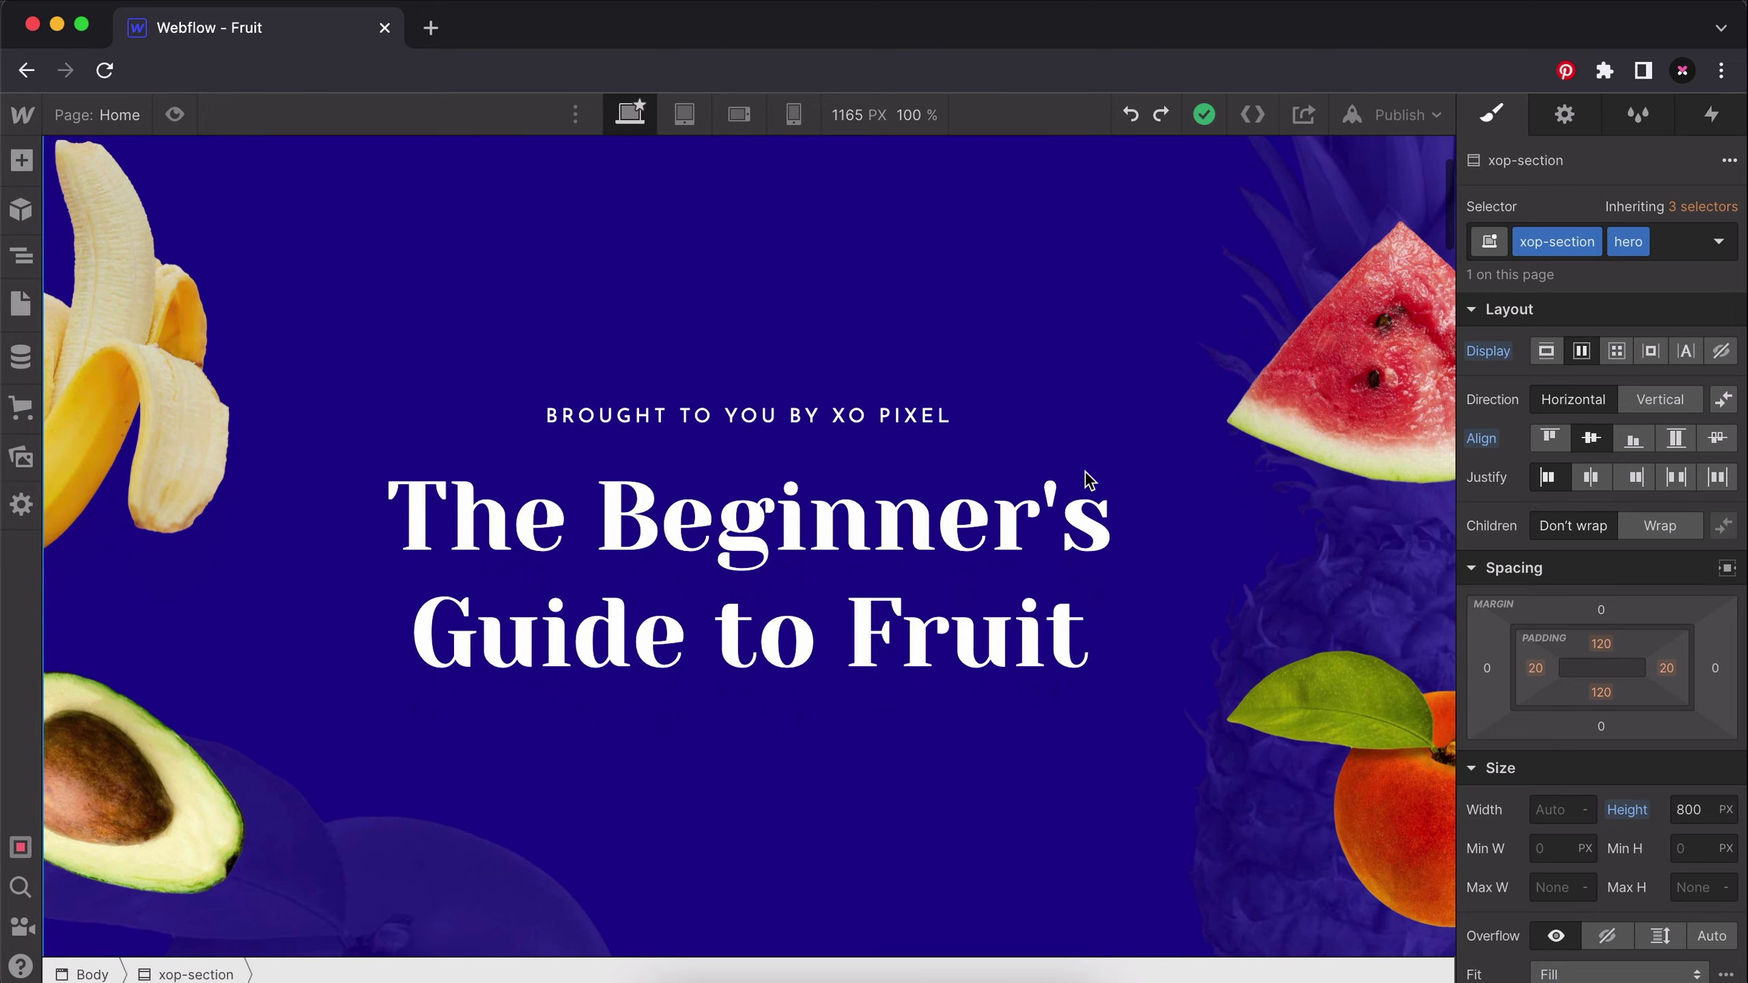
scroll(1087, 482, up, 3)
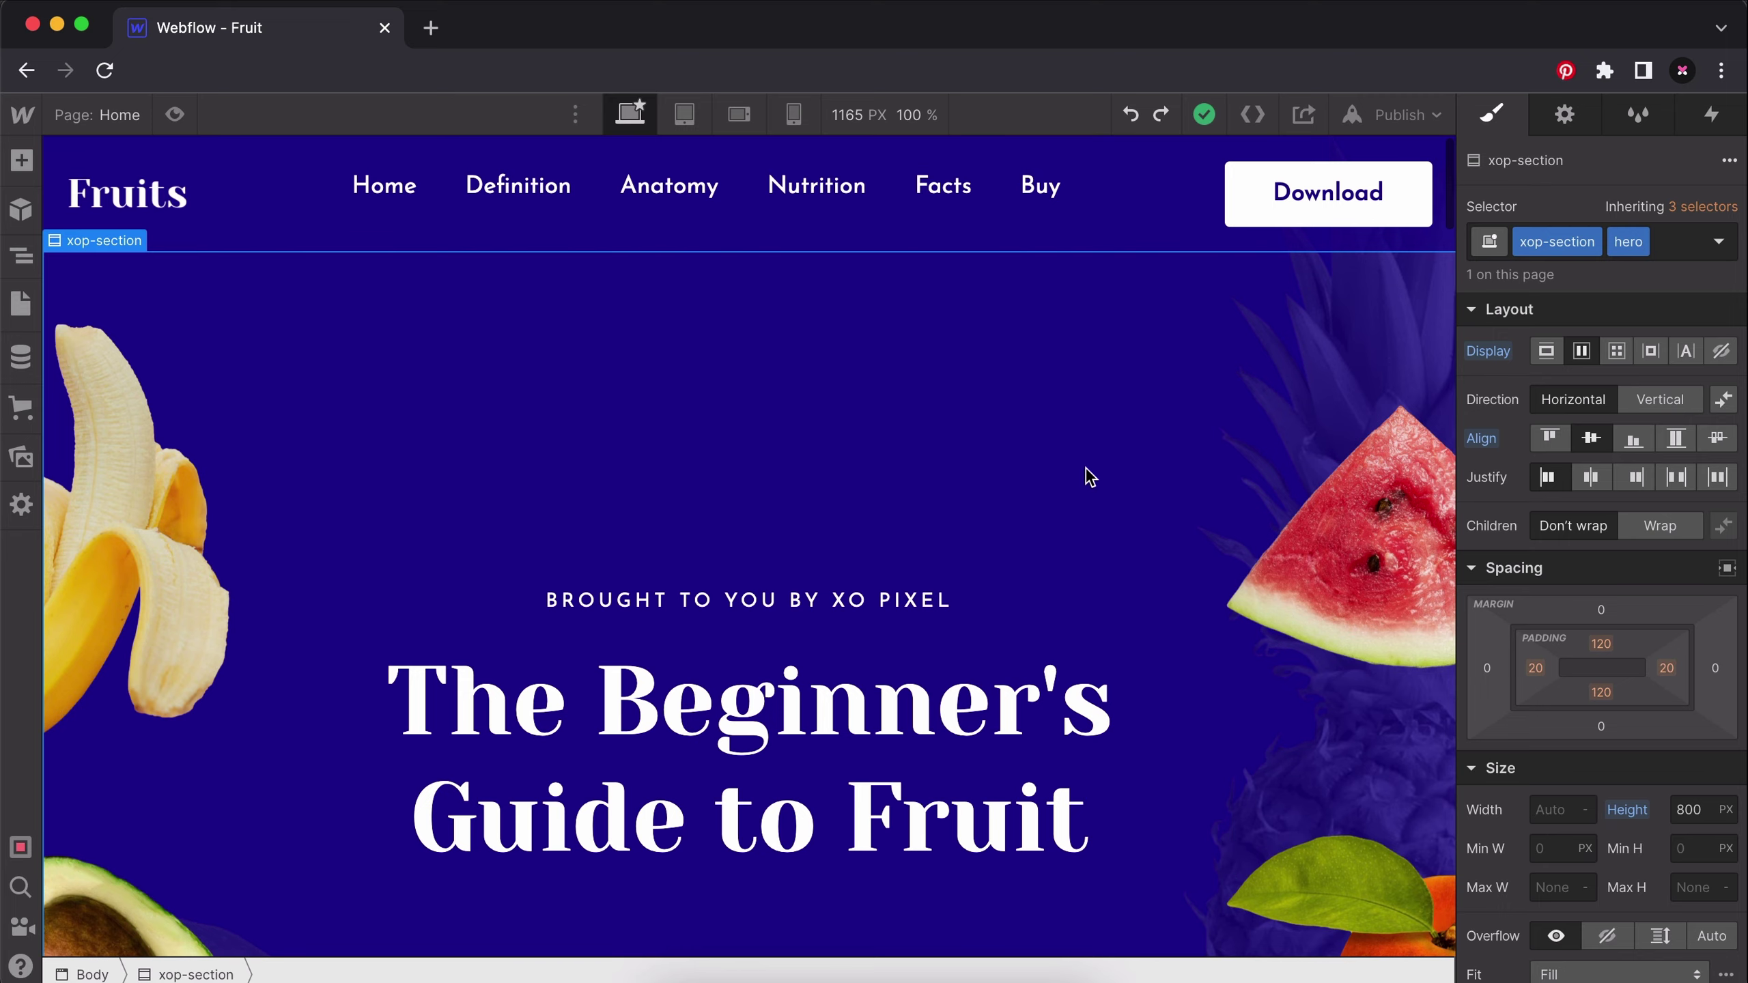
Select the xop-navbar element and set its background color to the Dark Blue swatch.
key(Up)
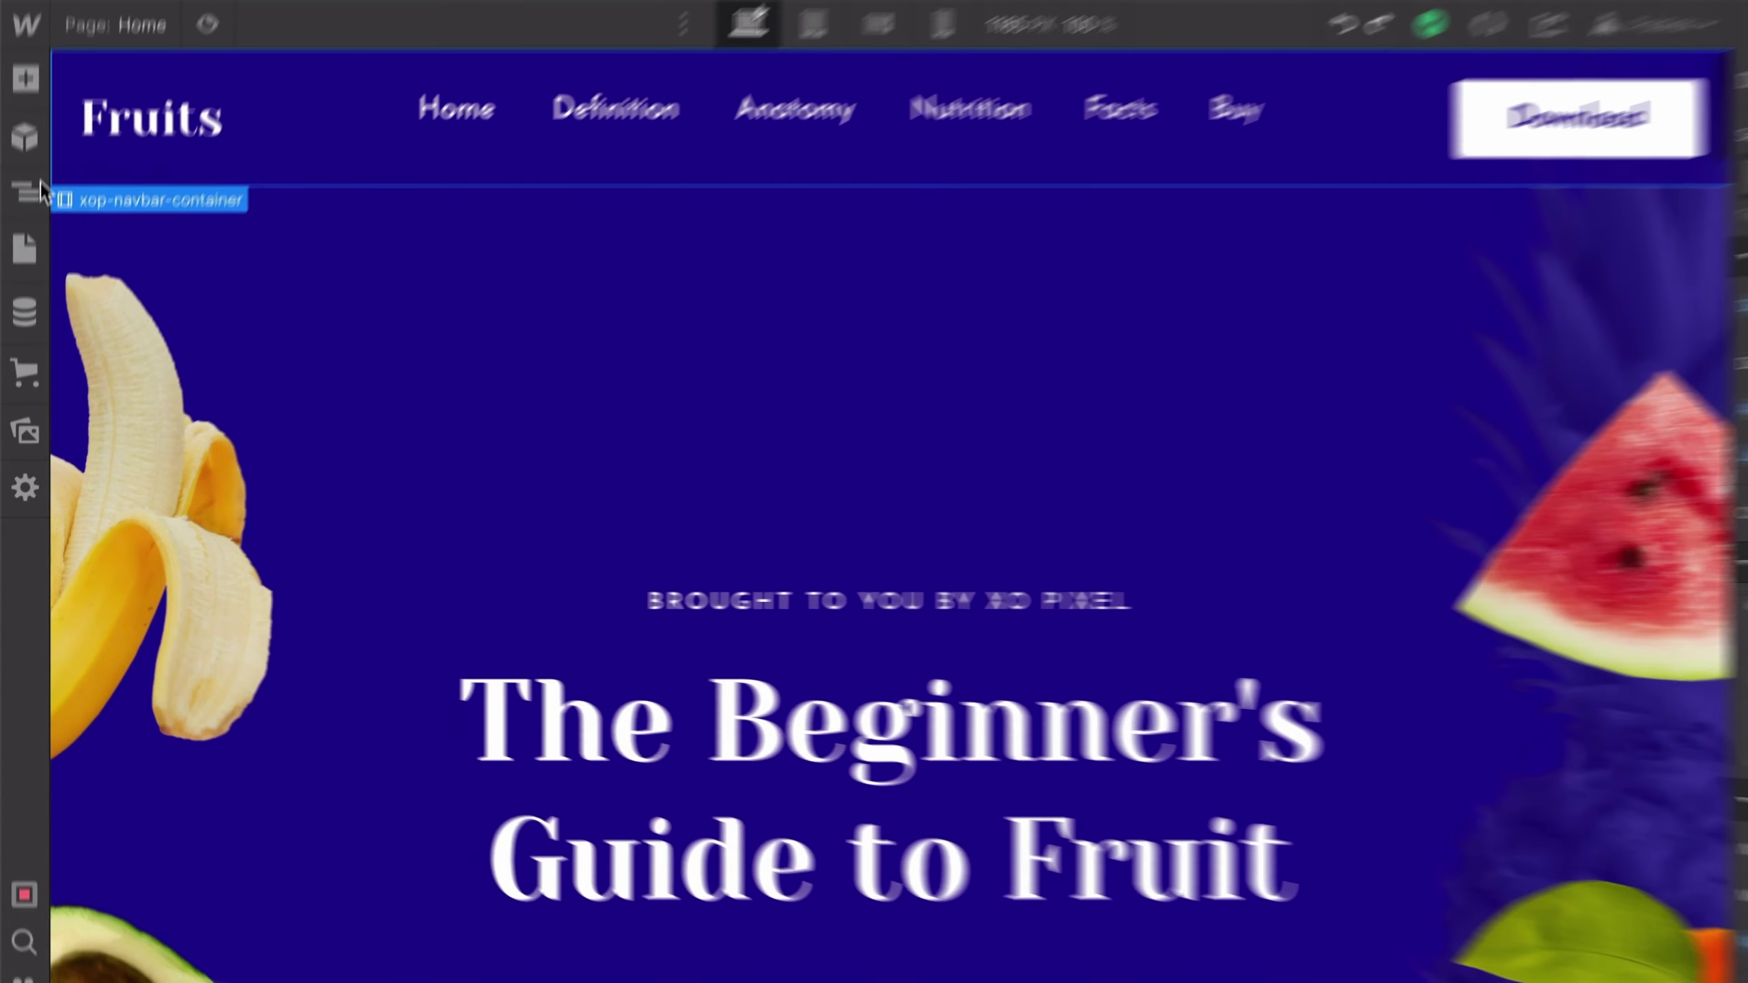
click(21, 256)
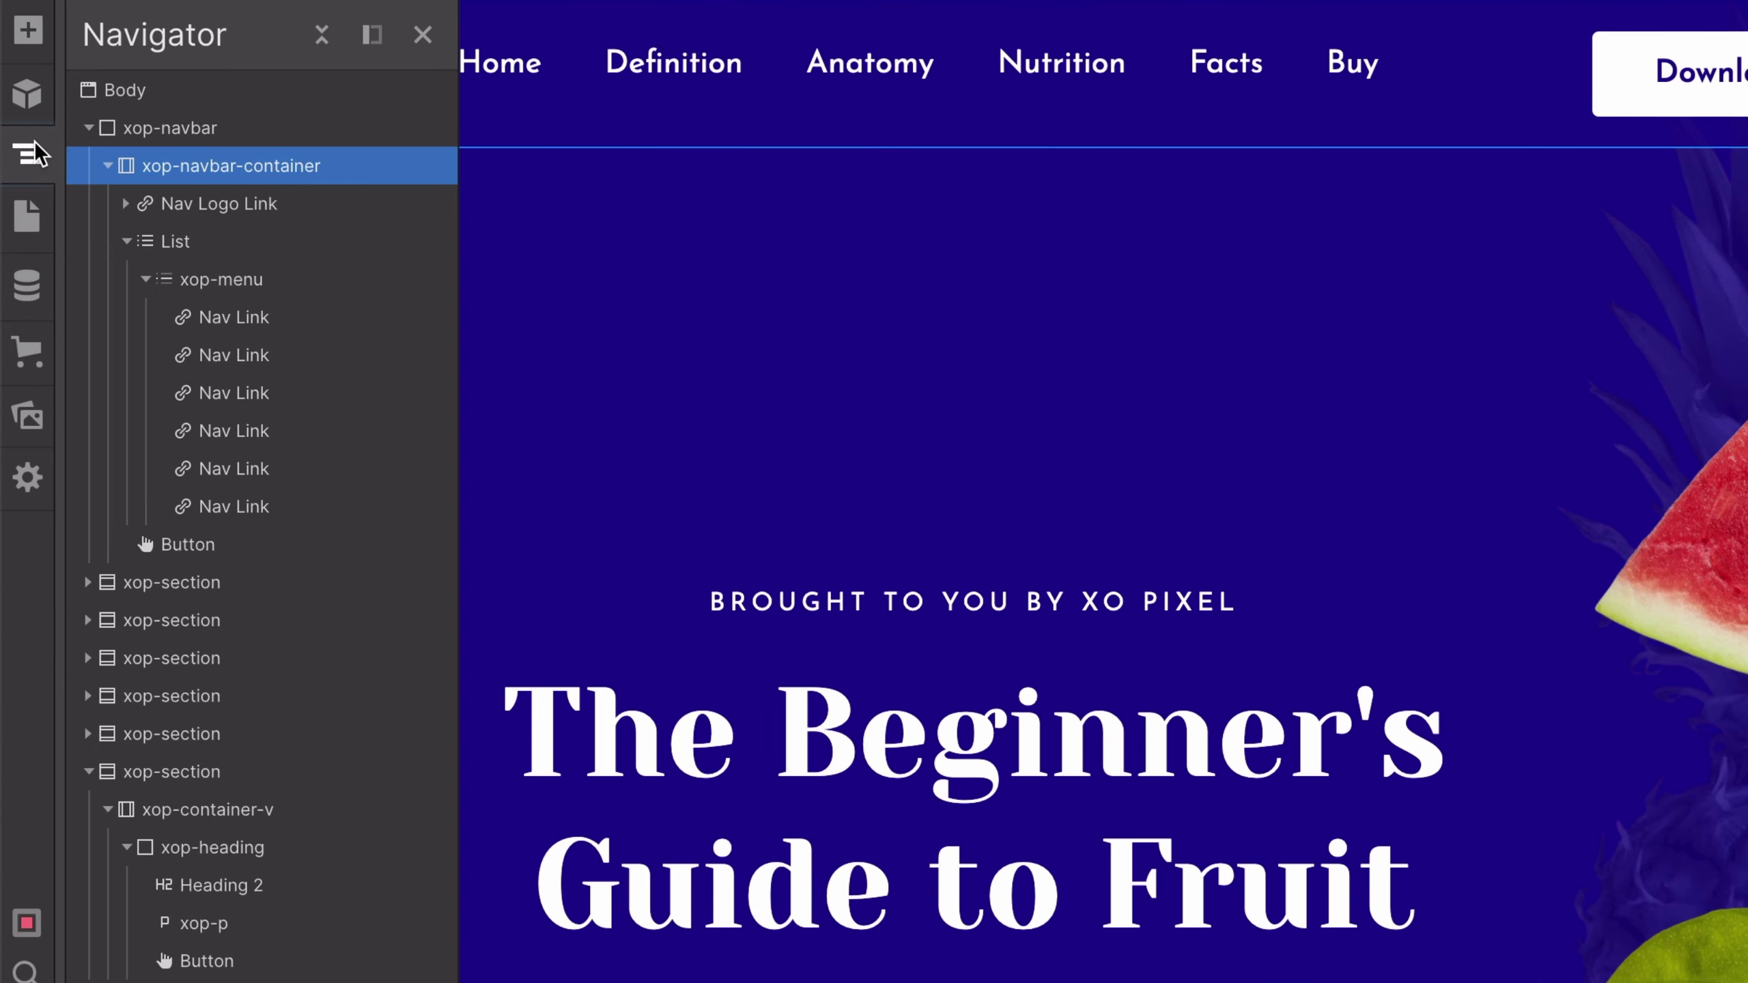
click(172, 129)
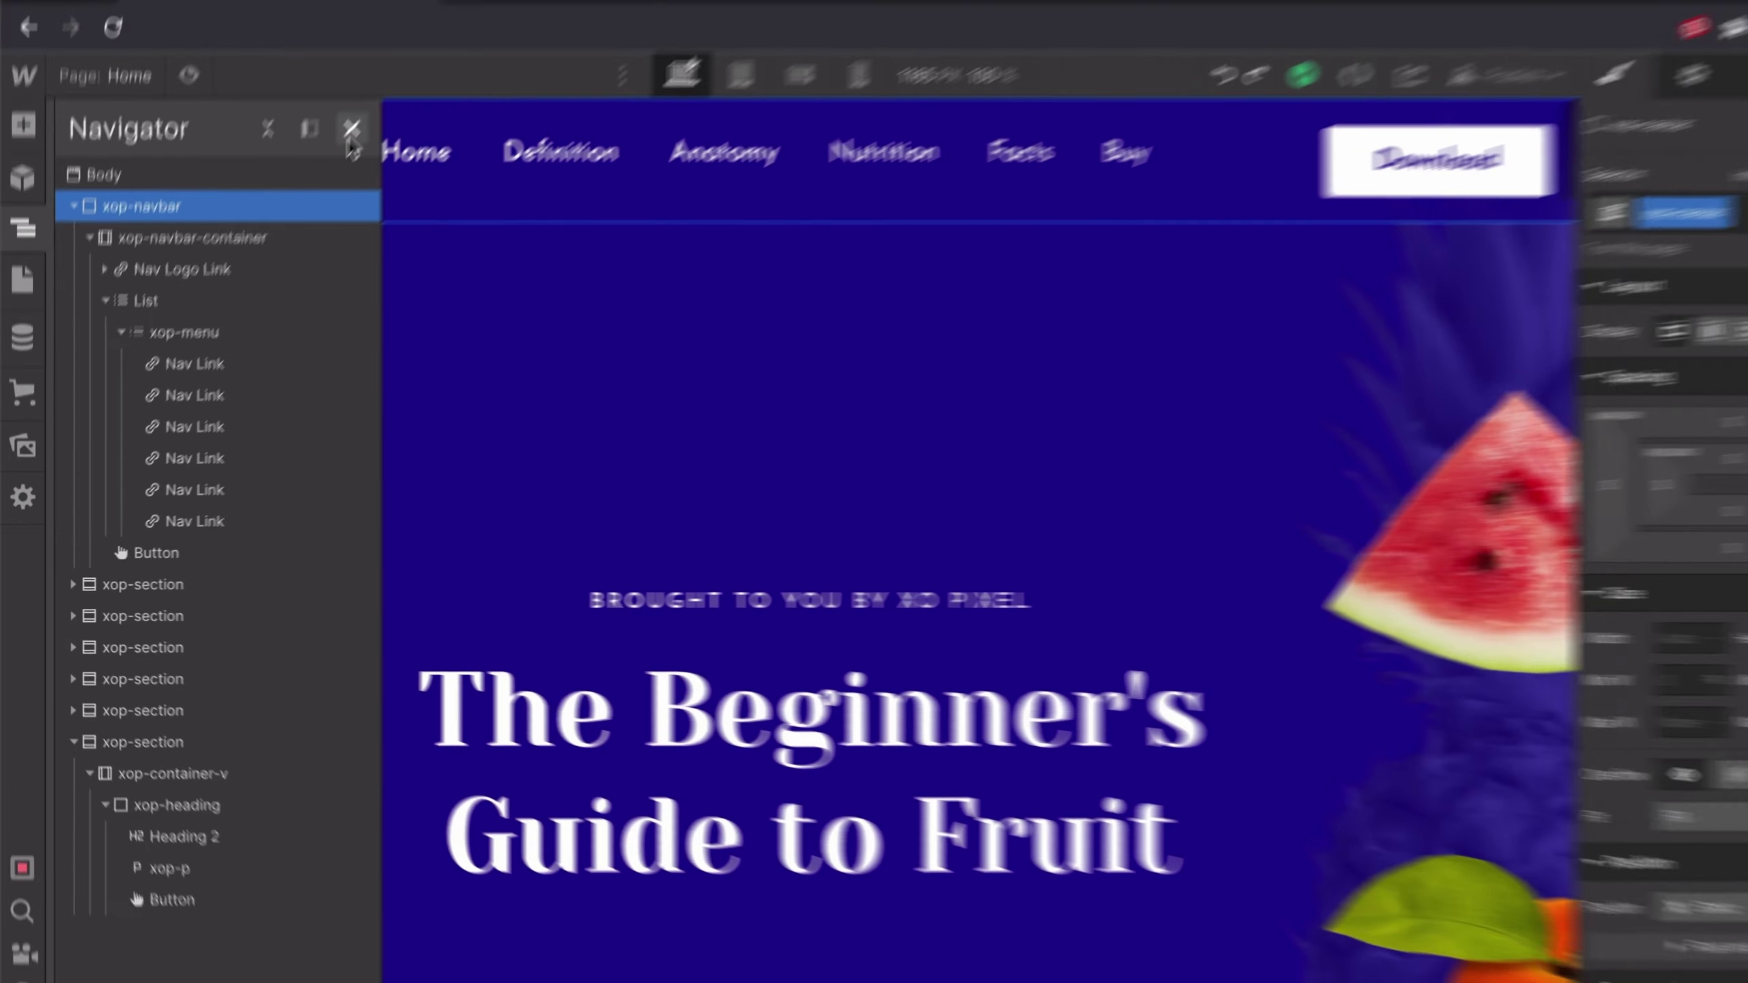
click(422, 34)
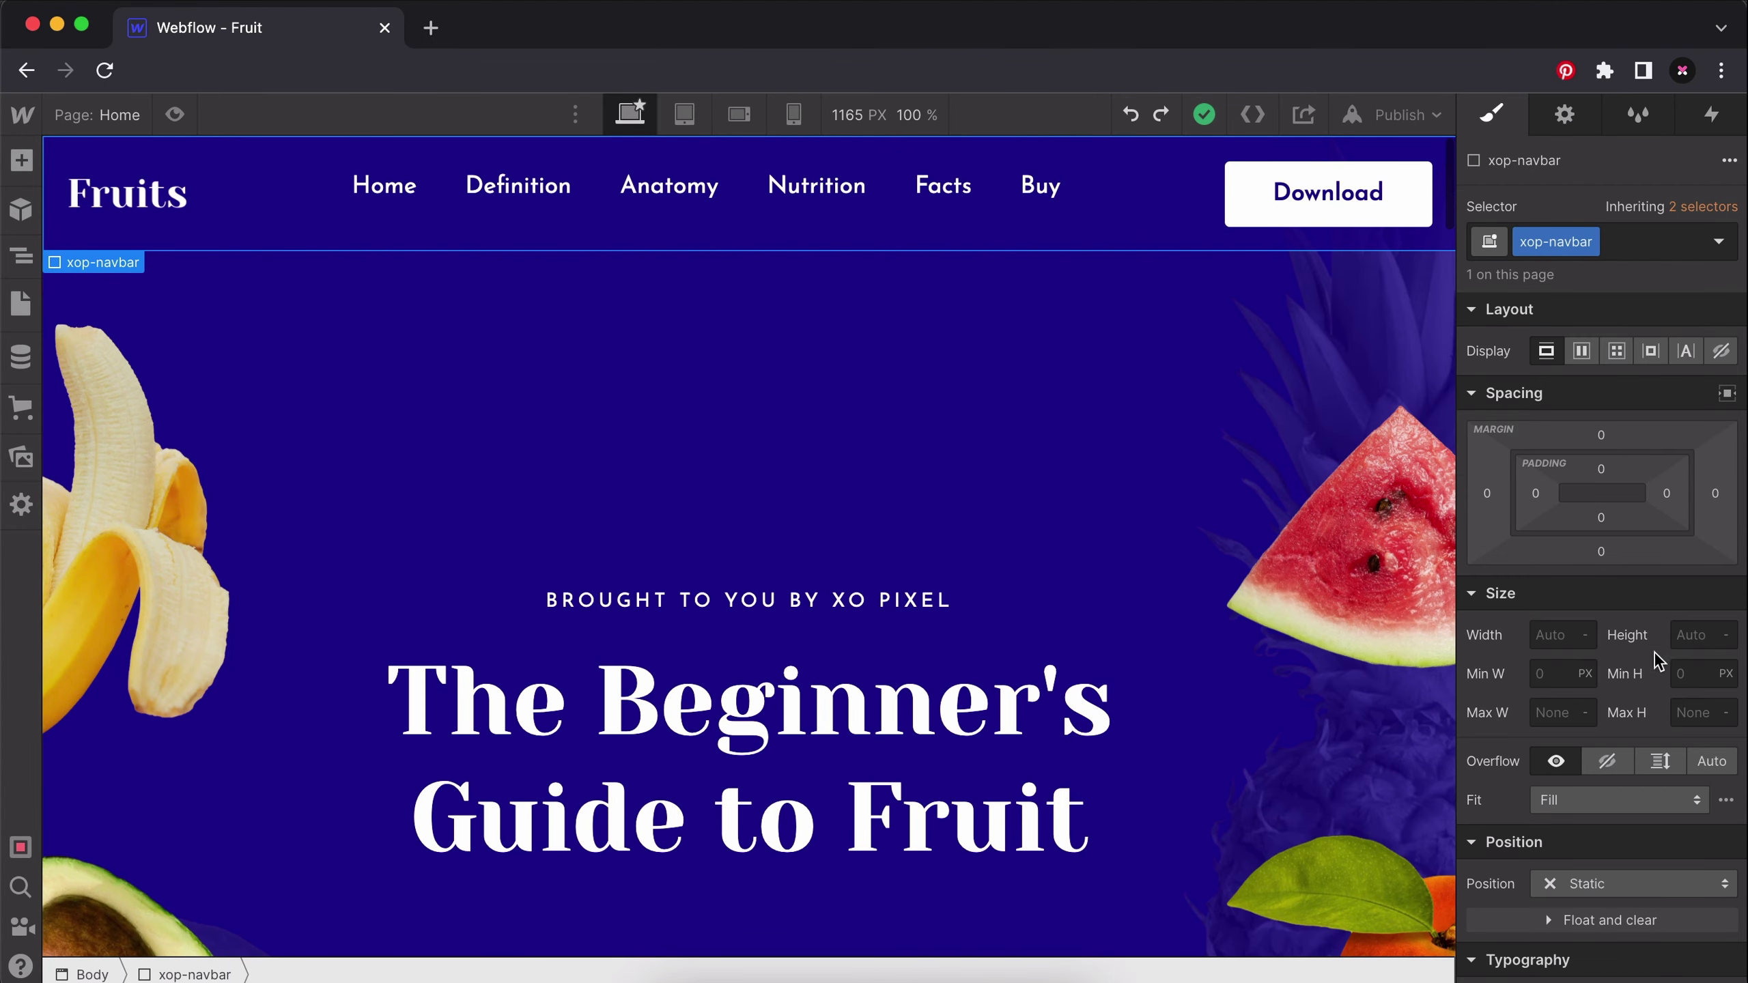
scroll(1654, 655, down, 6)
scroll(1658, 661, down, 1)
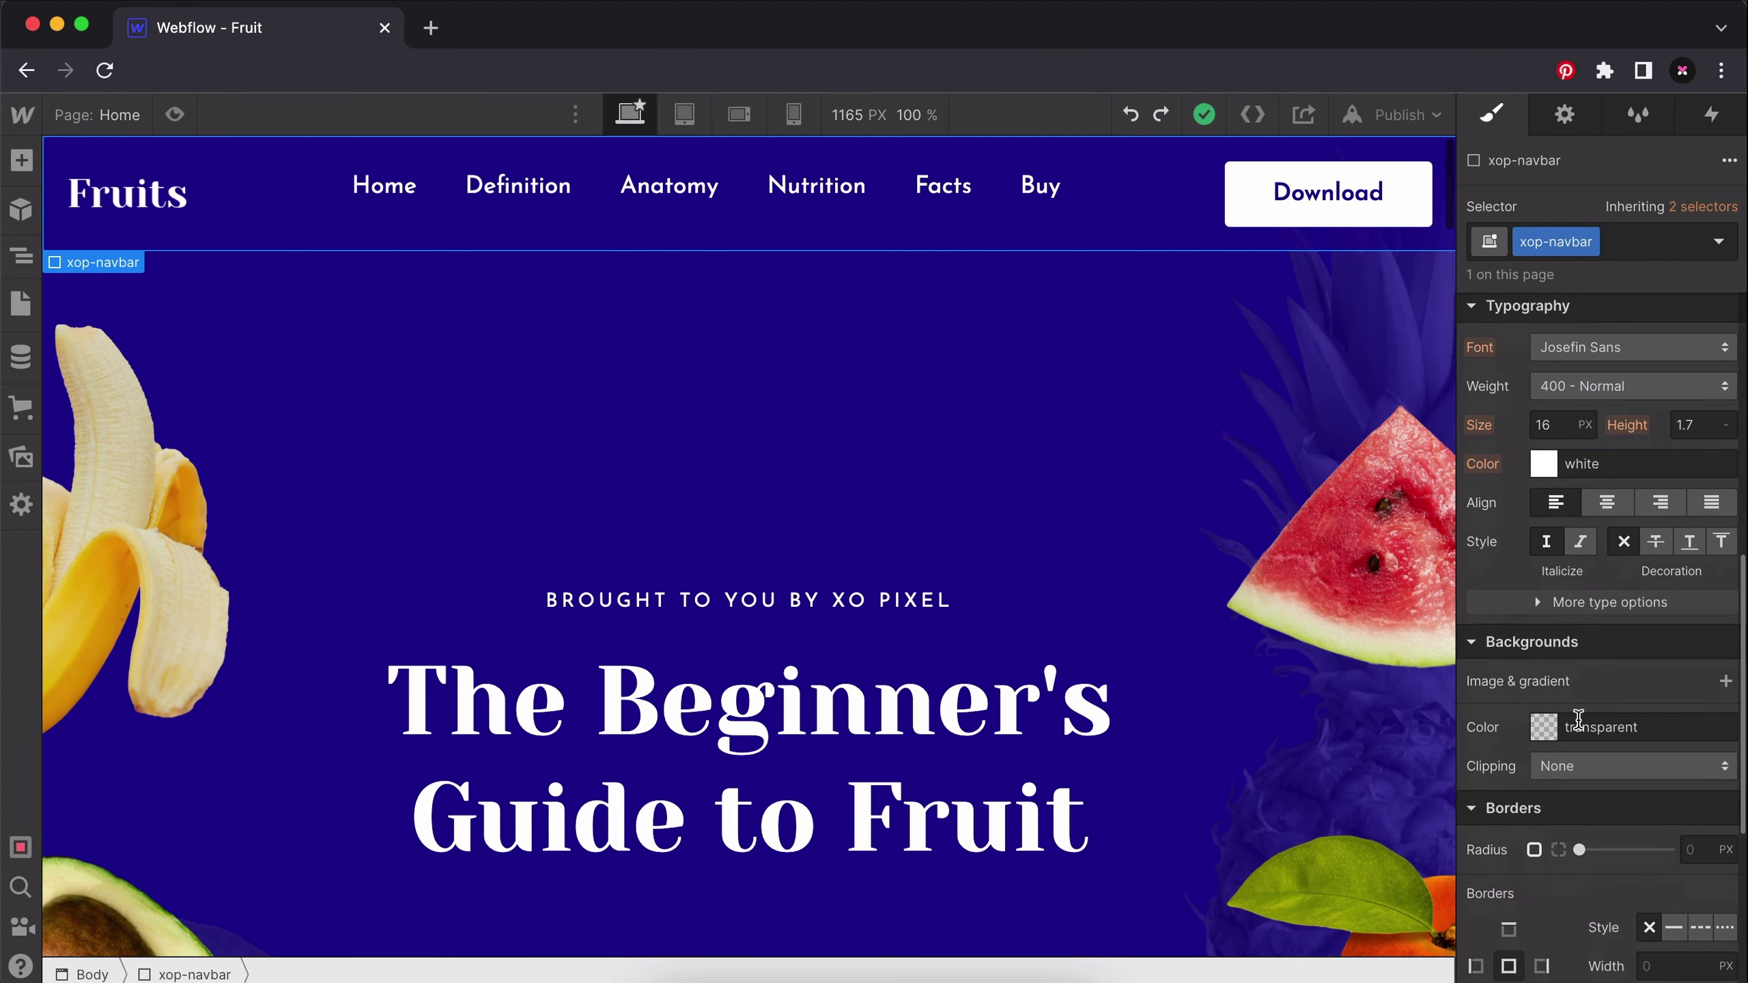
click(1544, 727)
click(1513, 679)
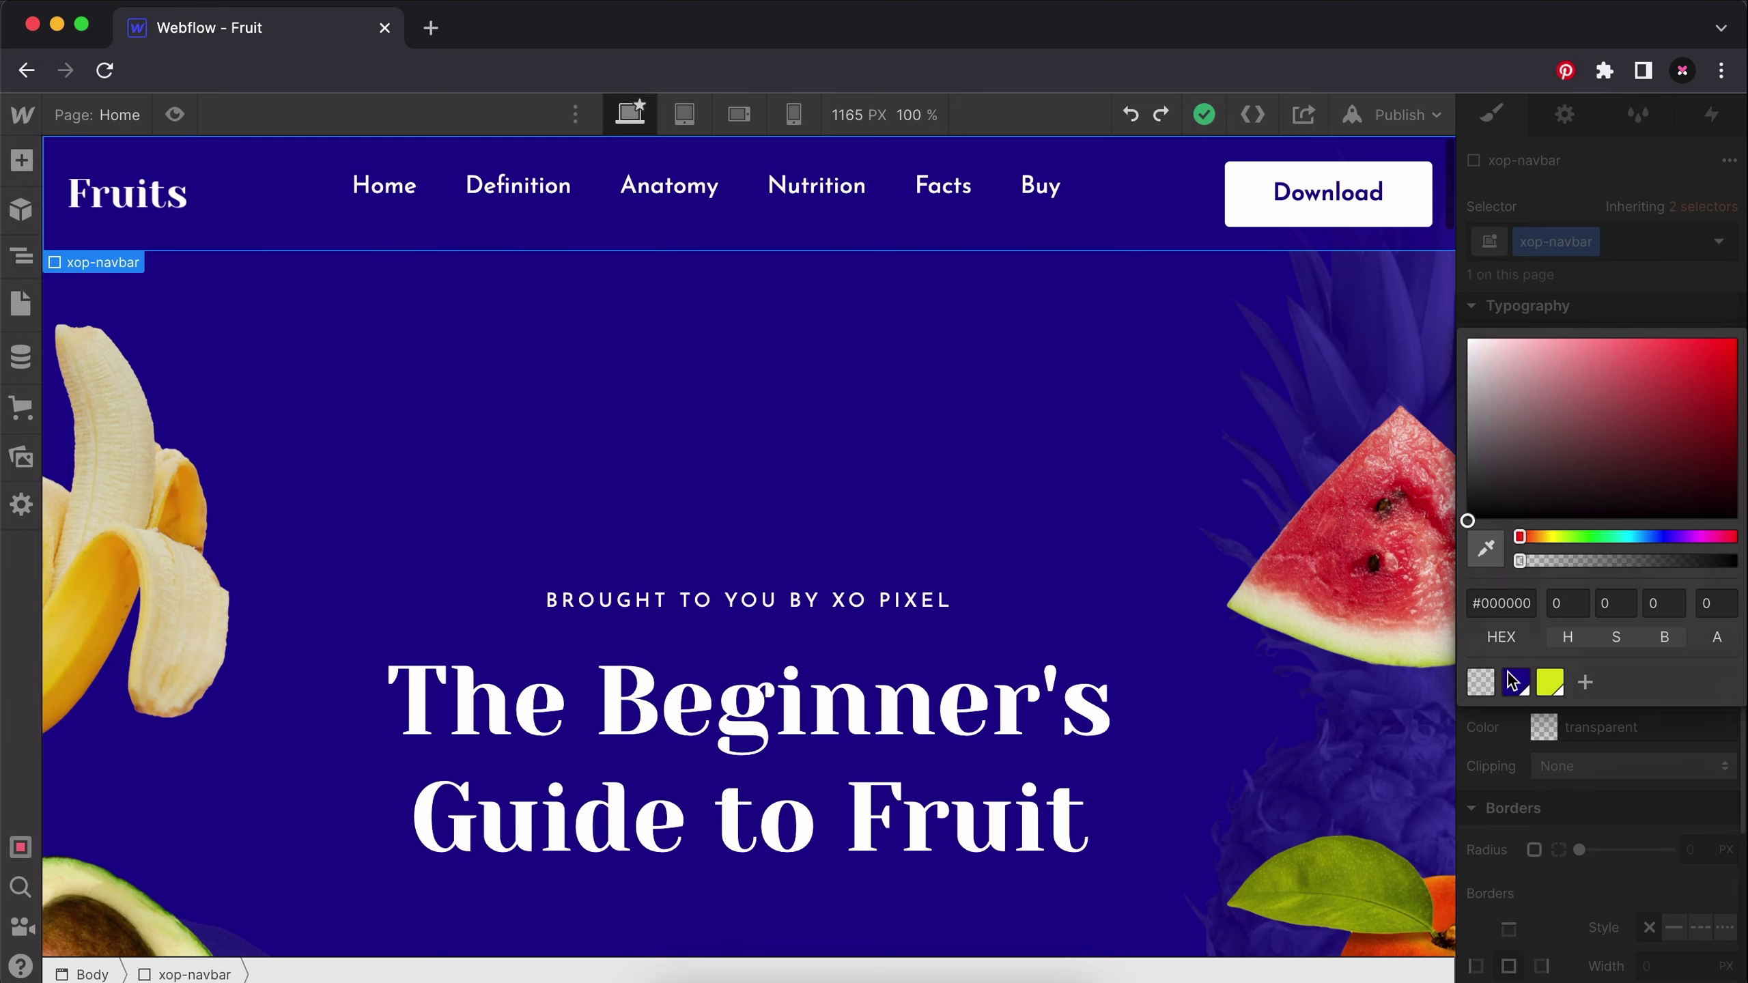
click(1520, 783)
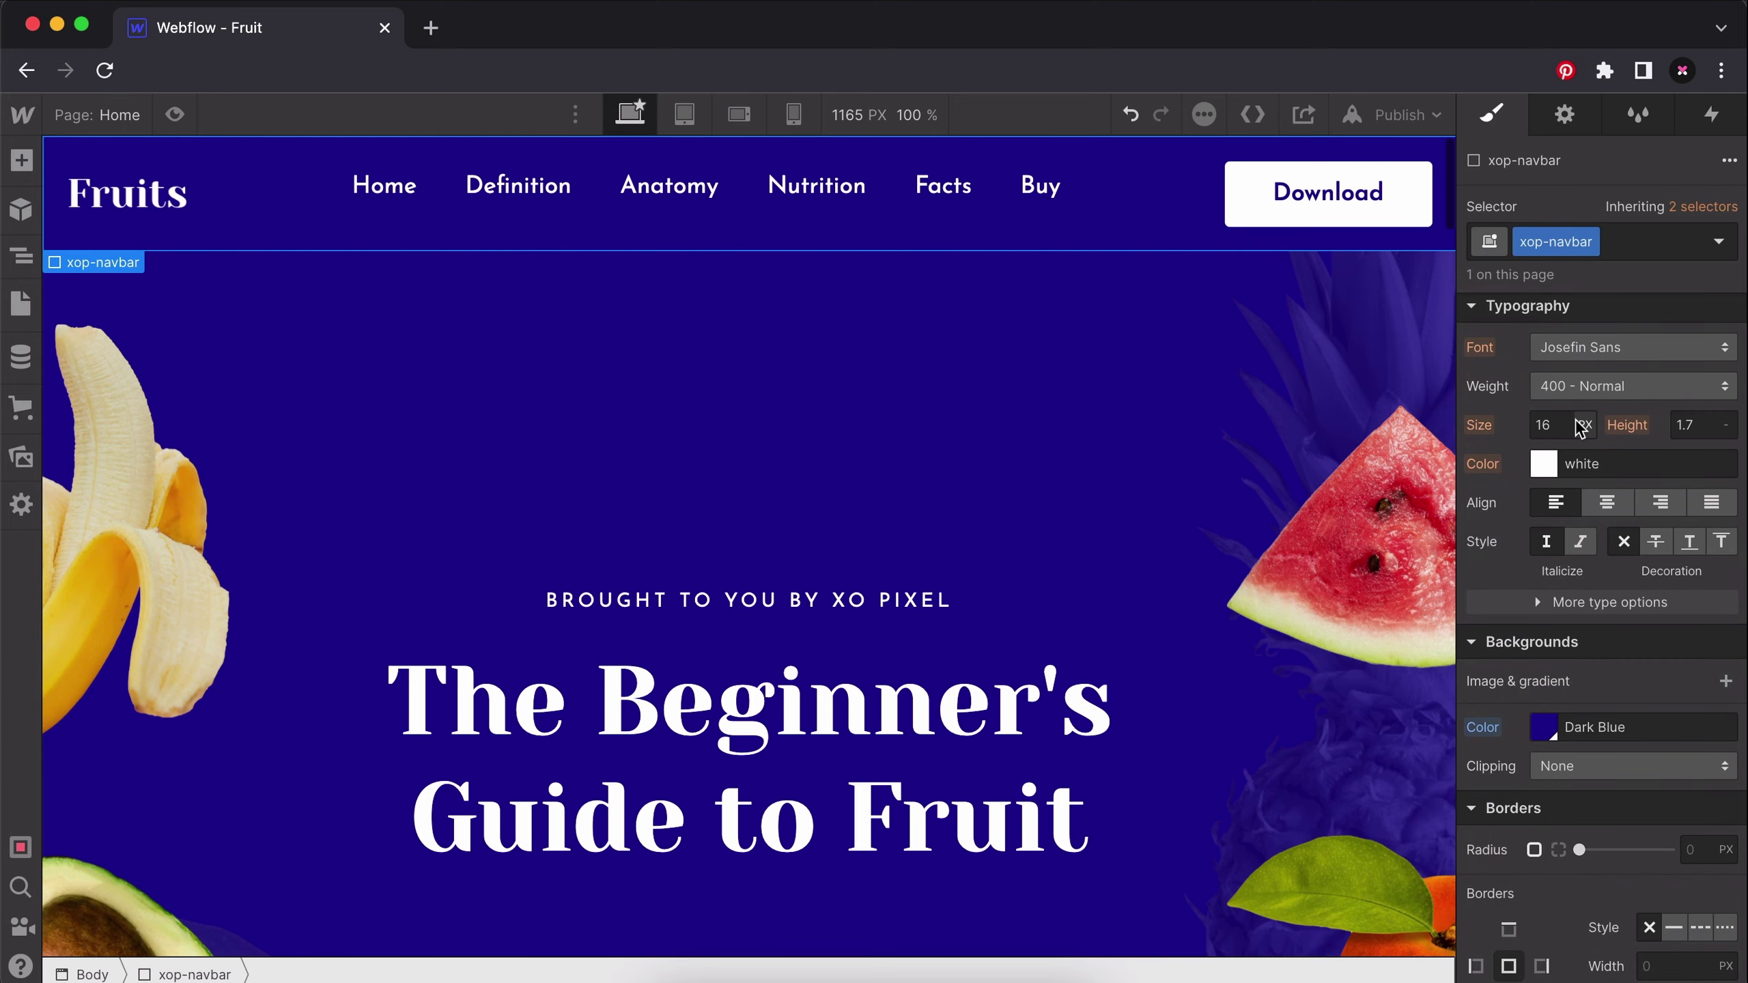
Set the xop-navbar's padding to 20 px on all four sides.
scroll(1580, 427, up, 10)
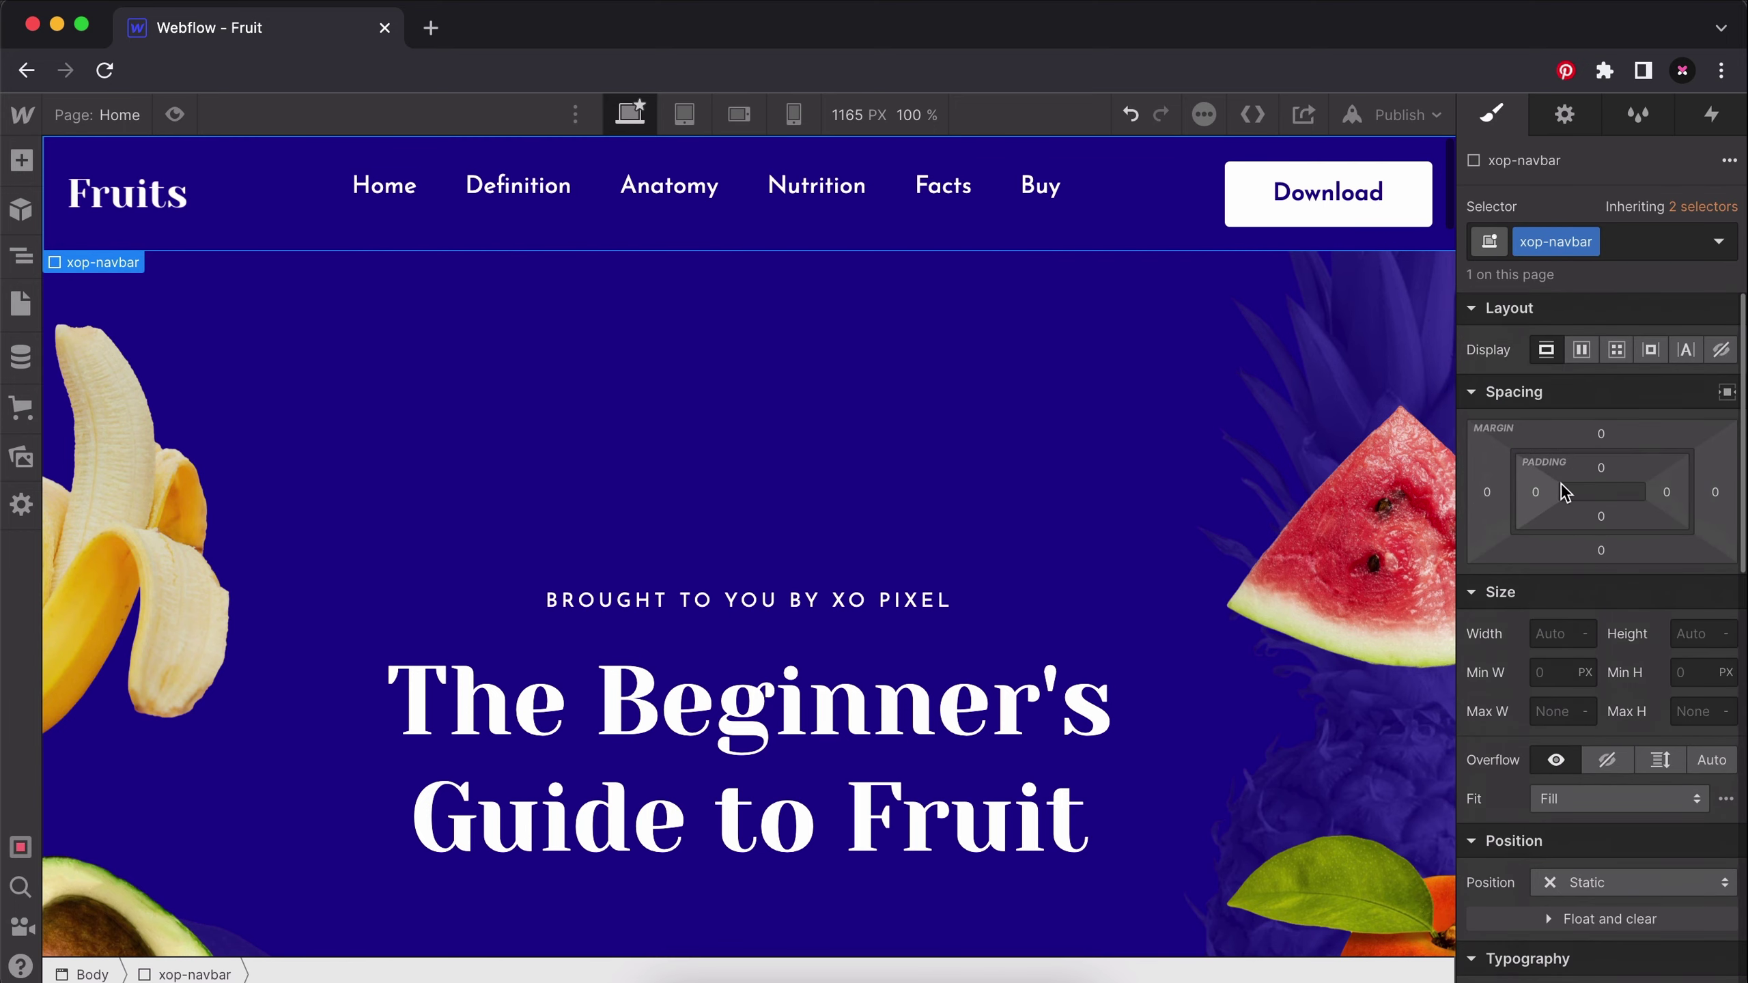
click(1537, 492)
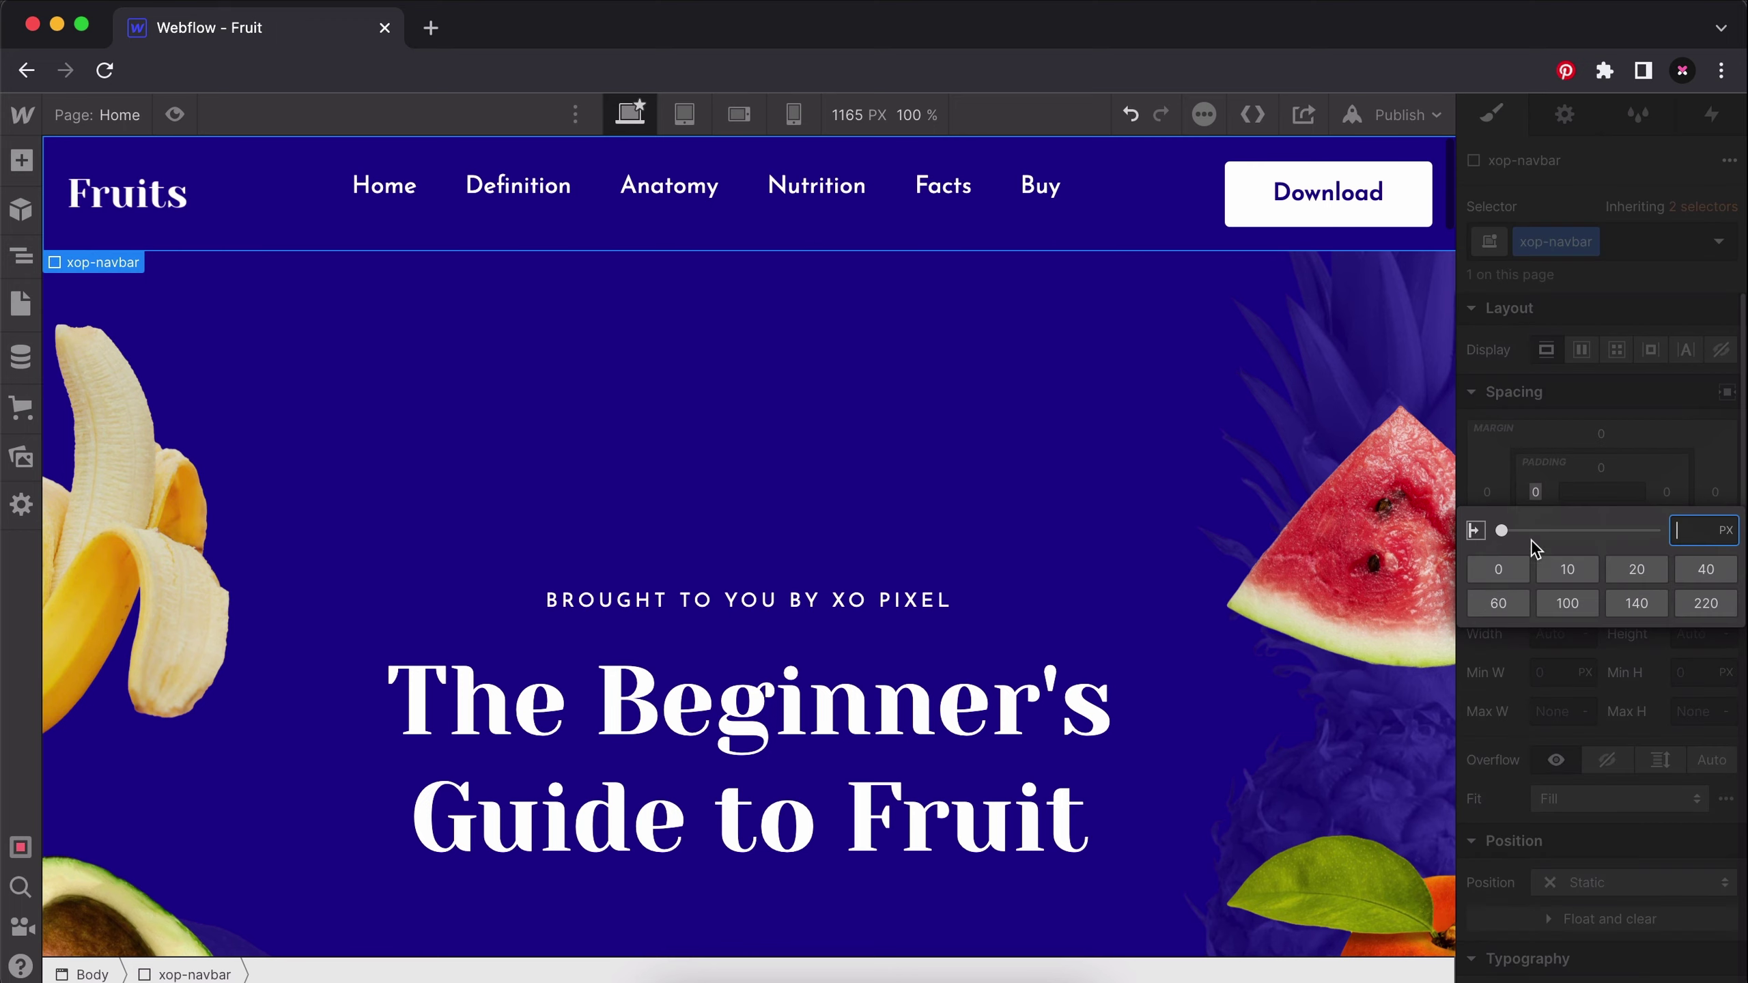
click(1639, 569)
click(1665, 492)
click(1666, 491)
click(1640, 569)
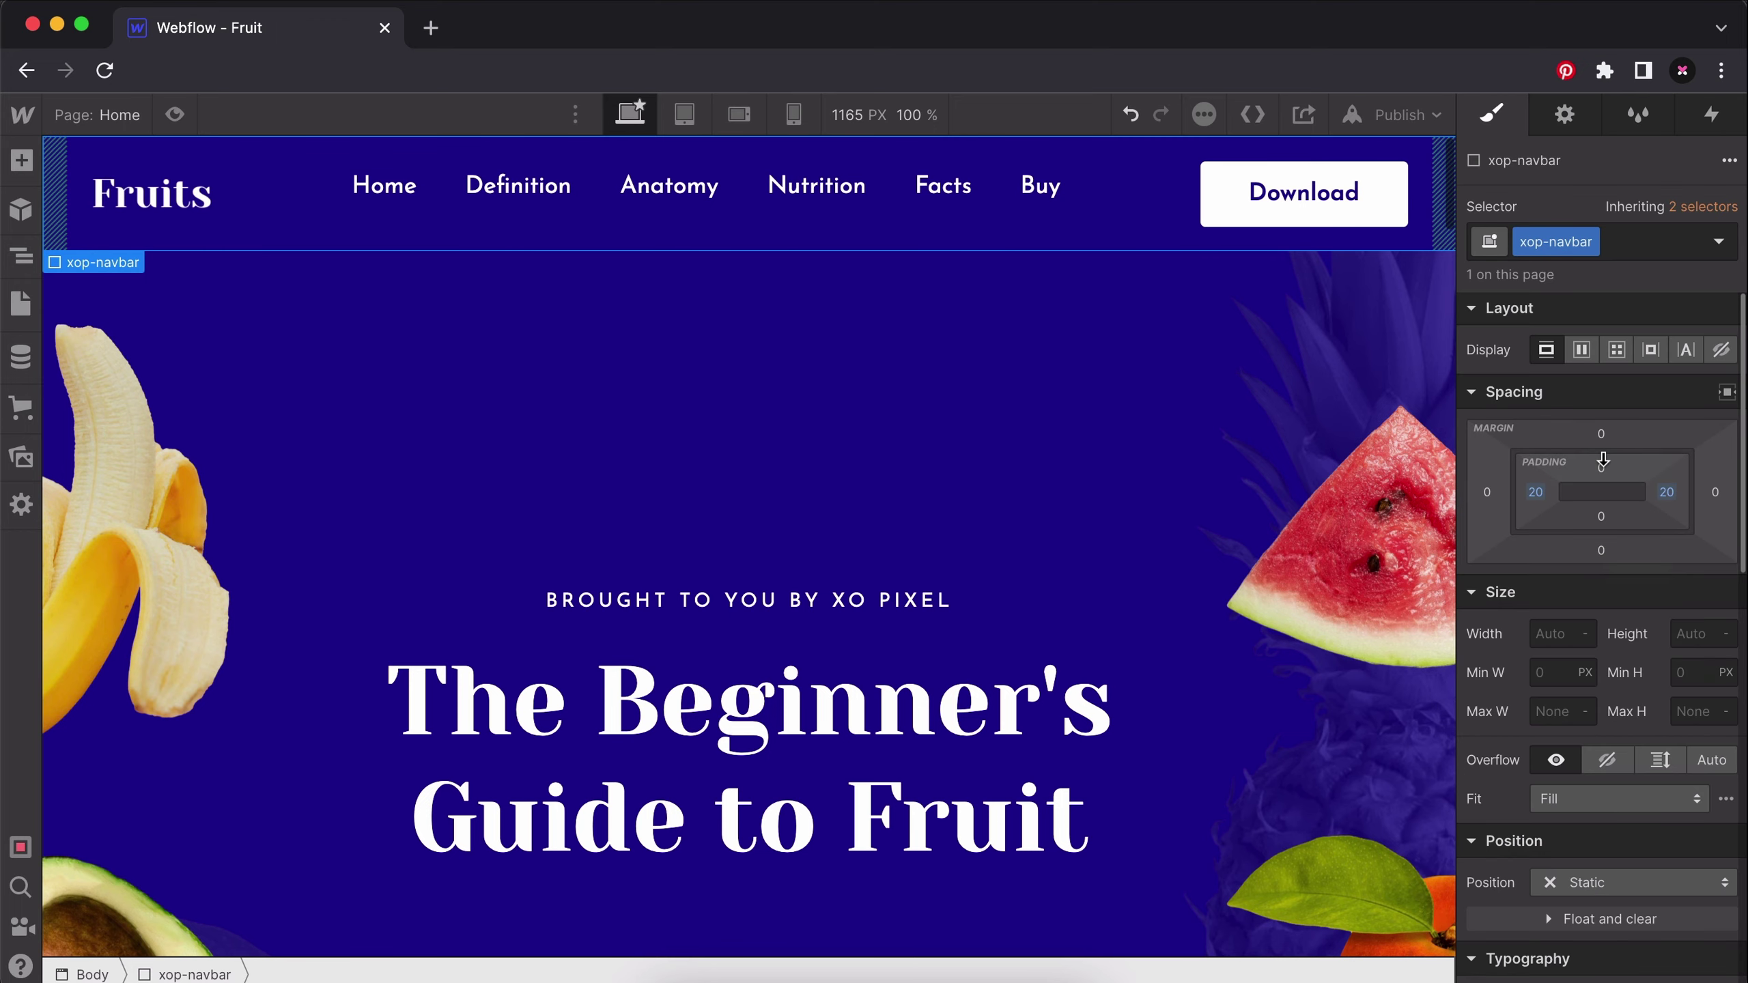
click(1600, 468)
click(1617, 547)
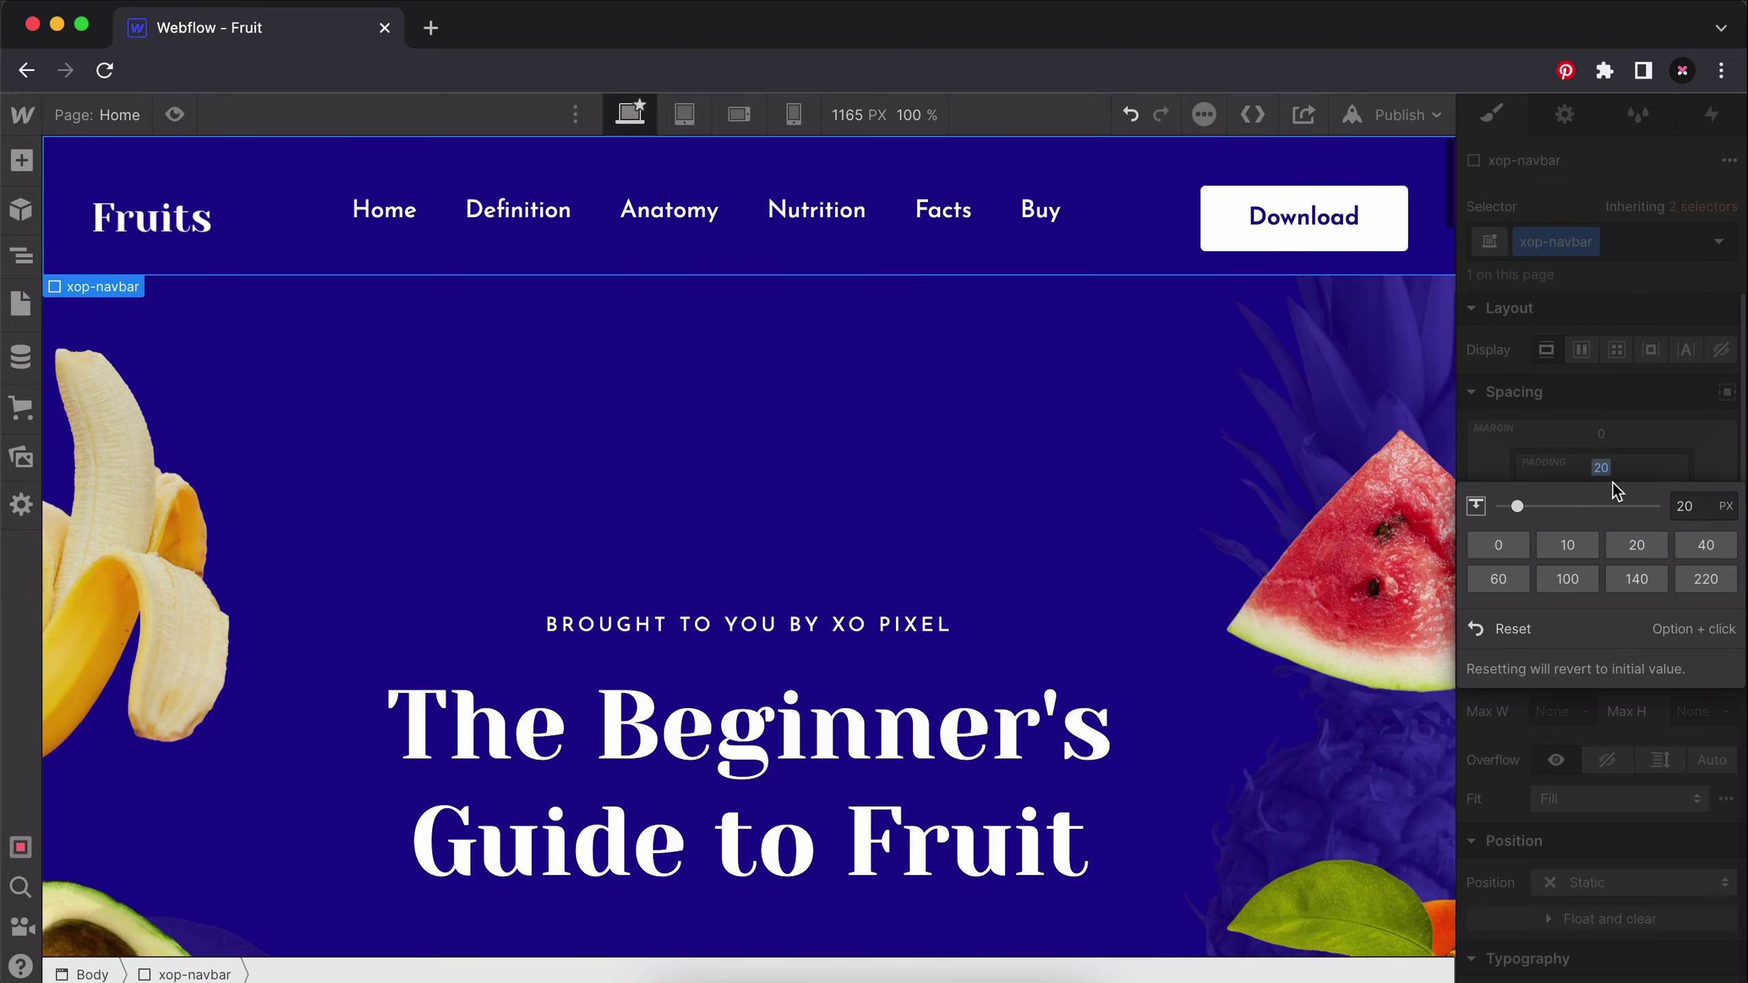
click(1601, 516)
click(1644, 593)
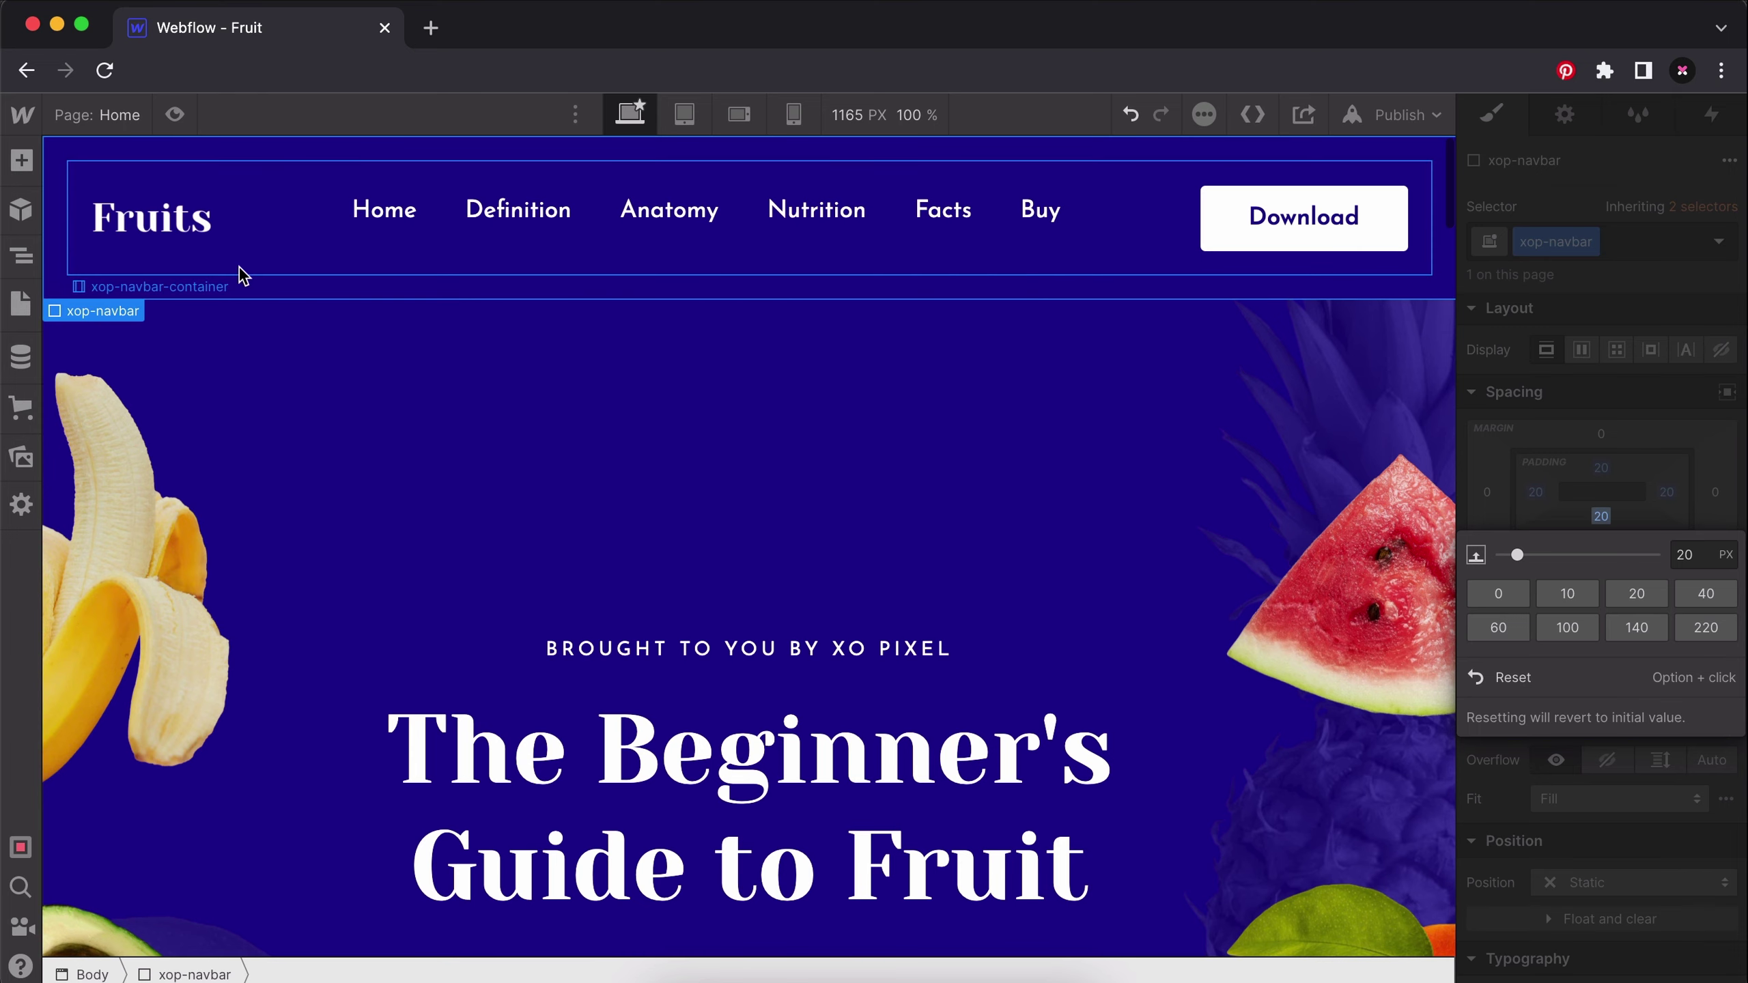
Set the xop-navbar-container's padding to 0 on all four sides.
click(261, 254)
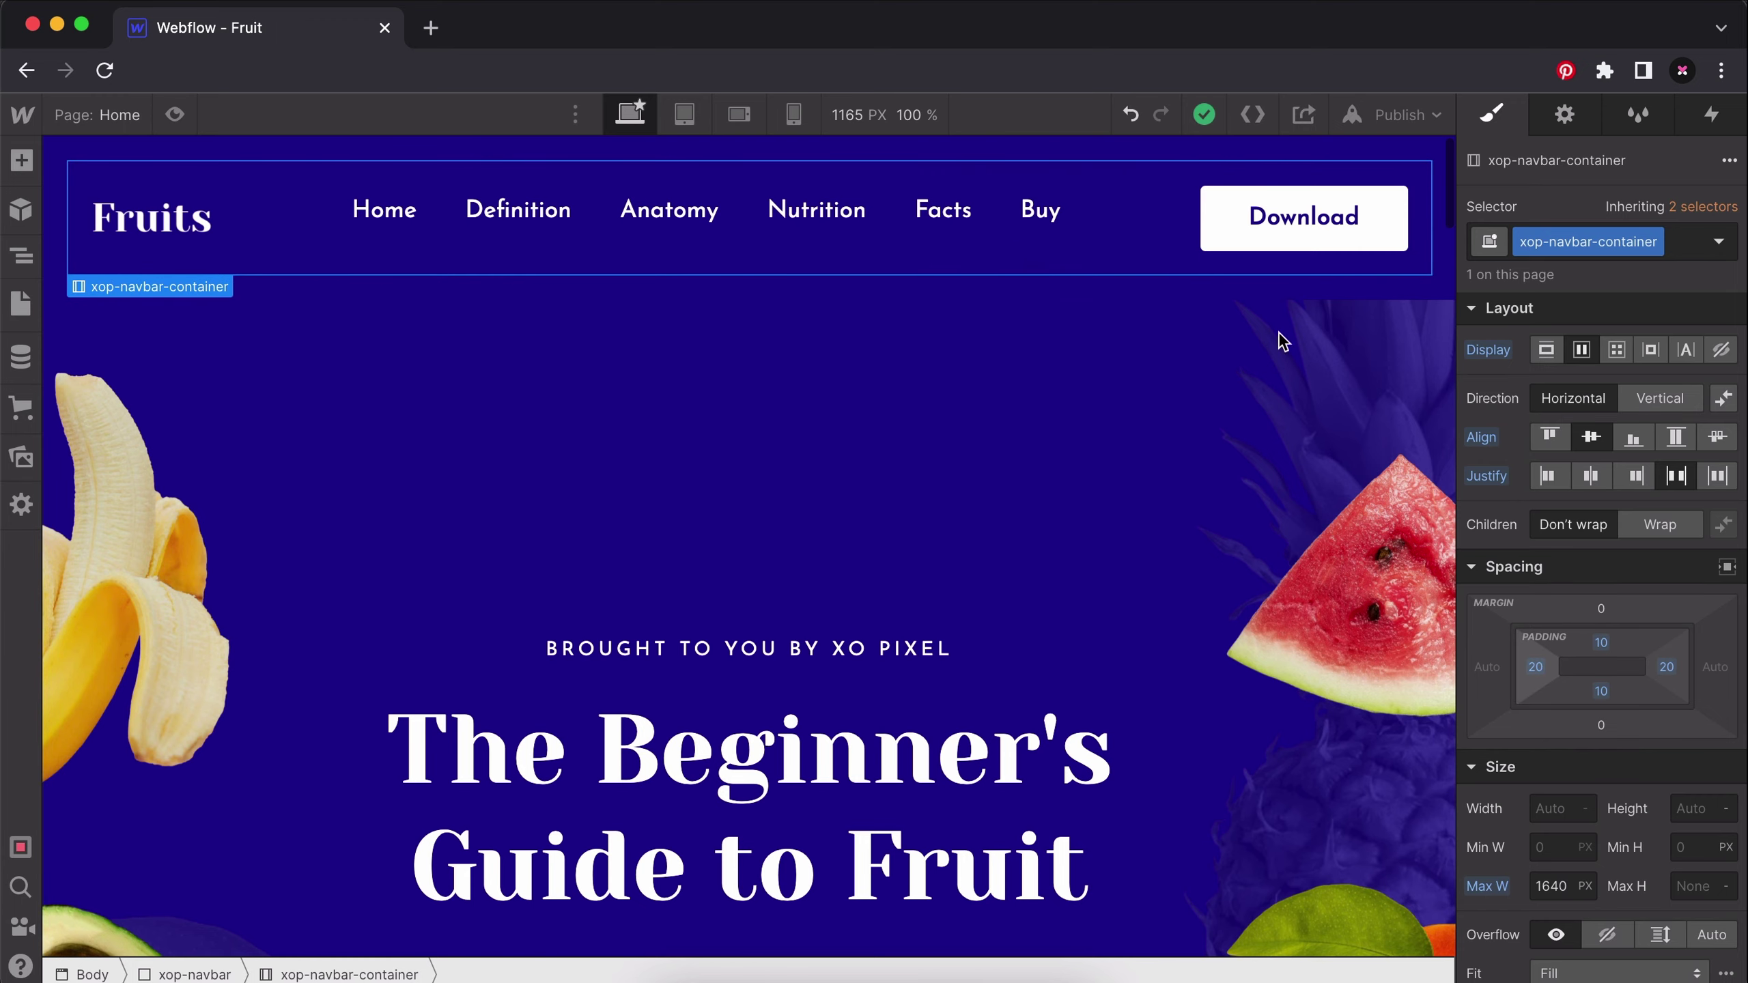
click(1536, 666)
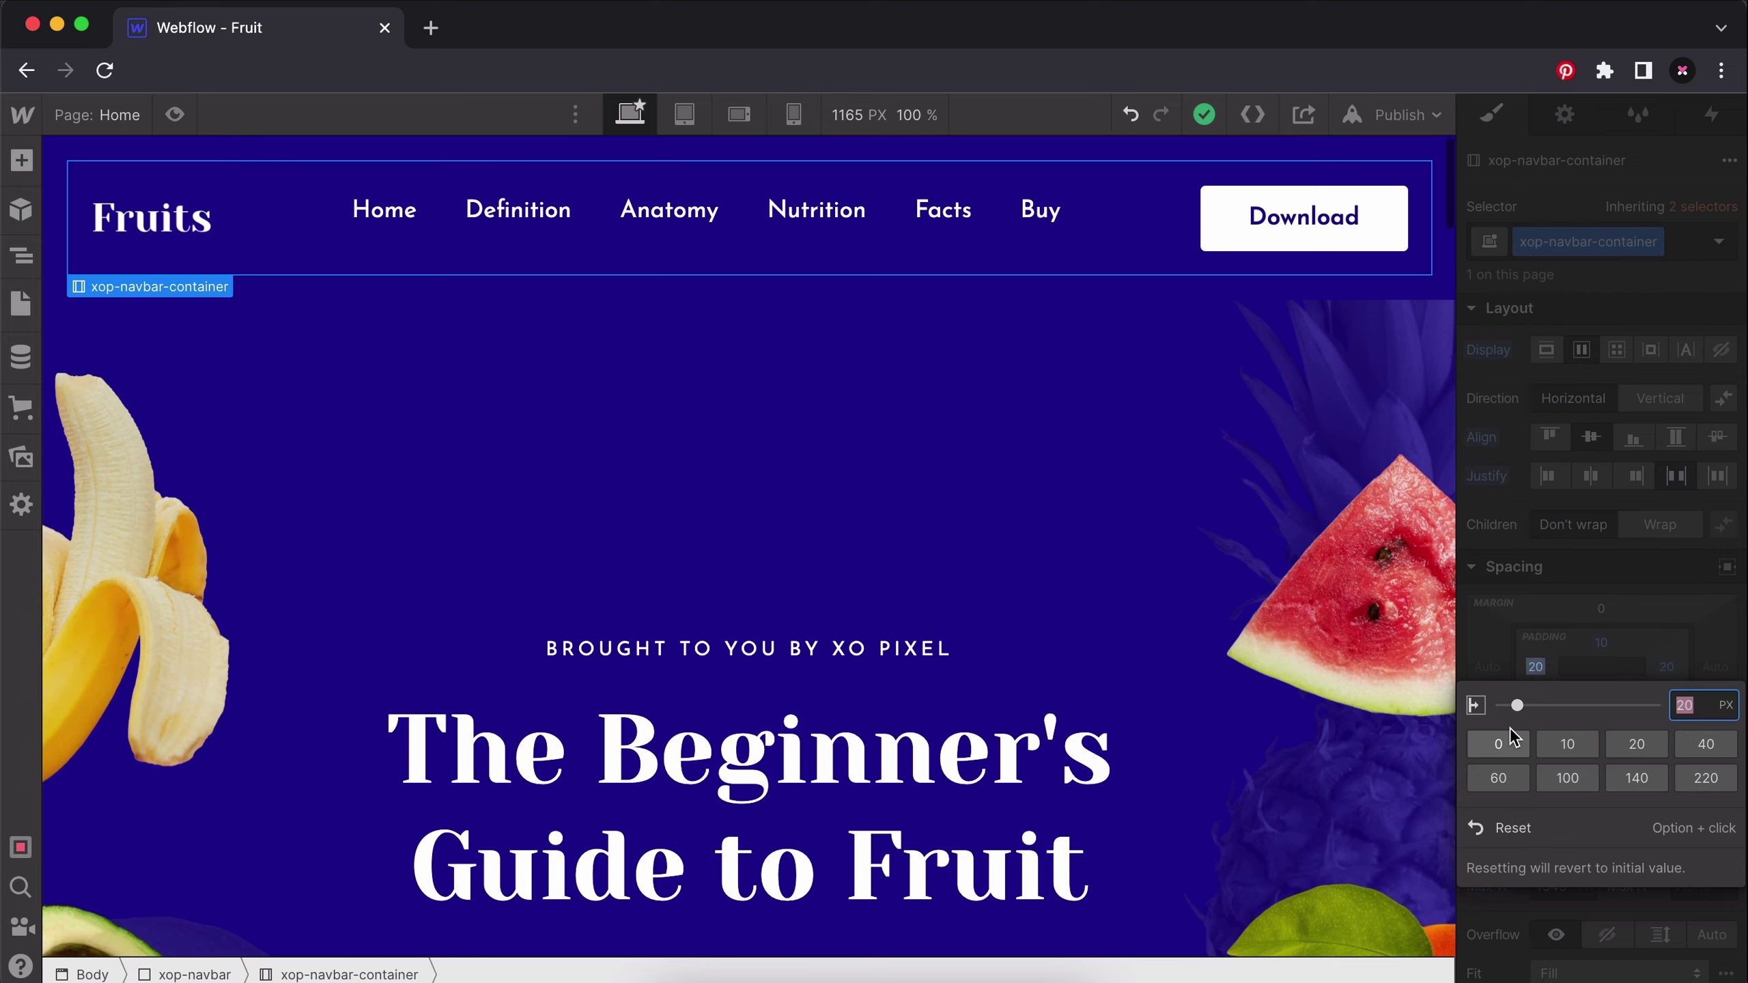
click(1510, 727)
click(1669, 666)
click(1500, 744)
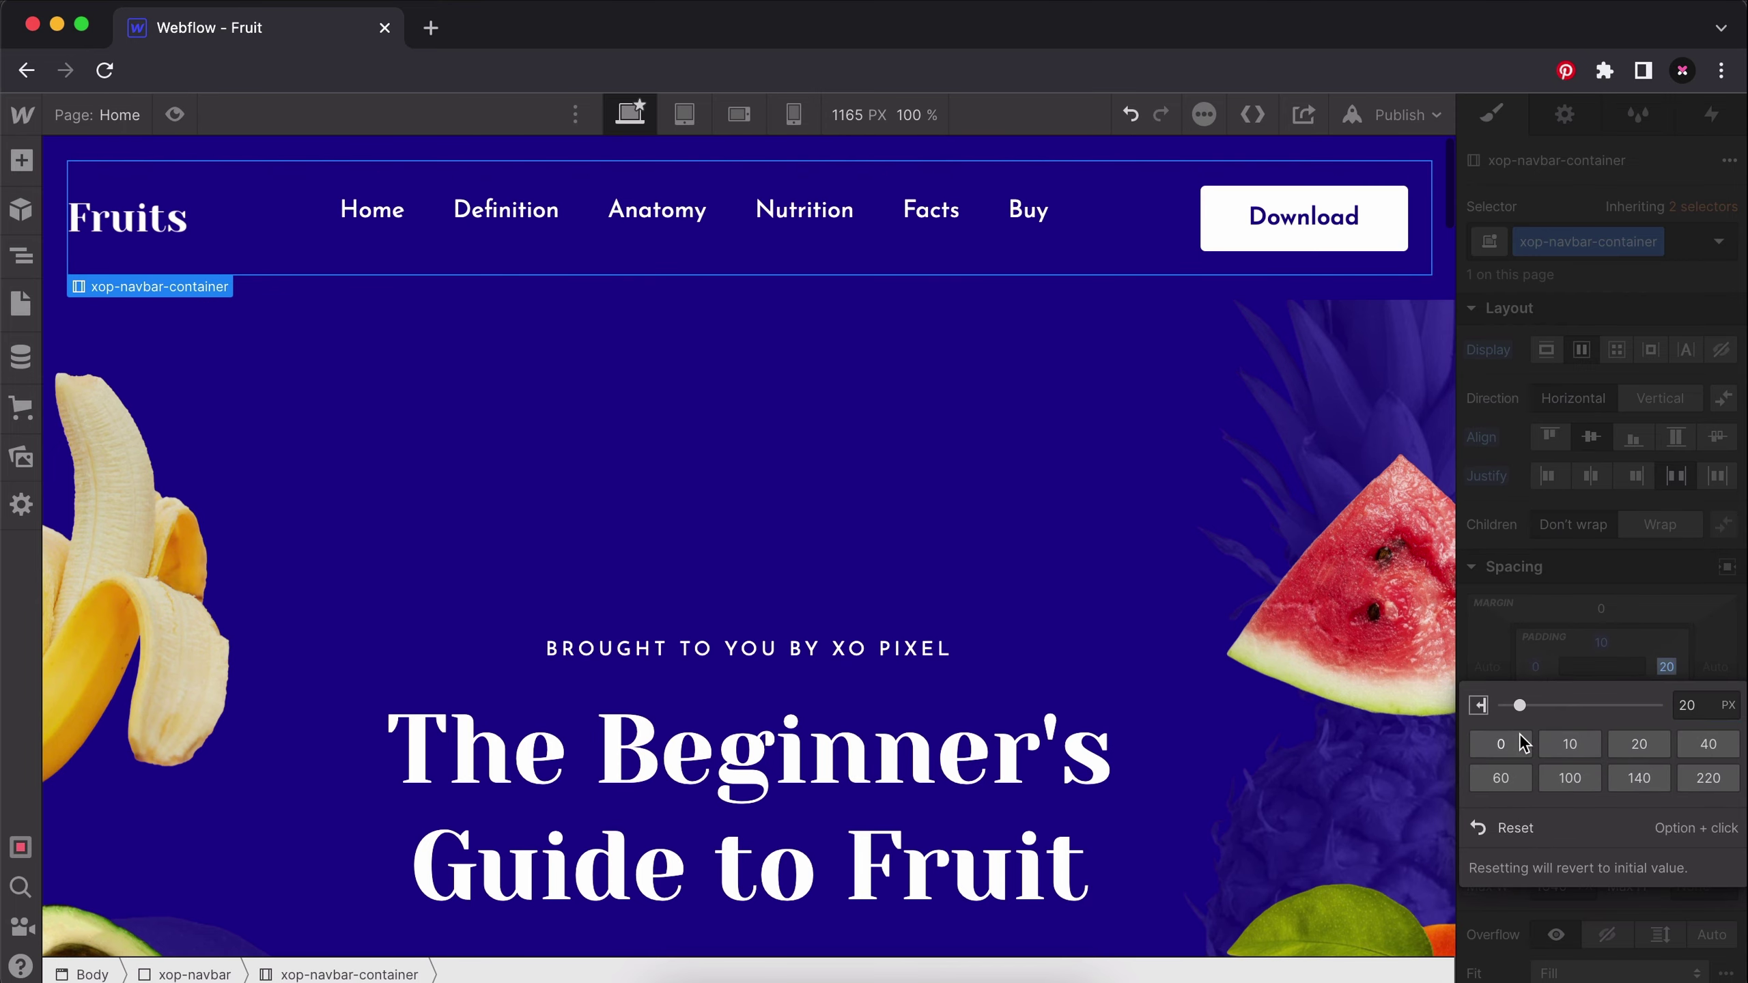
click(1601, 643)
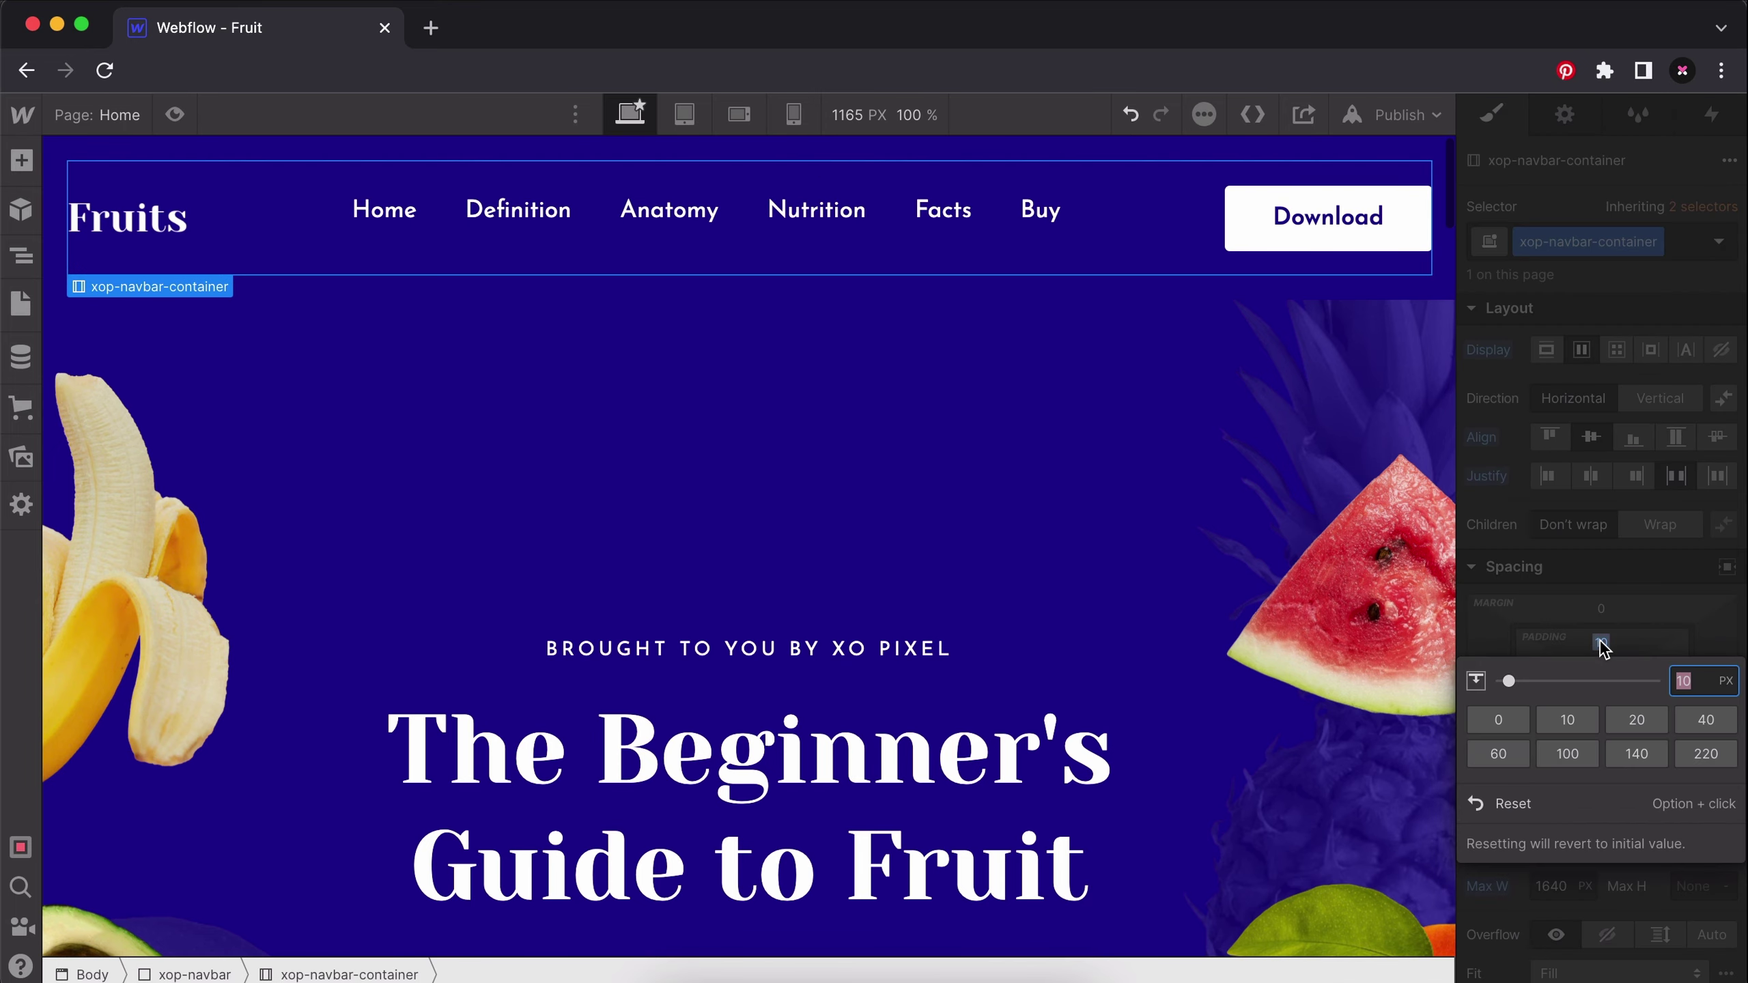
click(1506, 716)
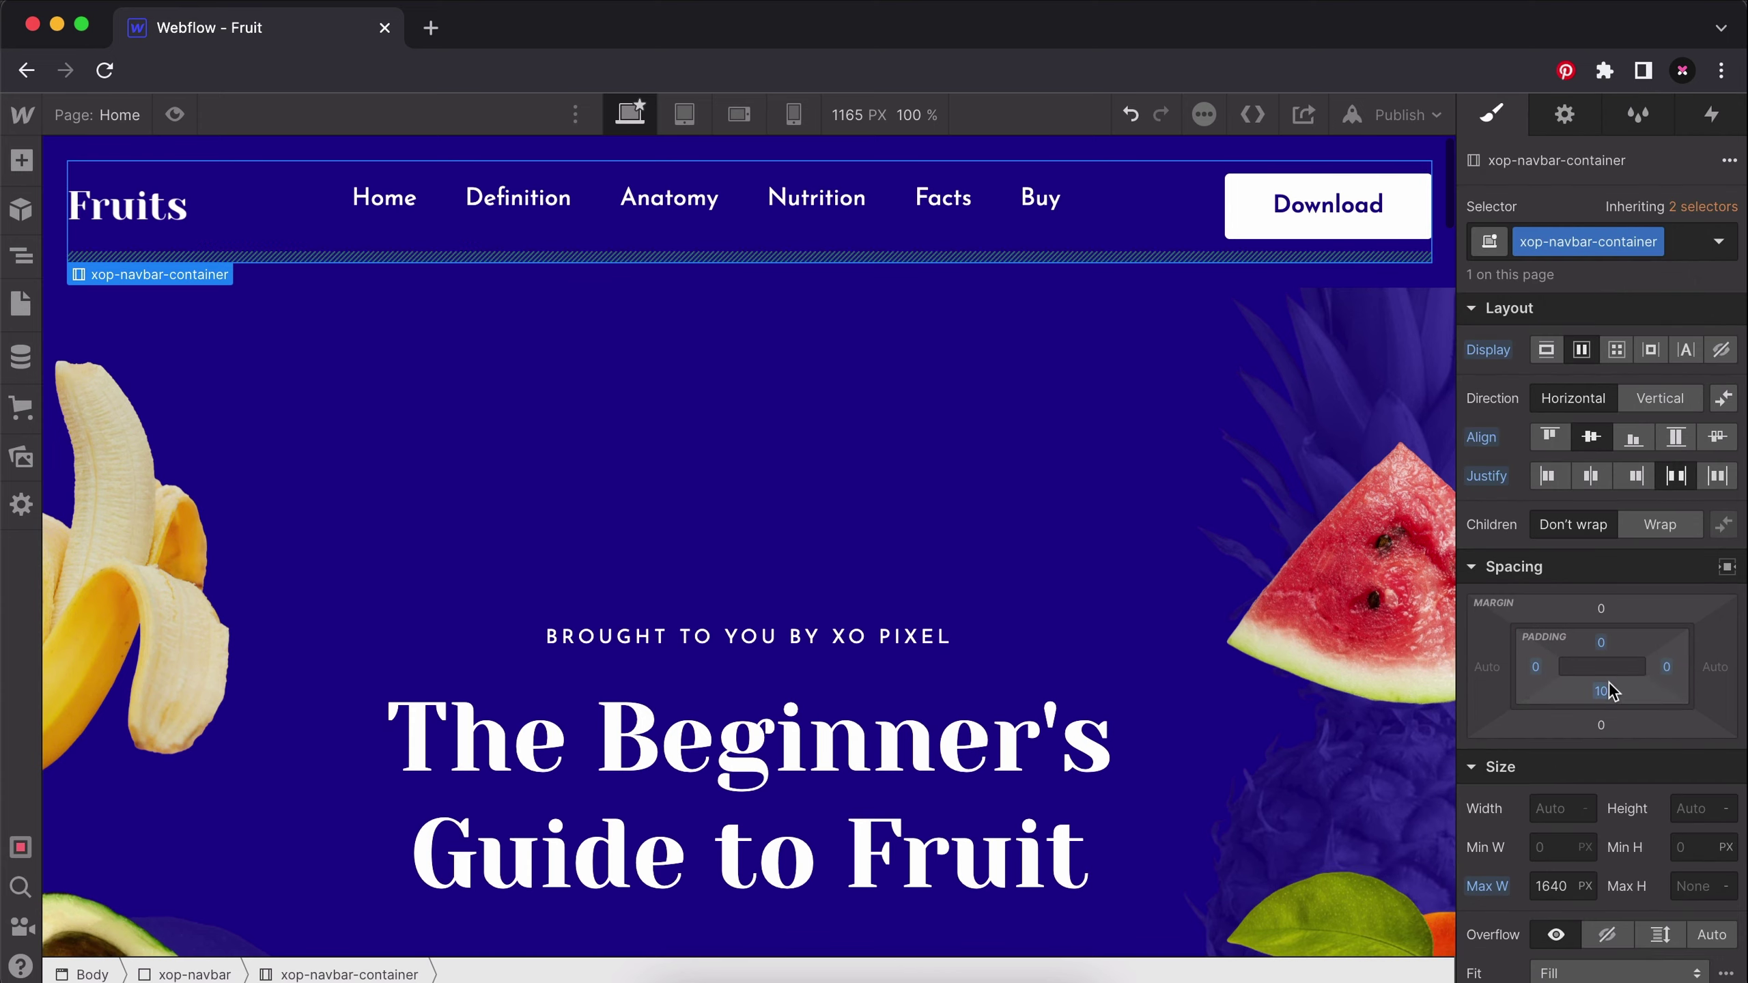
click(1601, 690)
click(1500, 767)
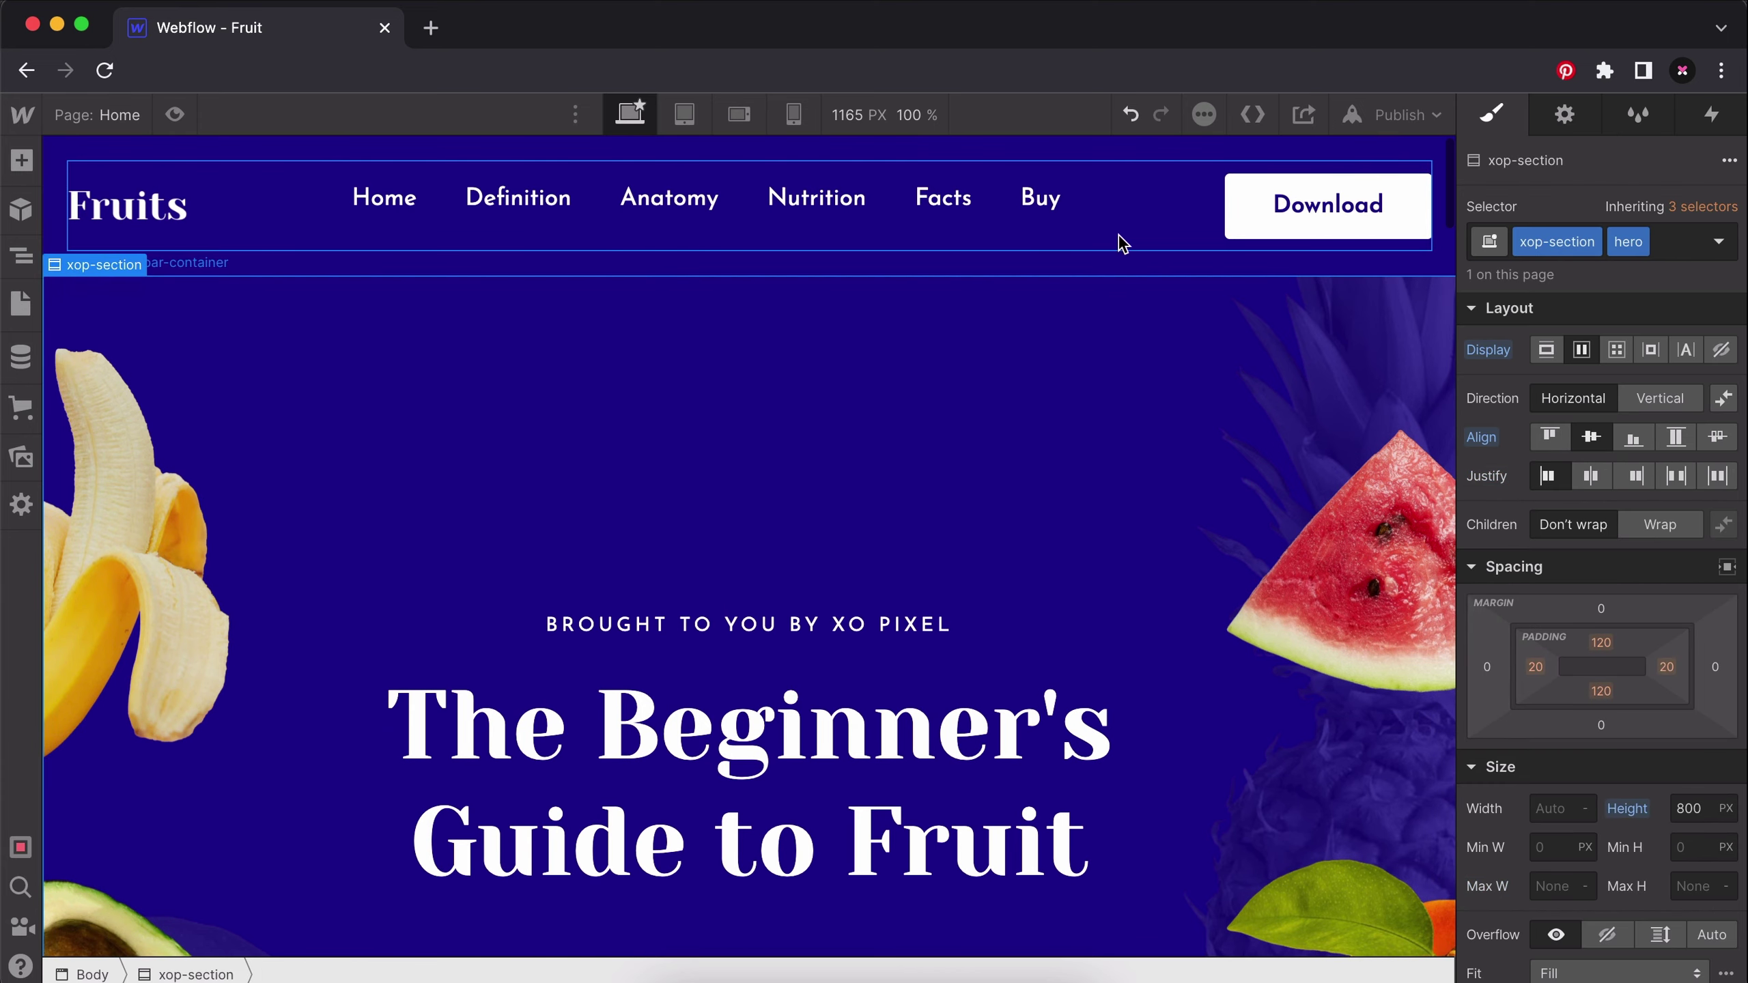
Make the xop-navbar element sticky with a top offset of 0 and check it while moving through the page.
click(1230, 272)
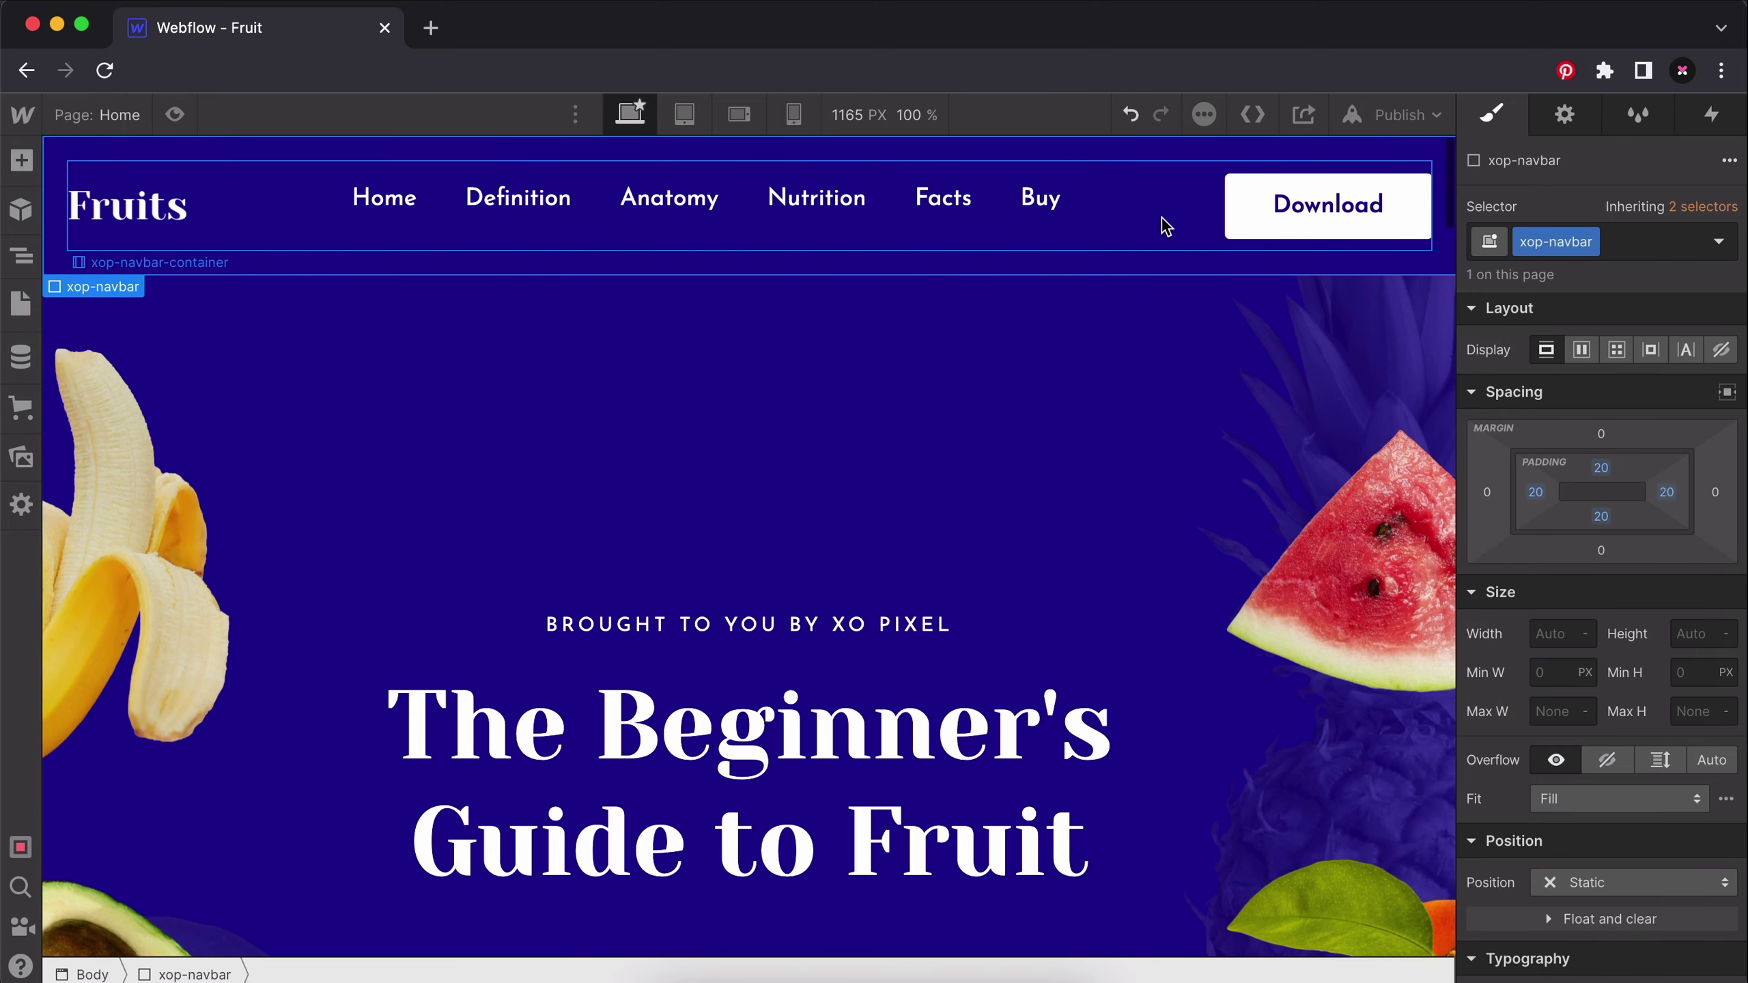
click(1173, 265)
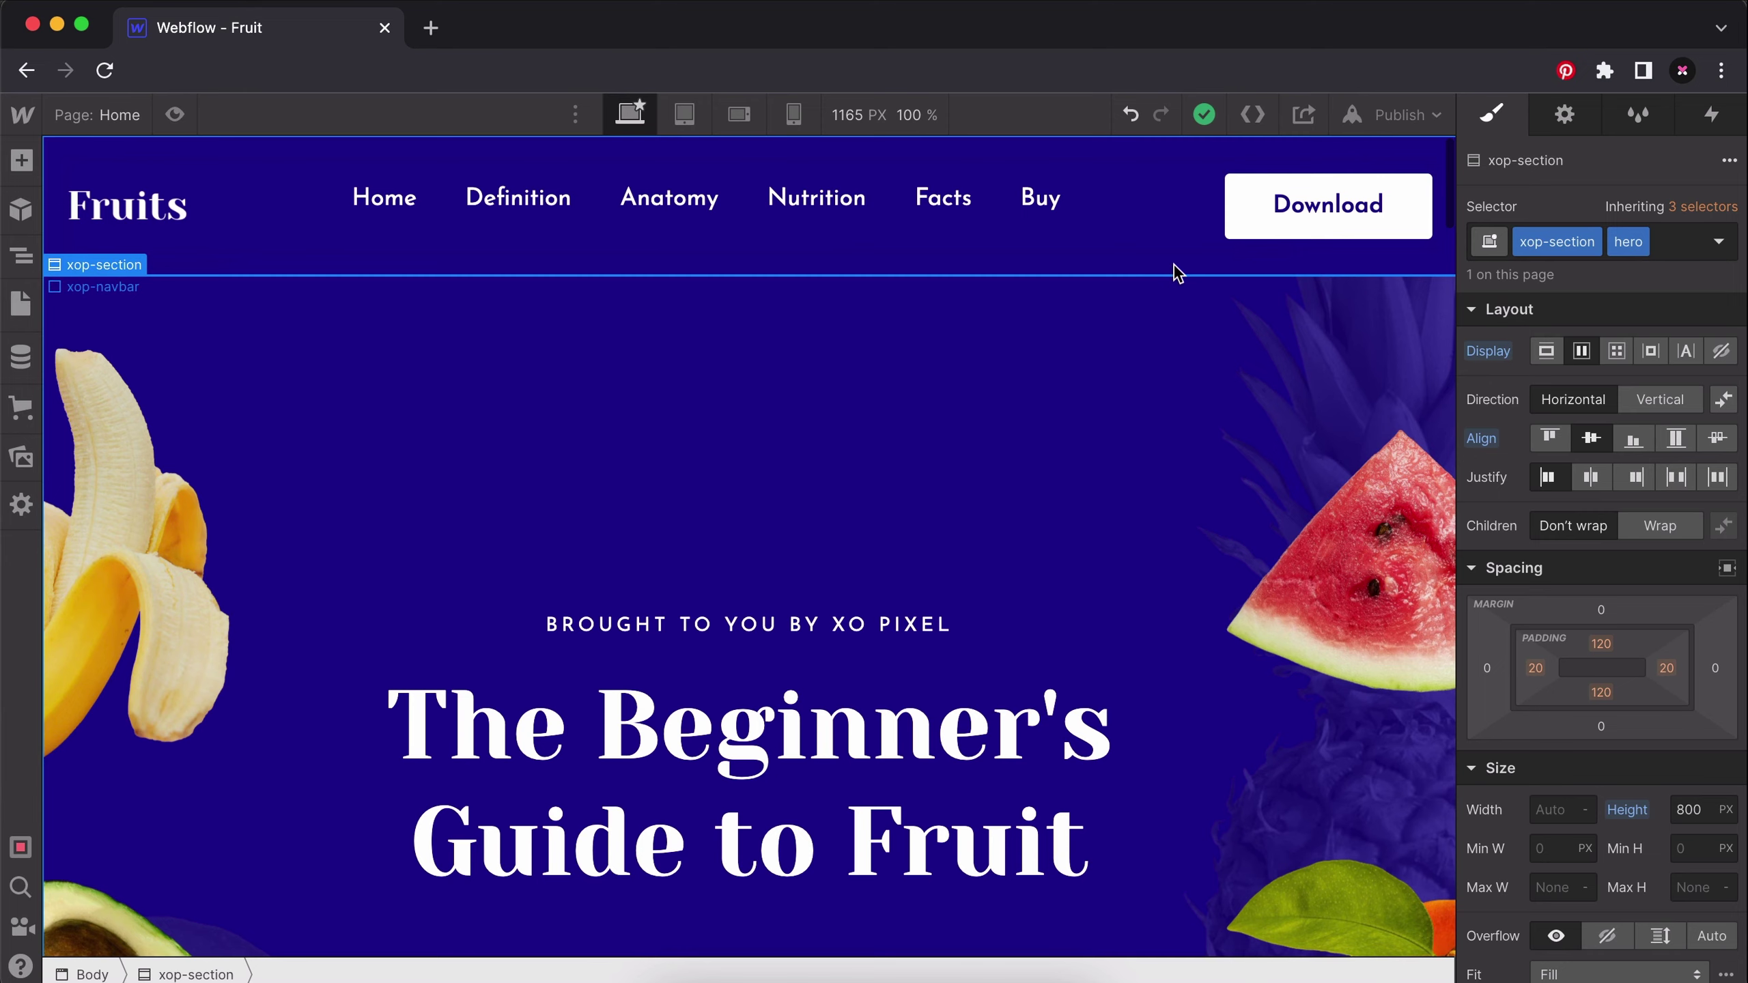
click(1176, 272)
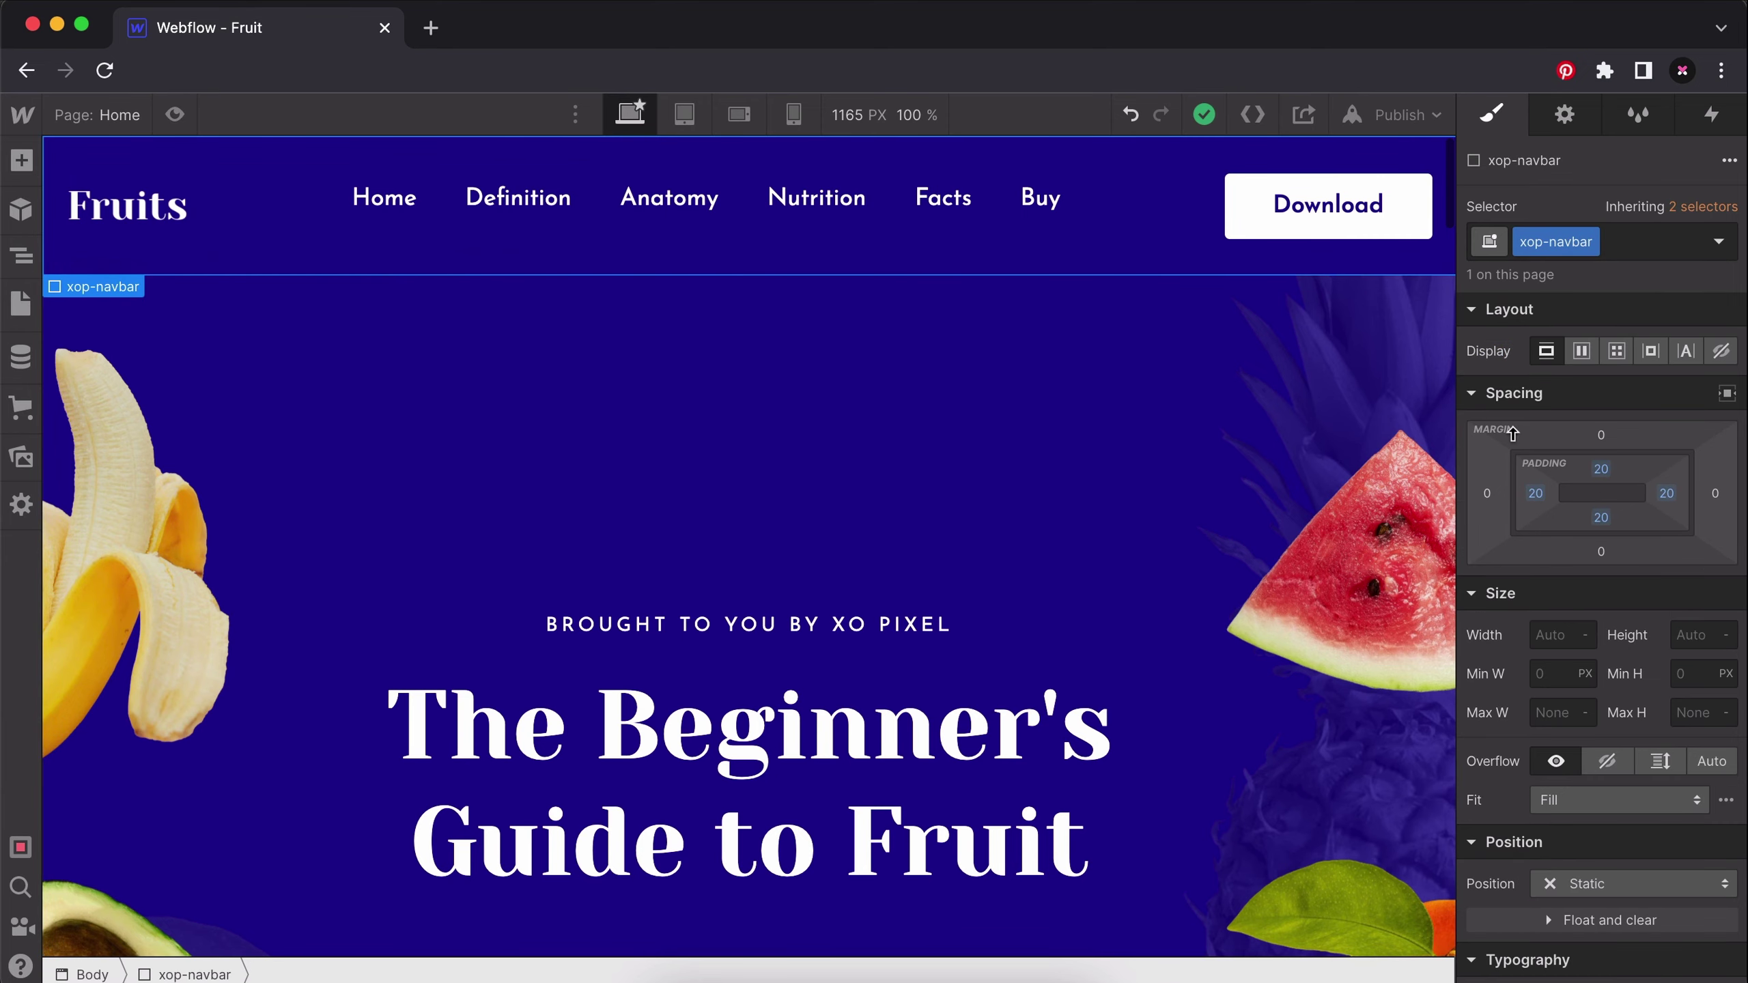
scroll(1589, 695, down, 3)
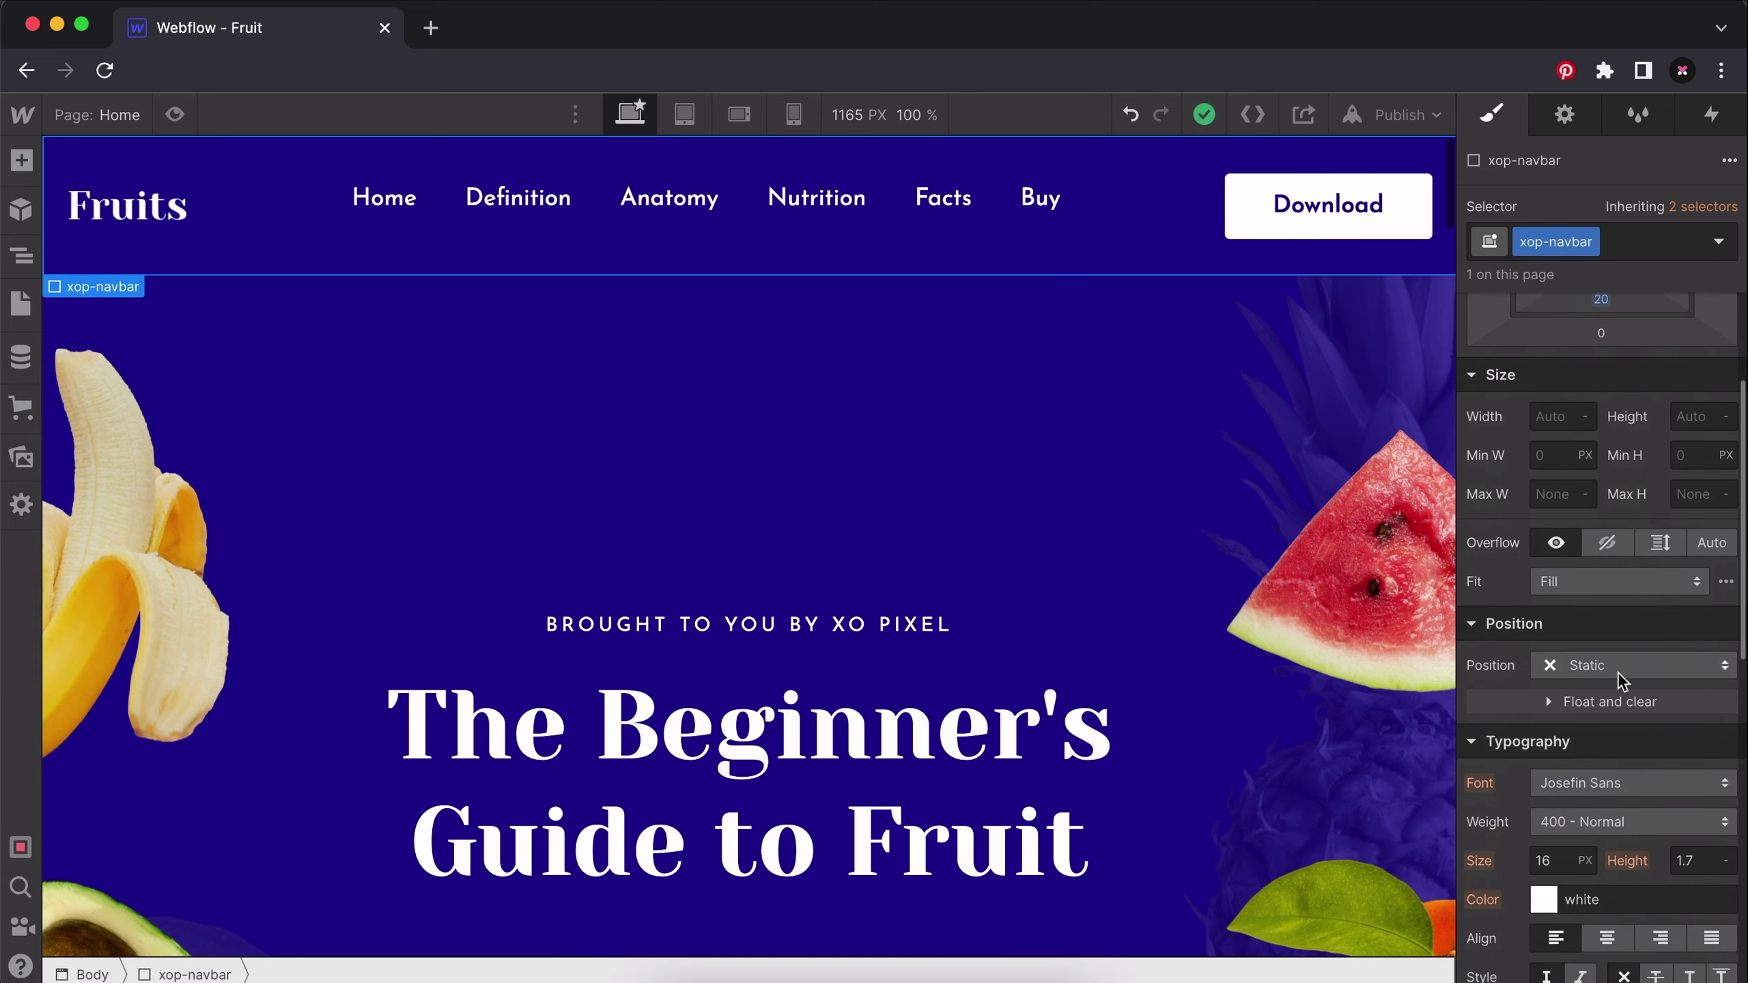
click(1617, 672)
click(1599, 785)
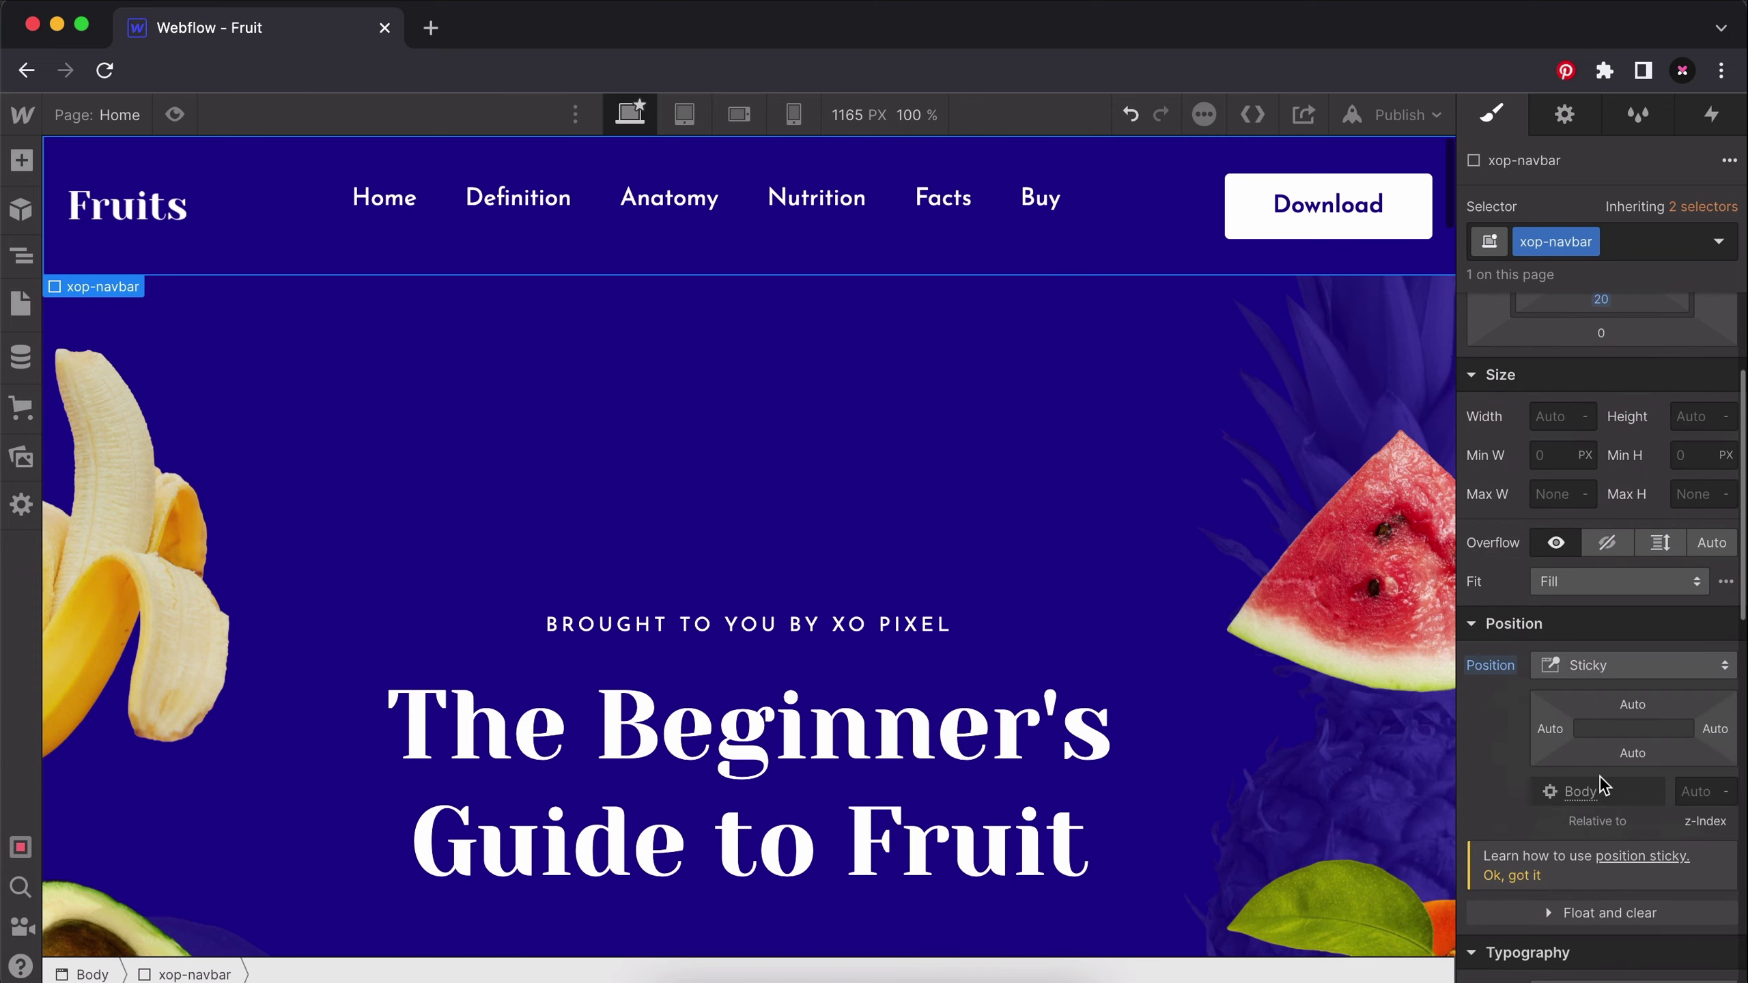
click(1632, 705)
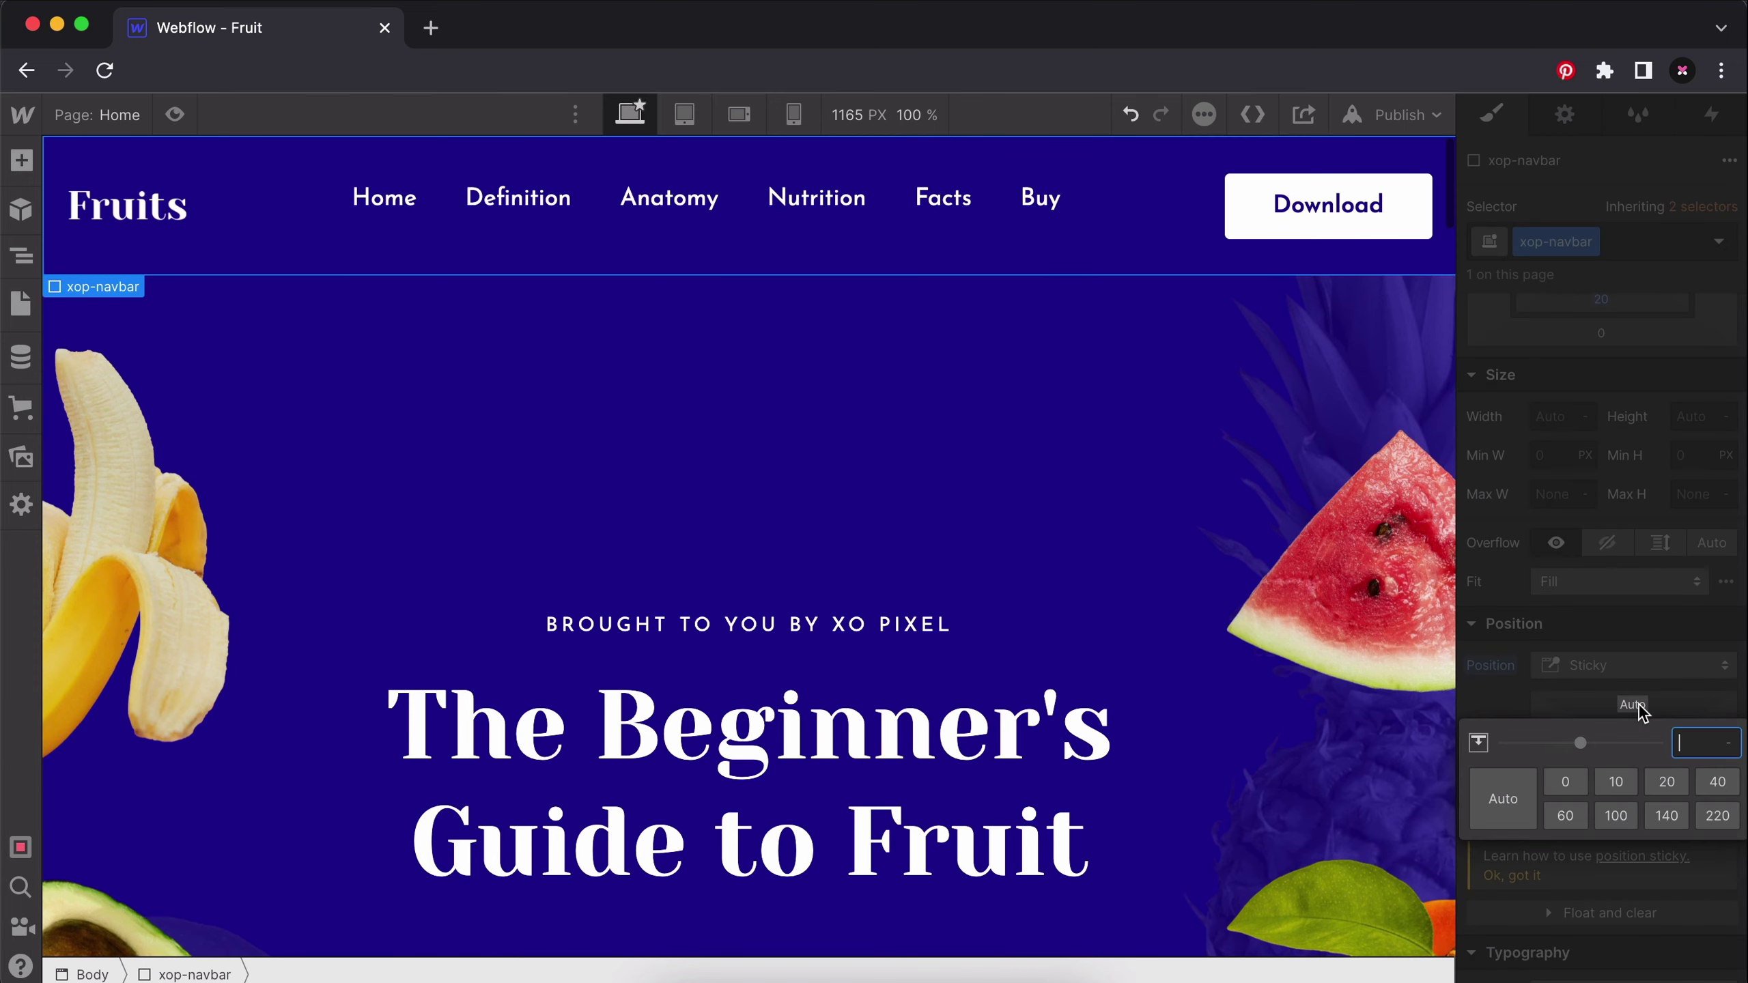
click(1568, 782)
click(1293, 572)
scroll(1293, 572, down, 3)
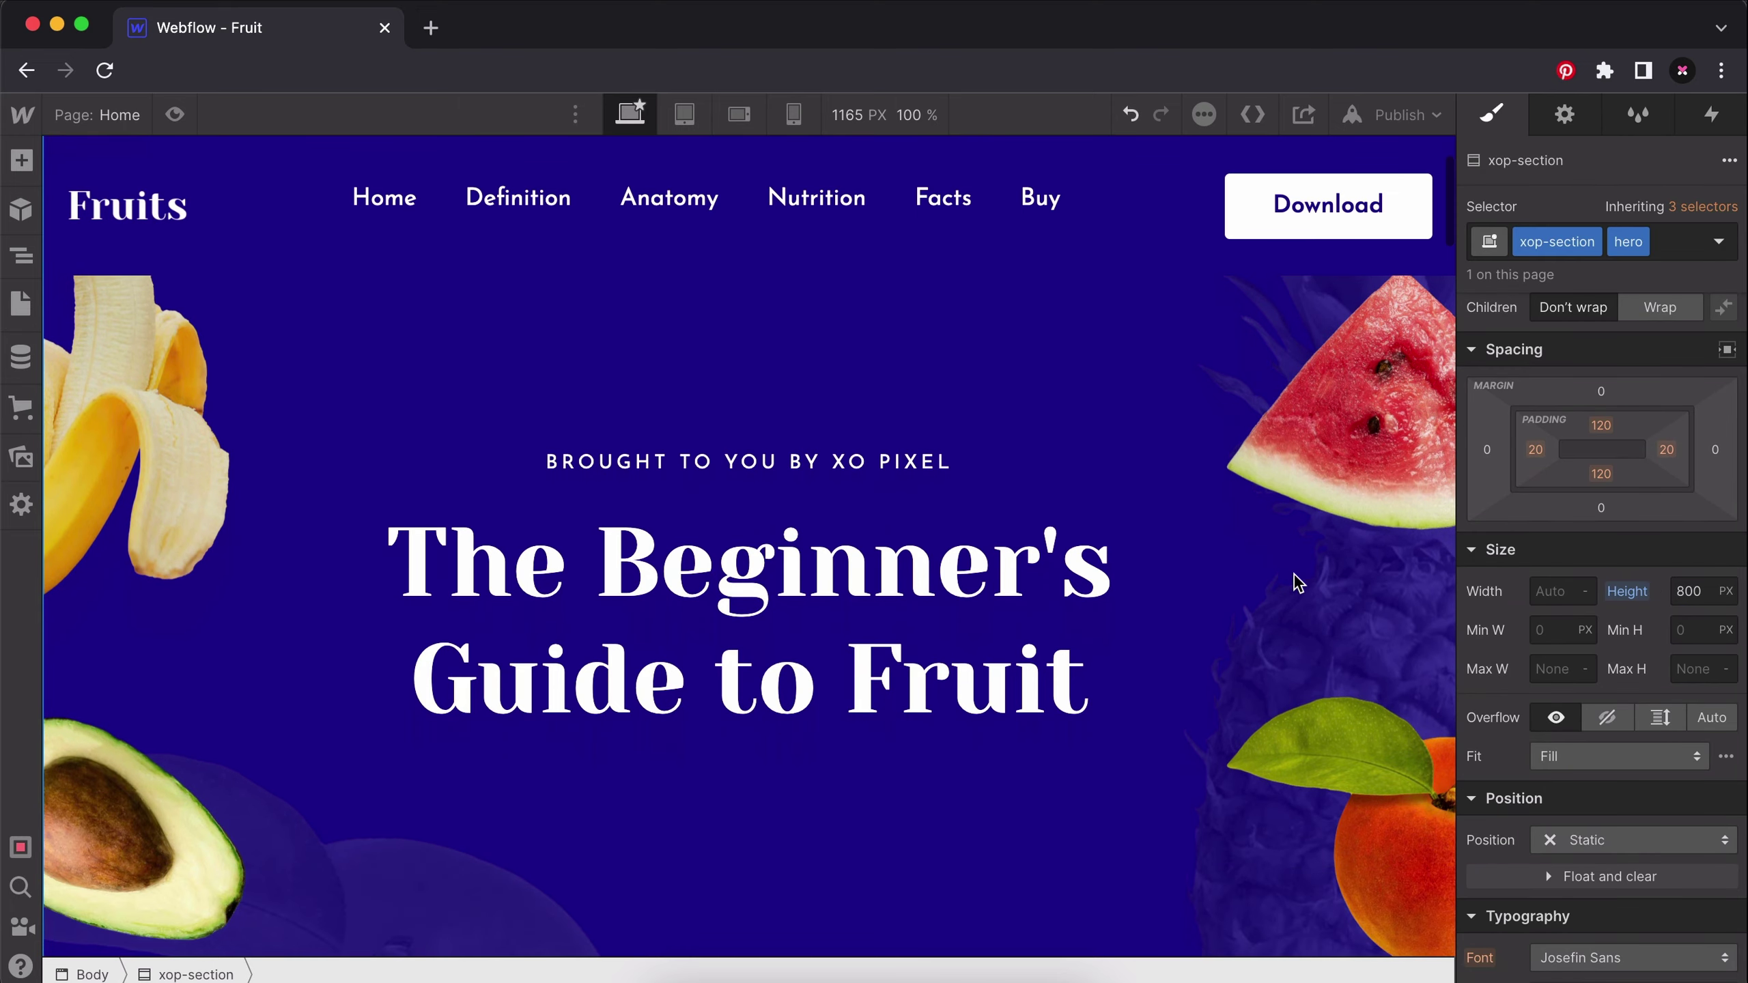
scroll(1293, 580, down, 10)
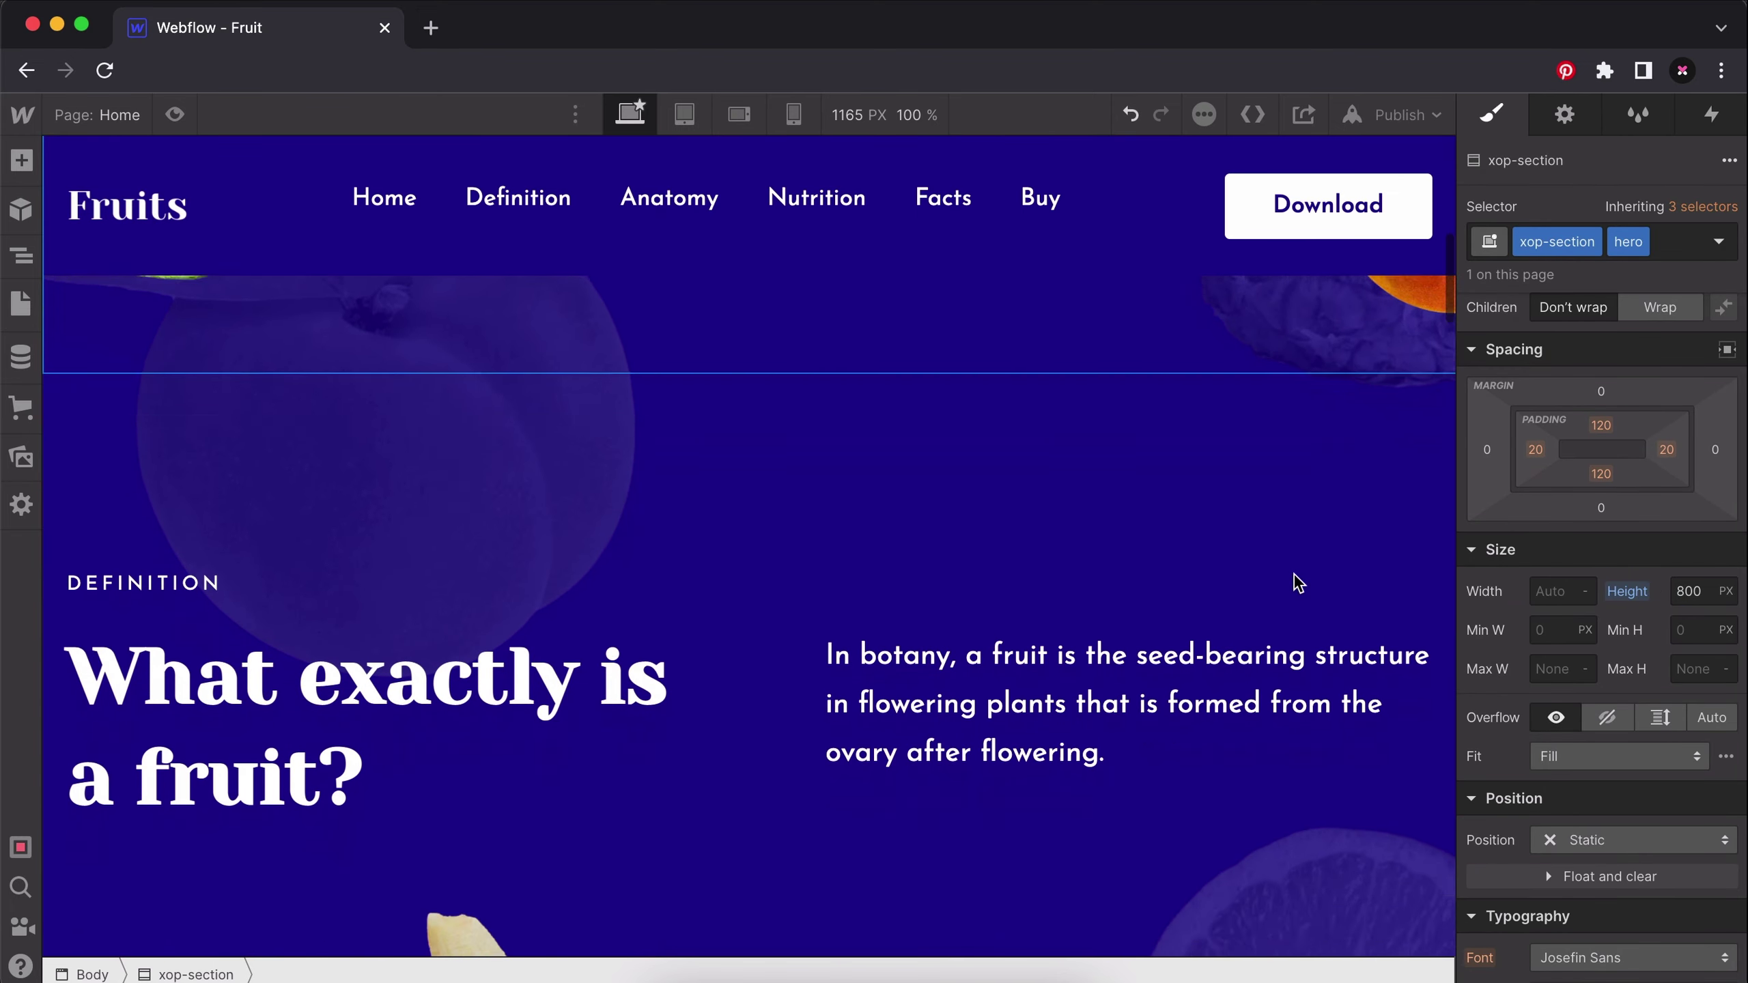
scroll(1295, 571, down, 2)
scroll(1296, 558, up, 5)
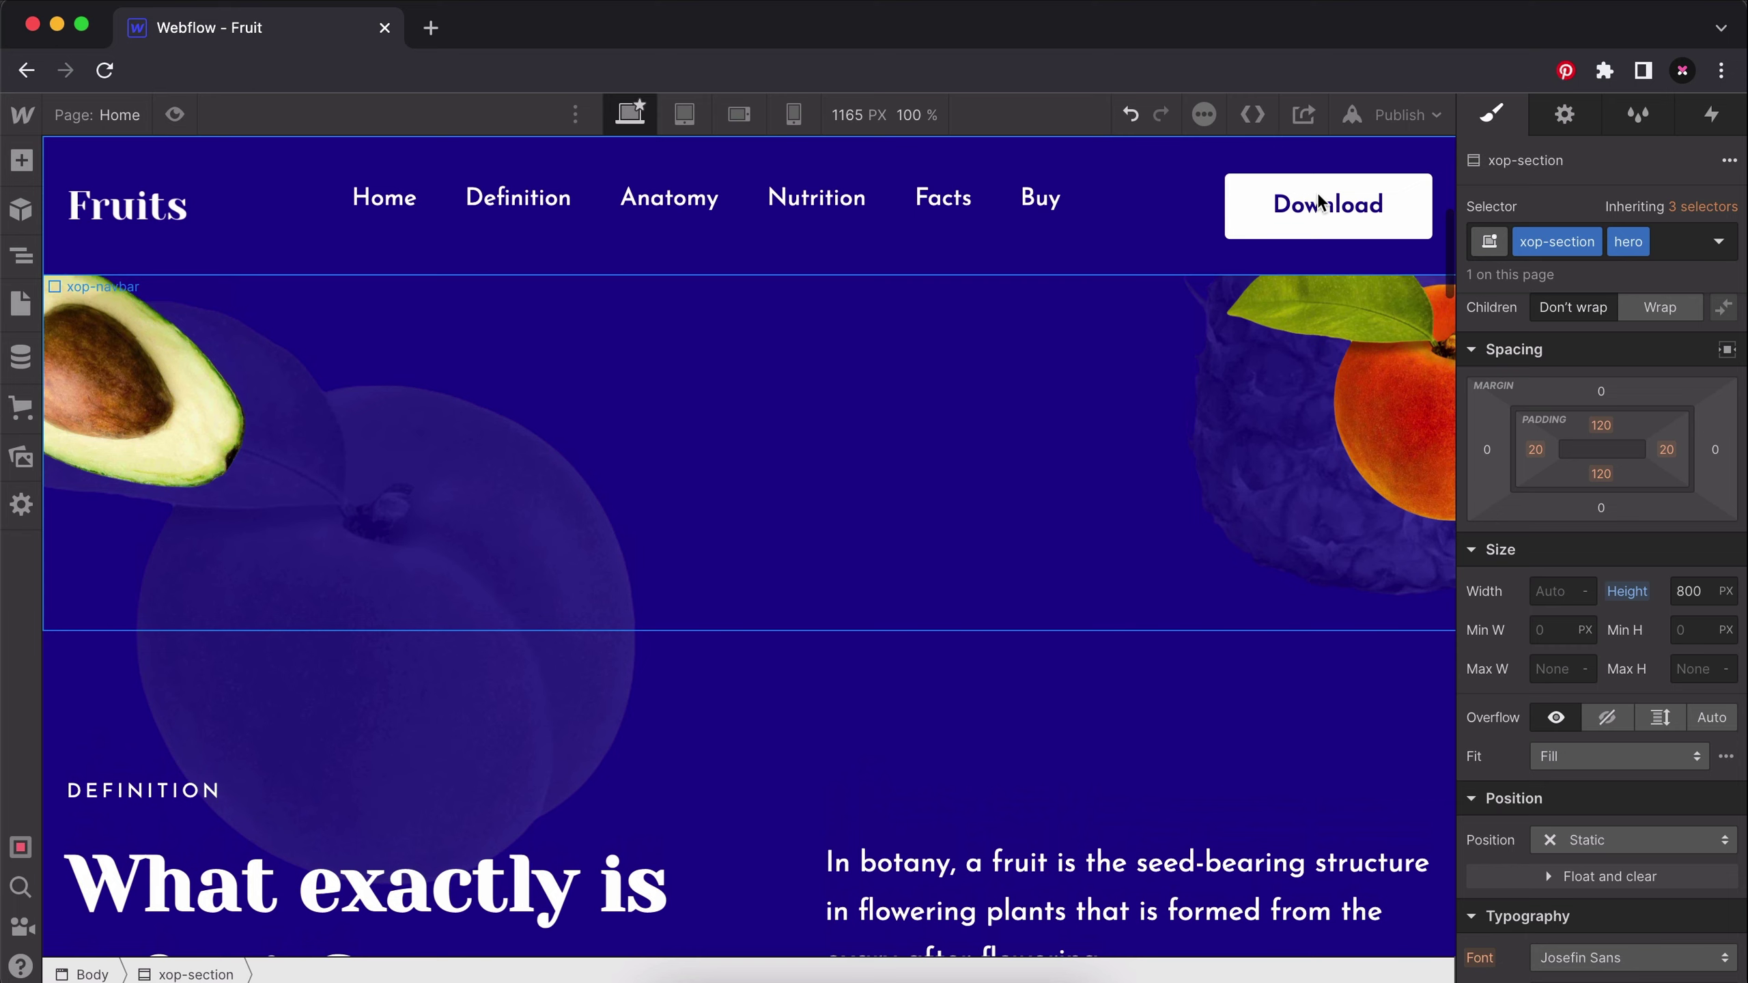
Reduce the alpha of the xop-navbar's Dark Blue background color to 80.
click(1196, 224)
click(1191, 265)
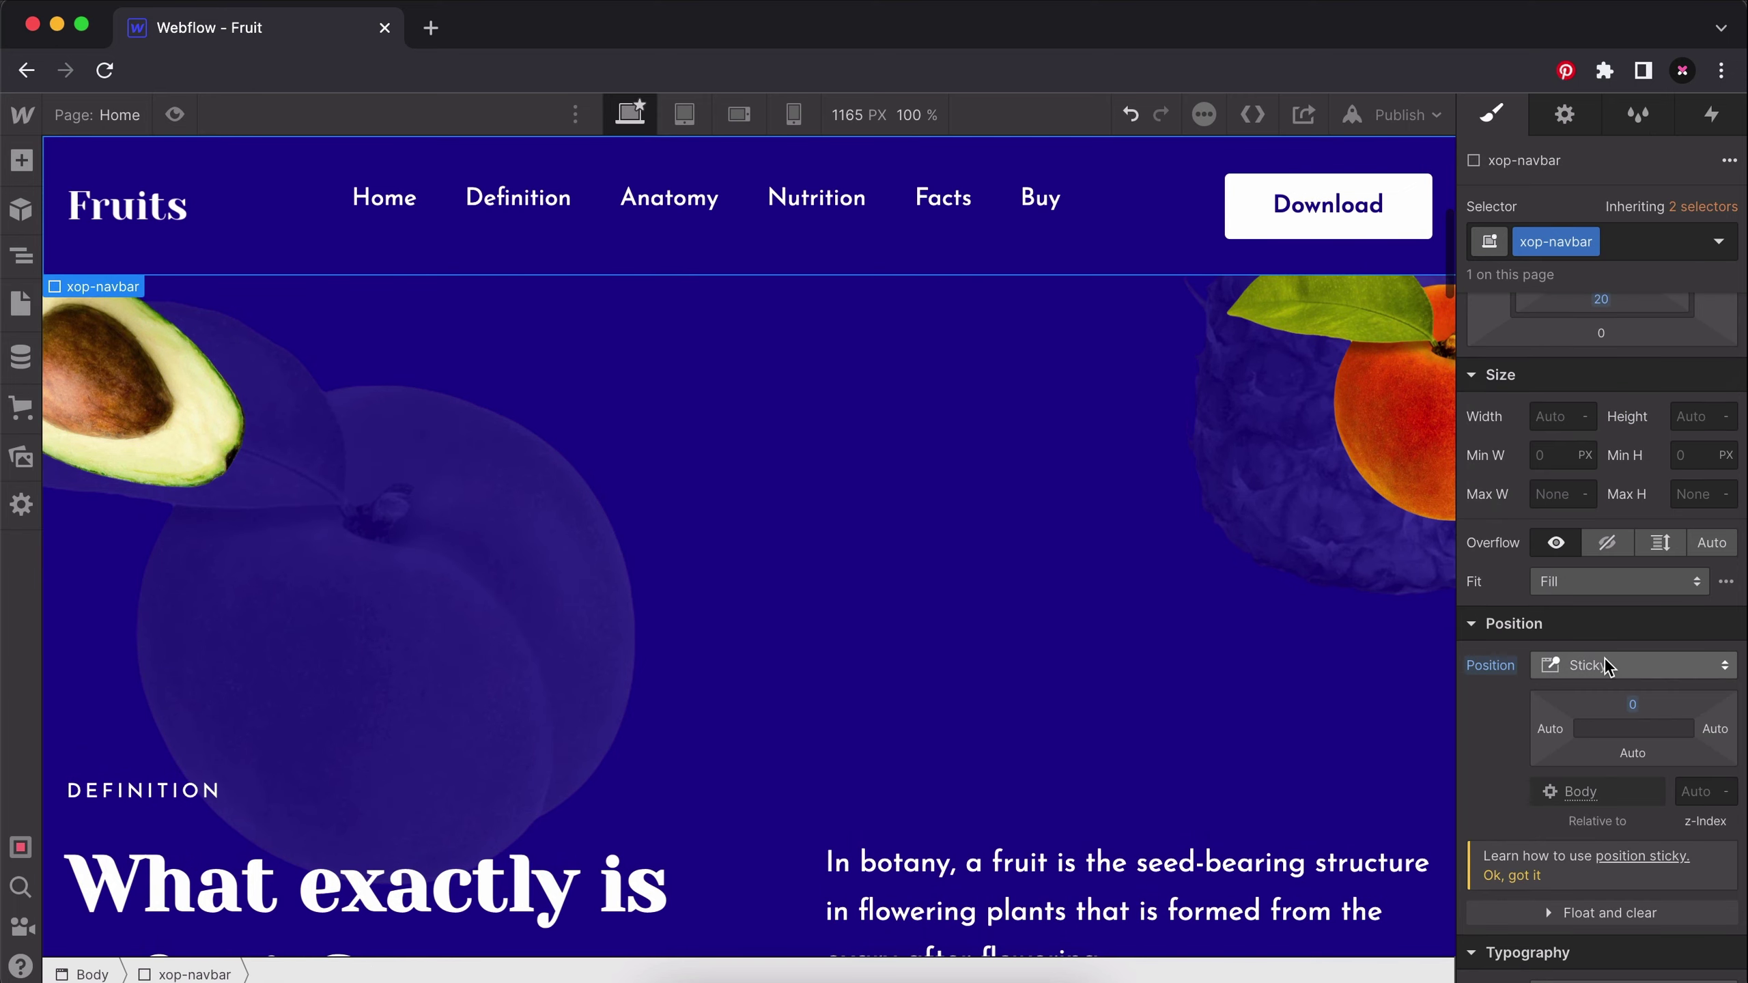
scroll(1603, 656, down, 10)
click(1547, 551)
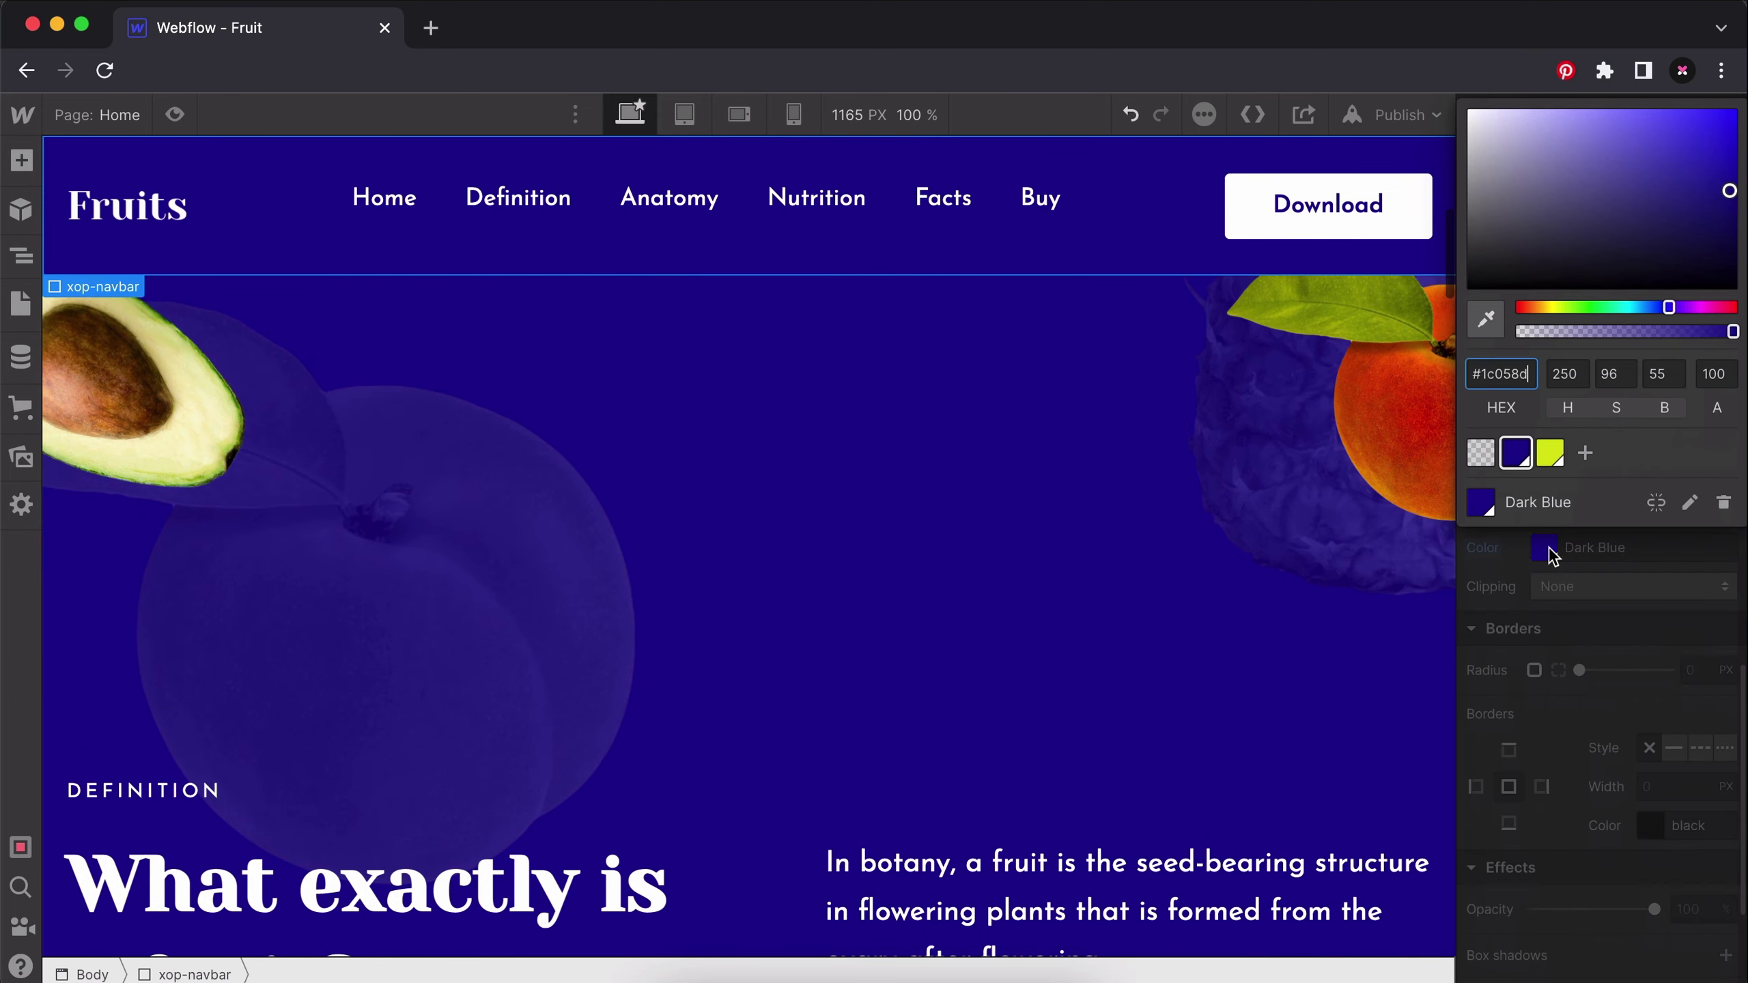
click(1722, 378)
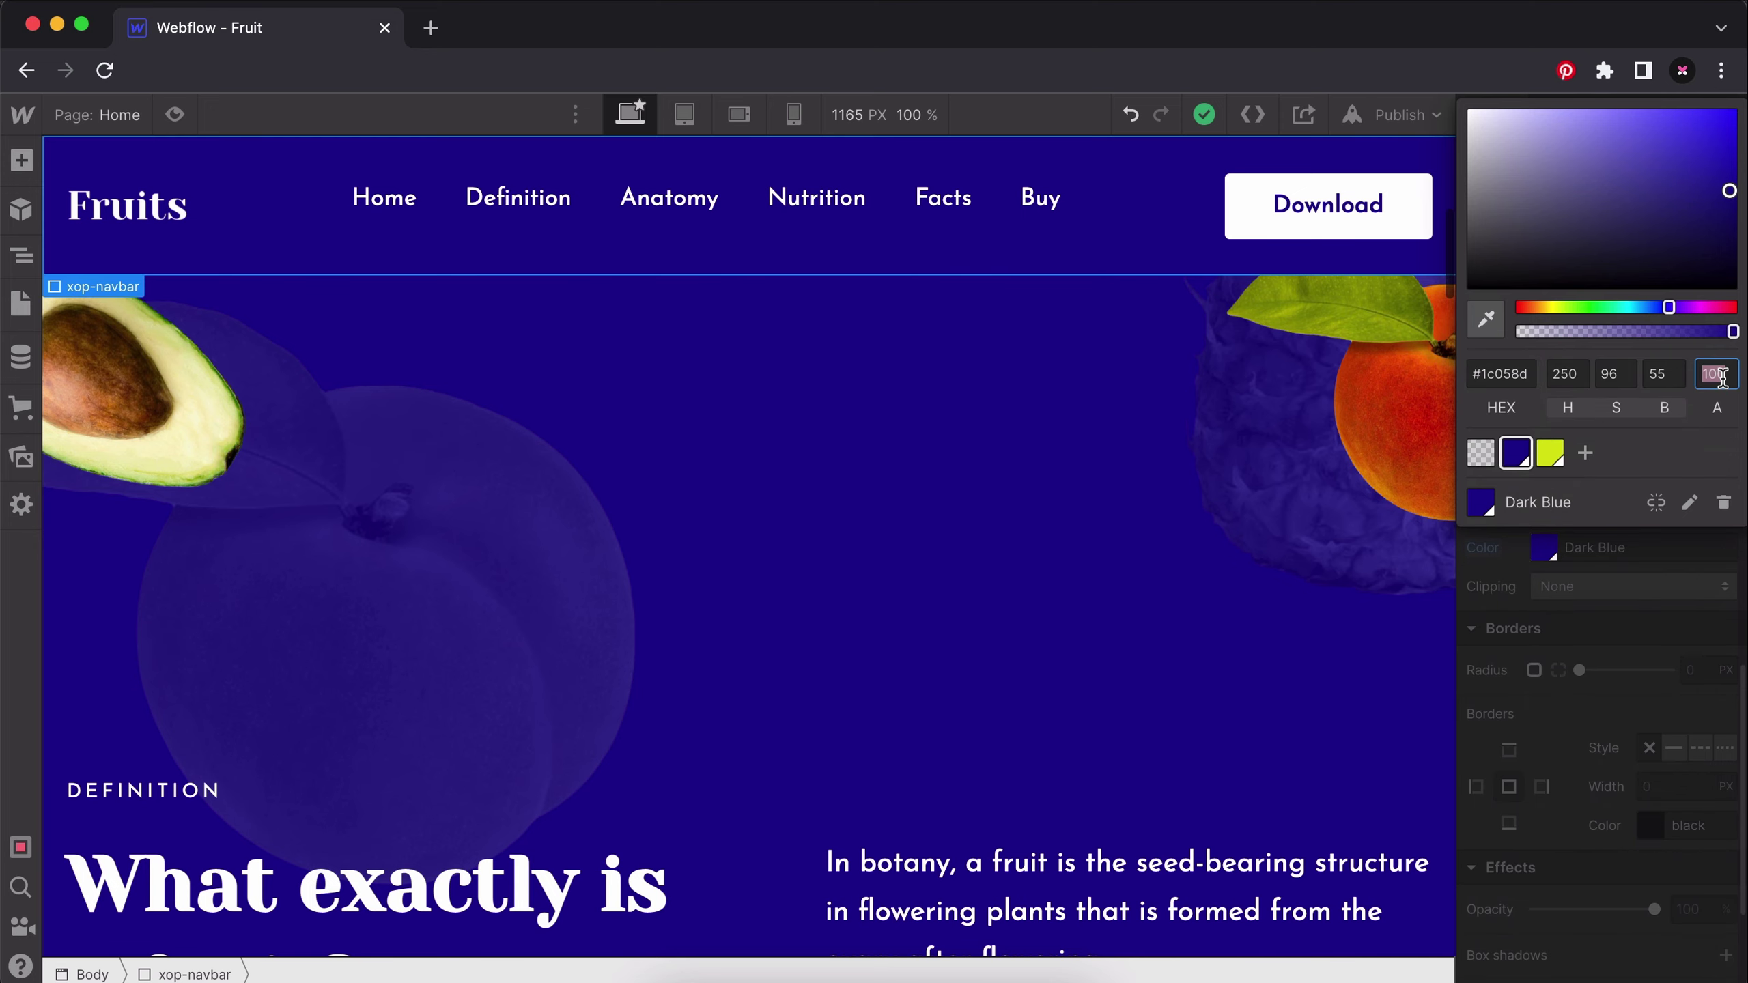
text(80)
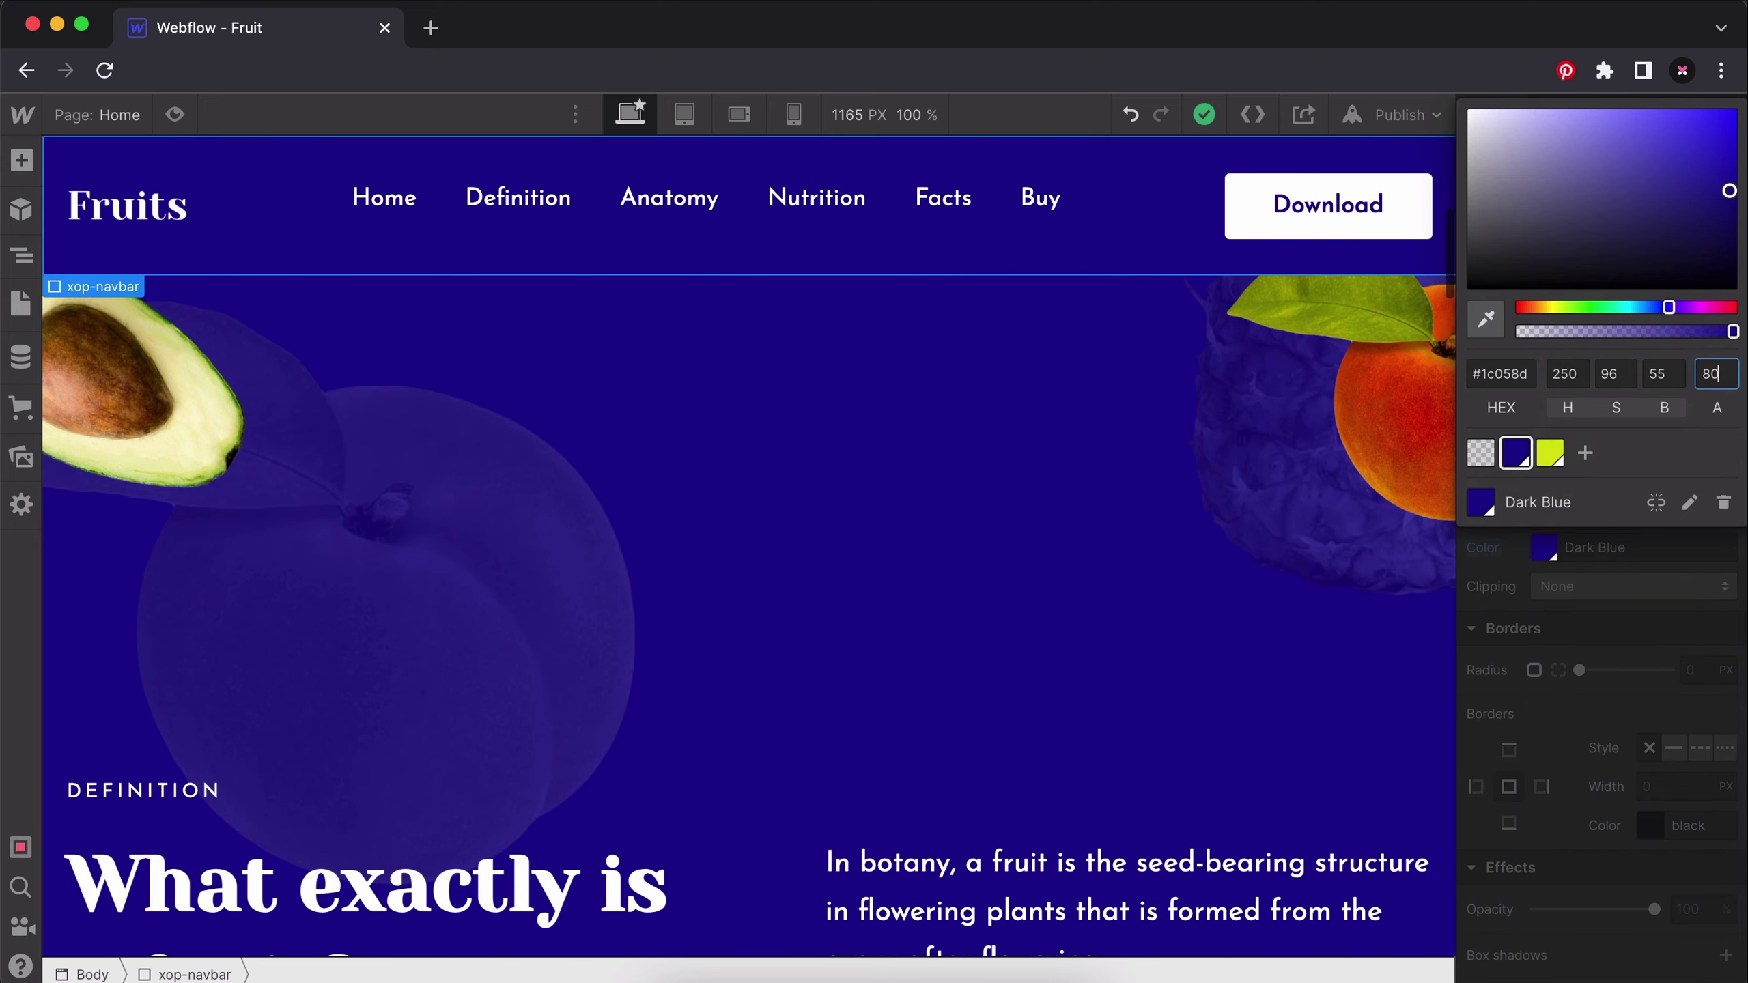
Set the xop-navbar-container's background color to the transparent swatch.
click(236, 244)
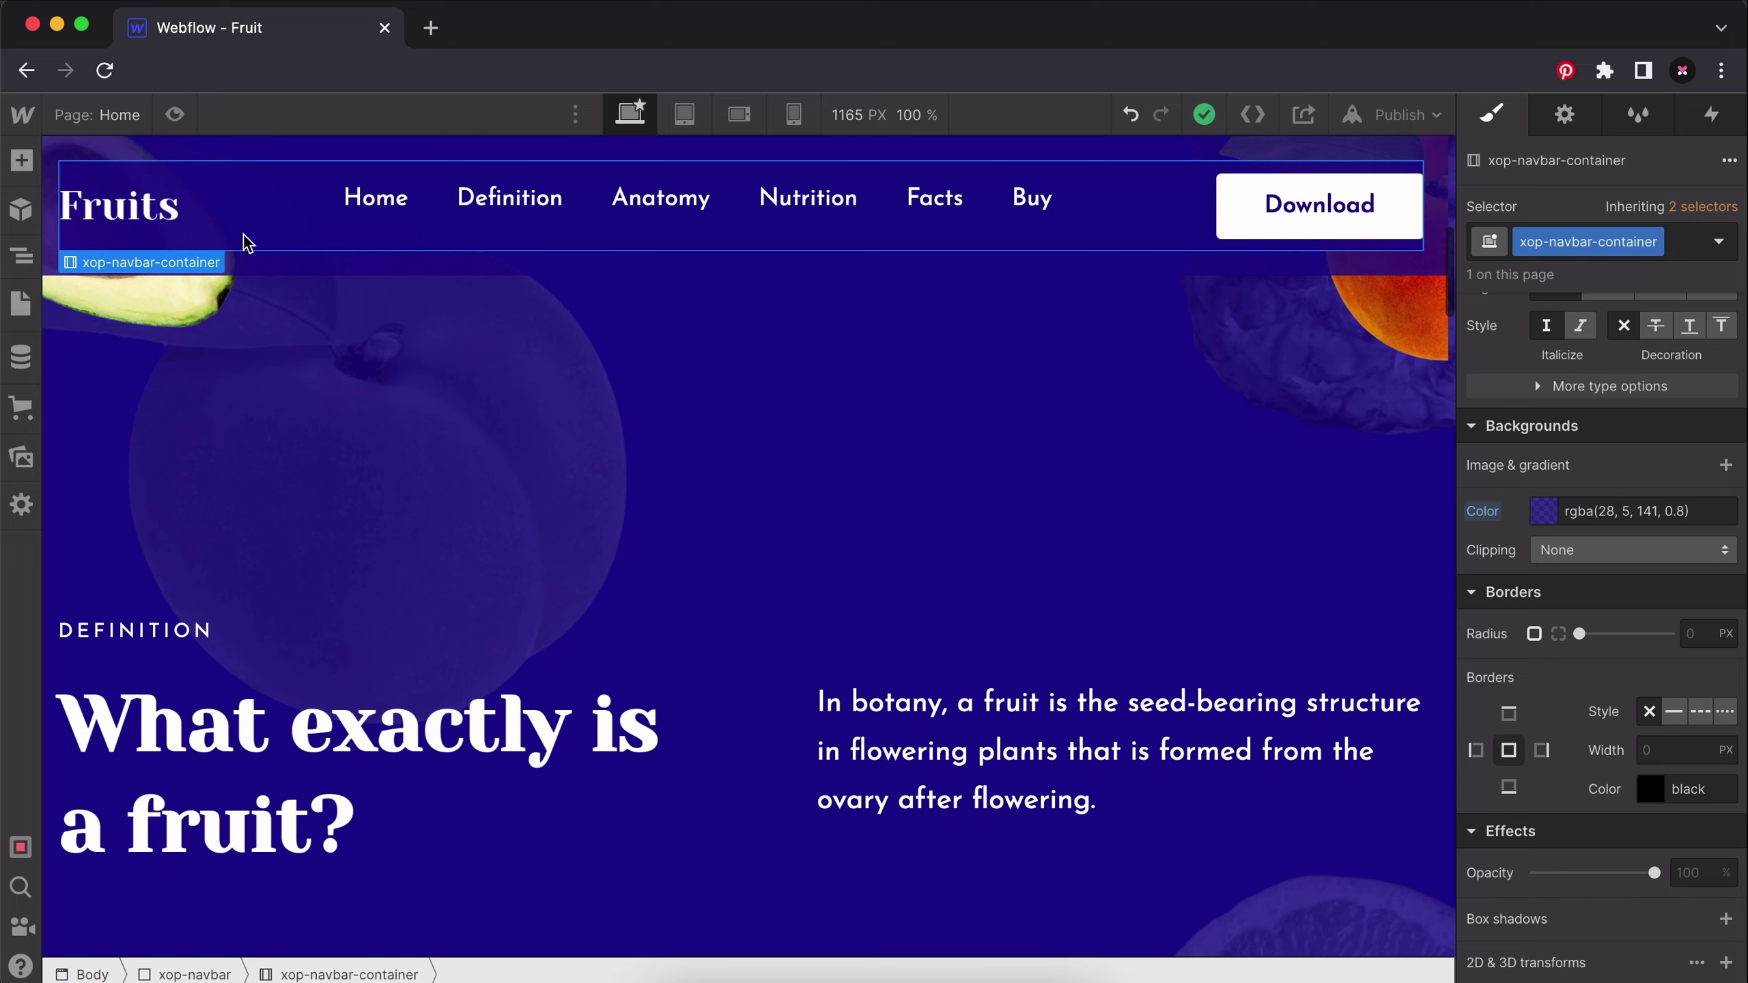
click(1544, 510)
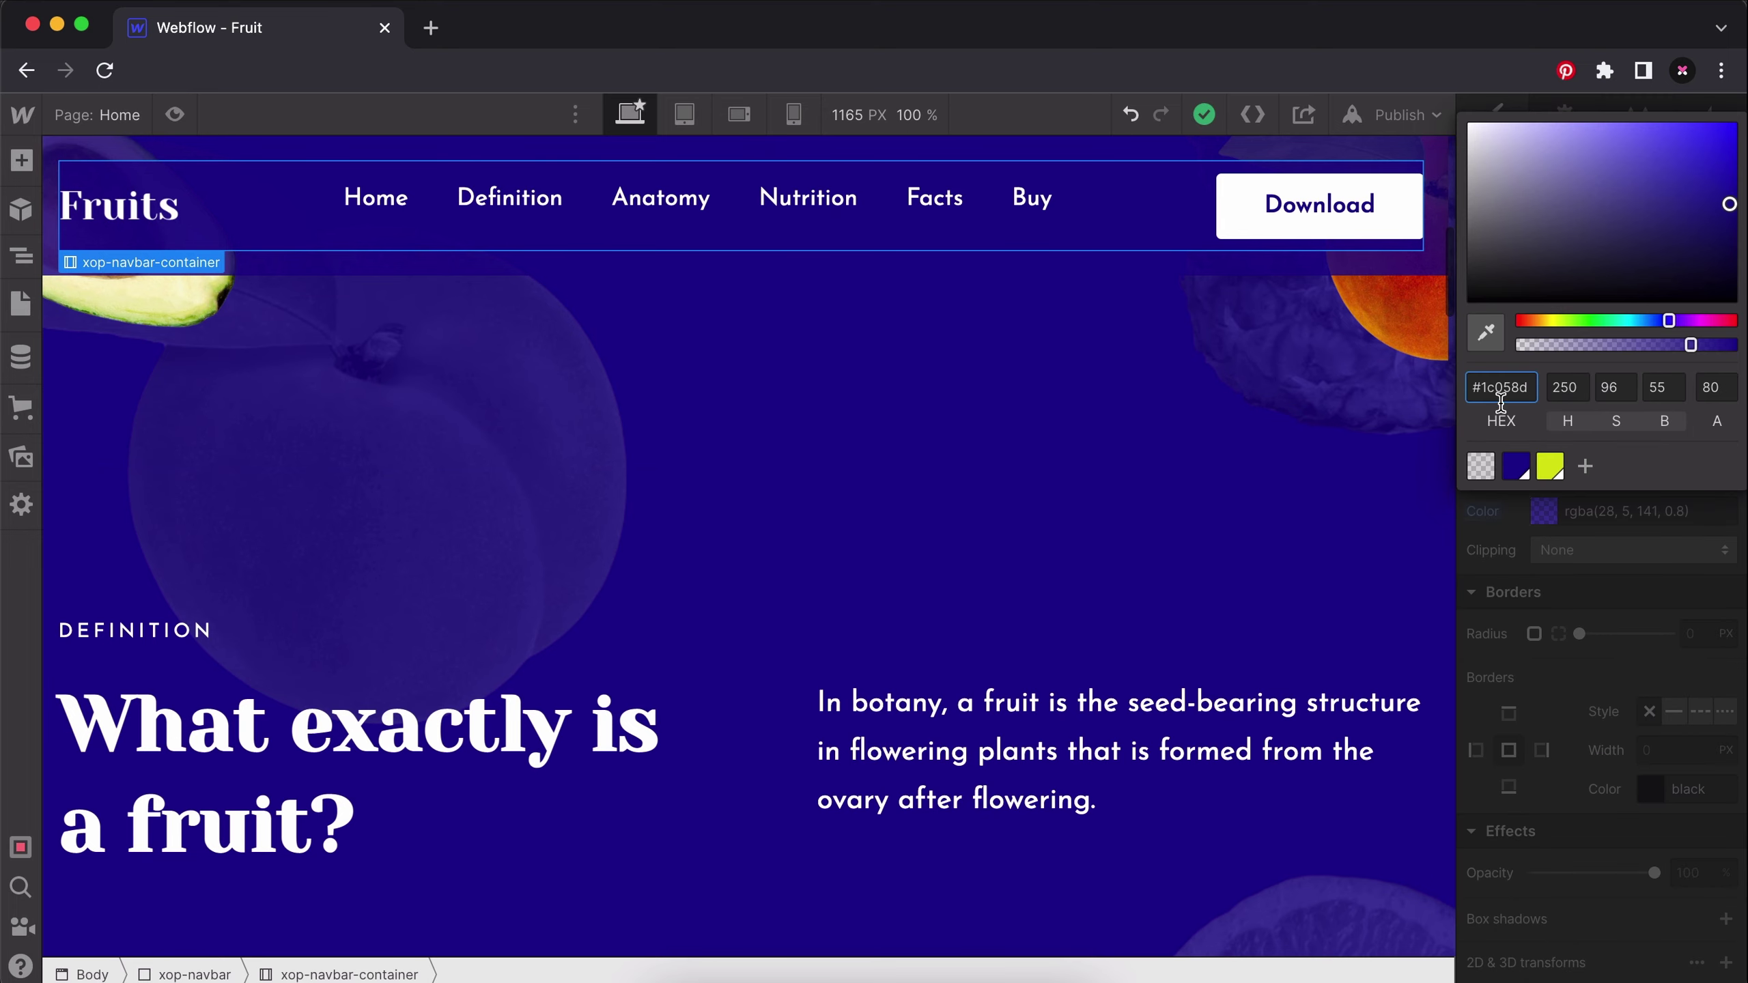
click(1480, 467)
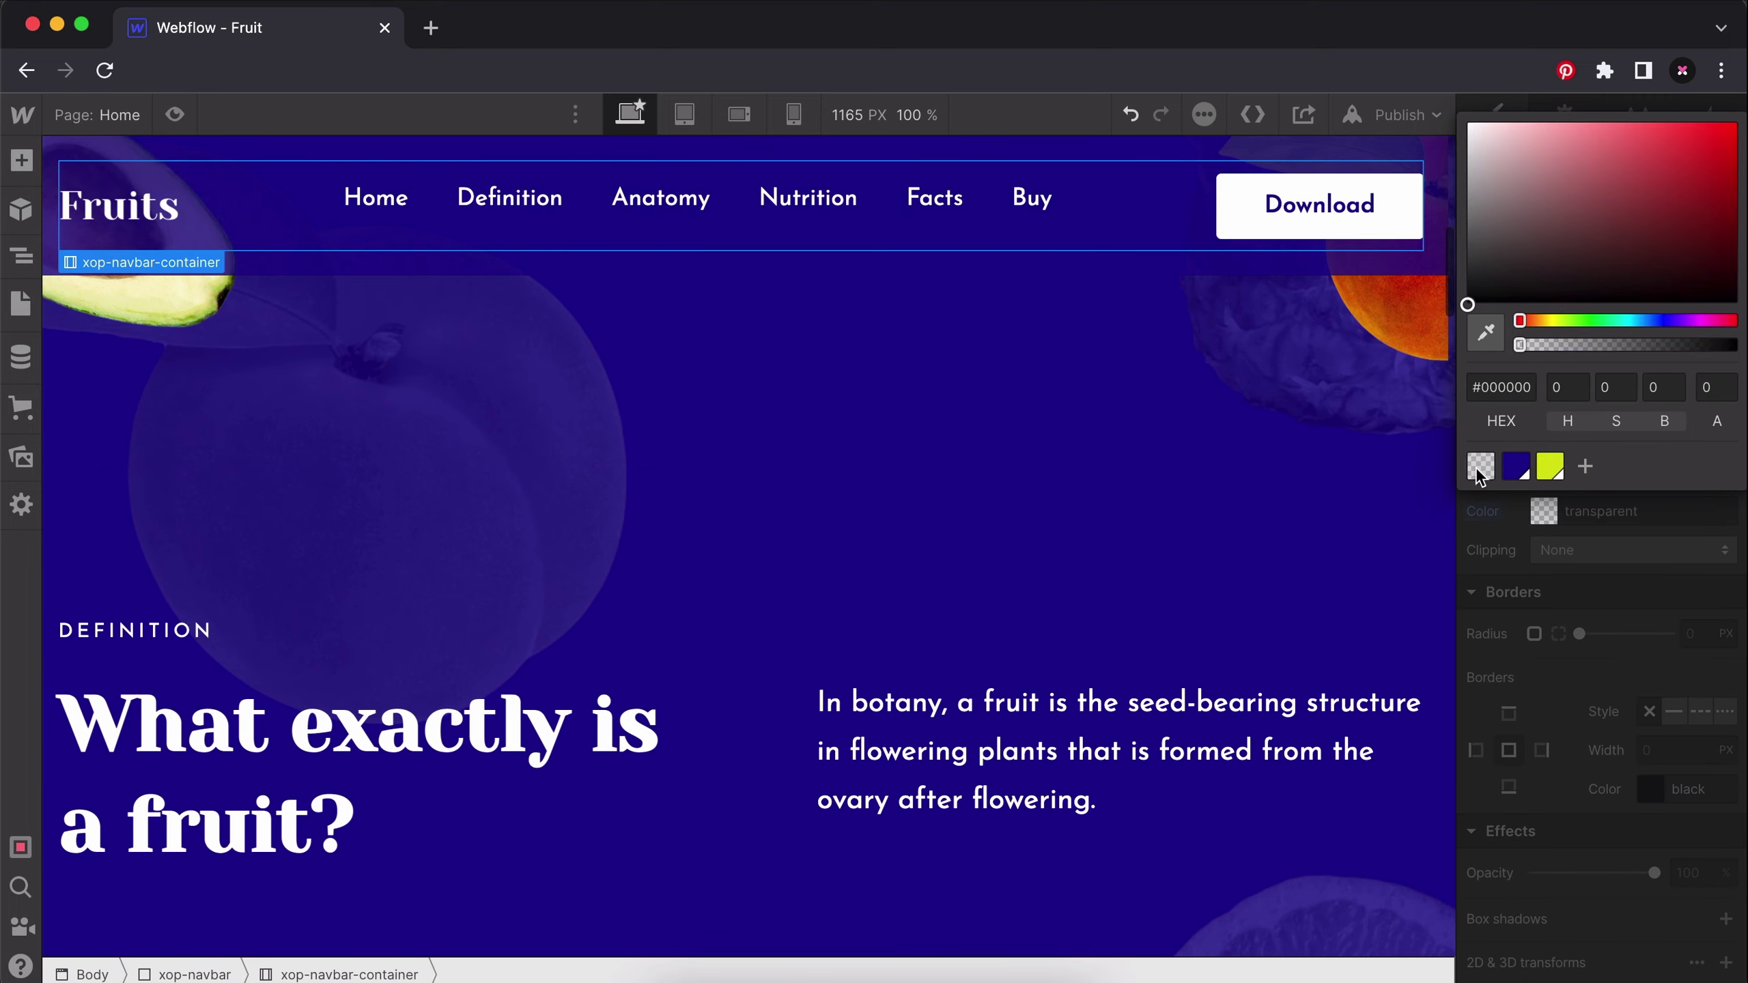
click(1213, 389)
Preview the page and examine how the sticky navbar and its links behave from the hero down to the Buy Fruit section.
click(173, 113)
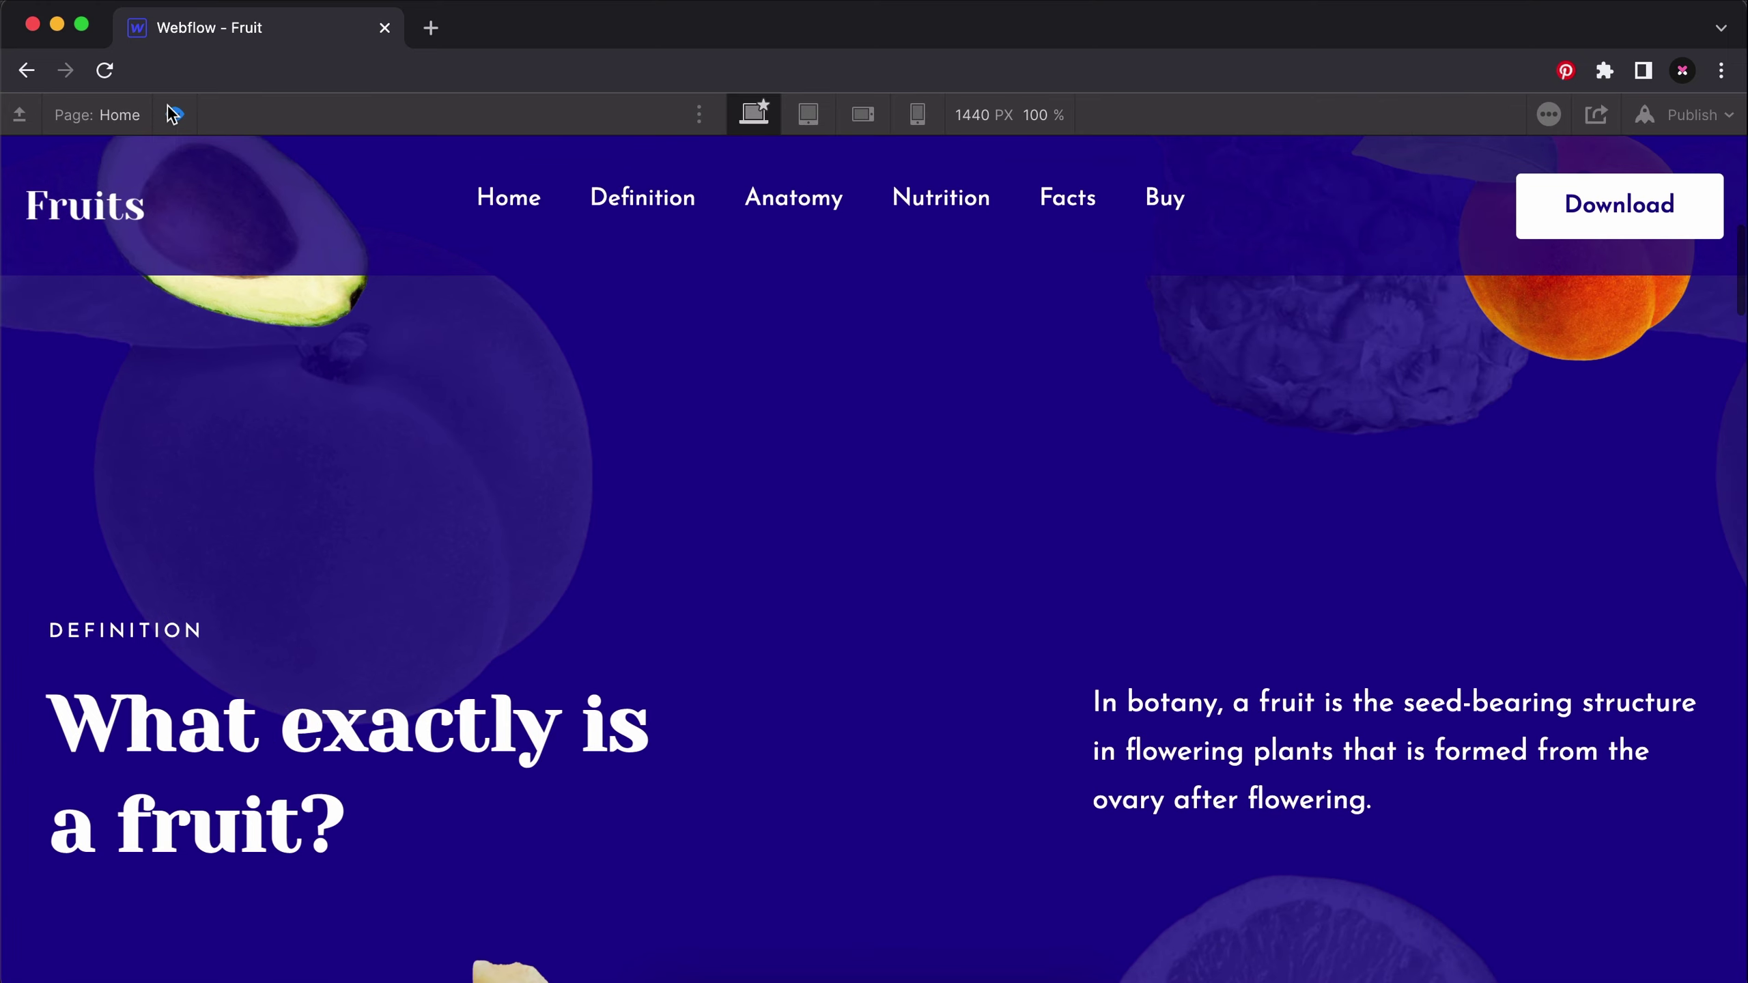
scroll(464, 372, down, 4)
scroll(464, 372, up, 15)
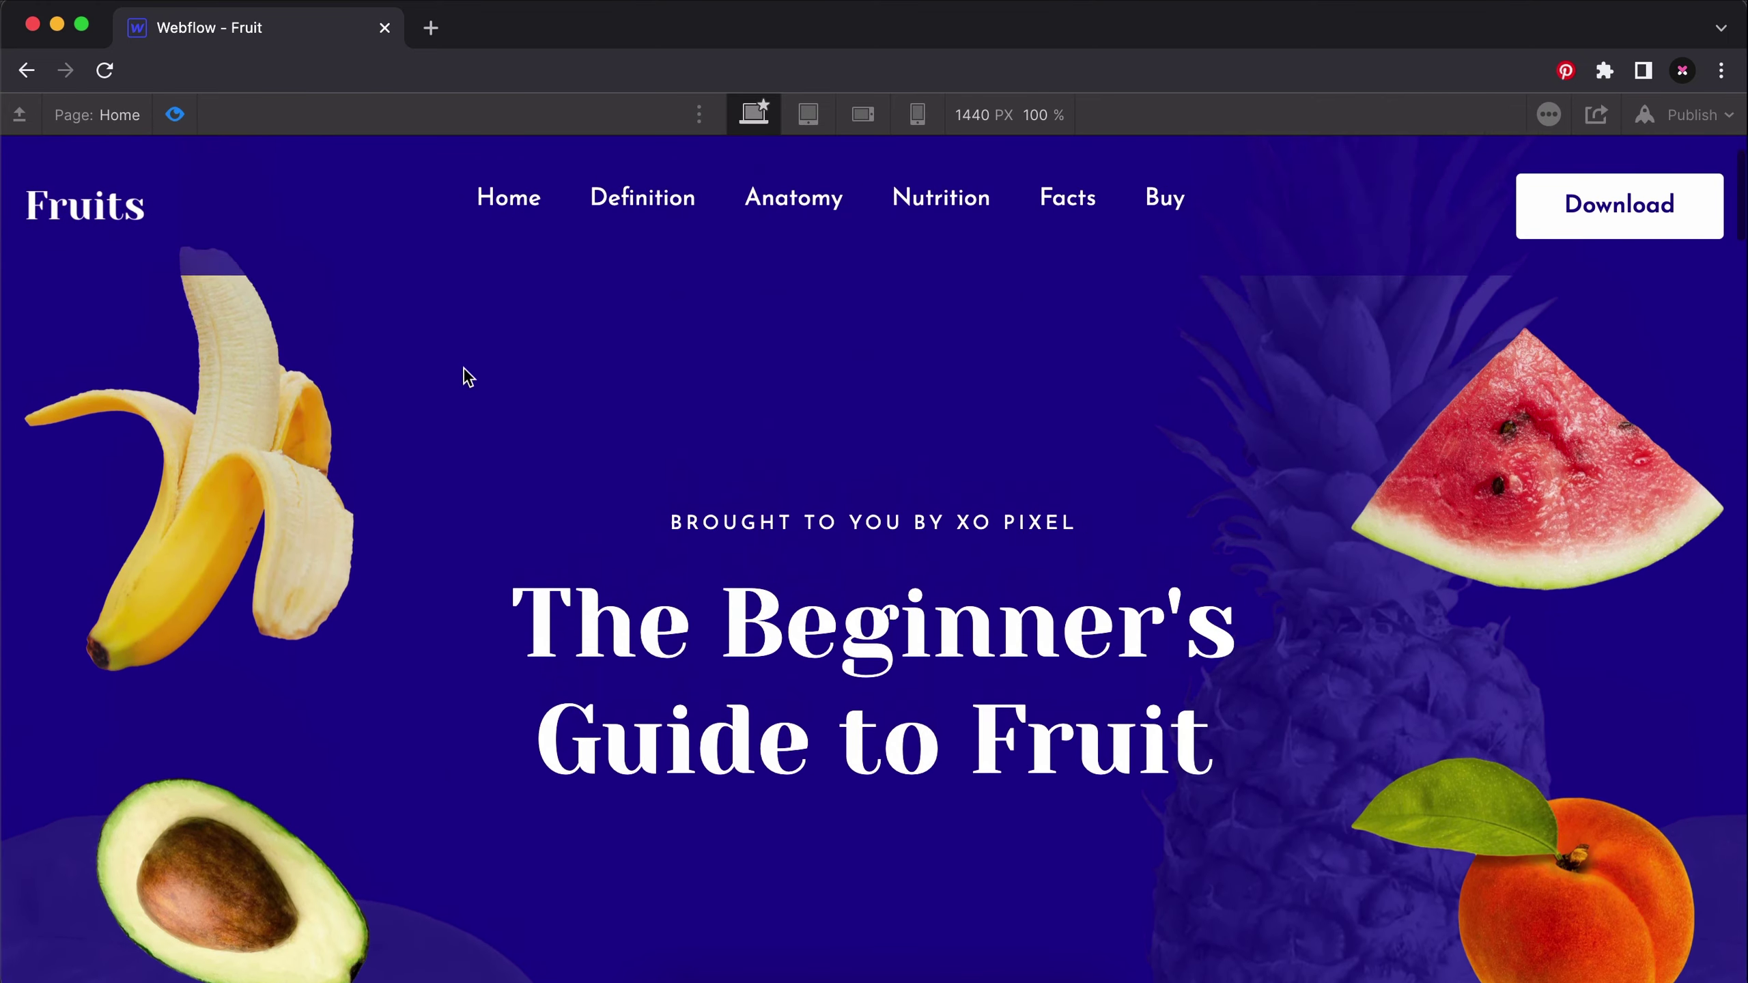
scroll(468, 378, down, 20)
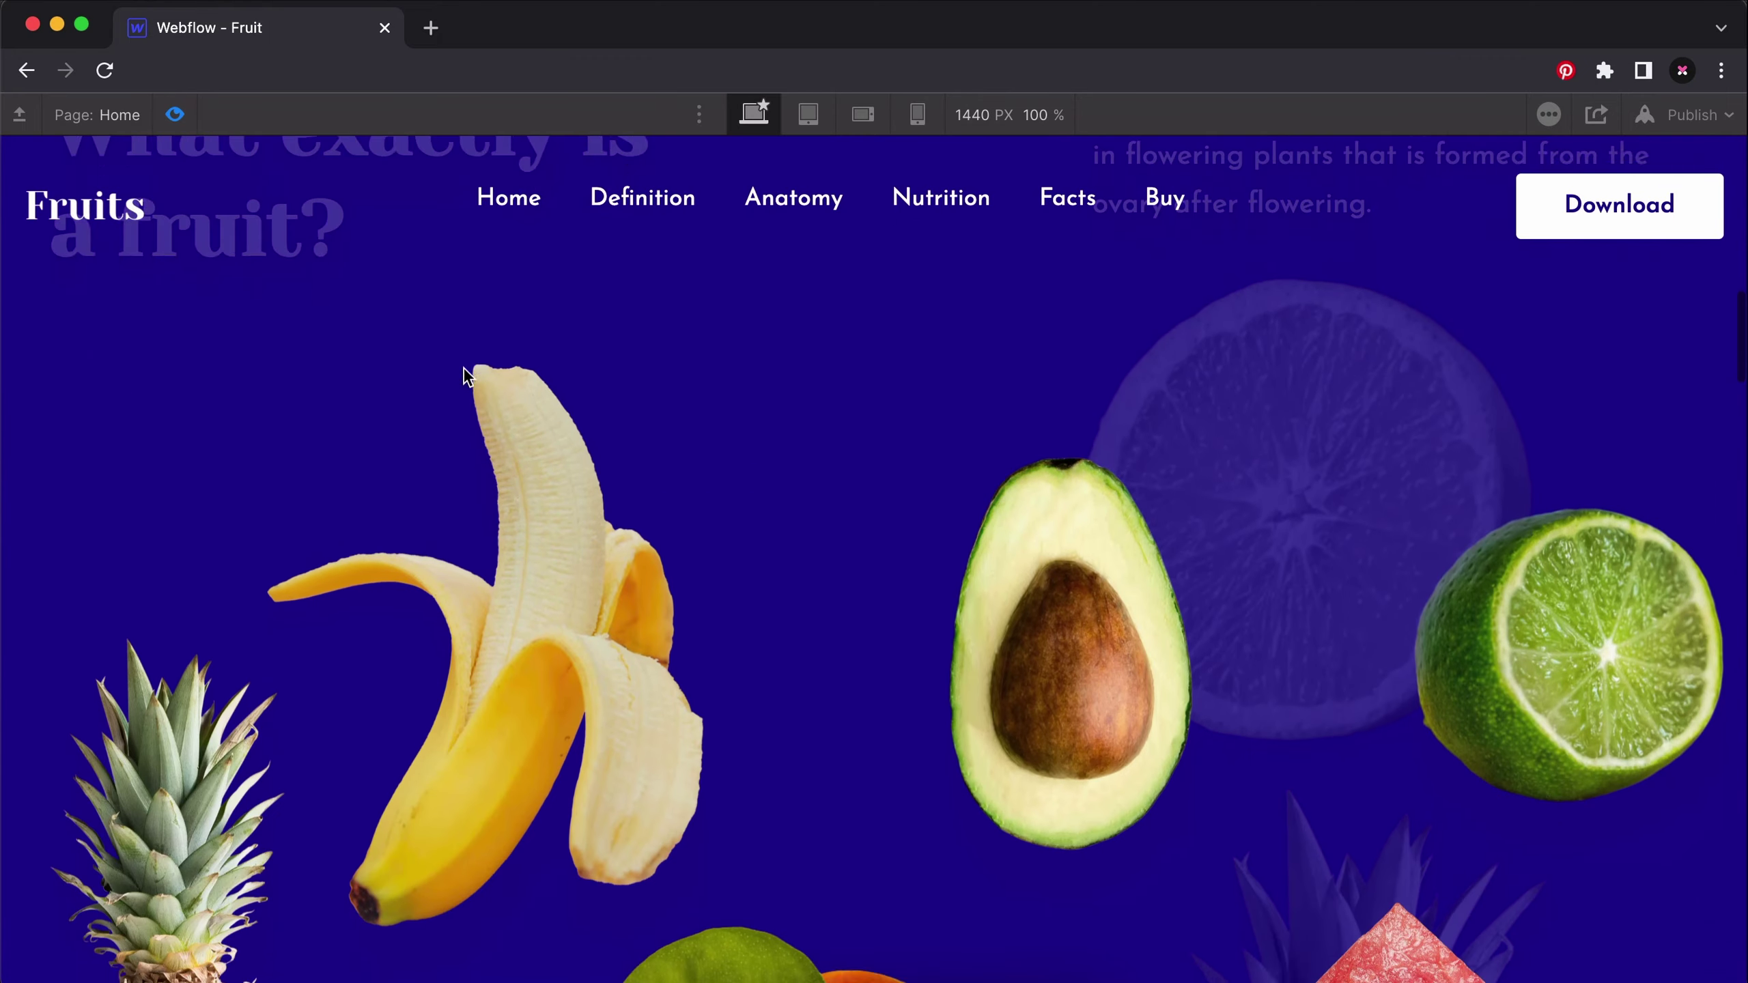
scroll(463, 372, down, 10)
scroll(612, 465, up, 20)
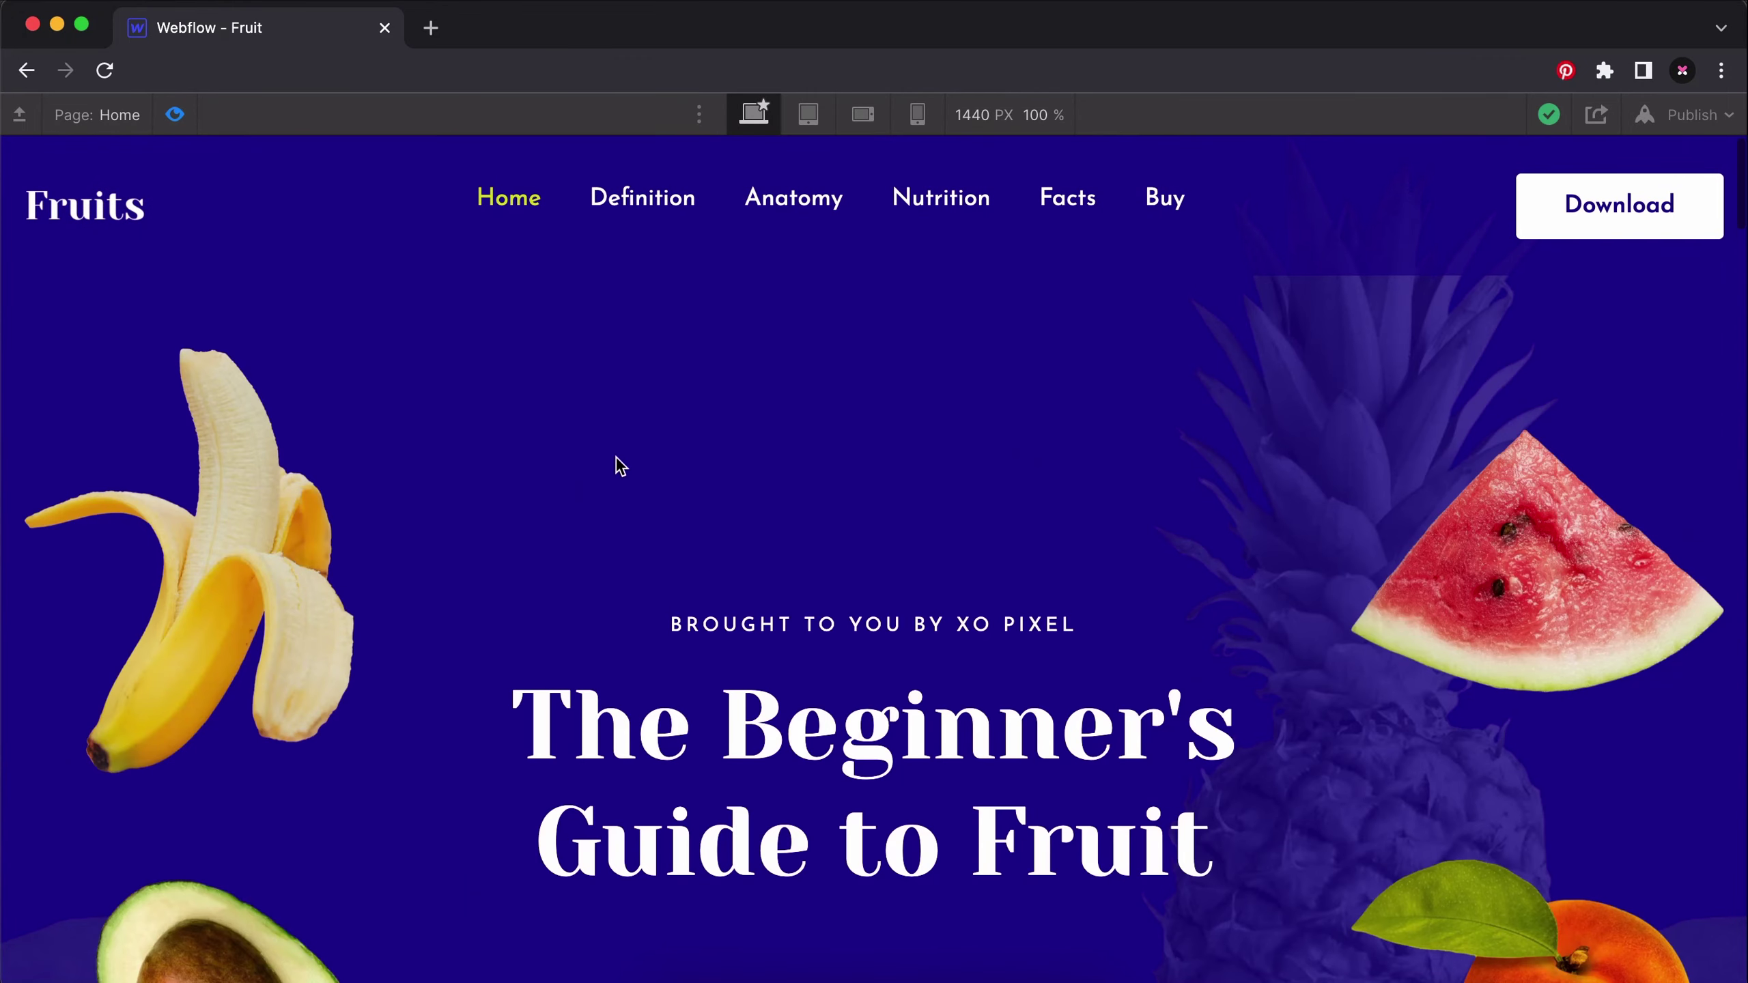
scroll(617, 465, down, 20)
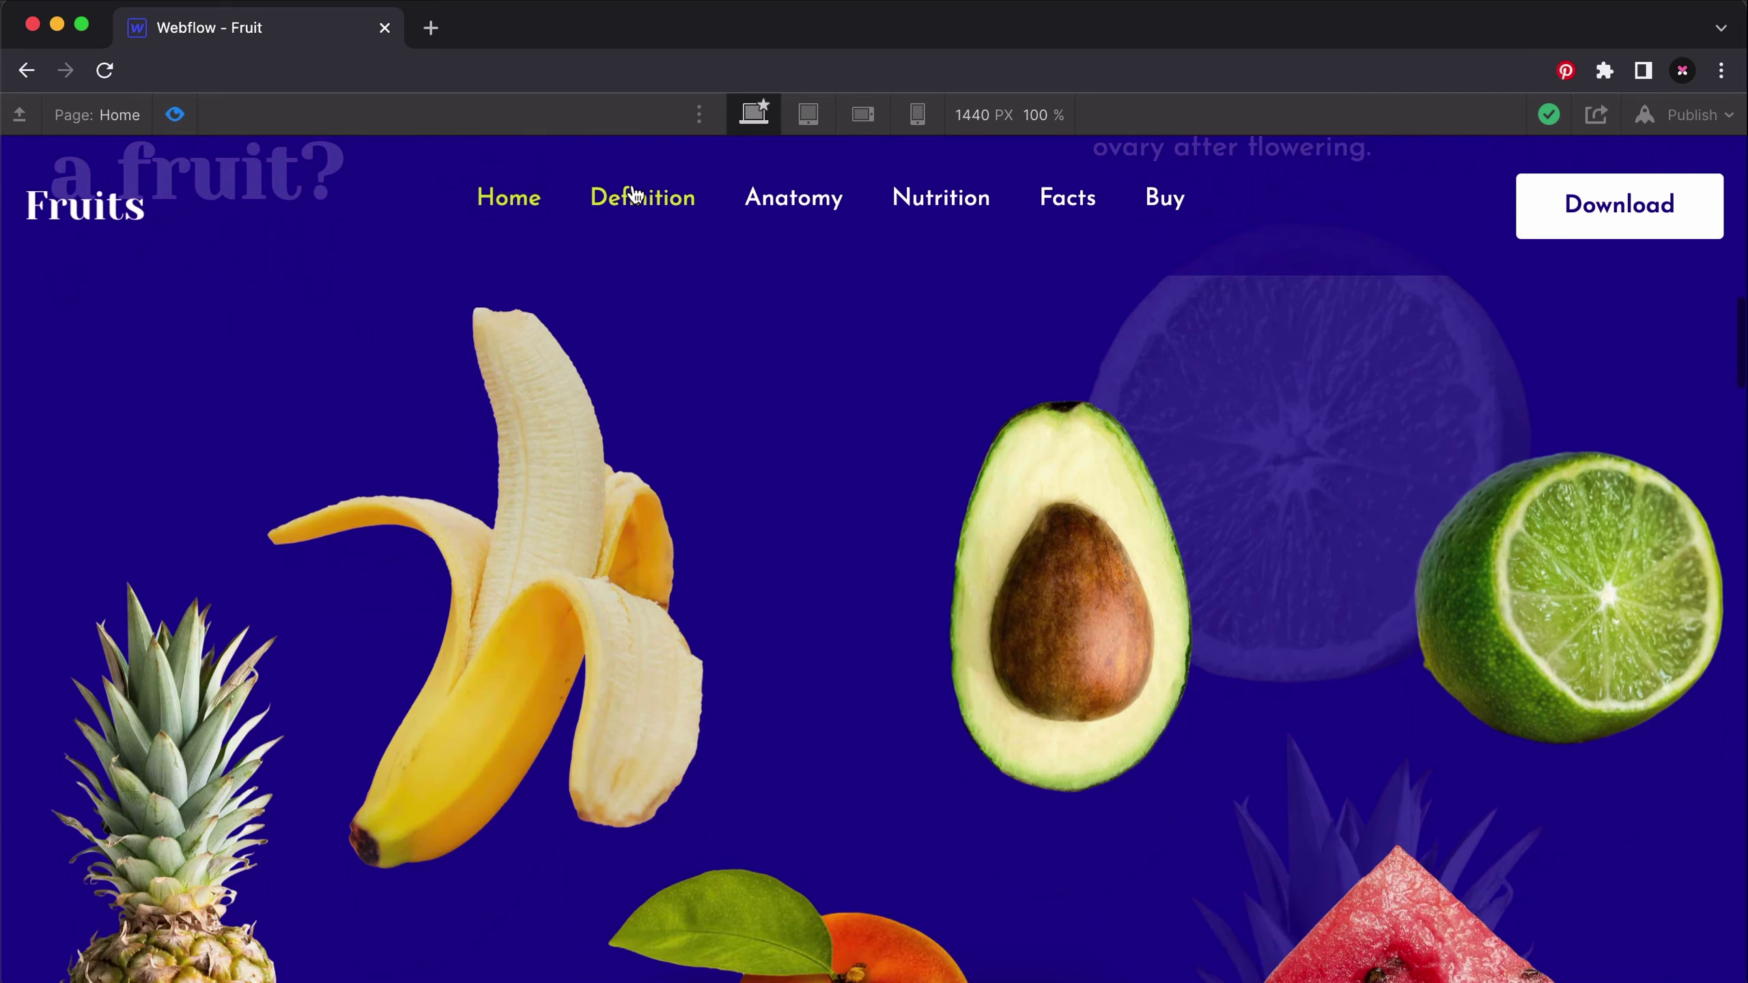
click(629, 197)
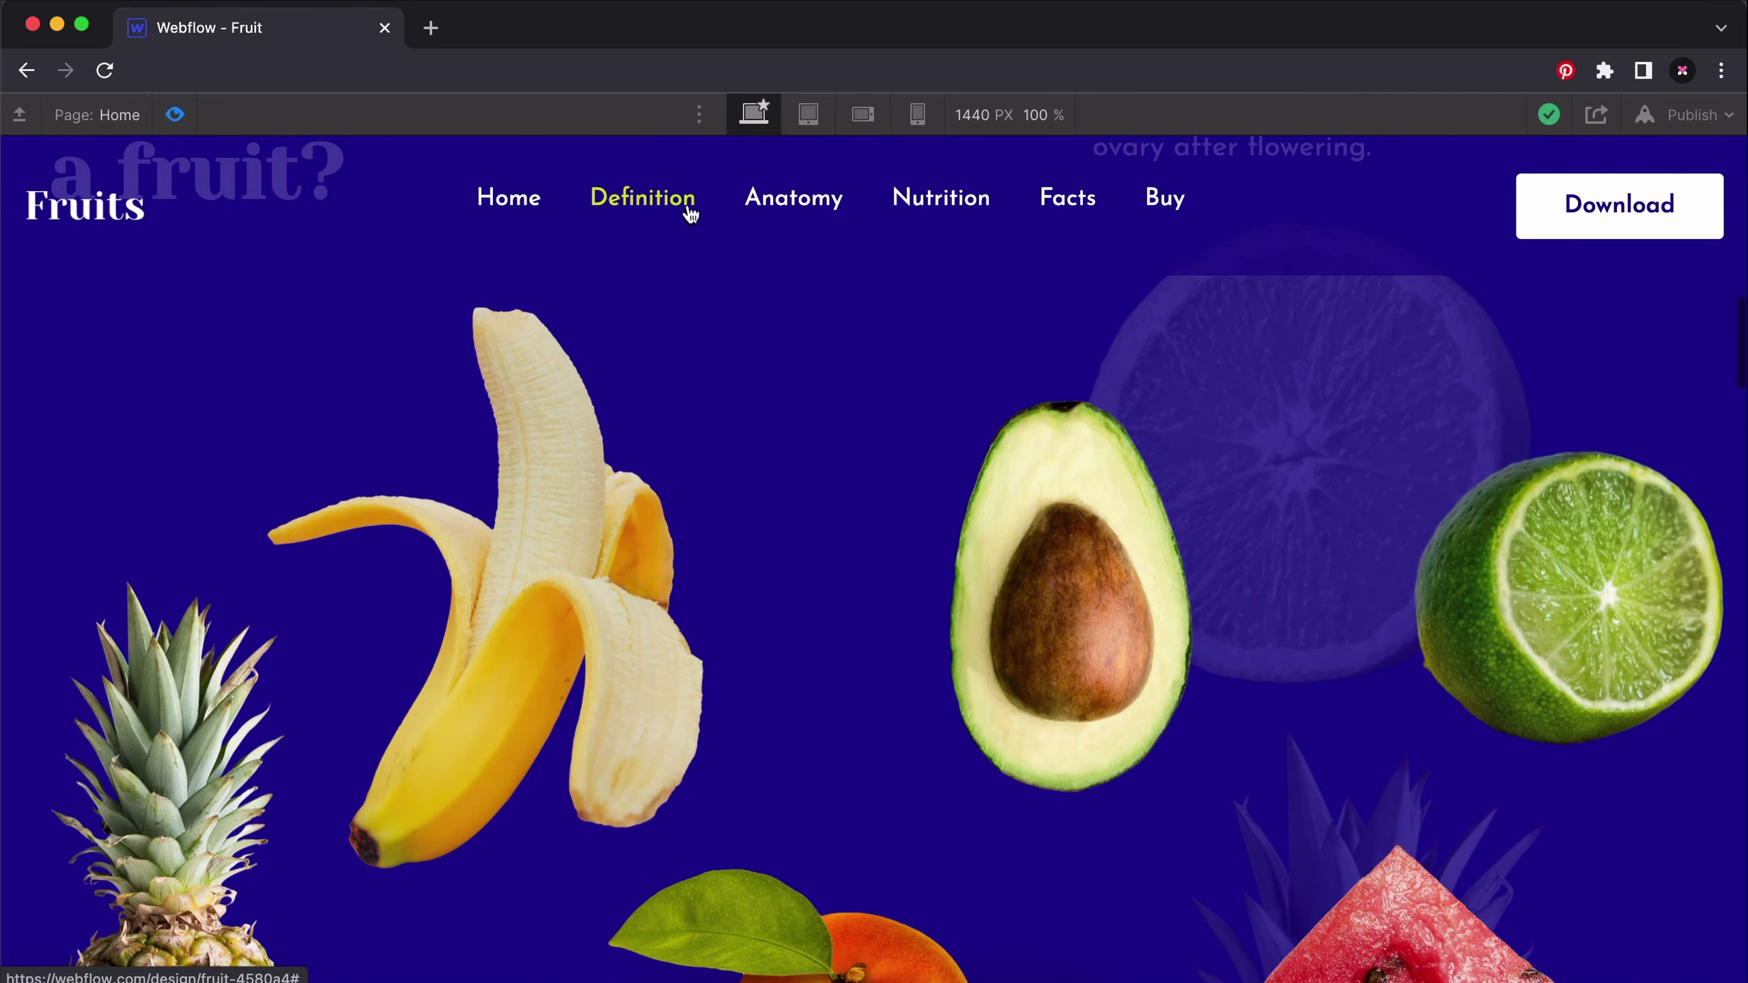
click(1053, 197)
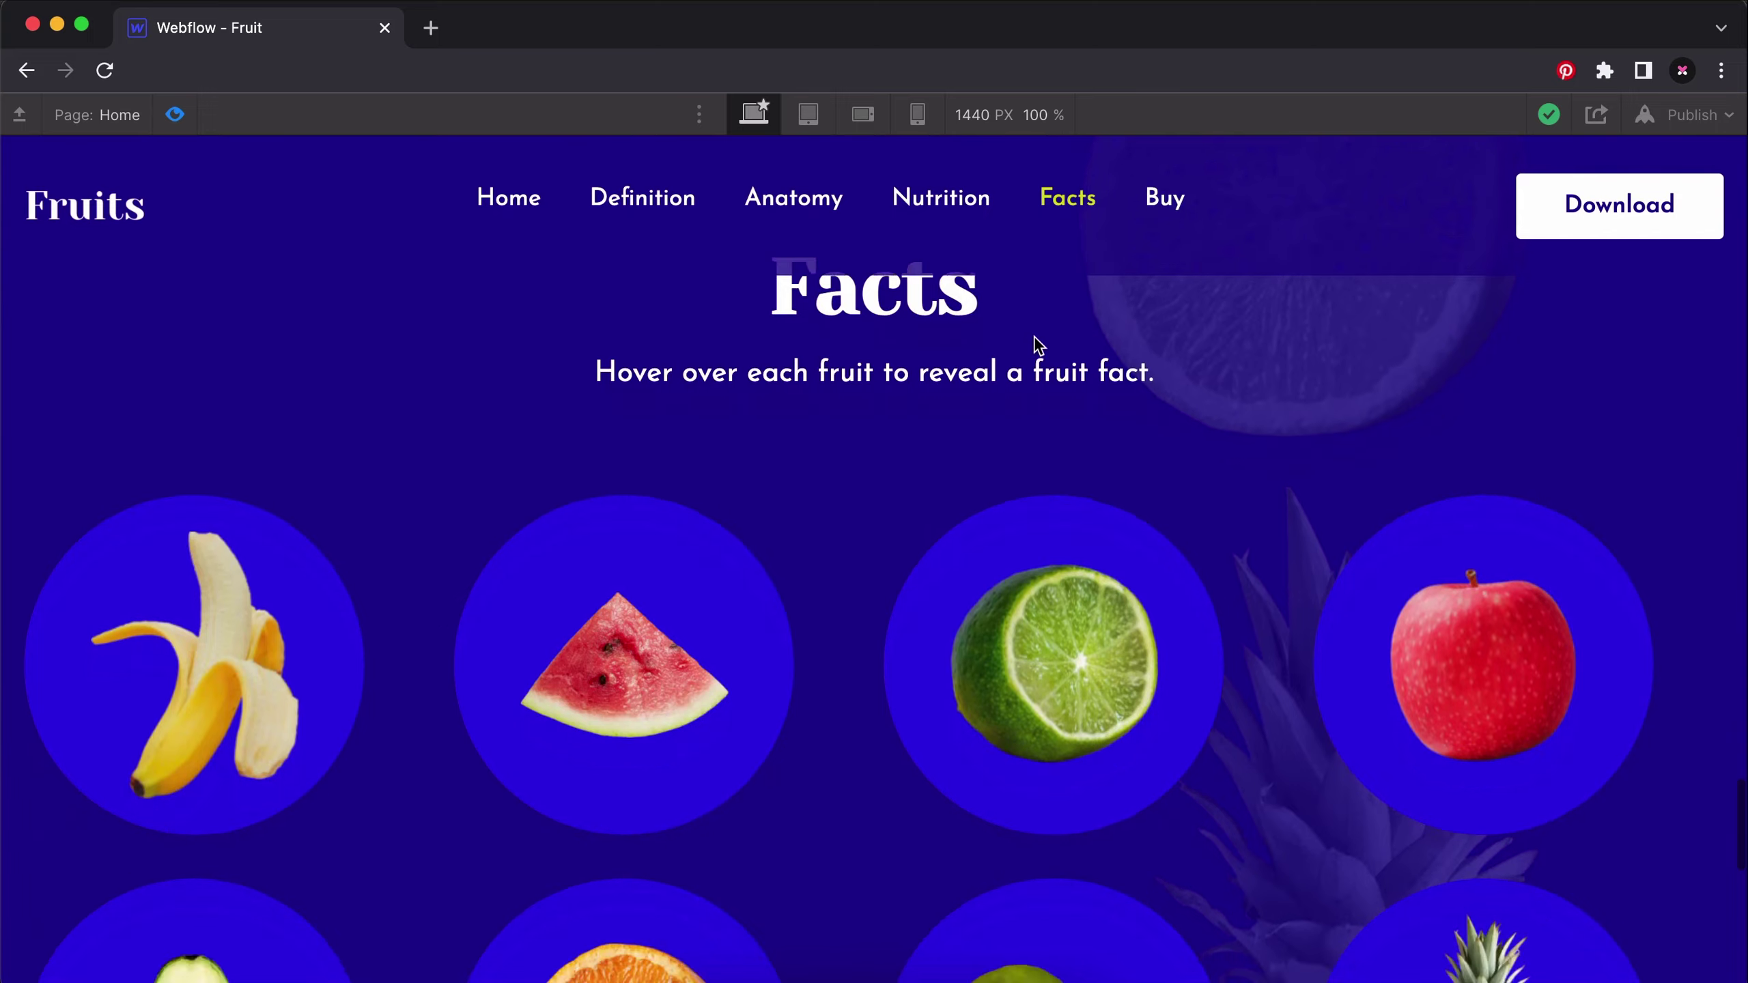
scroll(964, 239, down, 10)
click(913, 201)
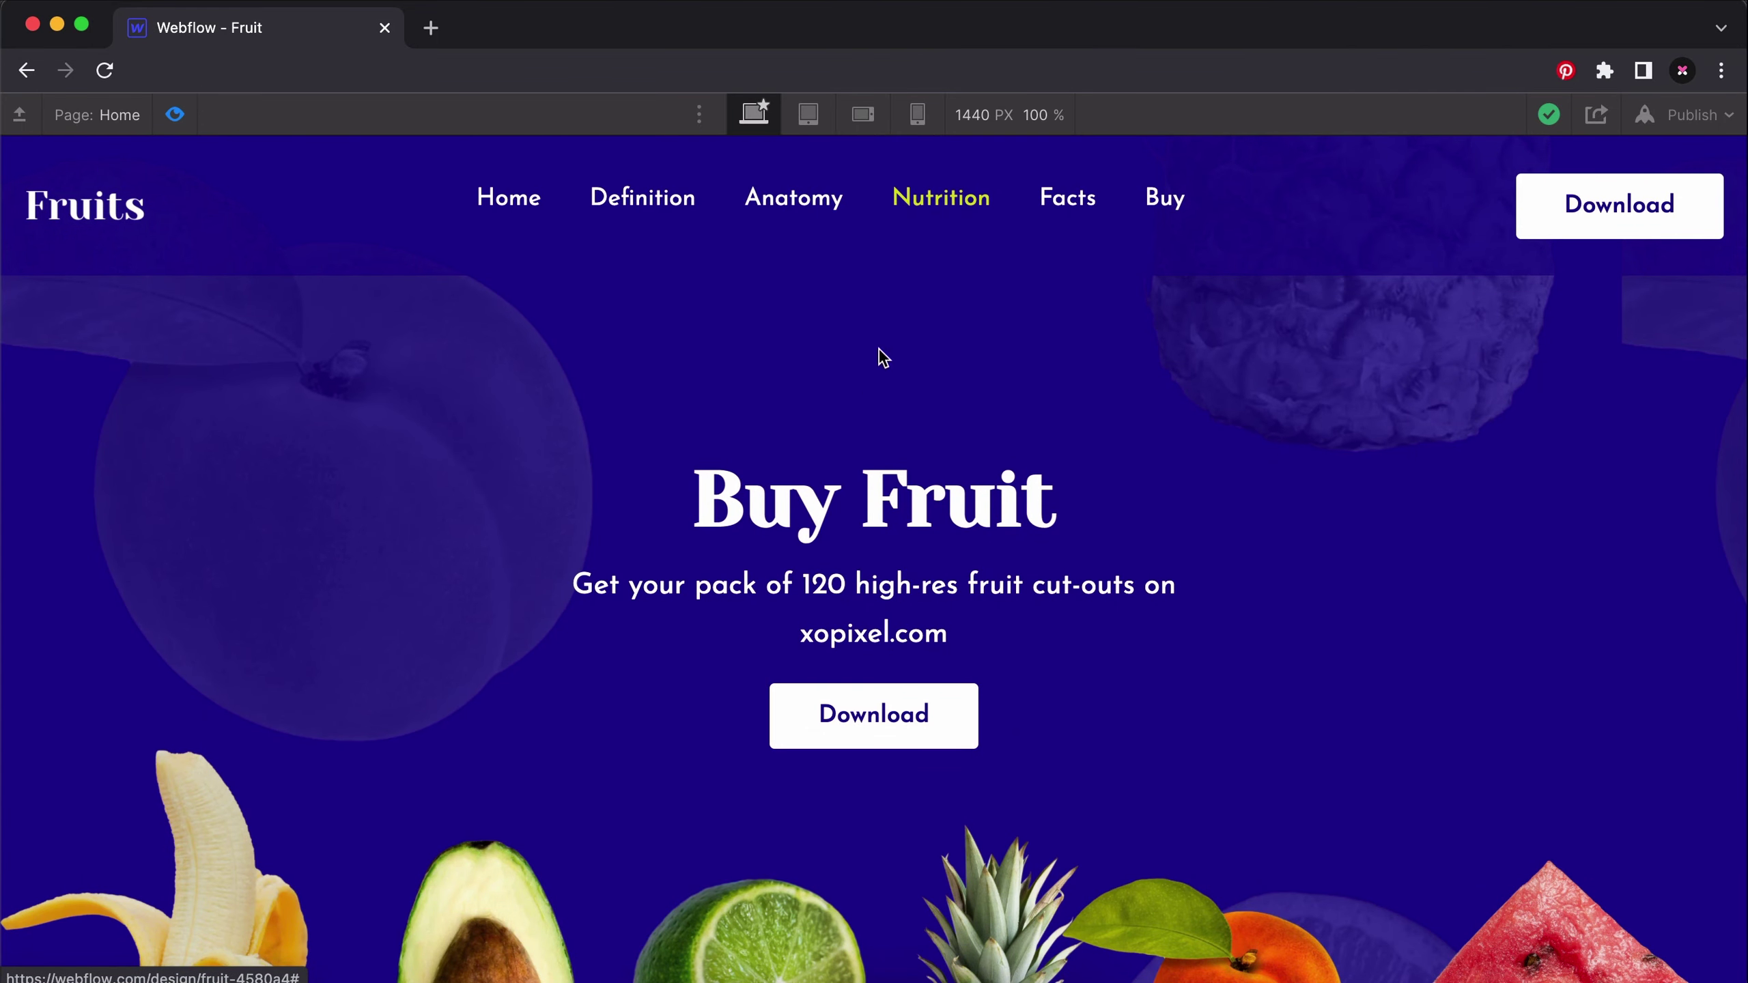
scroll(808, 309, up, 10)
scroll(814, 337, up, 10)
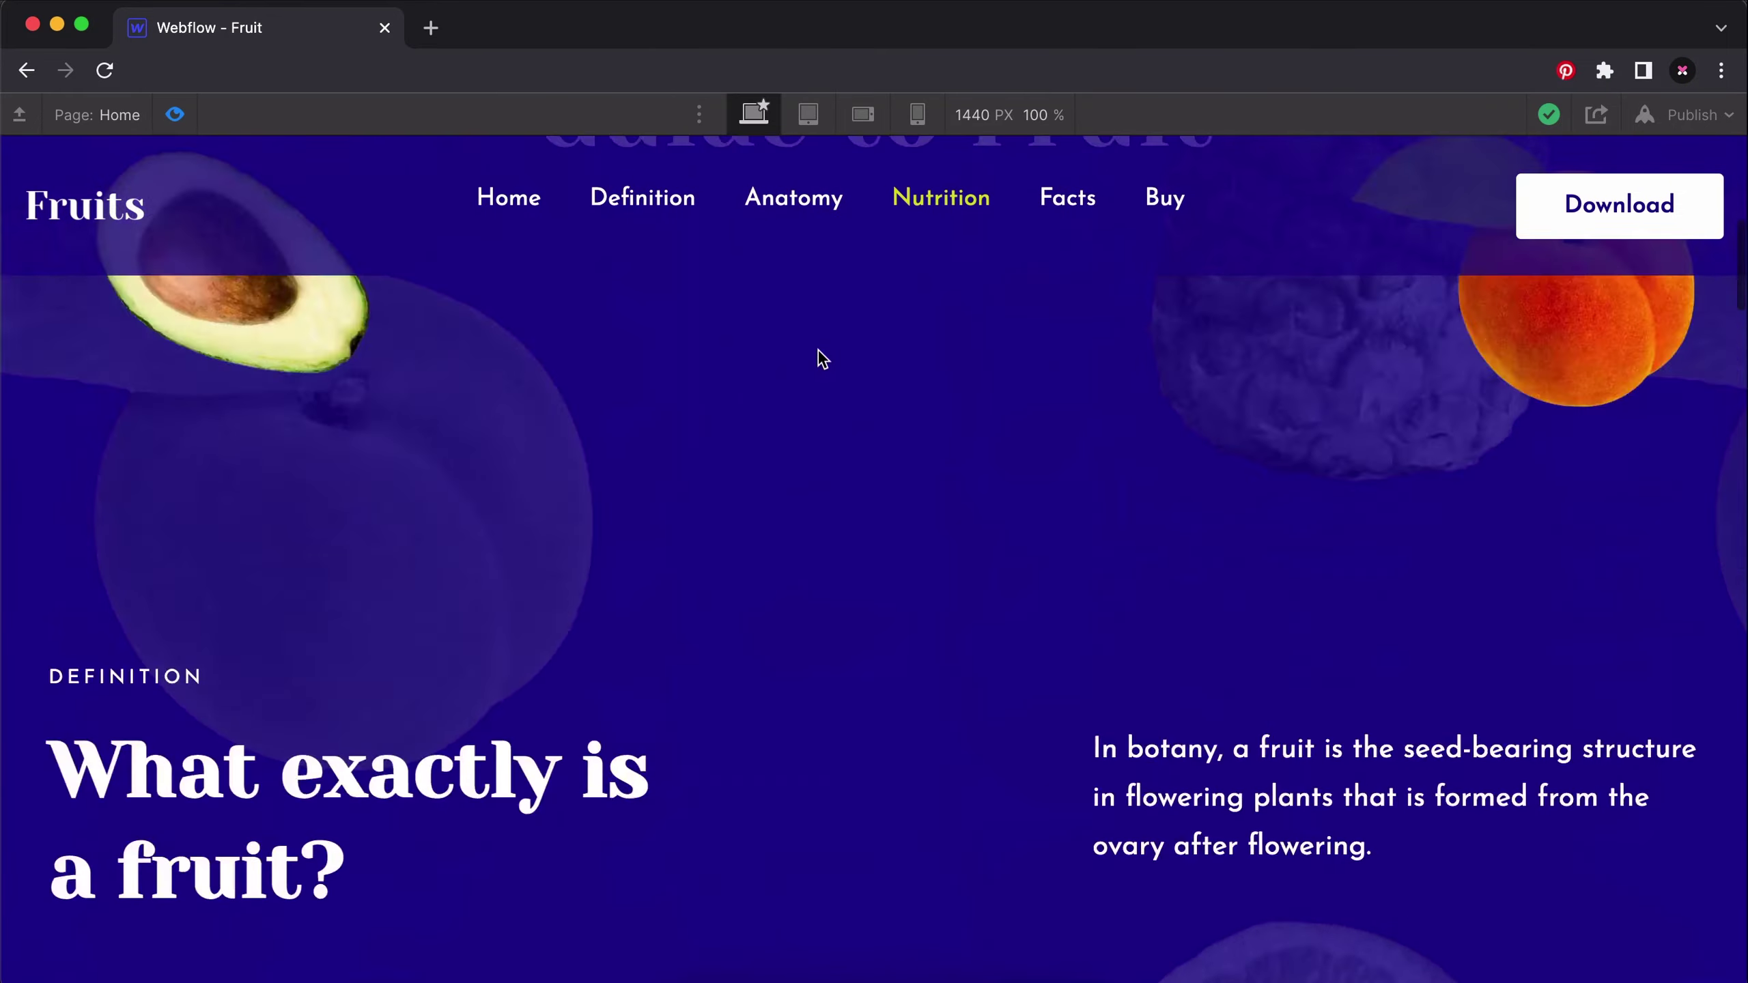
click(172, 118)
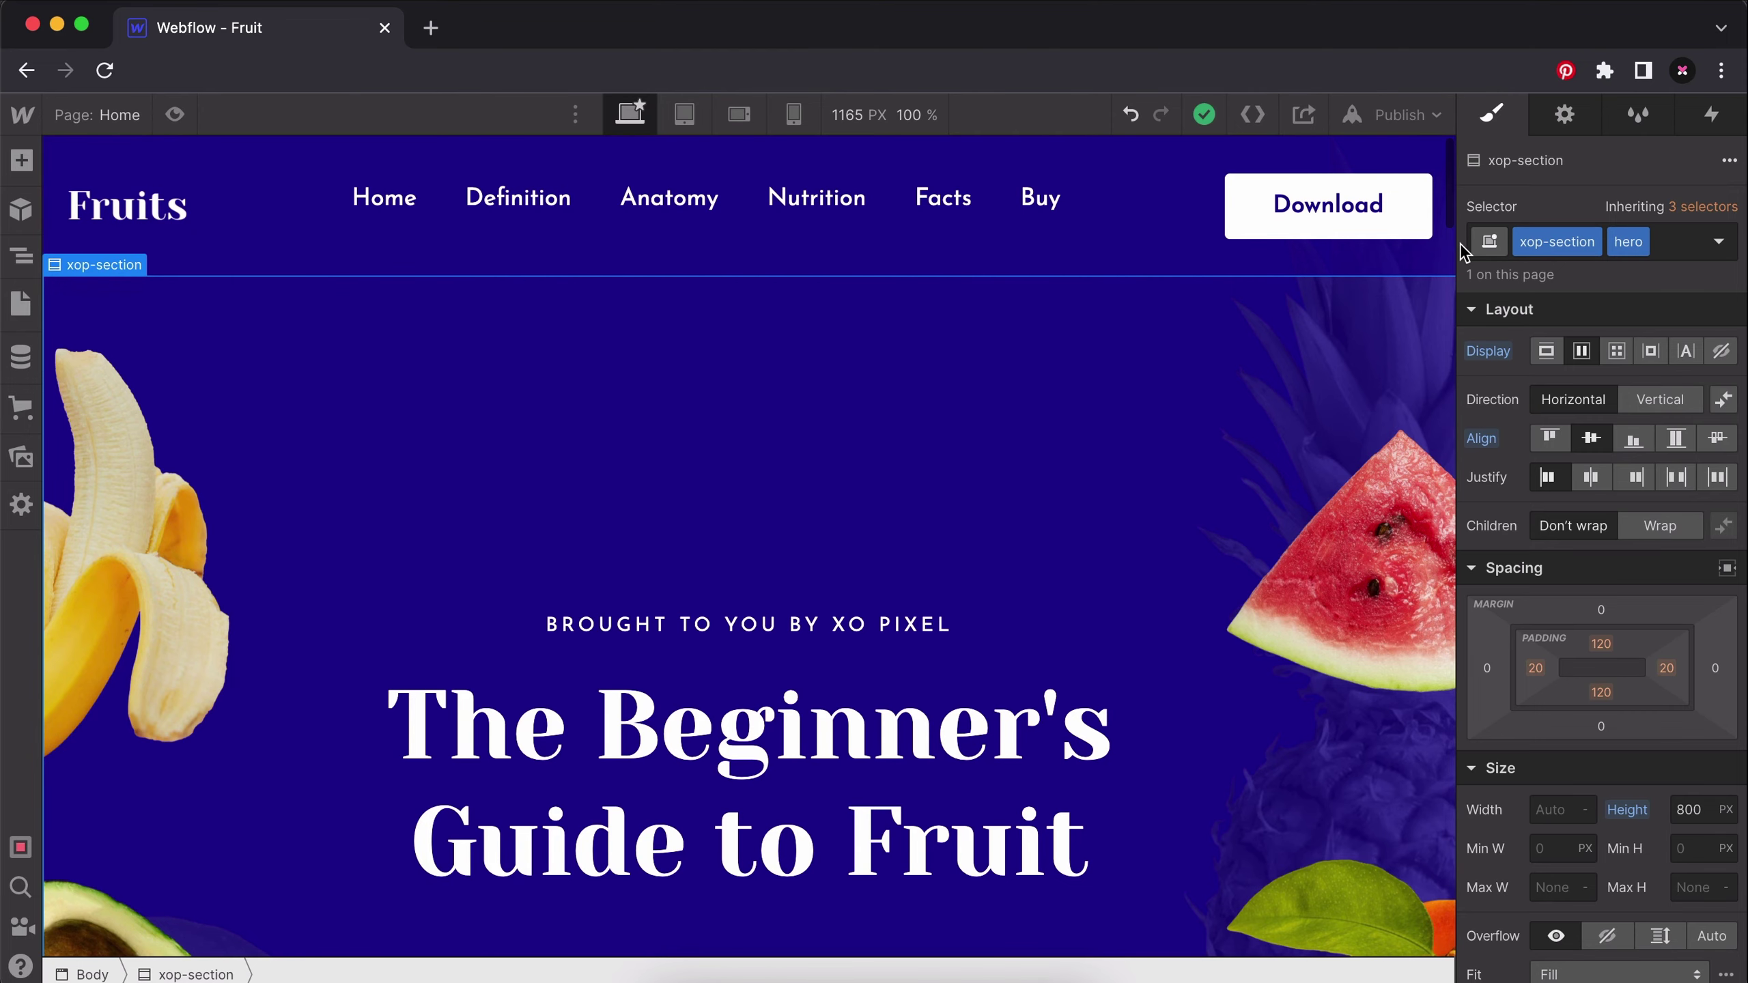
Give the hero section the ID "hero" for in-page linking.
click(1573, 122)
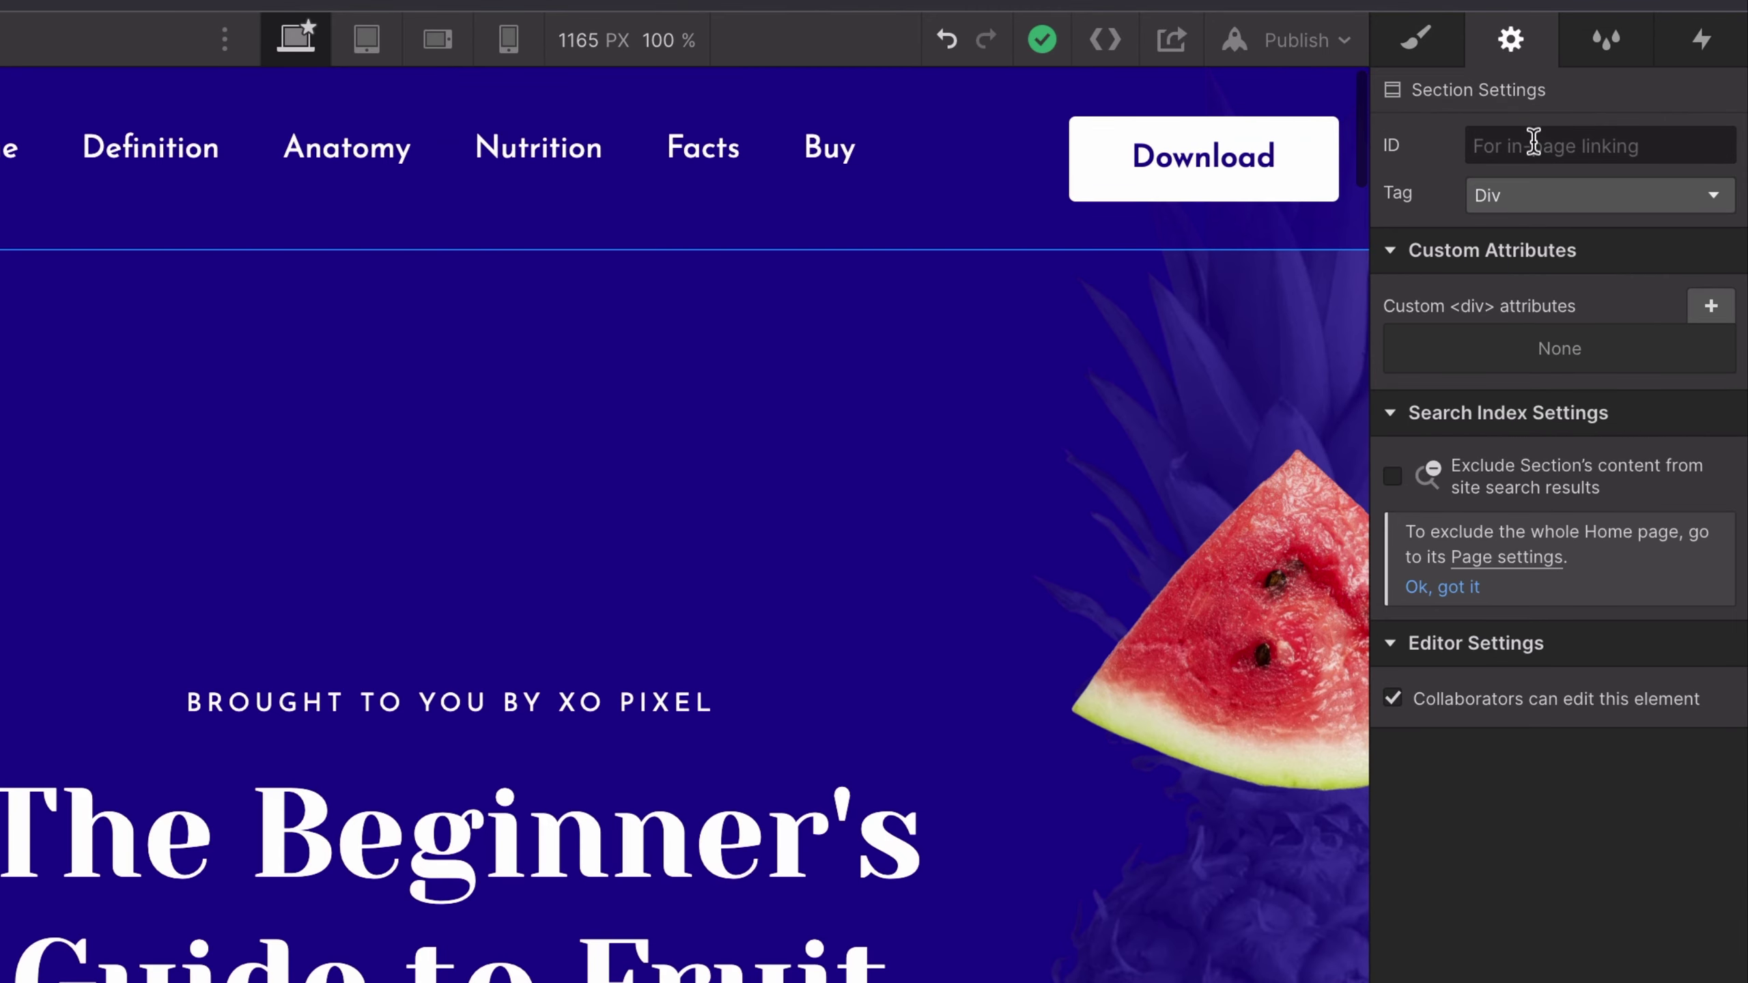
click(1533, 142)
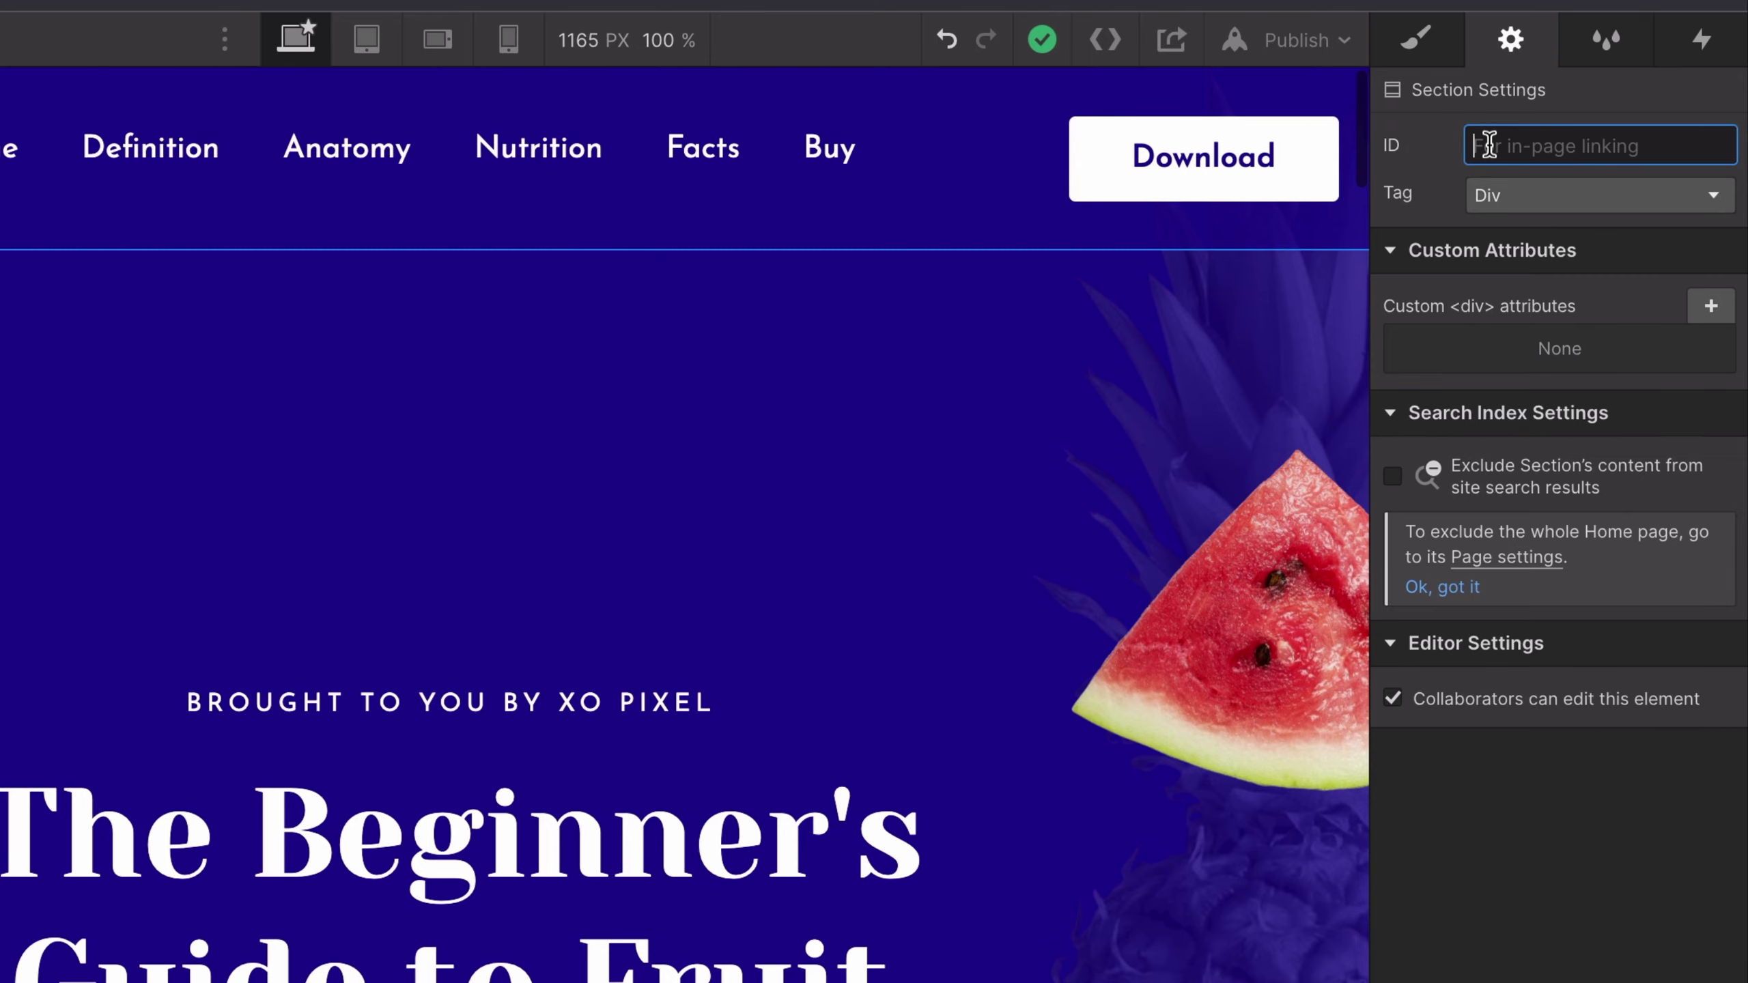
text(hero)
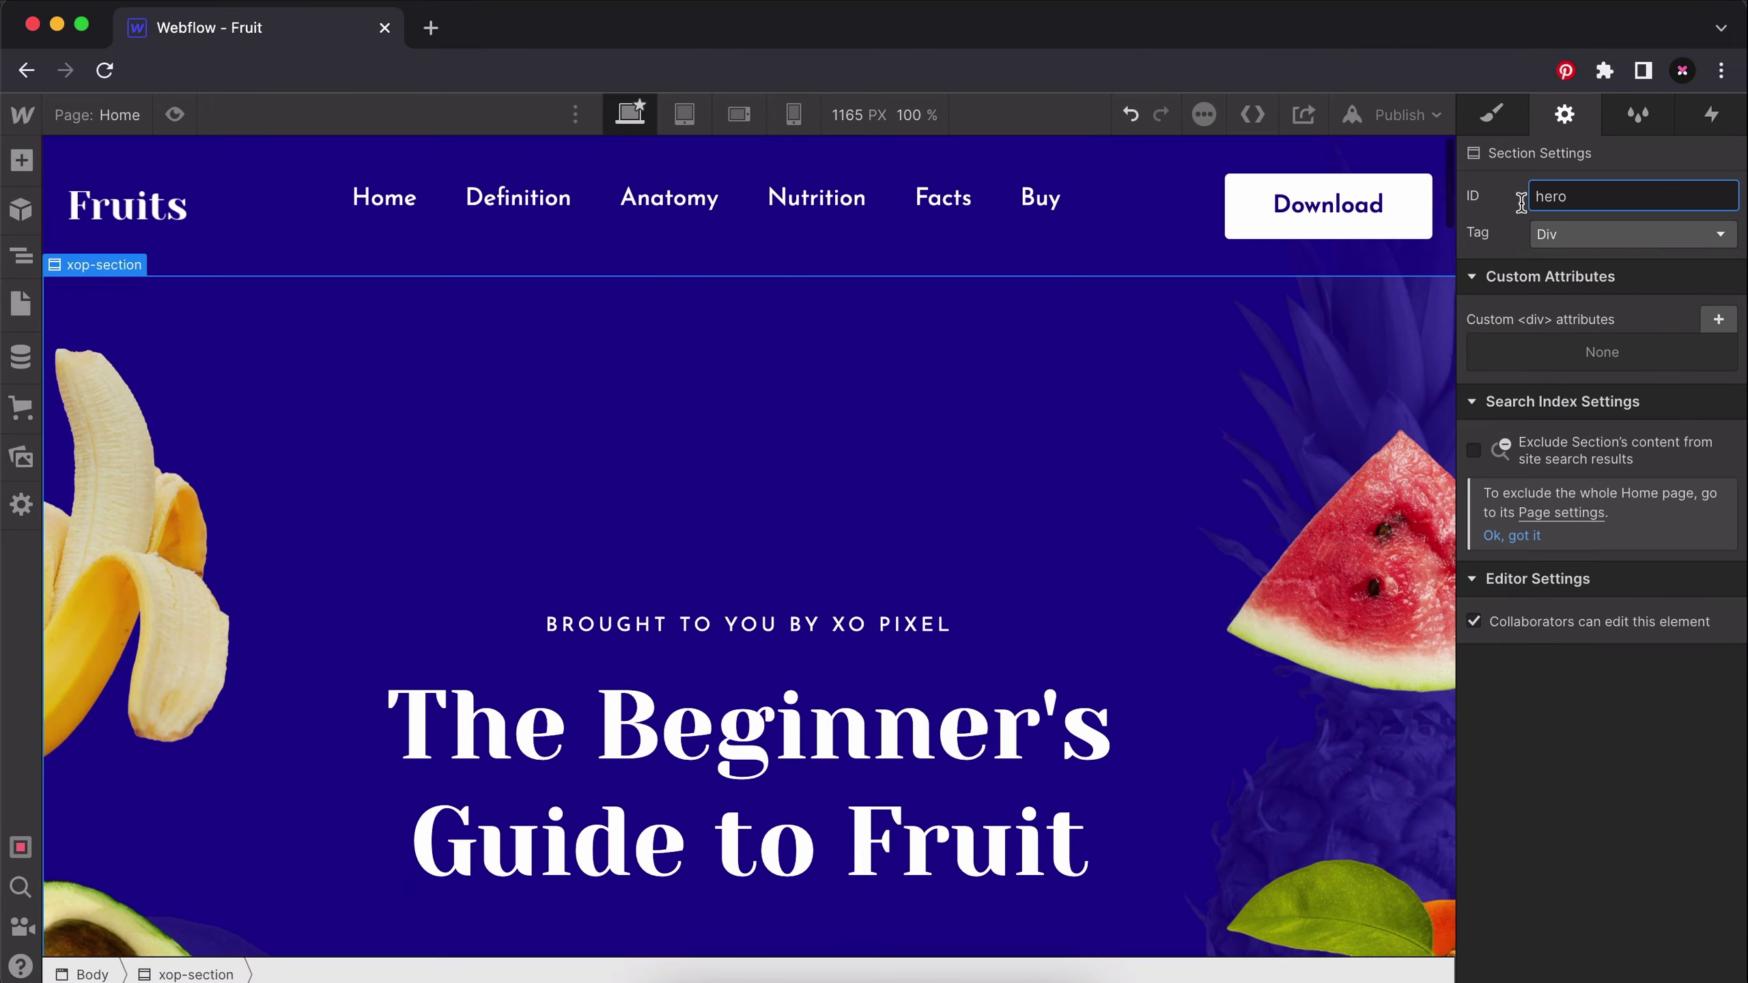
Give the Definition section ("What exactly is a fruit?") the ID "definition" for in-page linking.
key(Return)
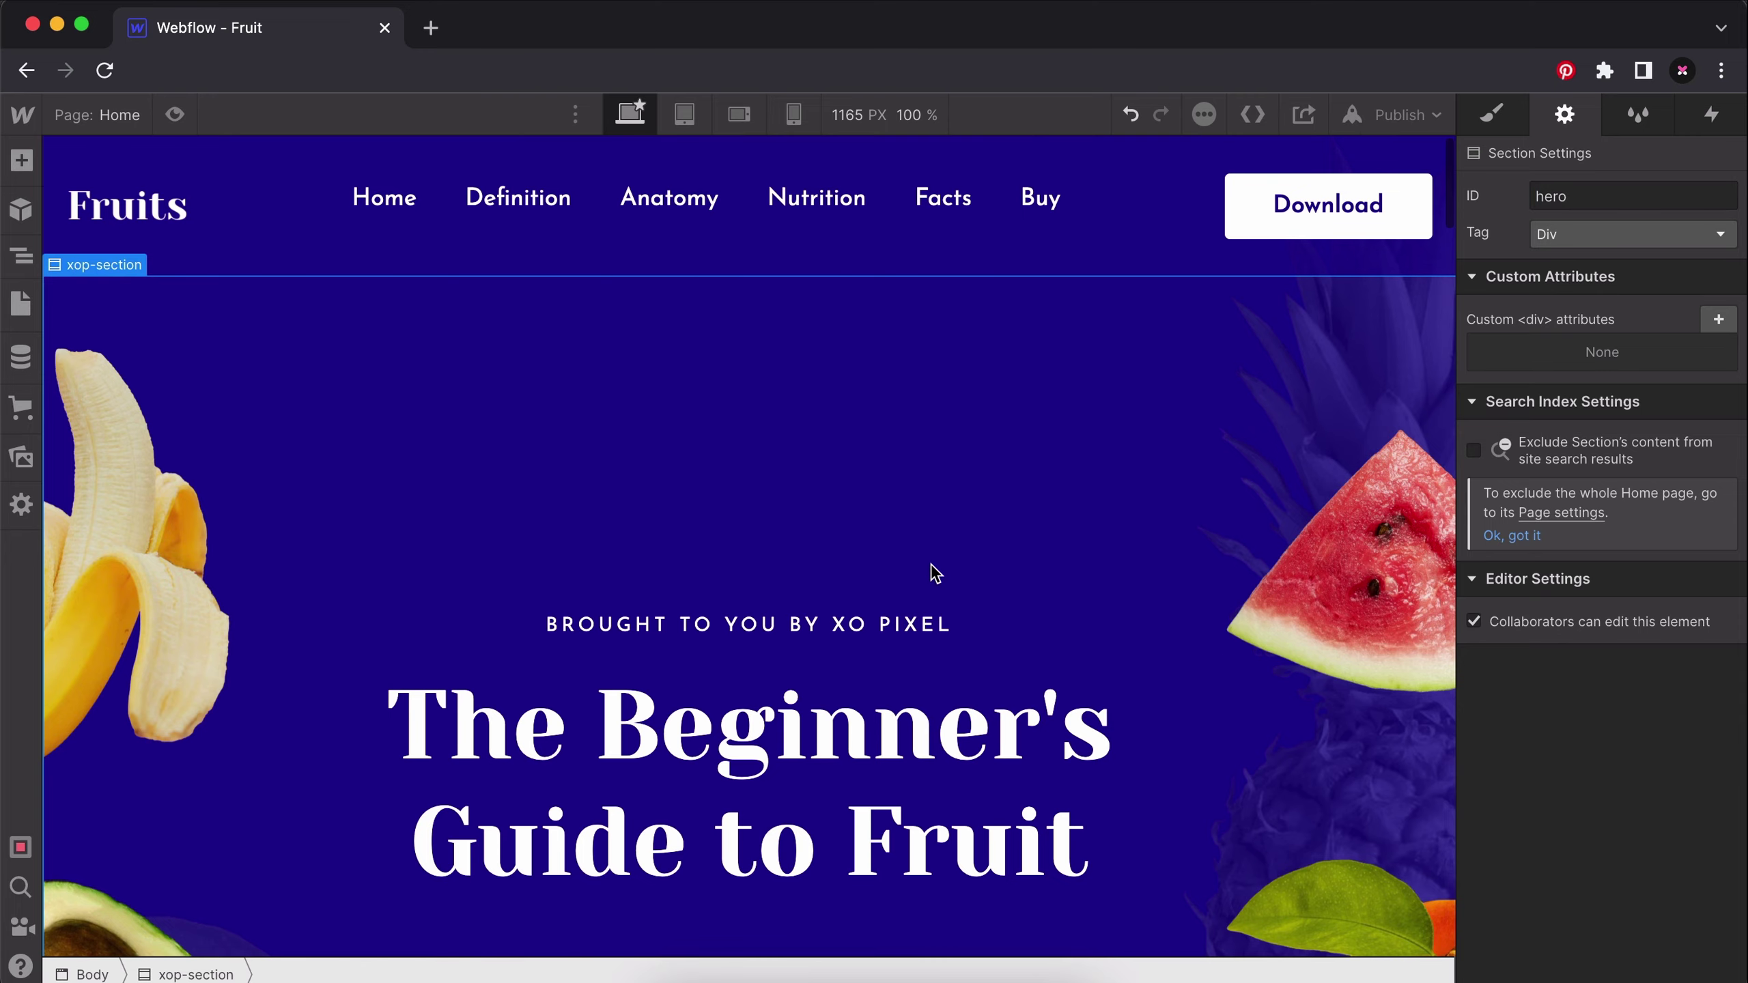
scroll(928, 569, down, 10)
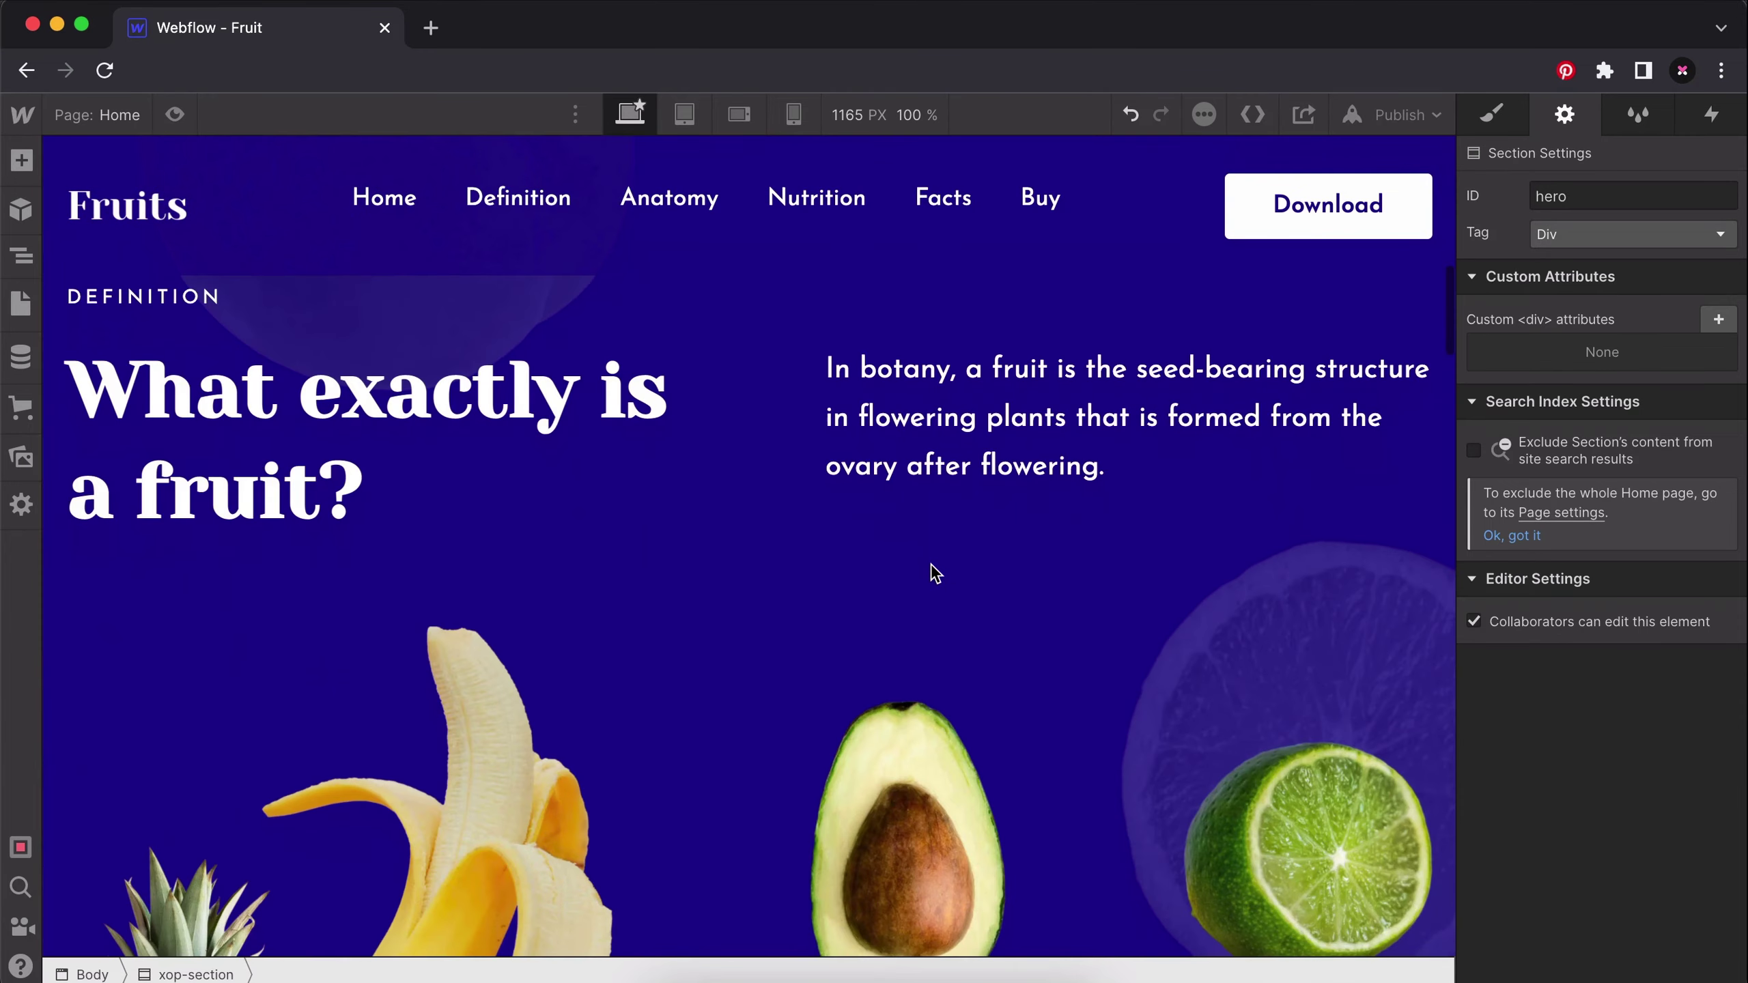
scroll(796, 518, up, 3)
click(704, 462)
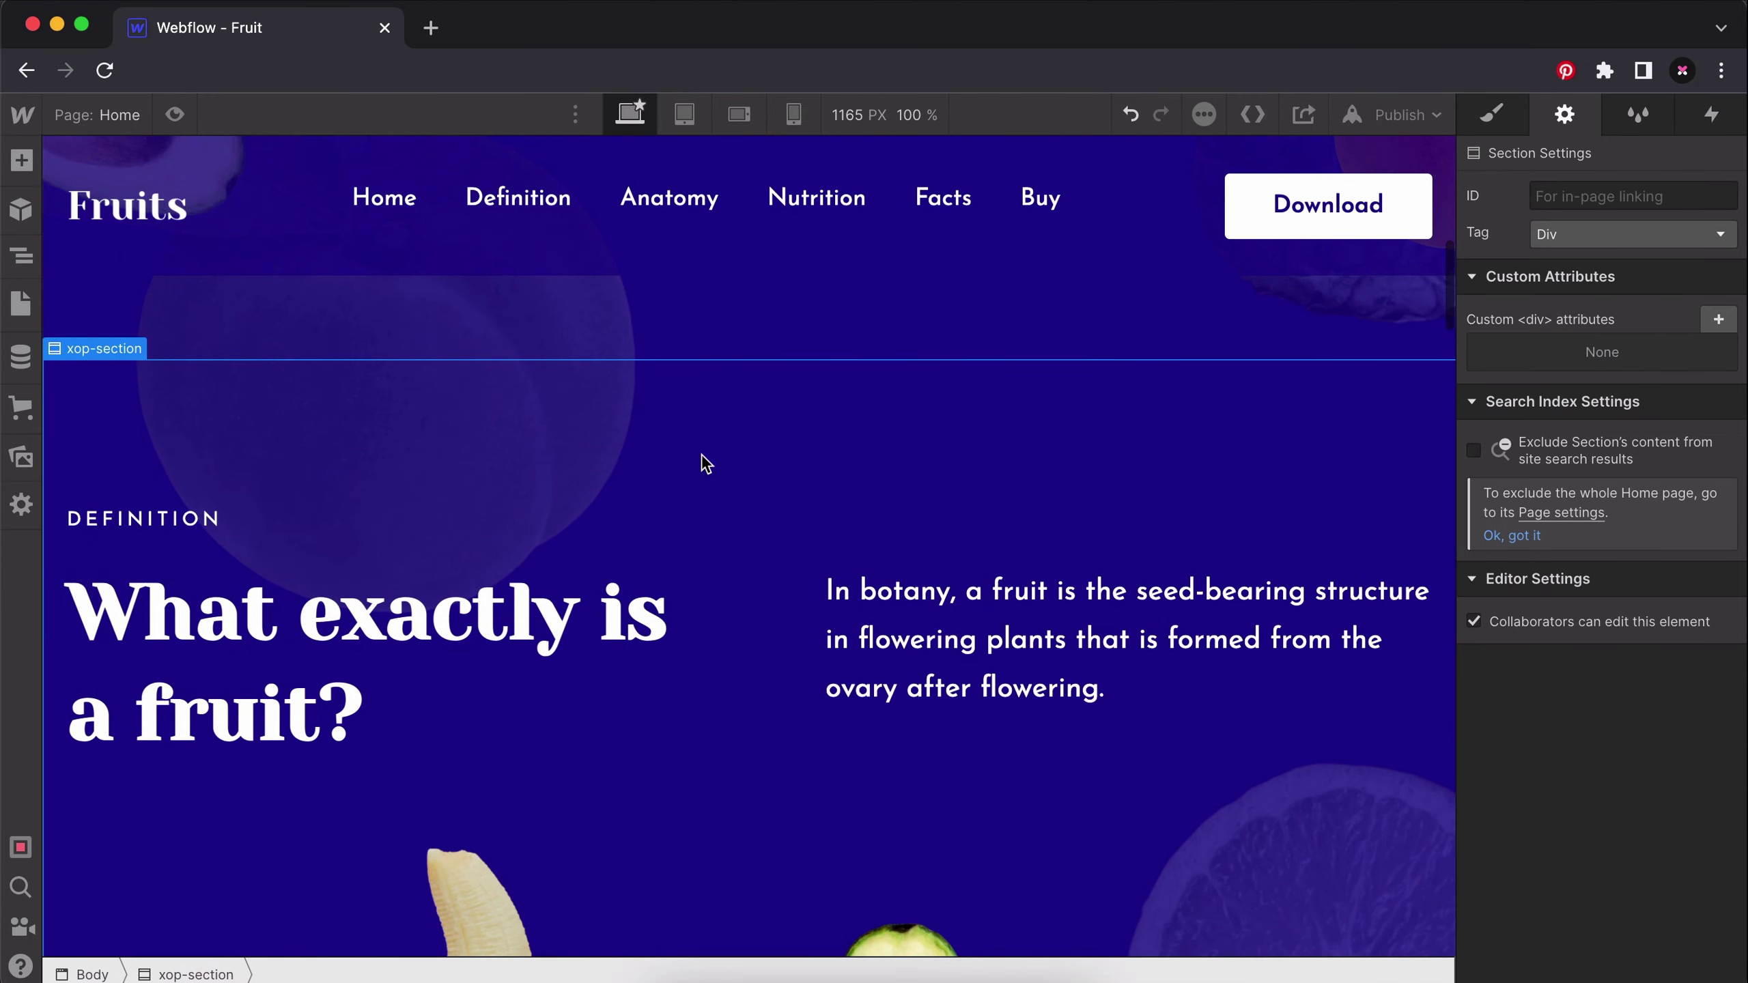
click(1559, 195)
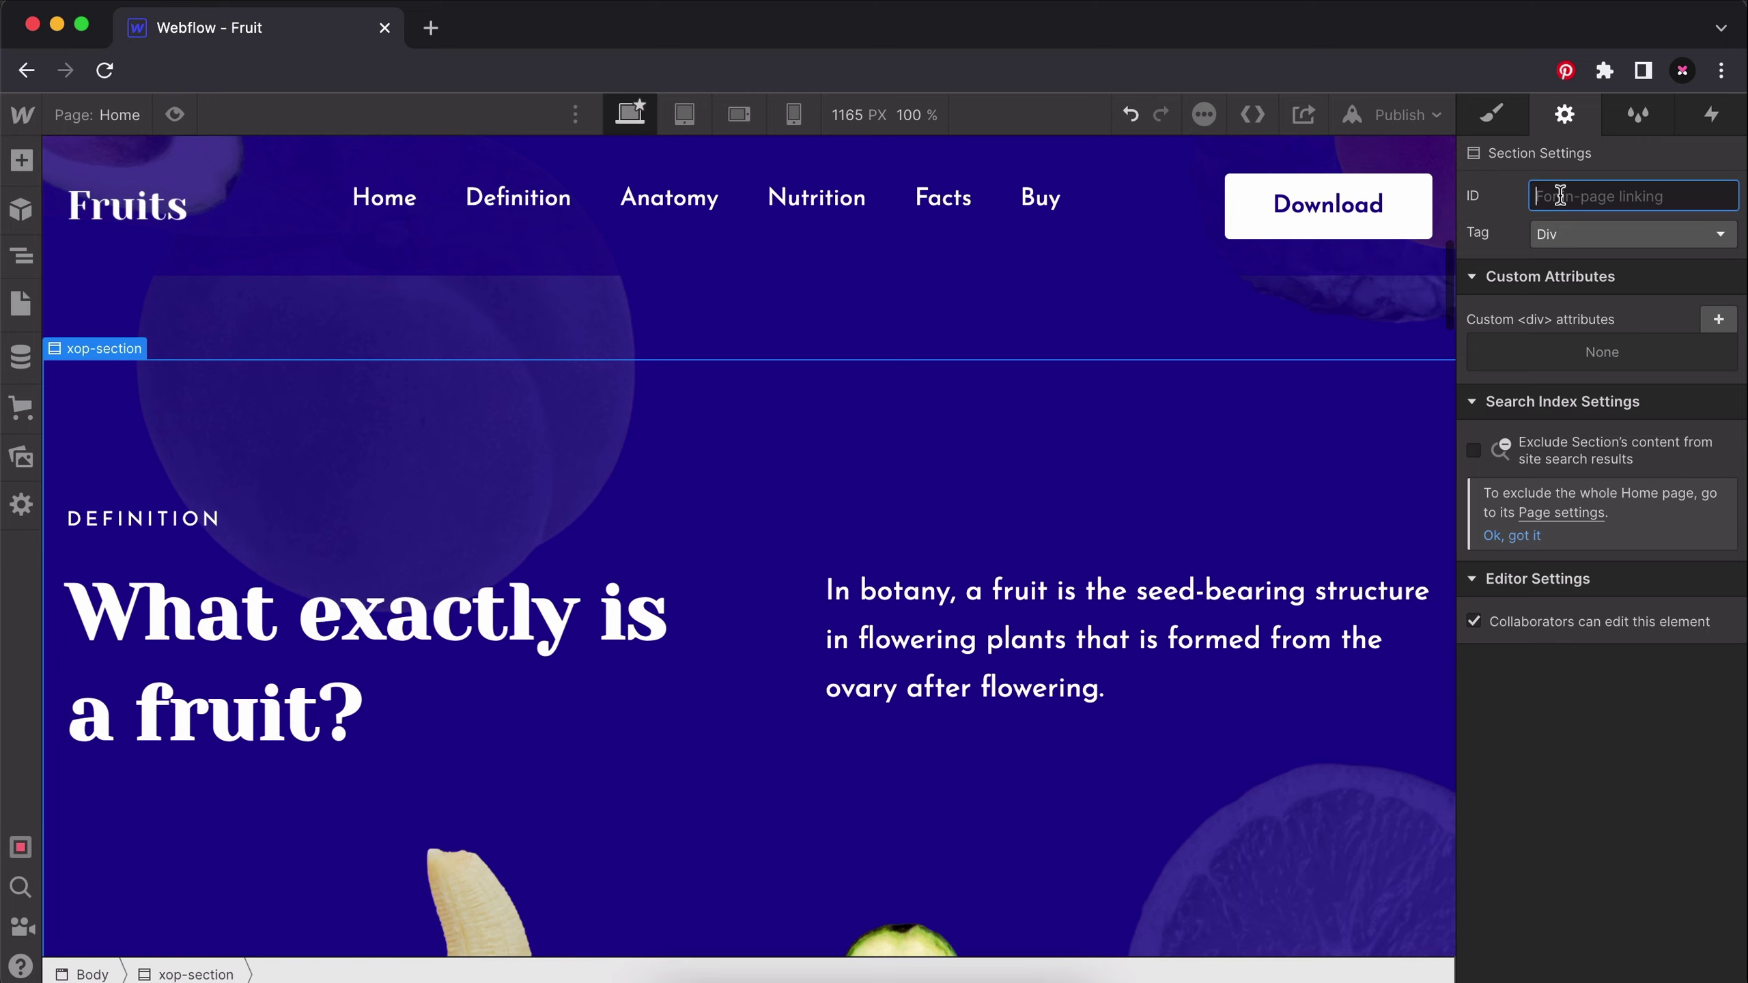
text(definition)
Give the Anatomy section ("It's the inside that counts") the ID "anatomy".
scroll(1025, 669, down, 10)
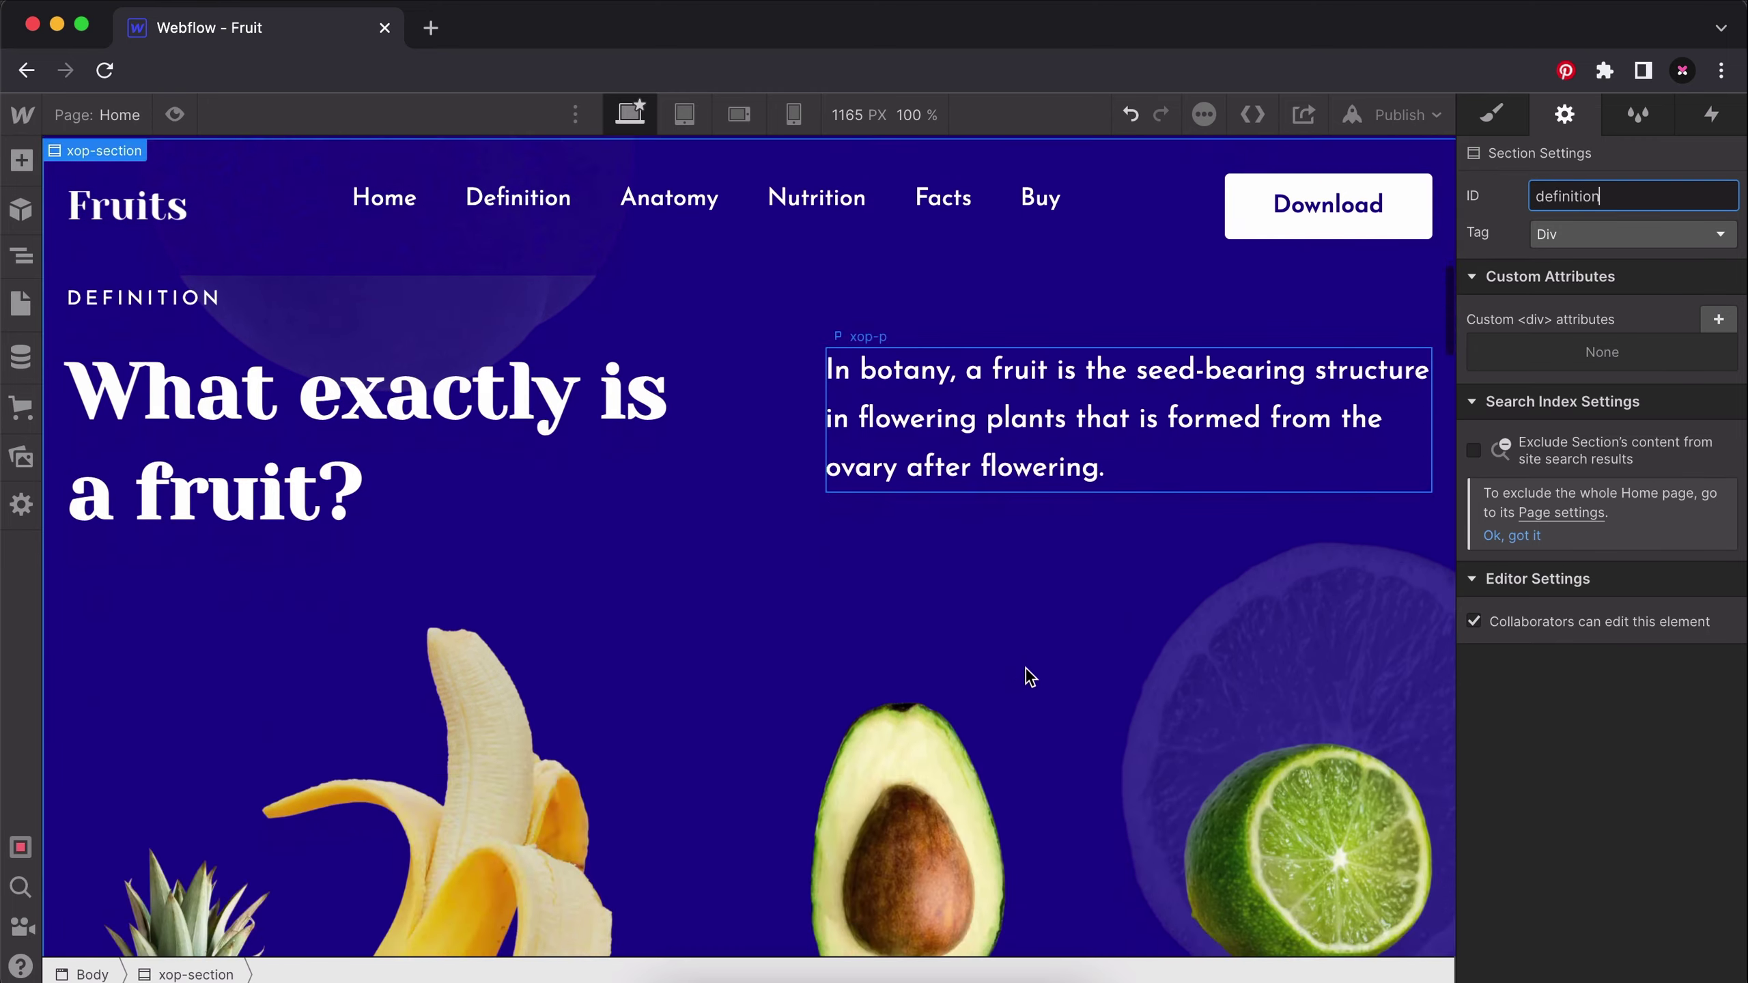
scroll(1026, 669, down, 5)
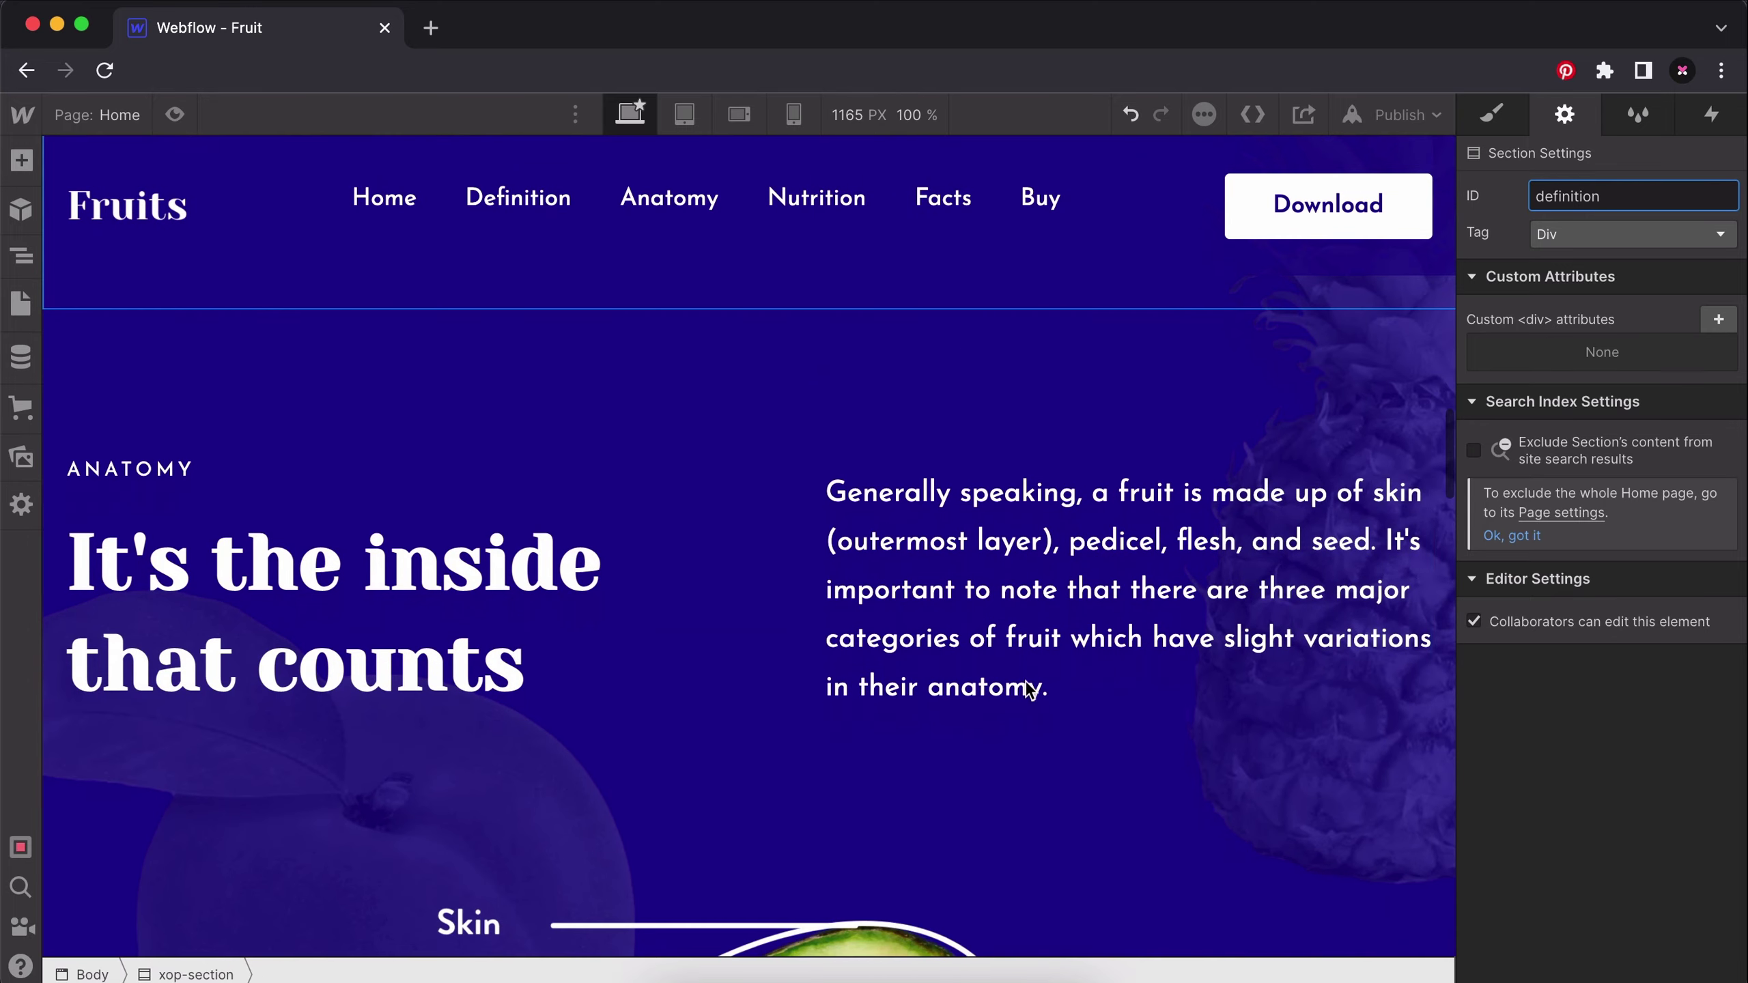
click(765, 430)
click(1609, 189)
text(anatomy)
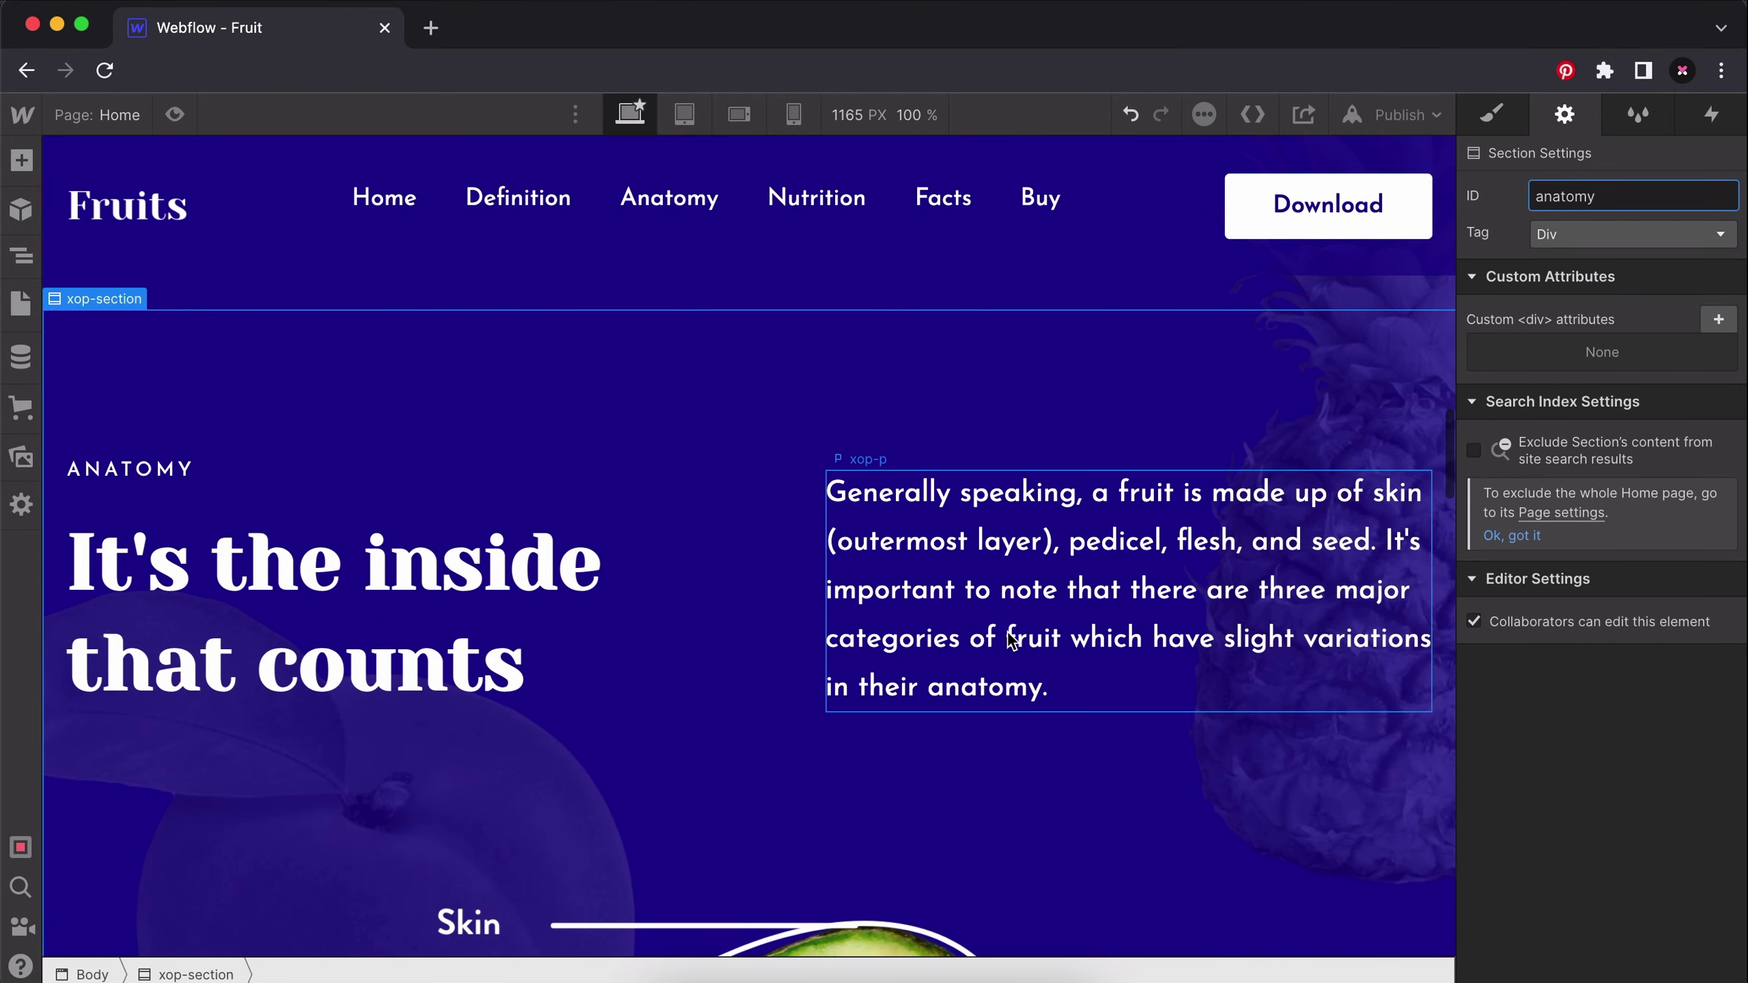
Give the Nutrition section ("Nourish your body") the ID "nutrition".
scroll(1007, 636, down, 10)
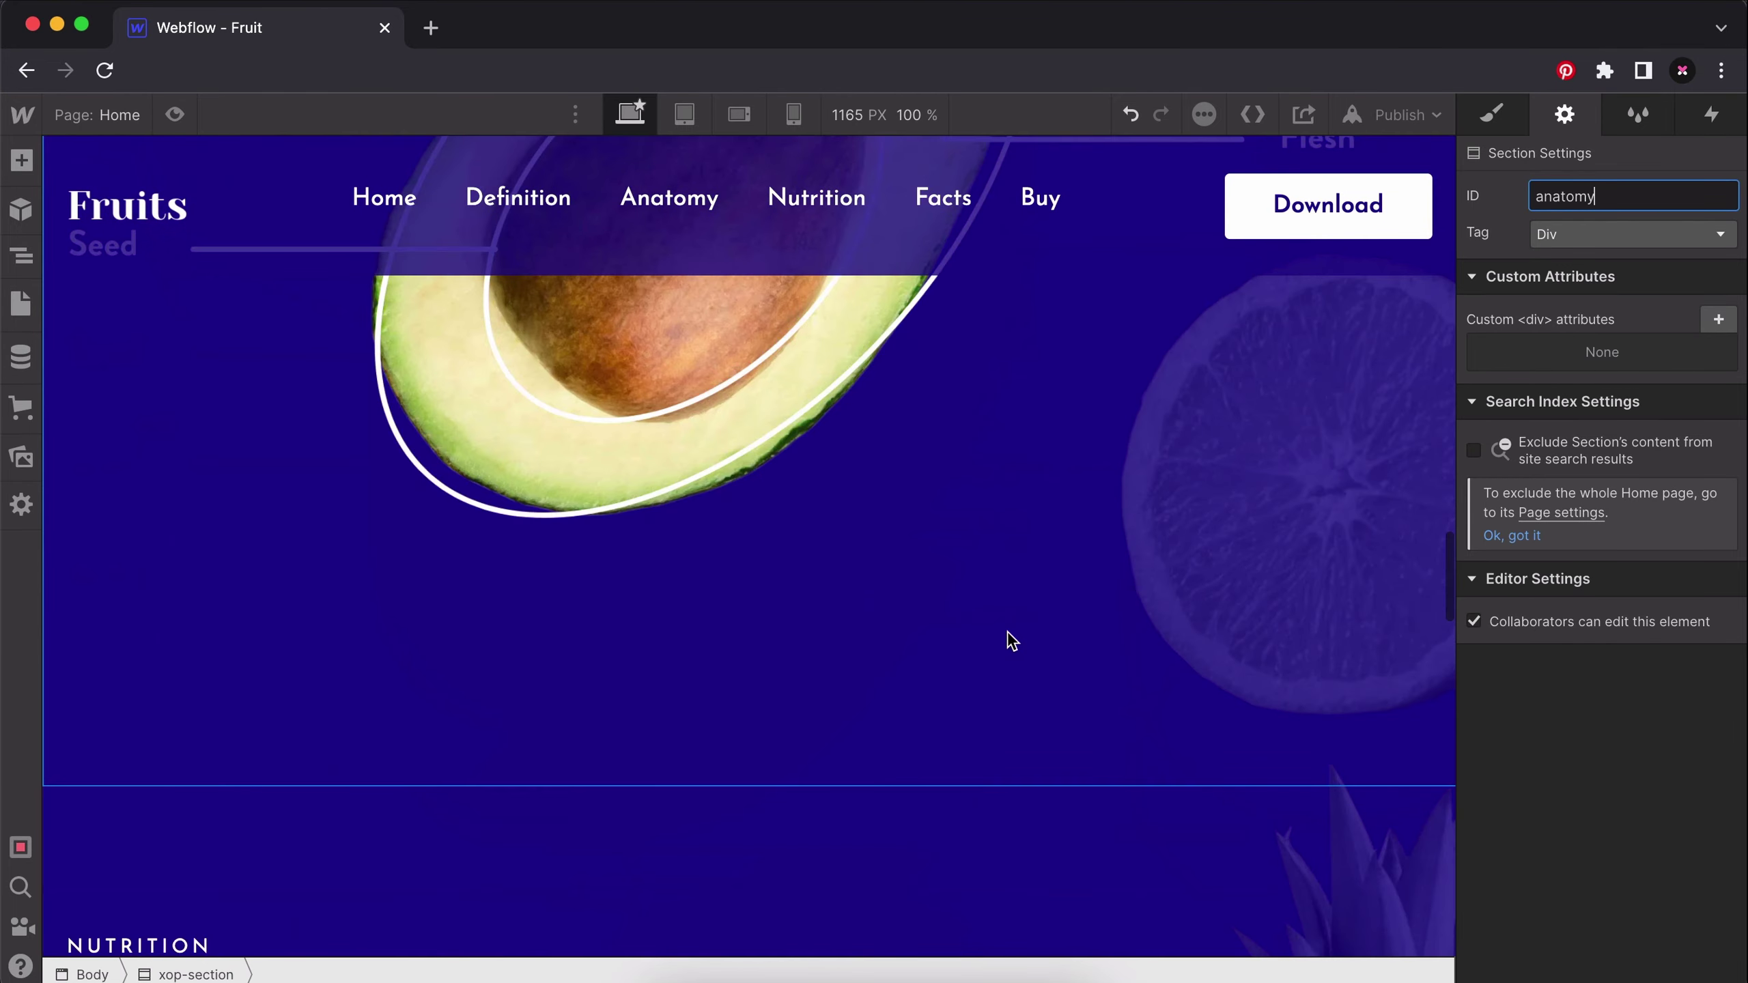
click(914, 500)
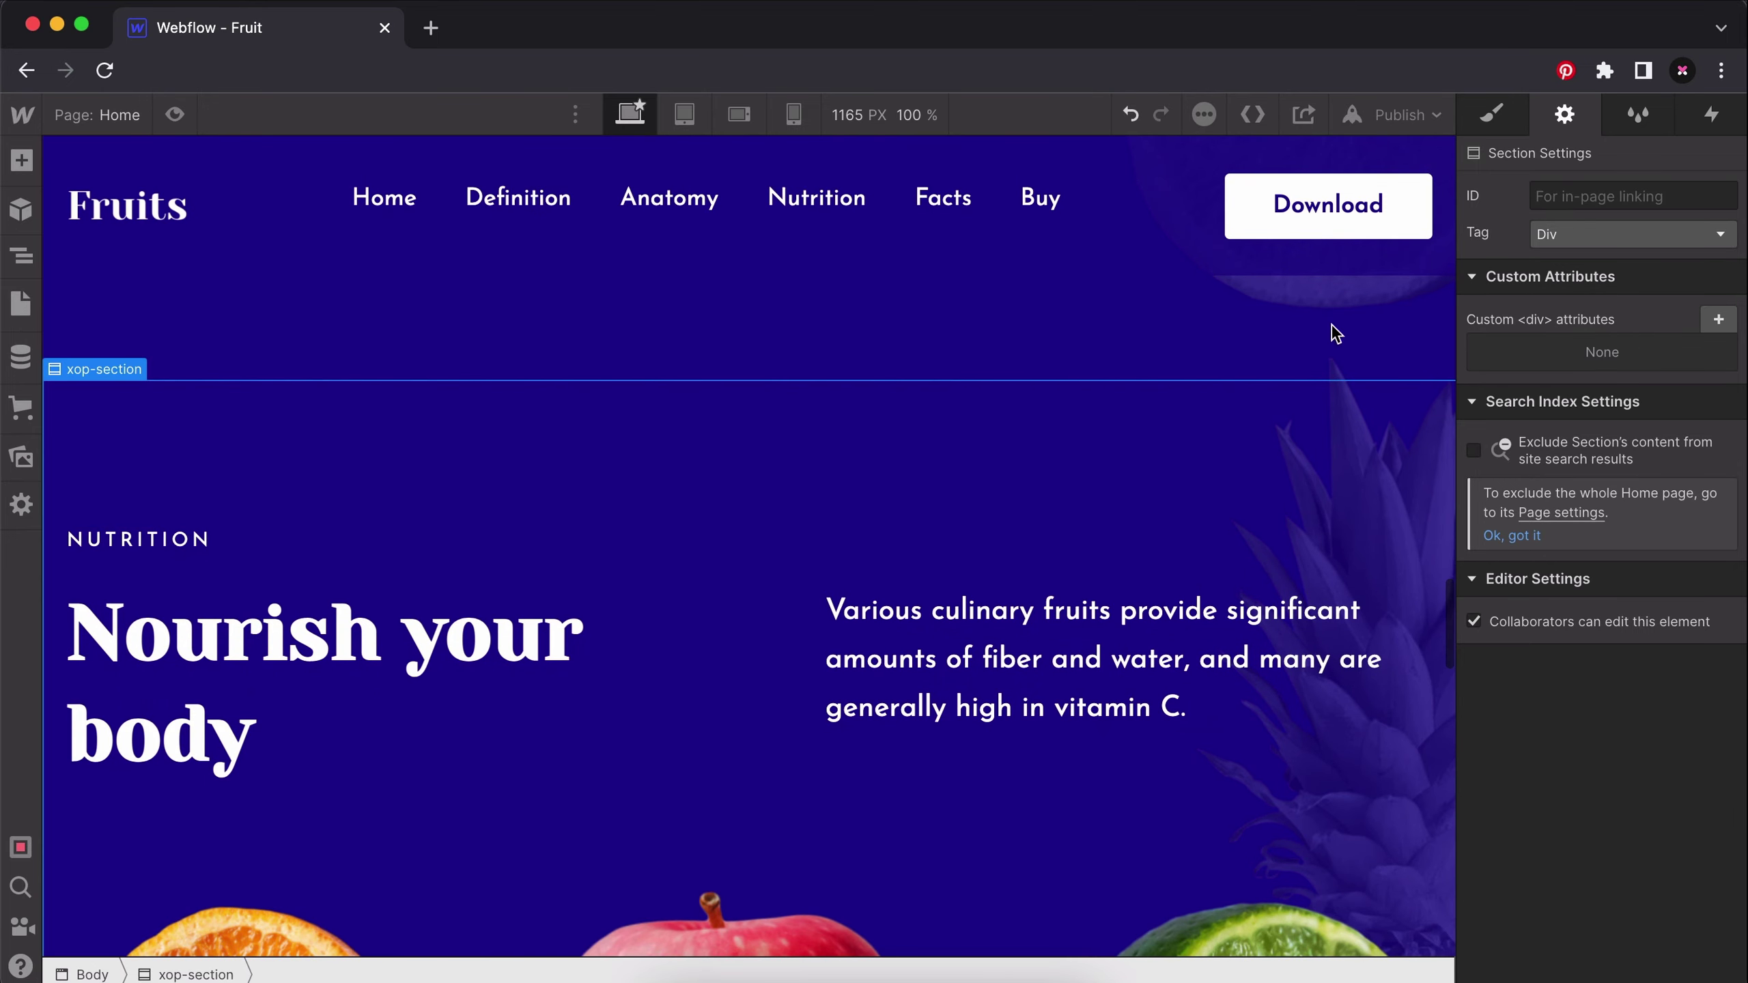
click(1557, 200)
text(nutrition)
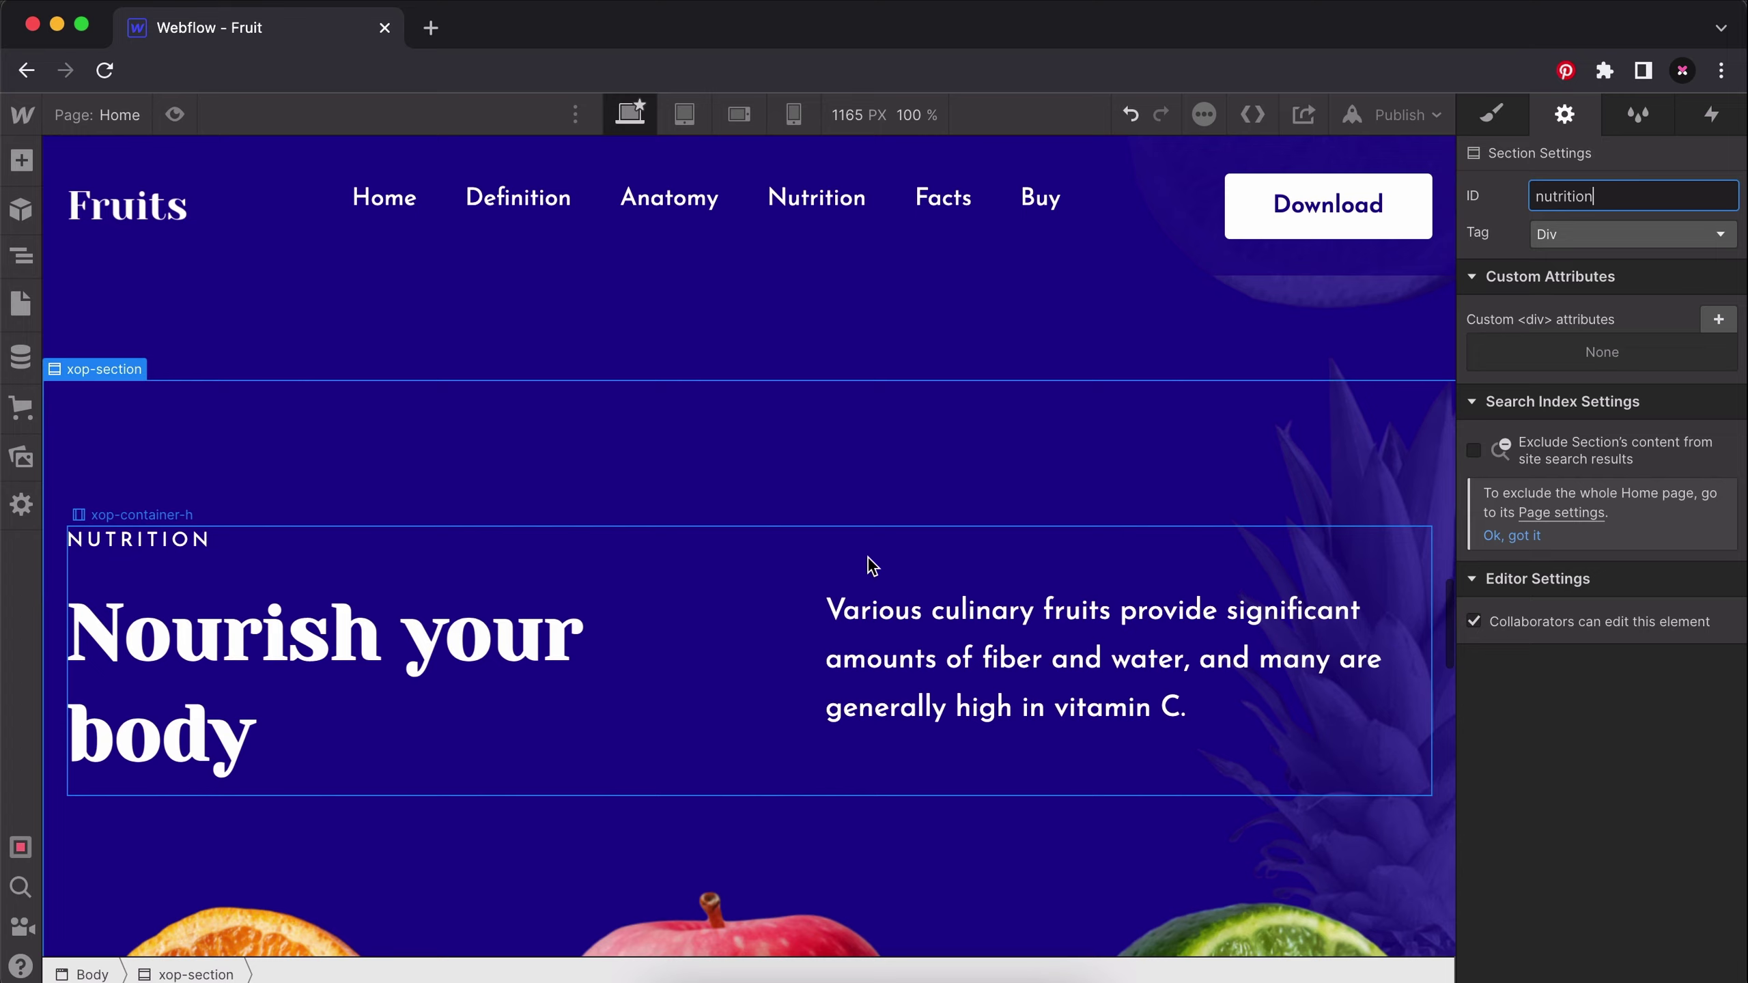
Give the Facts section with the round fruit cards the ID "facts".
scroll(866, 566, down, 10)
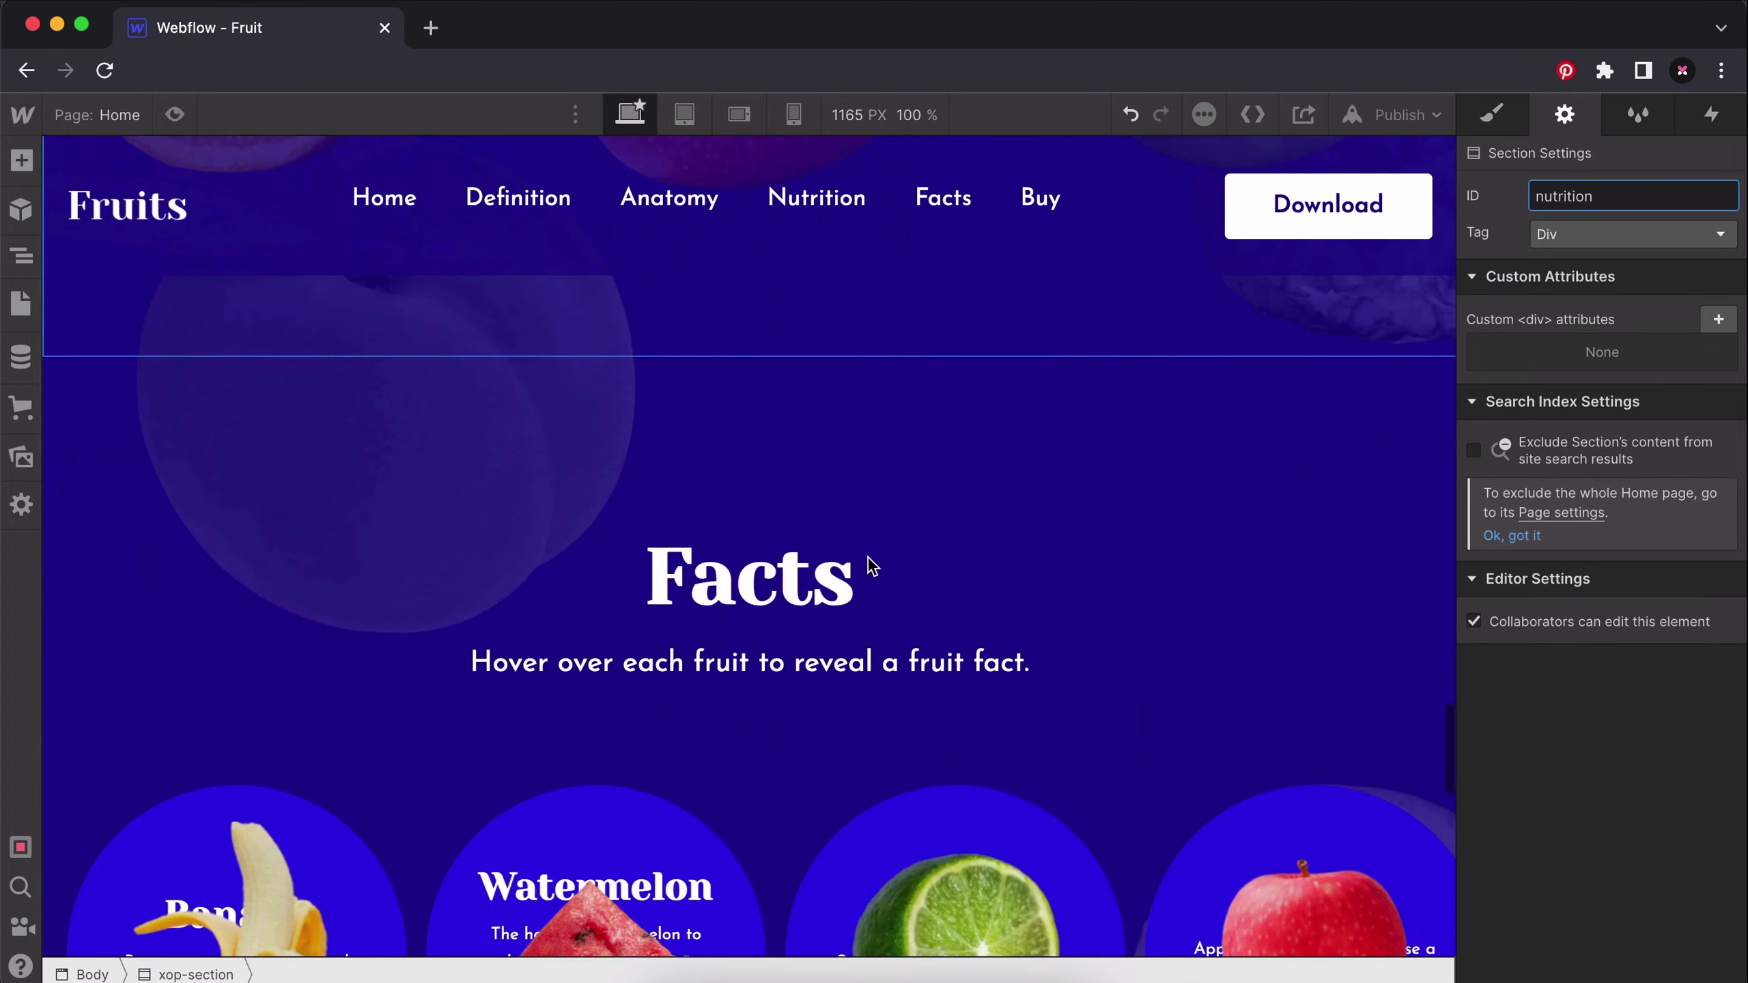
click(1358, 391)
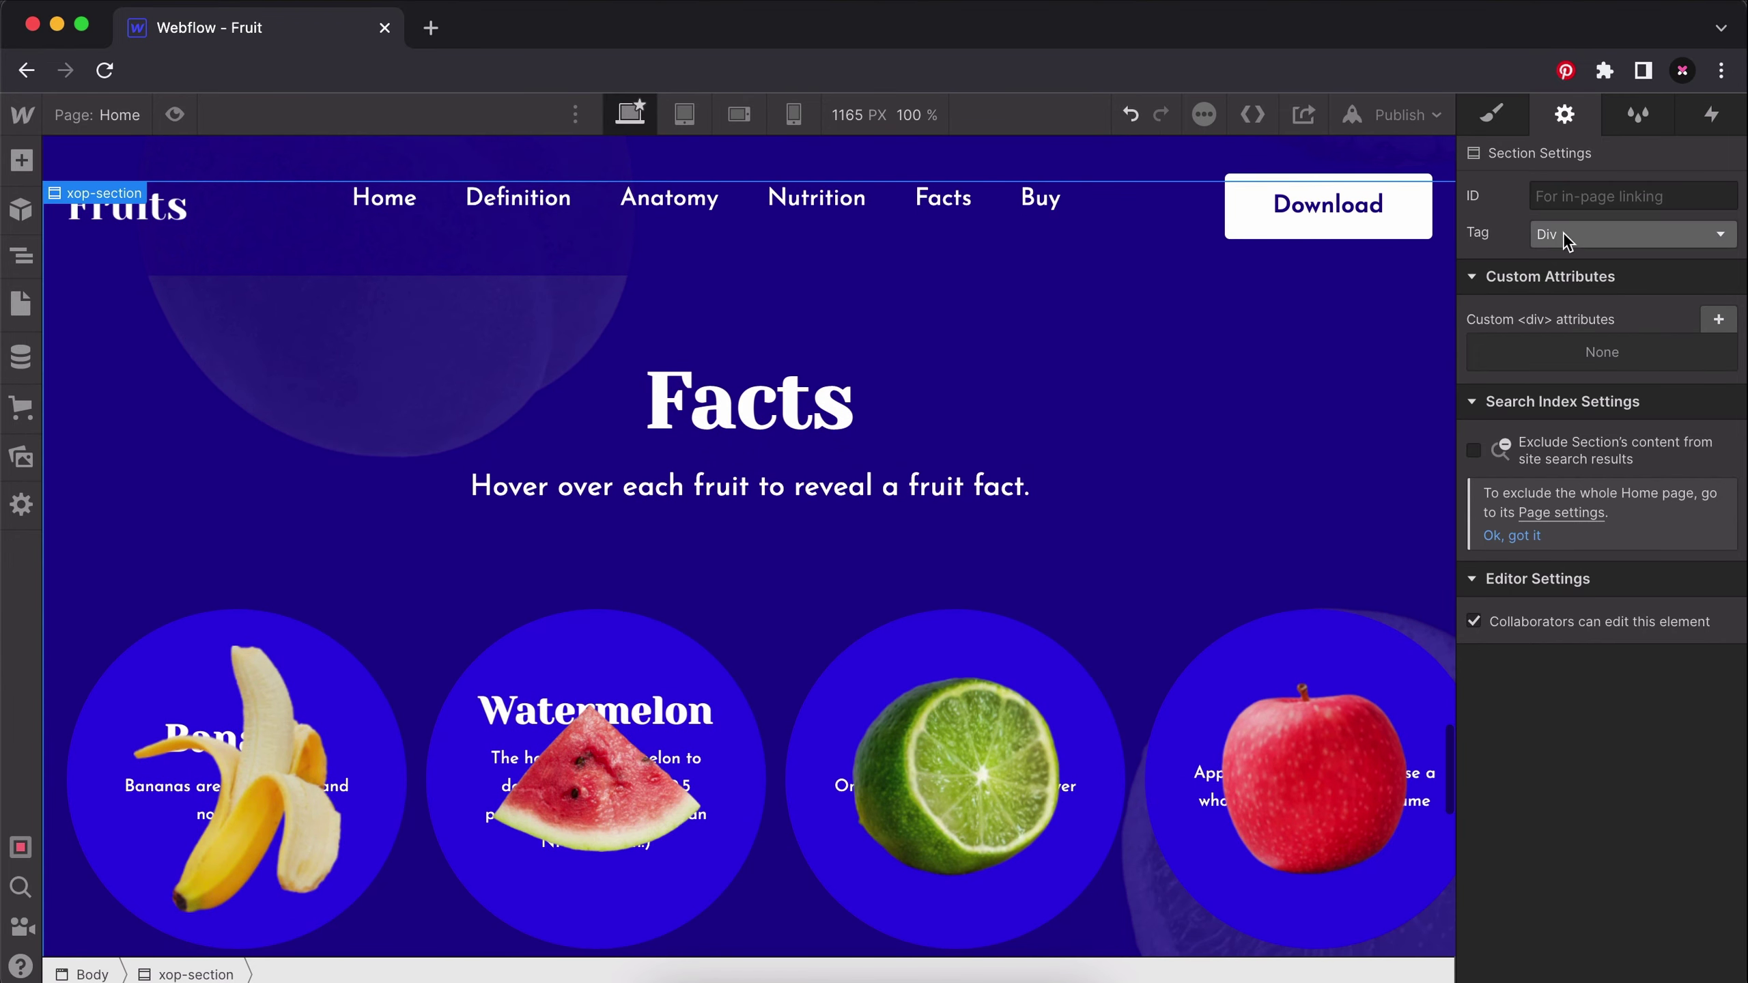
click(1583, 196)
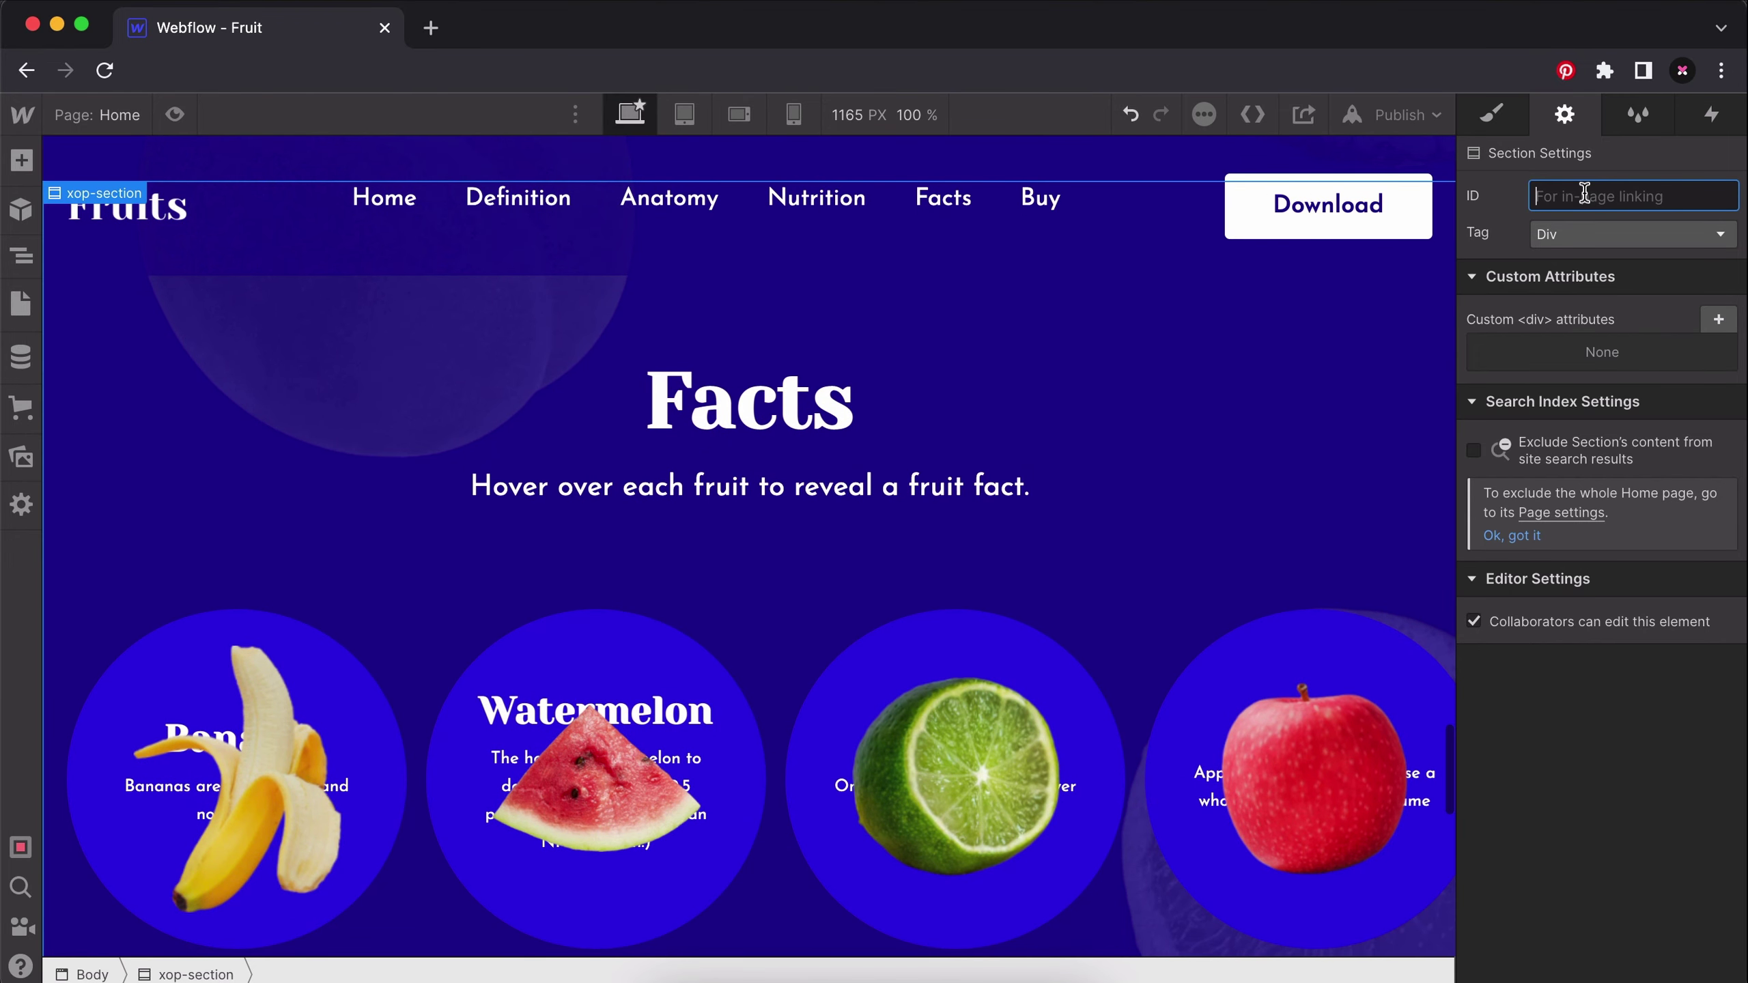
text(facts)
Give the Buy Fruit section at the end of the page the ID "cta".
scroll(1127, 604, down, 5)
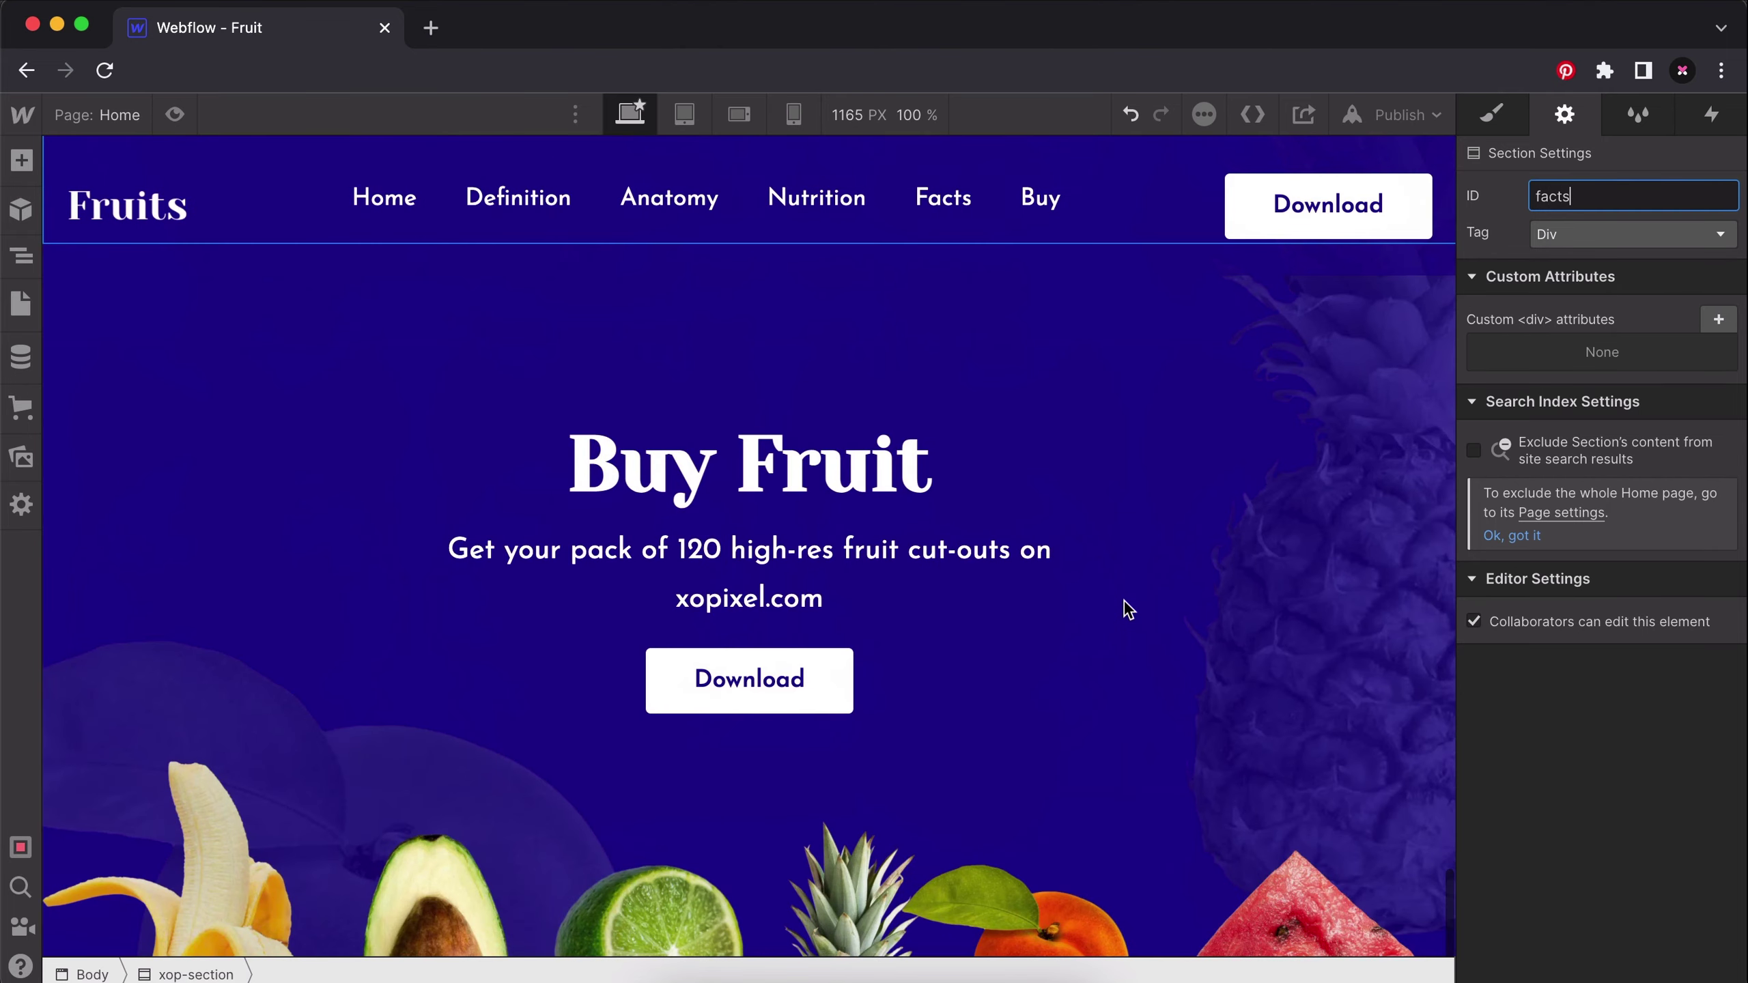
click(1211, 344)
click(1545, 186)
text(cta)
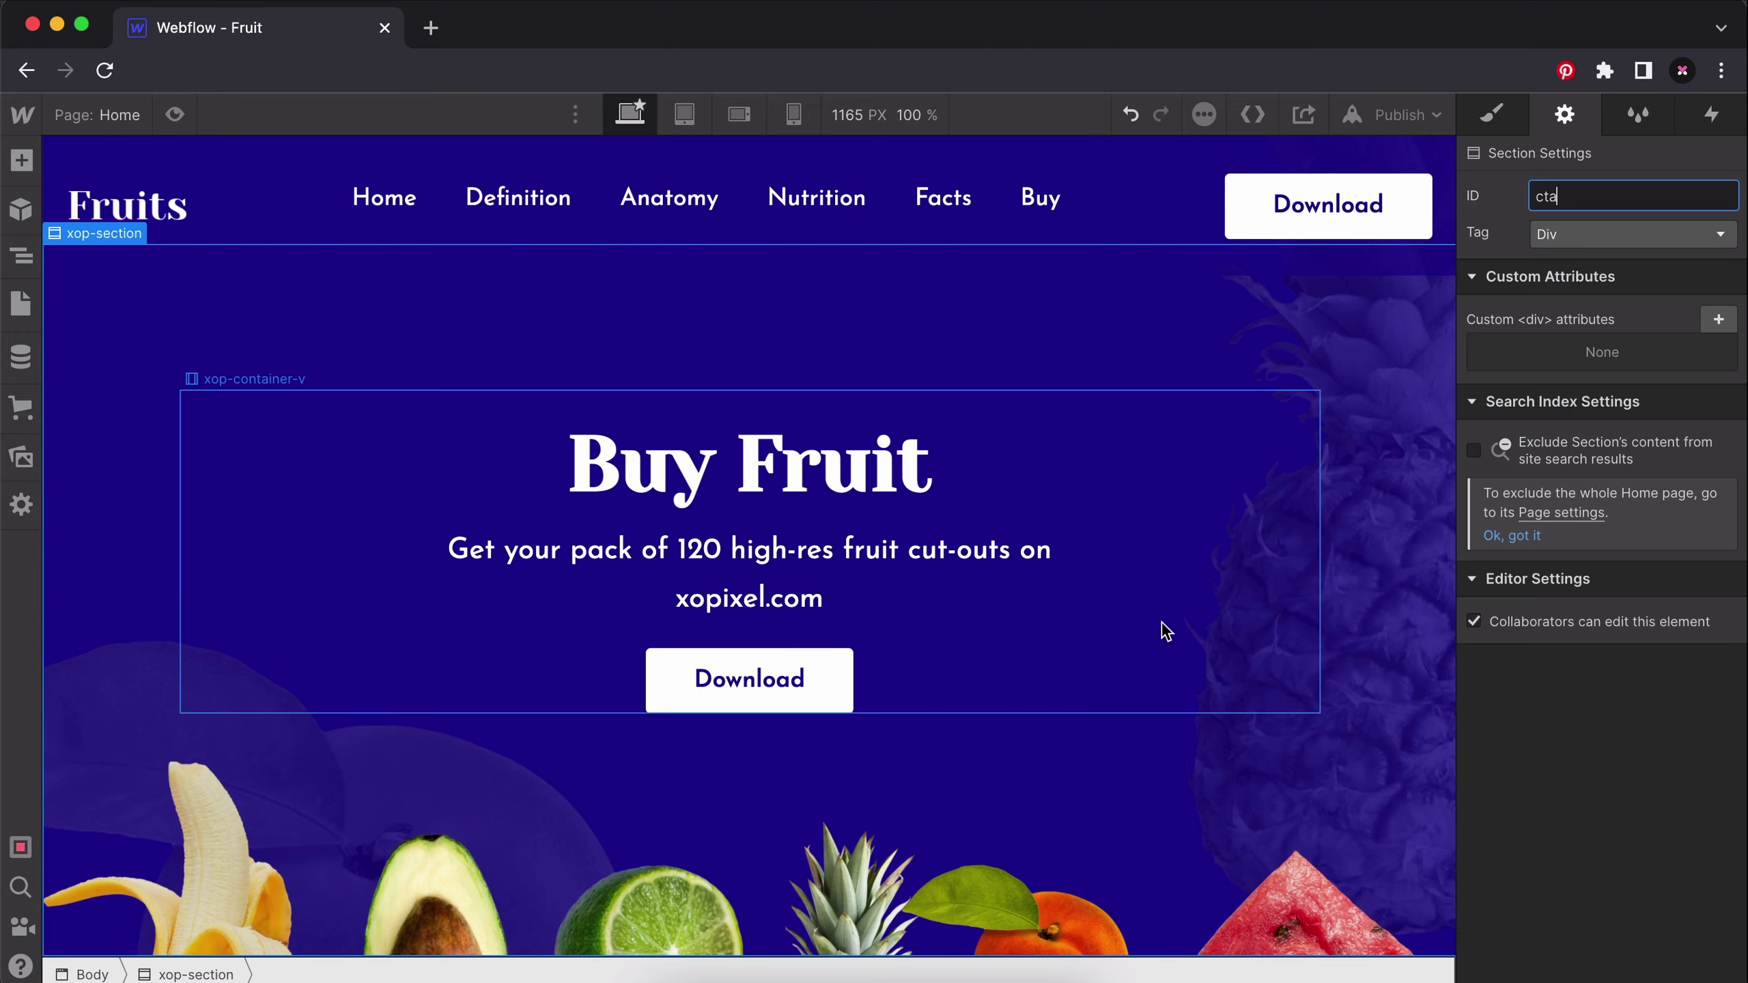
Set the URL of the navbar's Home link to #hero.
scroll(1161, 623, up, 15)
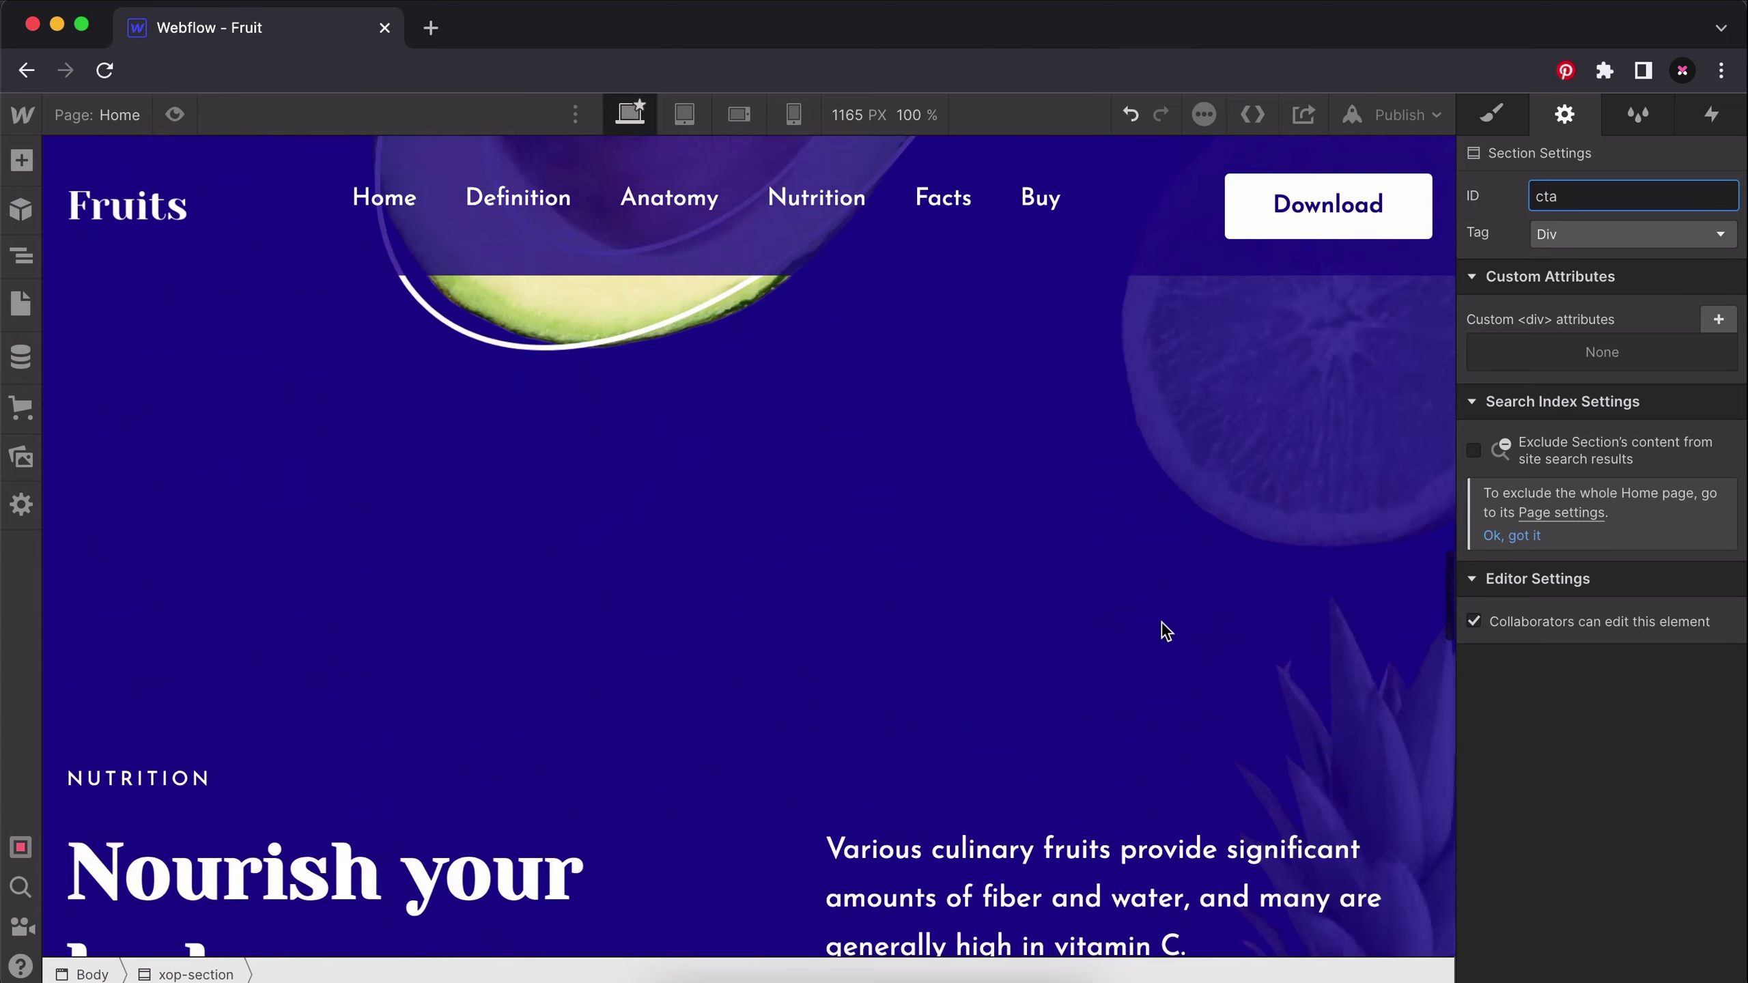
click(416, 213)
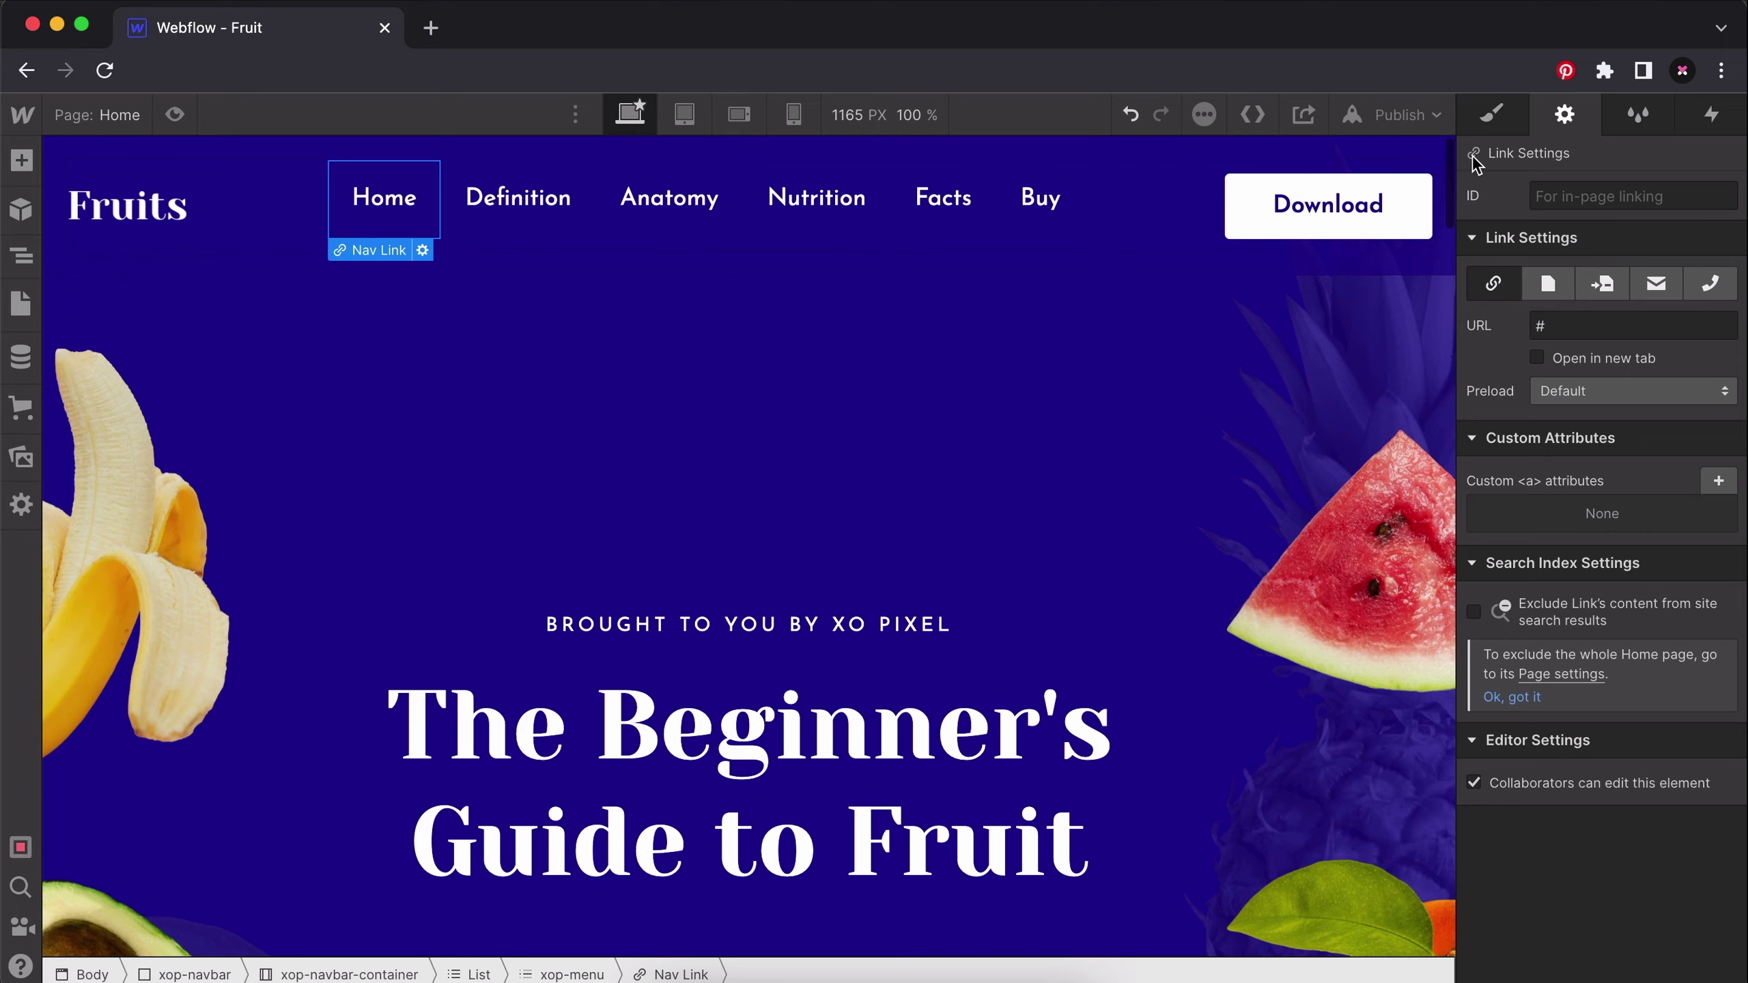
click(1541, 323)
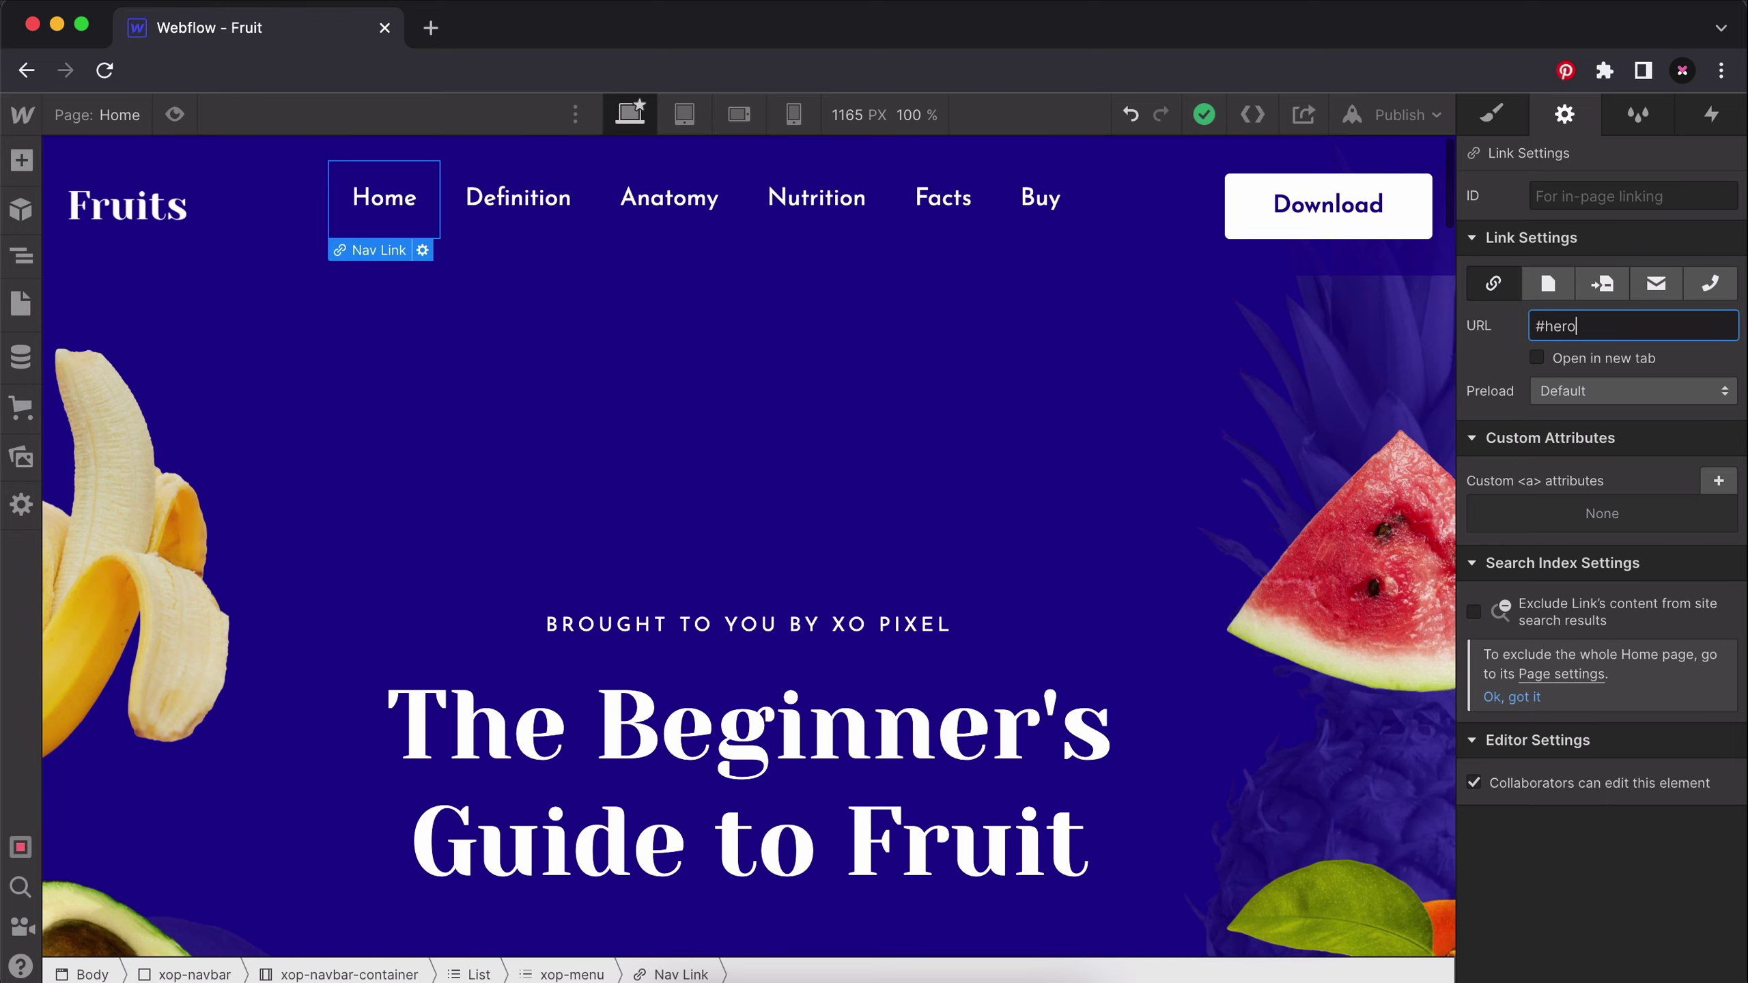
text(hero)
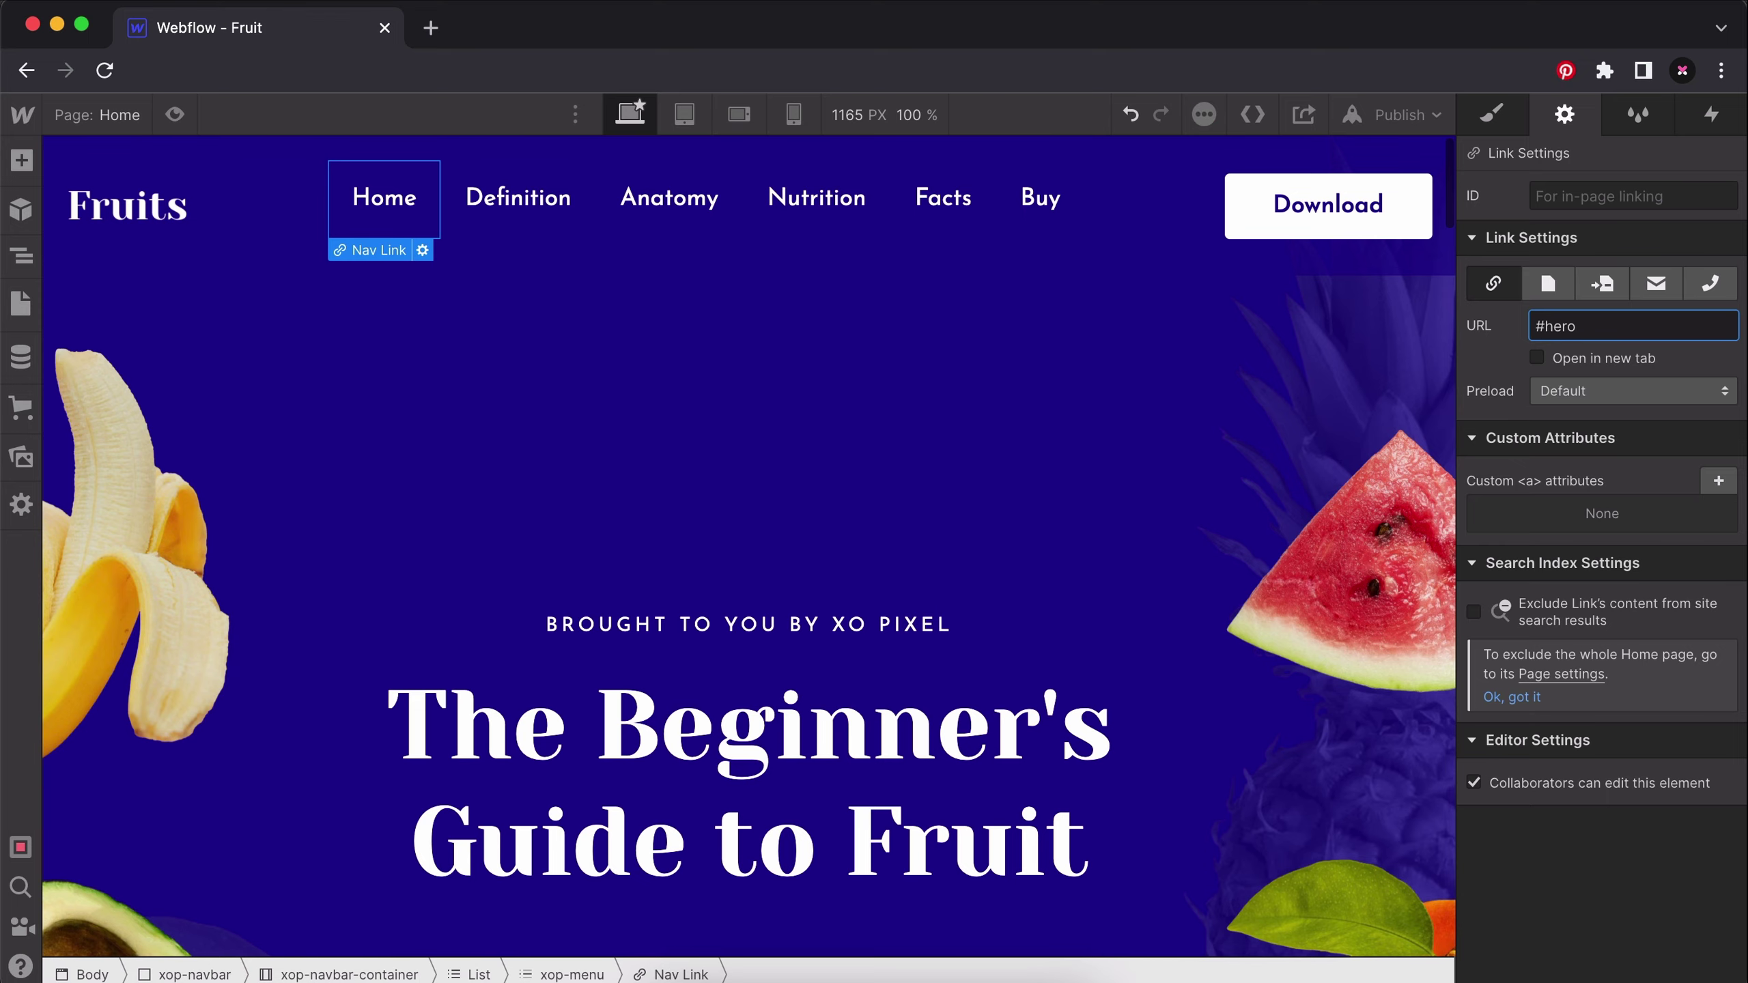
Set the URLs of the navbar's Definition and Anatomy links to #definition and #anatomy.
click(540, 224)
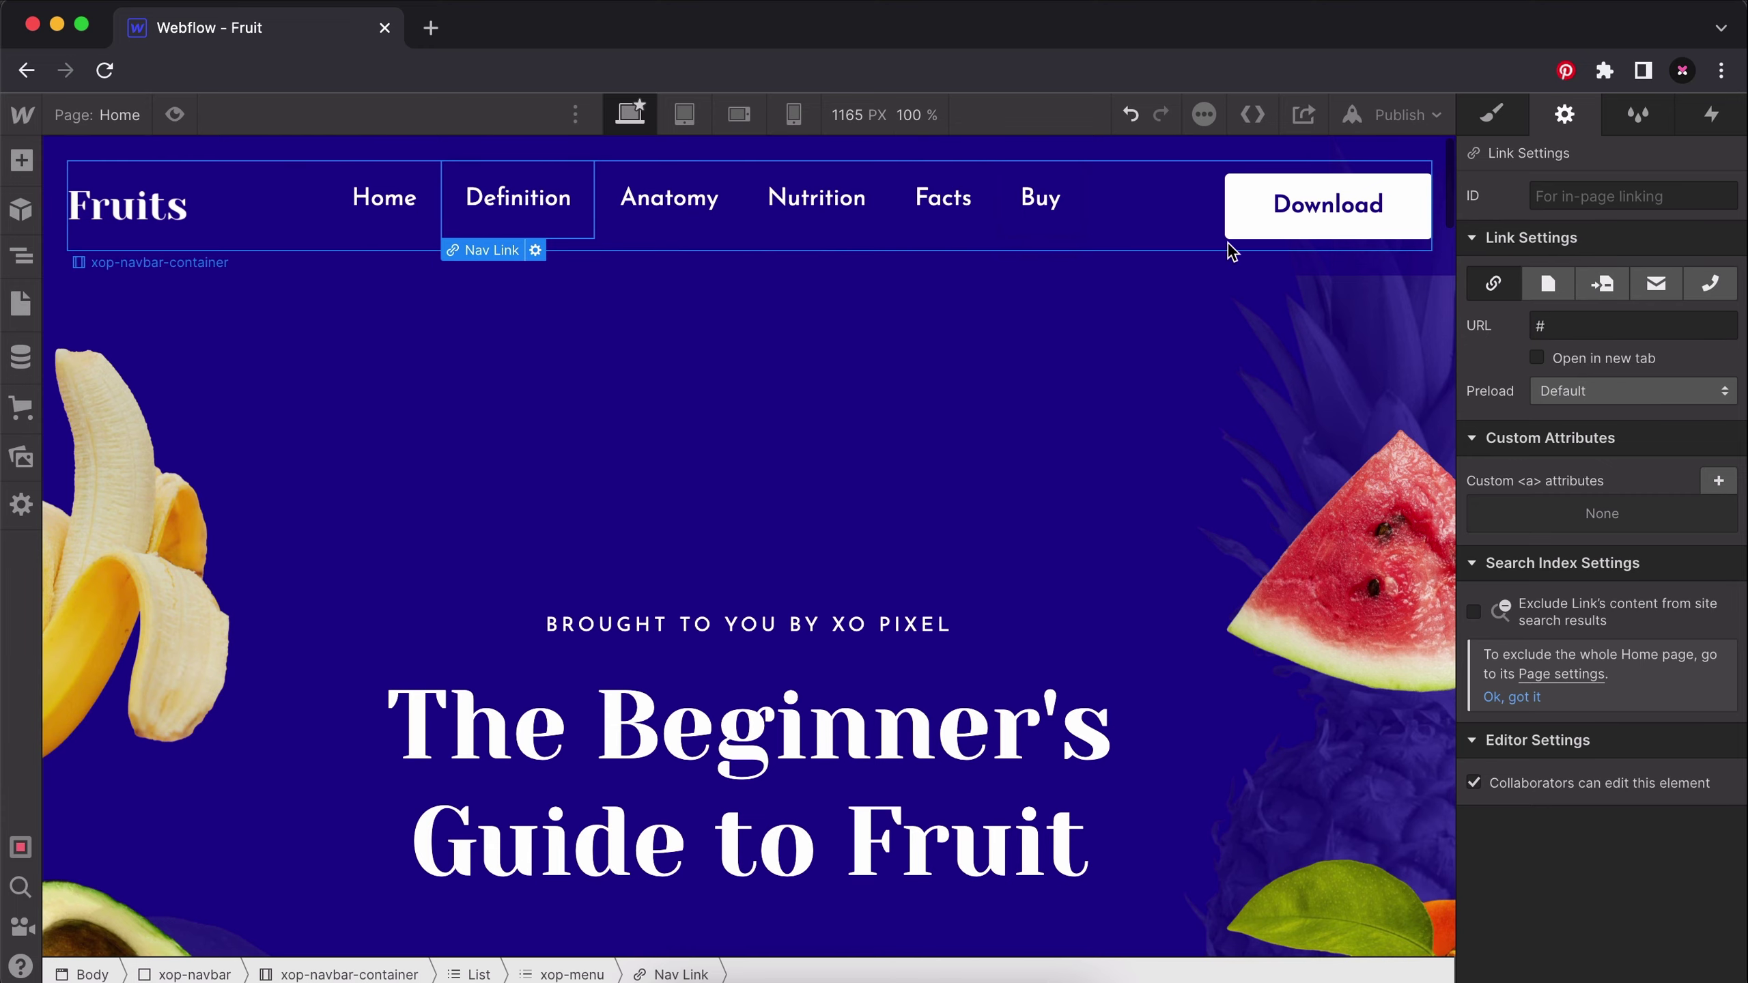
click(1576, 324)
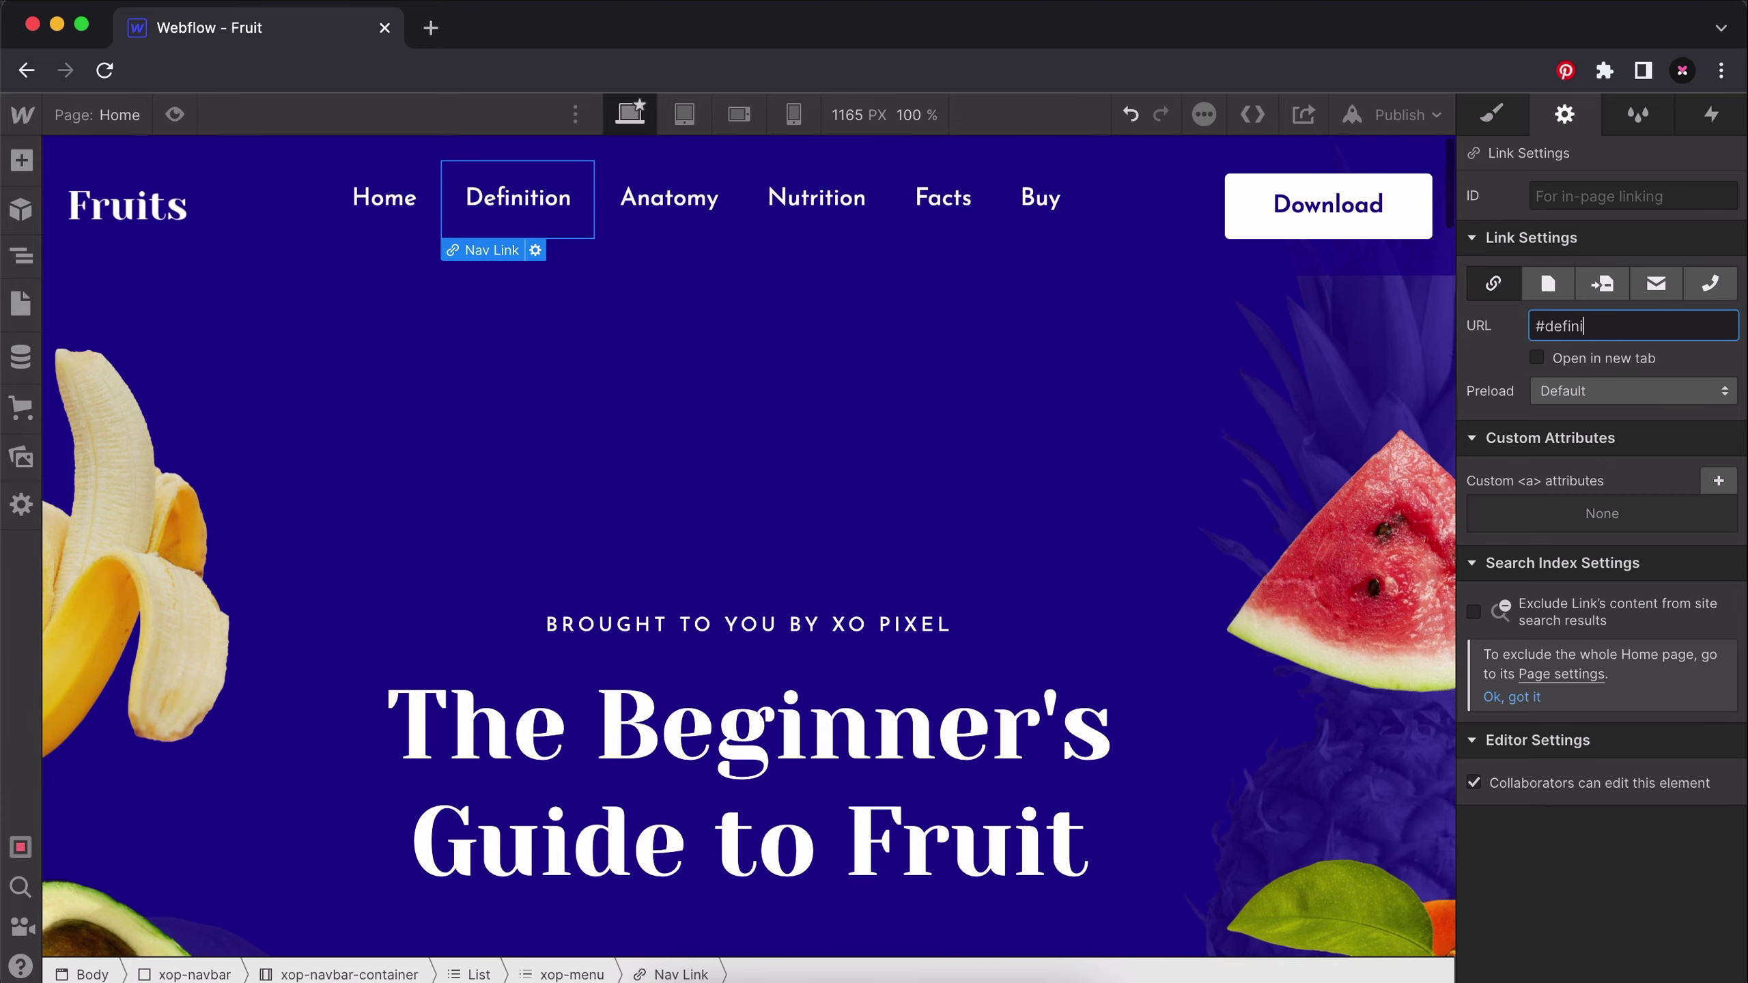
click(709, 235)
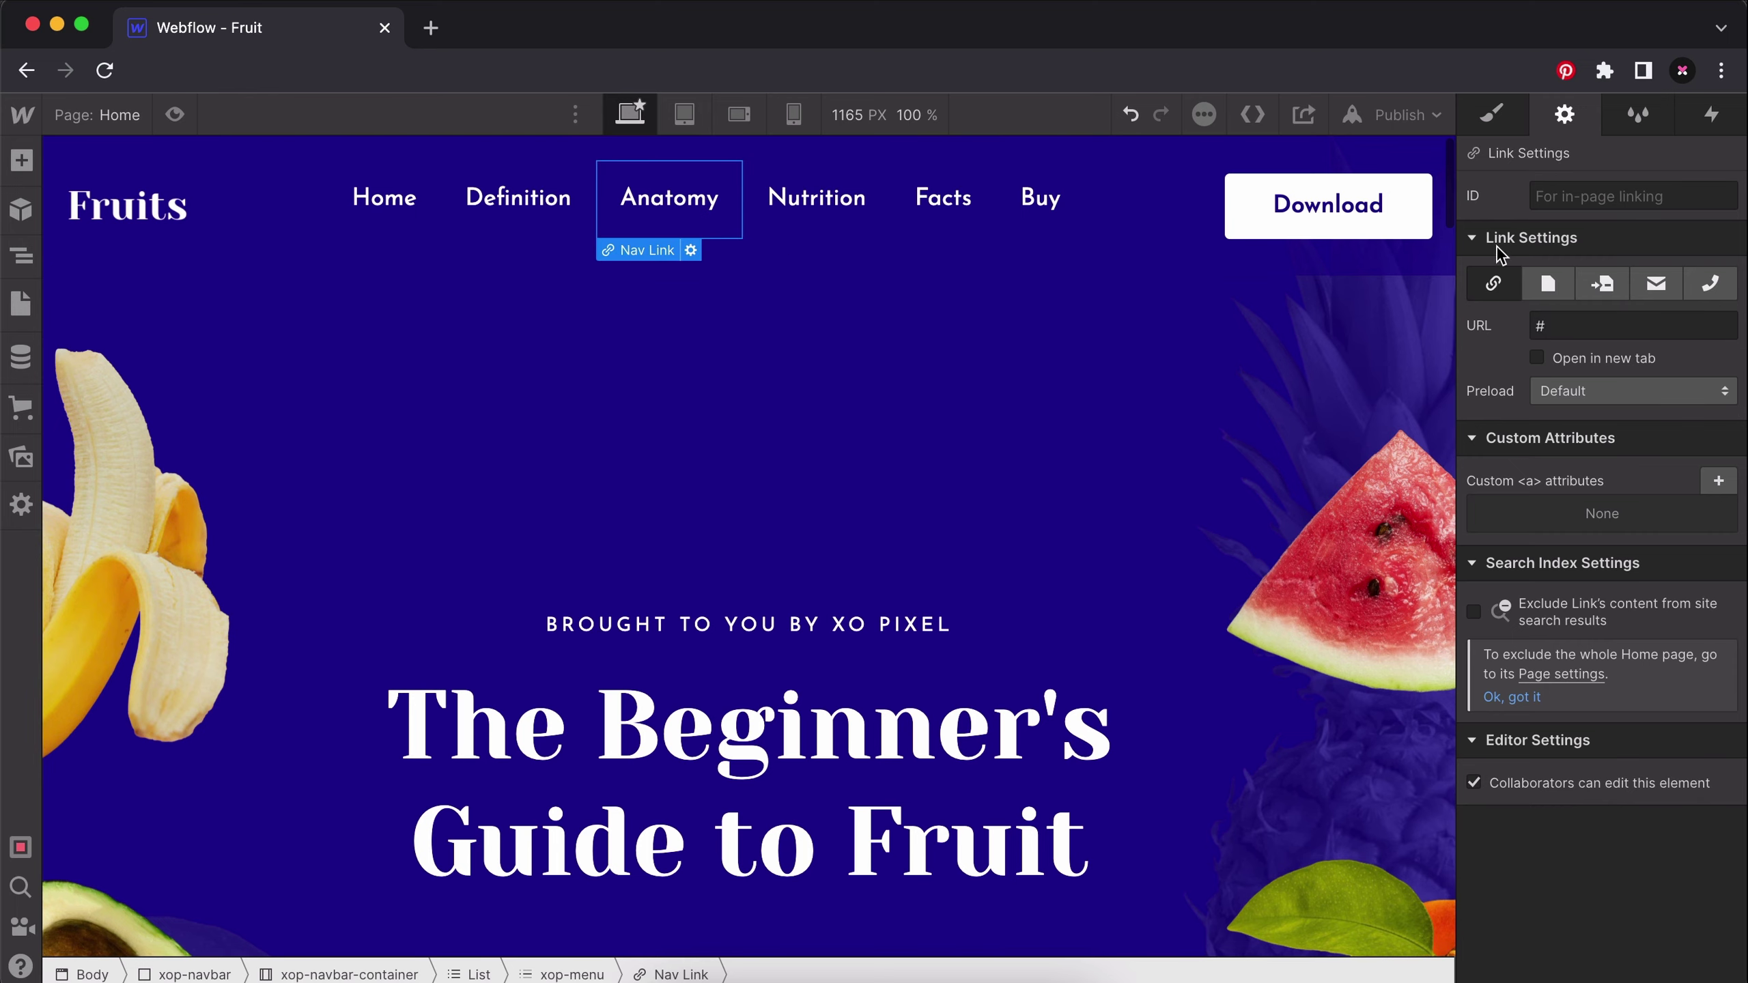
click(1574, 329)
text(anatomu)
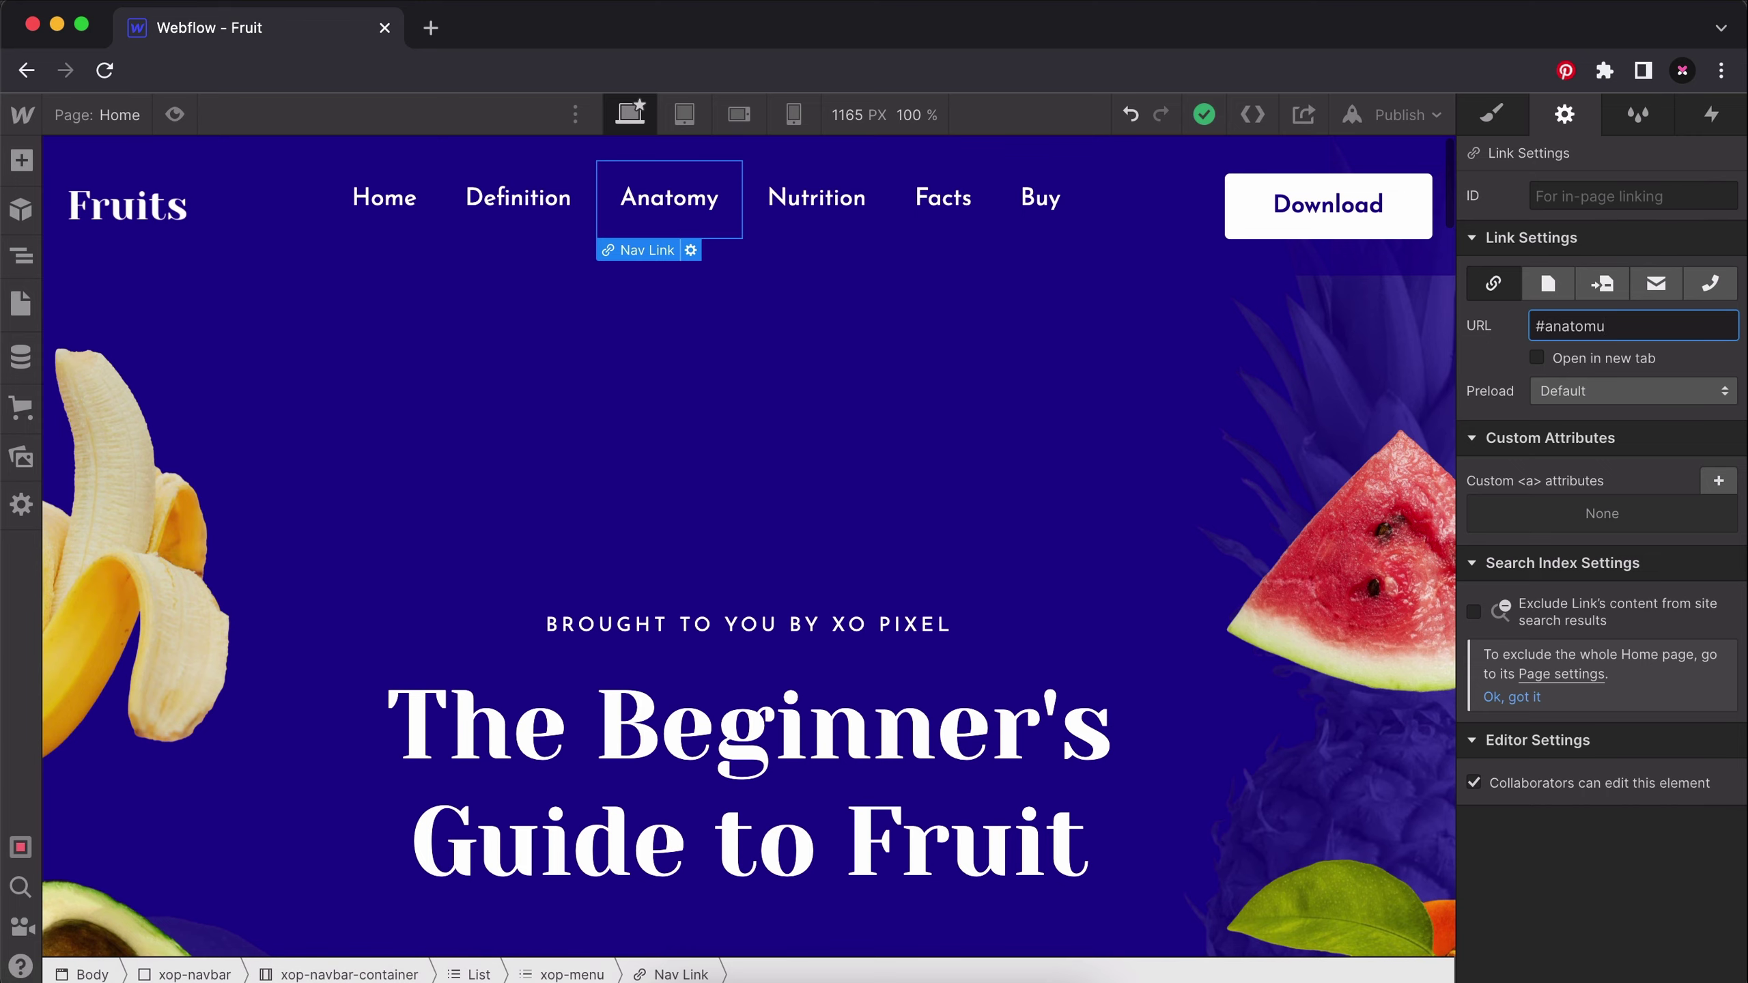
Link the remaining nav links to their matching section IDs and set the navbar's Download button URL to #cta.
click(834, 233)
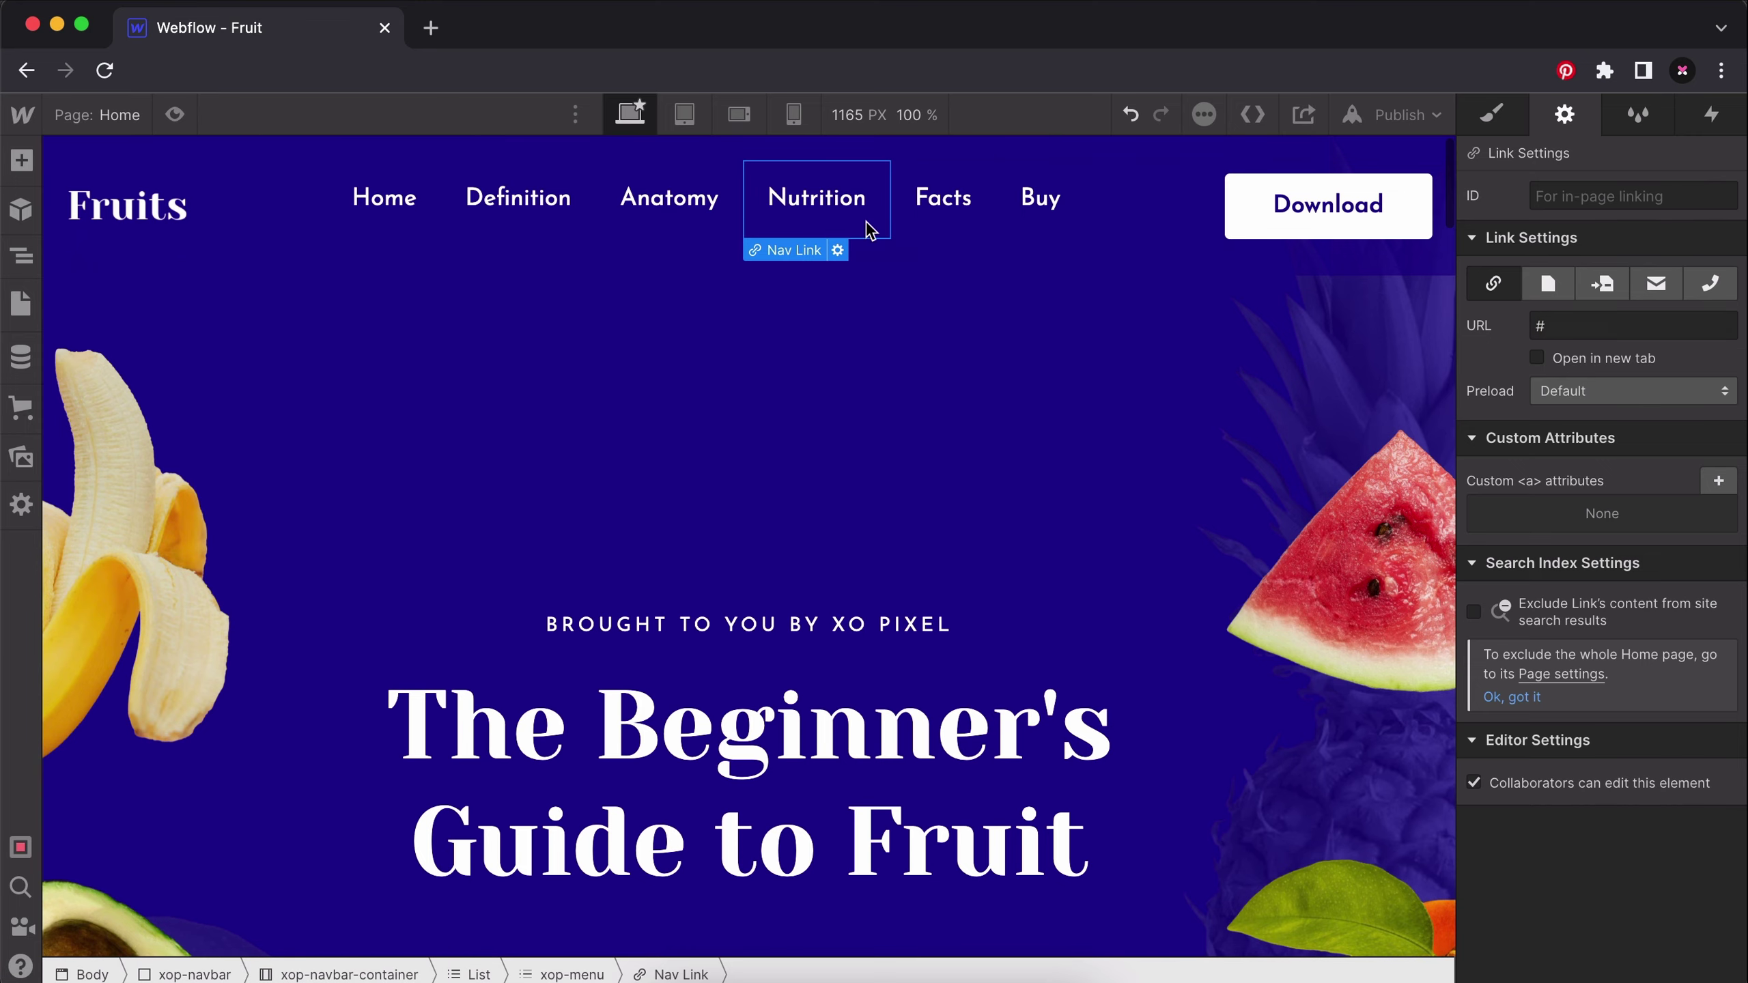
click(1579, 326)
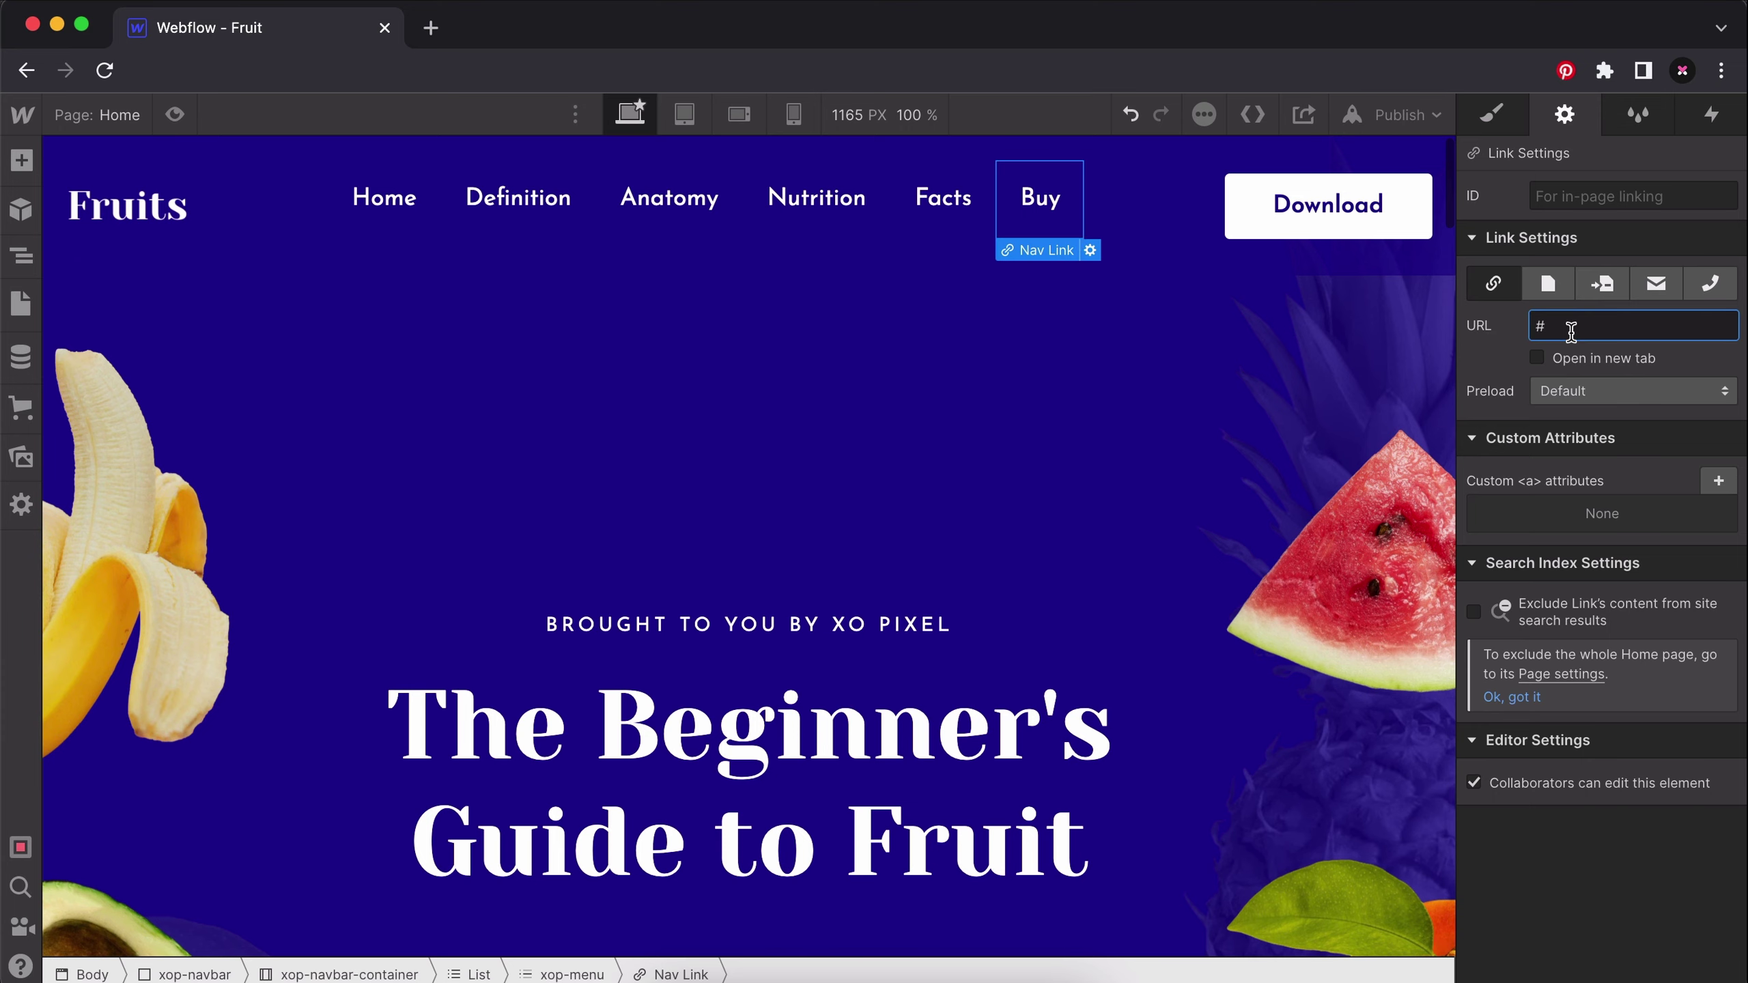
click(1373, 230)
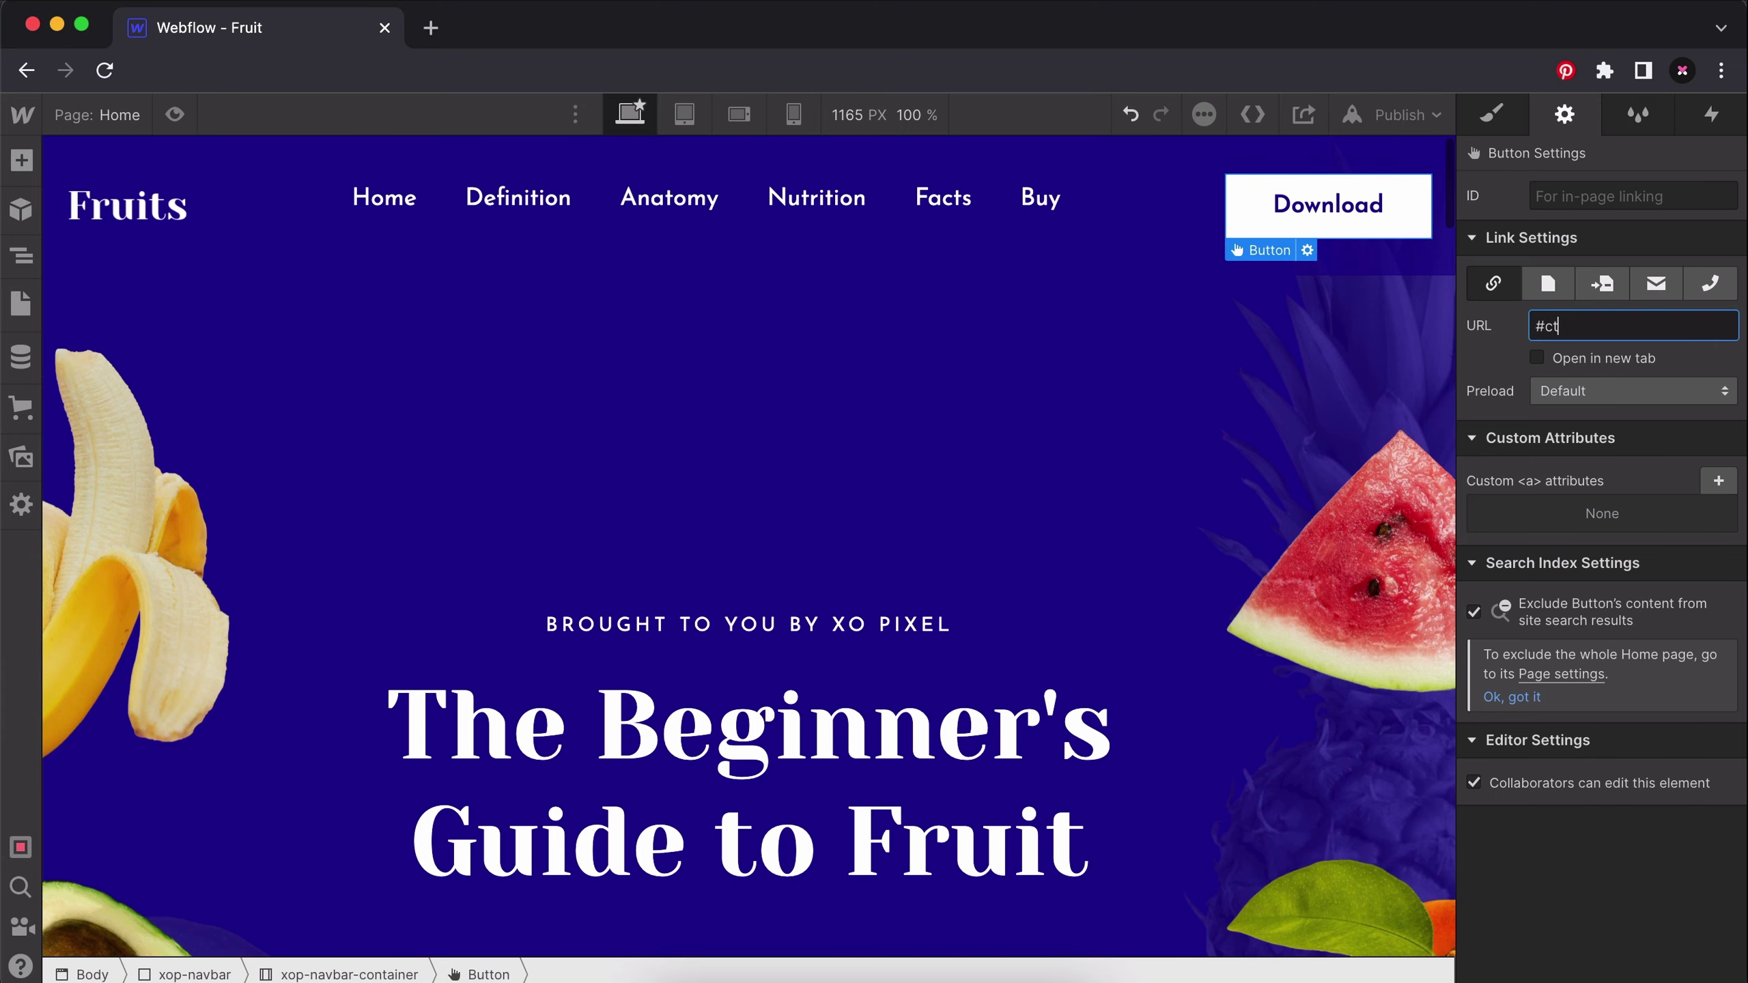
click(1232, 437)
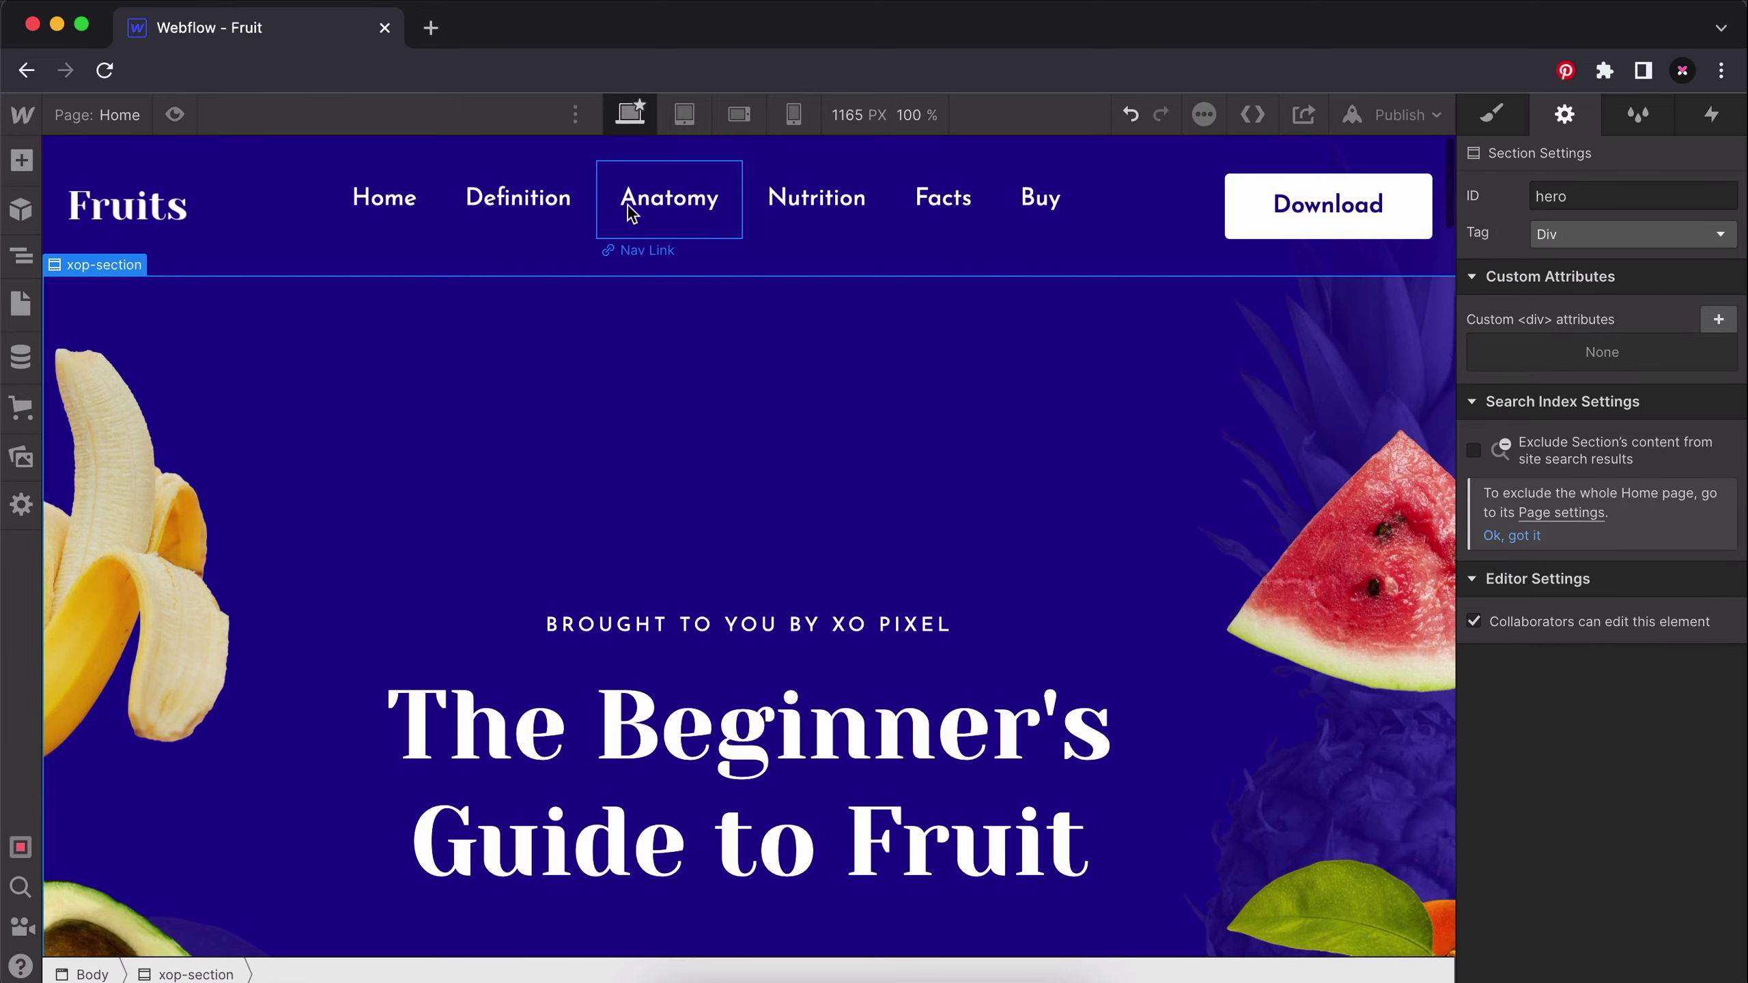
Preview the page and test the in-page jumps of the Home, Definition, Anatomy and Nutrition nav links.
click(175, 114)
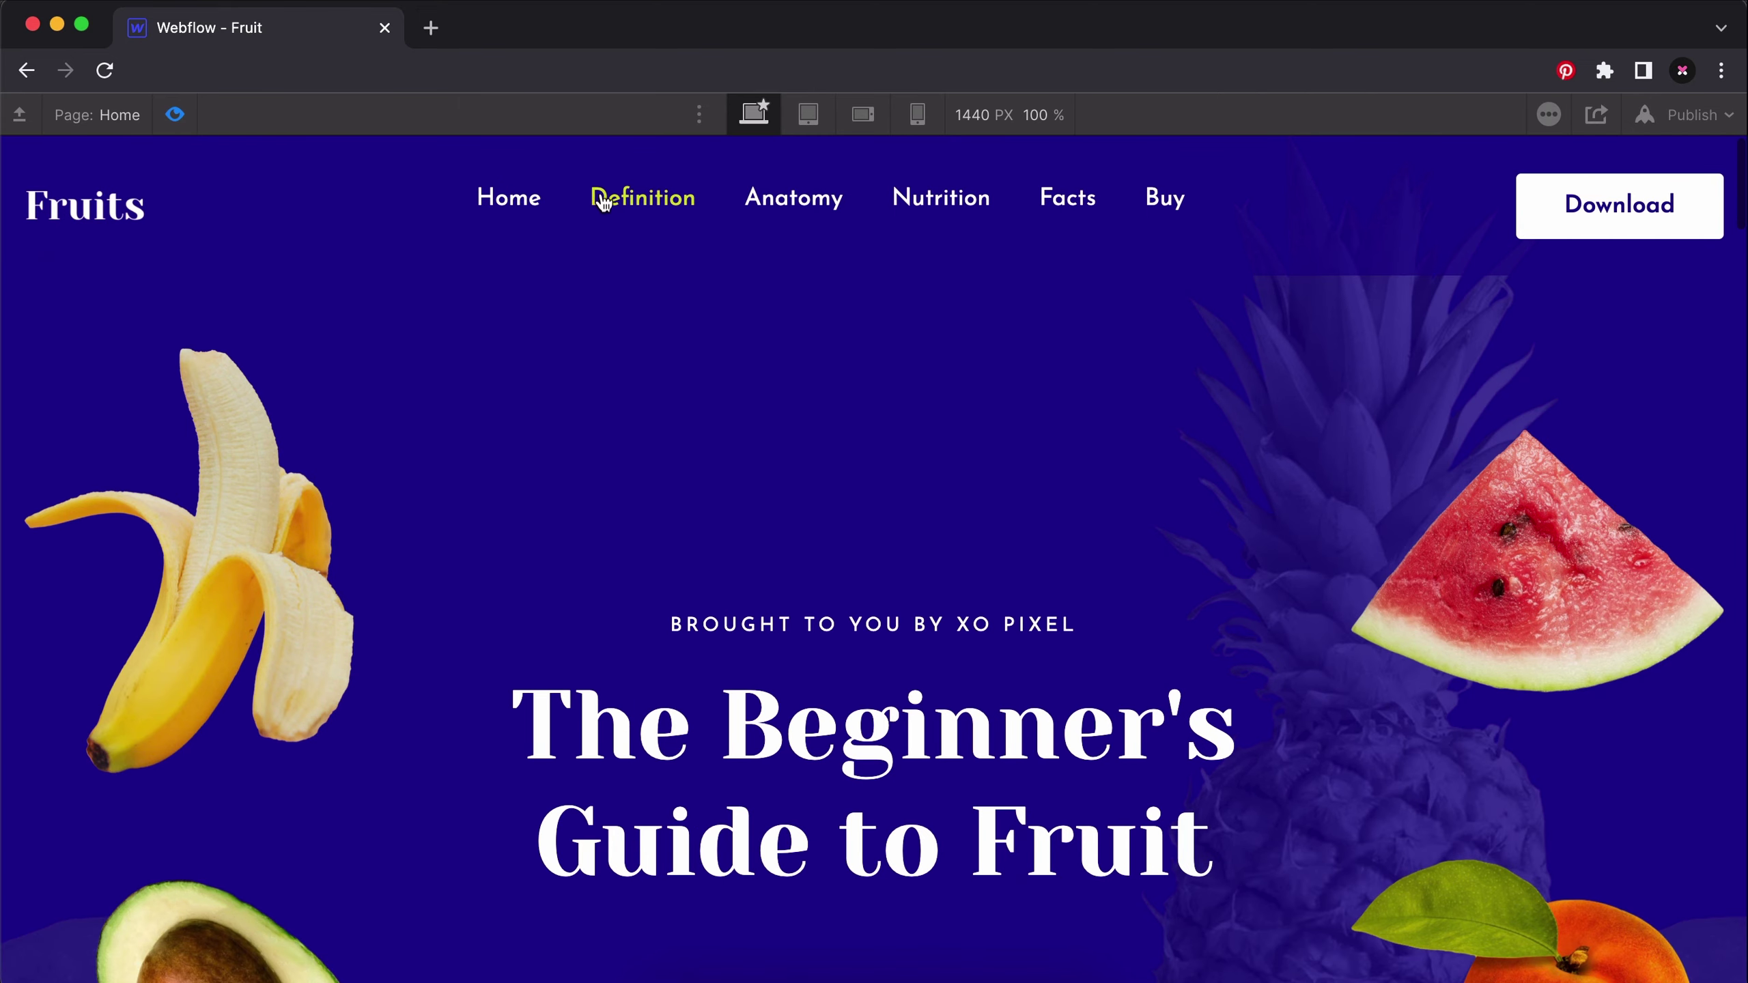
click(523, 203)
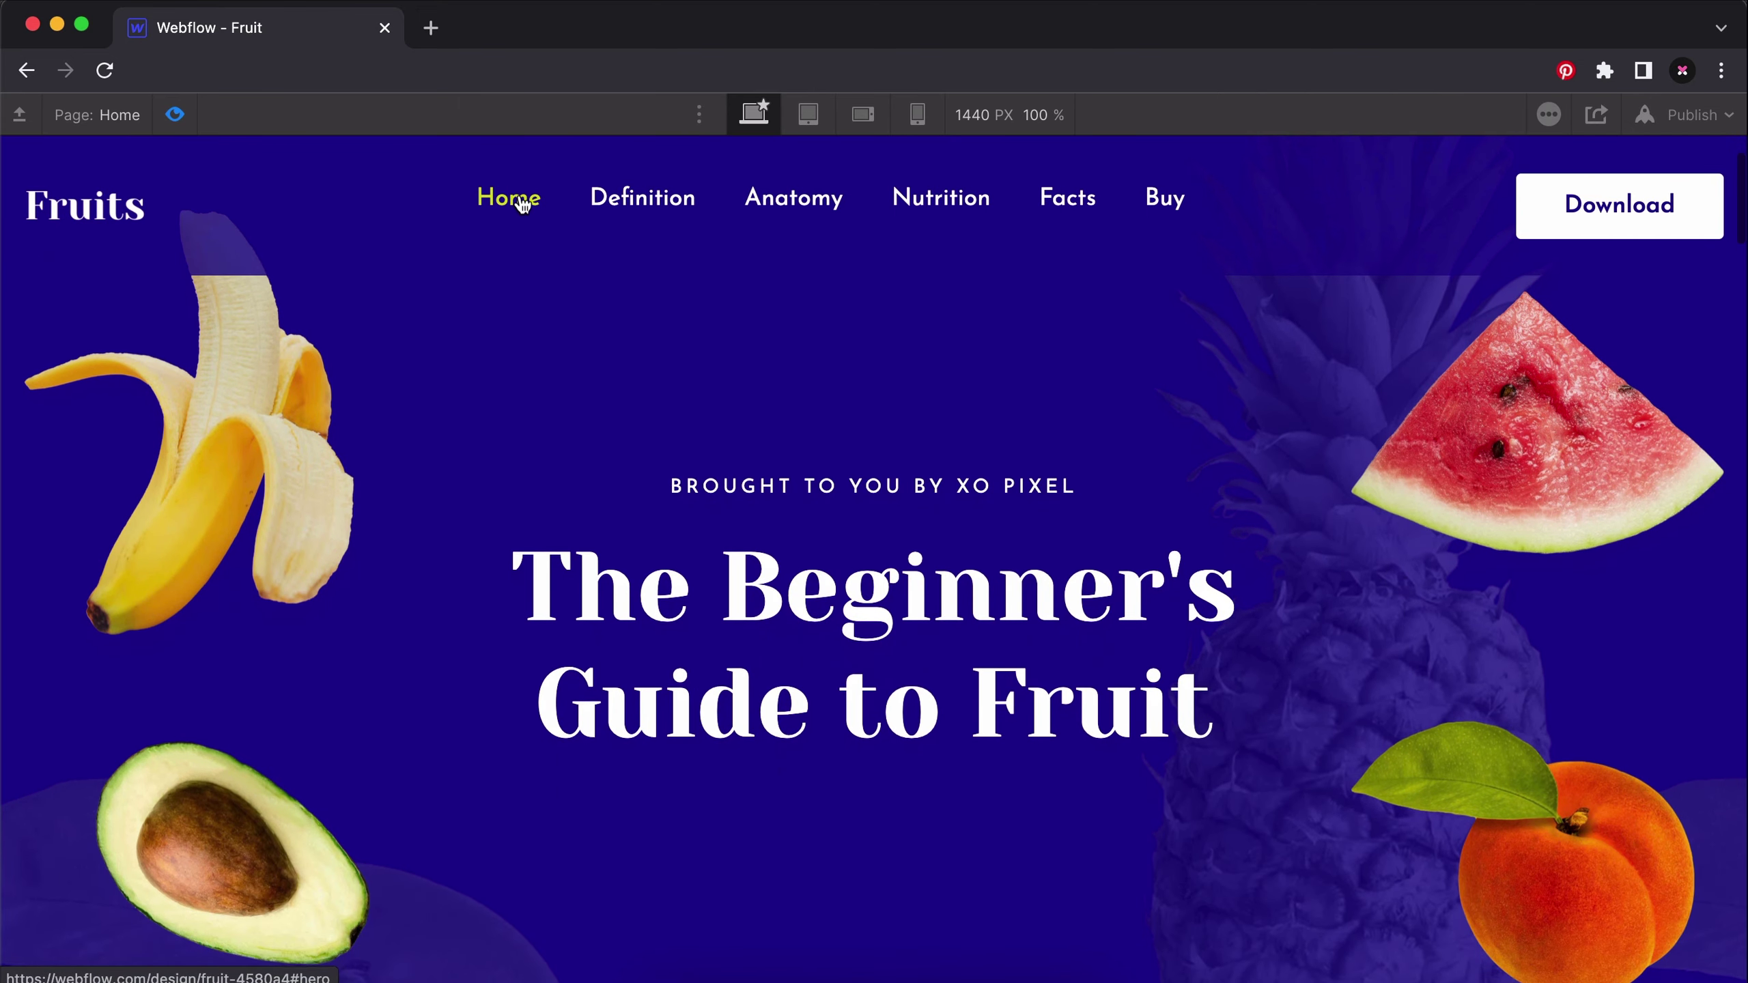
click(640, 201)
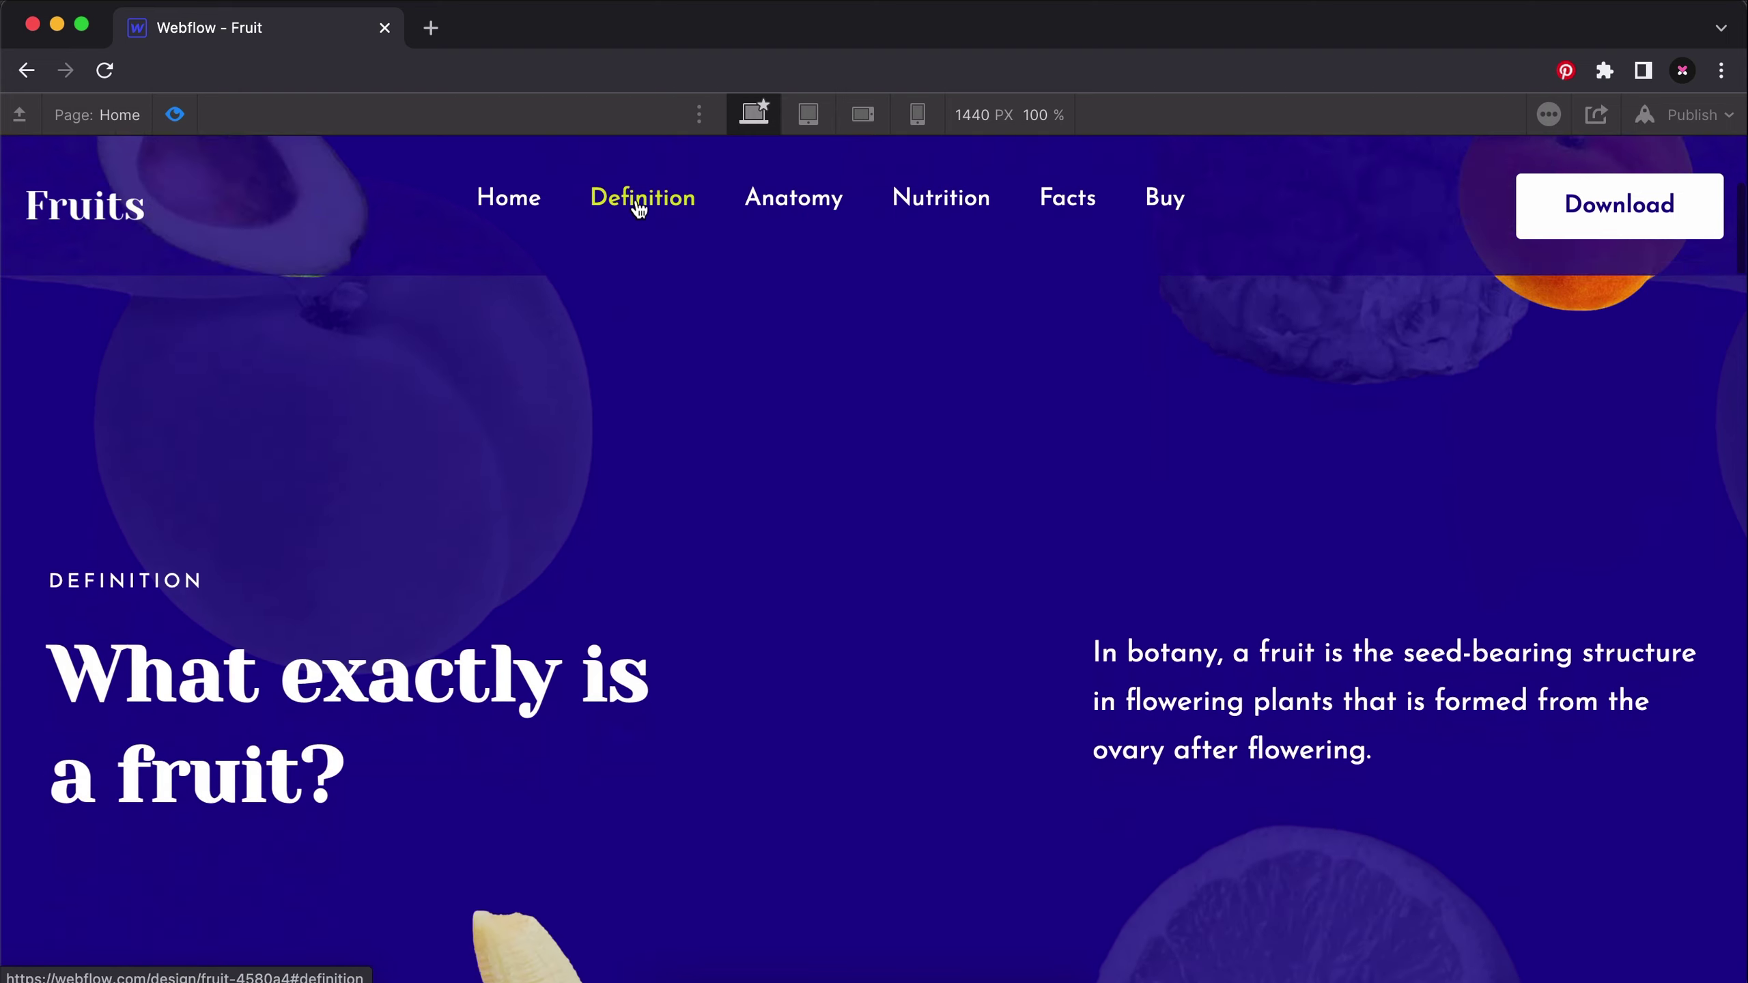
click(797, 192)
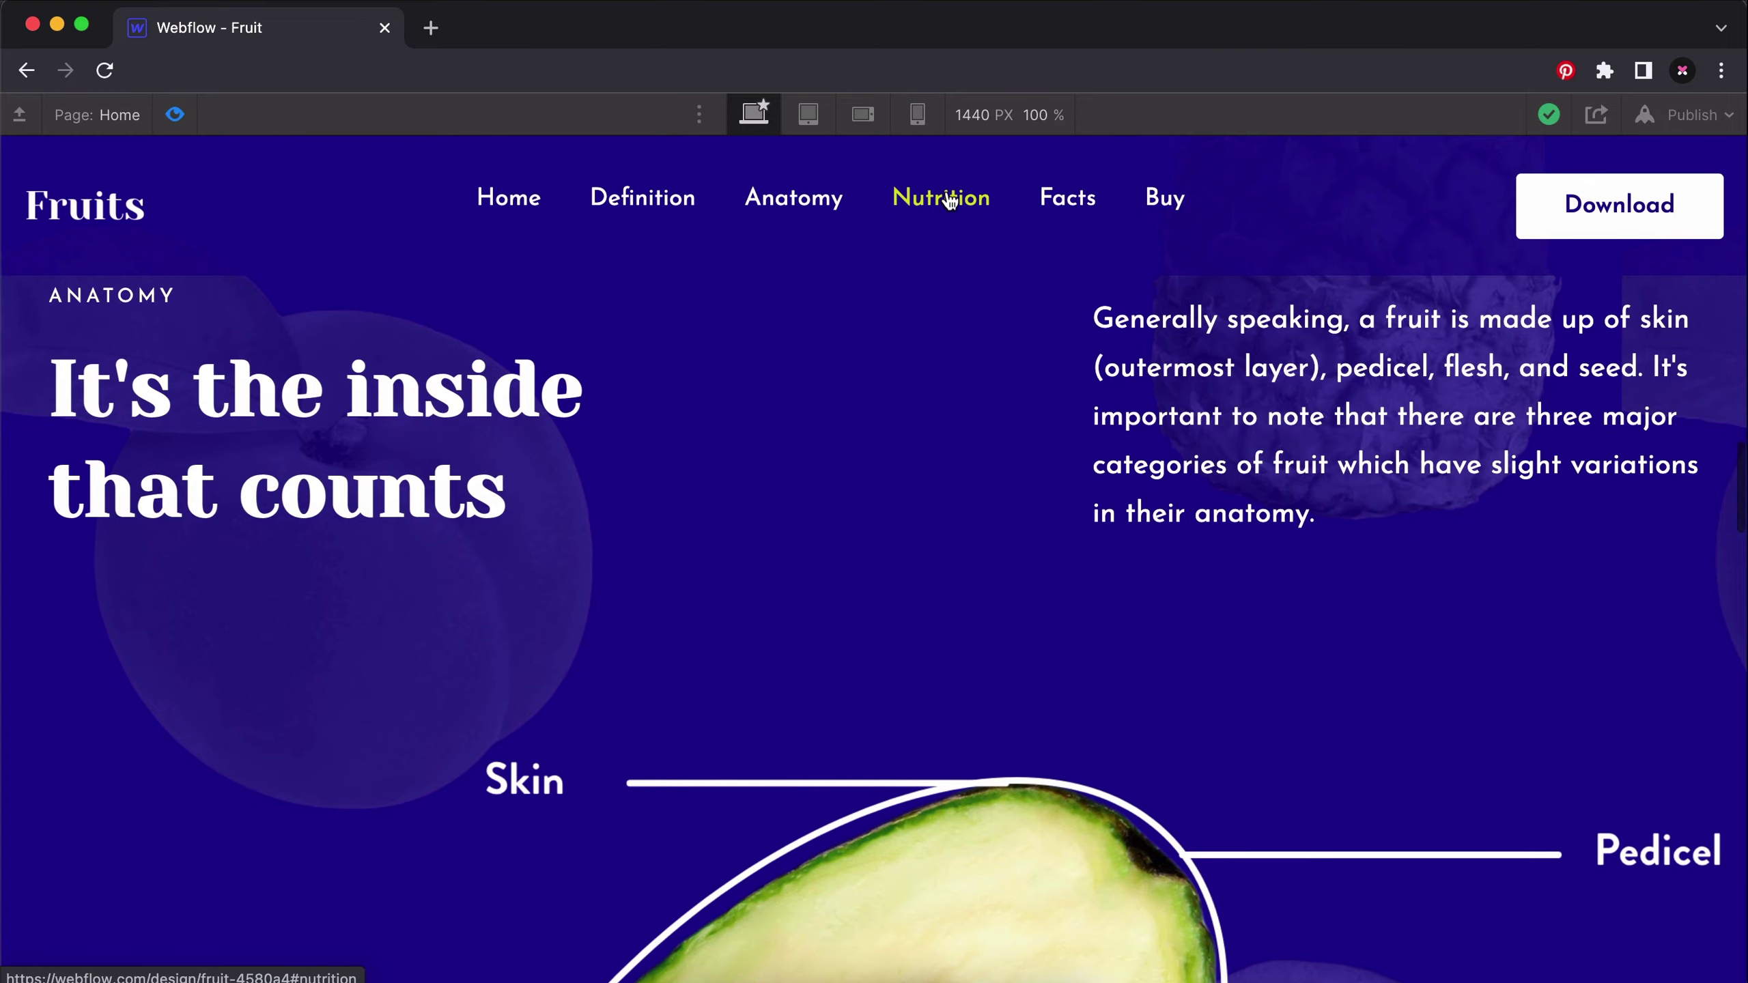
click(950, 199)
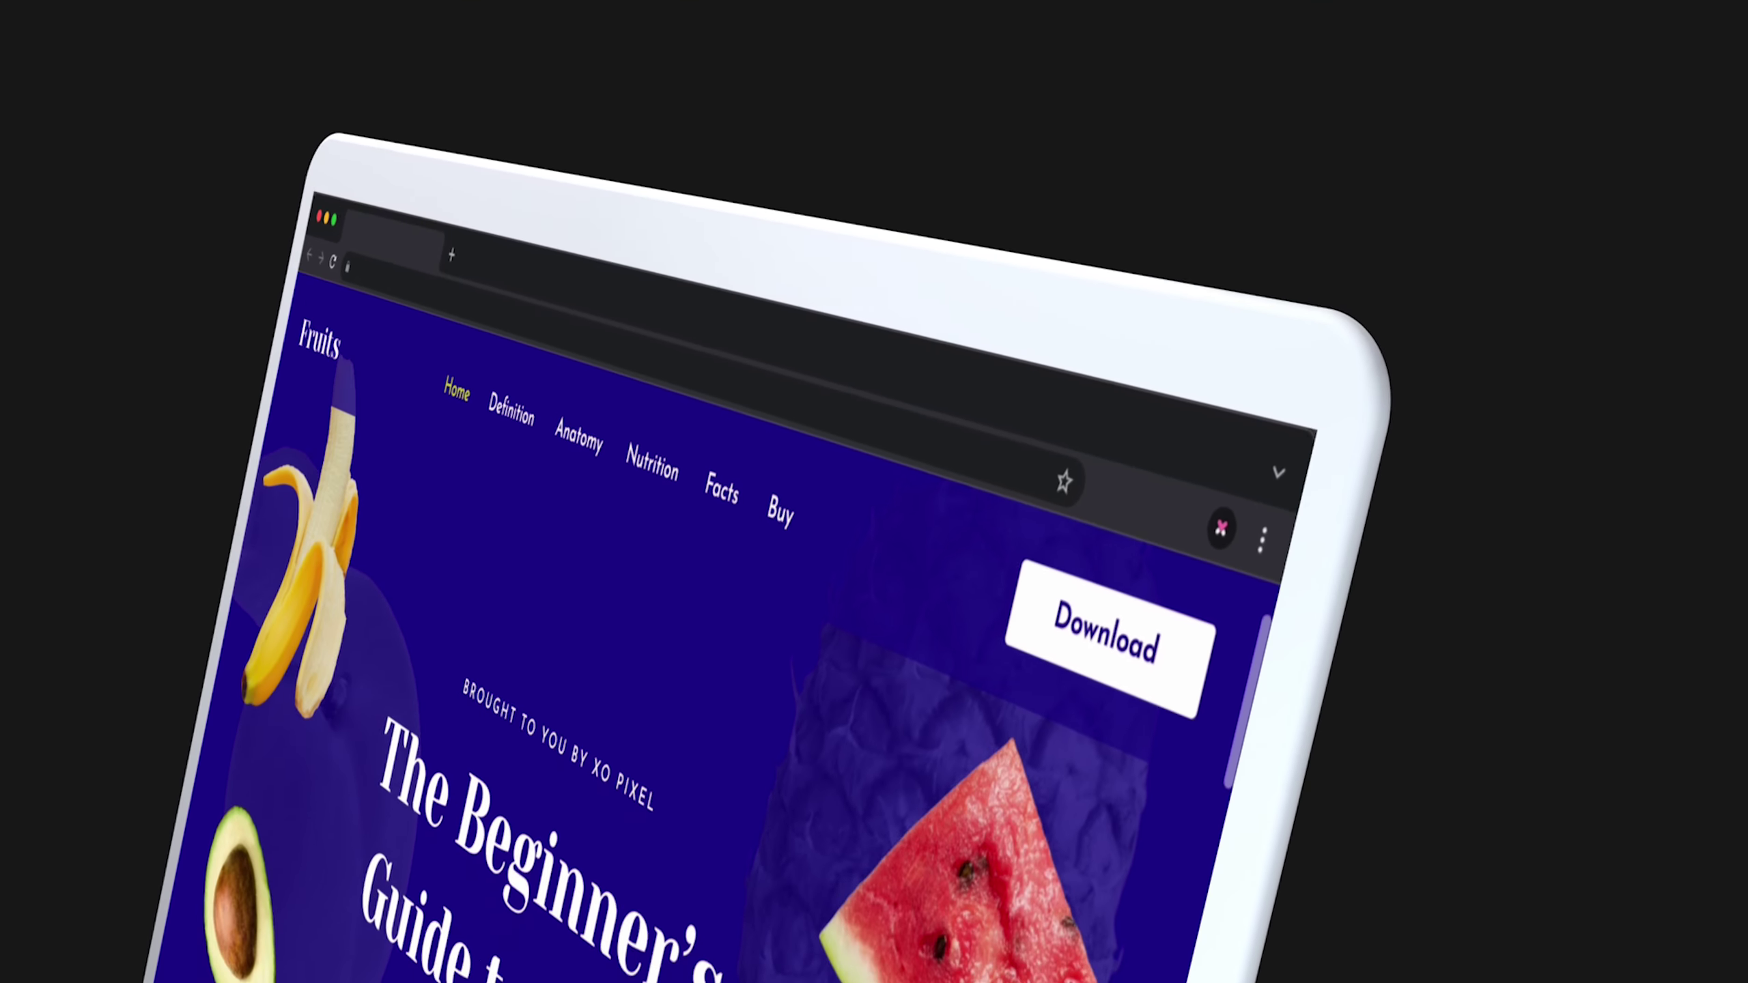
scroll(1022, 944, down, 5)
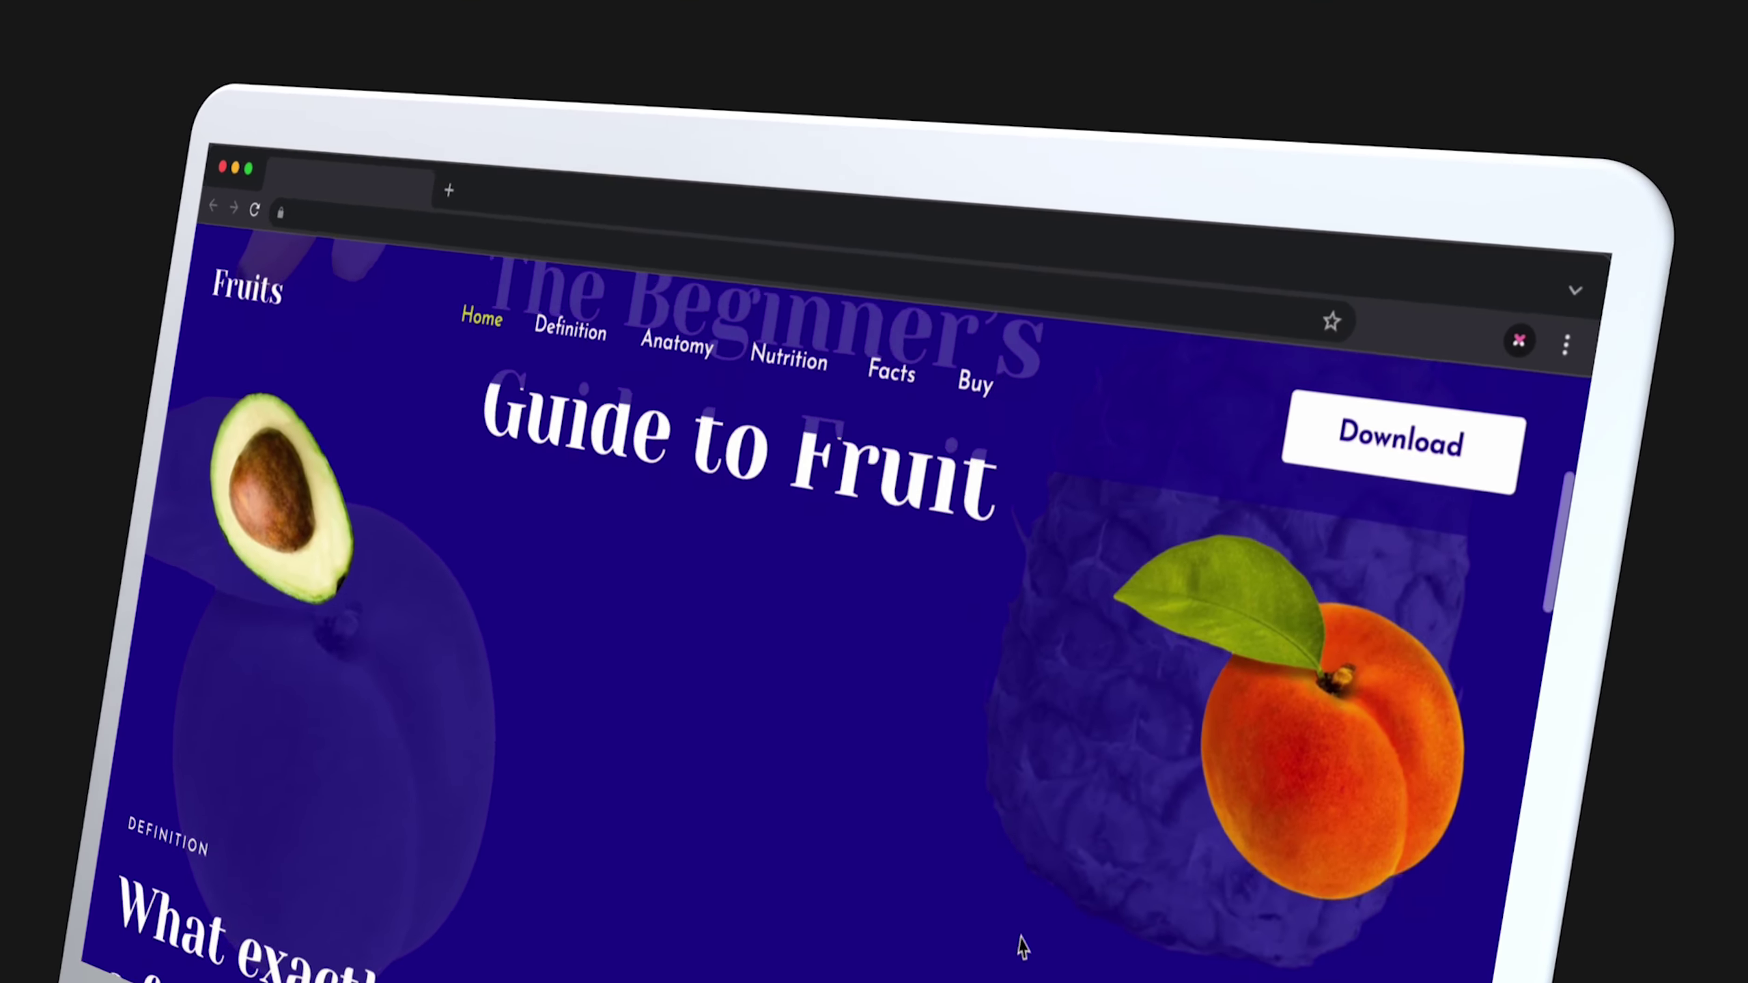
scroll(1151, 799, down, 5)
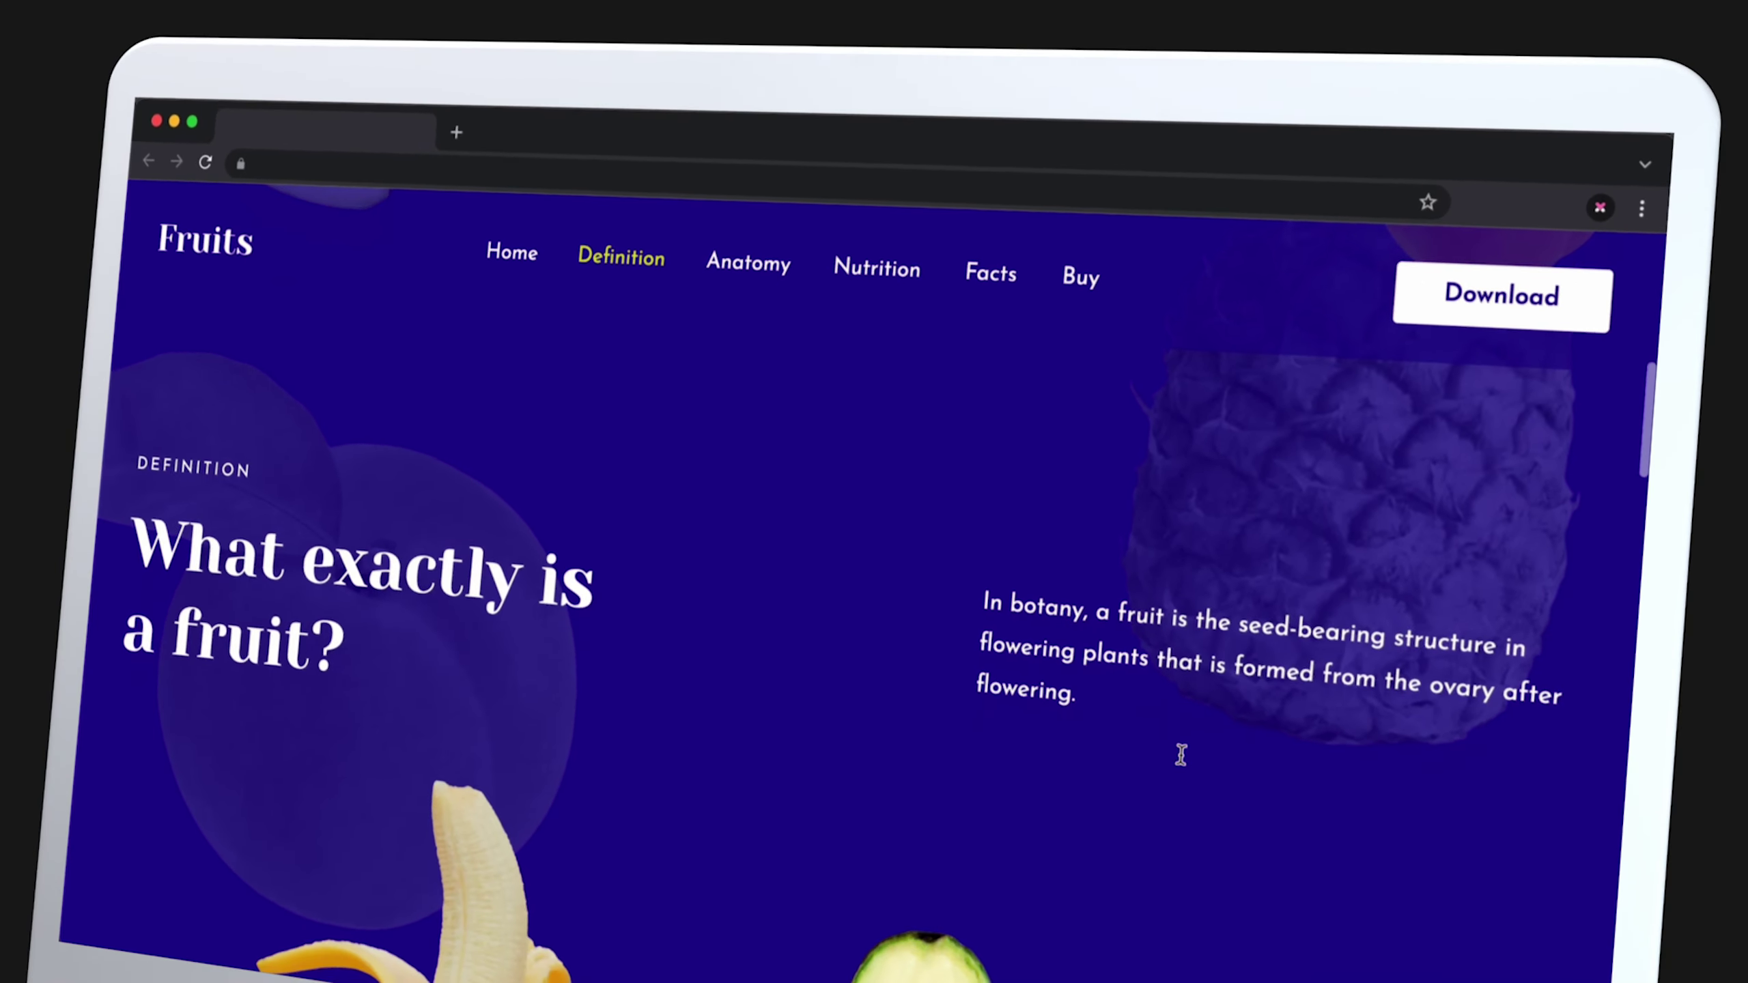
scroll(1546, 741, down, 10)
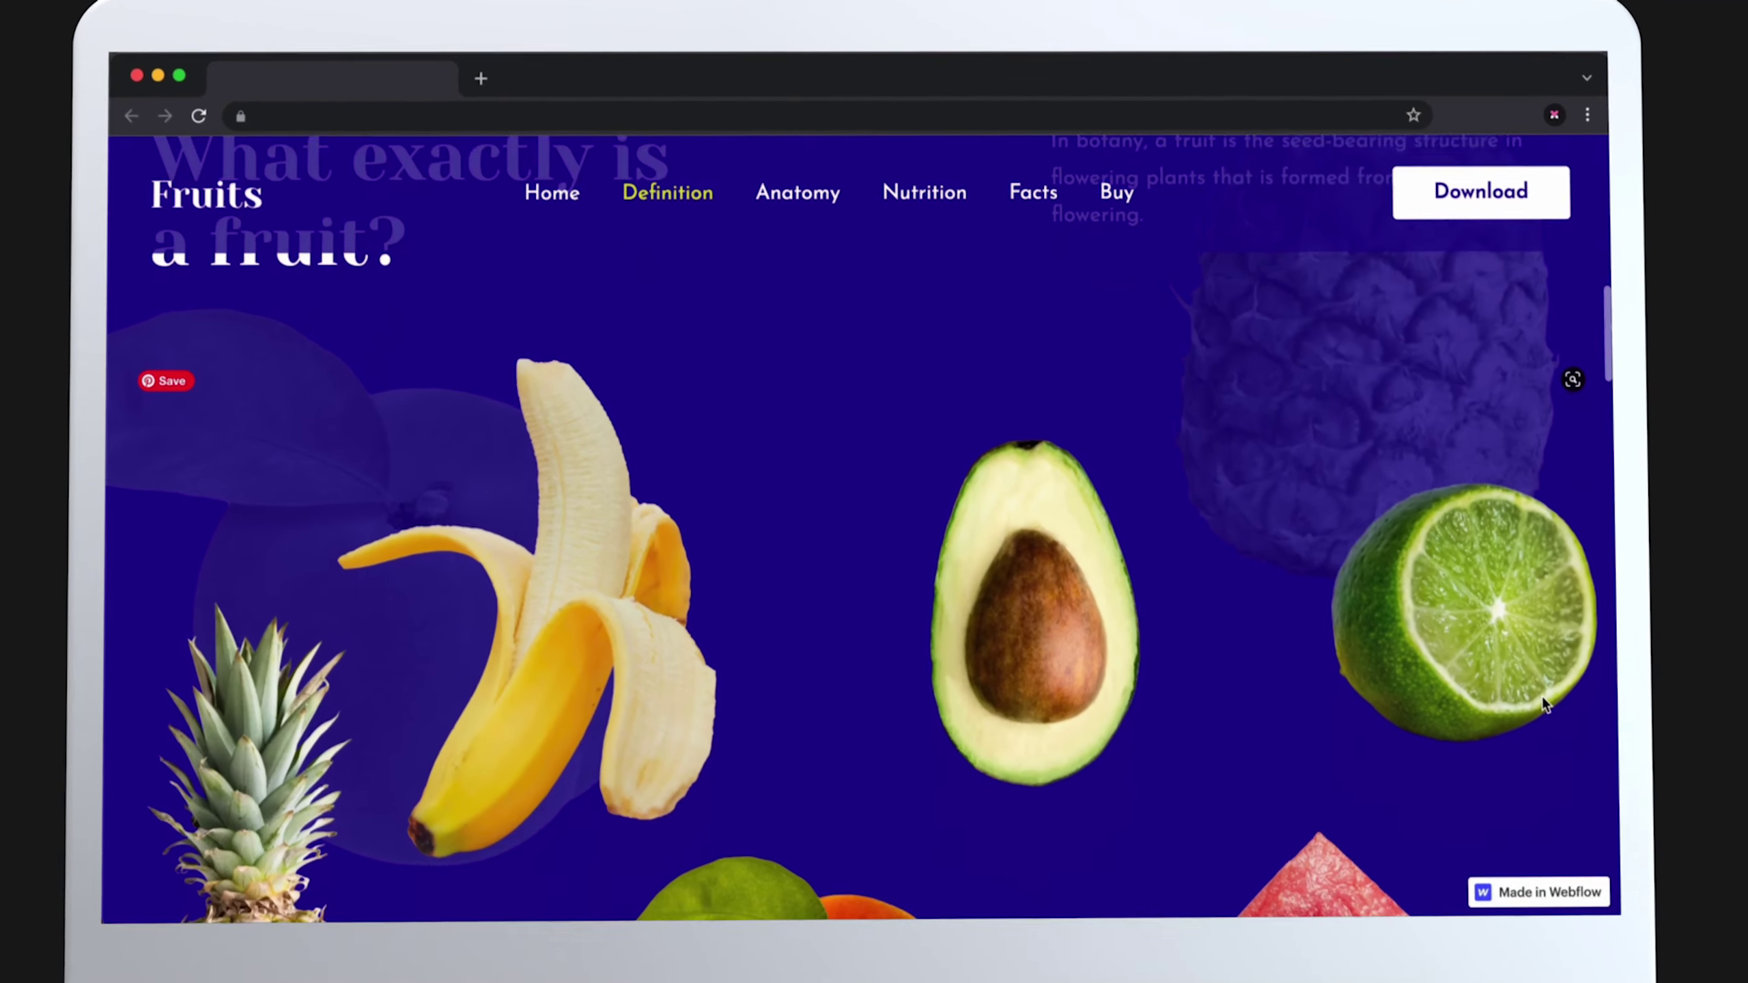
scroll(1498, 589, down, 5)
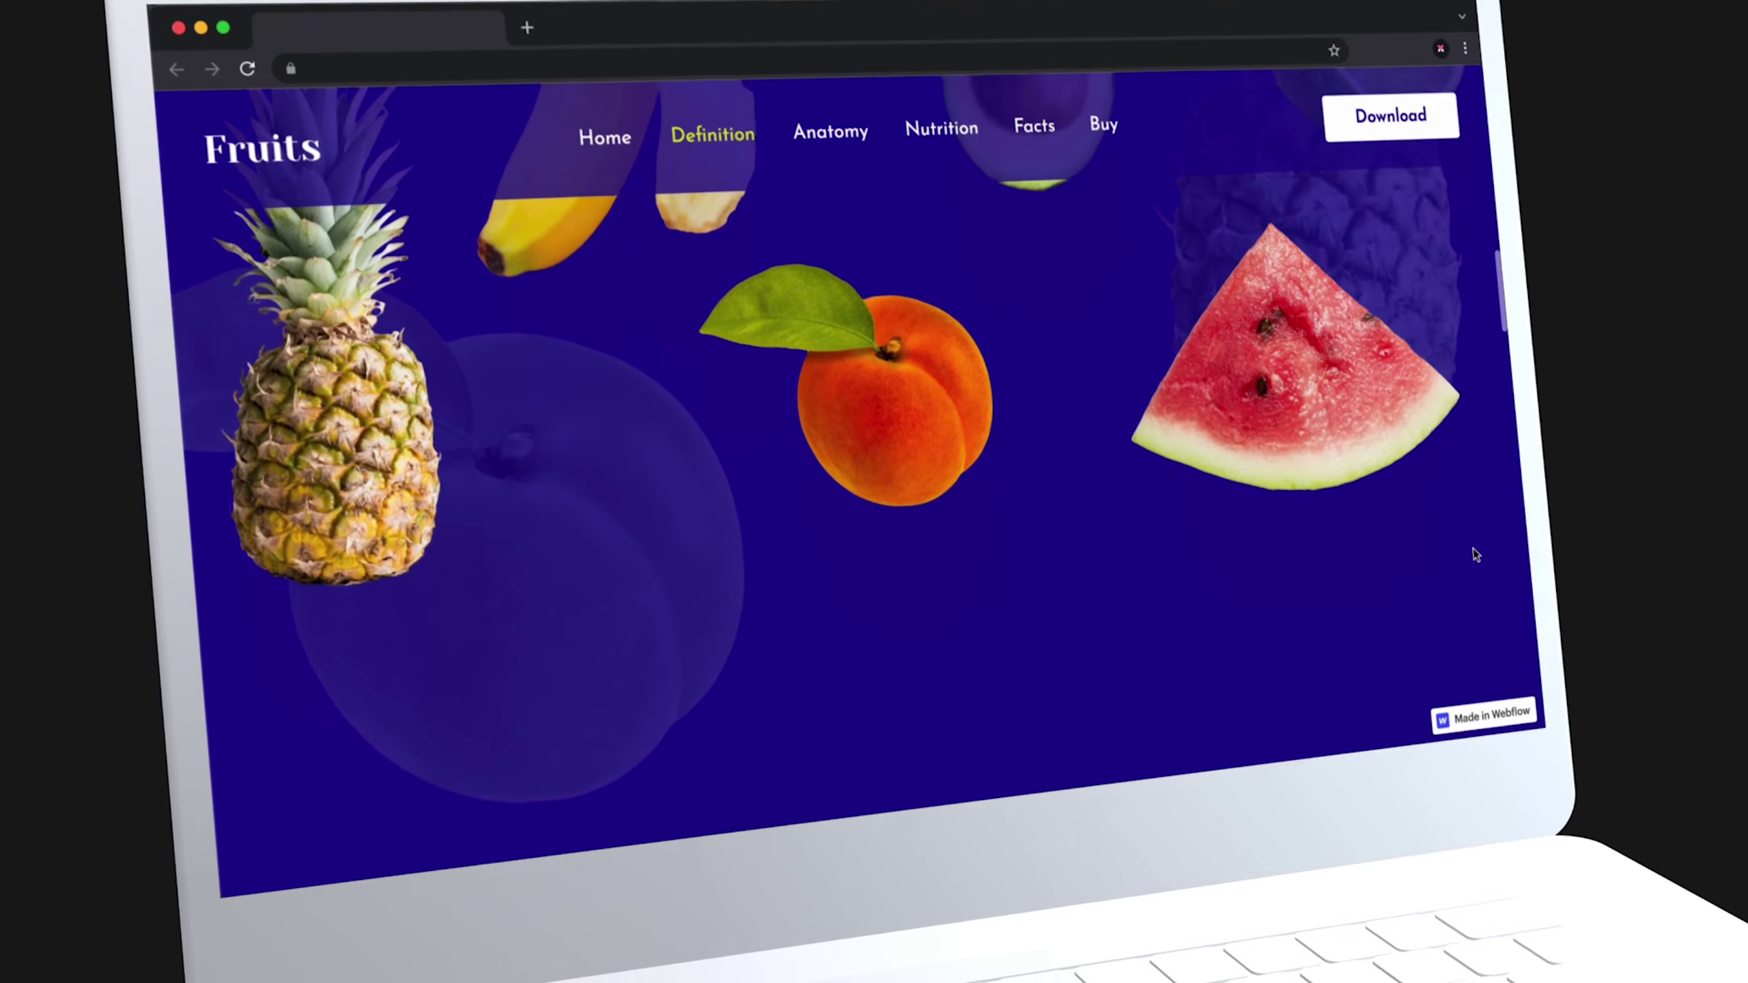
scroll(1469, 549, up, 5)
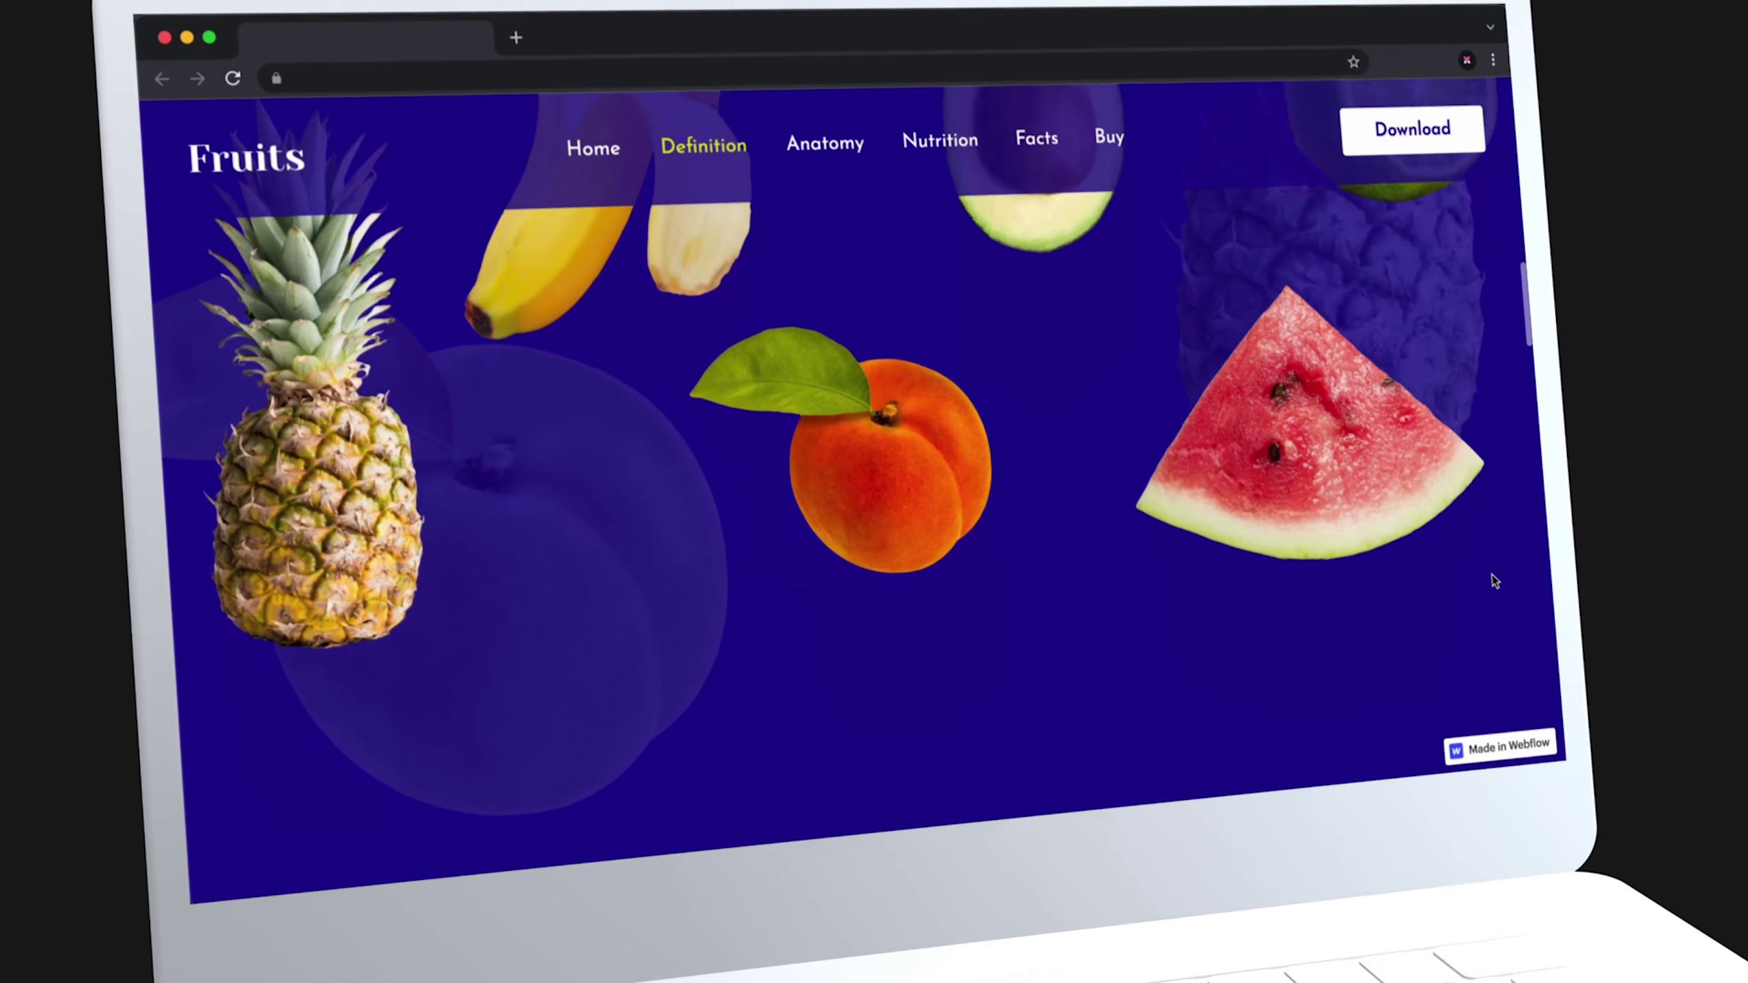
scroll(1540, 689, up, 5)
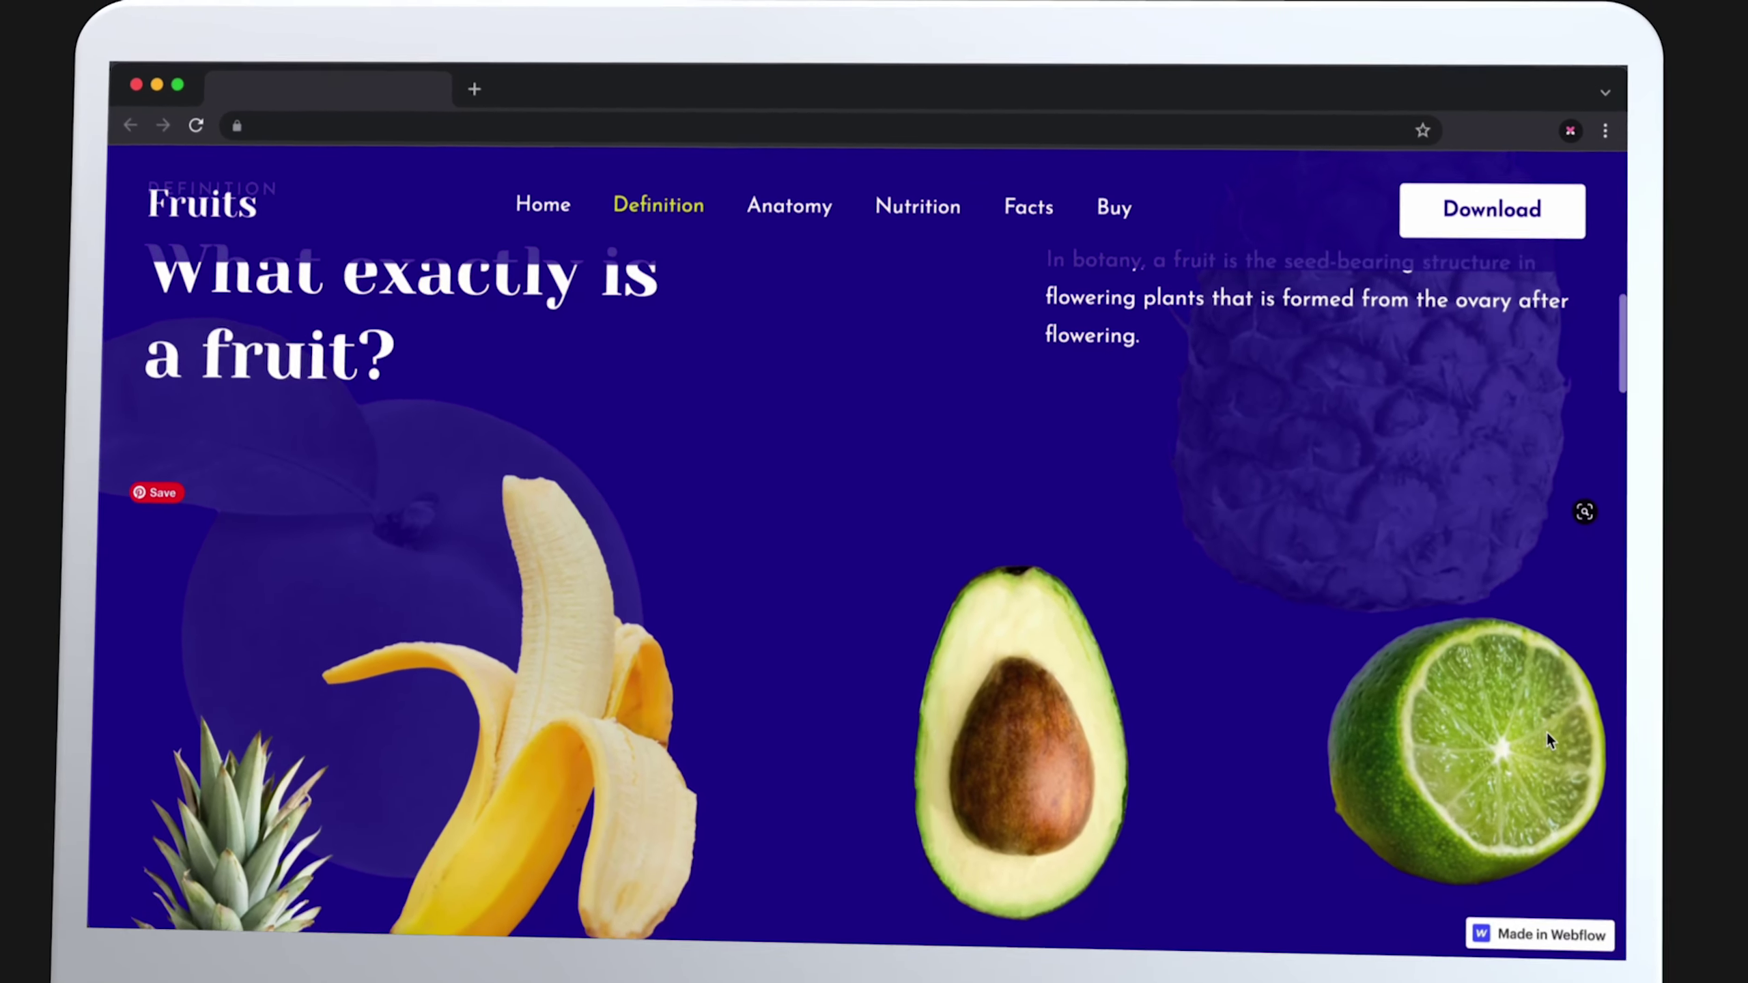